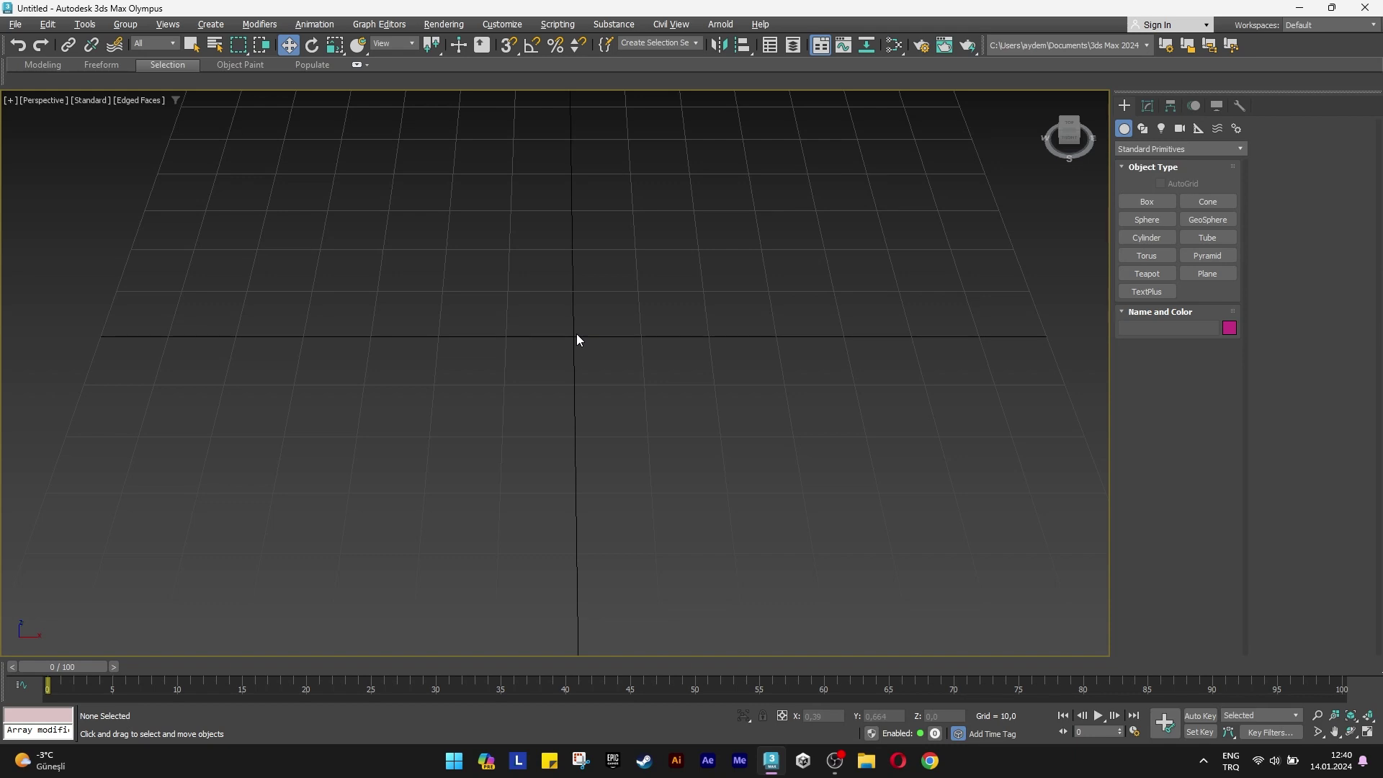
Draw a cylinder at the grid centre.
{"action": "left_click", "coordinate": [1161, 237]}
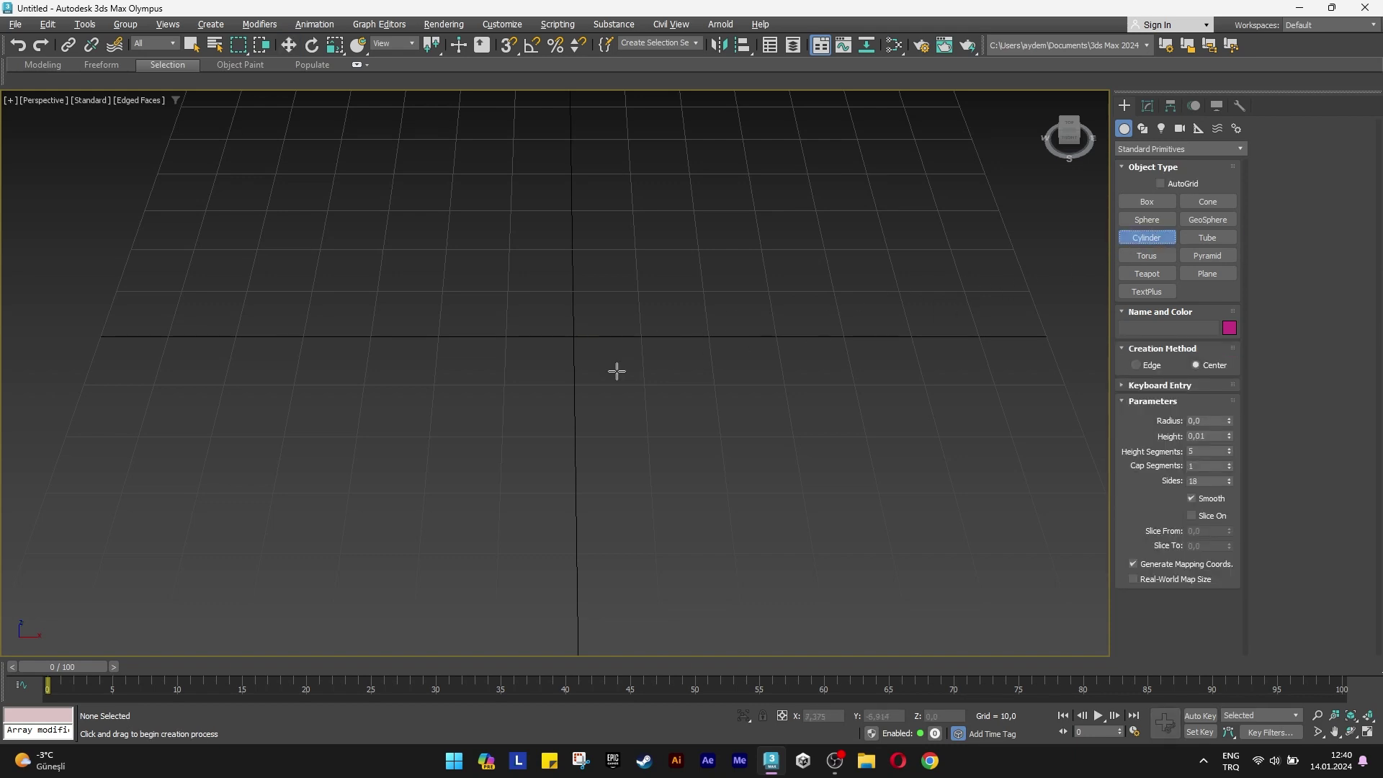
{"action": "left_click_drag", "start_coordinate": [576, 337], "coordinate": [652, 371]}
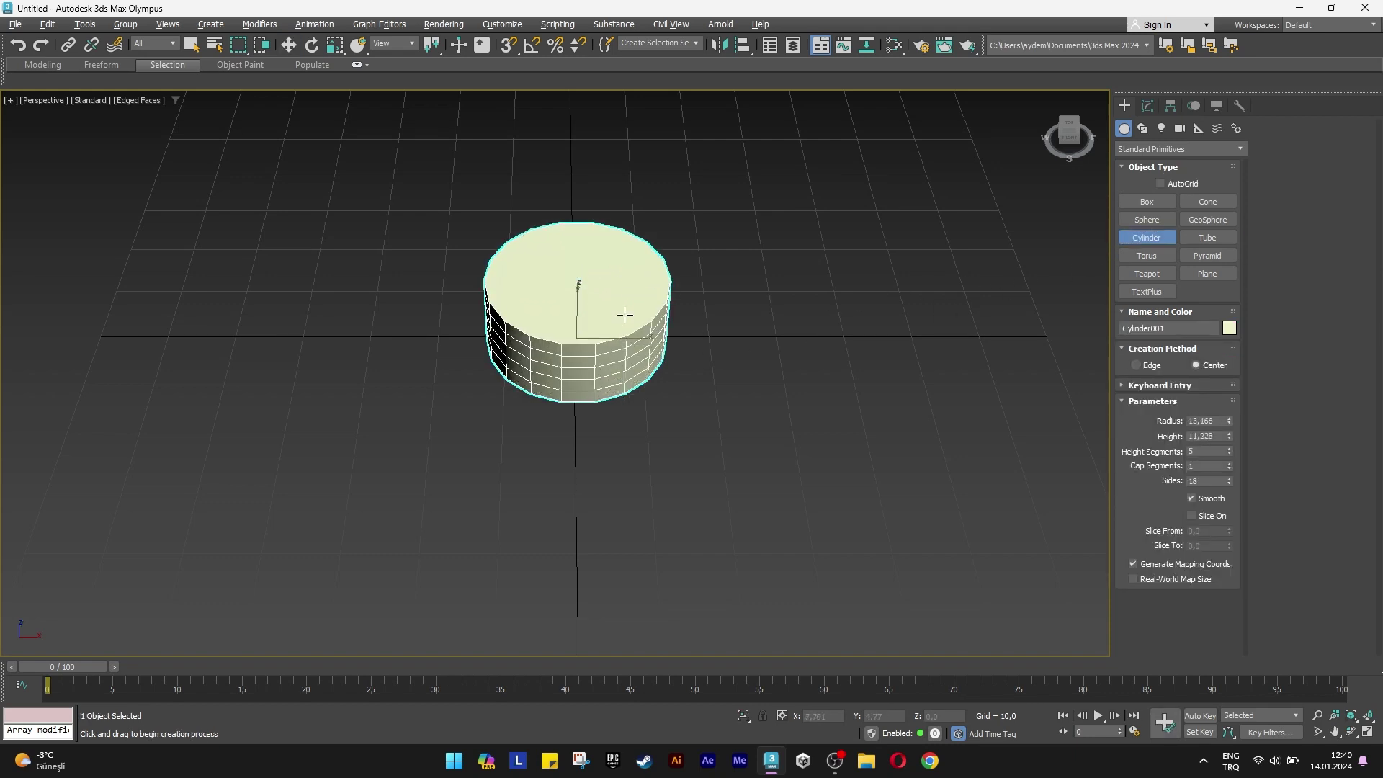
{"action": "left_click", "coordinate": [624, 315]}
Set the cylinder to radius 10, height 8, 1 height segment and 8 sides.
{"action": "double_click", "coordinate": [1207, 420]}
{"action": "type", "text": "10"}
{"action": "key", "text": "Tab"}
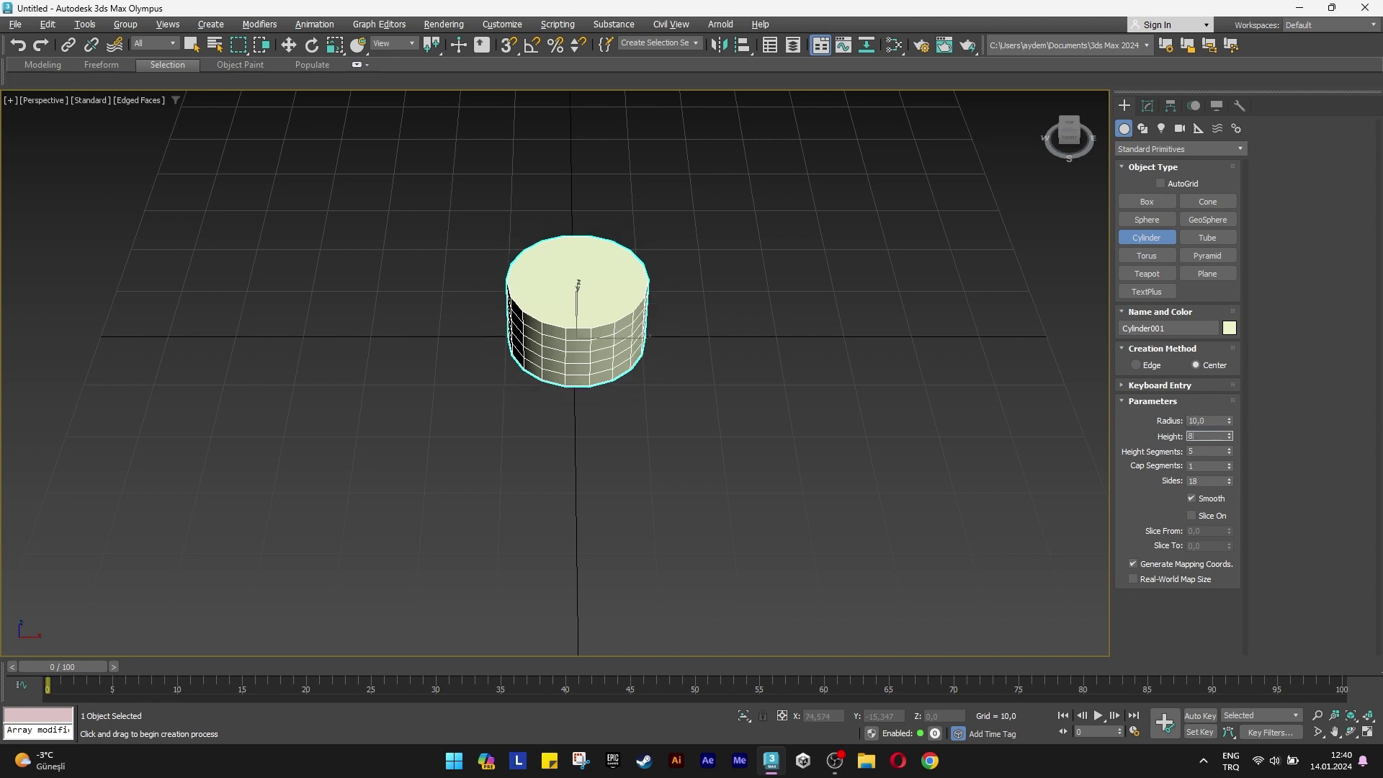
{"action": "key", "text": "Tab"}
{"action": "type", "text": "1"}
{"action": "key", "text": "Tab"}
{"action": "key", "text": "Tab"}
{"action": "type", "text": "8"}
{"action": "key", "text": "Return"}
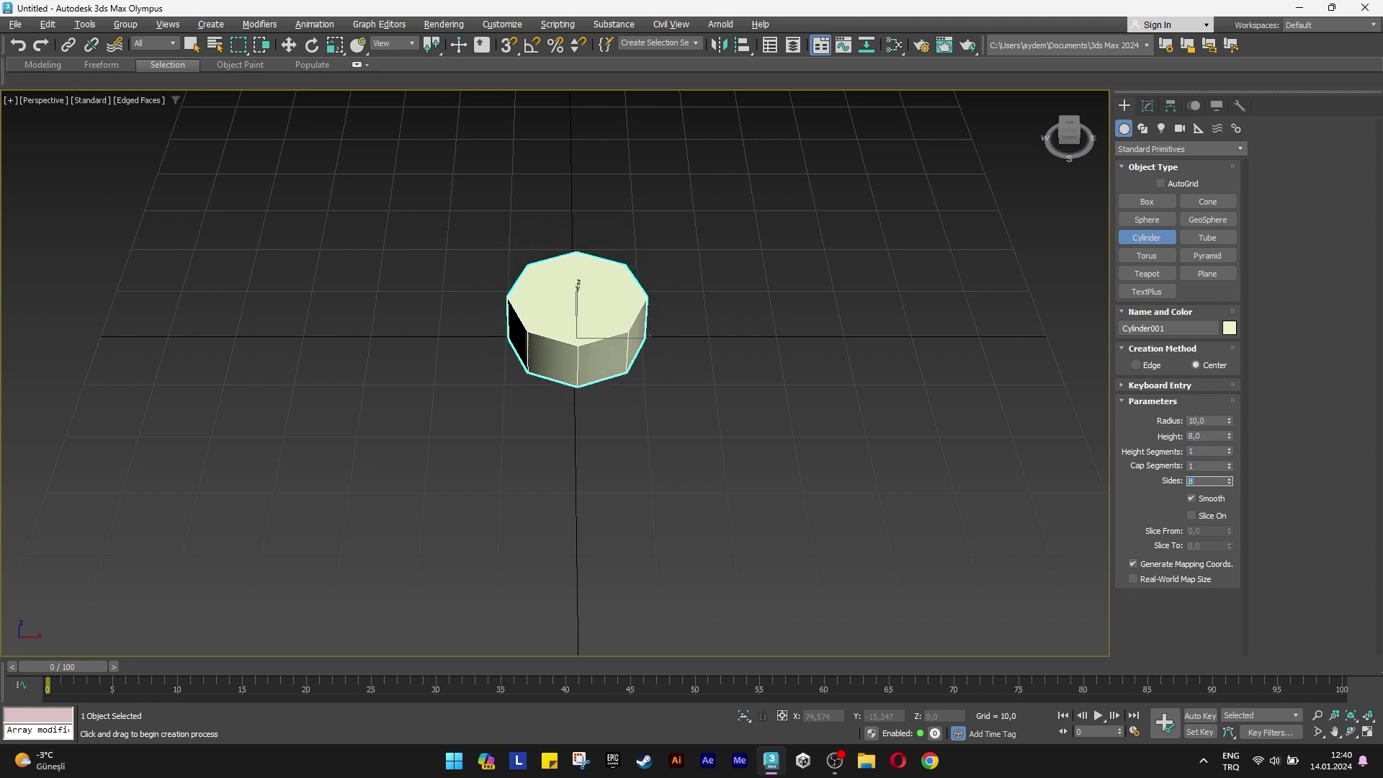
{"action": "right_click", "coordinate": [620, 321]}
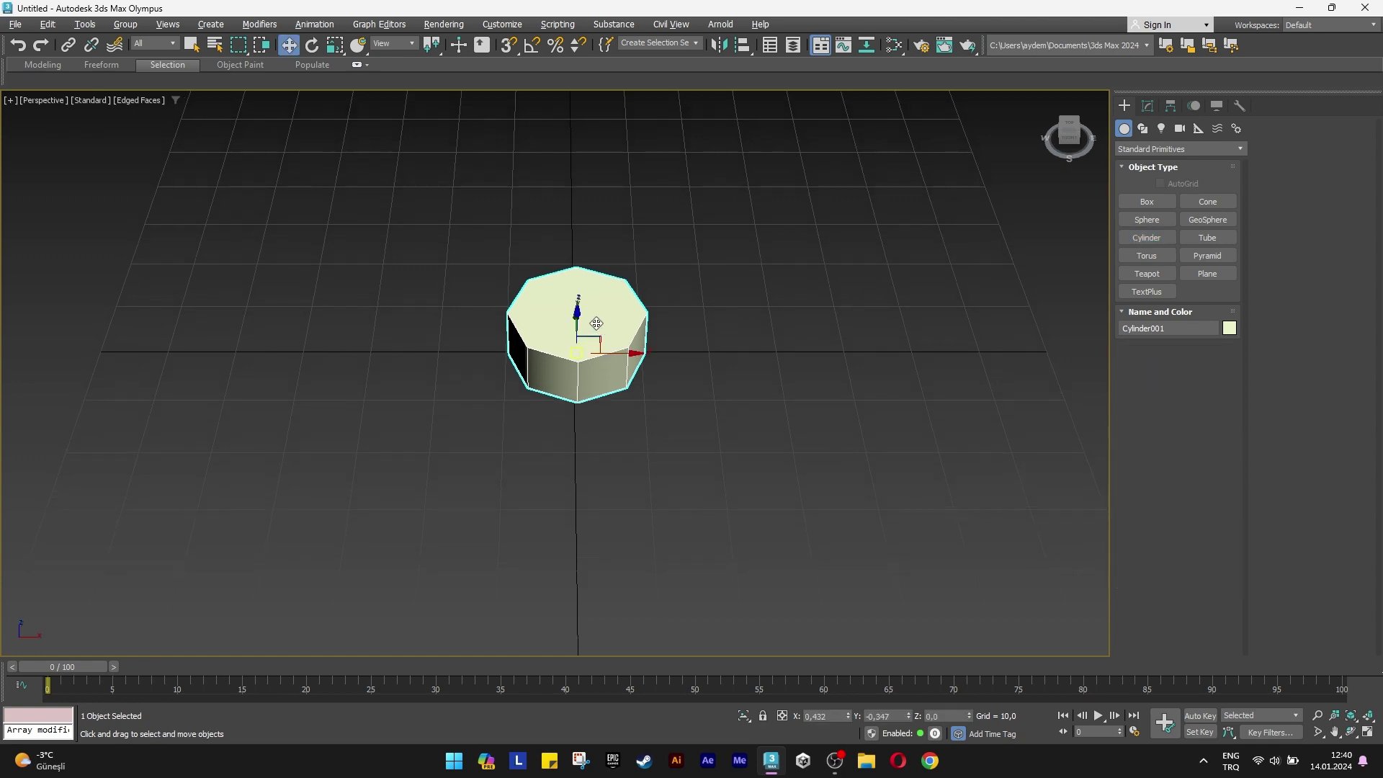
{"action": "scroll", "coordinate": [585, 317], "scroll_direction": "up", "scroll_amount": 4}
Add an Edit Poly modifier to the octagonal cylinder.
{"action": "left_click", "coordinate": [1147, 106]}
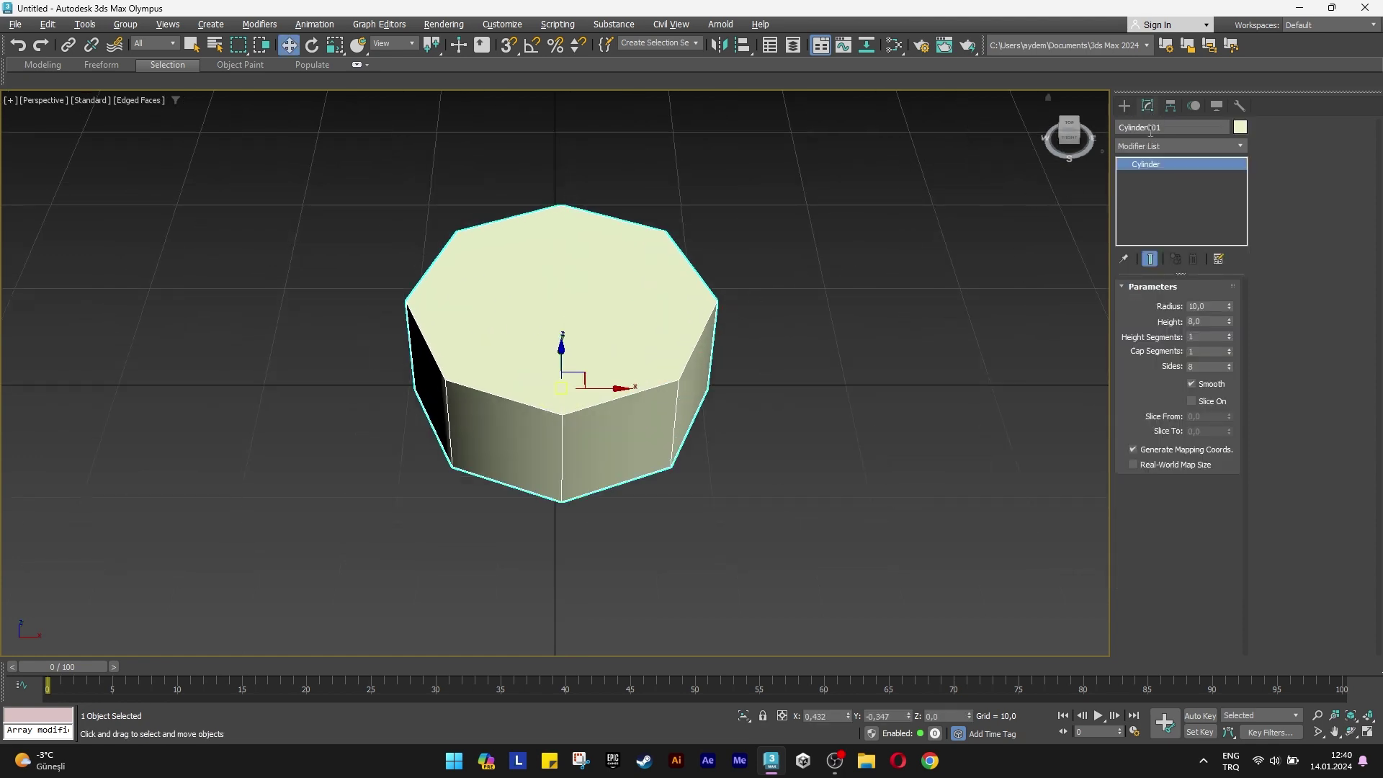
{"action": "left_click", "coordinate": [1146, 145]}
{"action": "type", "text": "e"}
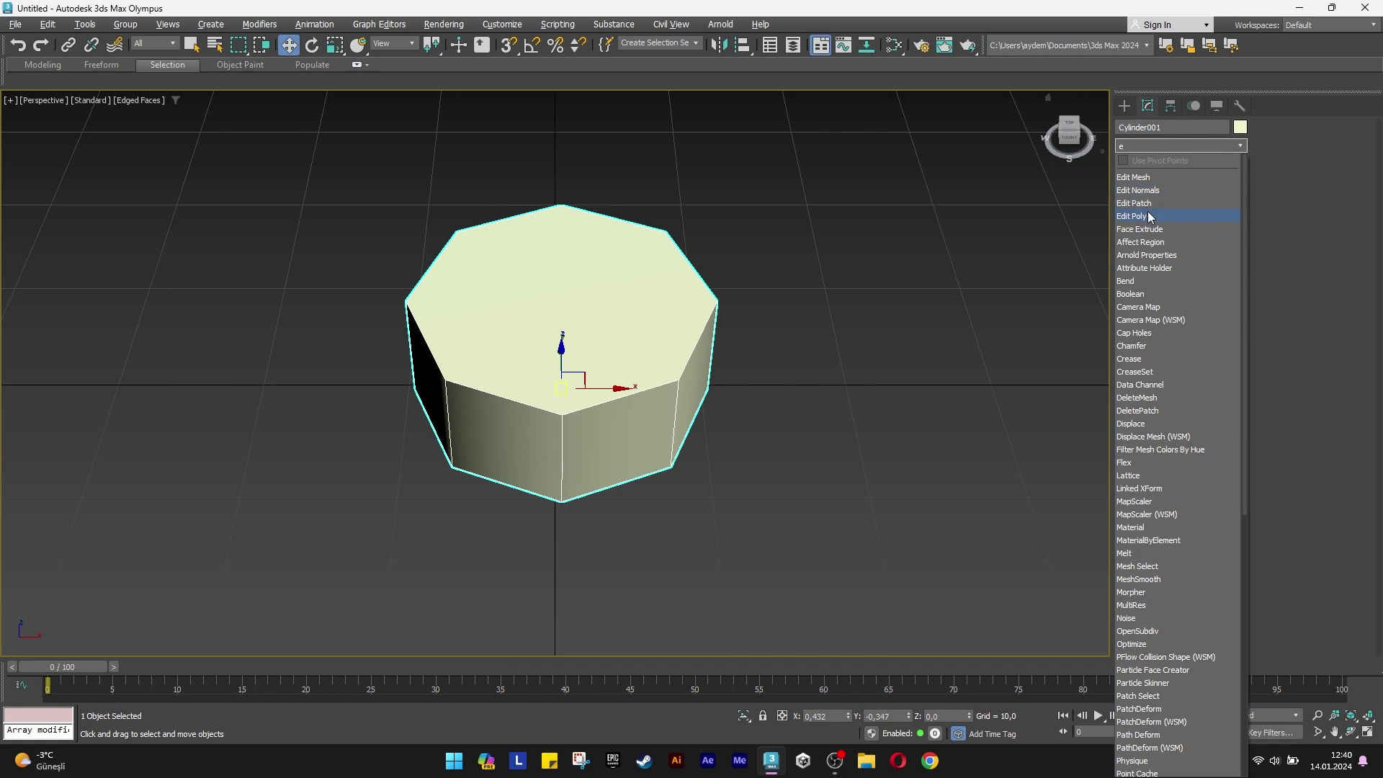
{"action": "left_click", "coordinate": [1148, 216]}
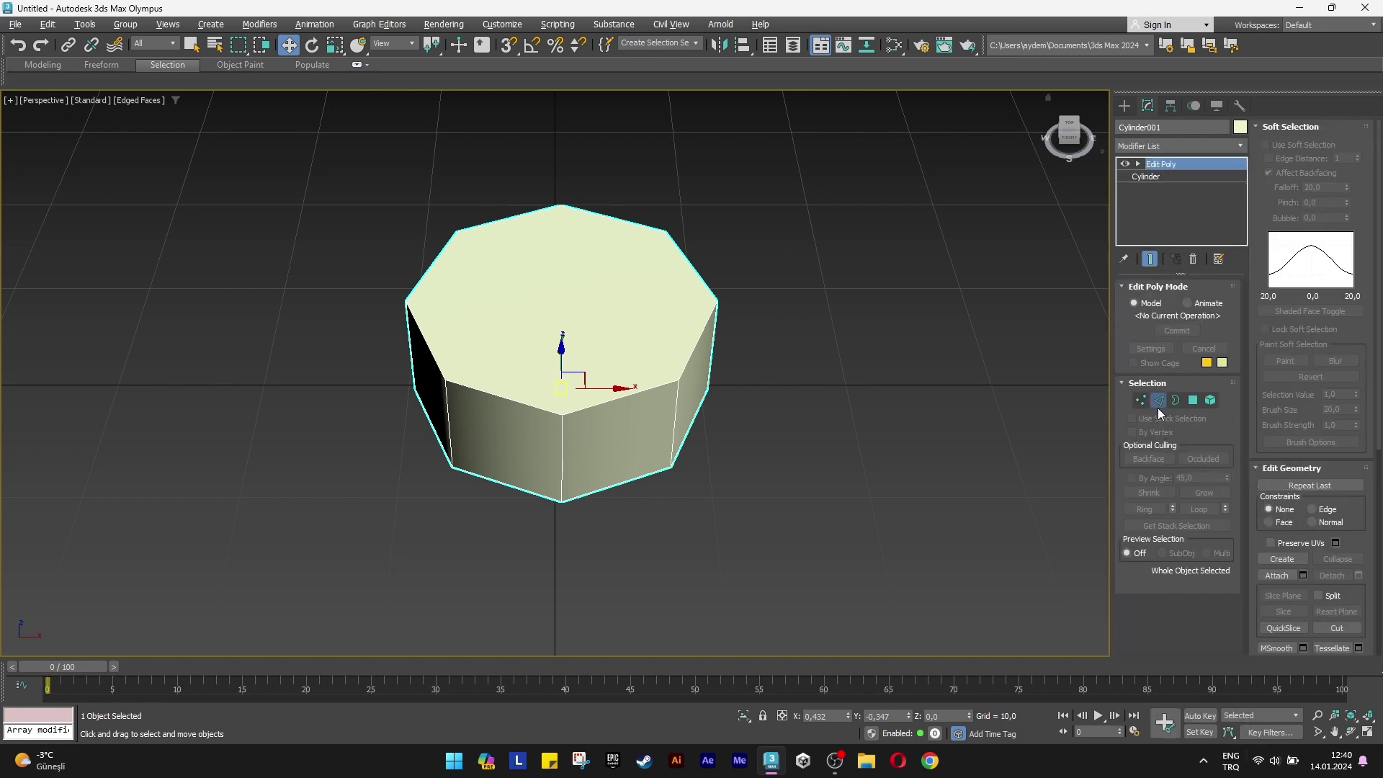
Select all the body's edges and chamfer them by 0,5 with 0 segments.
{"action": "left_click", "coordinate": [1157, 408]}
{"action": "left_click_drag", "start_coordinate": [317, 170], "coordinate": [805, 519]}
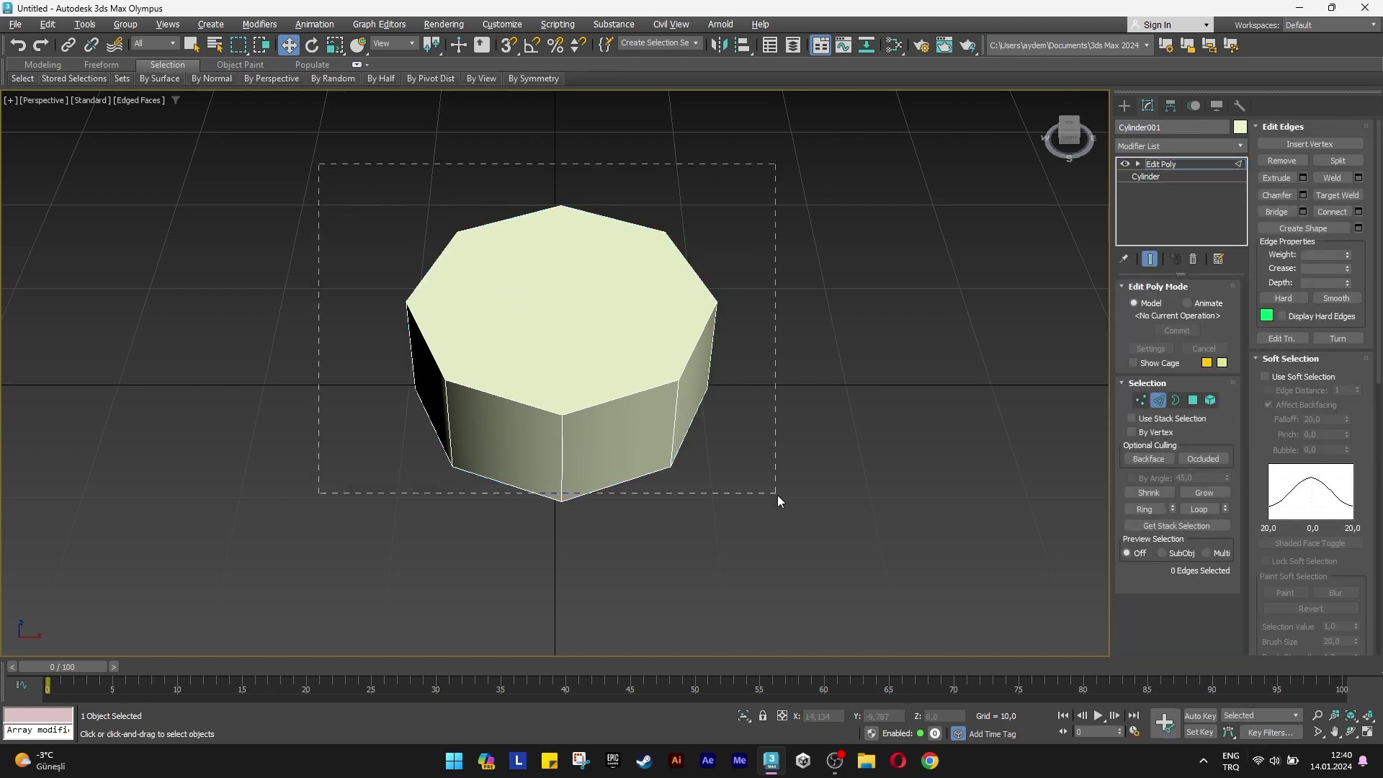
{"action": "left_click", "coordinate": [1302, 195]}
{"action": "double_click", "coordinate": [594, 396]}
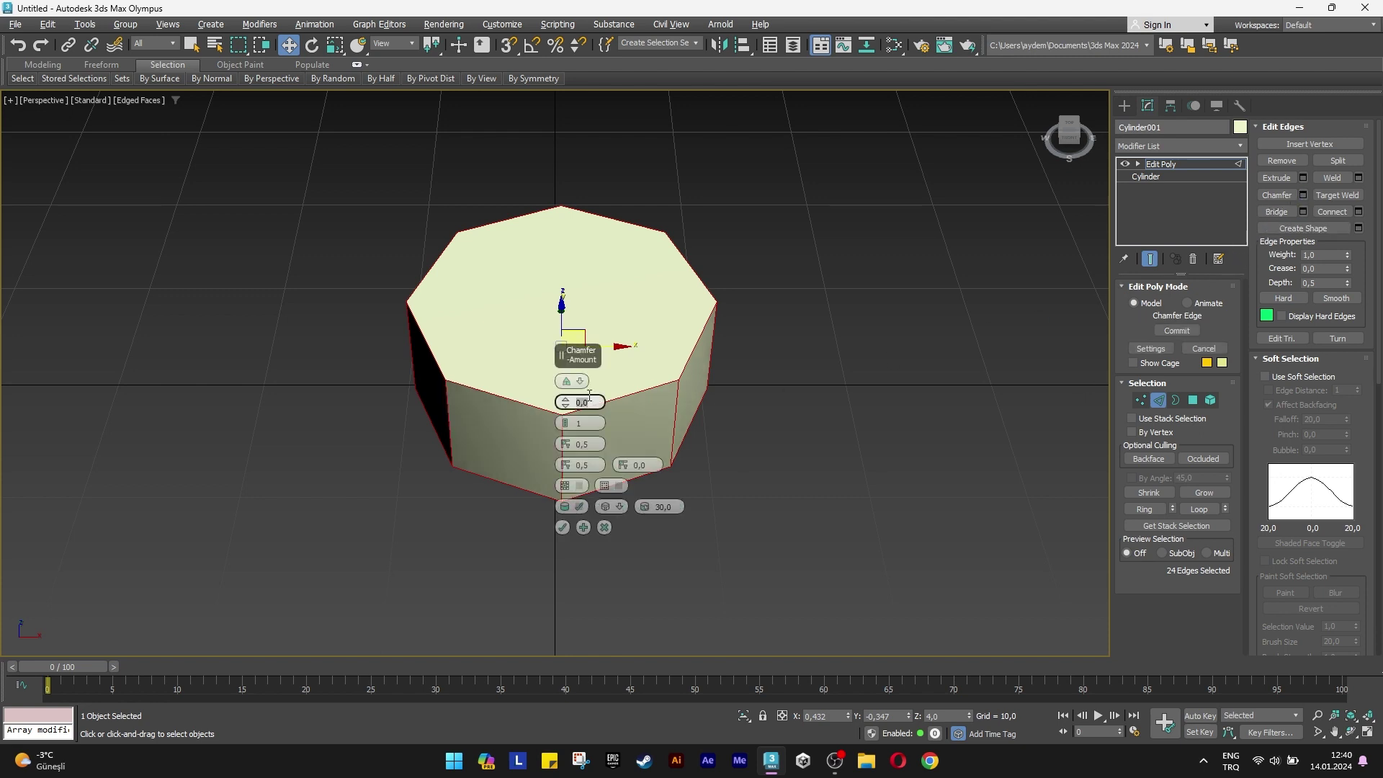
{"action": "type", "text": "0,5"}
{"action": "key", "text": "Return"}
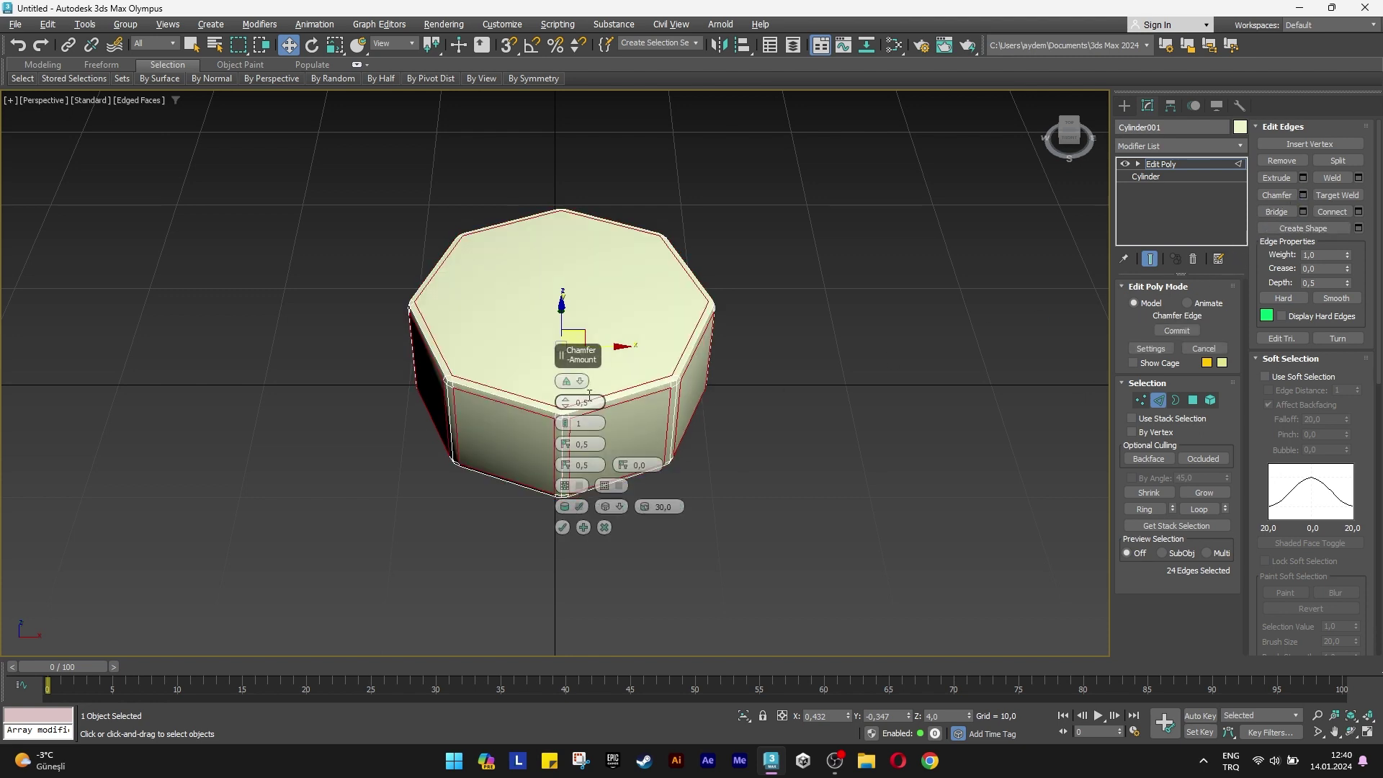
{"action": "left_click", "coordinate": [565, 426]}
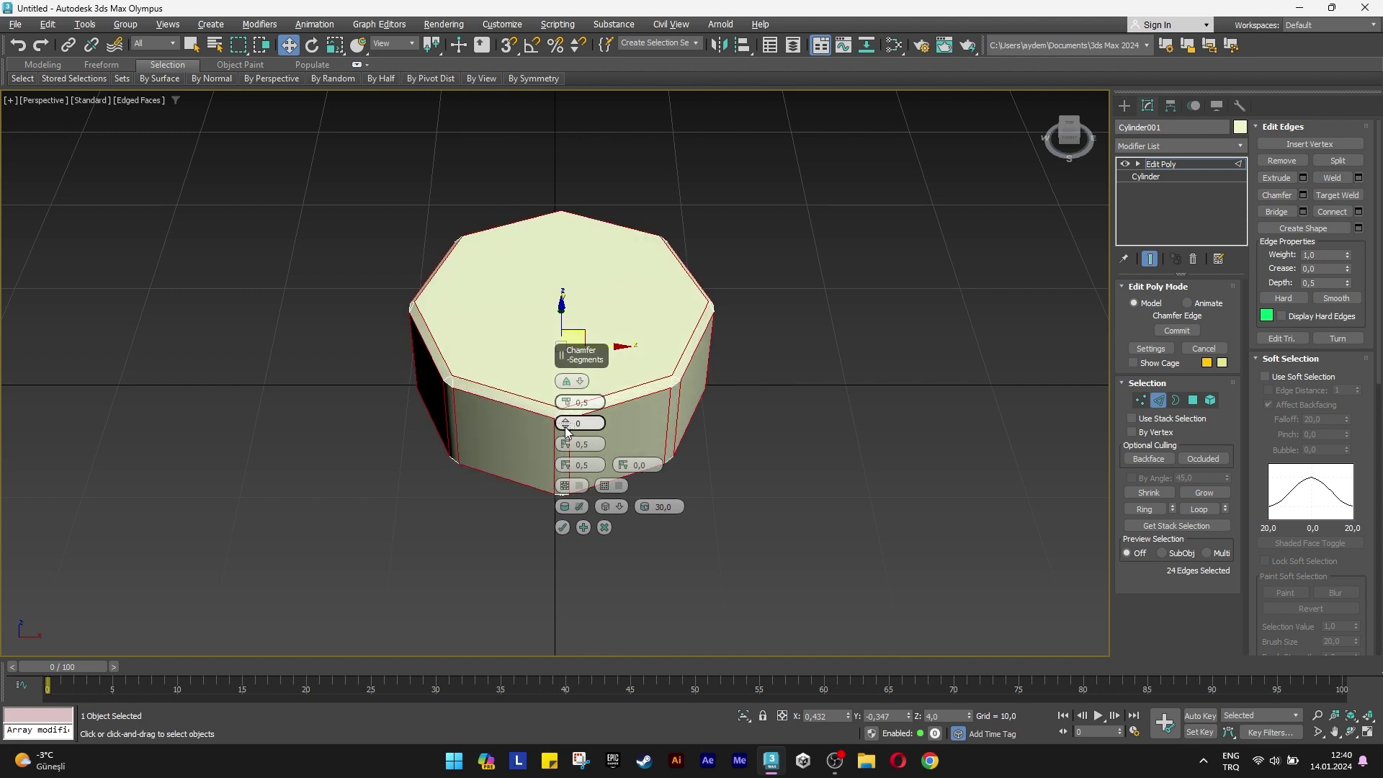
{"action": "left_click", "coordinate": [564, 527]}
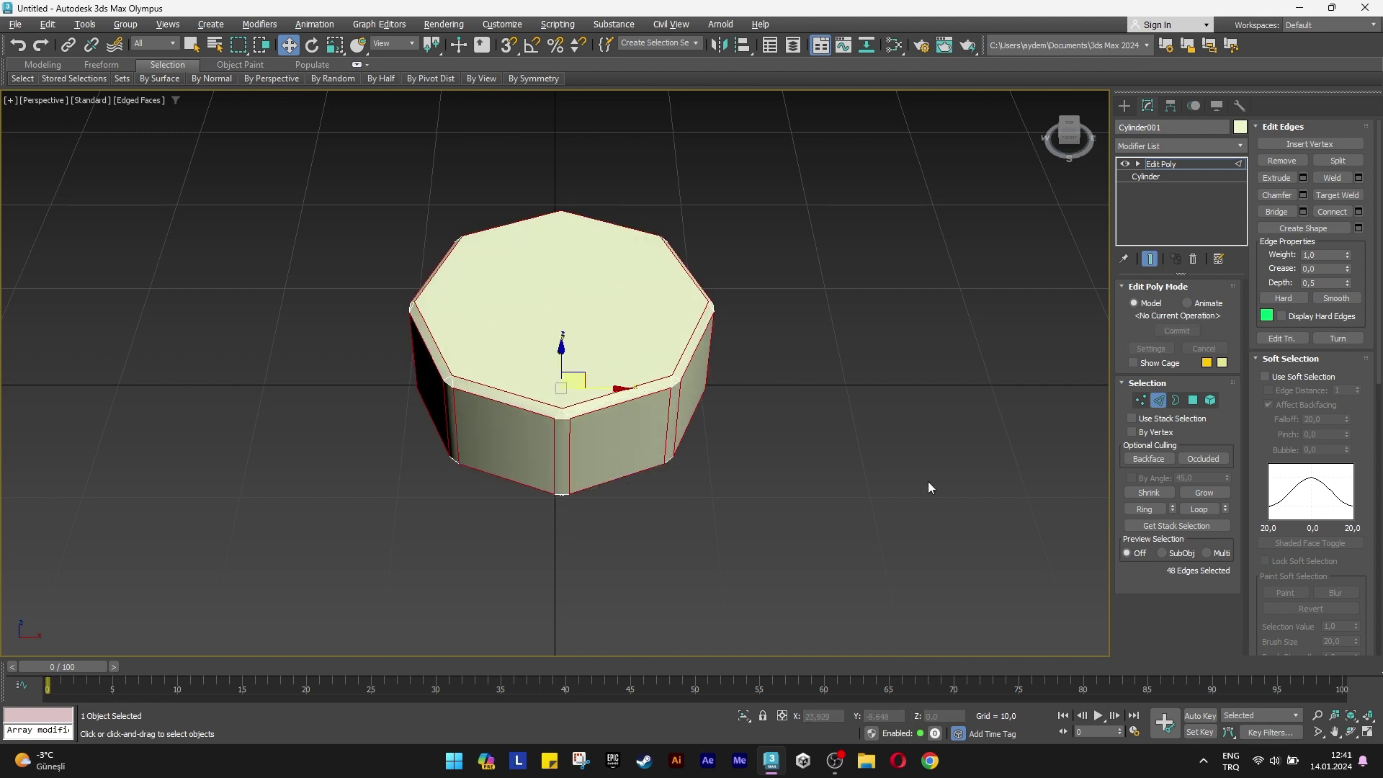
Exit edge editing and deselect the octagonal body.
{"action": "left_click", "coordinate": [1156, 402]}
{"action": "left_click", "coordinate": [1154, 148]}
{"action": "scroll", "coordinate": [1155, 153], "scroll_direction": "down", "scroll_amount": 10}
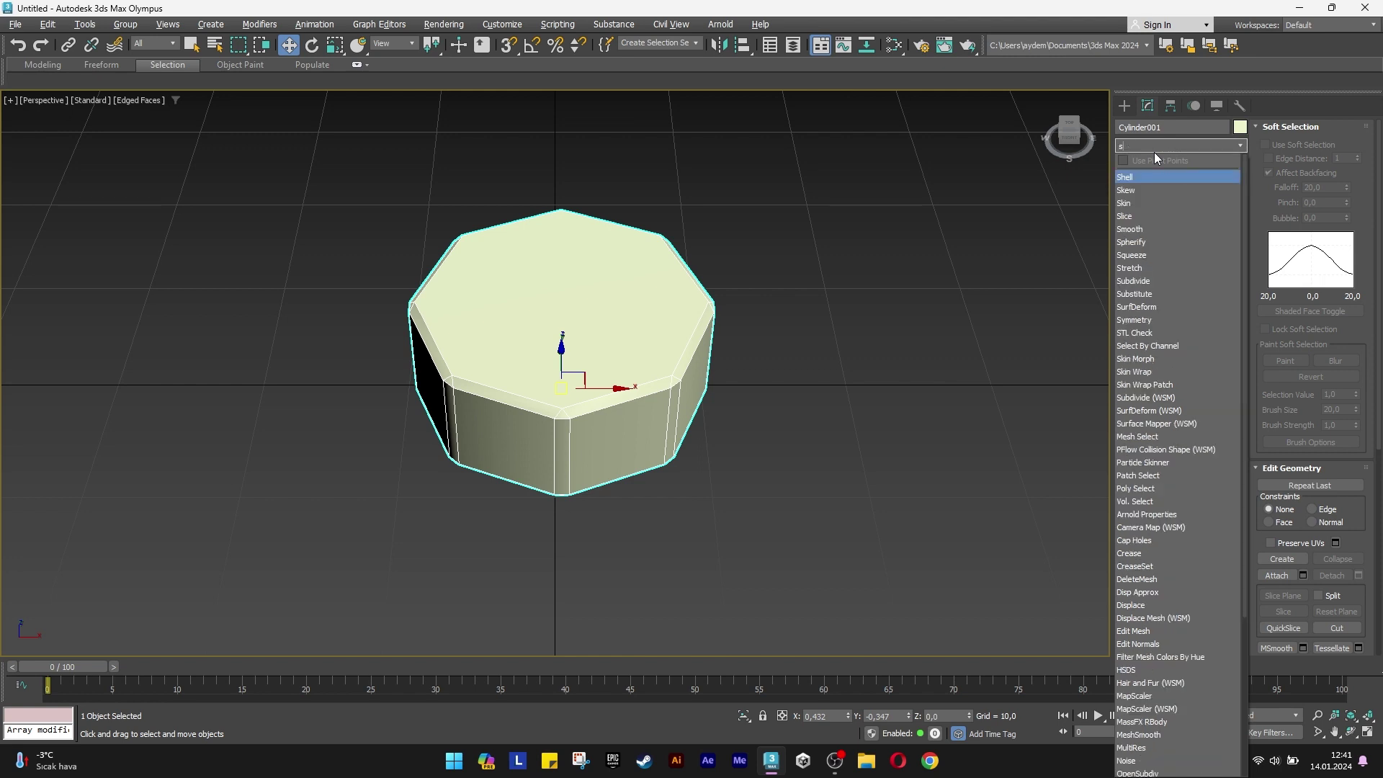
{"action": "left_click", "coordinate": [1153, 225]}
{"action": "left_click", "coordinate": [796, 387]}
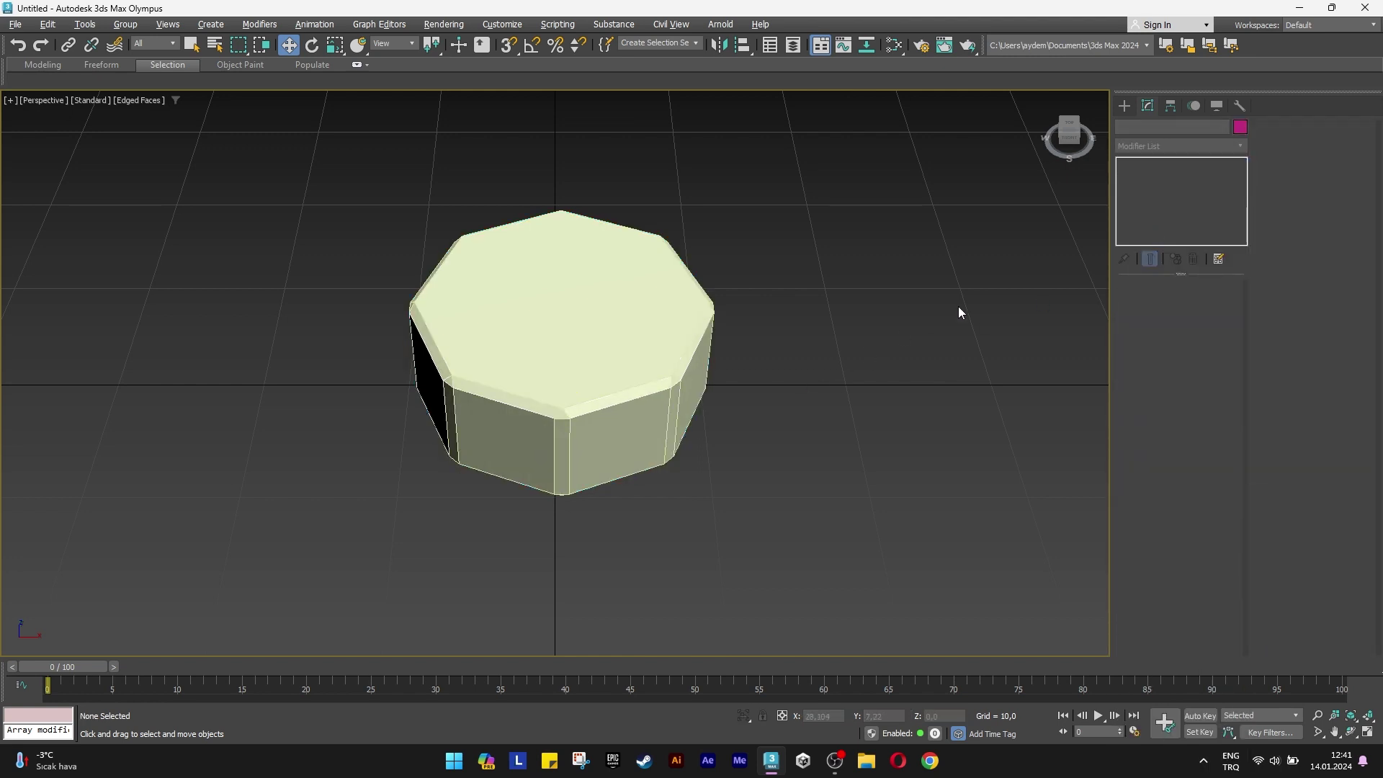
{"action": "left_click", "coordinate": [1125, 106]}
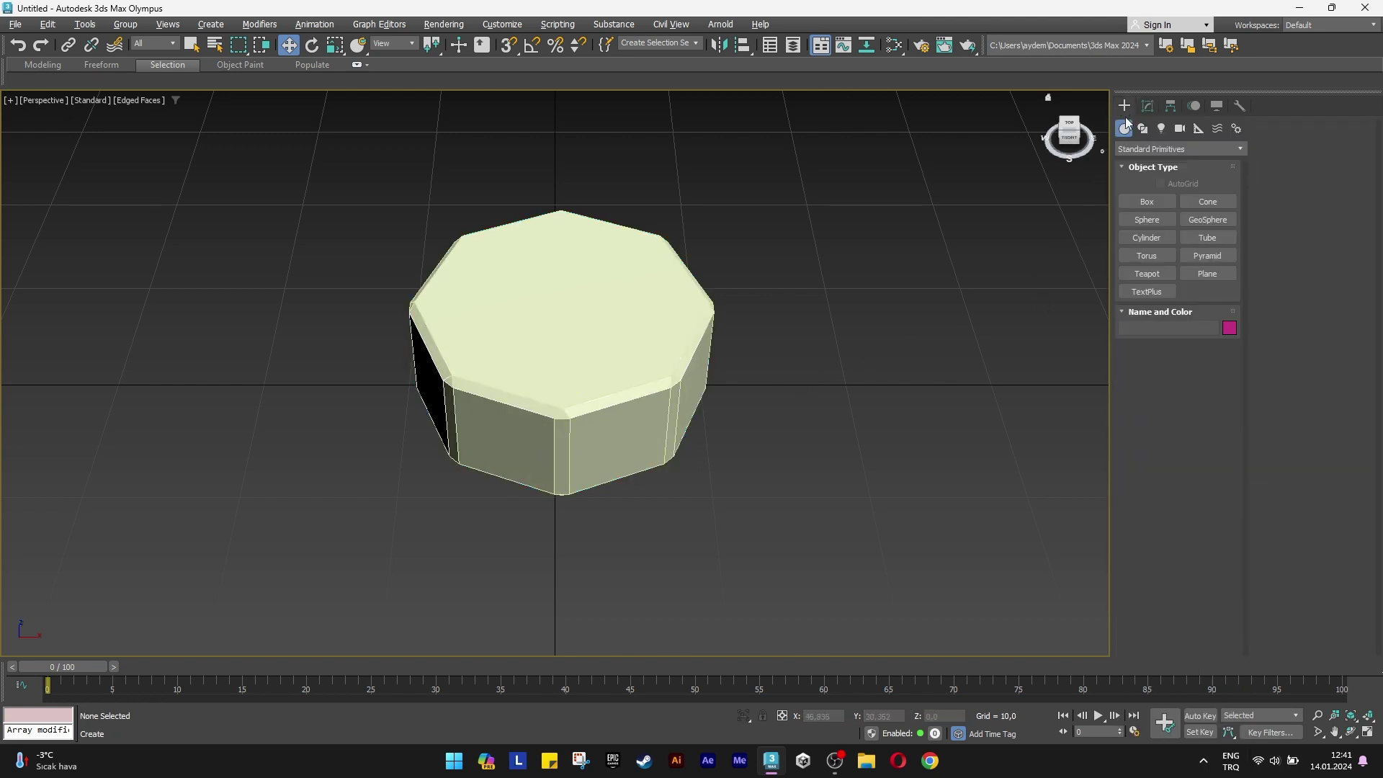
Draw a small cylinder beside the body: radius 1,5, height 10, 6 height segments.
{"action": "left_click", "coordinate": [1151, 238]}
{"action": "left_click_drag", "start_coordinate": [553, 550], "coordinate": [568, 572]}
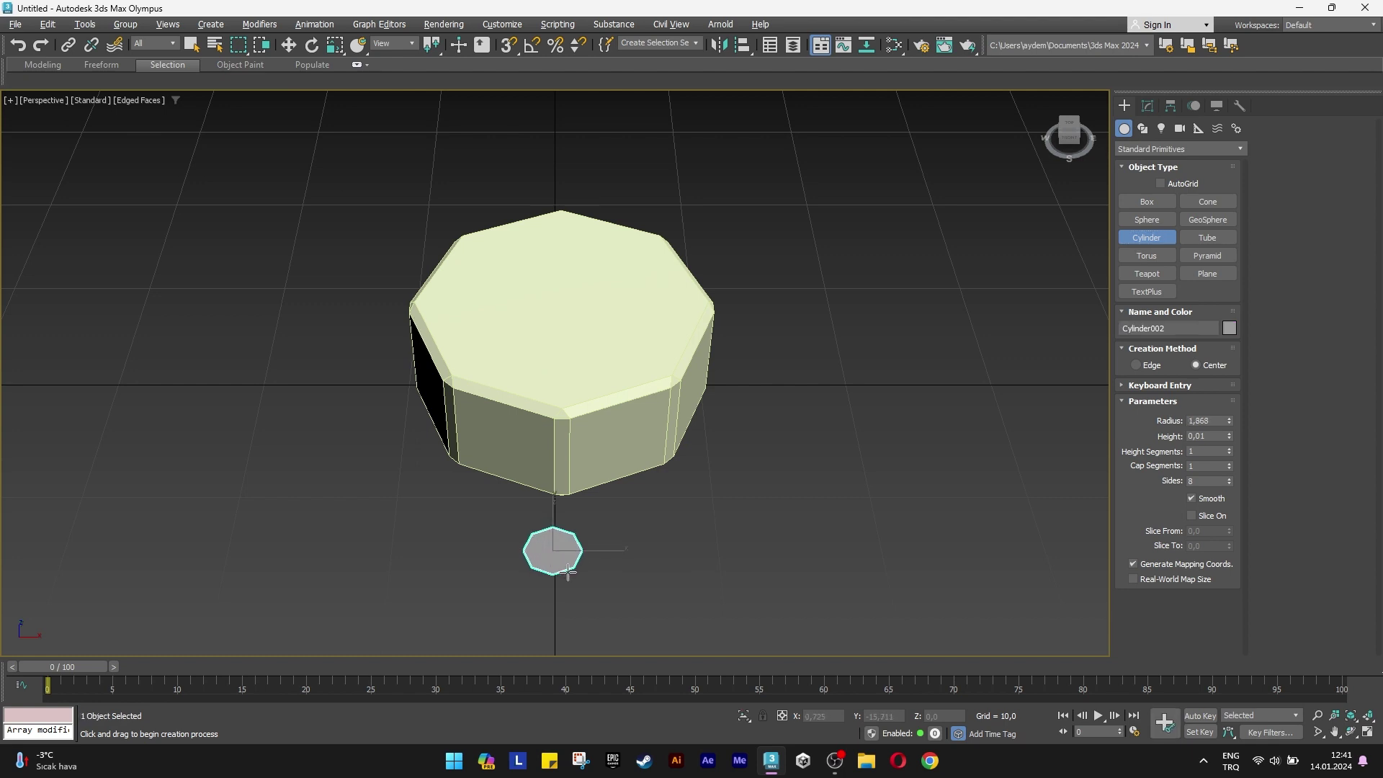
{"action": "double_click", "coordinate": [1215, 421]}
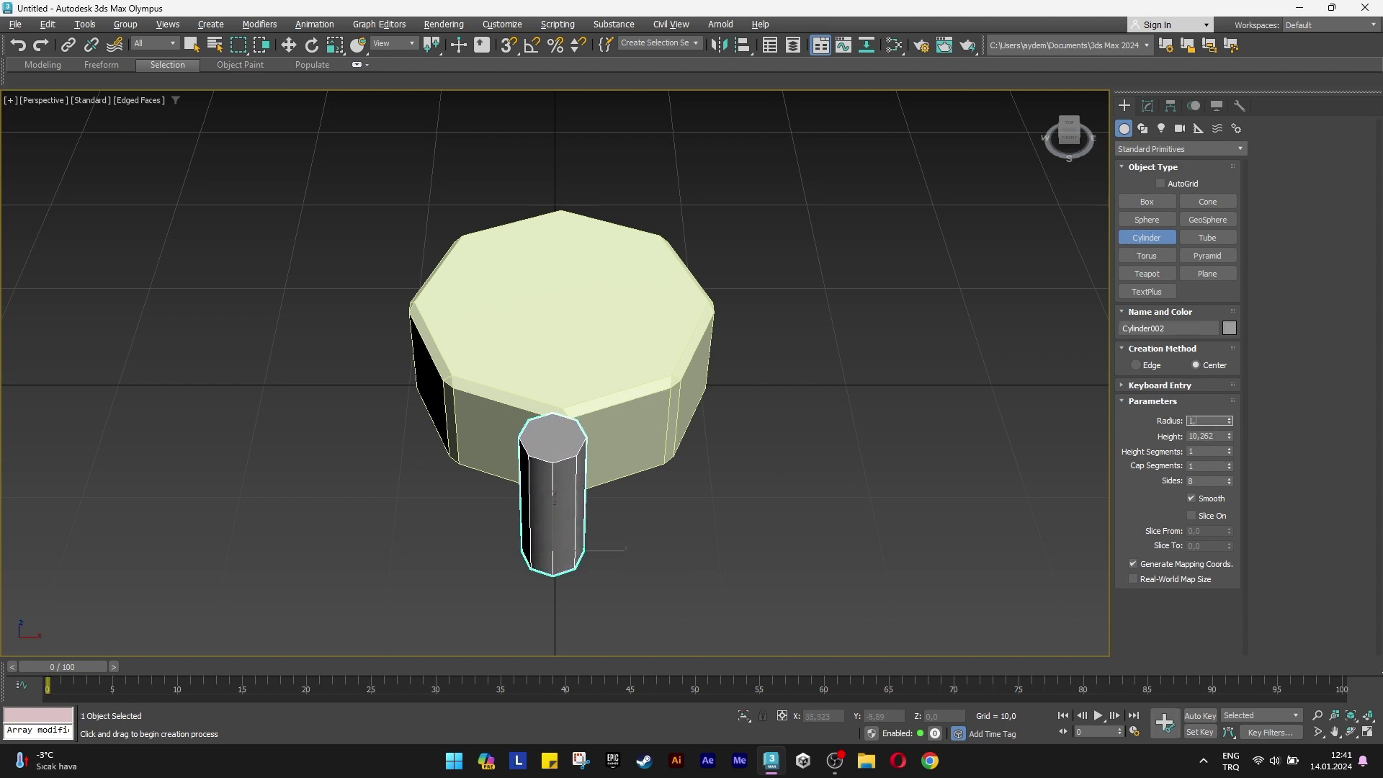
{"action": "type", "text": "5"}
{"action": "key", "text": "Tab"}
{"action": "key", "text": "Tab"}
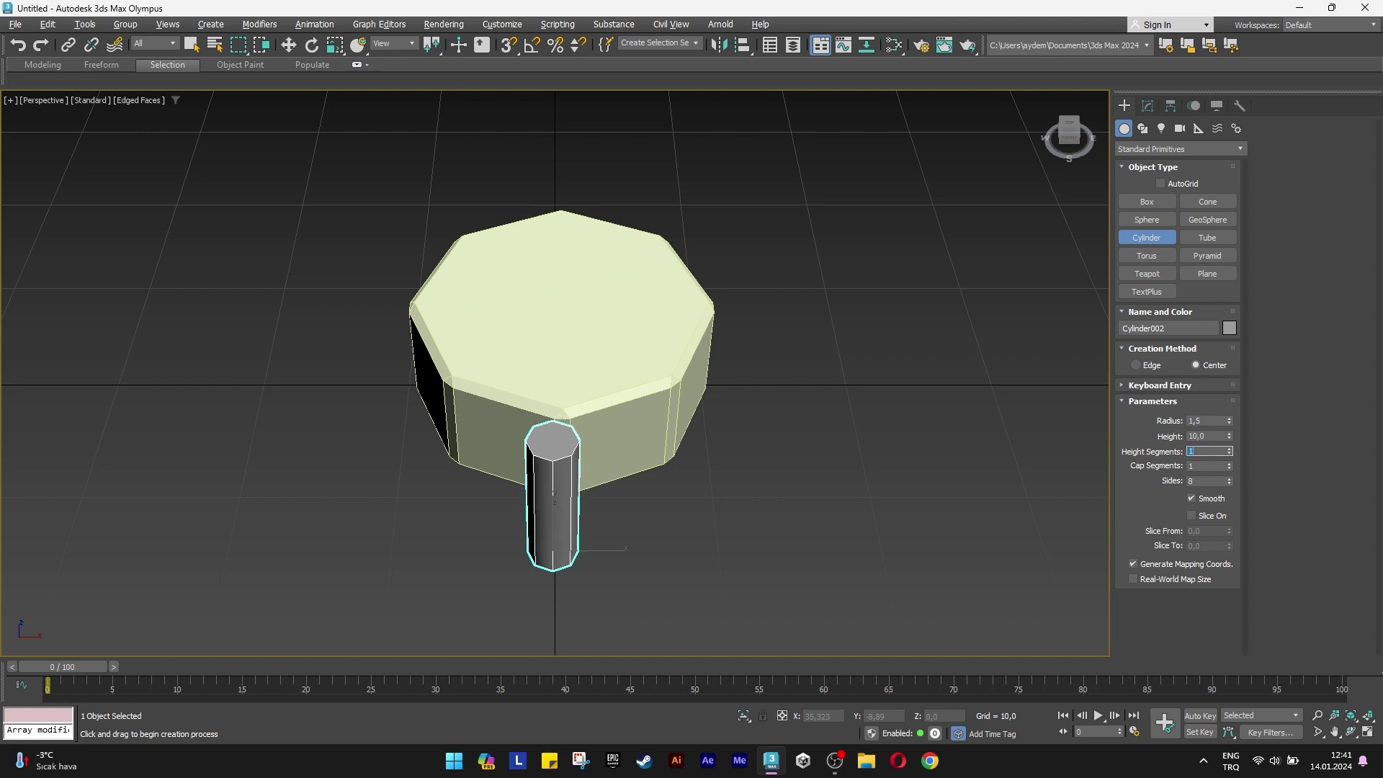
{"action": "type", "text": "6"}
{"action": "middle_click_drag", "start_coordinate": [658, 488], "coordinate": [652, 457]}
{"action": "key", "text": "w"}
{"action": "middle_click_drag", "start_coordinate": [634, 504], "coordinate": [605, 421]}
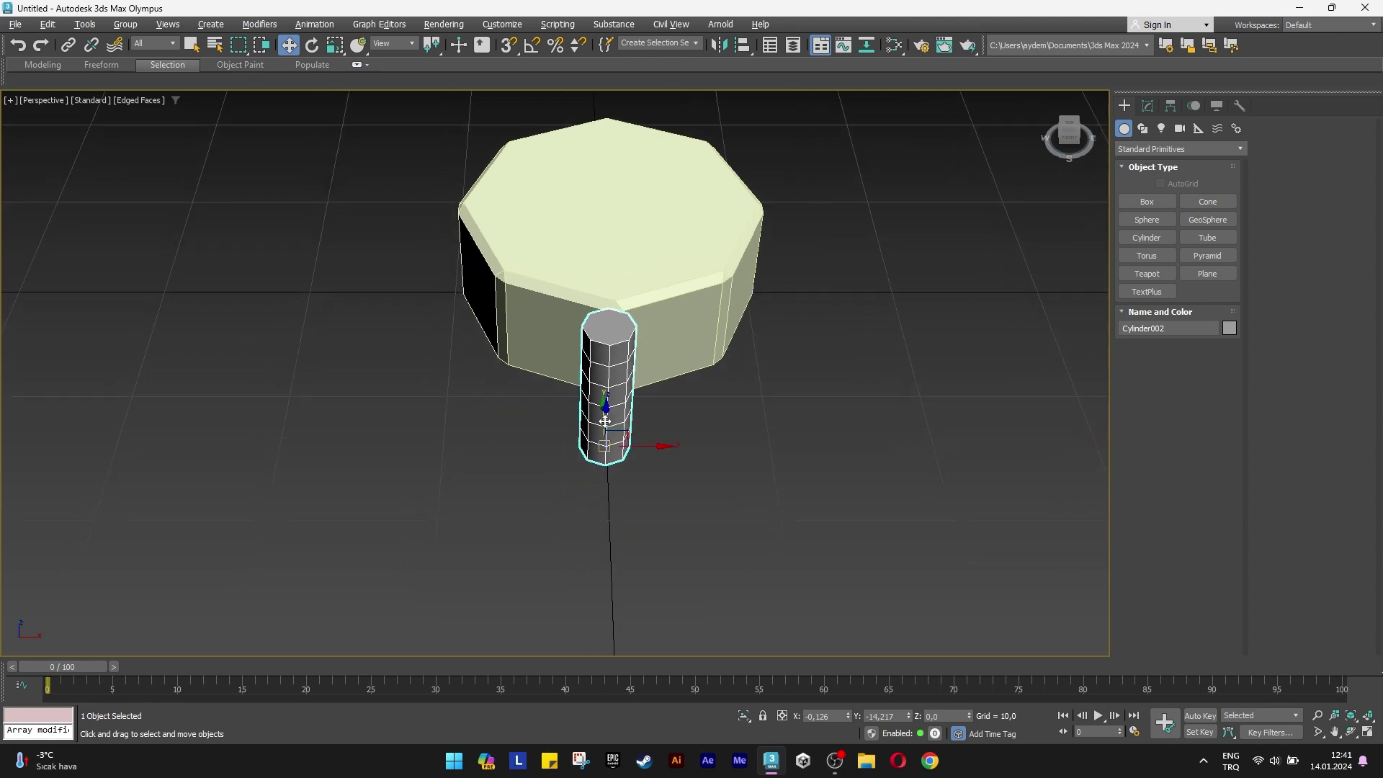
{"action": "key", "text": "e"}
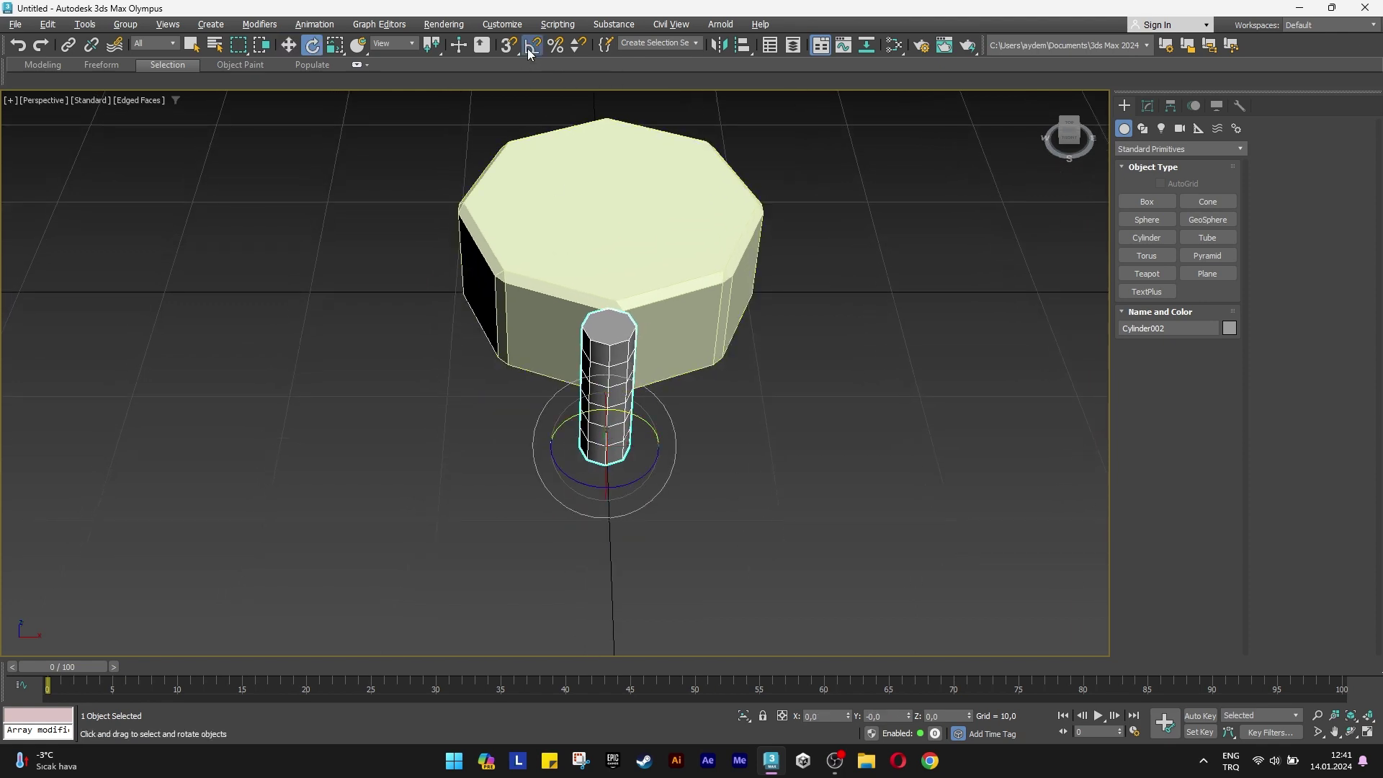
Rotate the thin cylinder 90 degrees onto its side.
{"action": "middle_click_drag", "start_coordinate": [608, 235], "coordinate": [608, 199]}
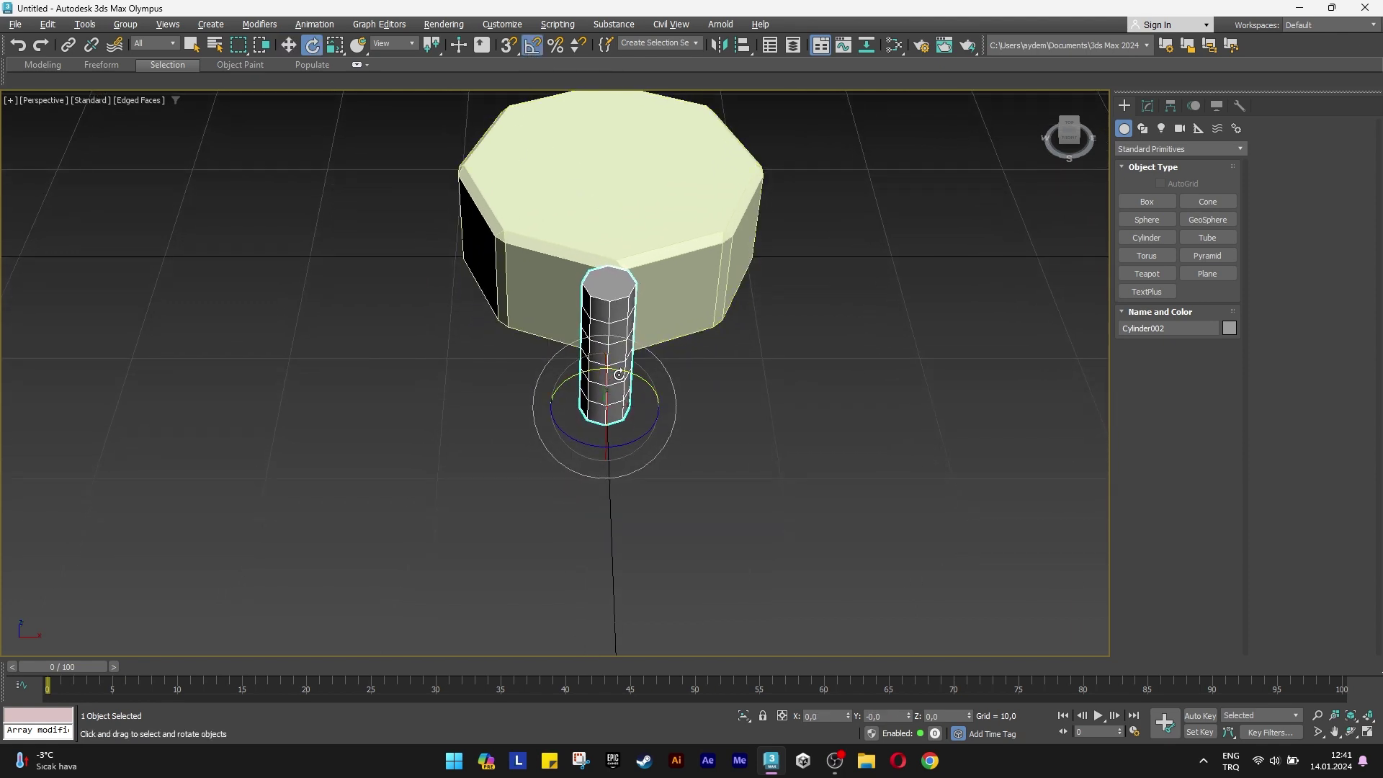
{"action": "left_click_drag", "start_coordinate": [620, 374], "coordinate": [685, 377]}
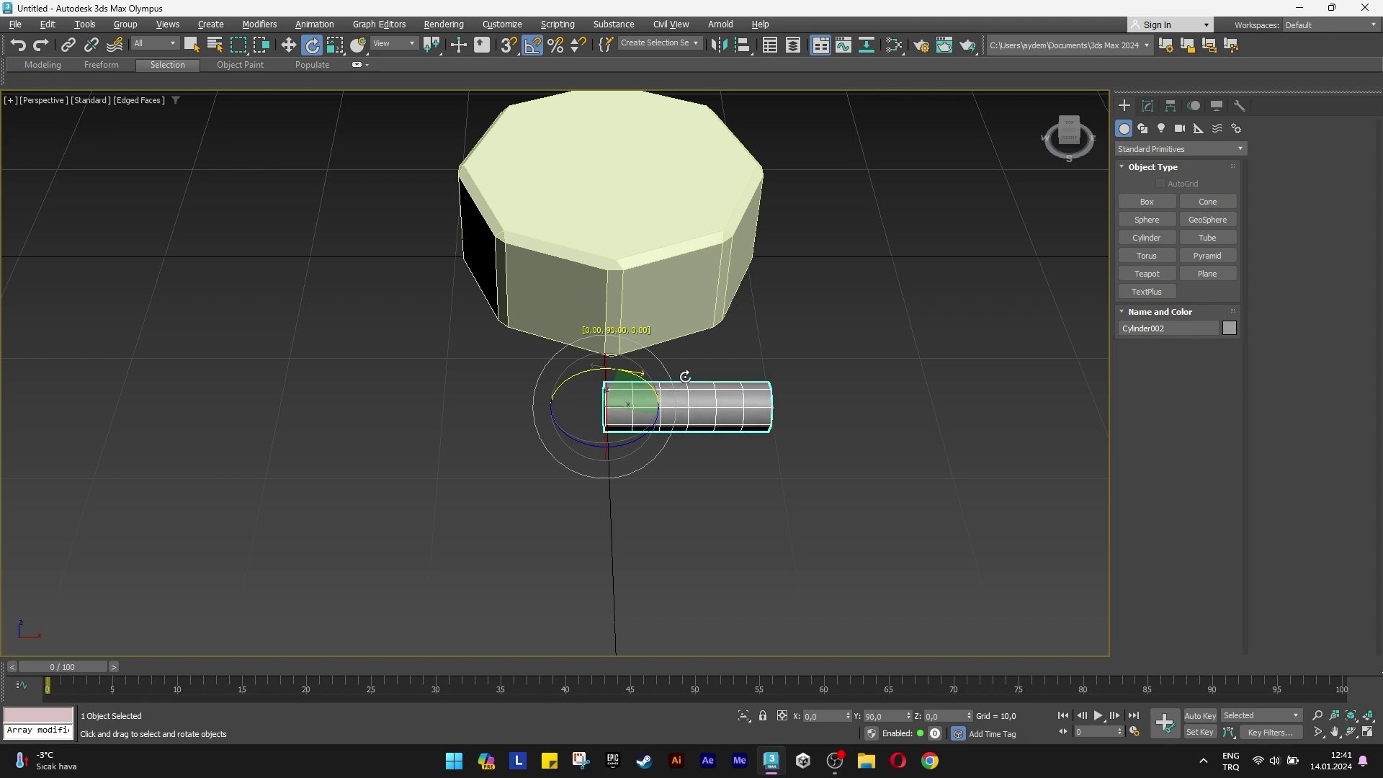
{"action": "key", "text": "w"}
Align the thin cylinder Center-to-Center with the octagonal body.
{"action": "middle_click_drag", "start_coordinate": [761, 86], "coordinate": [715, 160]}
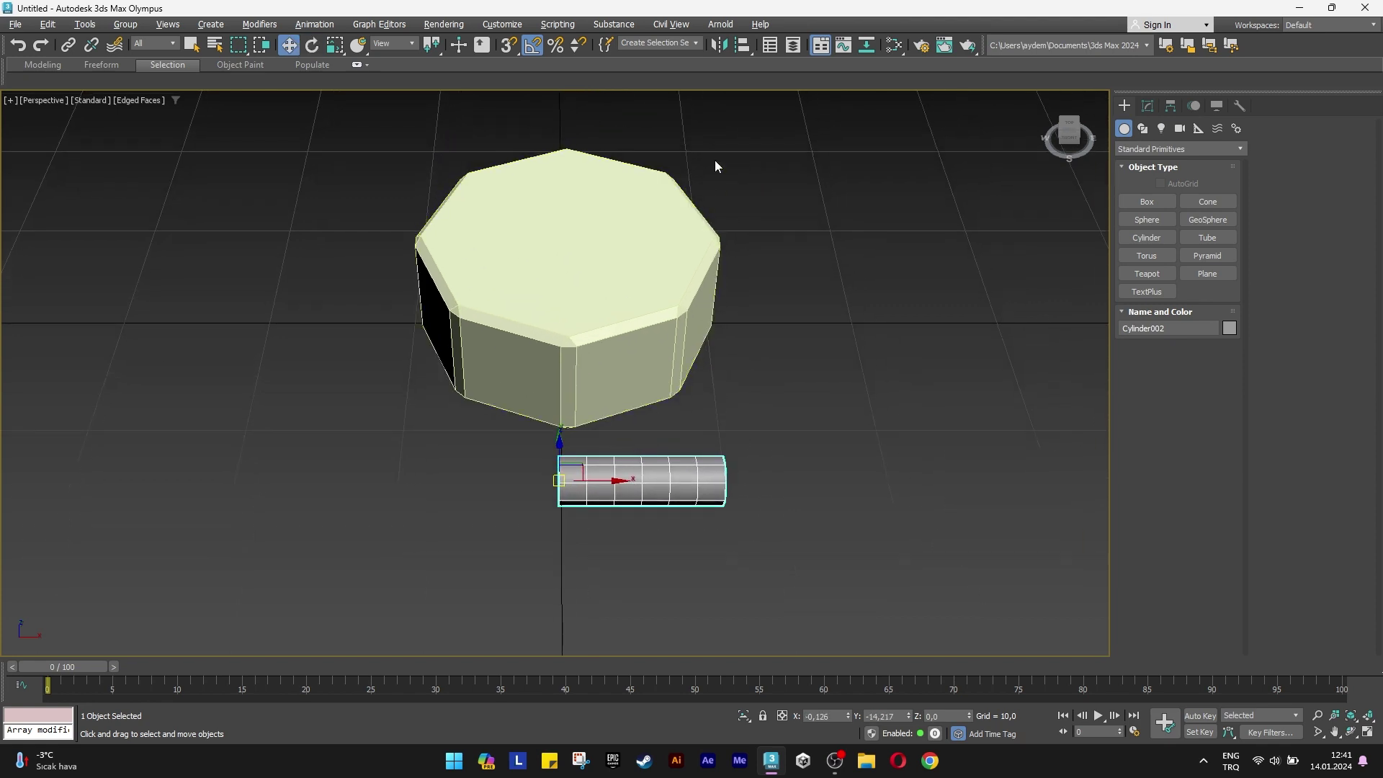
{"action": "left_click", "coordinate": [746, 49]}
{"action": "left_click", "coordinate": [614, 324]}
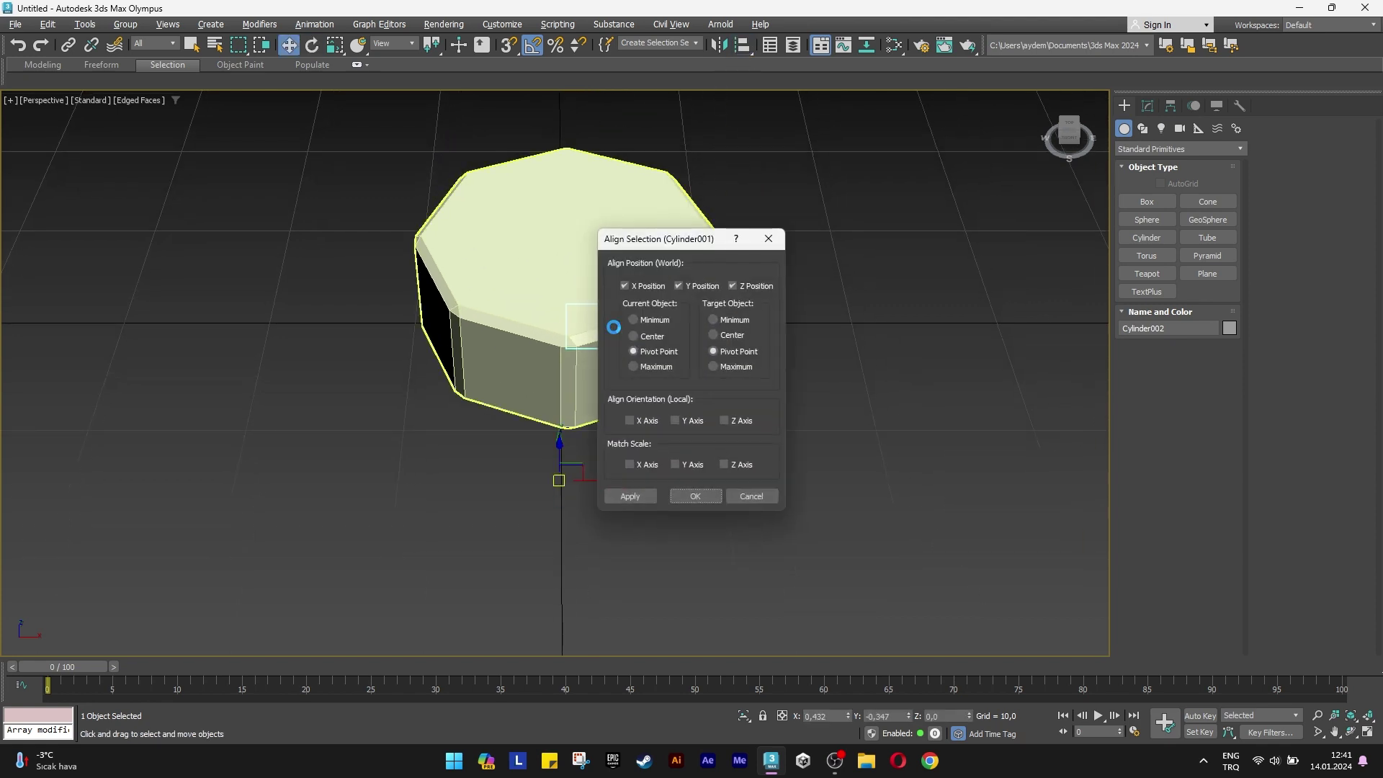
{"action": "left_click", "coordinate": [633, 336]}
{"action": "left_click", "coordinate": [713, 335]}
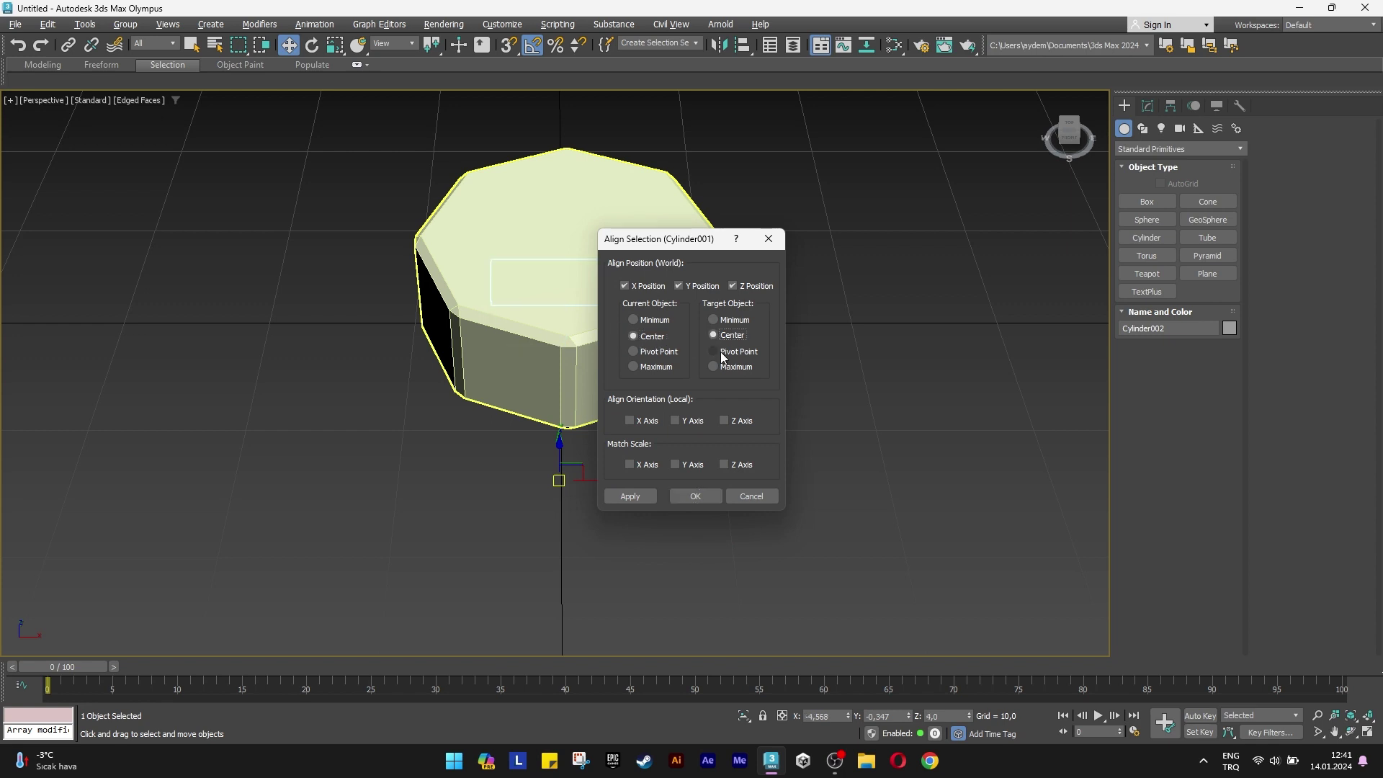
{"action": "left_click", "coordinate": [690, 503]}
Slide the barrel out along X so it protrudes from the body.
{"action": "left_click_drag", "start_coordinate": [542, 317], "coordinate": [744, 312]}
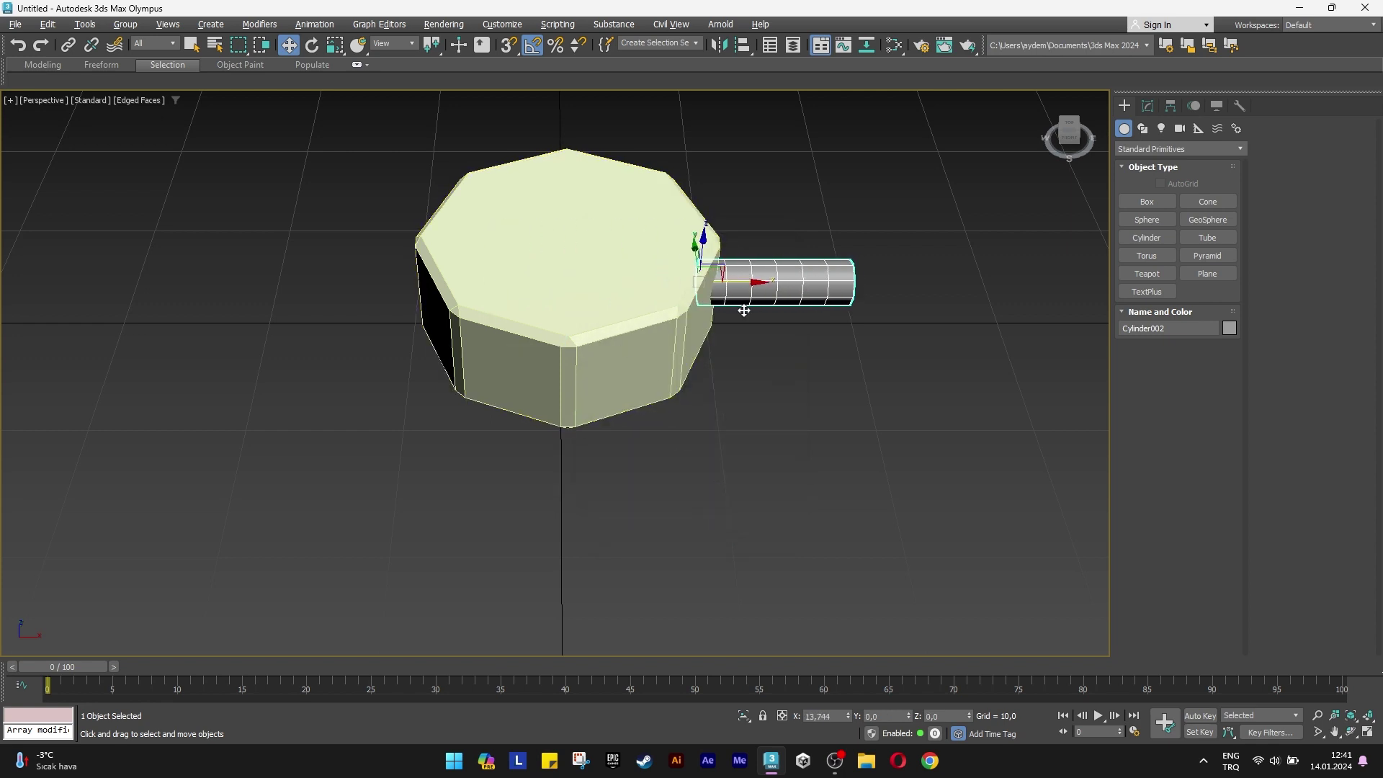
{"action": "mouse_move", "coordinate": [744, 312]}
{"action": "middle_mouse_down"}
{"action": "mouse_move", "coordinate": [516, 345]}
{"action": "mouse_move", "coordinate": [402, 346]}
{"action": "middle_mouse_up"}
{"action": "scroll", "coordinate": [516, 345], "scroll_direction": "up", "scroll_amount": 5}
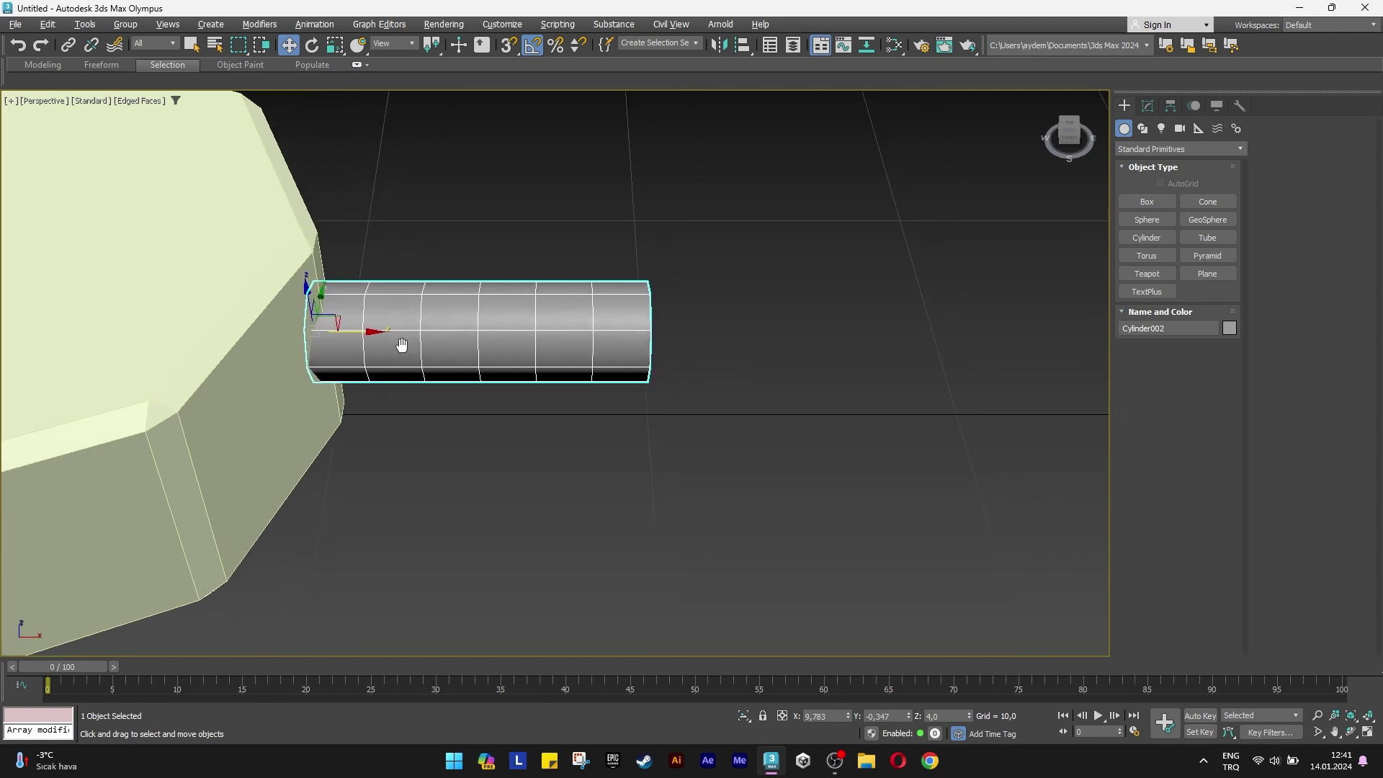
{"action": "scroll", "coordinate": [402, 345], "scroll_direction": "up", "scroll_amount": 2}
Add a Bend modifier with angle 90 and Limit Effect upper limit 6.
{"action": "left_click", "coordinate": [1146, 106]}
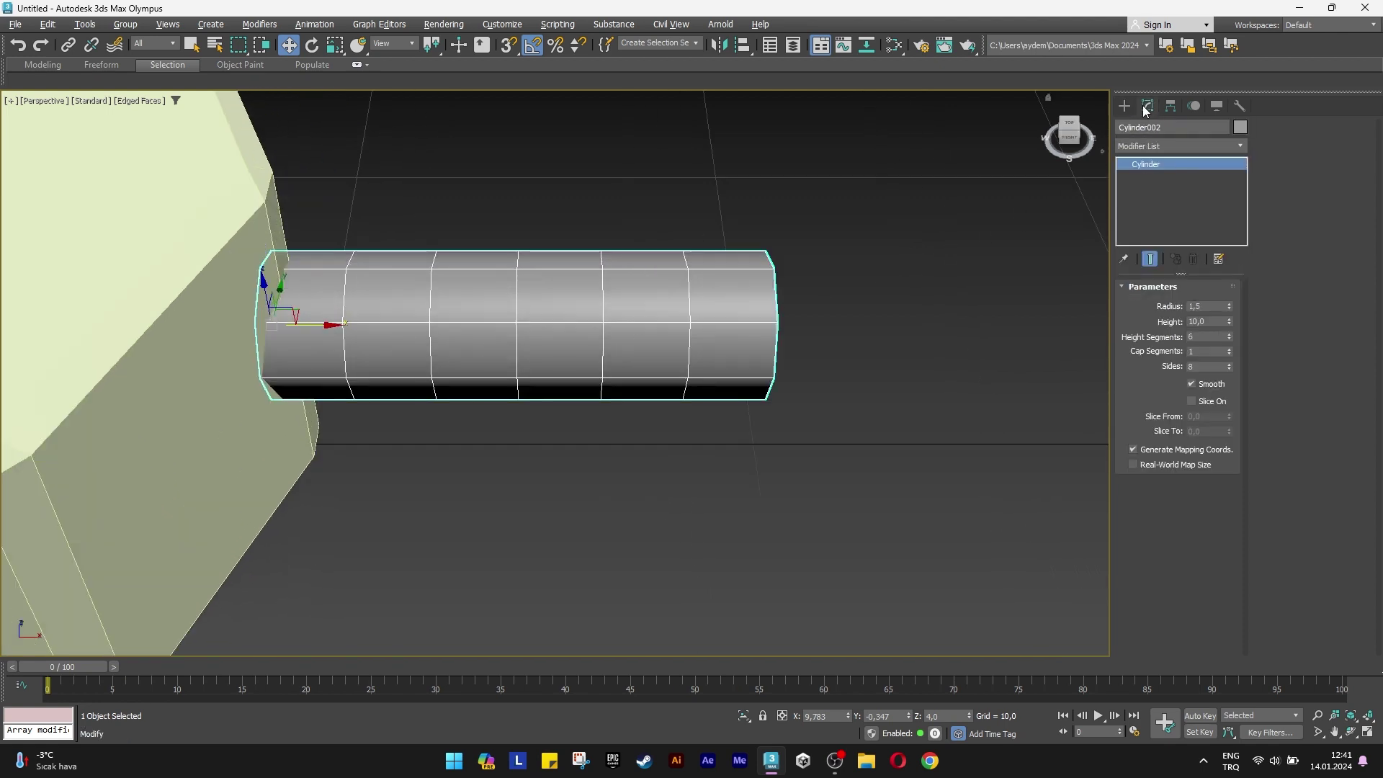
{"action": "left_click", "coordinate": [1154, 146]}
{"action": "type", "text": "b"}
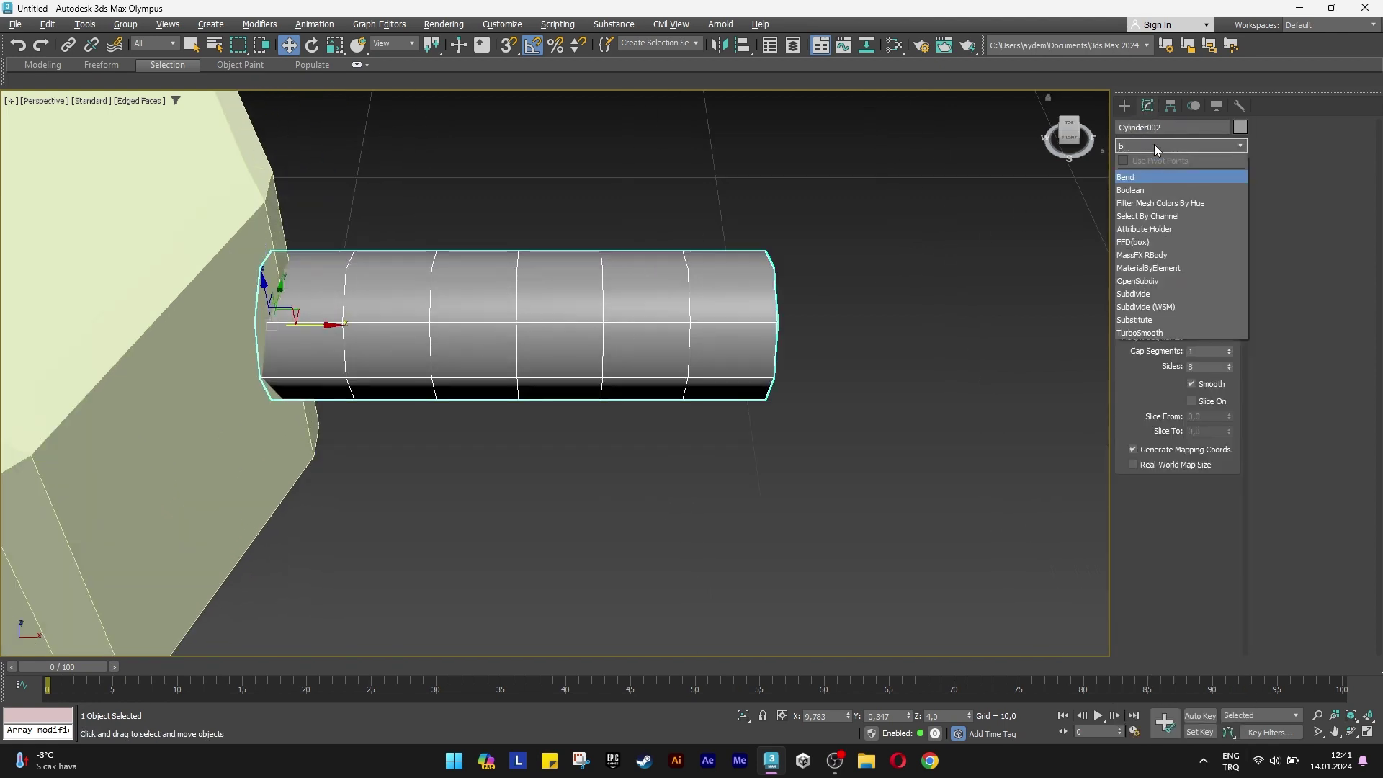
{"action": "left_click", "coordinate": [1141, 180]}
{"action": "left_click", "coordinate": [1192, 314]}
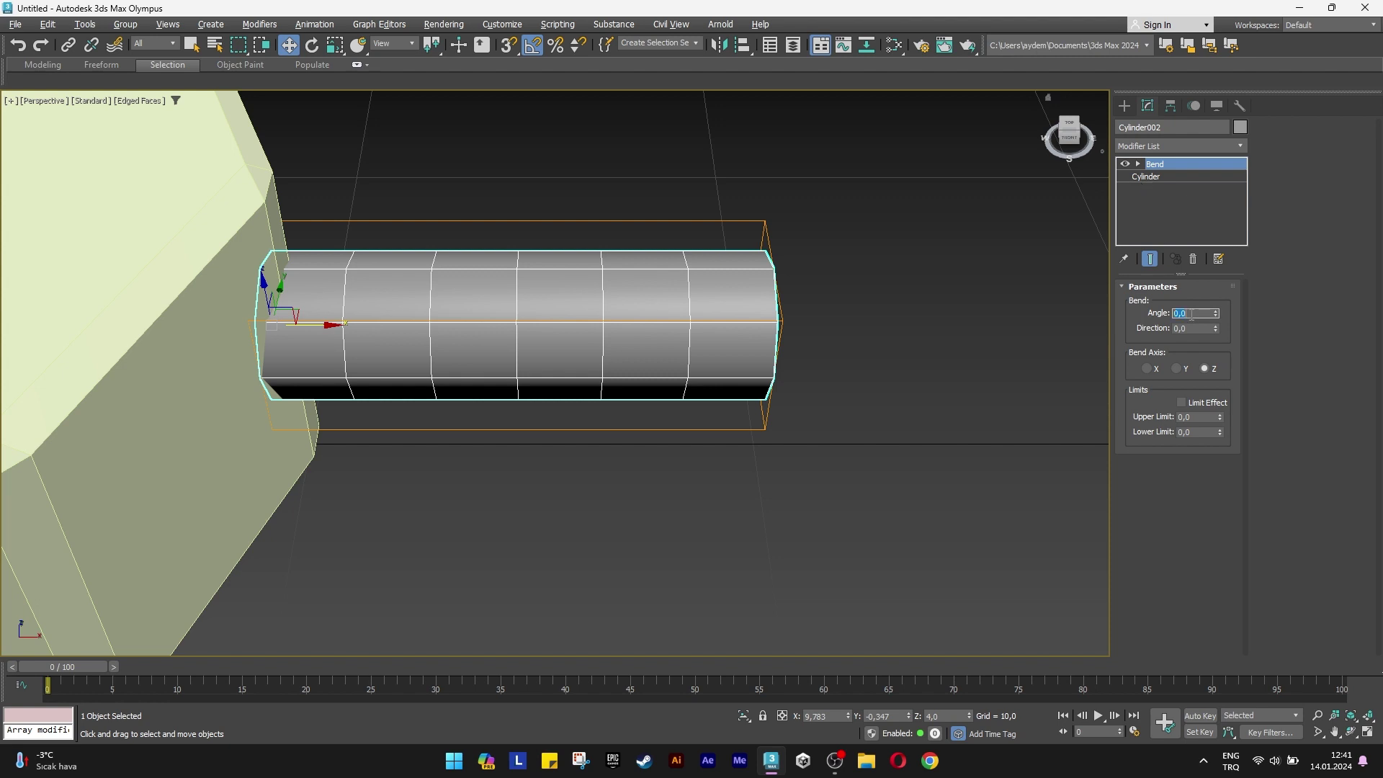
{"action": "key", "text": "Tab"}
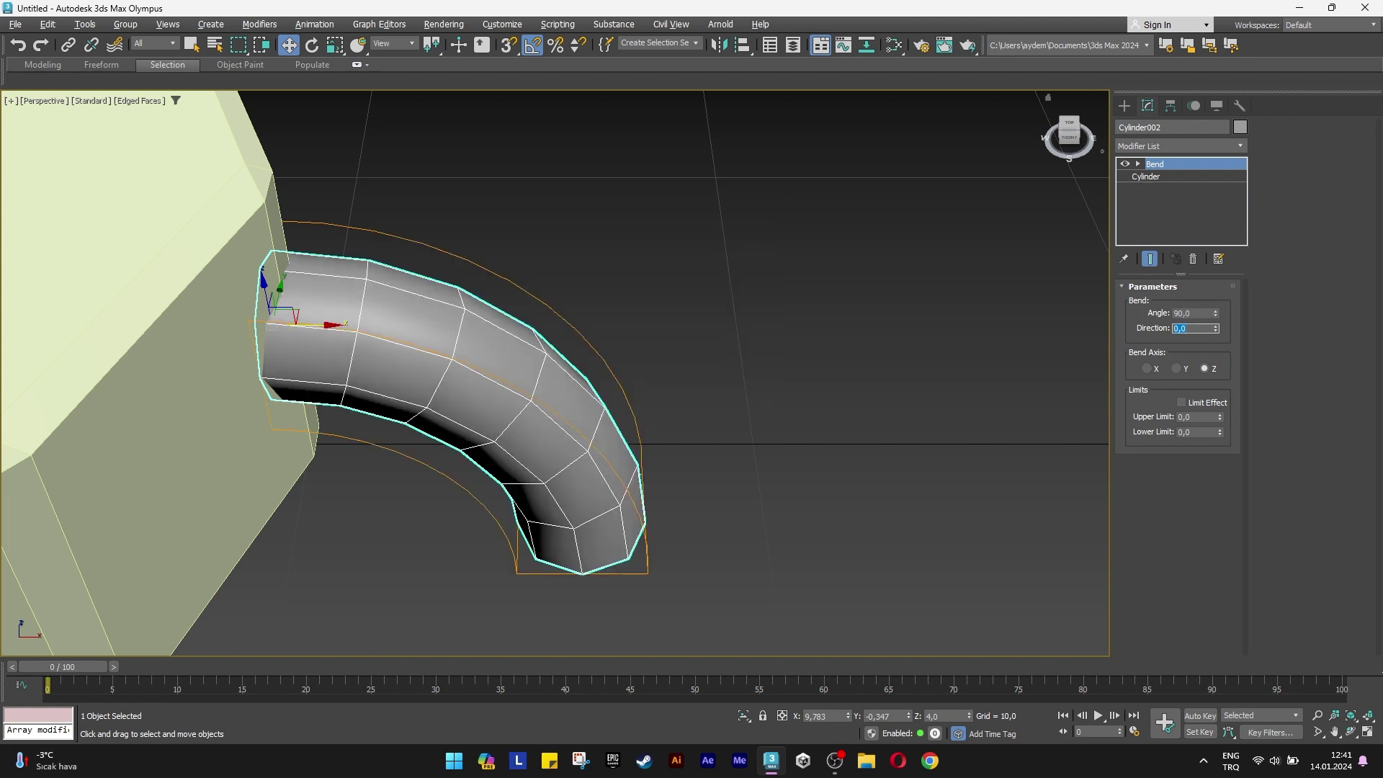
{"action": "left_click", "coordinate": [1182, 402]}
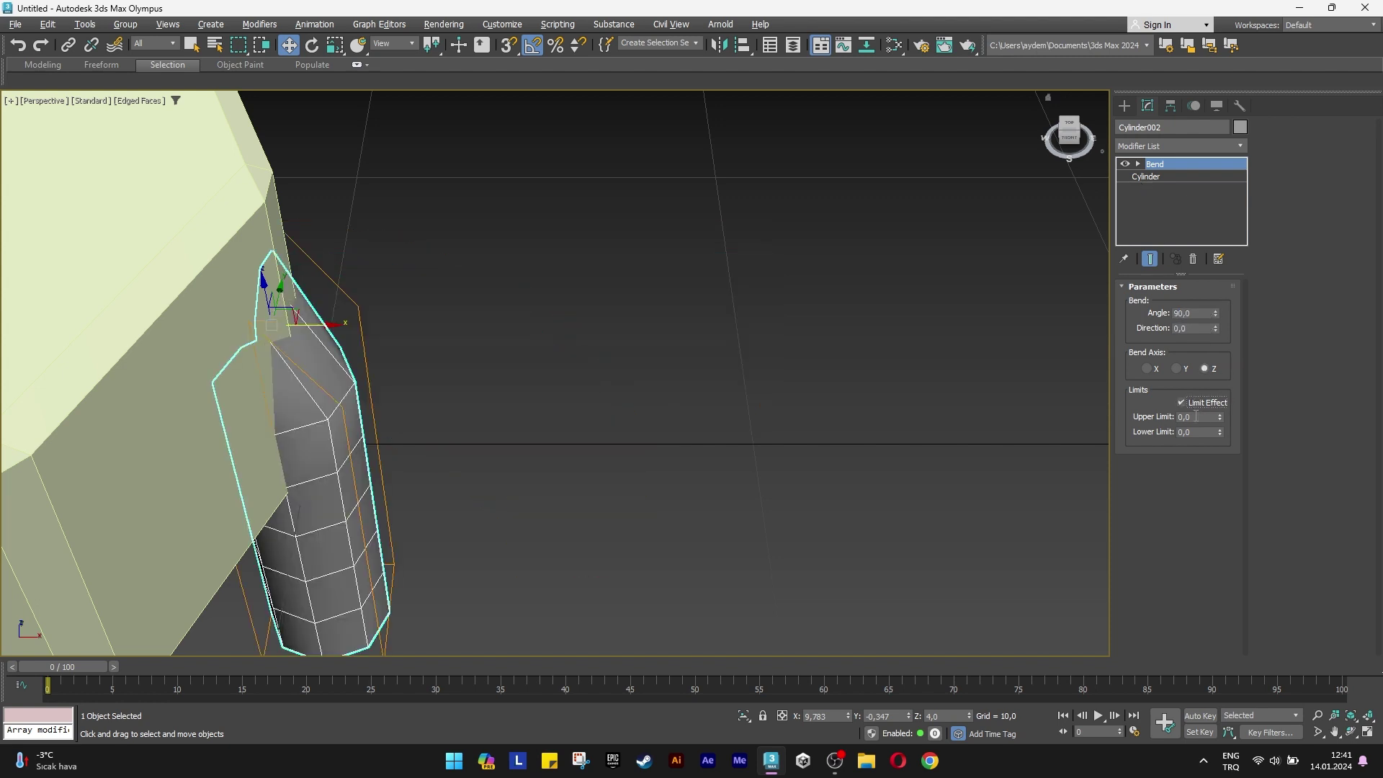
{"action": "type", "text": "5"}
{"action": "type", "text": "6"}
{"action": "key", "text": "Return"}
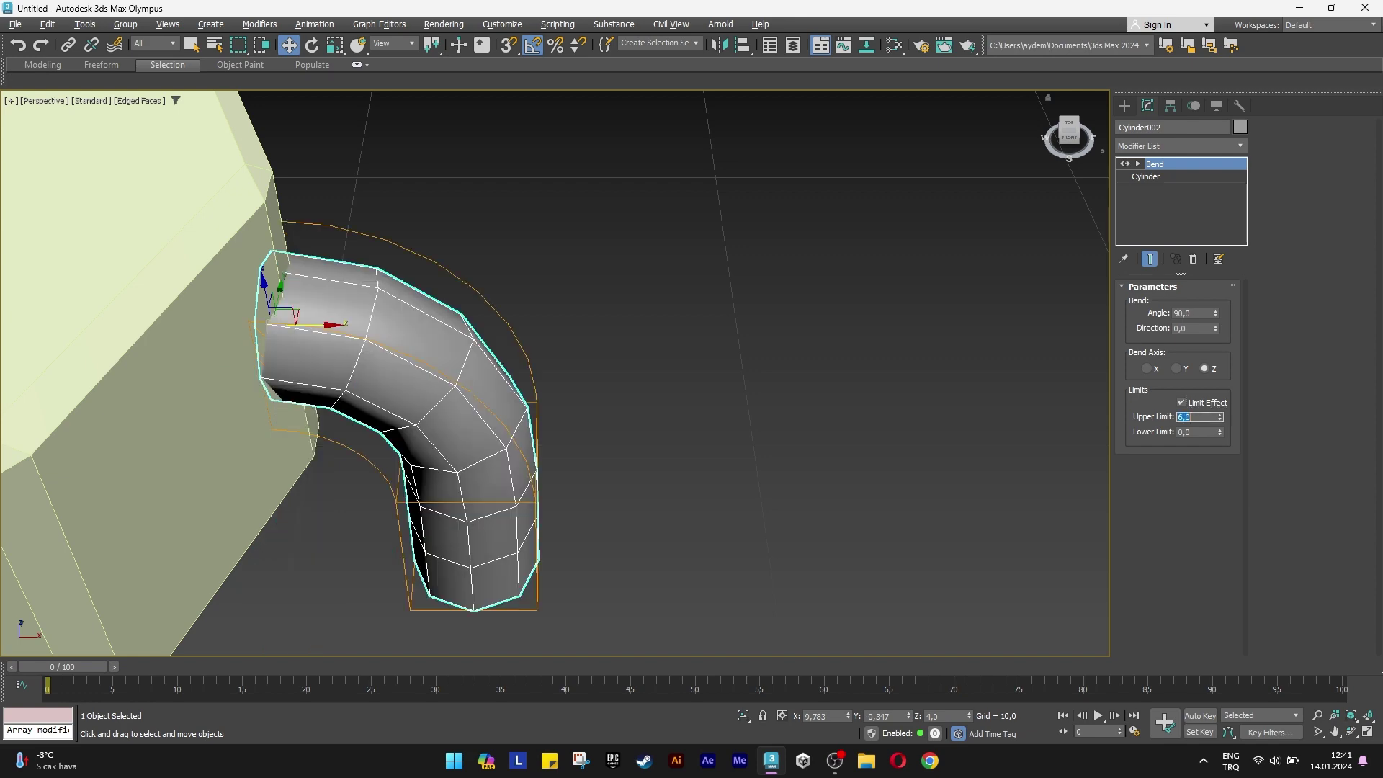
Move the Bend gizmo along X so the pipe curves down like a leg.
{"action": "mouse_move", "coordinate": [478, 423]}
{"action": "middle_mouse_down", "text": "alt"}
{"action": "mouse_move", "coordinate": [556, 280]}
{"action": "mouse_move", "coordinate": [762, 317]}
{"action": "middle_mouse_up", "text": "alt"}
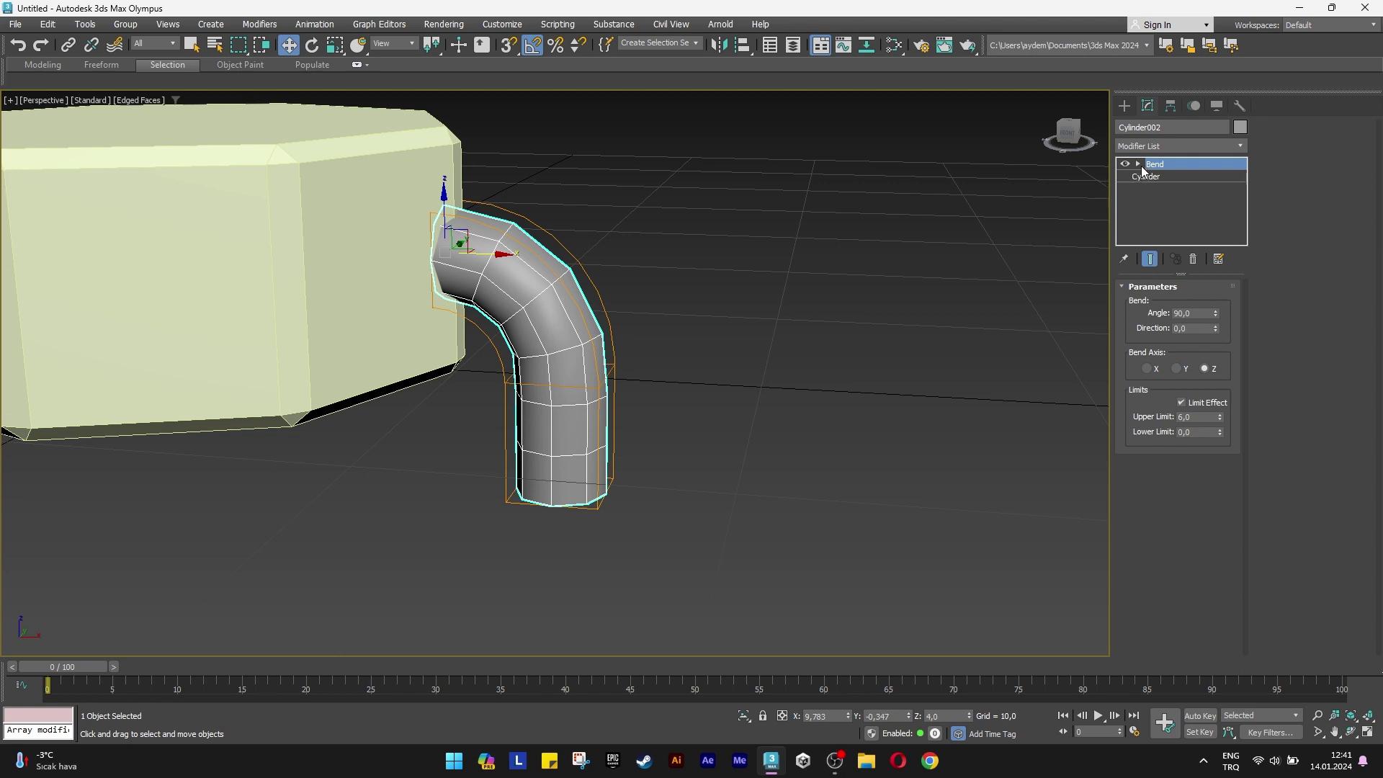
{"action": "left_click", "coordinate": [1139, 162]}
{"action": "left_click", "coordinate": [1157, 176]}
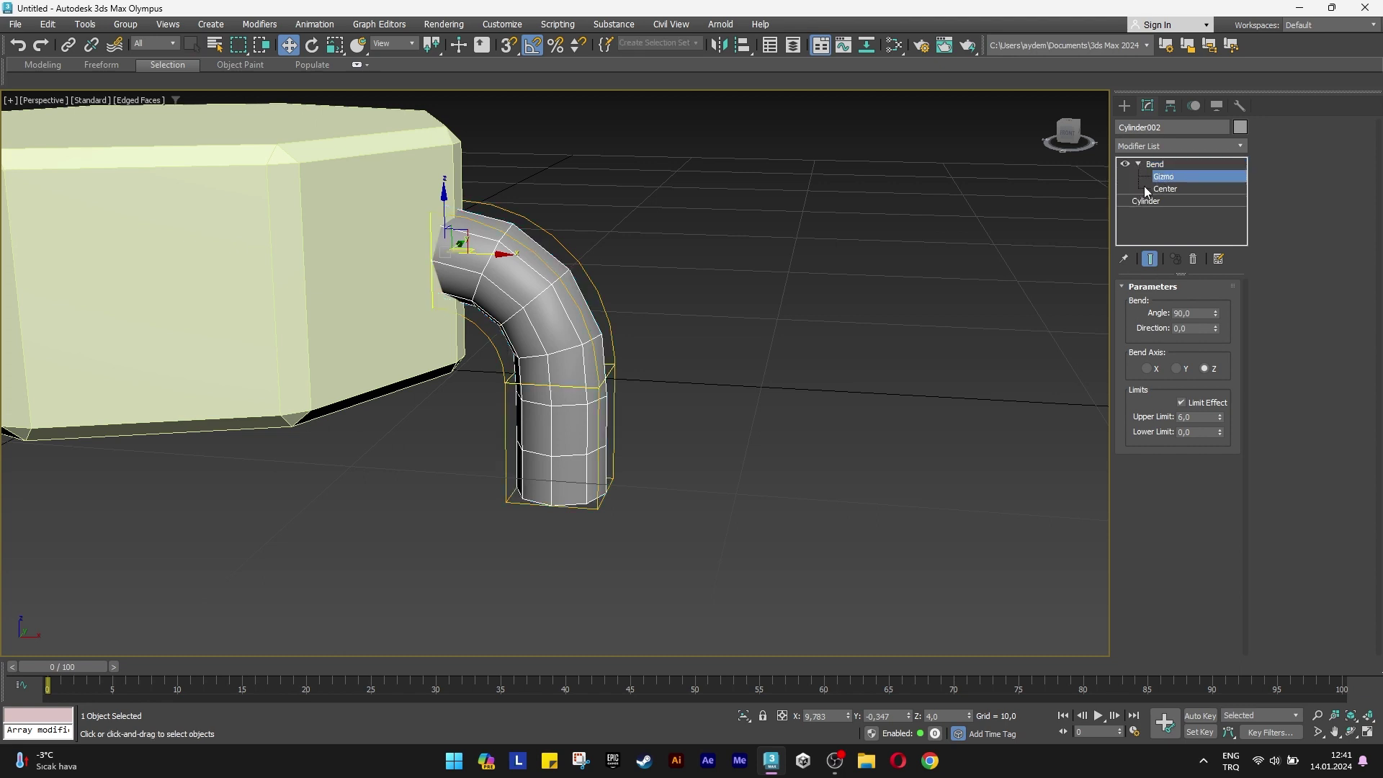
{"action": "left_click_drag", "start_coordinate": [497, 251], "coordinate": [555, 253]}
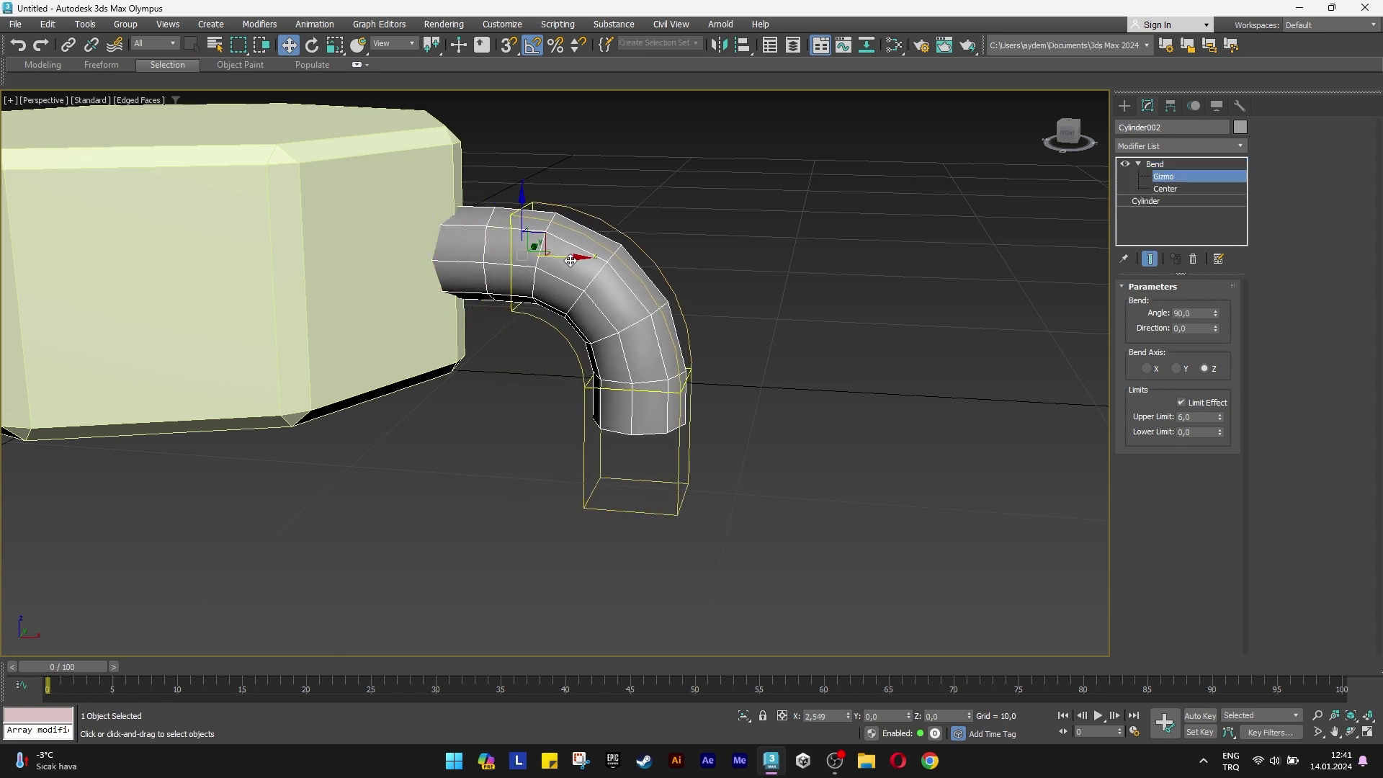
{"action": "middle_click_drag", "start_coordinate": [555, 254], "coordinate": [424, 321], "text": "alt"}
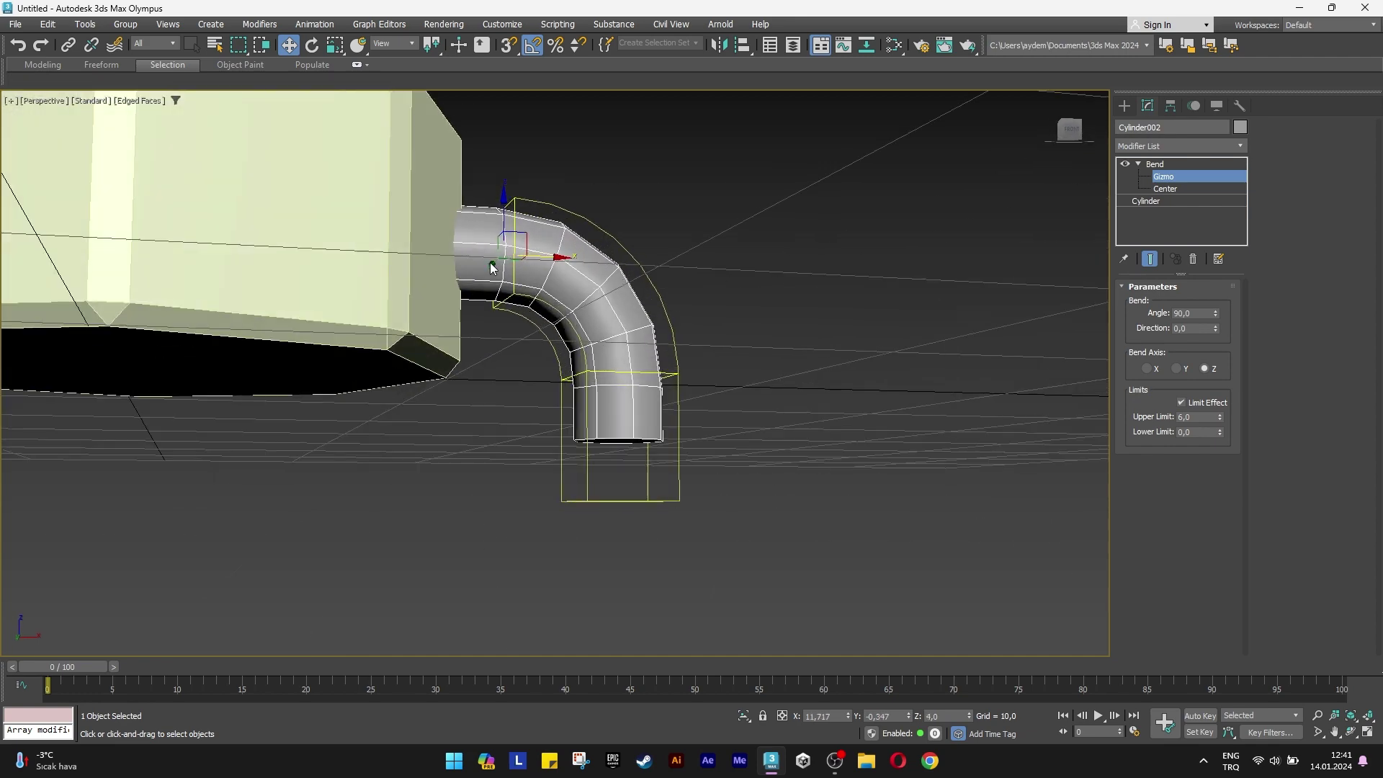
{"action": "scroll", "coordinate": [559, 293], "scroll_direction": "up", "scroll_amount": 3}
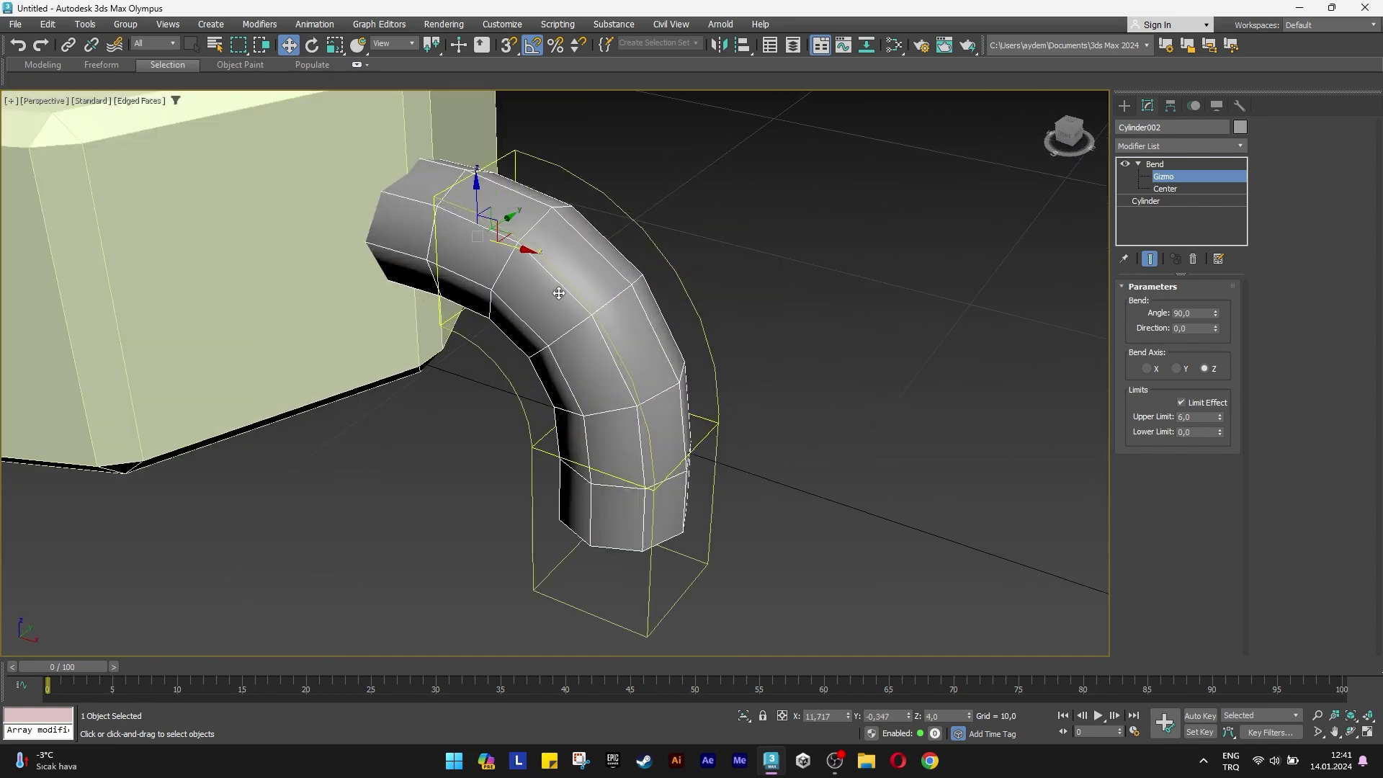
{"action": "left_click", "coordinate": [1167, 146]}
Add an Edit Poly modifier on top of the bend in Polygon mode.
{"action": "type", "text": "e"}
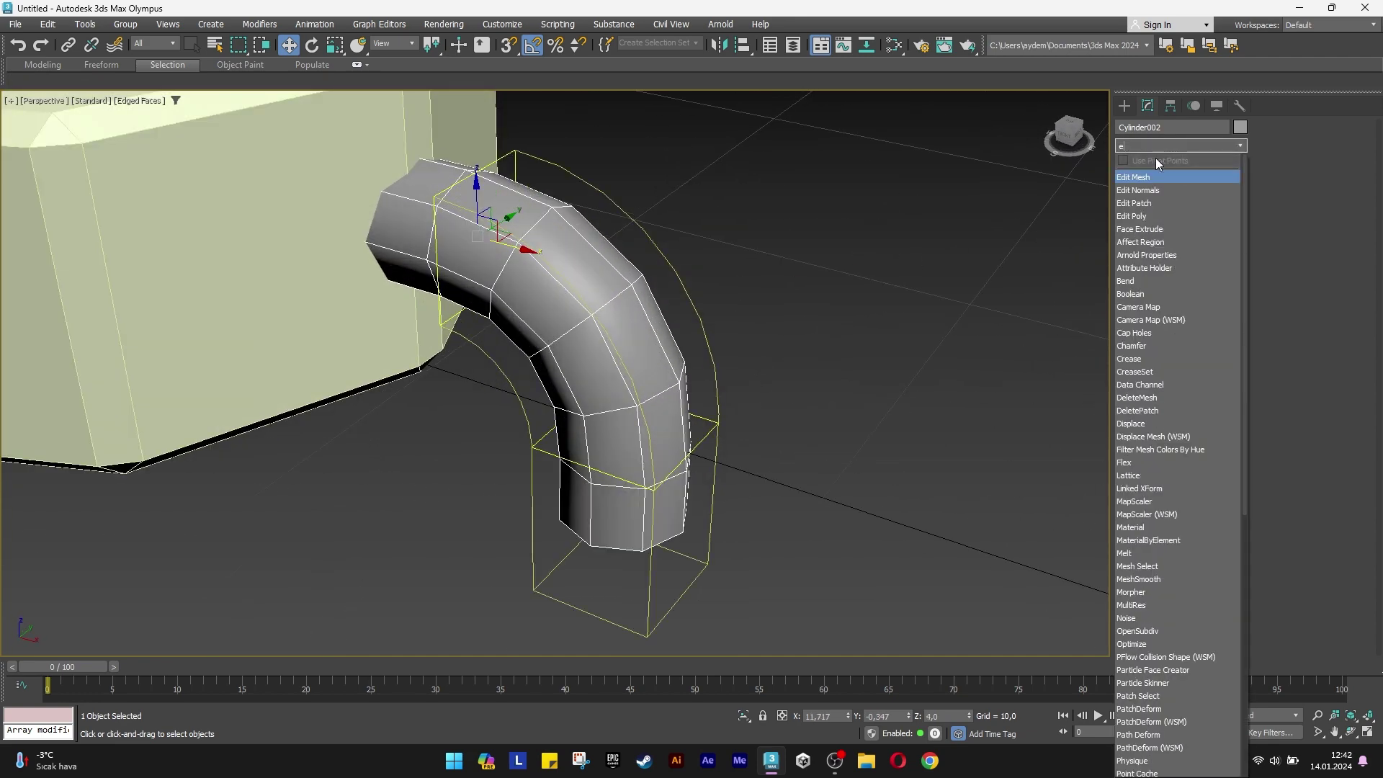
{"action": "left_click", "coordinate": [1142, 217]}
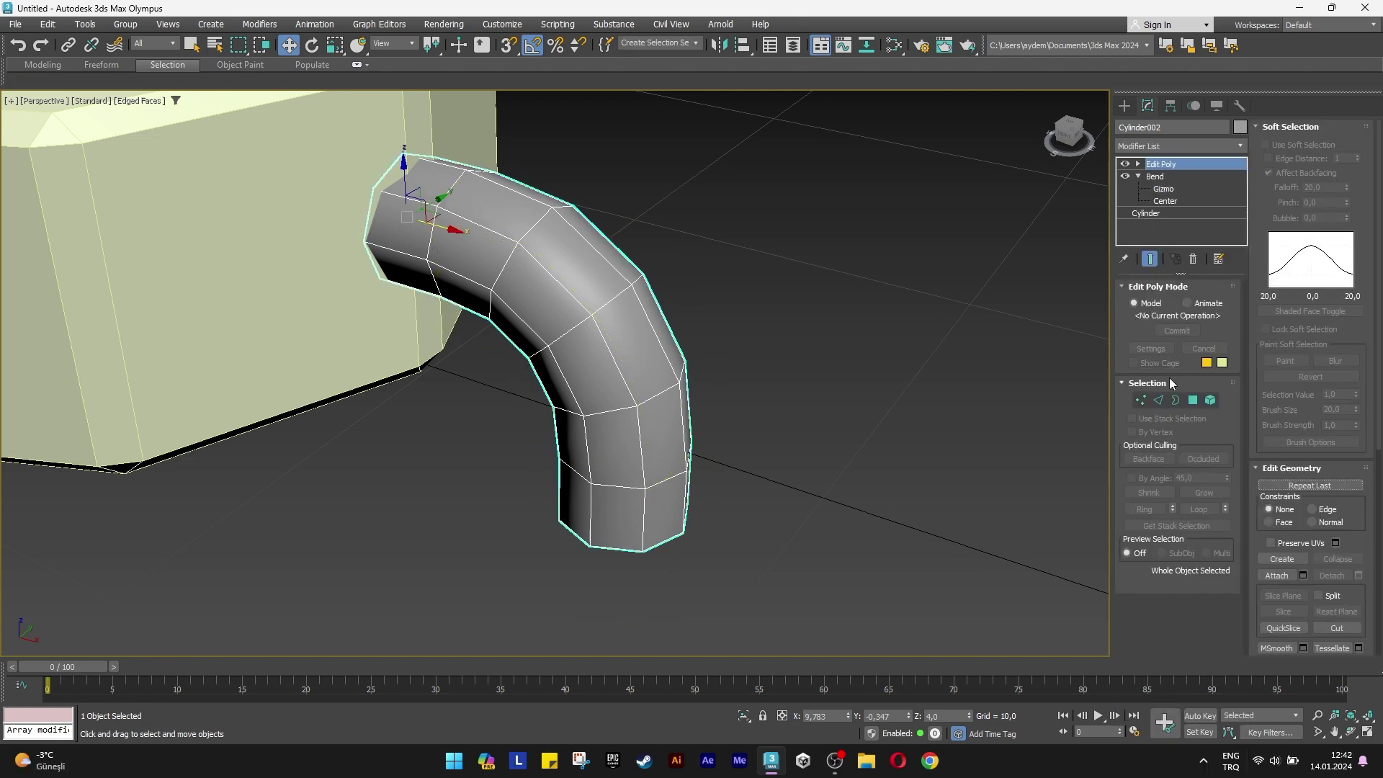
{"action": "left_click", "coordinate": [1194, 400]}
Select the face ring mid-bend and the face ring at the body end.
{"action": "middle_click_drag", "start_coordinate": [590, 324], "coordinate": [624, 349], "text": "alt"}
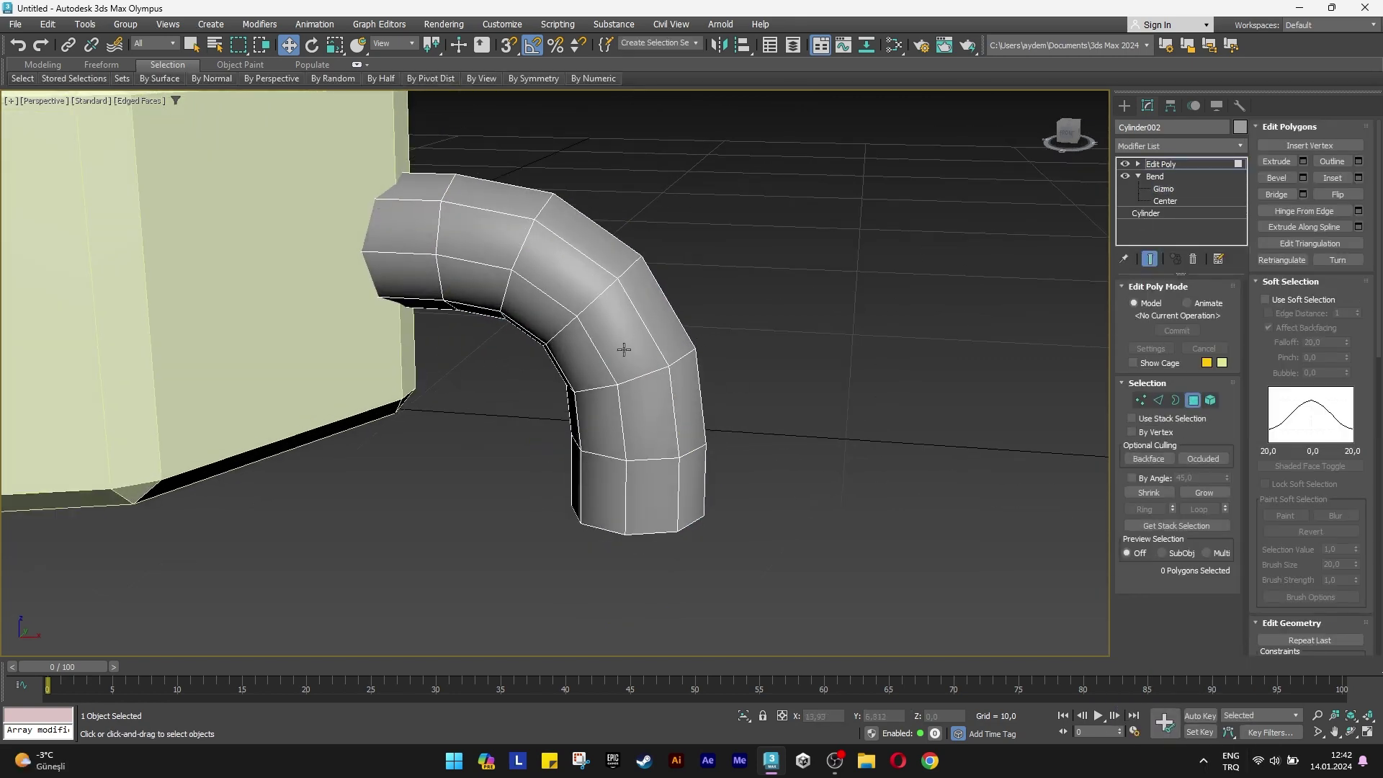
{"action": "left_click_drag", "start_coordinate": [572, 370], "coordinate": [573, 371]}
{"action": "left_click_drag", "start_coordinate": [683, 325], "coordinate": [677, 328], "text": "ctrl"}
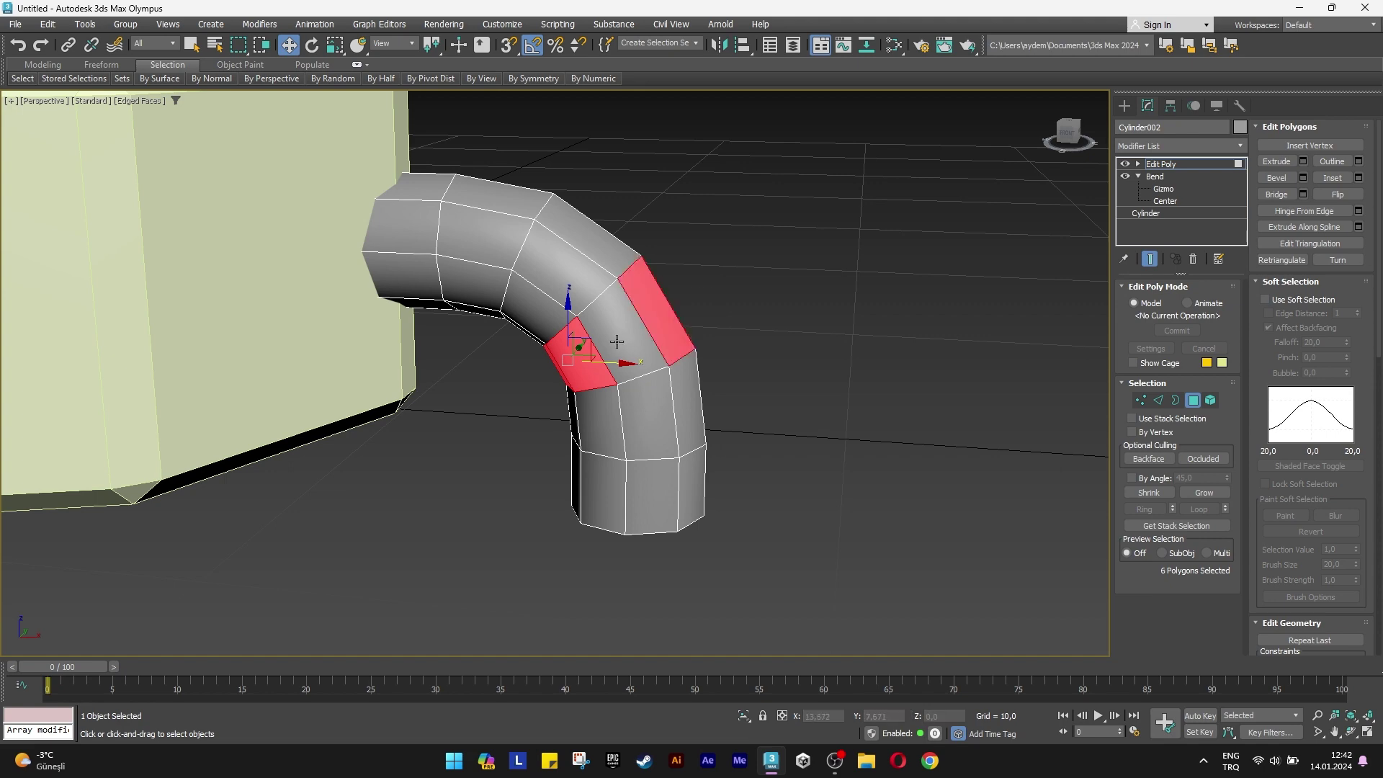
{"action": "middle_click_drag", "start_coordinate": [677, 329], "coordinate": [538, 401], "text": "alt"}
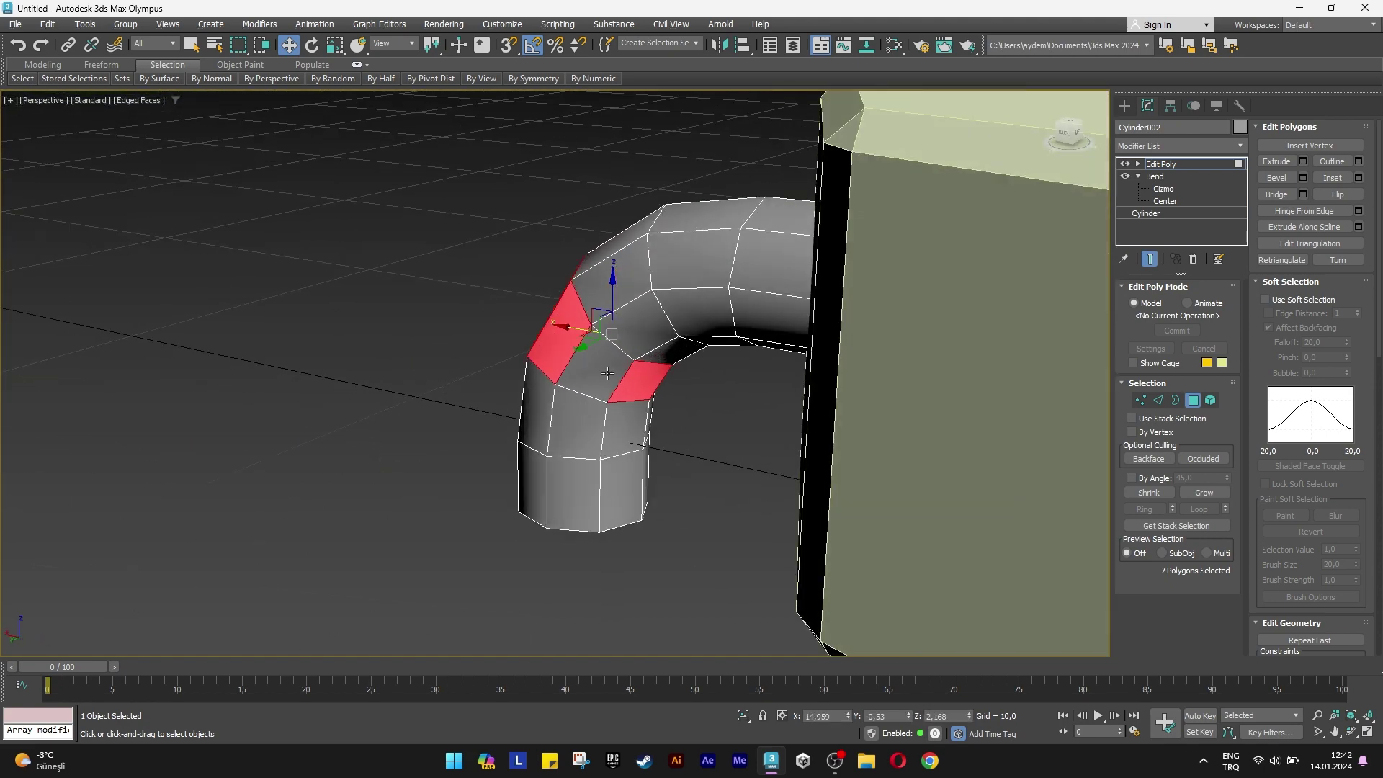
{"action": "left_click", "coordinate": [608, 373], "text": "ctrl"}
{"action": "middle_click_drag", "start_coordinate": [608, 372], "coordinate": [770, 385], "text": "alt"}
{"action": "left_click_drag", "start_coordinate": [810, 357], "coordinate": [811, 331], "text": "ctrl"}
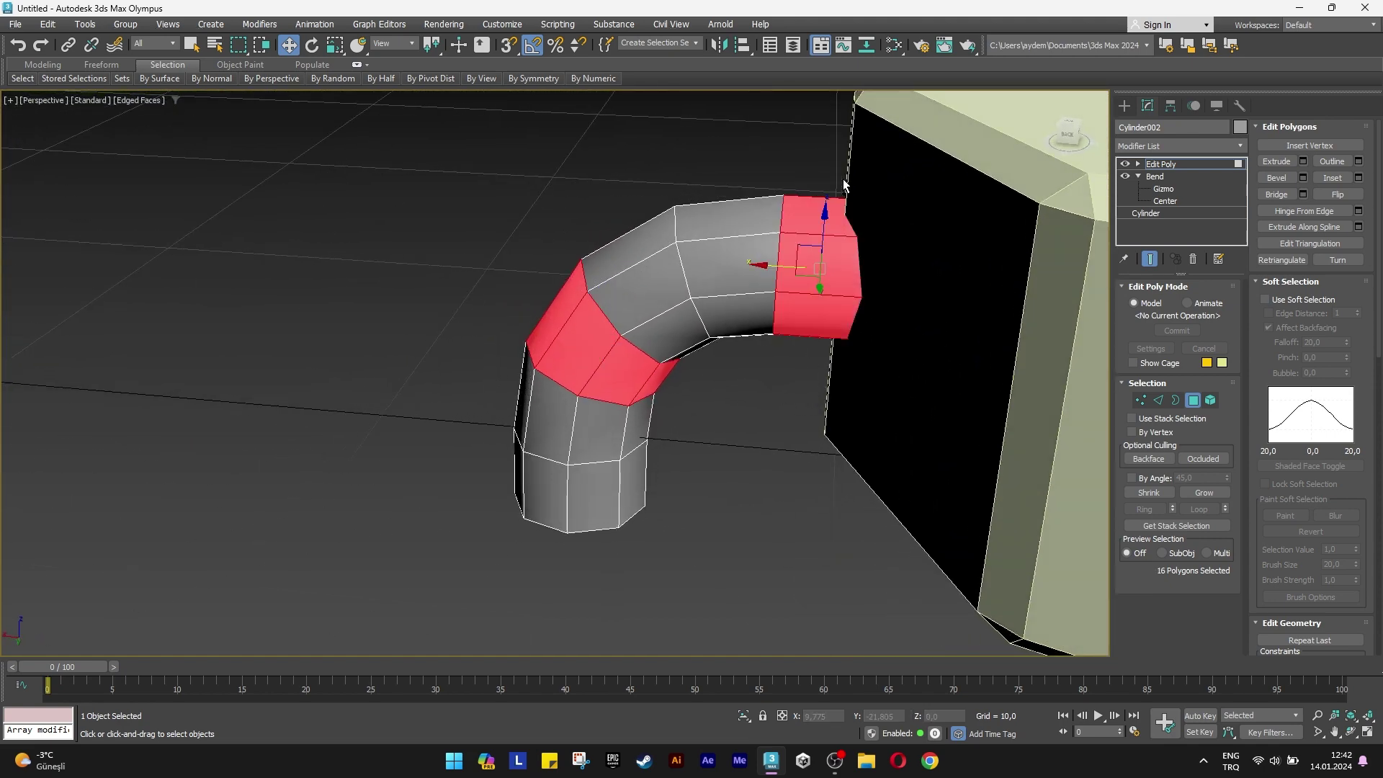
{"action": "mouse_move", "coordinate": [812, 331]}
{"action": "middle_mouse_down", "text": "alt"}
{"action": "mouse_move", "coordinate": [915, 317]}
{"action": "mouse_move", "coordinate": [776, 318]}
{"action": "middle_mouse_up", "text": "alt"}
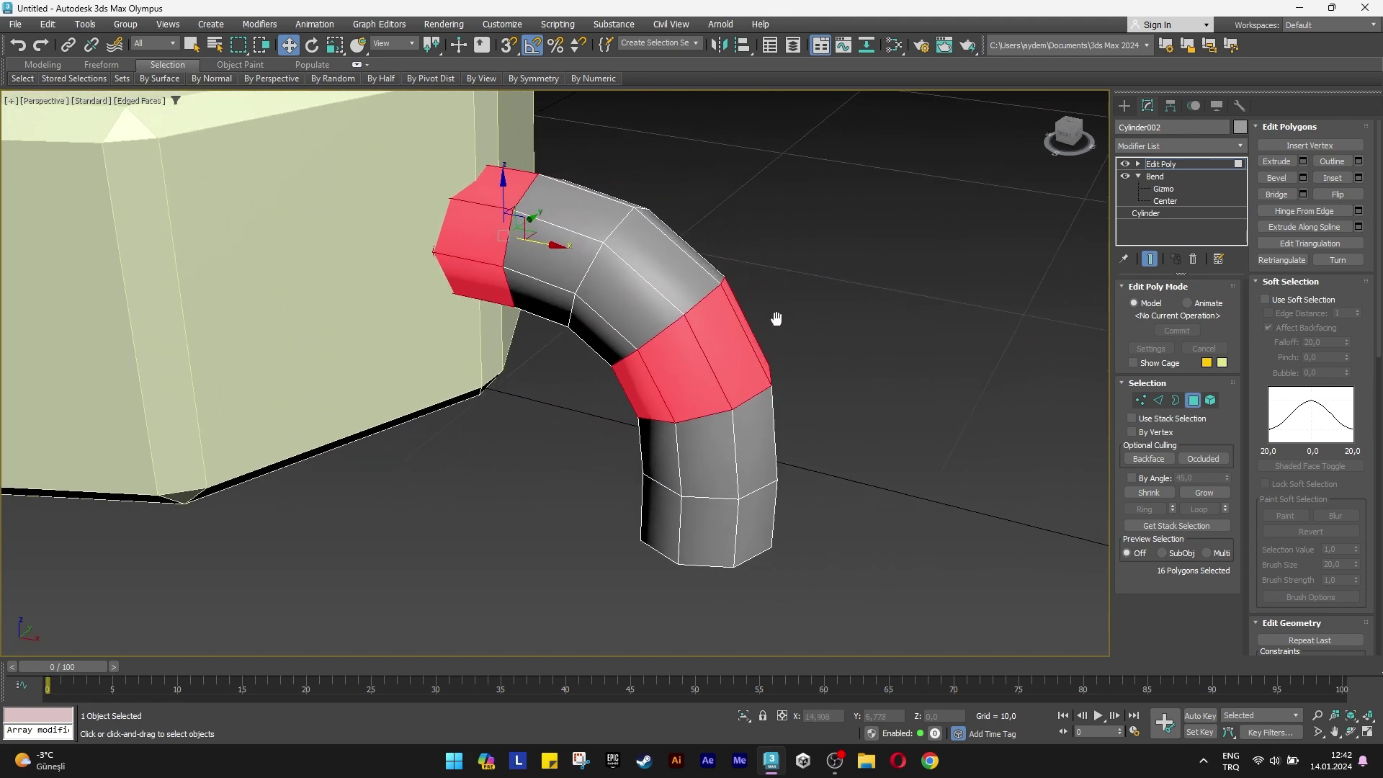
Extrude both face rings by 0,5 along Local Normals.
{"action": "left_click", "coordinate": [1303, 161]}
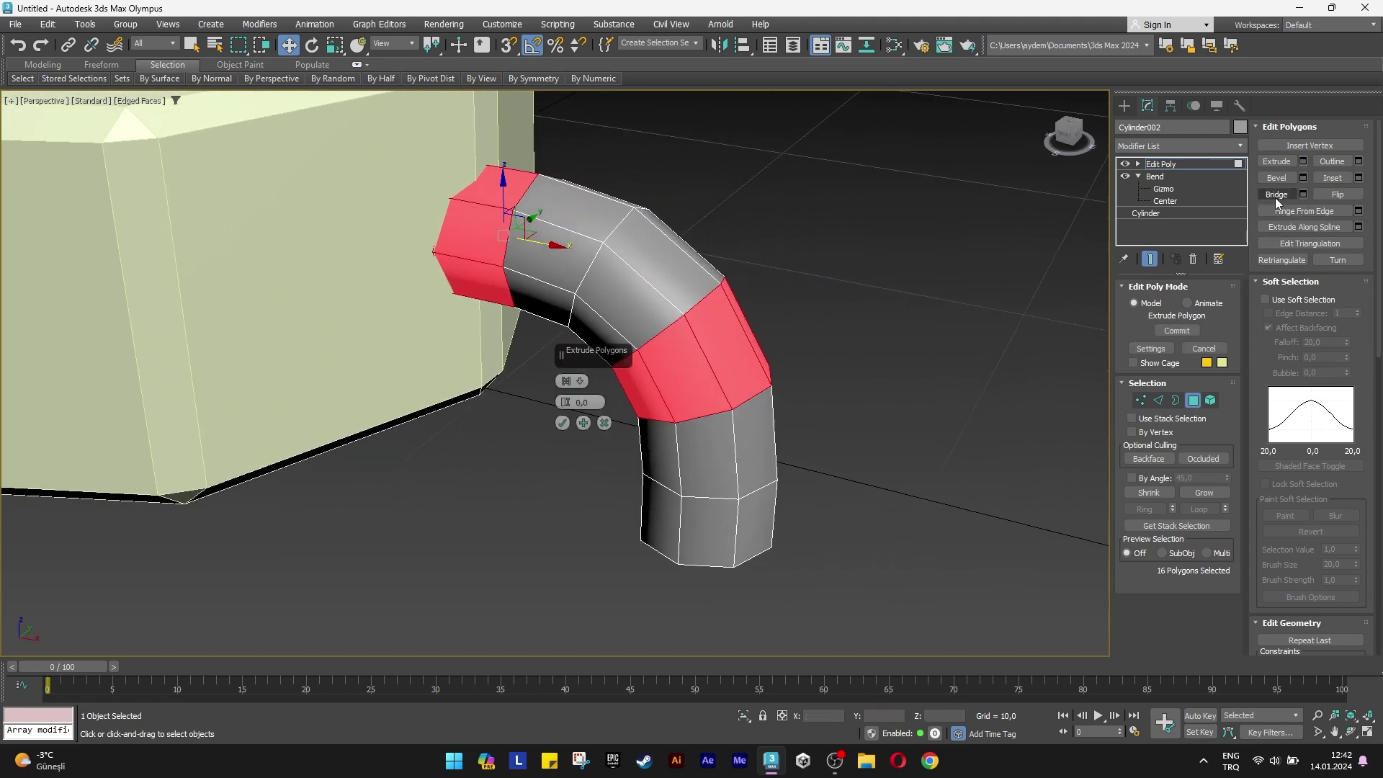
{"action": "left_click", "coordinate": [576, 381]}
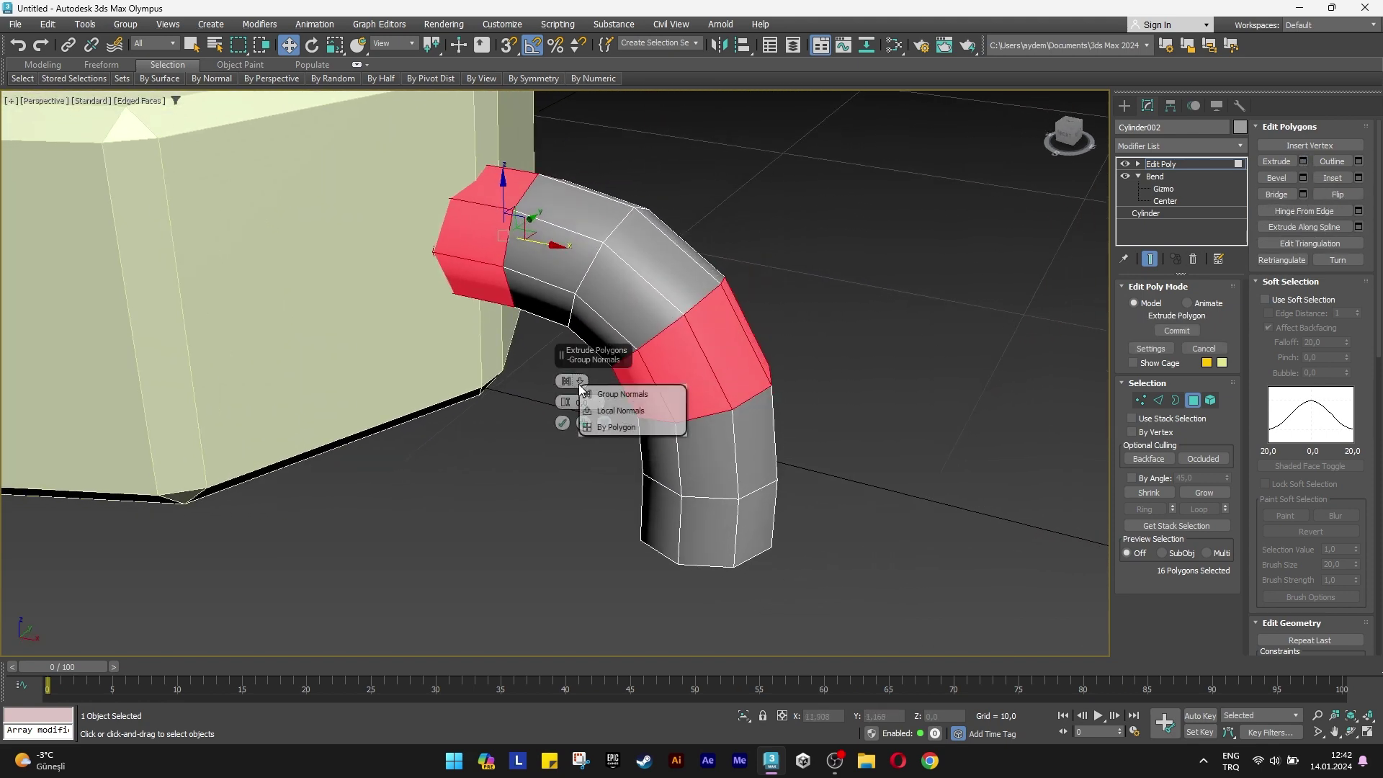
{"action": "left_click", "coordinate": [620, 417]}
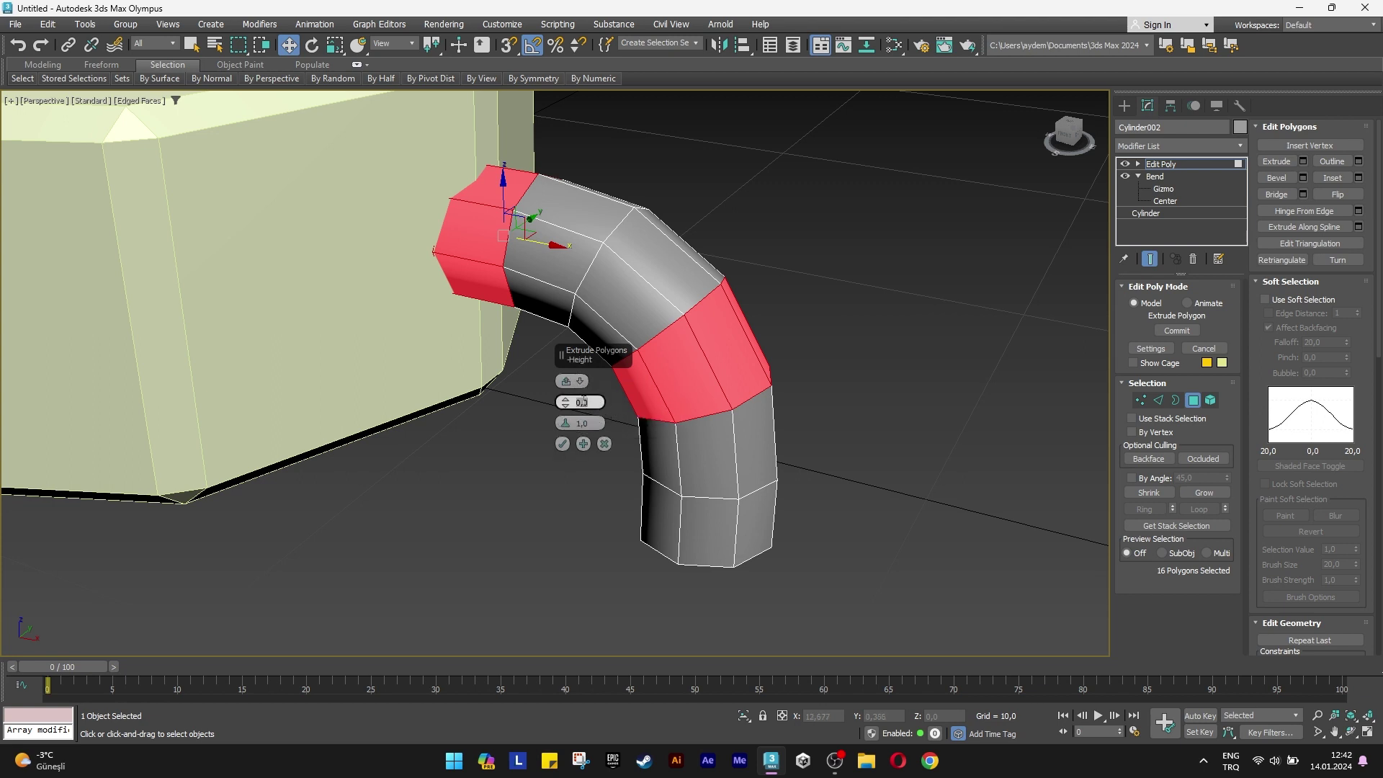
{"action": "key", "text": "Return"}
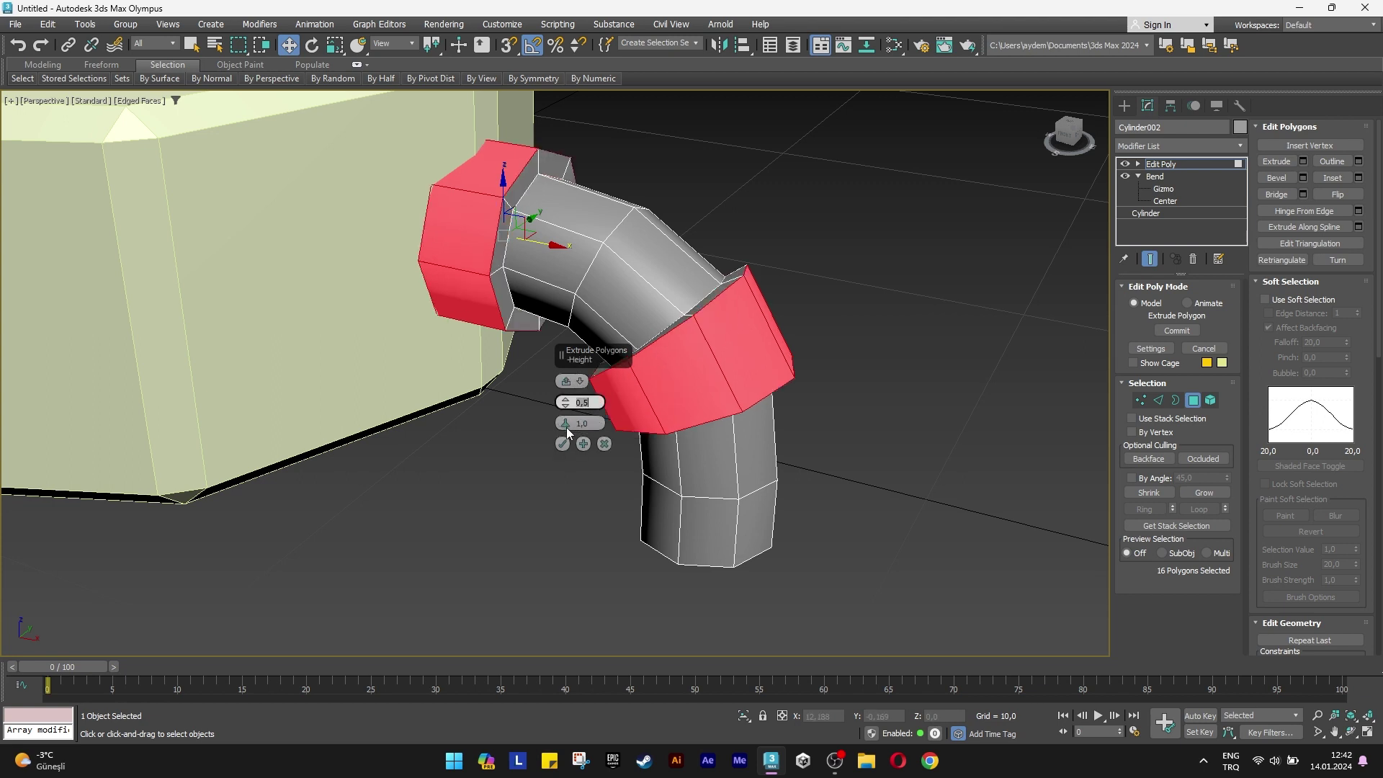
{"action": "left_click", "coordinate": [563, 446]}
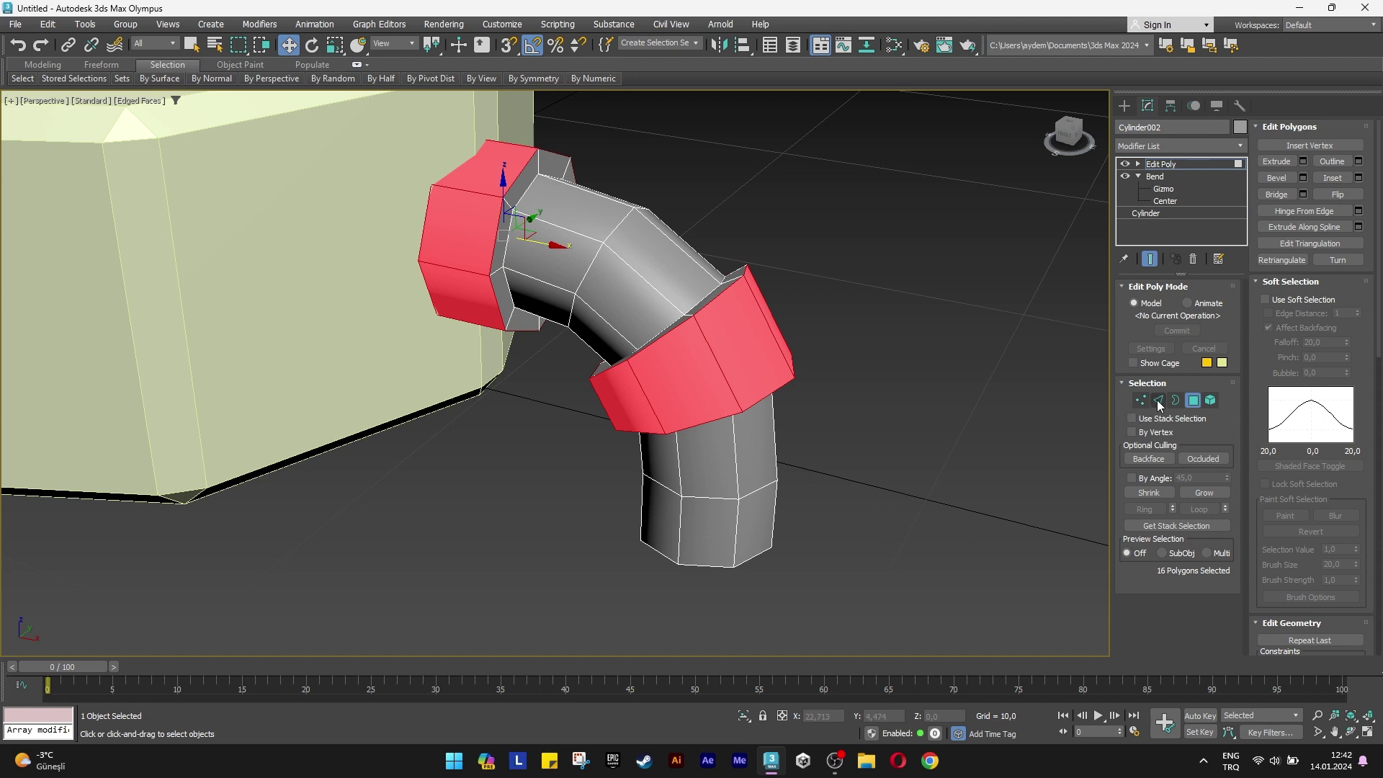
{"action": "left_click", "coordinate": [1158, 400]}
Select three edge loops on the rims of the raised collars.
{"action": "left_click", "coordinate": [724, 419]}
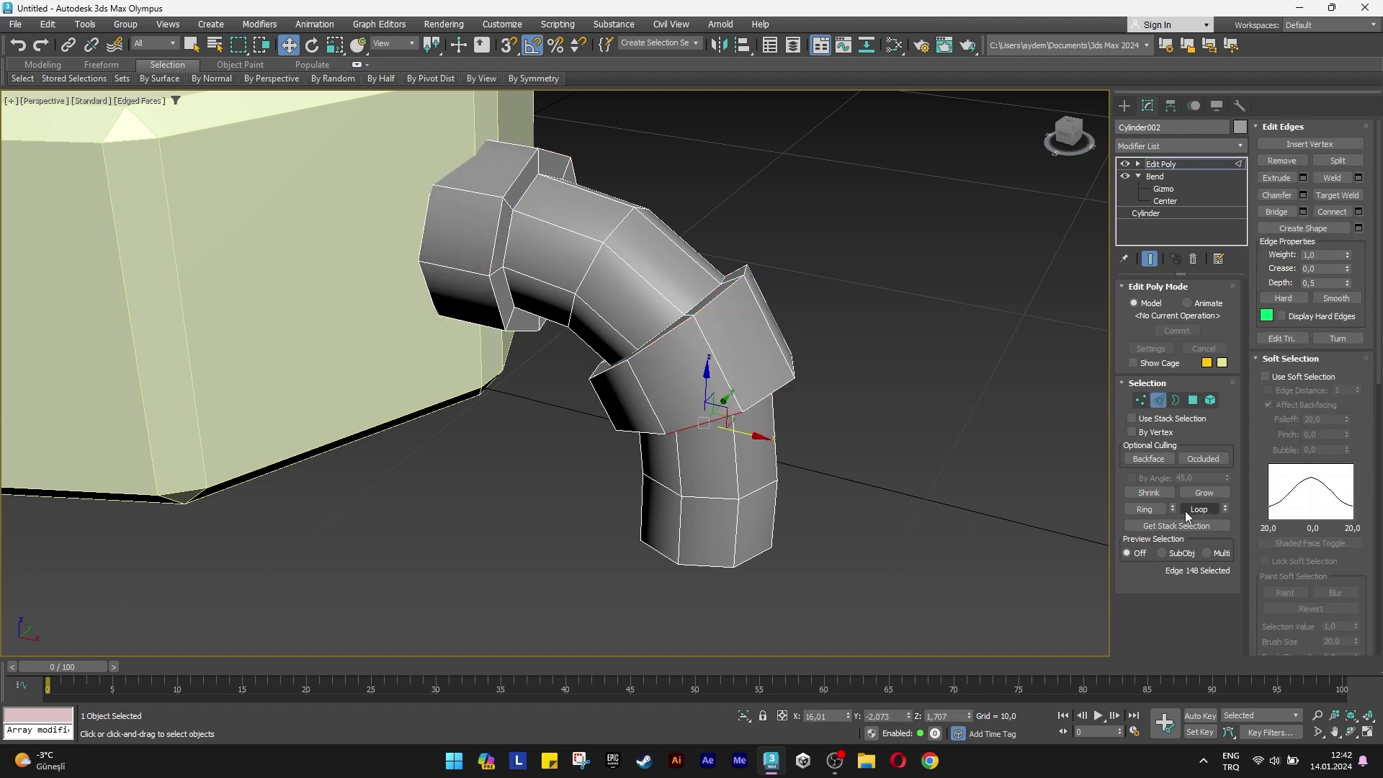
{"action": "left_click", "coordinate": [1200, 509]}
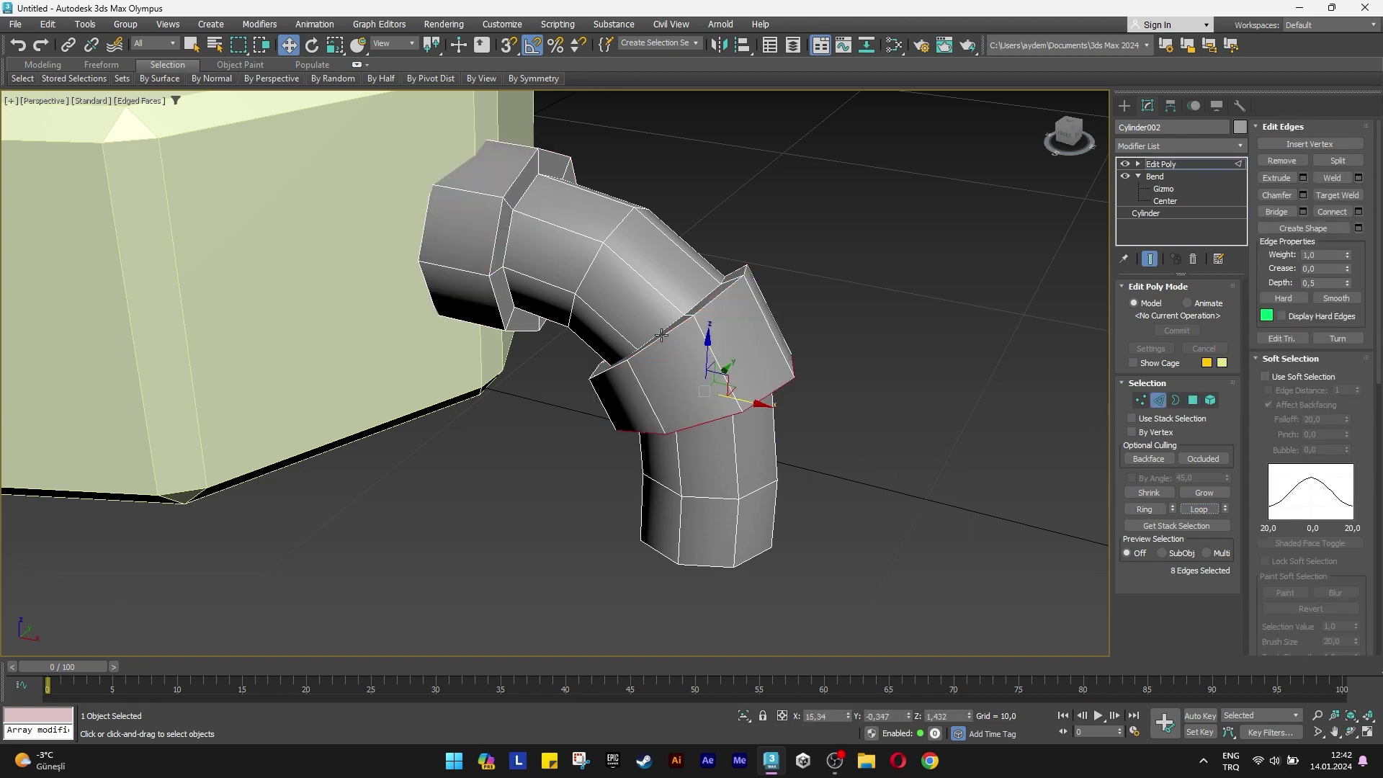
{"action": "left_click", "coordinate": [663, 335], "text": "ctrl"}
{"action": "left_click", "coordinate": [1196, 510]}
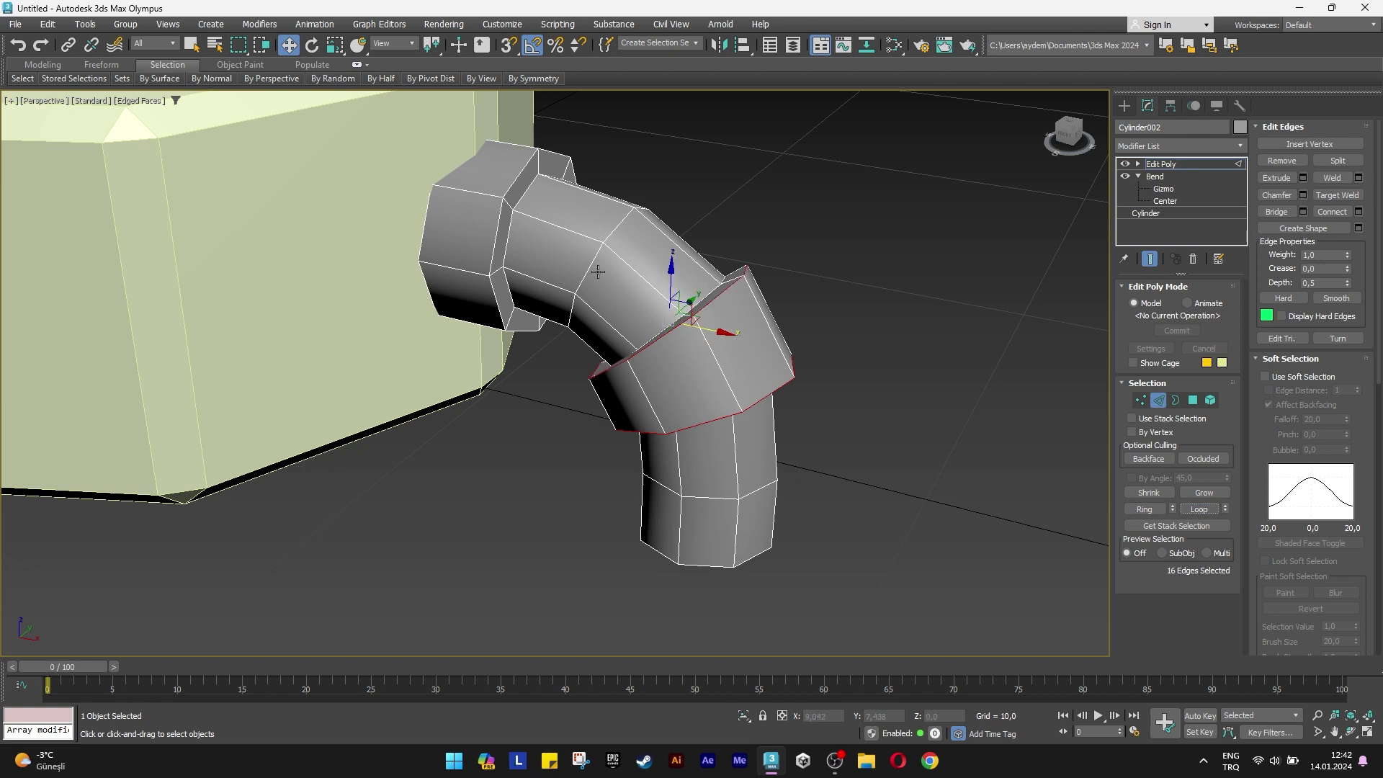
{"action": "left_click", "coordinate": [510, 188], "text": "ctrl"}
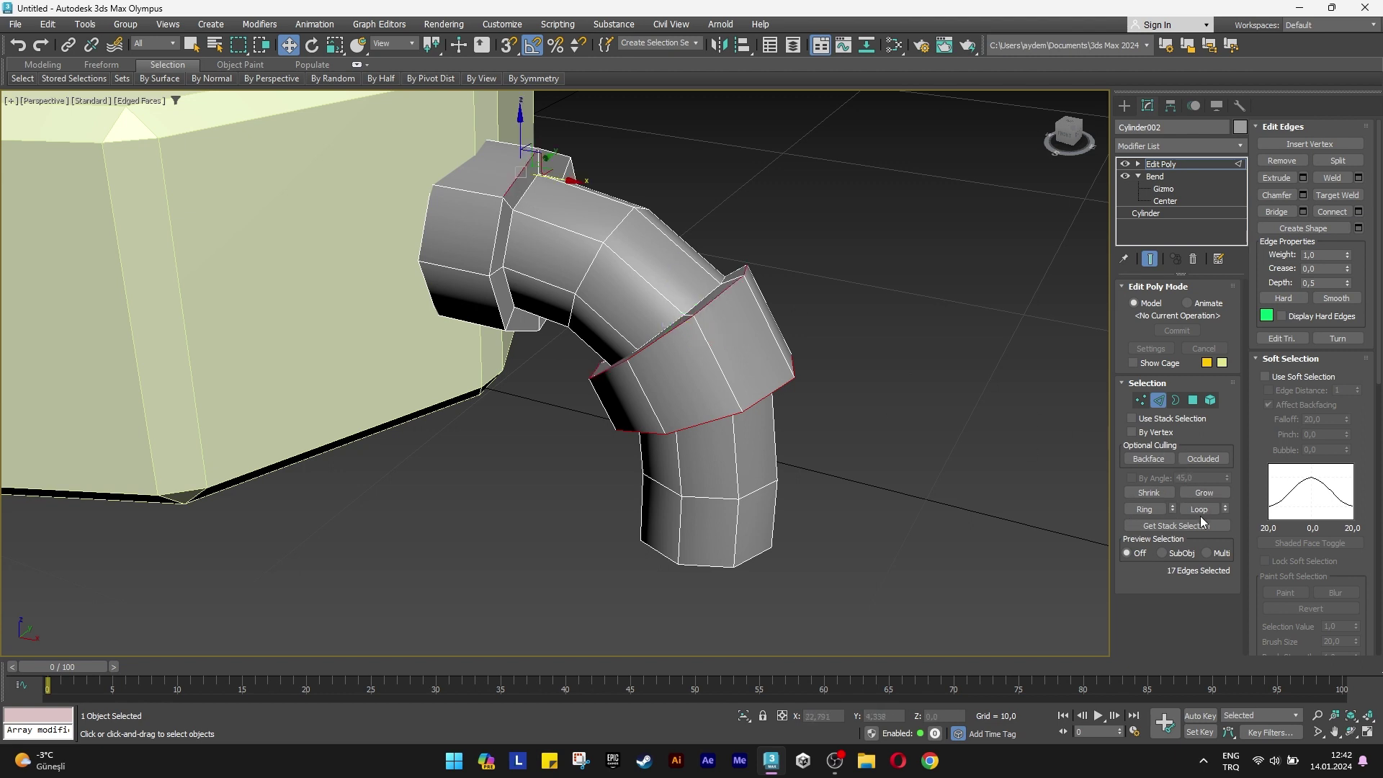
{"action": "left_click", "coordinate": [1199, 509]}
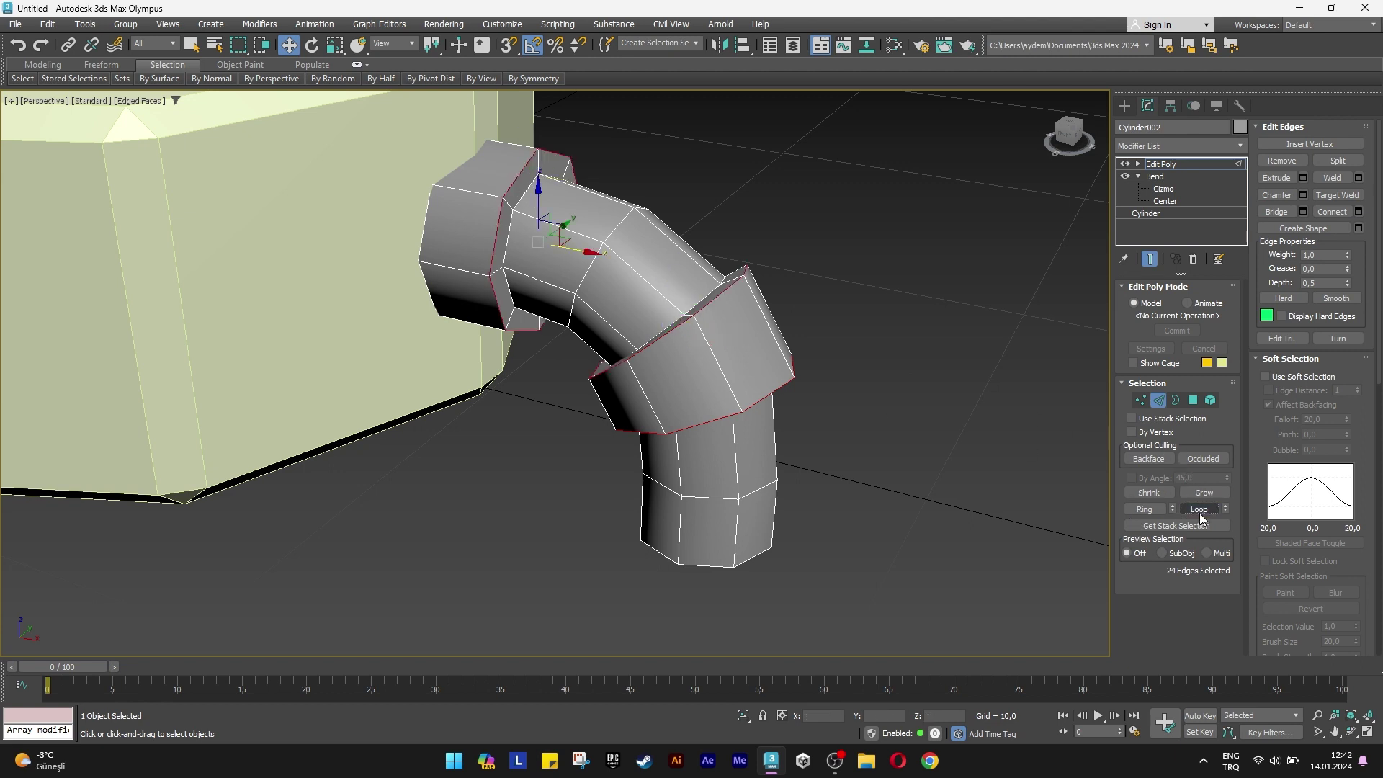
Chamfer the selected collar loops by 0,25 and exit edge editing.
{"action": "left_click", "coordinate": [1303, 195]}
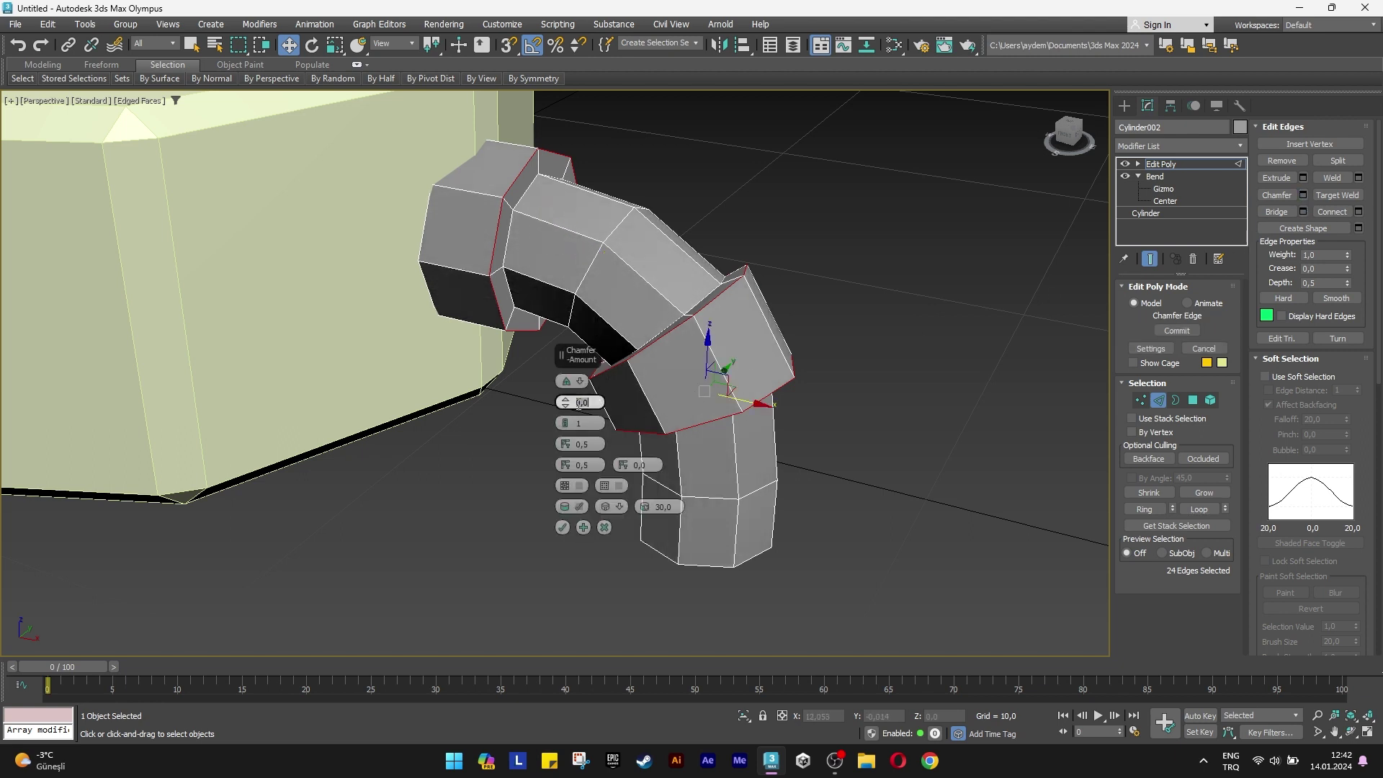
{"action": "type", "text": "25"}
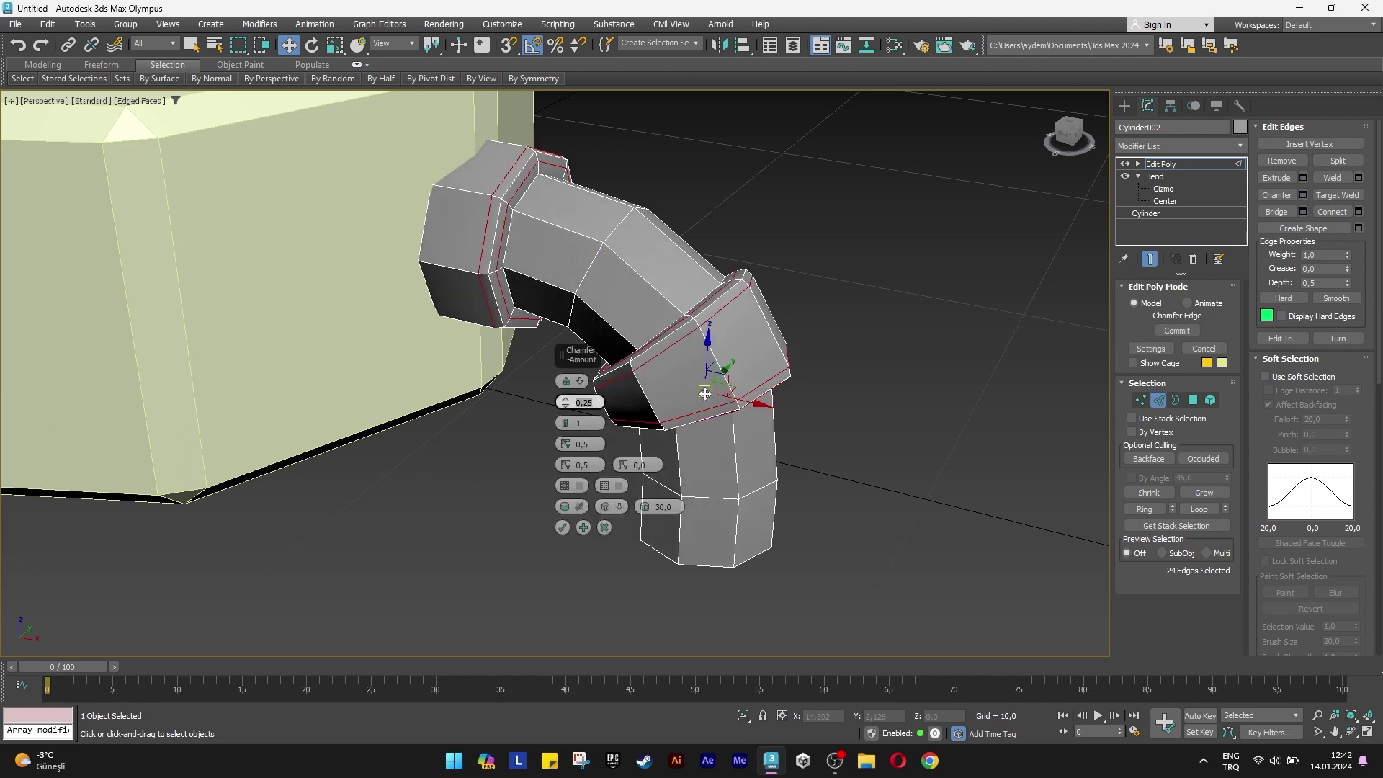
{"action": "left_click_drag", "start_coordinate": [580, 424], "coordinate": [573, 432]}
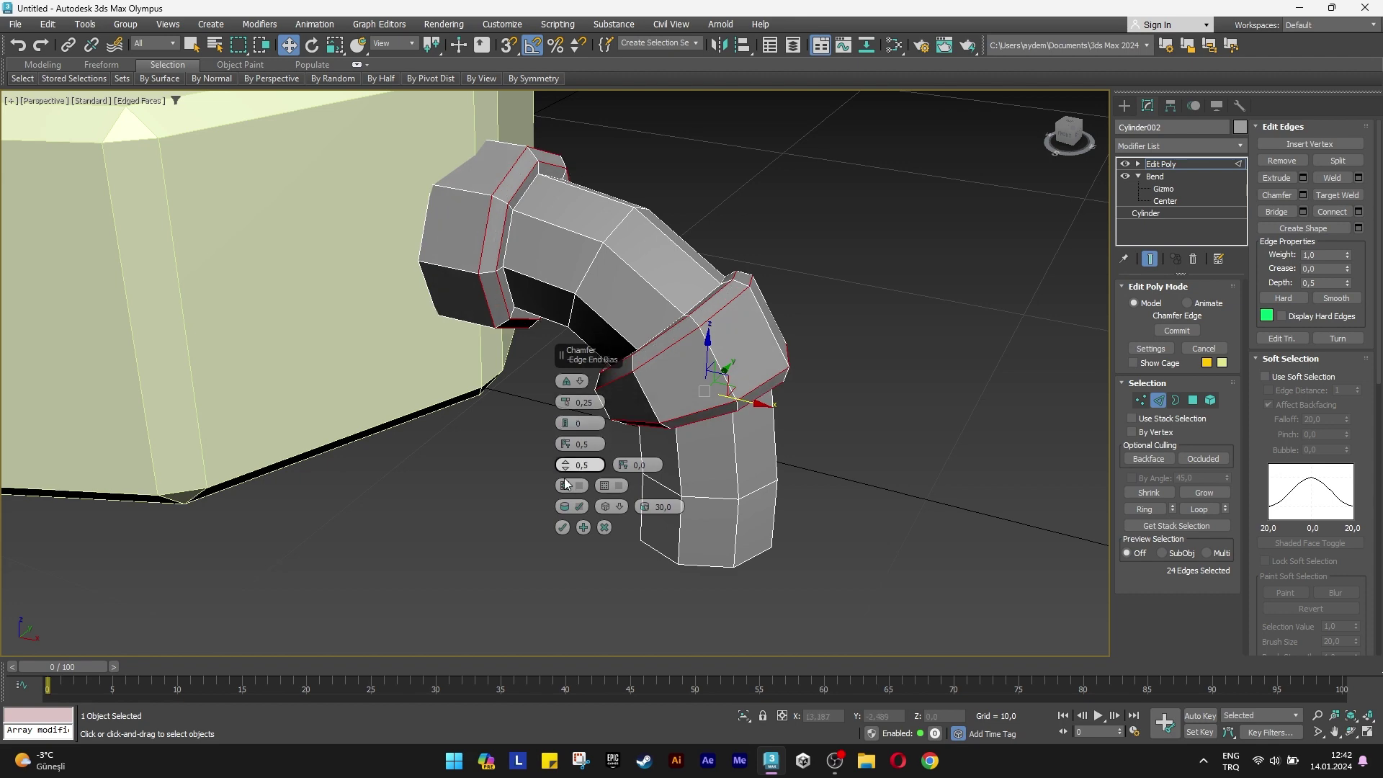
{"action": "left_click", "coordinate": [563, 528]}
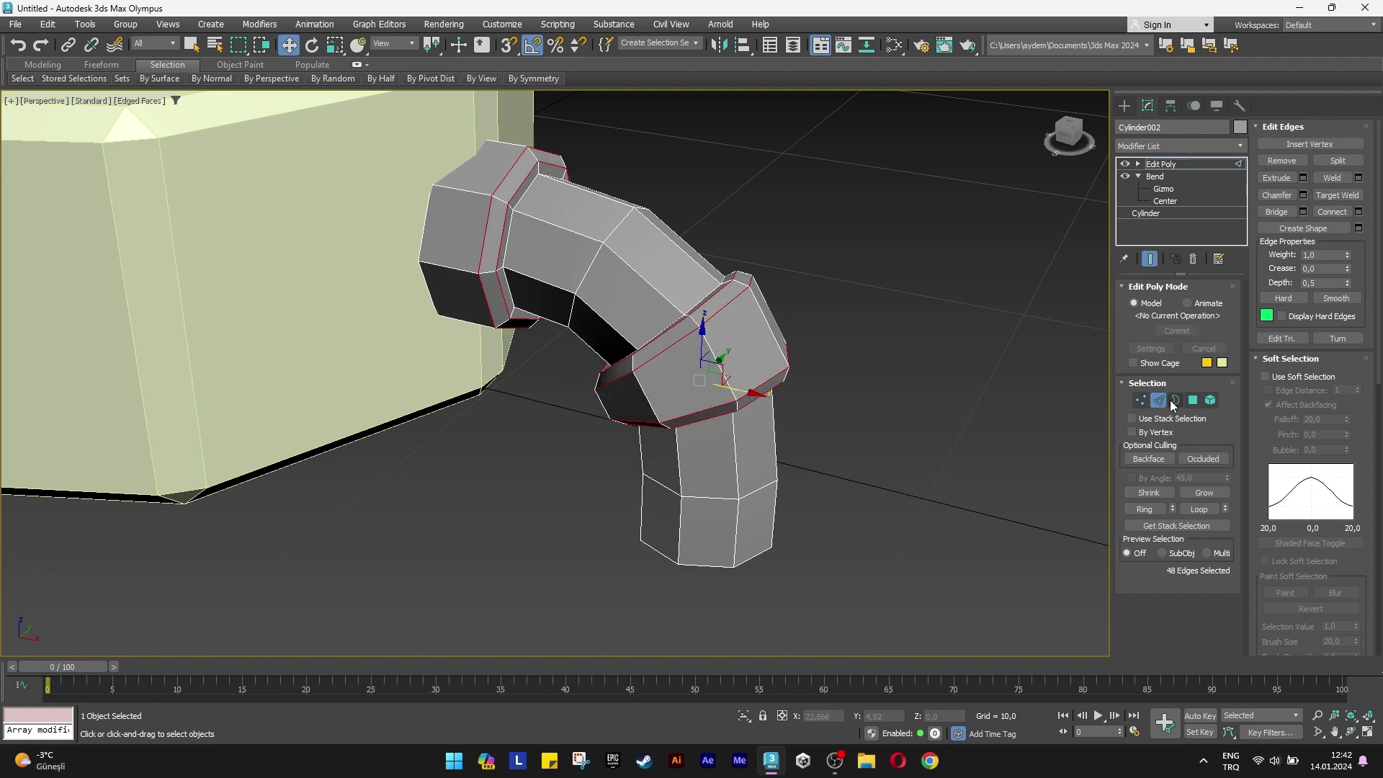
{"action": "left_click", "coordinate": [1158, 401]}
{"action": "middle_click_drag", "start_coordinate": [741, 379], "coordinate": [680, 307]}
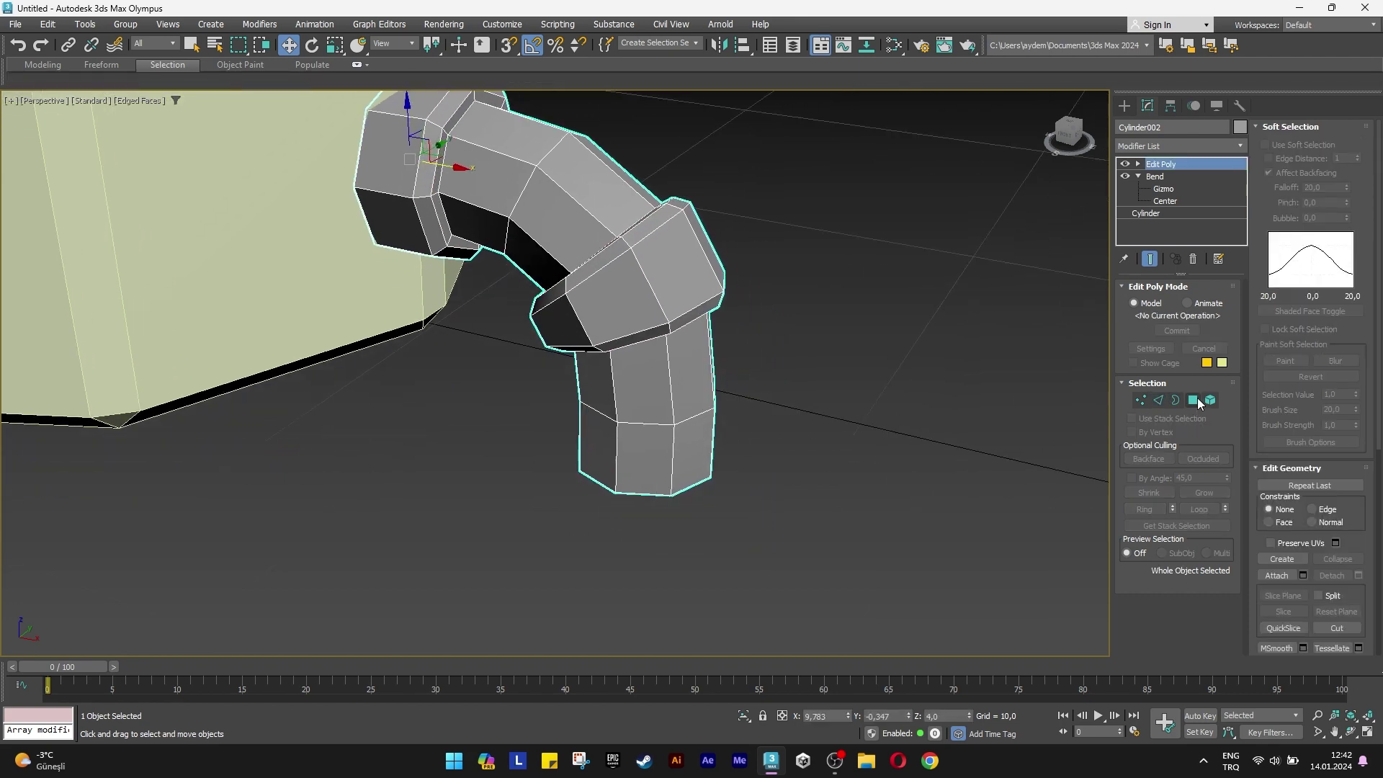
Extrude the end cap face of the pipe leg.
{"action": "left_click", "coordinate": [1194, 400]}
{"action": "middle_click_drag", "start_coordinate": [756, 375], "coordinate": [641, 360], "text": "alt"}
{"action": "left_click", "coordinate": [639, 371]}
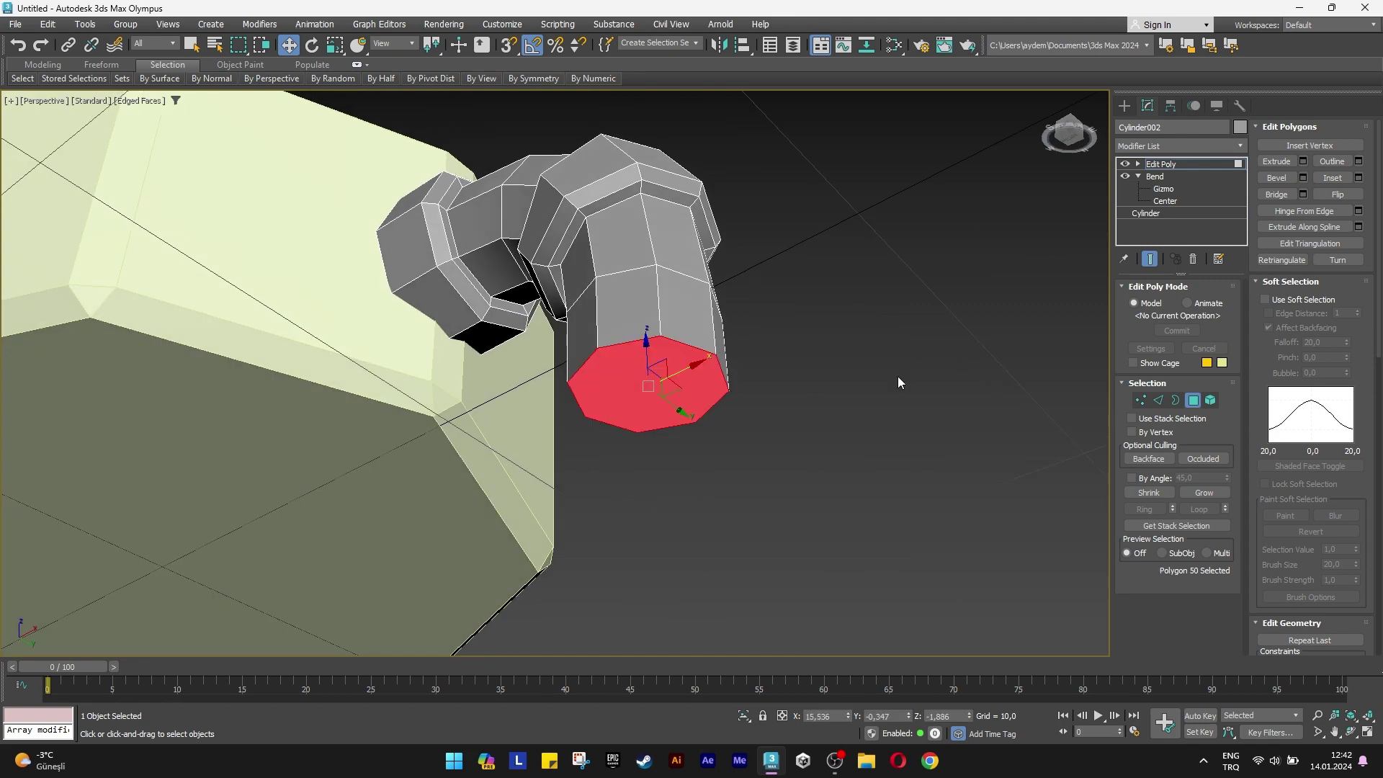
{"action": "left_click", "coordinate": [1302, 161]}
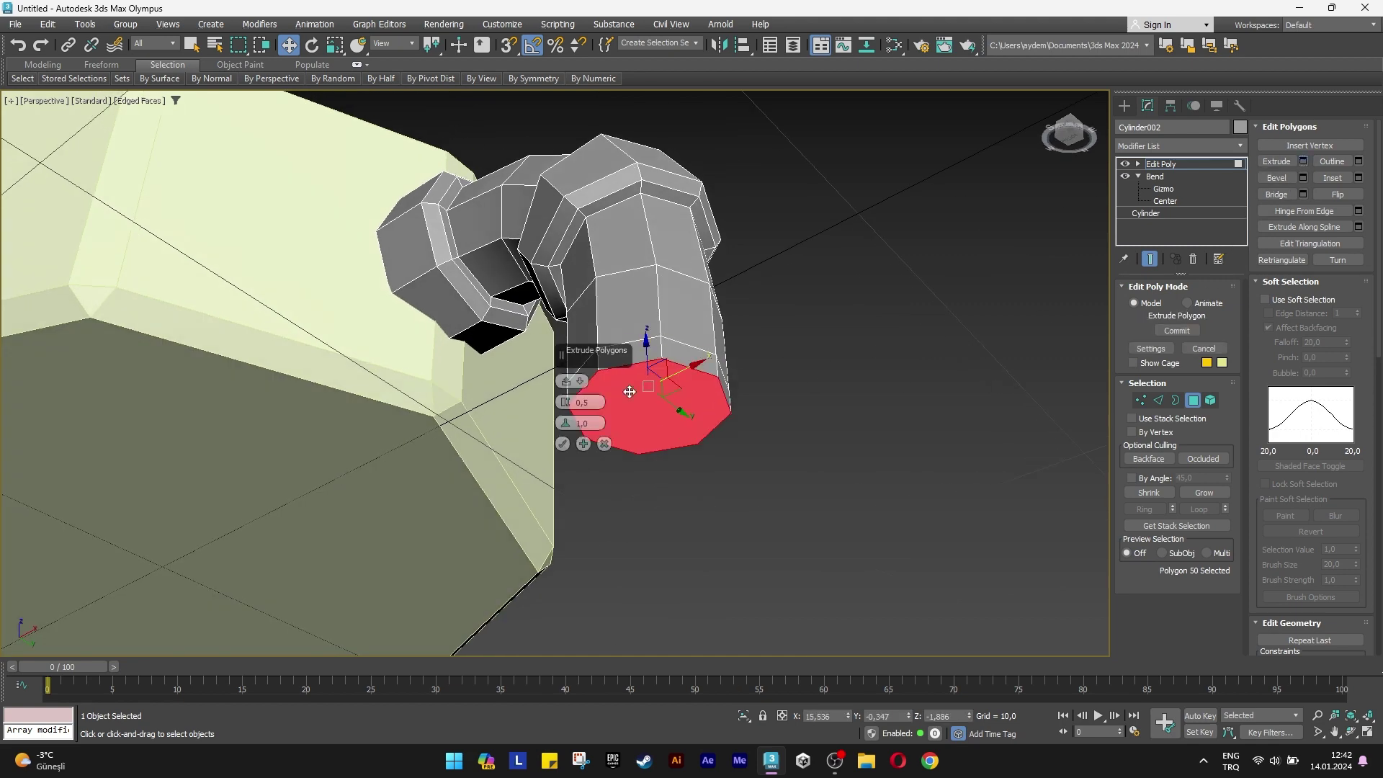
{"action": "left_click", "coordinate": [563, 445]}
Extrude the bottom ring of faces by a height of 1,0.
{"action": "middle_click_drag", "start_coordinate": [563, 445], "coordinate": [675, 453], "text": "alt"}
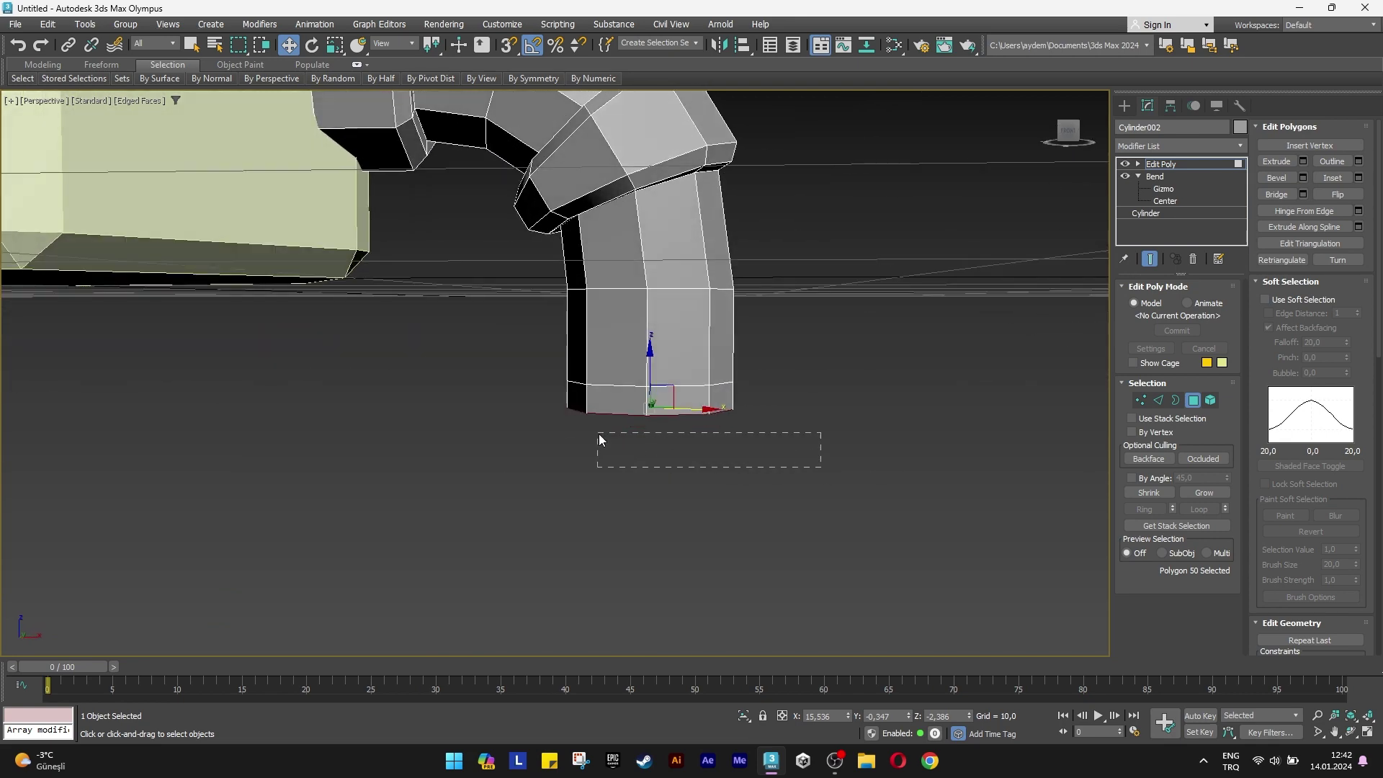
{"action": "left_click_drag", "start_coordinate": [523, 404], "coordinate": [523, 404]}
{"action": "mouse_move", "coordinate": [660, 409]}
{"action": "middle_mouse_down", "text": "alt"}
{"action": "mouse_move", "coordinate": [670, 375]}
{"action": "mouse_move", "coordinate": [722, 421]}
{"action": "middle_mouse_up", "text": "alt"}
{"action": "scroll", "coordinate": [723, 397], "scroll_direction": "up", "scroll_amount": 2}
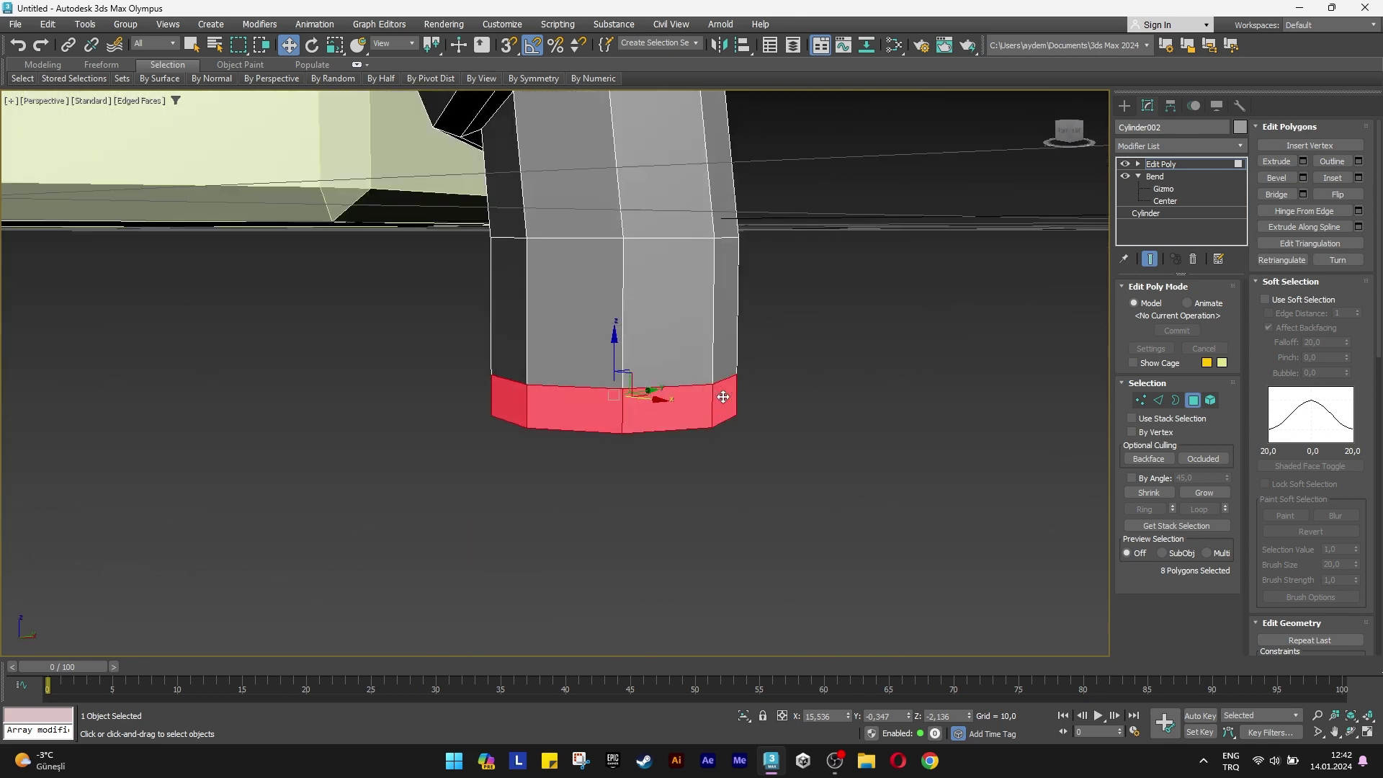
{"action": "left_click", "coordinate": [1300, 164]}
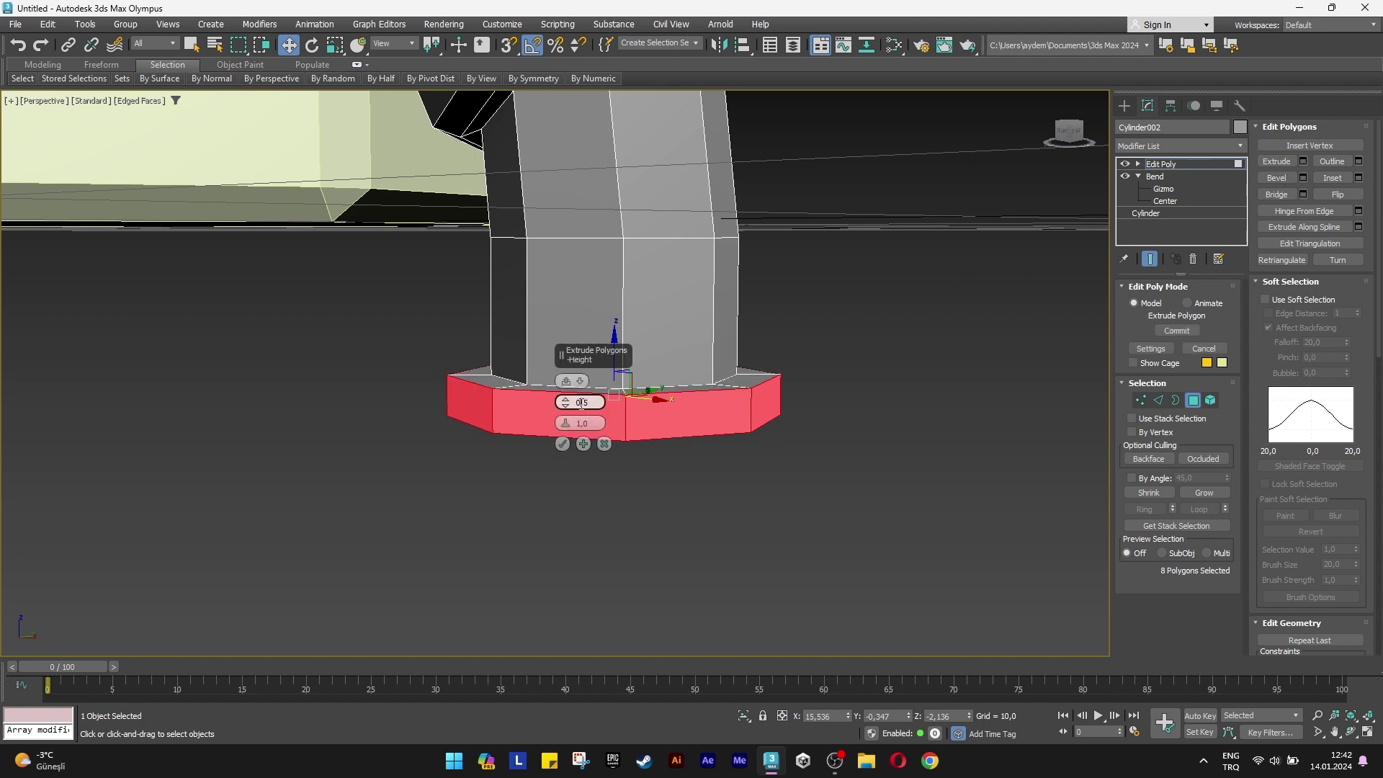
{"action": "type", "text": "1"}
{"action": "key", "text": "Return"}
{"action": "mouse_move", "coordinate": [650, 464]}
{"action": "middle_mouse_down", "text": "alt"}
{"action": "mouse_move", "coordinate": [660, 483]}
{"action": "mouse_move", "coordinate": [623, 481]}
{"action": "middle_mouse_up", "text": "alt"}
{"action": "left_click", "coordinate": [563, 444]}
Select all underside faces of the foot and extrude them downward.
{"action": "mouse_move", "coordinate": [562, 444]}
{"action": "middle_mouse_down", "text": "alt"}
{"action": "mouse_move", "coordinate": [634, 442]}
{"action": "mouse_move", "coordinate": [619, 389]}
{"action": "middle_mouse_up", "text": "alt"}
{"action": "left_click", "coordinate": [637, 344]}
{"action": "left_click", "coordinate": [741, 393], "text": "ctrl"}
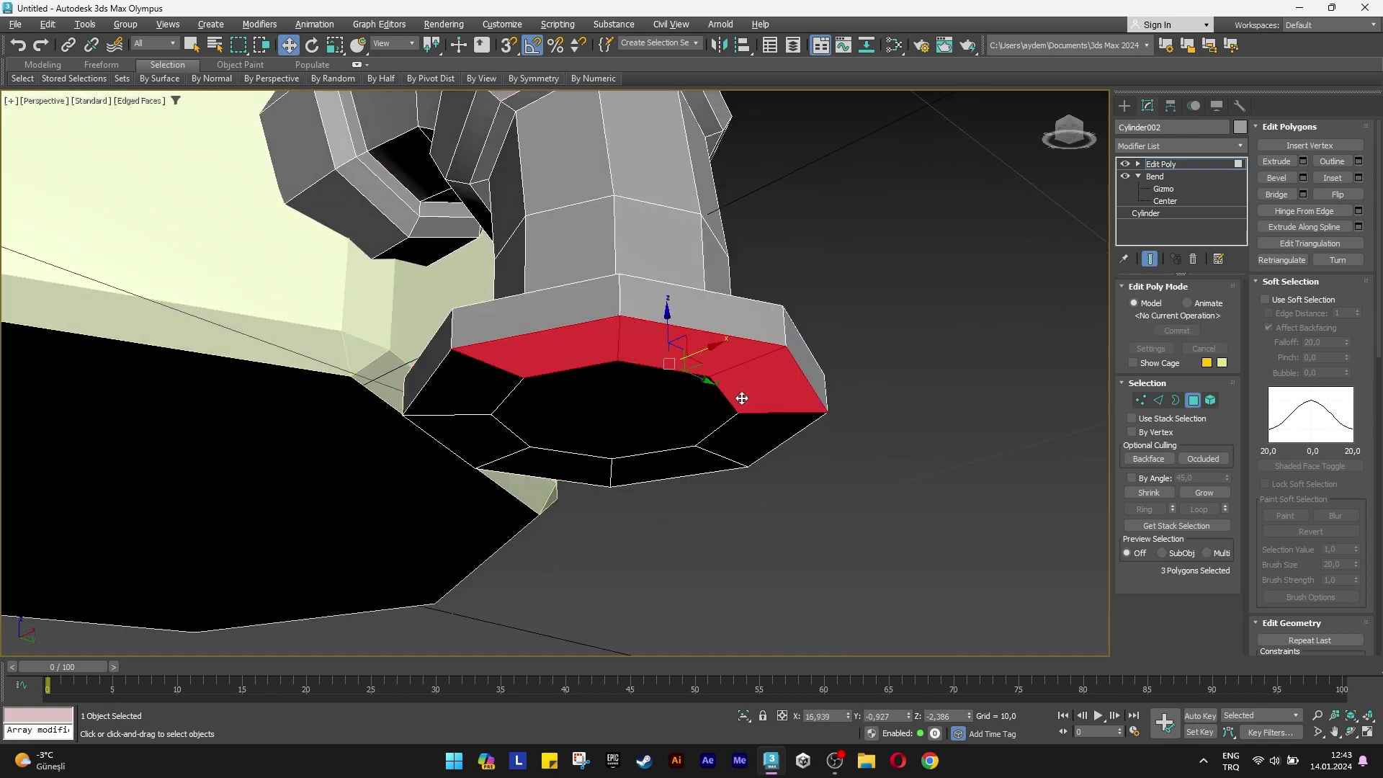
{"action": "left_click", "coordinate": [763, 441], "text": "ctrl"}
{"action": "left_click", "coordinate": [703, 463], "text": "ctrl"}
{"action": "left_click", "coordinate": [569, 466], "text": "ctrl"}
{"action": "left_click", "coordinate": [495, 439], "text": "ctrl"}
{"action": "left_click", "coordinate": [465, 384], "text": "ctrl"}
{"action": "left_click", "coordinate": [568, 427], "text": "ctrl"}
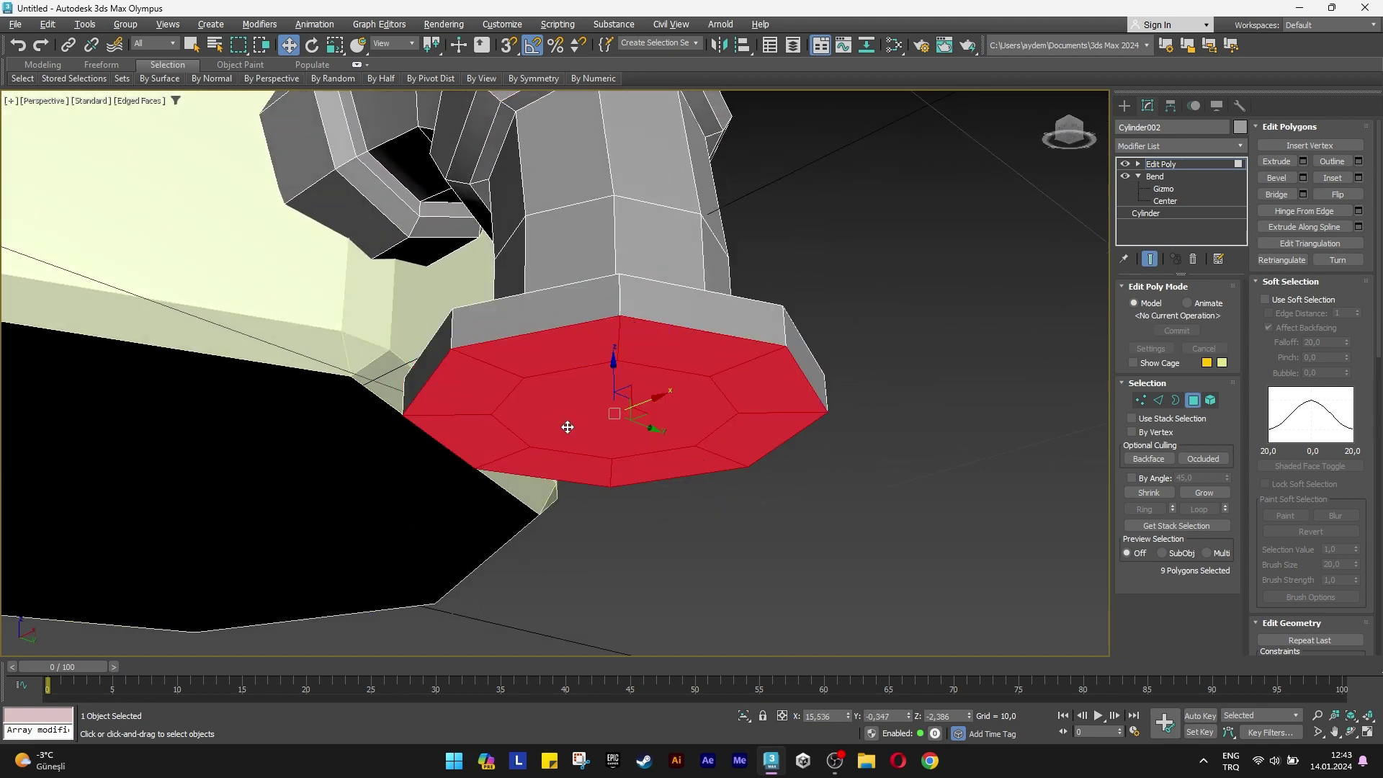
{"action": "left_click", "coordinate": [1302, 162]}
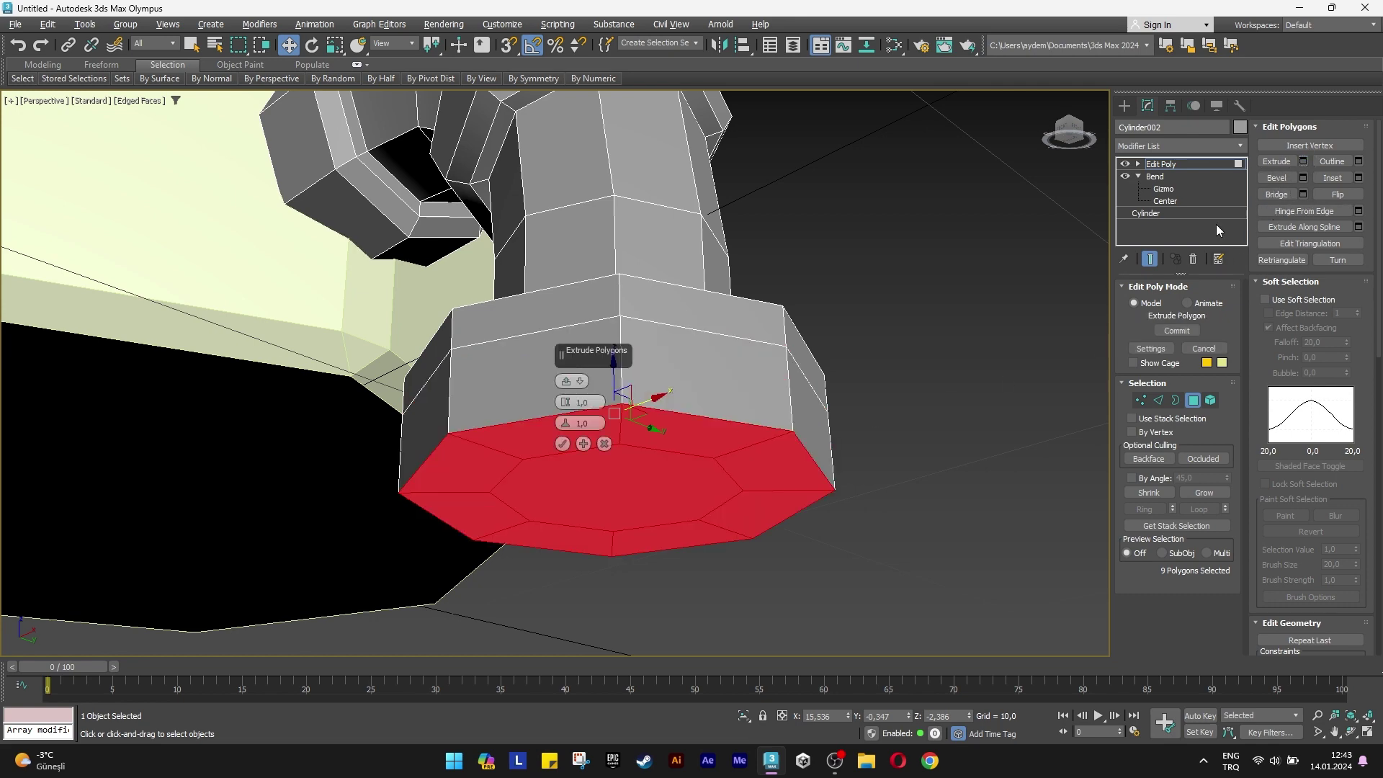
{"action": "left_click", "coordinate": [563, 445]}
{"action": "scroll", "coordinate": [577, 469], "scroll_direction": "down", "scroll_amount": 3}
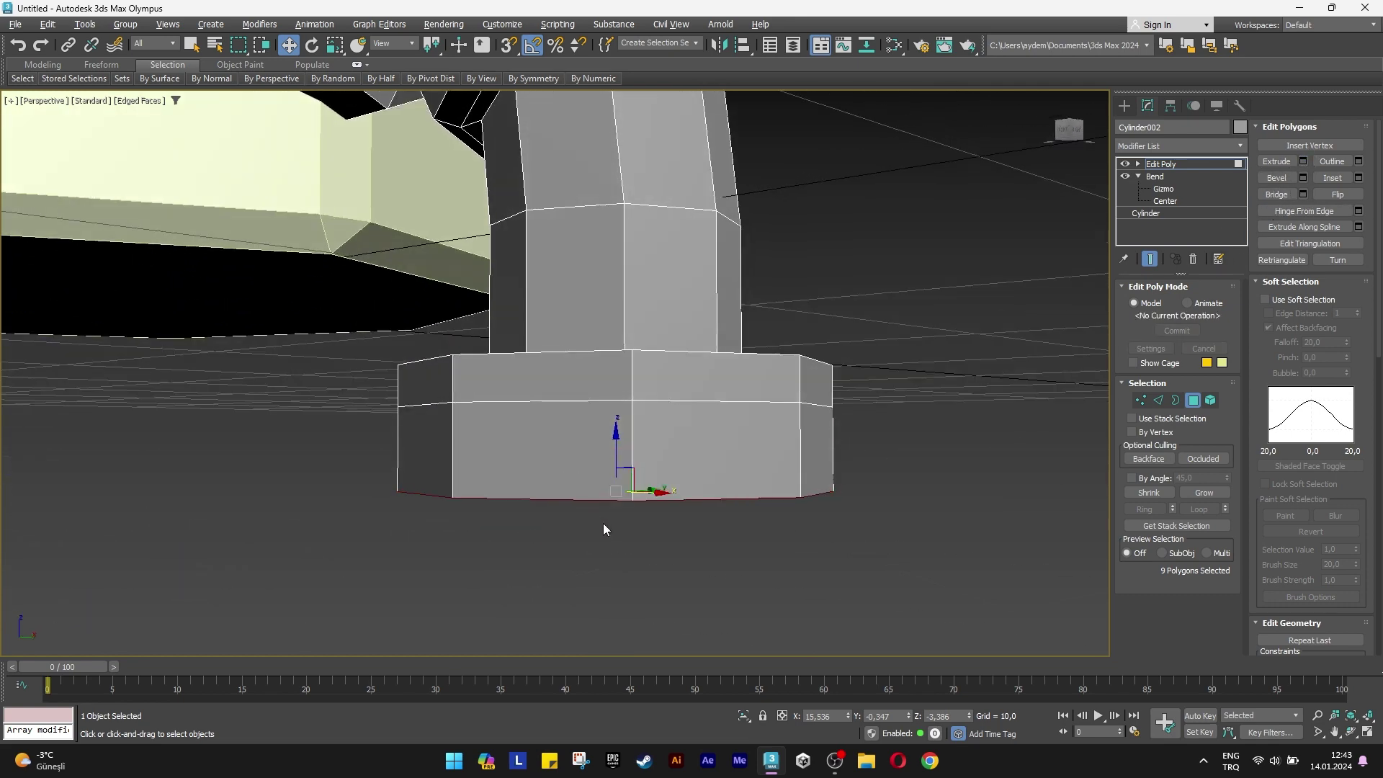
Scale the foot's bottom faces up to about 127% so the base flares.
{"action": "middle_click_drag", "start_coordinate": [603, 523], "coordinate": [618, 495], "text": "alt"}
{"action": "key", "text": "r"}
{"action": "left_click_drag", "start_coordinate": [618, 495], "coordinate": [624, 469]}
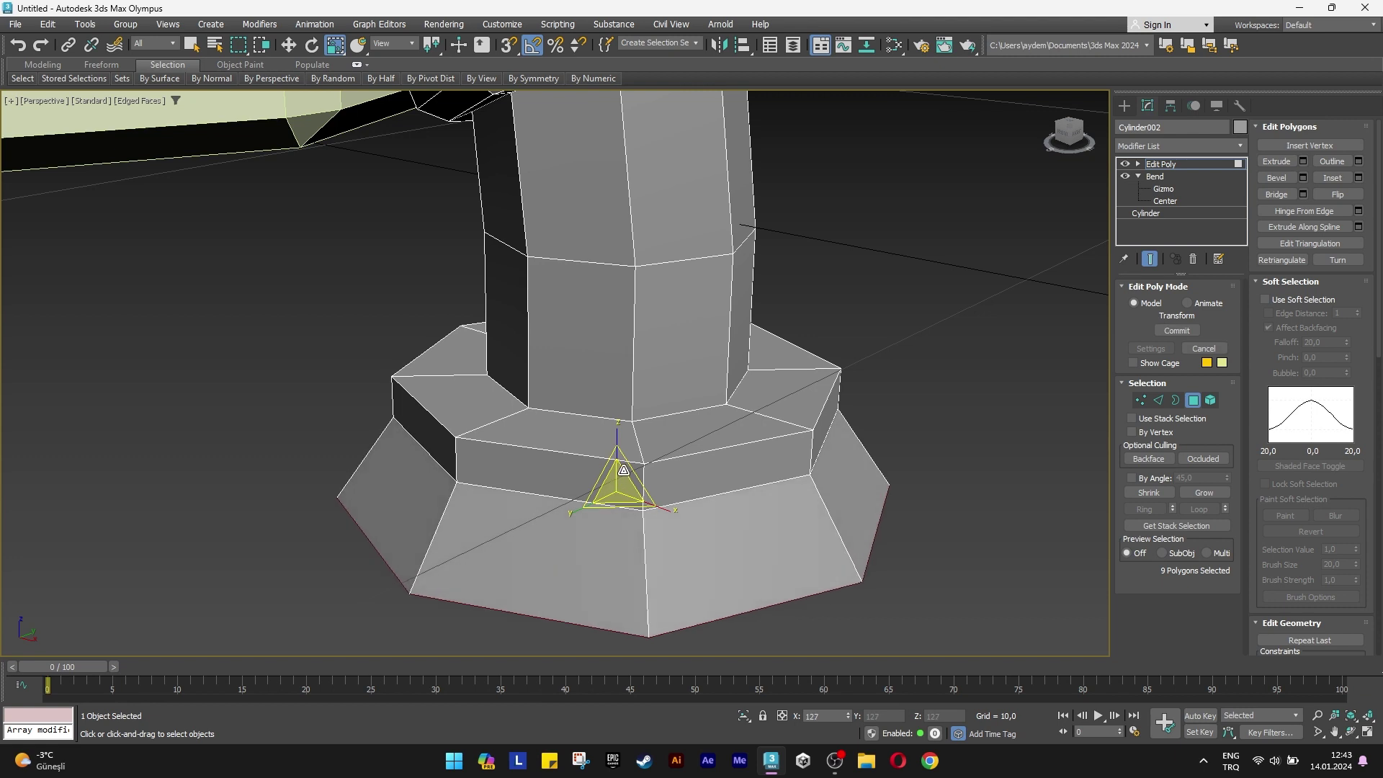
{"action": "key", "text": "w"}
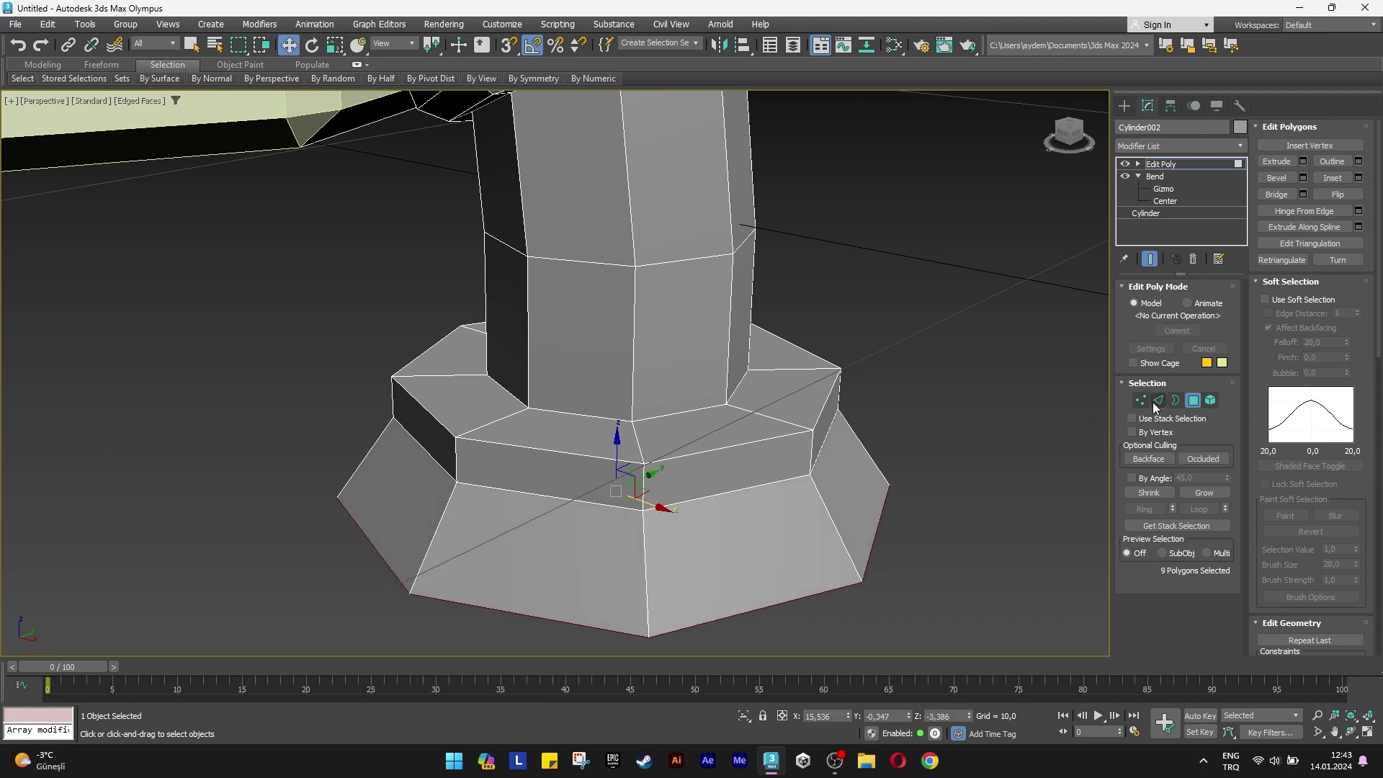
Shrink and raise the edge loop at the foot's top, then exit sub-object.
{"action": "left_click", "coordinate": [1156, 401]}
{"action": "left_click", "coordinate": [562, 452]}
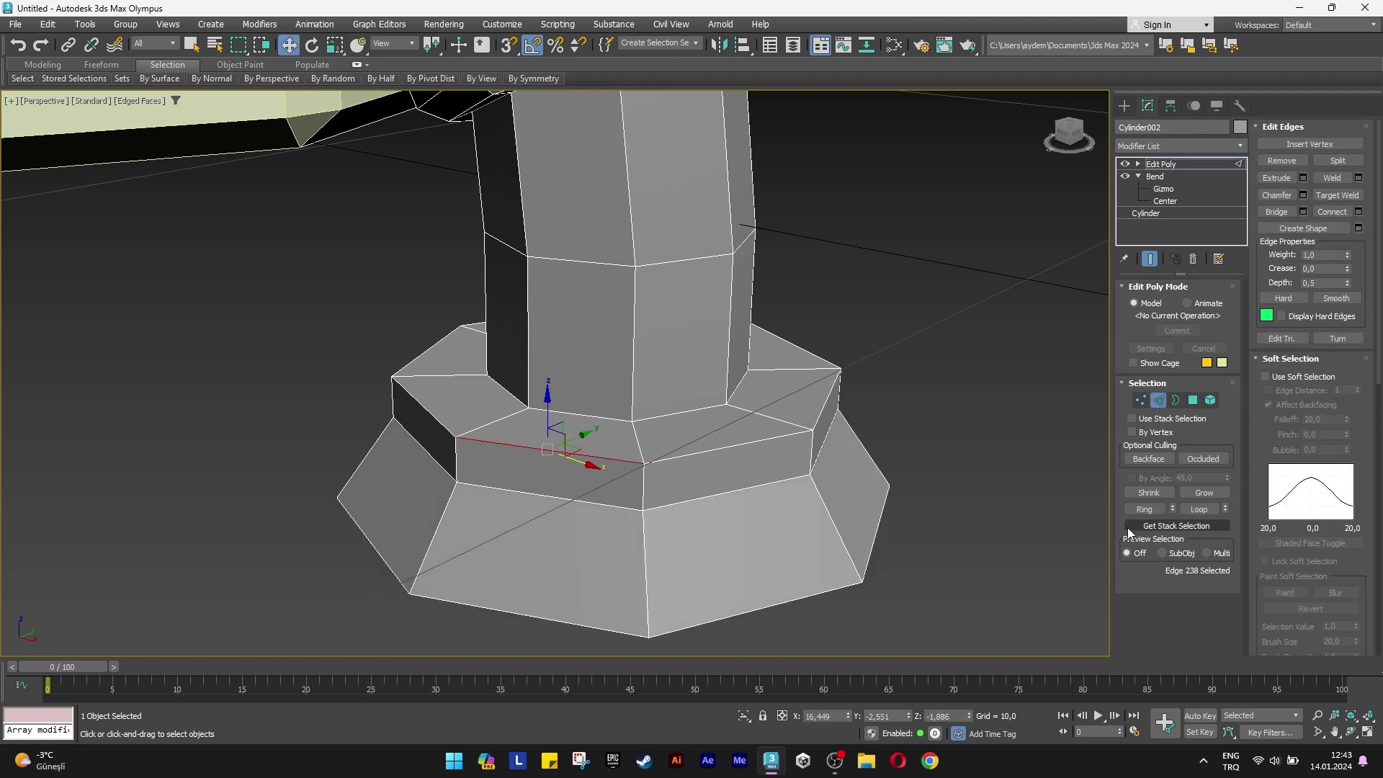
{"action": "left_click", "coordinate": [1199, 510]}
{"action": "key", "text": "r"}
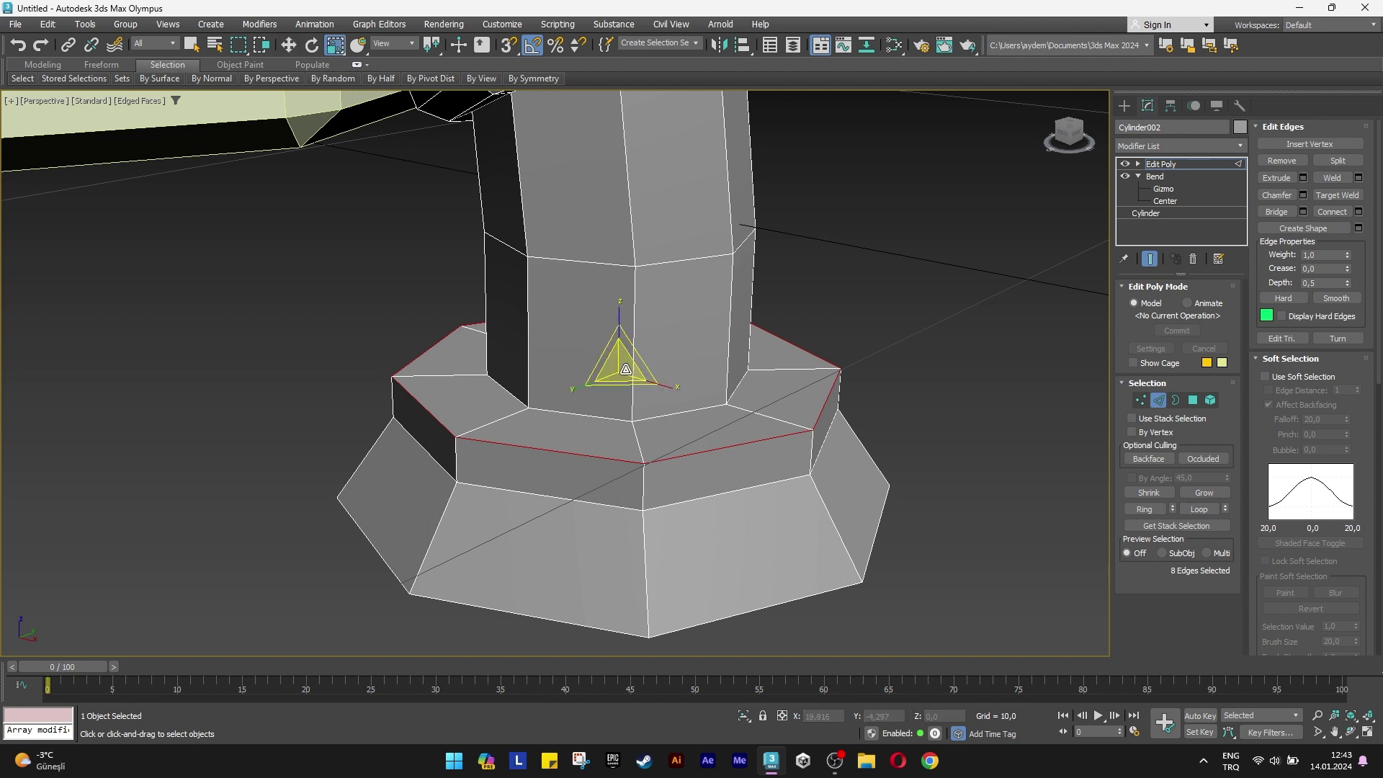
{"action": "mouse_move", "coordinate": [657, 377]}
{"action": "left_mouse_down"}
{"action": "mouse_move", "coordinate": [633, 393]}
{"action": "mouse_move", "coordinate": [609, 327]}
{"action": "left_mouse_up"}
{"action": "key", "text": "w"}
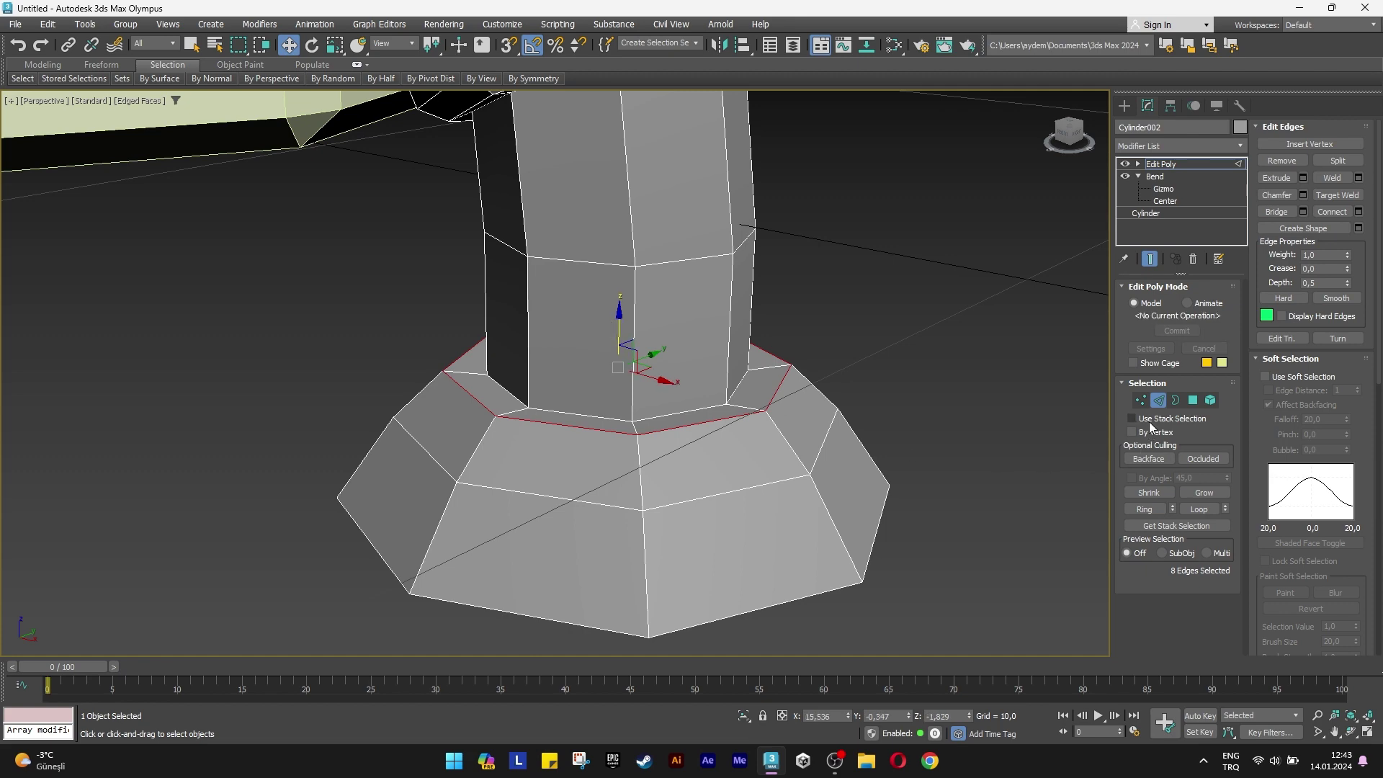
{"action": "key", "text": "2"}
{"action": "scroll", "coordinate": [707, 541], "scroll_direction": "down", "scroll_amount": 5}
{"action": "scroll", "coordinate": [706, 541], "scroll_direction": "down", "scroll_amount": 2}
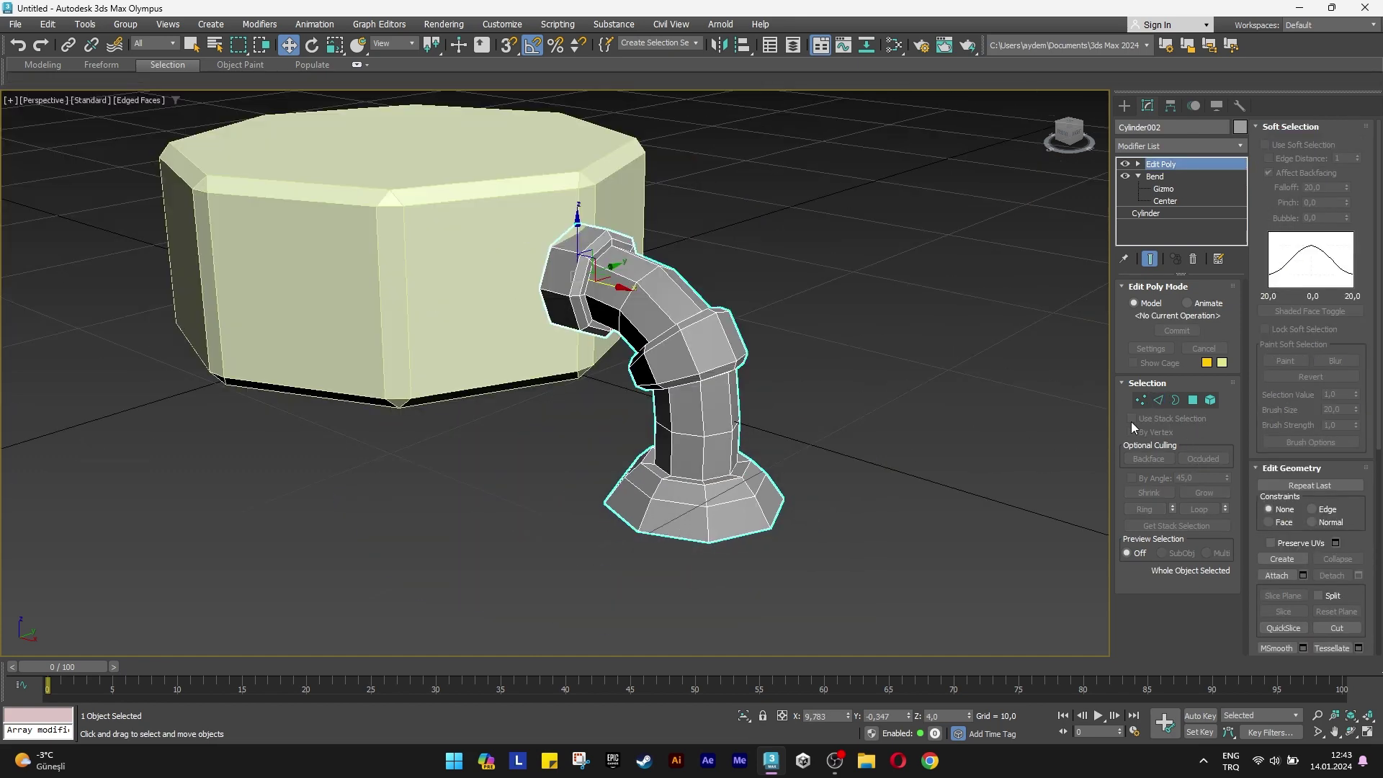
Select the bent pipe leg and rotate it 25° about Z in the Top view.
{"action": "left_click", "coordinate": [803, 450]}
{"action": "key", "text": "F4"}
{"action": "middle_click_drag", "start_coordinate": [803, 451], "coordinate": [811, 470], "text": "alt"}
{"action": "scroll", "coordinate": [856, 580], "scroll_direction": "down", "scroll_amount": 2}
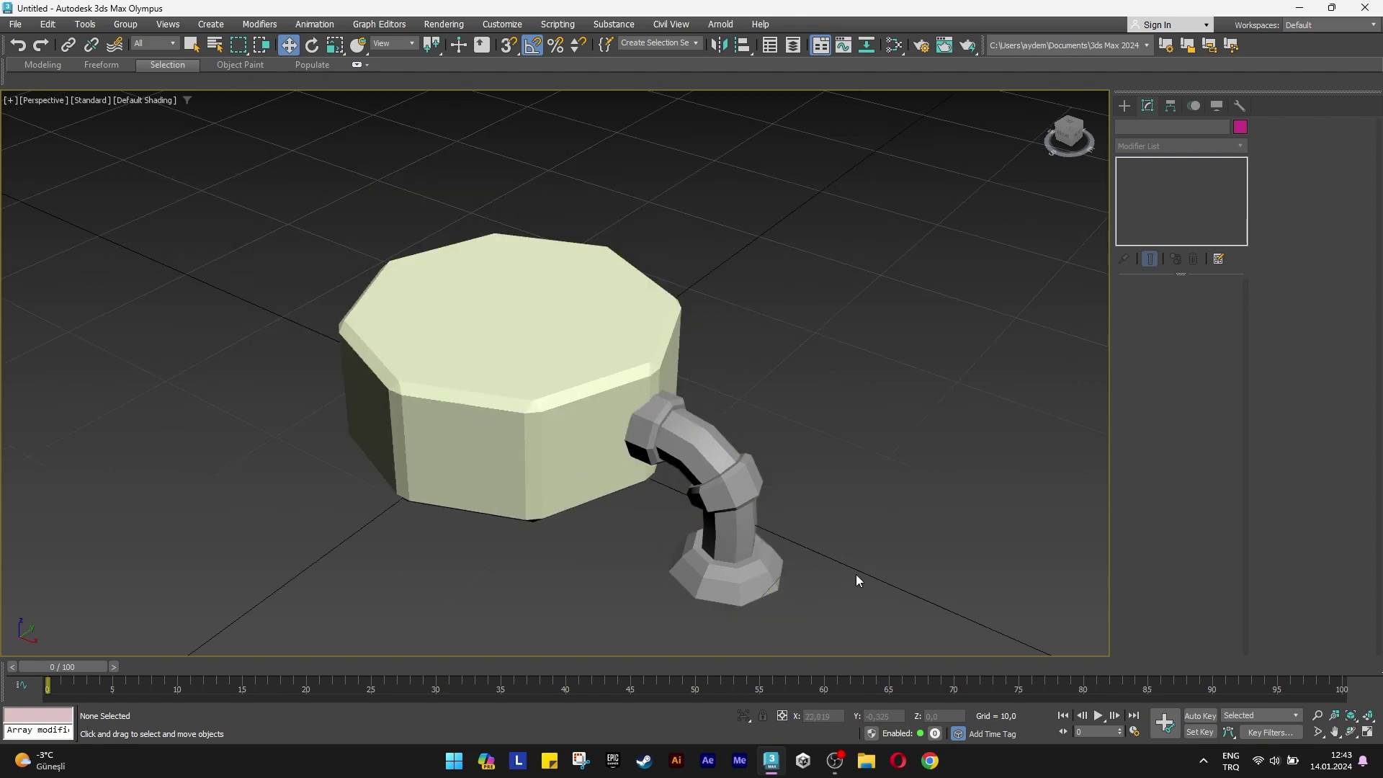
{"action": "key", "text": "F4"}
{"action": "left_click", "coordinate": [738, 487]}
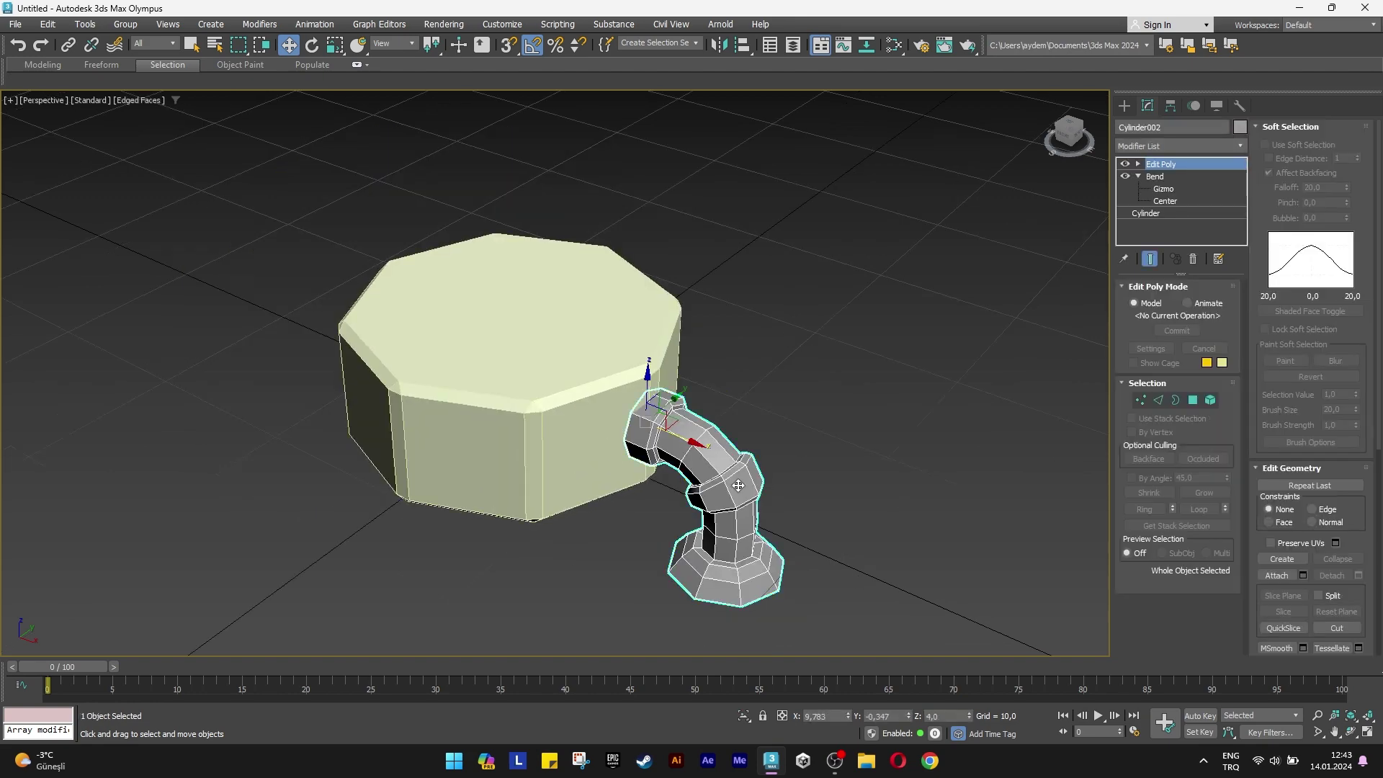
{"action": "key", "text": "t"}
{"action": "scroll", "coordinate": [558, 353], "scroll_direction": "up", "scroll_amount": 2}
{"action": "scroll", "coordinate": [659, 447], "scroll_direction": "up", "scroll_amount": 3}
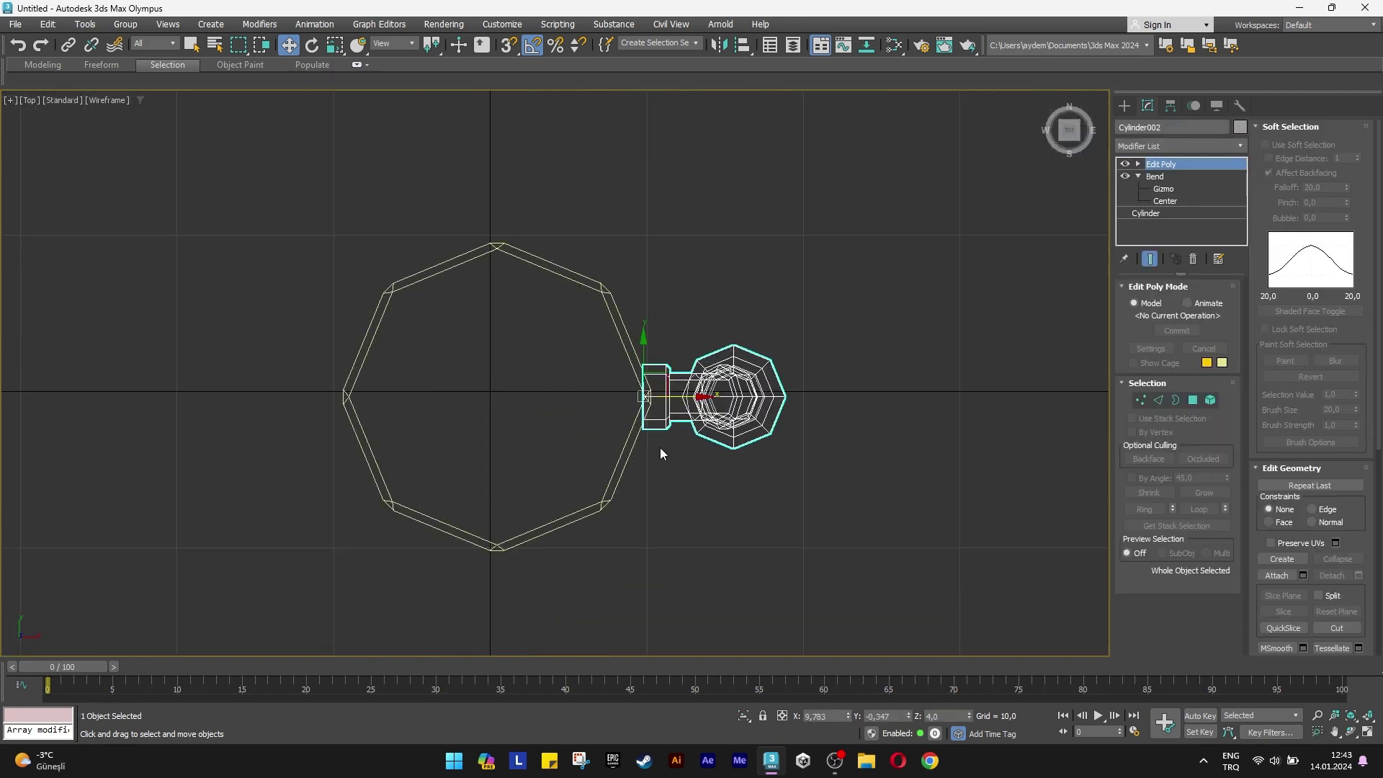
{"action": "scroll", "coordinate": [662, 447], "scroll_direction": "up", "scroll_amount": 3}
{"action": "key", "text": "e"}
{"action": "left_click_drag", "start_coordinate": [662, 310], "coordinate": [649, 298]}
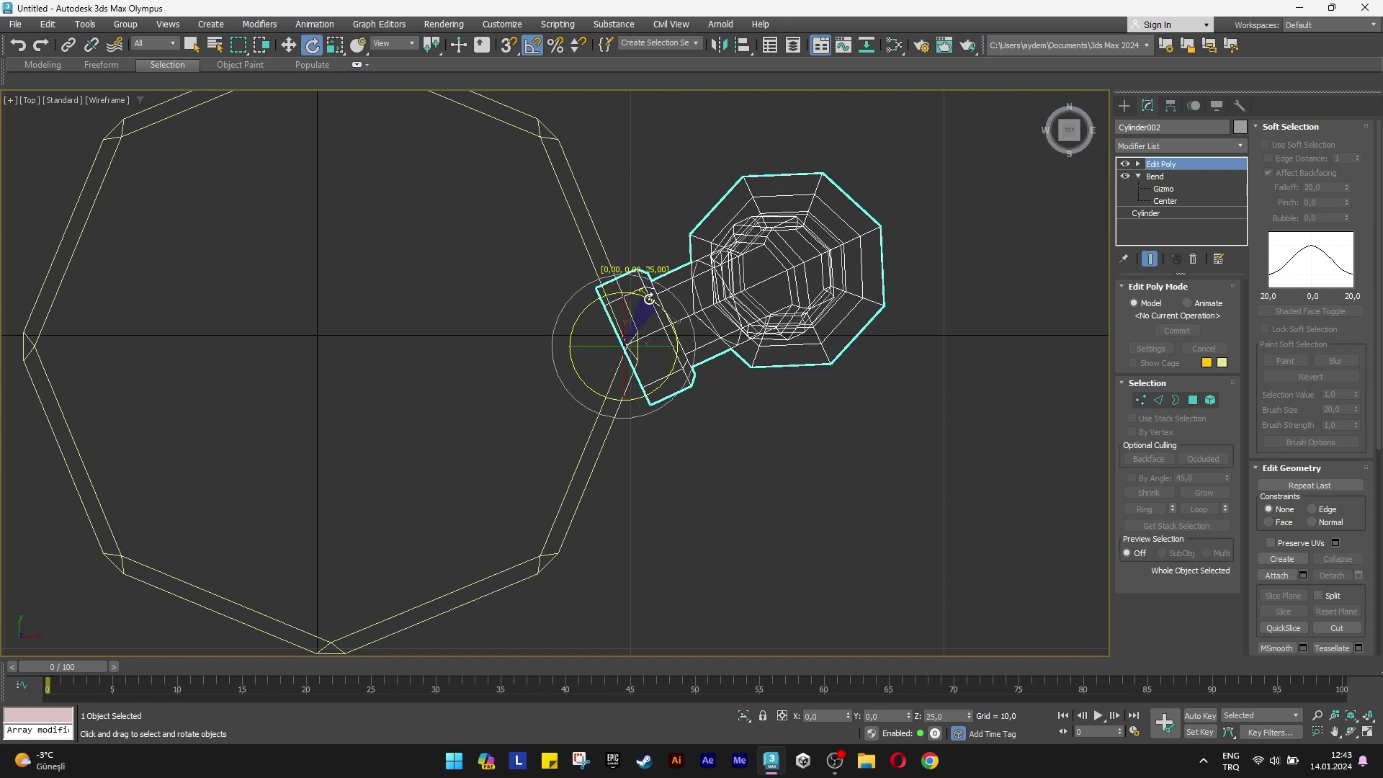
Move the rotated pipe leg against the octagonal body's side.
{"action": "key", "text": "w"}
{"action": "scroll", "coordinate": [685, 478], "scroll_direction": "up", "scroll_amount": 2}
{"action": "scroll", "coordinate": [702, 565], "scroll_direction": "up", "scroll_amount": 2}
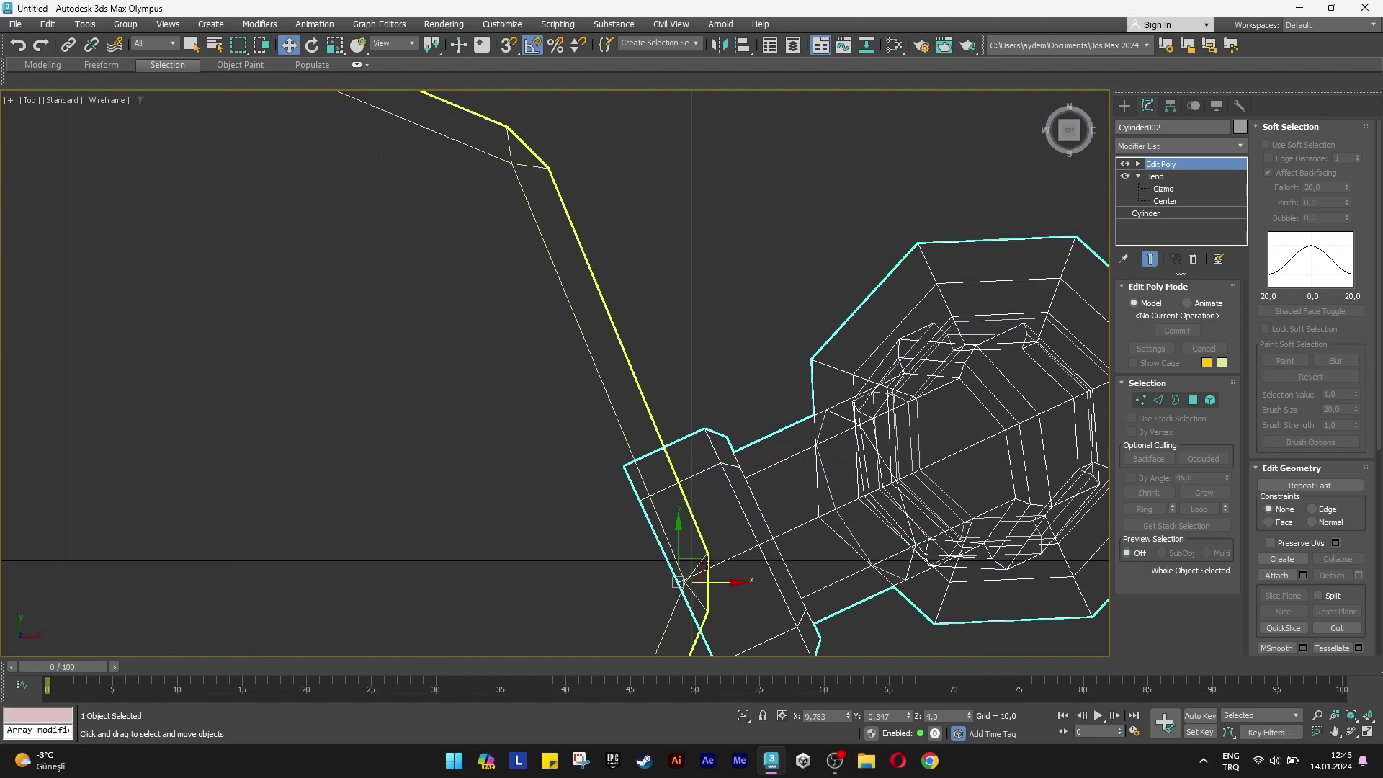
{"action": "scroll", "coordinate": [702, 565], "scroll_direction": "up", "scroll_amount": 2}
{"action": "mouse_move", "coordinate": [680, 368]}
{"action": "left_mouse_down"}
{"action": "mouse_move", "coordinate": [650, 365]}
{"action": "mouse_move", "coordinate": [663, 349]}
{"action": "left_mouse_up"}
{"action": "key", "text": "a"}
{"action": "key", "text": "e"}
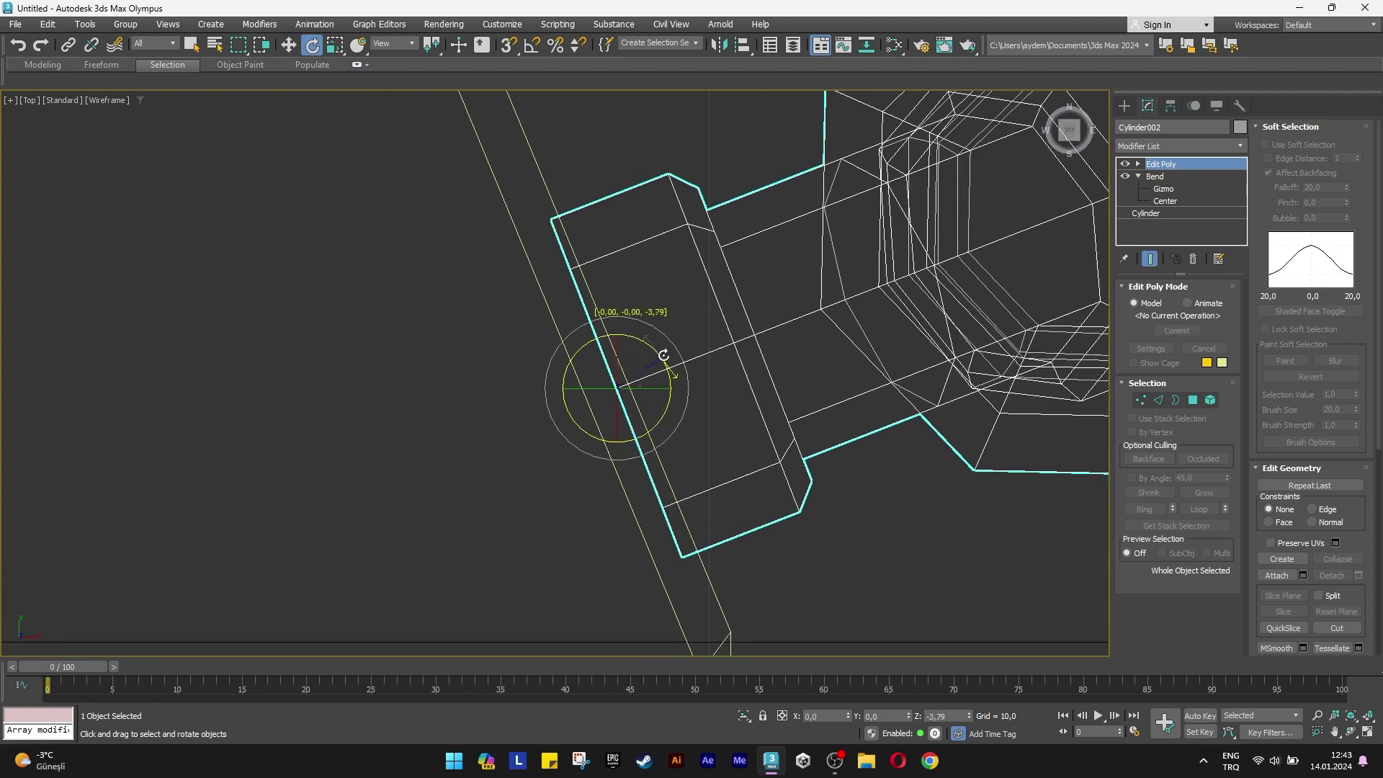
{"action": "key", "text": "a"}
{"action": "key", "text": "w"}
Shift-drag a copy of the pipe leg toward the body's opposite side.
{"action": "scroll", "coordinate": [646, 357], "scroll_direction": "down", "scroll_amount": 2}
{"action": "scroll", "coordinate": [646, 357], "scroll_direction": "up", "scroll_amount": 1}
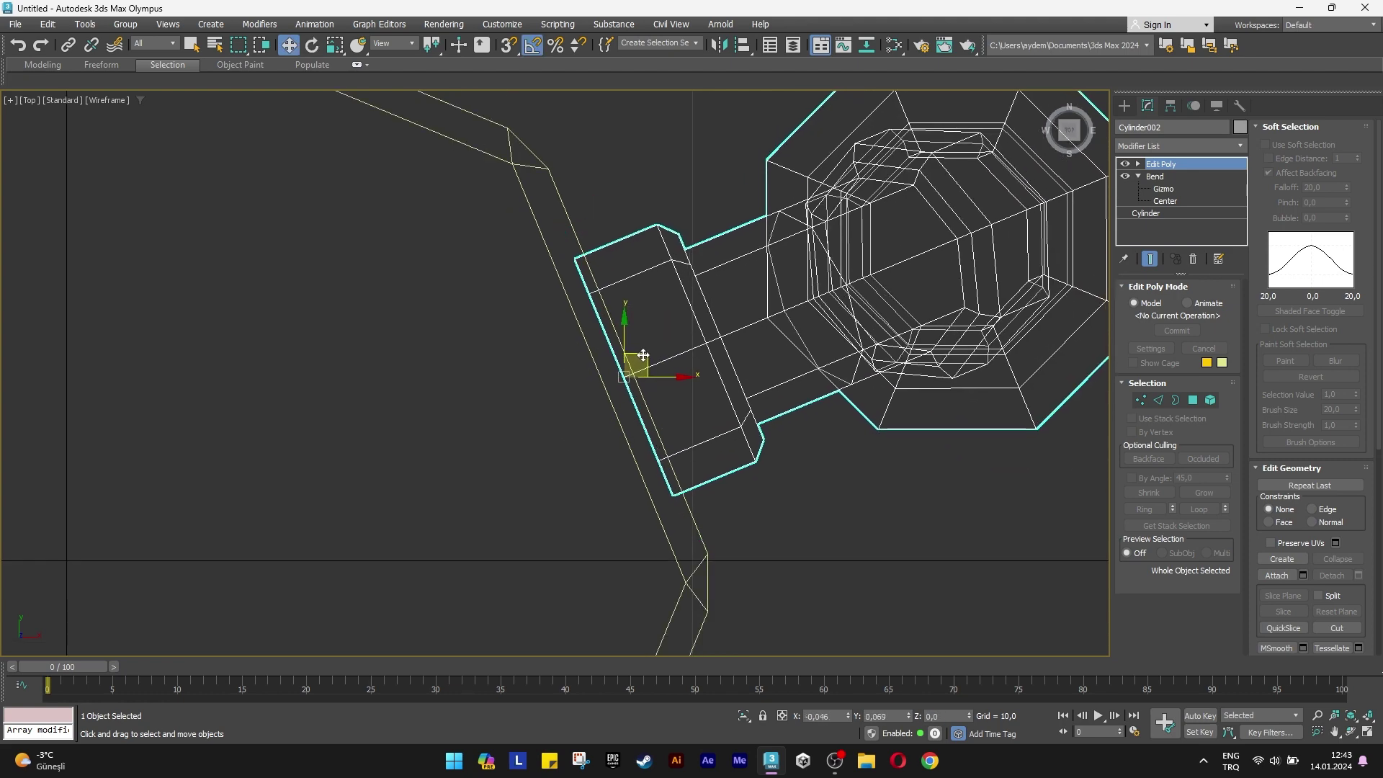
{"action": "scroll", "coordinate": [646, 357], "scroll_direction": "down", "scroll_amount": 5}
{"action": "middle_click_drag", "start_coordinate": [678, 413], "coordinate": [819, 362]}
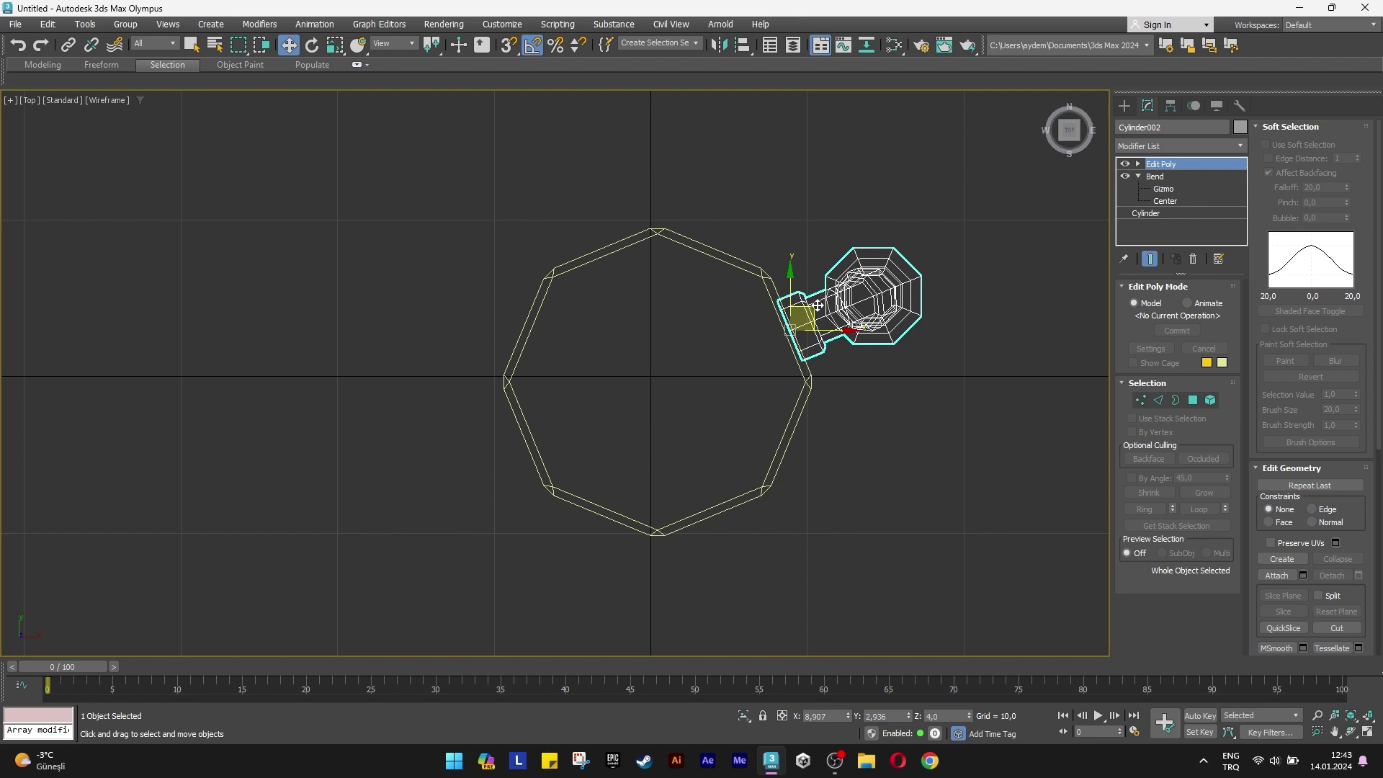
{"action": "left_click_drag", "start_coordinate": [823, 302], "coordinate": [555, 467], "text": "shift"}
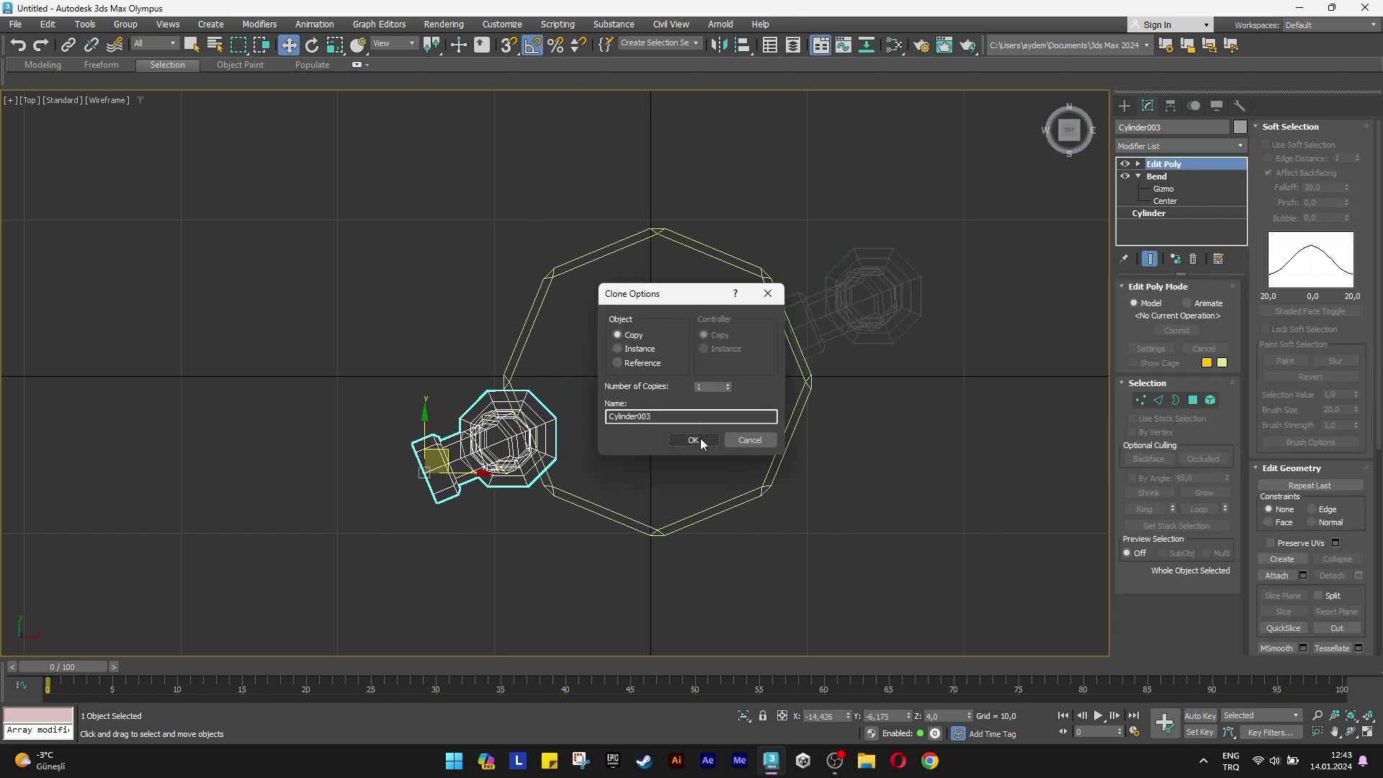
Keep one copy, flip it 180° and place it at the body's opposite edge.
{"action": "left_click", "coordinate": [691, 437]}
{"action": "scroll", "coordinate": [461, 462], "scroll_direction": "up", "scroll_amount": 2}
{"action": "key", "text": "e"}
{"action": "mouse_move", "coordinate": [458, 457]}
{"action": "left_mouse_down"}
{"action": "mouse_move", "coordinate": [321, 327]}
{"action": "mouse_move", "coordinate": [365, 366]}
{"action": "left_mouse_up"}
{"action": "key", "text": "w"}
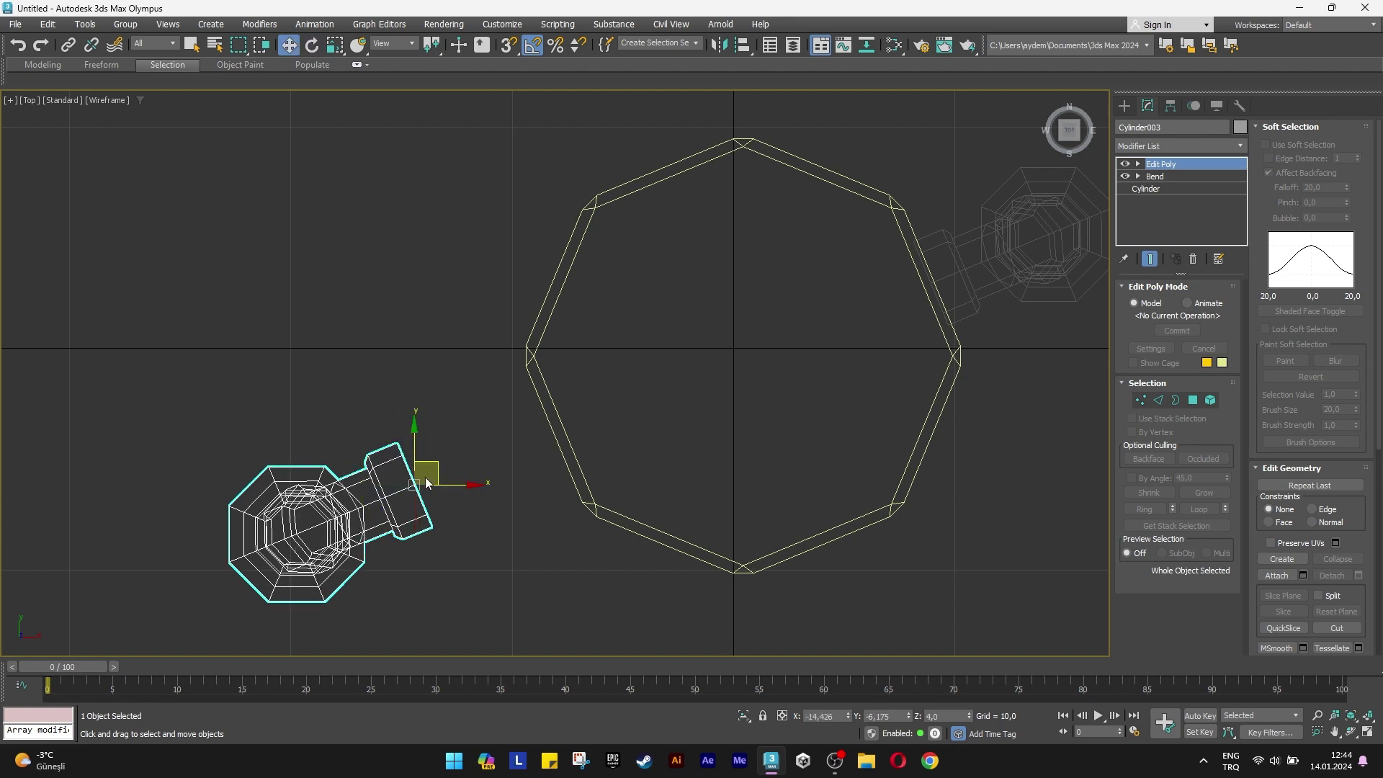
{"action": "left_click_drag", "start_coordinate": [431, 465], "coordinate": [524, 446]}
{"action": "scroll", "coordinate": [563, 419], "scroll_direction": "up", "scroll_amount": 5}
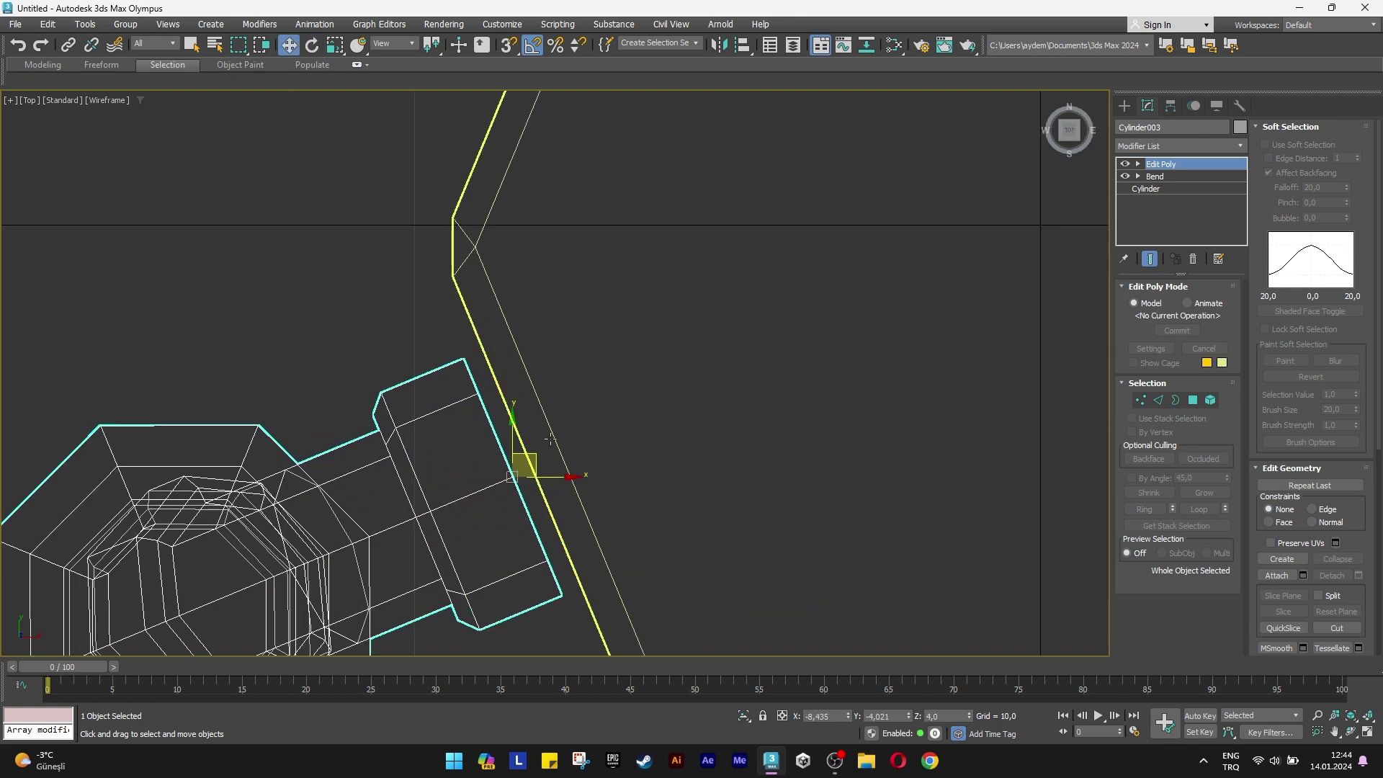
{"action": "scroll", "coordinate": [529, 474], "scroll_direction": "up", "scroll_amount": 2}
{"action": "left_click", "coordinate": [524, 474]}
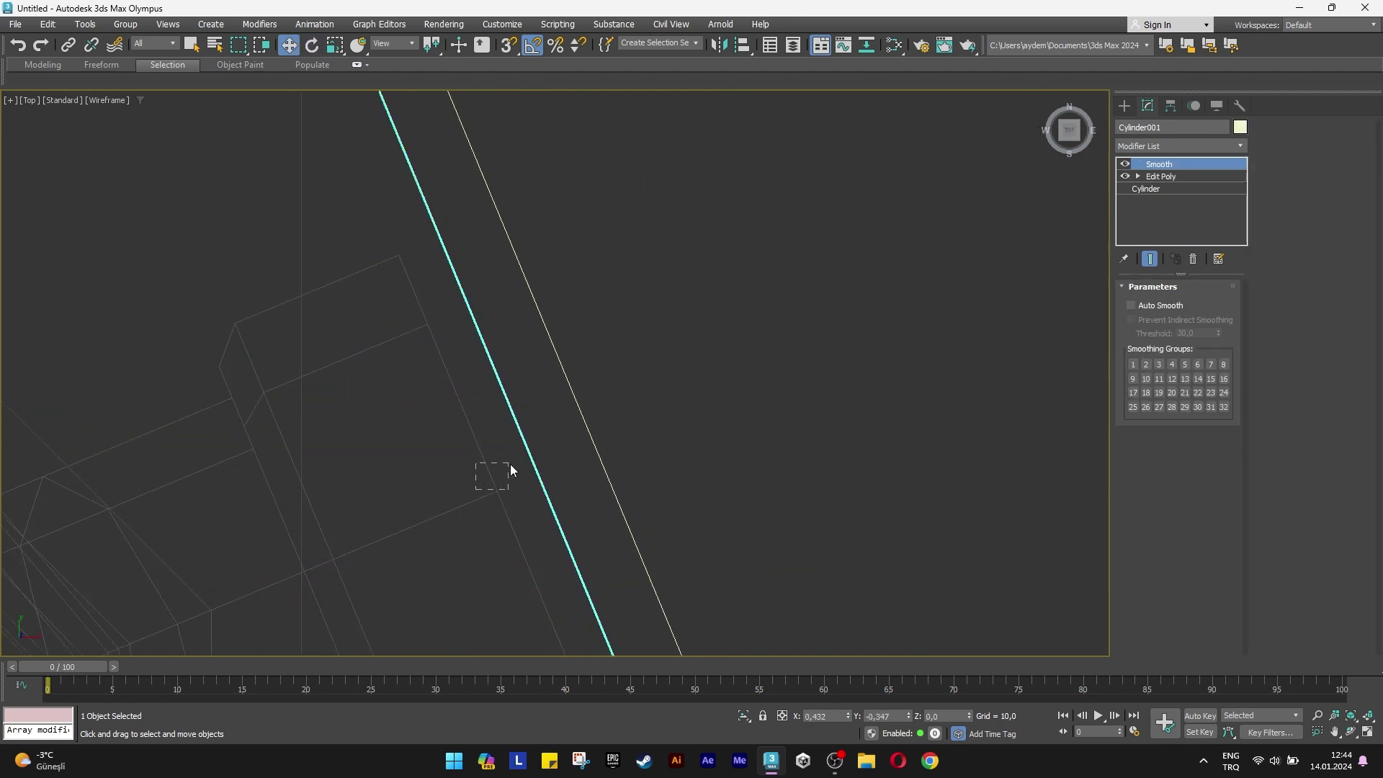
{"action": "left_click", "coordinate": [510, 463]}
Select both legs and clone them by rotating 90° about Z around the body.
{"action": "middle_click_drag", "start_coordinate": [514, 467], "coordinate": [423, 321]}
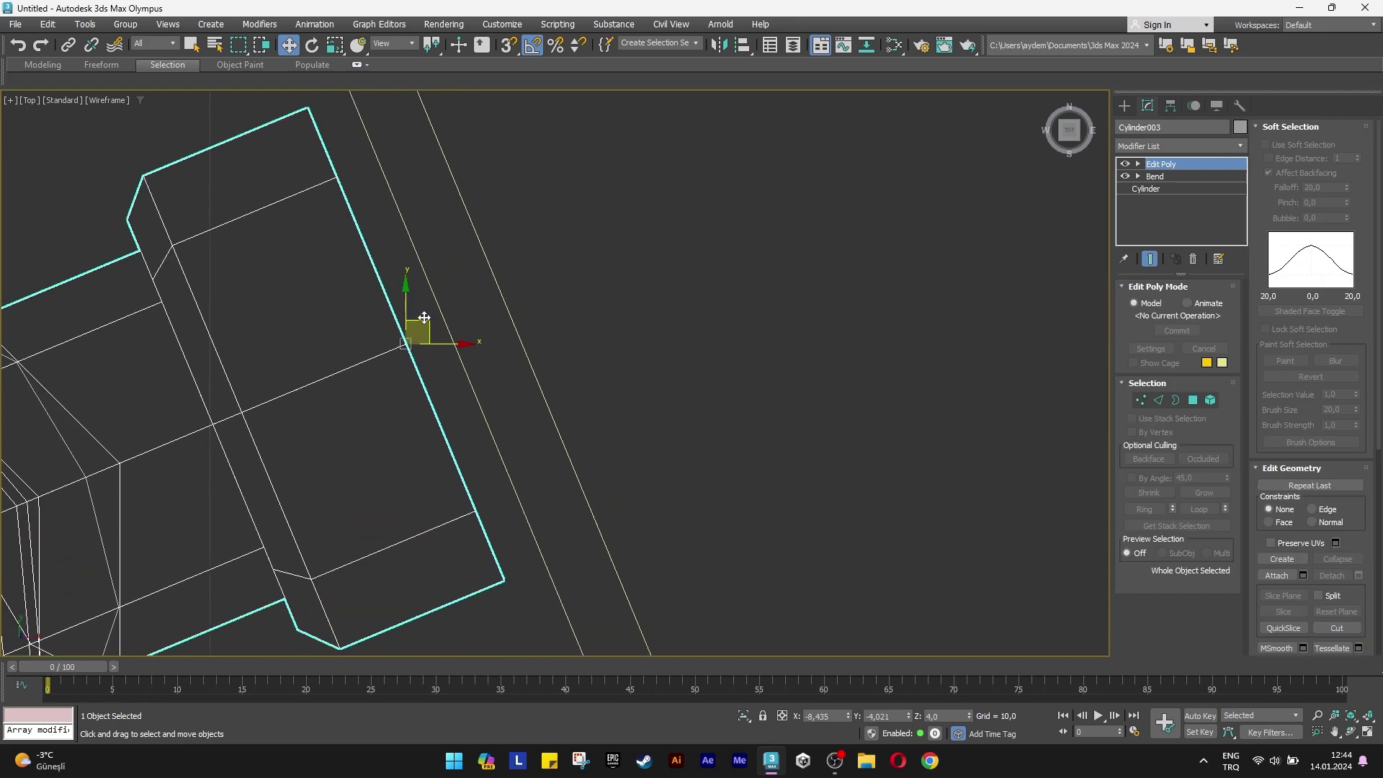
{"action": "scroll", "coordinate": [425, 321], "scroll_direction": "down", "scroll_amount": 2}
{"action": "scroll", "coordinate": [436, 326], "scroll_direction": "down", "scroll_amount": 2}
{"action": "scroll", "coordinate": [461, 324], "scroll_direction": "down", "scroll_amount": 2}
{"action": "scroll", "coordinate": [481, 357], "scroll_direction": "down", "scroll_amount": 3}
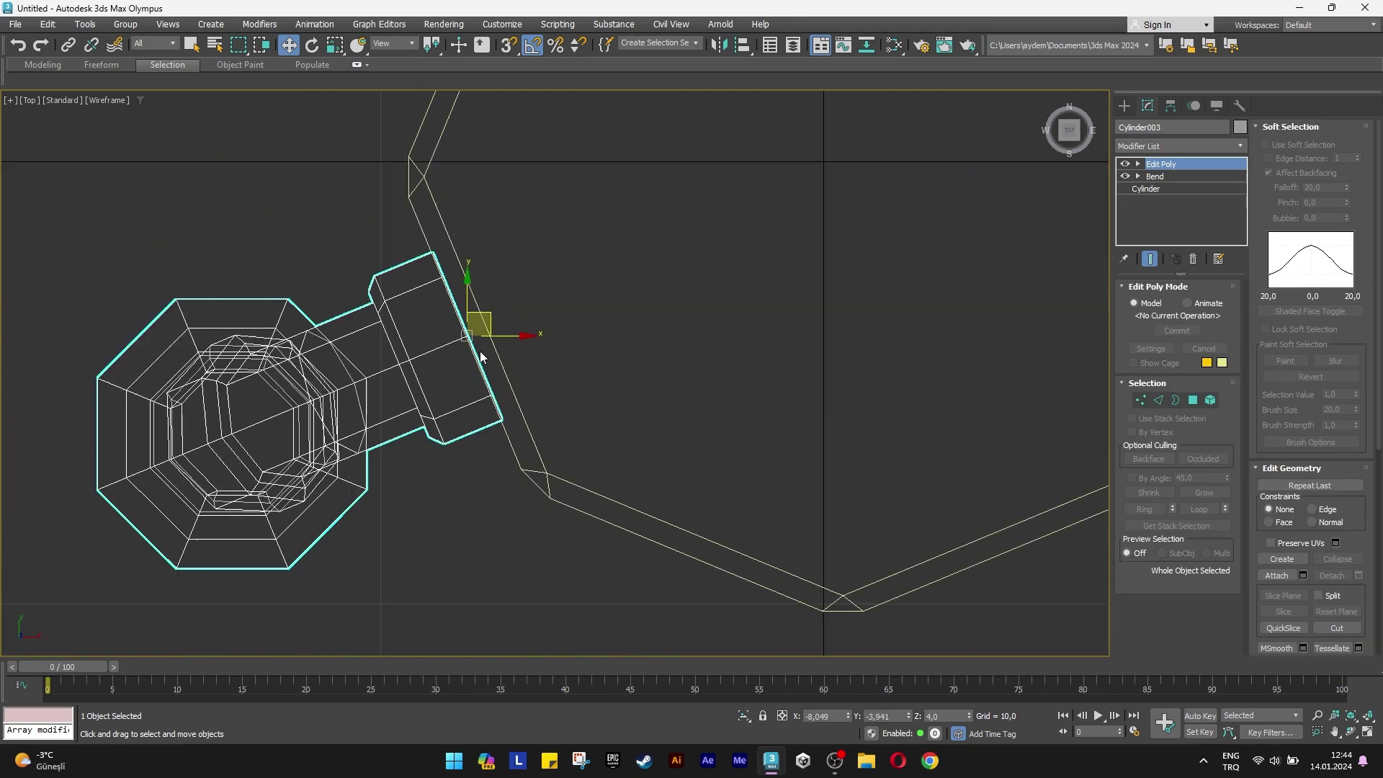
{"action": "scroll", "coordinate": [576, 375], "scroll_direction": "down", "scroll_amount": 2}
{"action": "scroll", "coordinate": [692, 394], "scroll_direction": "down", "scroll_amount": 2}
{"action": "scroll", "coordinate": [692, 409], "scroll_direction": "down", "scroll_amount": 2}
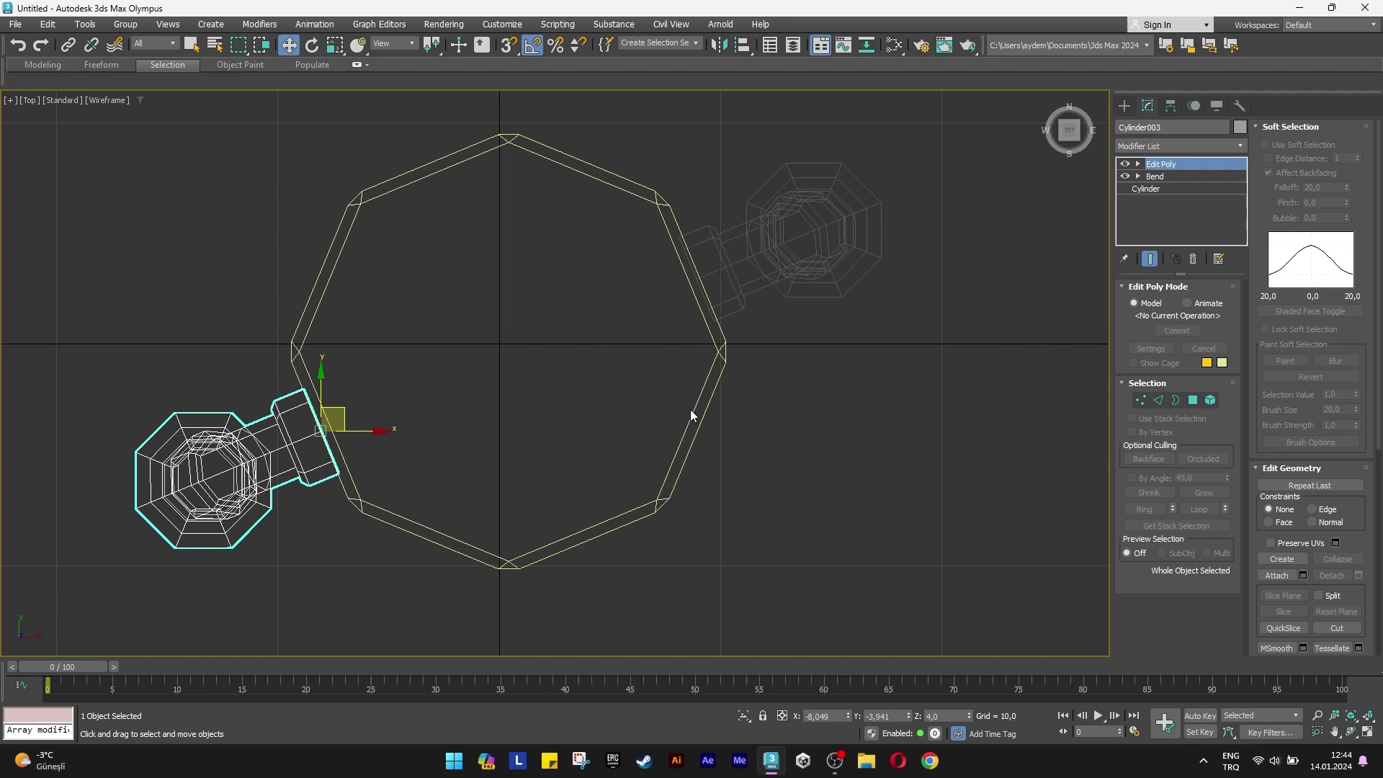
{"action": "left_click", "coordinate": [729, 270], "text": "ctrl"}
{"action": "key", "text": "e"}
{"action": "left_click_drag", "start_coordinate": [537, 402], "coordinate": [605, 383]}
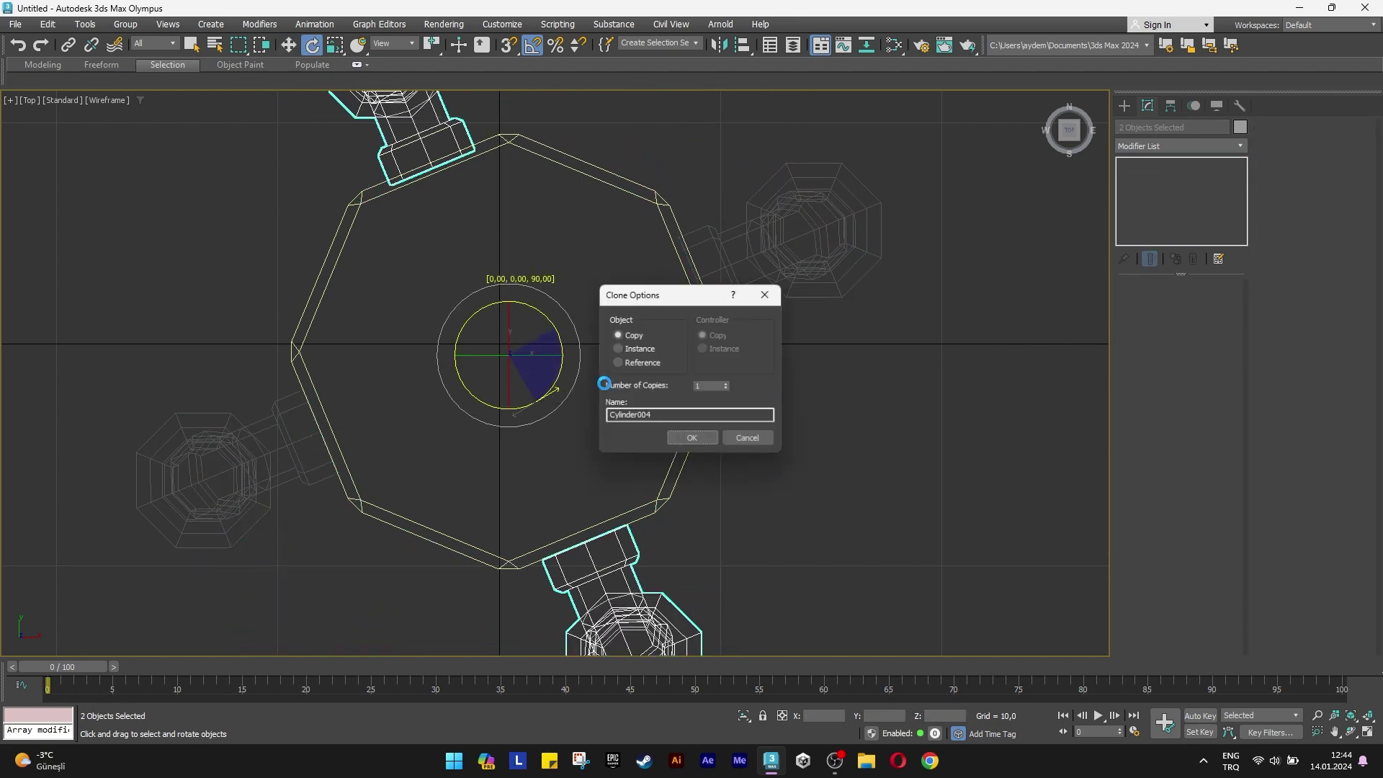
{"action": "left_click", "coordinate": [690, 437]}
Nudge the upper leg against the body edge, then return to Perspective and deselect.
{"action": "key", "text": "w"}
{"action": "middle_click_drag", "start_coordinate": [376, 168], "coordinate": [437, 303]}
{"action": "scroll", "coordinate": [437, 289], "scroll_direction": "up", "scroll_amount": 2}
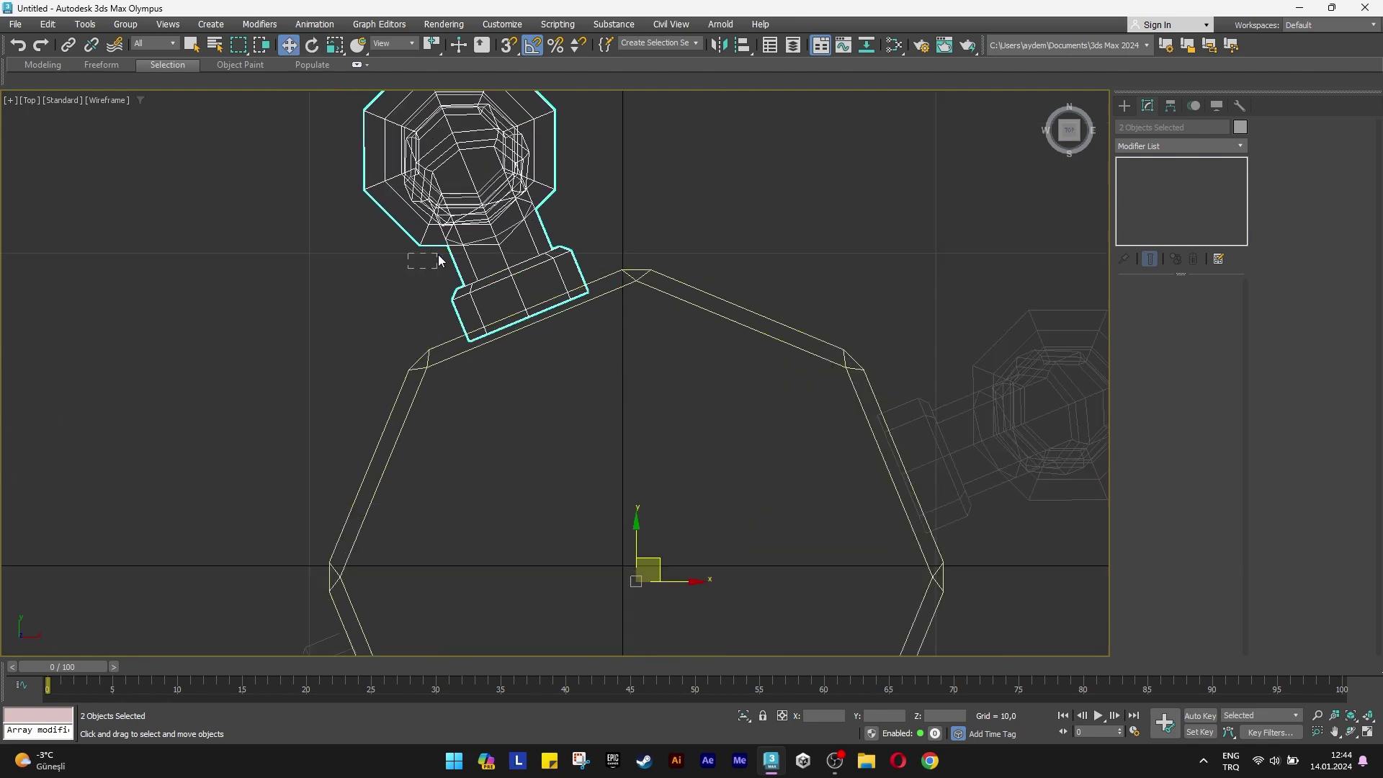
{"action": "left_click", "coordinate": [438, 254]}
{"action": "scroll", "coordinate": [494, 271], "scroll_direction": "up", "scroll_amount": 2}
{"action": "left_click_drag", "start_coordinate": [569, 329], "coordinate": [573, 328]}
{"action": "scroll", "coordinate": [572, 330], "scroll_direction": "down", "scroll_amount": 3}
{"action": "middle_click_drag", "start_coordinate": [606, 457], "coordinate": [603, 416]}
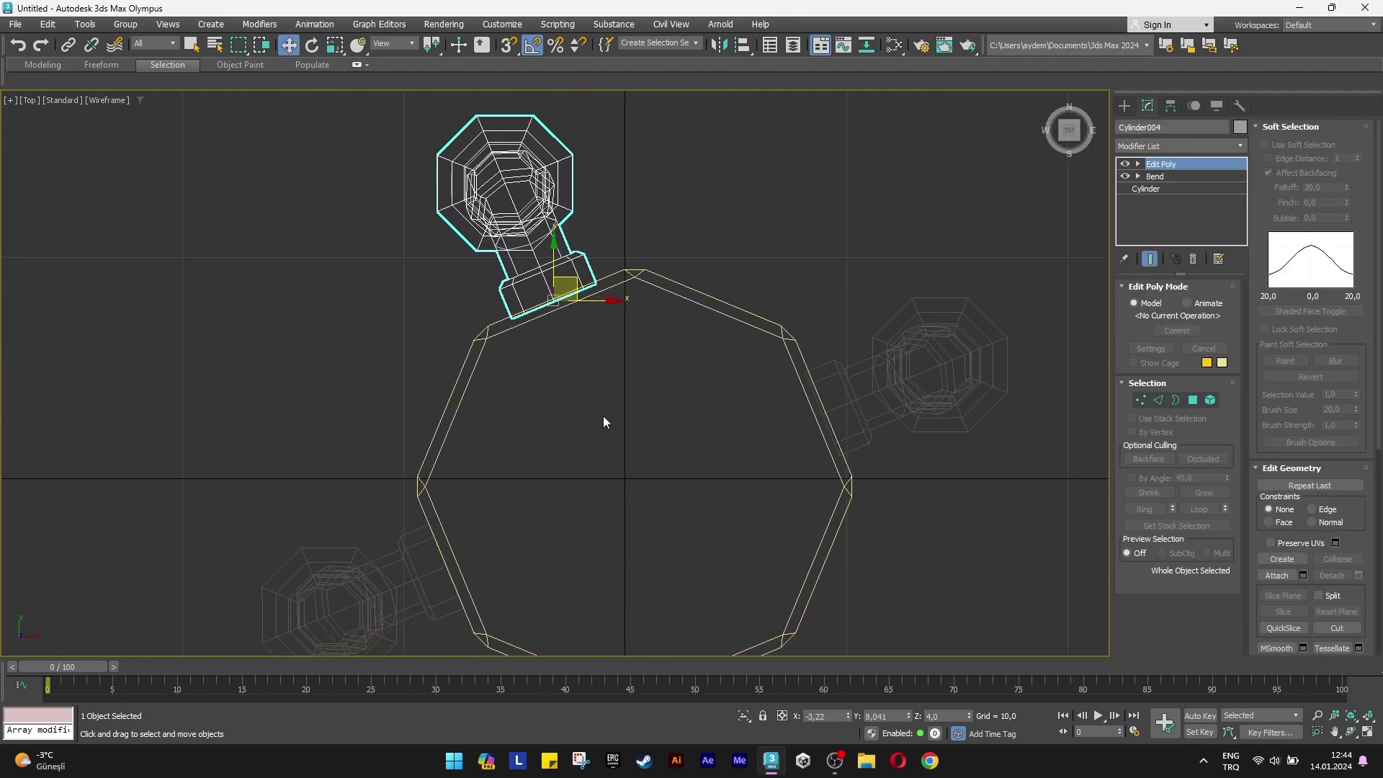
{"action": "key", "text": "p"}
{"action": "scroll", "coordinate": [583, 439], "scroll_direction": "down", "scroll_amount": 3}
{"action": "mouse_move", "coordinate": [587, 517]}
{"action": "middle_mouse_down", "text": "alt"}
{"action": "mouse_move", "coordinate": [482, 510]}
{"action": "mouse_move", "coordinate": [627, 516]}
{"action": "middle_mouse_up", "text": "alt"}
{"action": "left_click", "coordinate": [646, 508]}
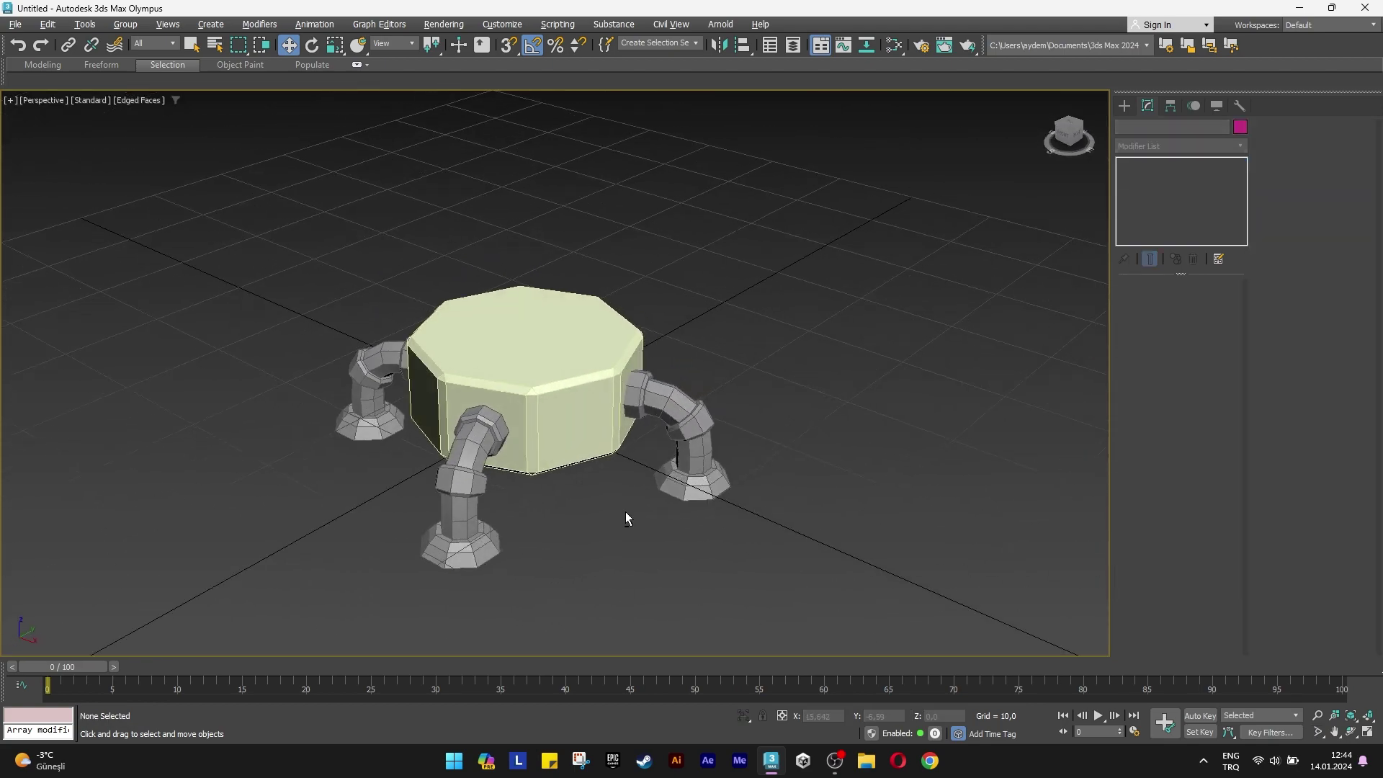
Copy the octagonal body upward, scale it narrower, and seat it on the body.
{"action": "left_click", "coordinate": [548, 407]}
{"action": "mouse_move", "coordinate": [540, 389]}
{"action": "middle_mouse_down", "text": "alt"}
{"action": "mouse_move", "coordinate": [622, 402]}
{"action": "mouse_move", "coordinate": [546, 370]}
{"action": "middle_mouse_up", "text": "alt"}
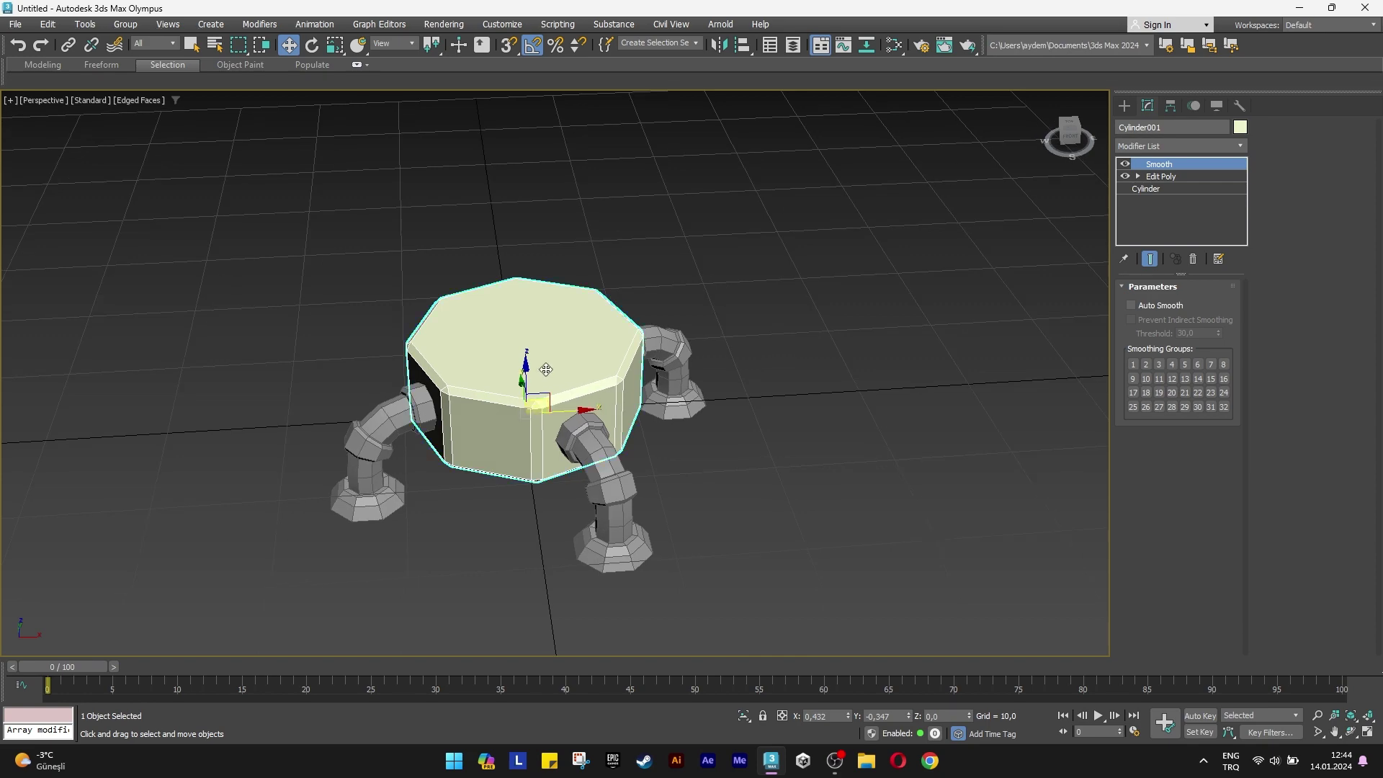
{"action": "left_click_drag", "start_coordinate": [527, 365], "coordinate": [526, 275], "text": "shift"}
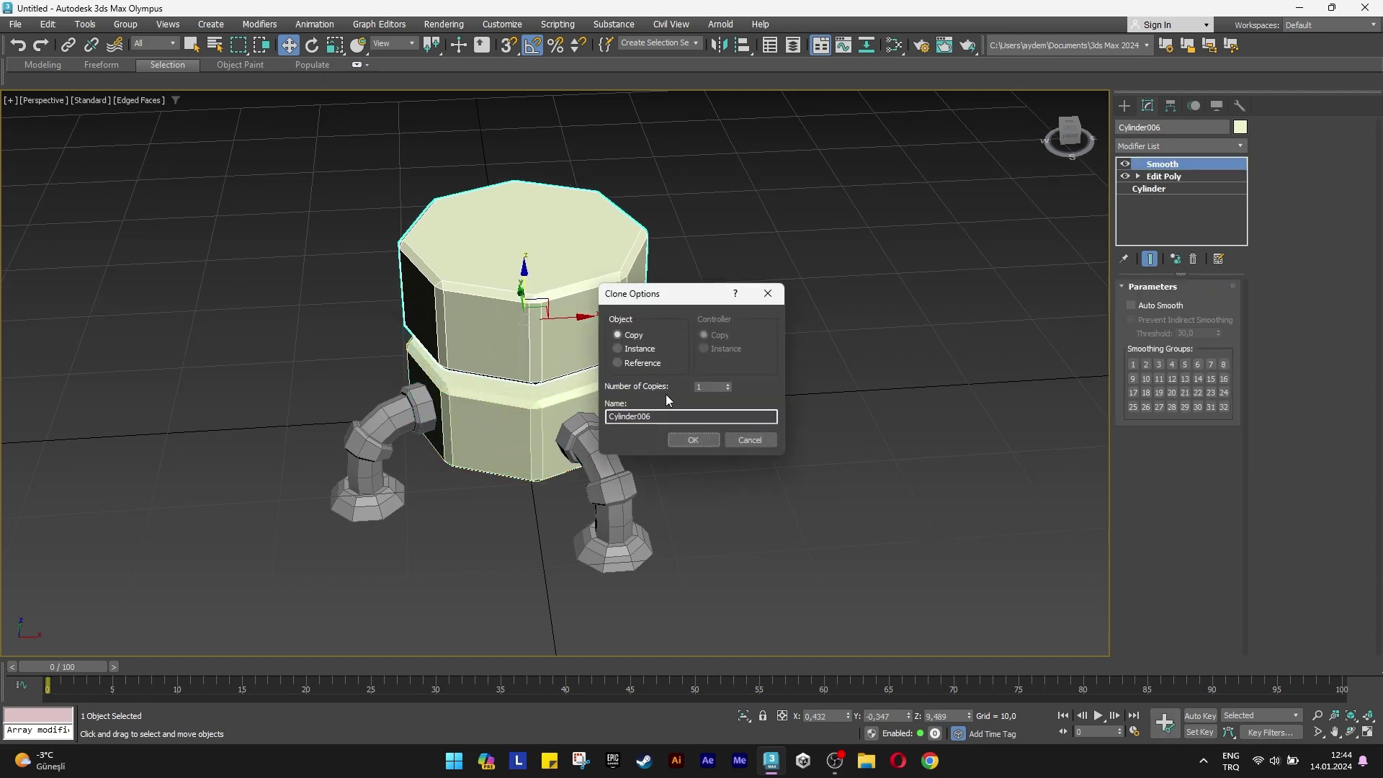
{"action": "left_click", "coordinate": [684, 440]}
{"action": "middle_click_drag", "start_coordinate": [548, 375], "coordinate": [533, 338], "text": "alt"}
{"action": "scroll", "coordinate": [530, 324], "scroll_direction": "up", "scroll_amount": 3}
{"action": "key", "text": "r"}
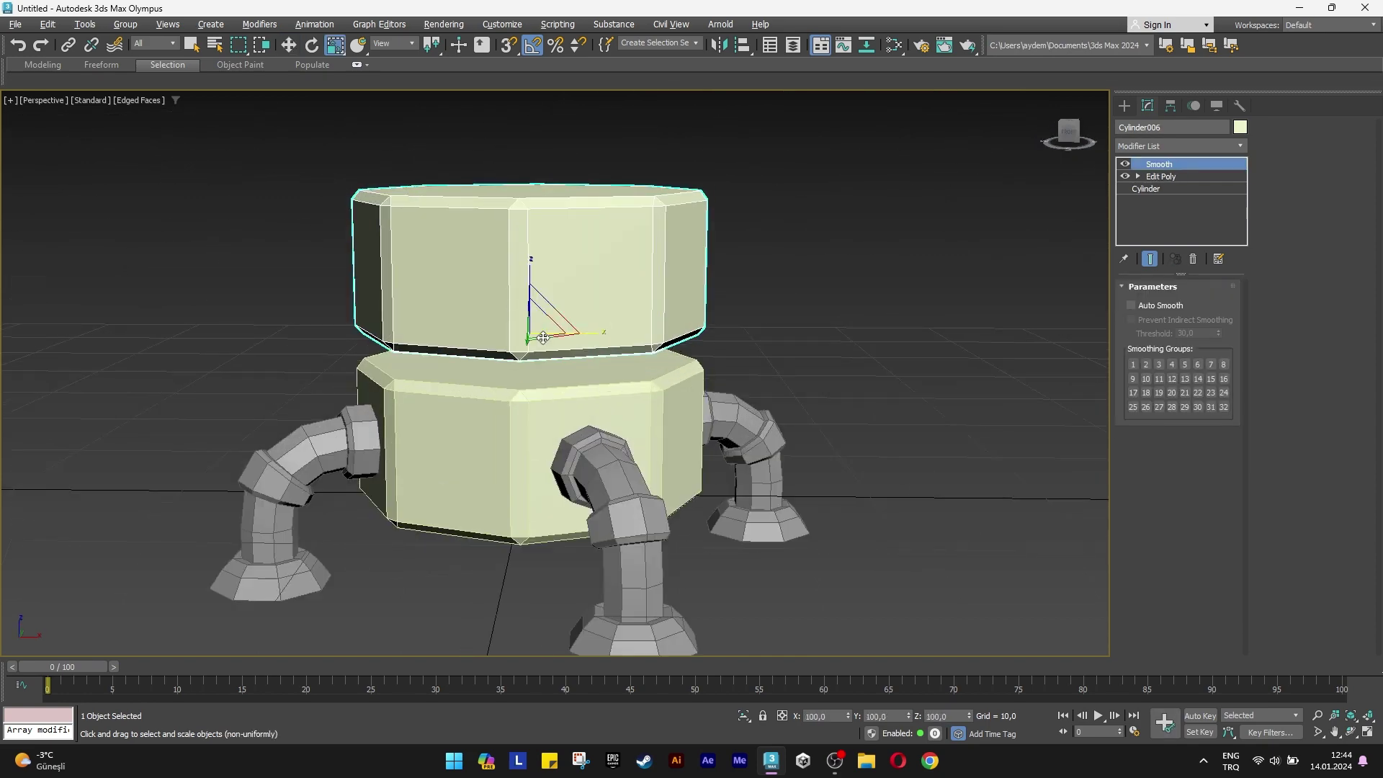
{"action": "left_click_drag", "start_coordinate": [536, 322], "coordinate": [537, 339]}
{"action": "key", "text": "w"}
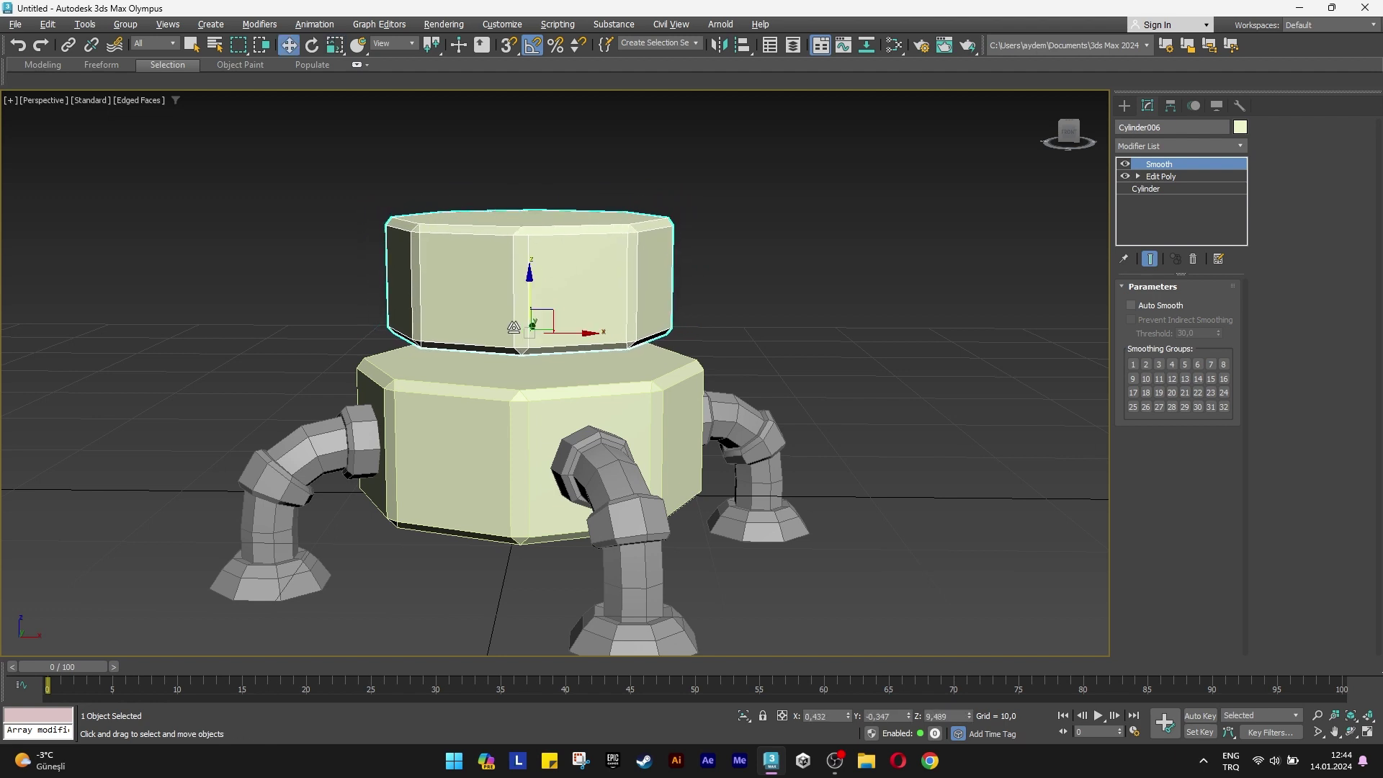
{"action": "middle_click_drag", "start_coordinate": [519, 338], "coordinate": [536, 333], "text": "alt"}
{"action": "left_click_drag", "start_coordinate": [533, 281], "coordinate": [543, 318]}
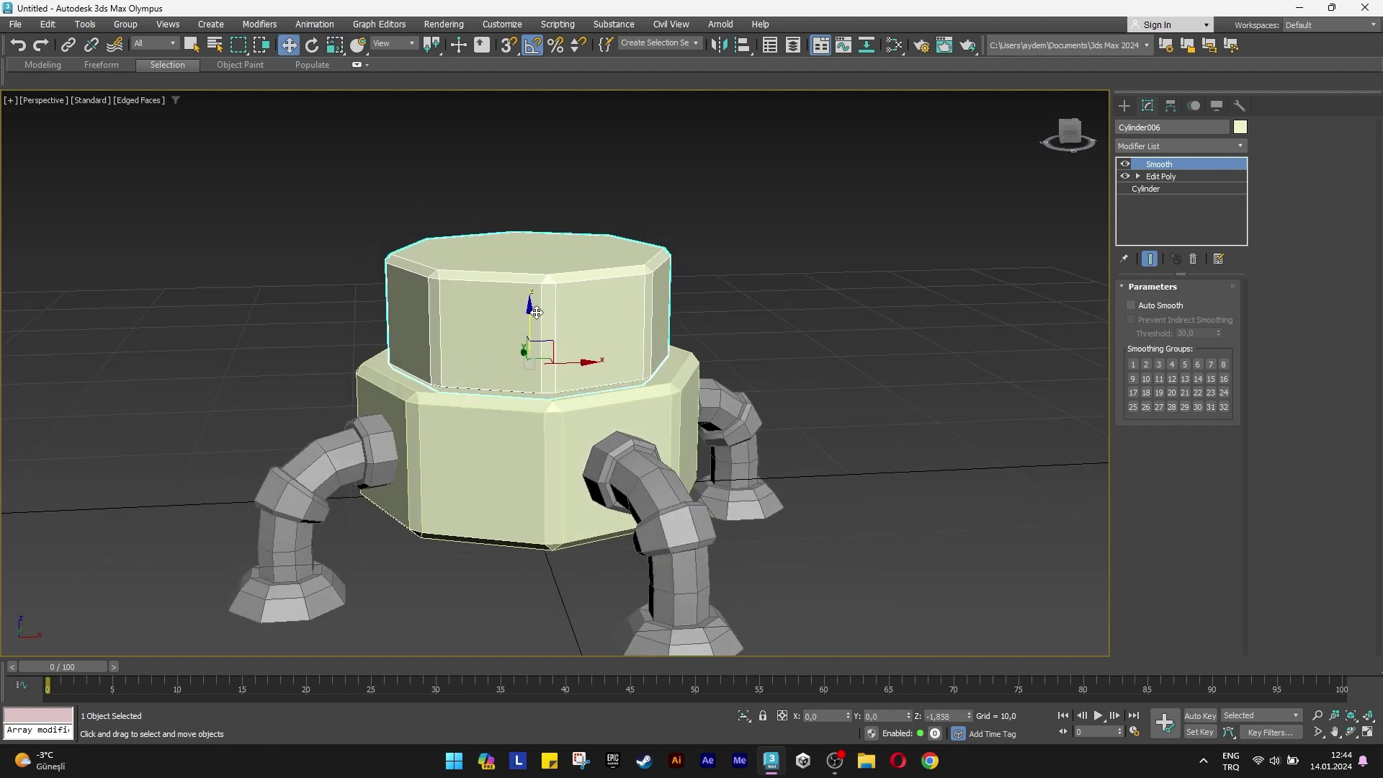
In Edit Poly, shrink and lower the top vertex ring to taper the section.
{"action": "left_click", "coordinate": [1160, 176]}
{"action": "left_click", "coordinate": [1141, 399]}
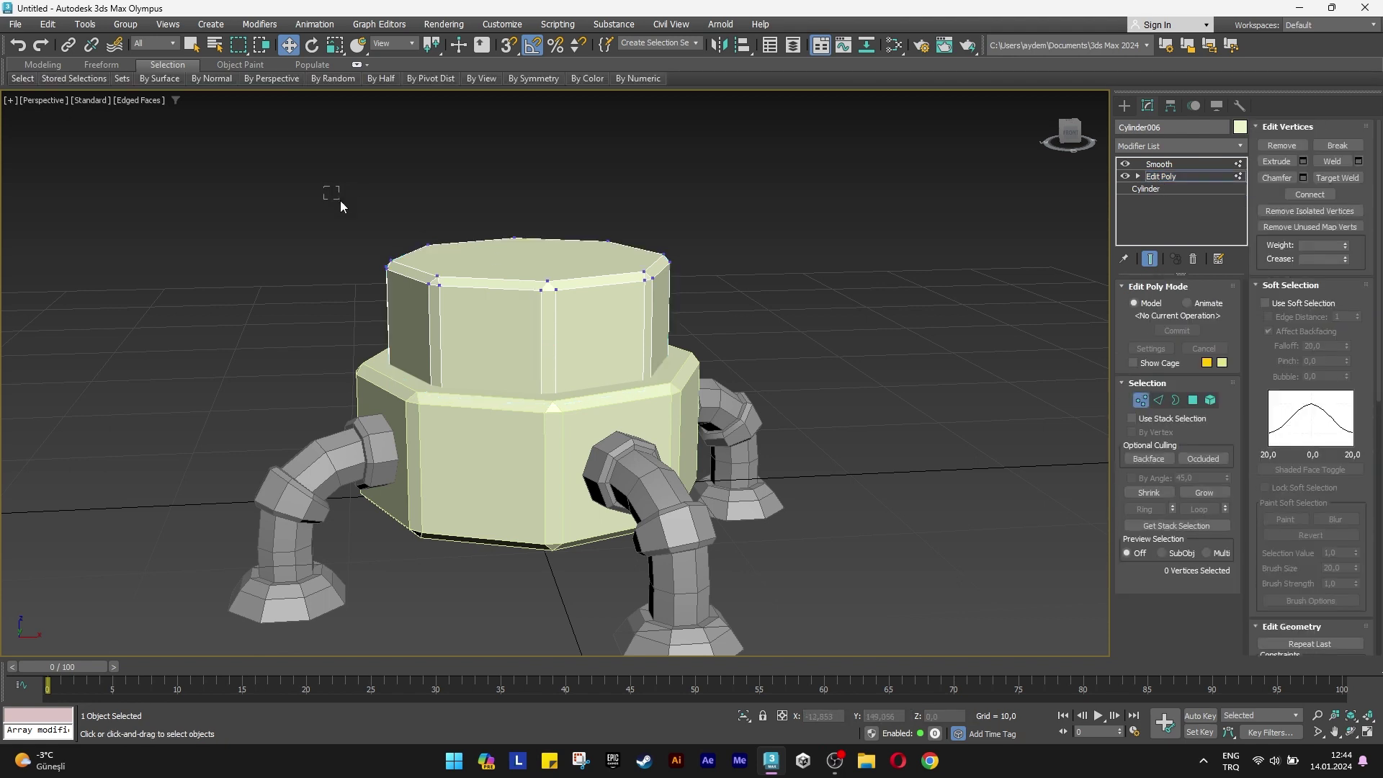
{"action": "left_click_drag", "start_coordinate": [324, 185], "coordinate": [710, 315]}
{"action": "key", "text": "r"}
{"action": "left_click_drag", "start_coordinate": [529, 245], "coordinate": [528, 274]}
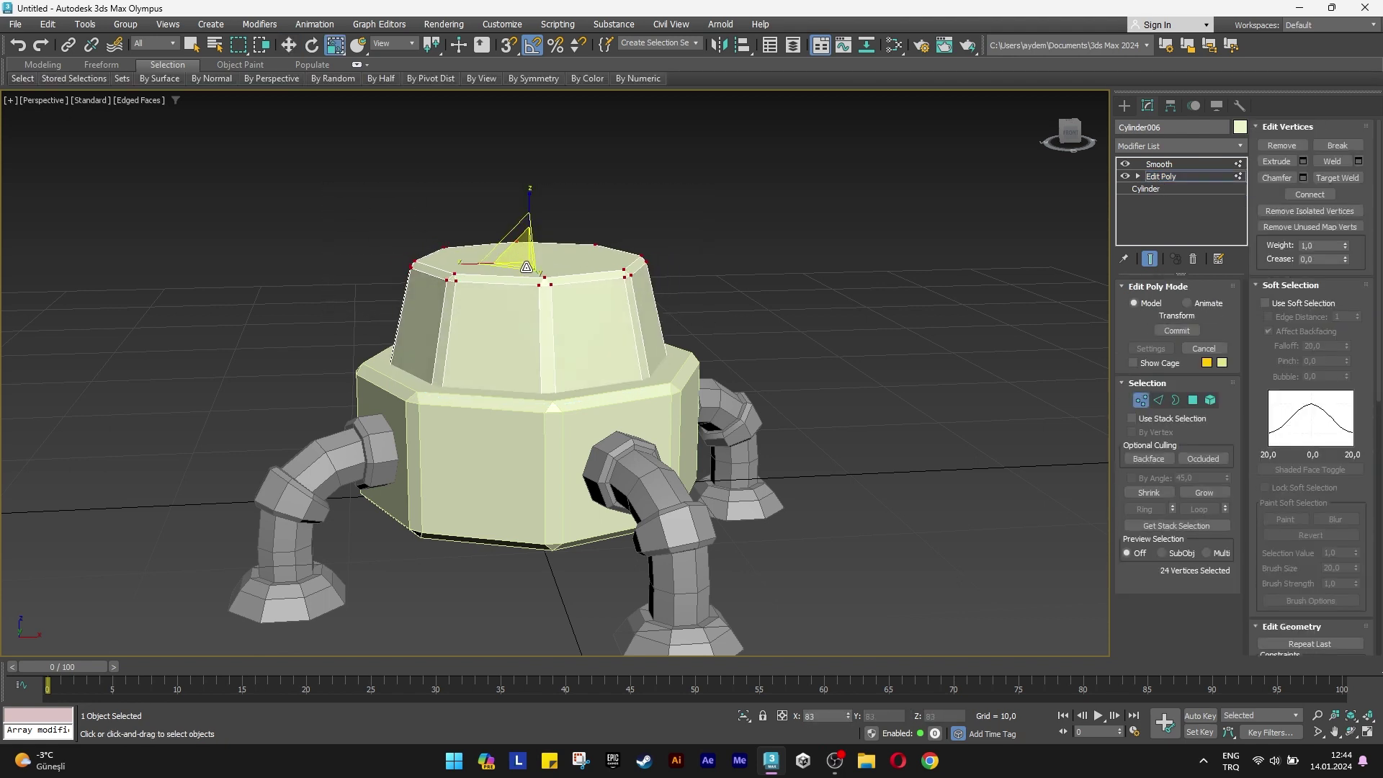
{"action": "key", "text": "w"}
{"action": "left_click_drag", "start_coordinate": [530, 220], "coordinate": [530, 236]}
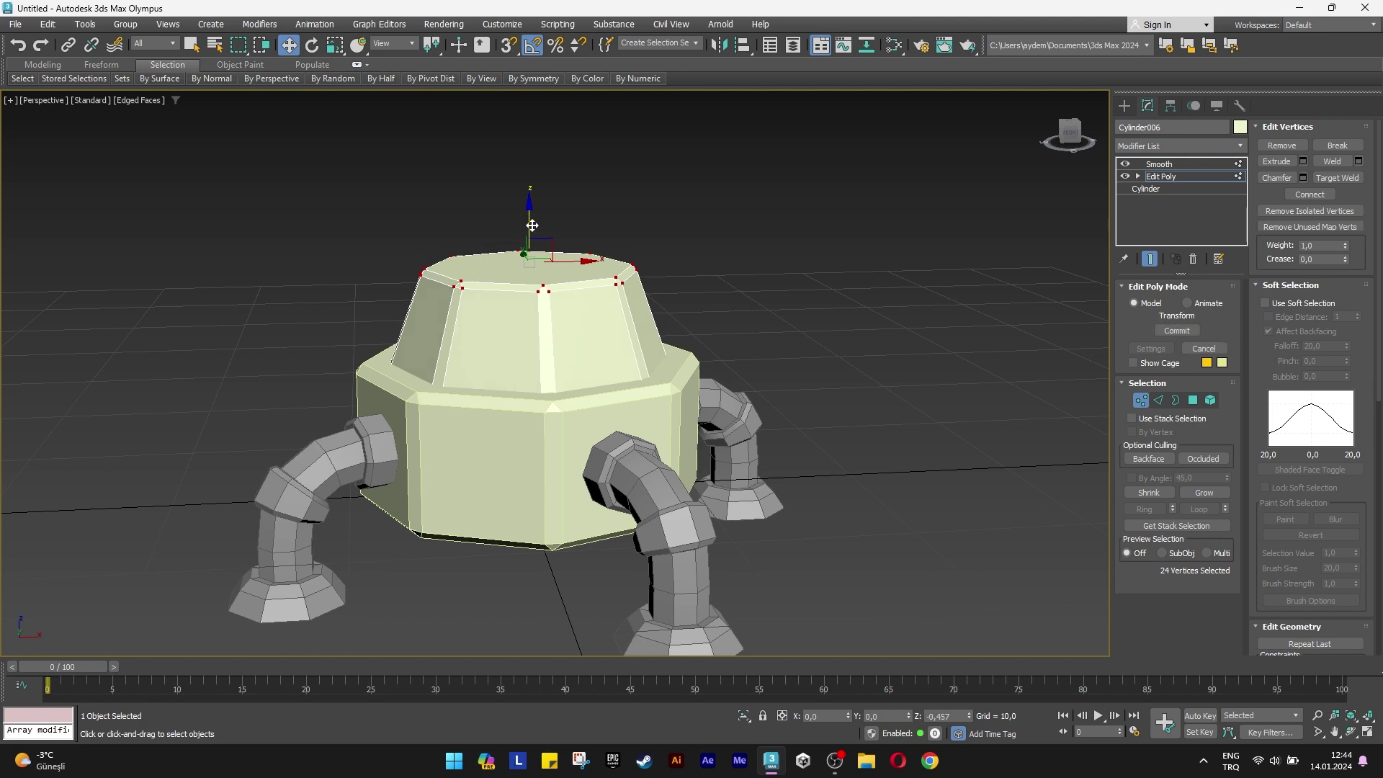
{"action": "left_click", "coordinate": [1141, 401]}
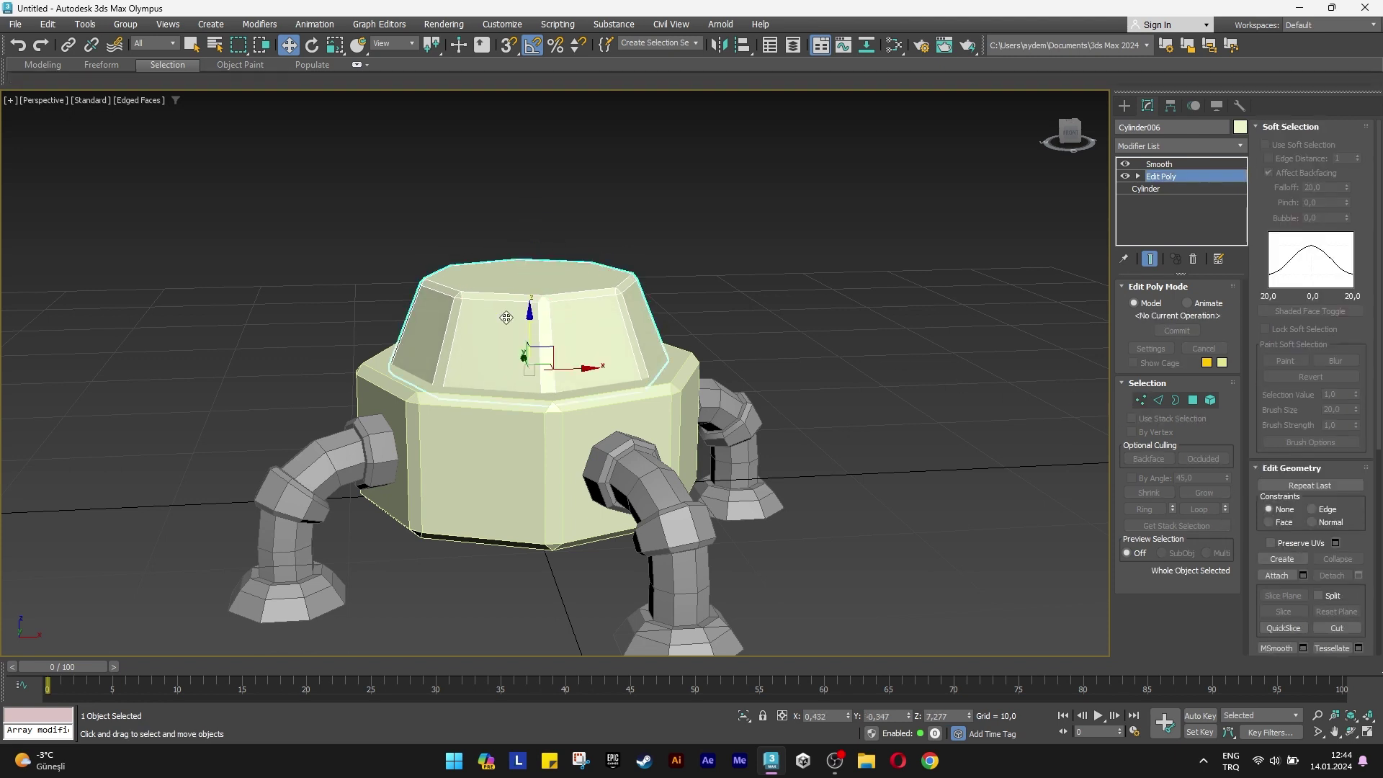
Flip the tapered section 180°, raise it above the body, and Shift-drag a copy up.
{"action": "middle_click_drag", "start_coordinate": [531, 321], "coordinate": [550, 371]}
{"action": "key", "text": "e"}
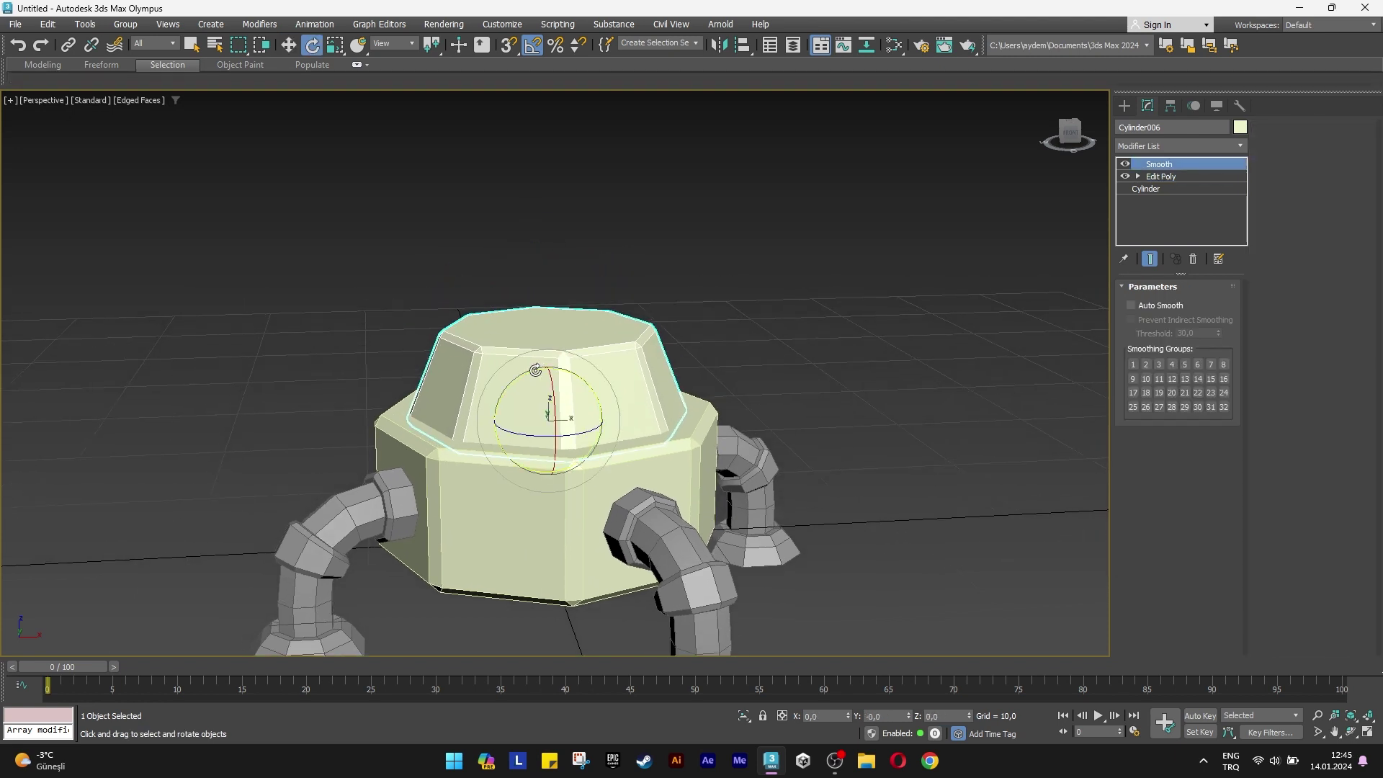
{"action": "left_click_drag", "start_coordinate": [550, 371], "coordinate": [665, 359]}
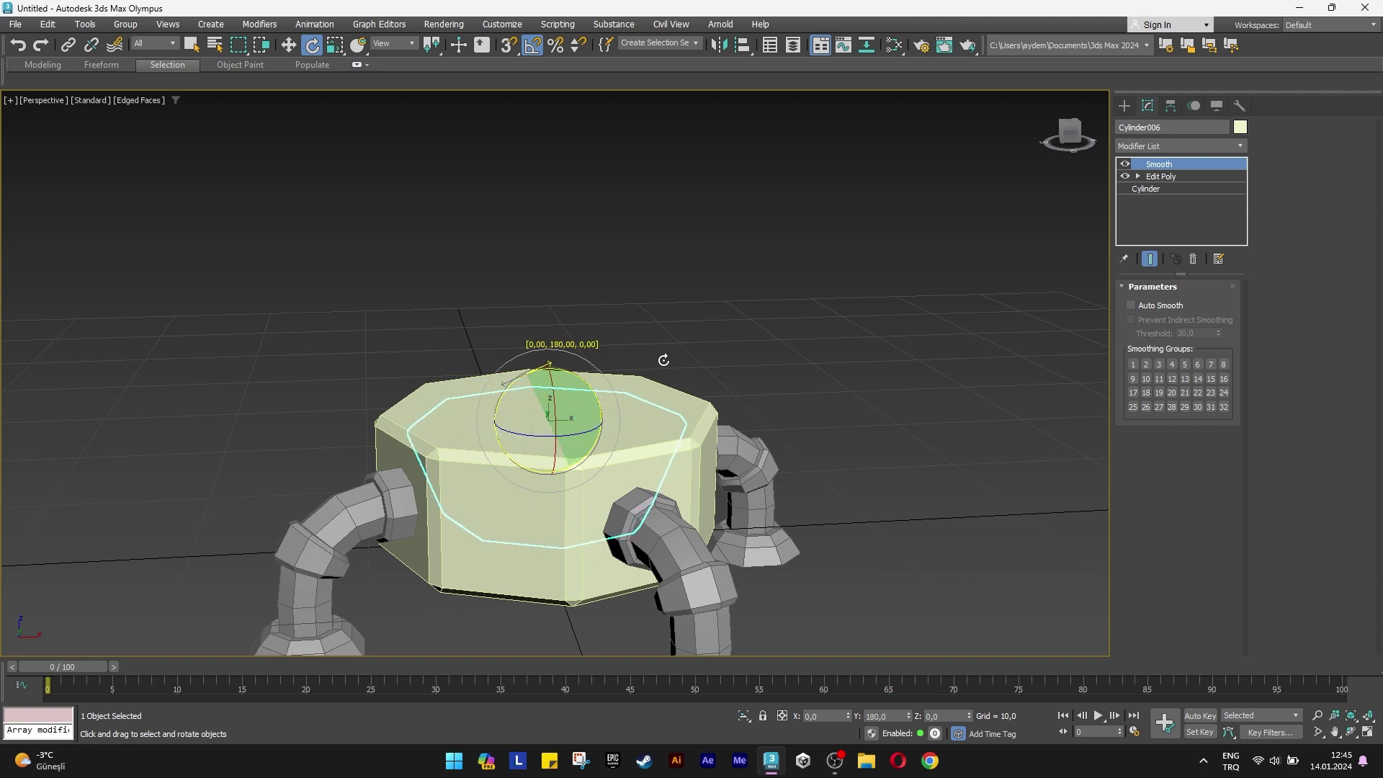
{"action": "key", "text": "w"}
{"action": "left_click_drag", "start_coordinate": [548, 373], "coordinate": [544, 287]}
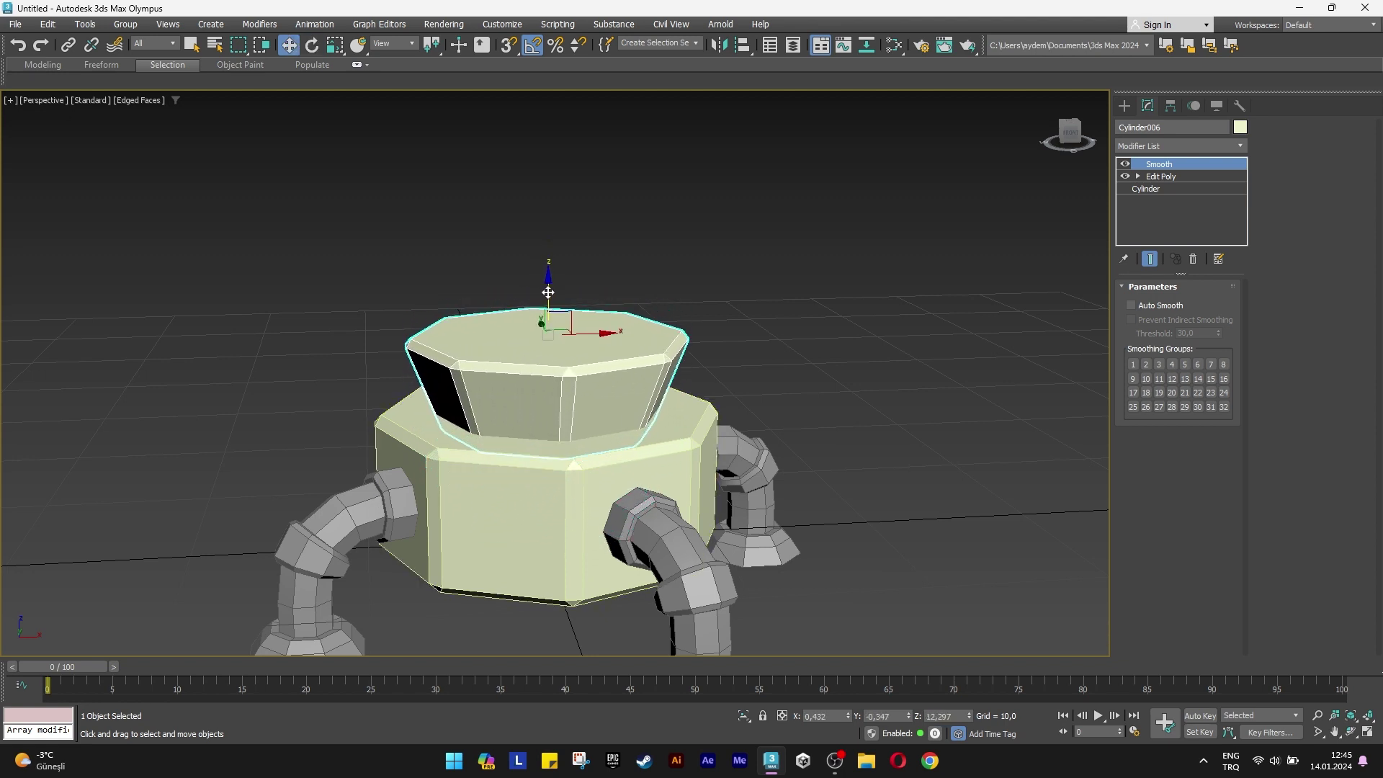
{"action": "left_click_drag", "start_coordinate": [544, 287], "coordinate": [544, 159], "text": "shift"}
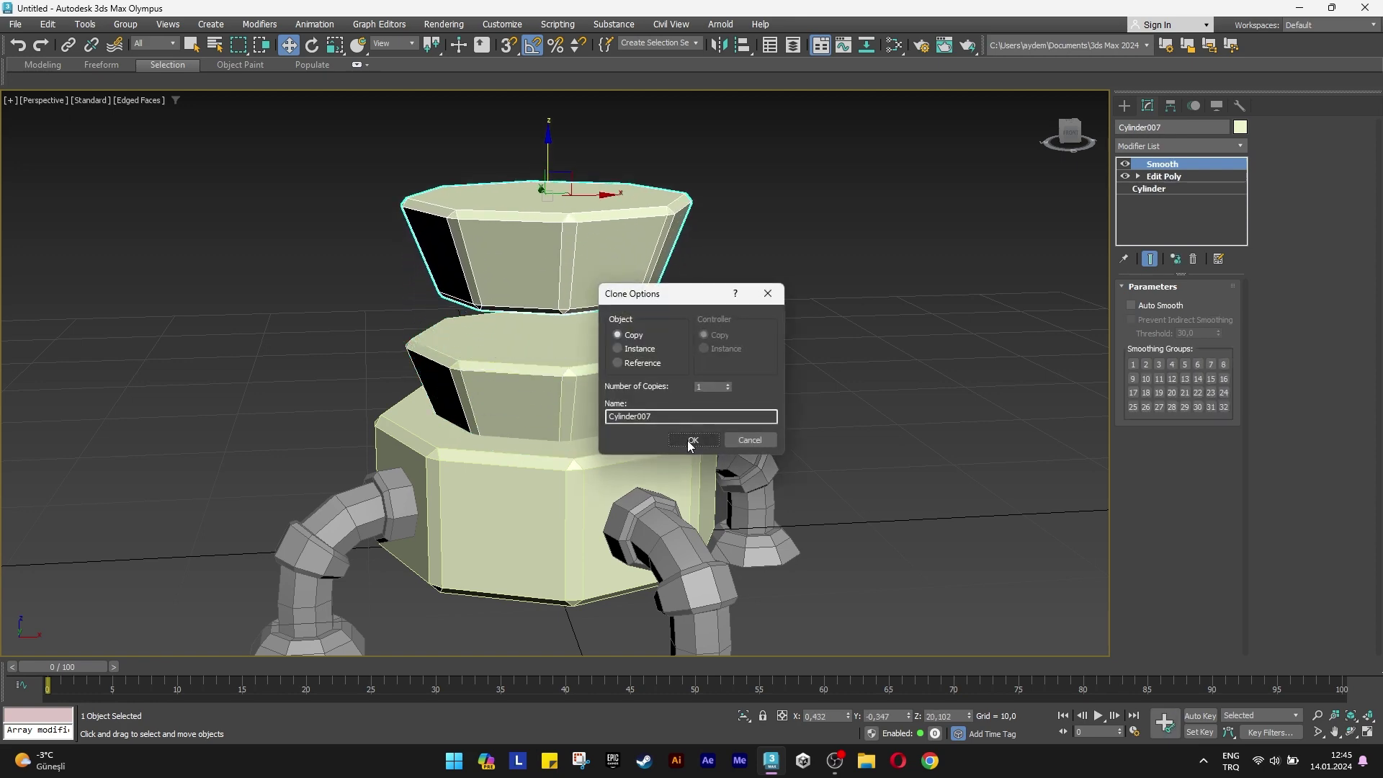
Keep the copy, flip it 180° and lower it onto the section below.
{"action": "left_click", "coordinate": [689, 444]}
{"action": "middle_click_drag", "start_coordinate": [689, 445], "coordinate": [547, 312], "text": "alt"}
{"action": "key", "text": "e"}
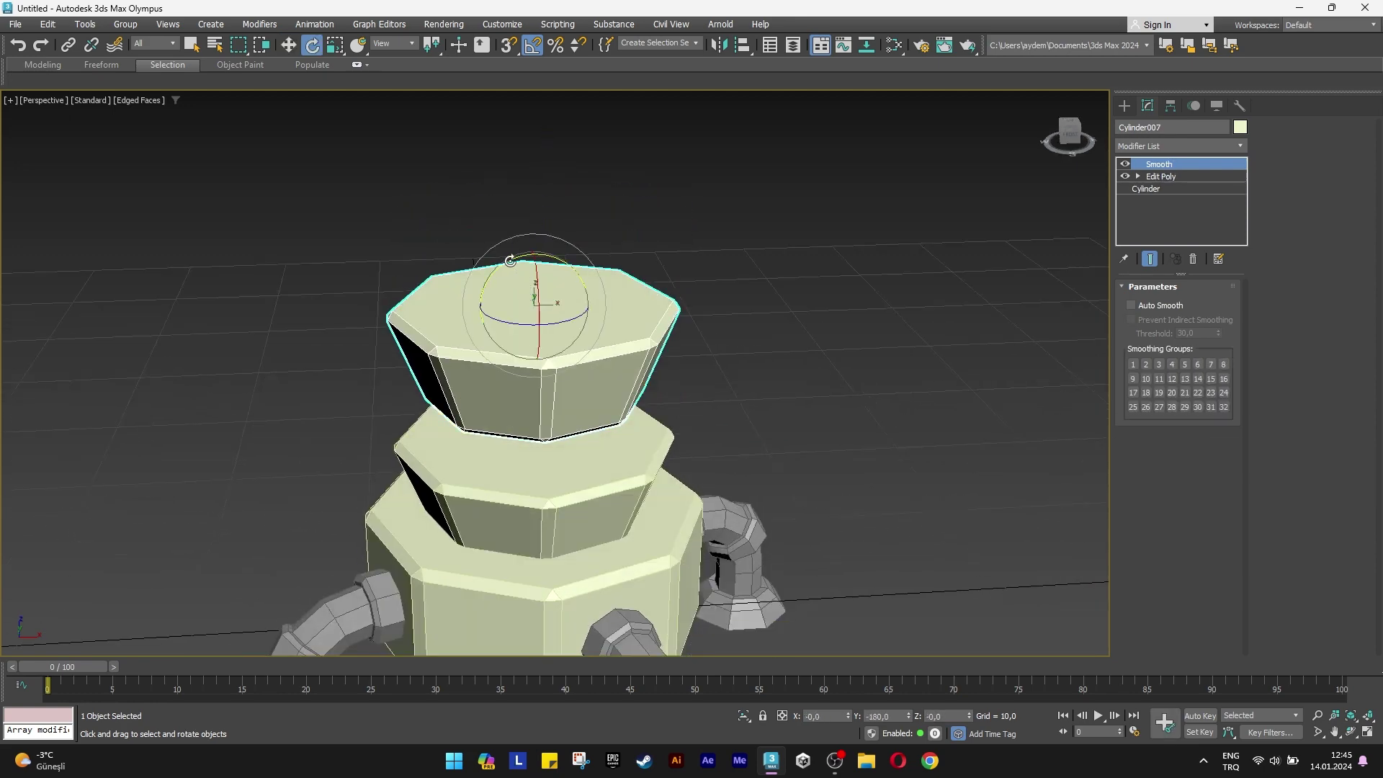
{"action": "left_click_drag", "start_coordinate": [510, 260], "coordinate": [643, 260]}
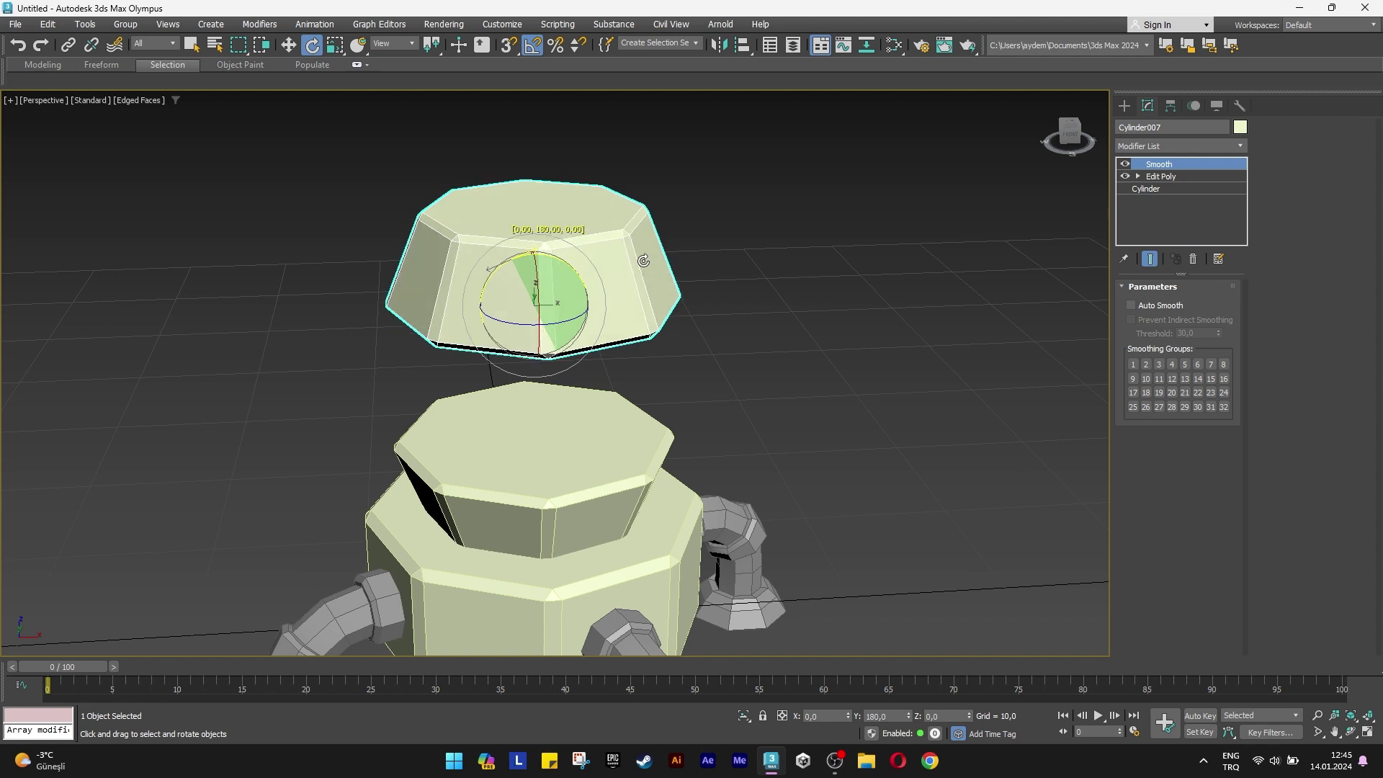
{"action": "key", "text": "w"}
{"action": "left_click_drag", "start_coordinate": [534, 255], "coordinate": [551, 382]}
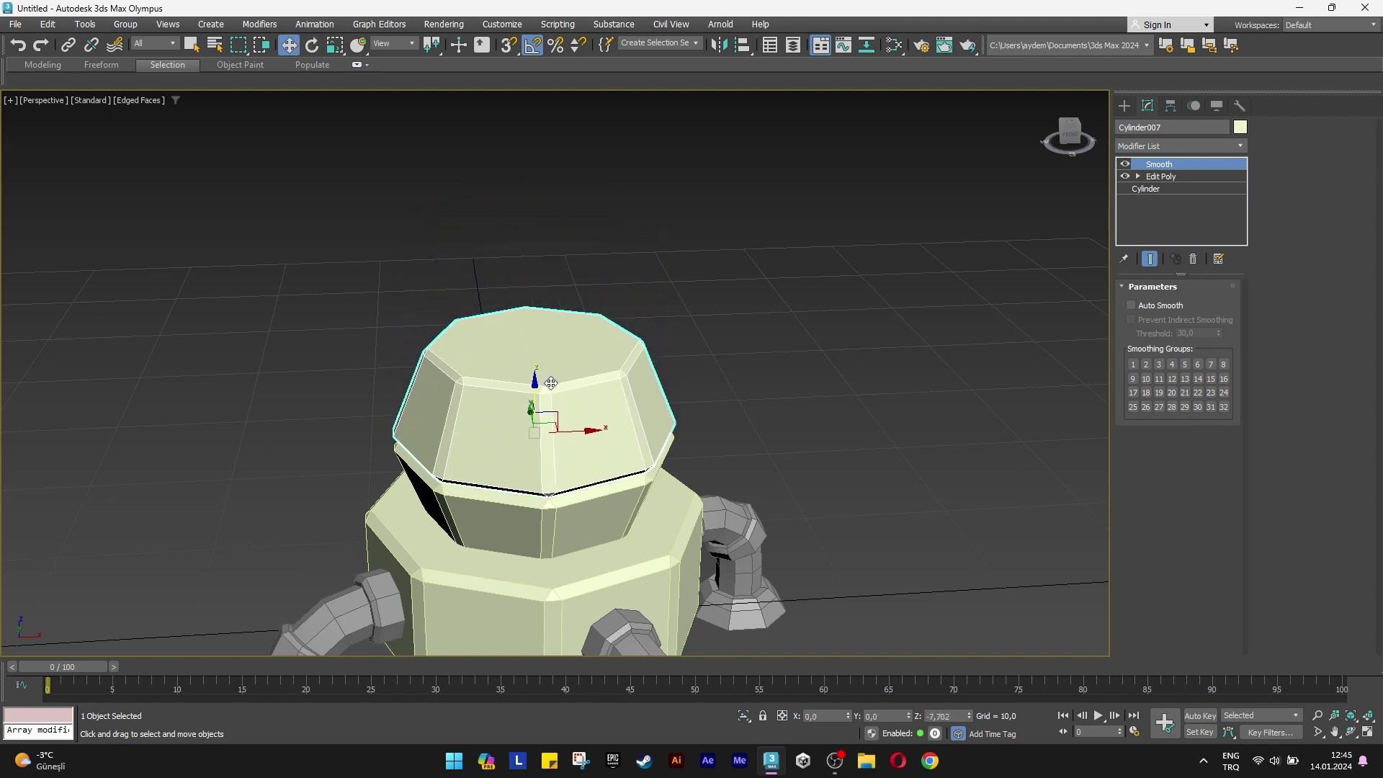
Shrink the top tier and raise it slightly into place.
{"action": "middle_click_drag", "start_coordinate": [551, 382], "coordinate": [533, 461], "text": "alt"}
{"action": "scroll", "coordinate": [529, 475], "scroll_direction": "up", "scroll_amount": 3}
{"action": "key", "text": "r"}
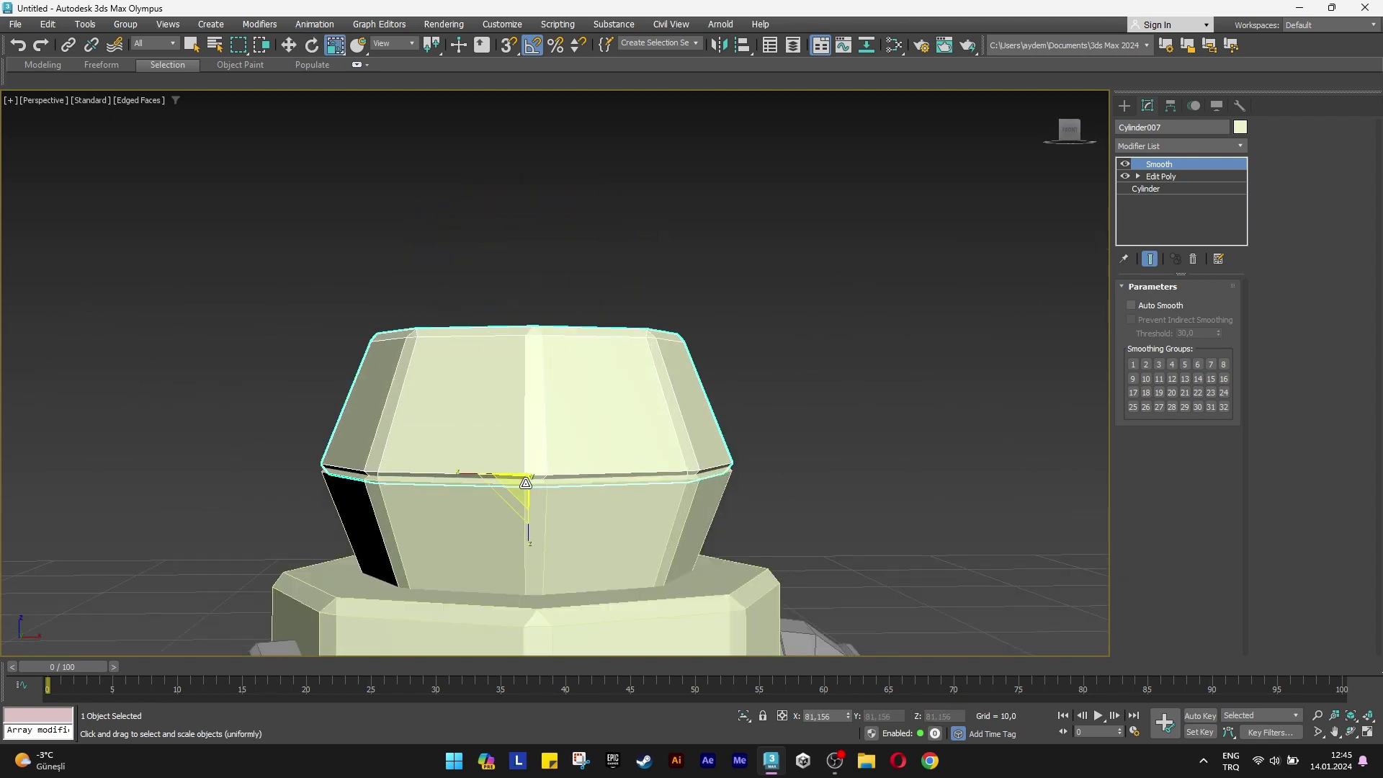
{"action": "left_click_drag", "start_coordinate": [525, 483], "coordinate": [531, 518]}
{"action": "key", "text": "w"}
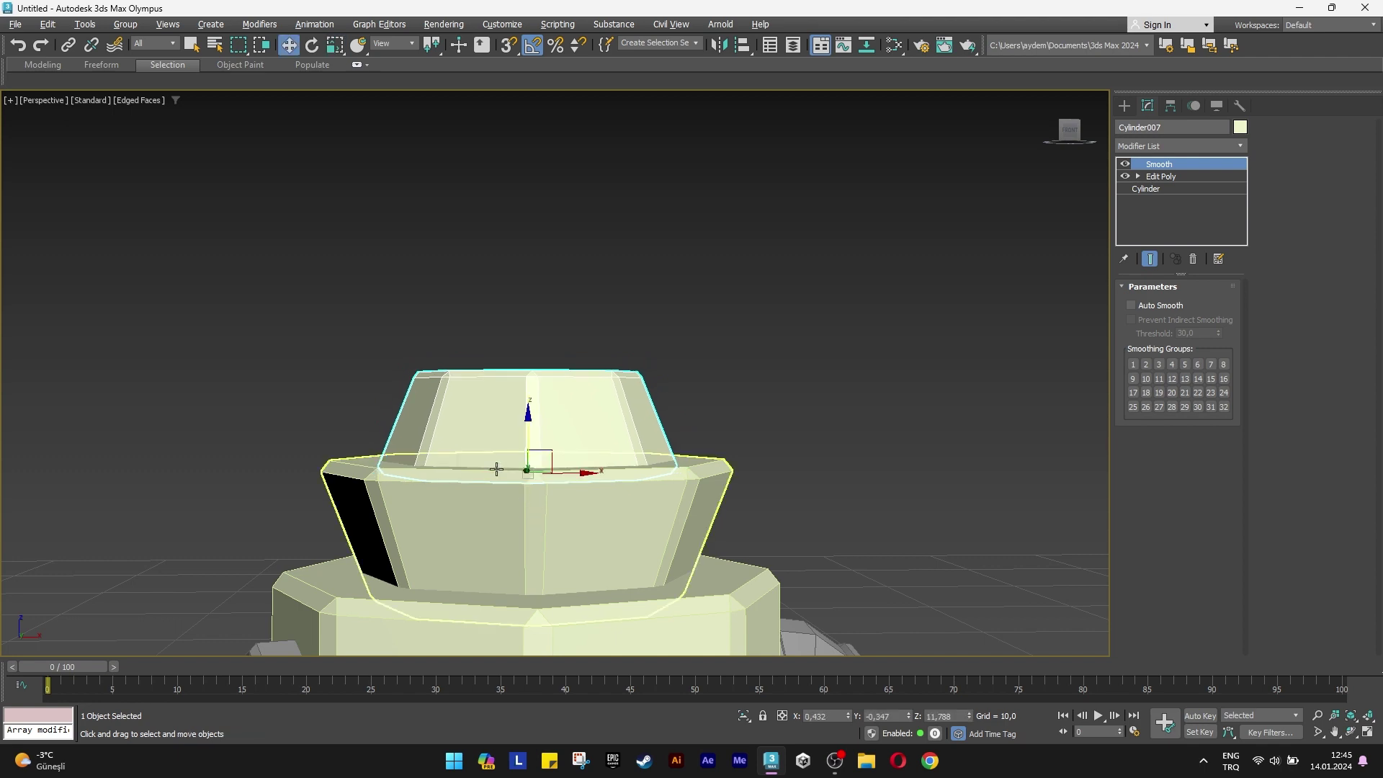
{"action": "middle_click_drag", "start_coordinate": [496, 469], "coordinate": [511, 447], "text": "alt"}
{"action": "key", "text": "r"}
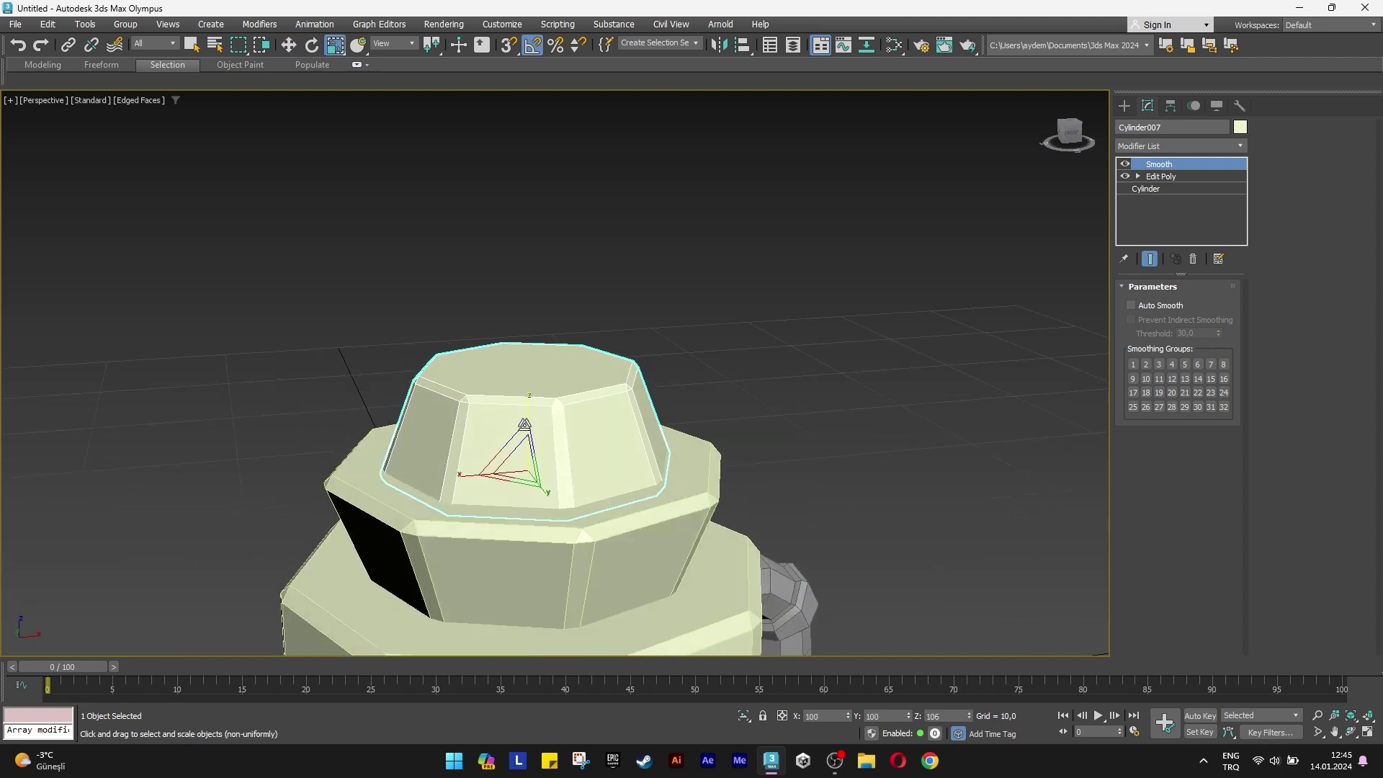
{"action": "key", "text": "w"}
{"action": "scroll", "coordinate": [525, 447], "scroll_direction": "up", "scroll_amount": 2}
{"action": "left_click_drag", "start_coordinate": [528, 437], "coordinate": [528, 434]}
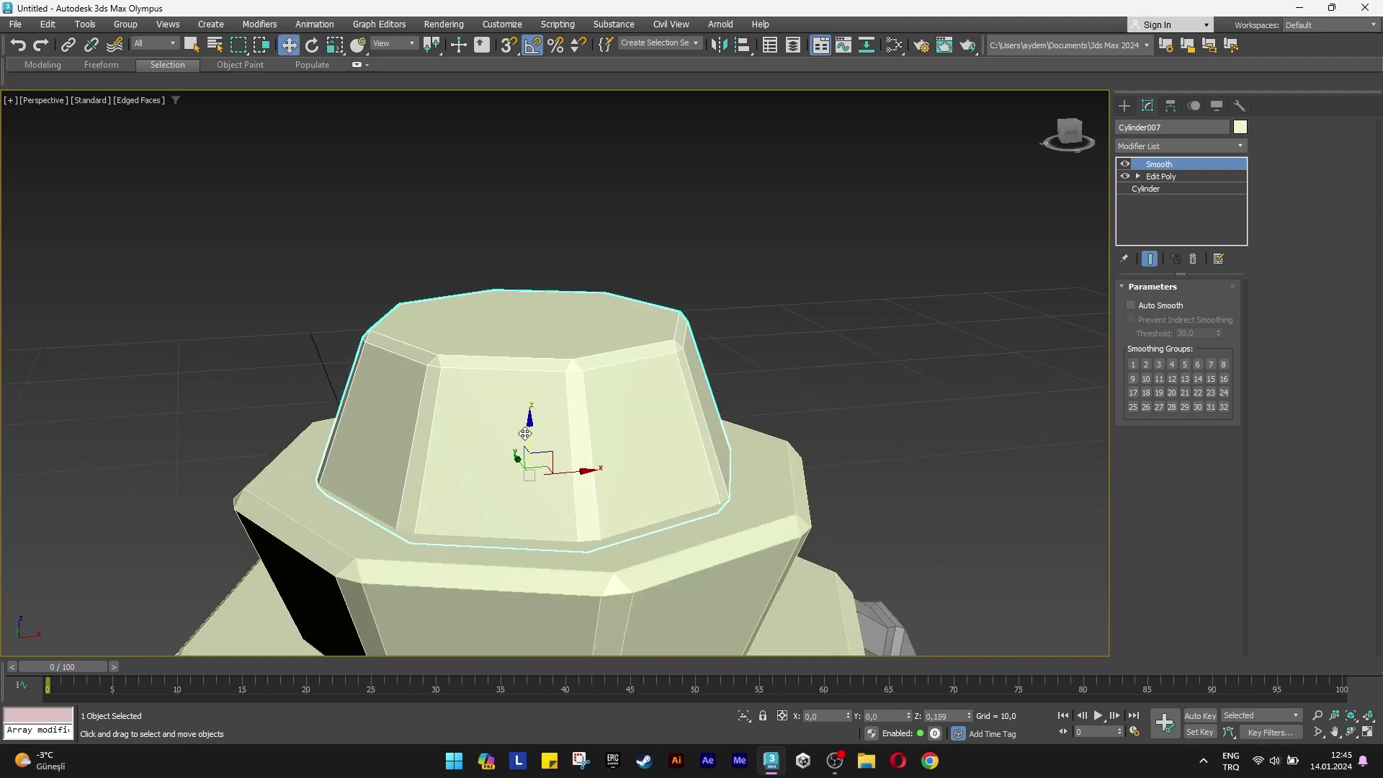
Enlarge the top tier slightly, then Shift-drag a copy of it upward.
{"action": "scroll", "coordinate": [511, 441], "scroll_direction": "down", "scroll_amount": 2}
{"action": "scroll", "coordinate": [497, 444], "scroll_direction": "down", "scroll_amount": 2}
{"action": "scroll", "coordinate": [478, 448], "scroll_direction": "down", "scroll_amount": 2}
{"action": "middle_click_drag", "start_coordinate": [478, 448], "coordinate": [534, 439], "text": "alt"}
{"action": "key", "text": "r"}
{"action": "left_click_drag", "start_coordinate": [534, 439], "coordinate": [533, 433]}
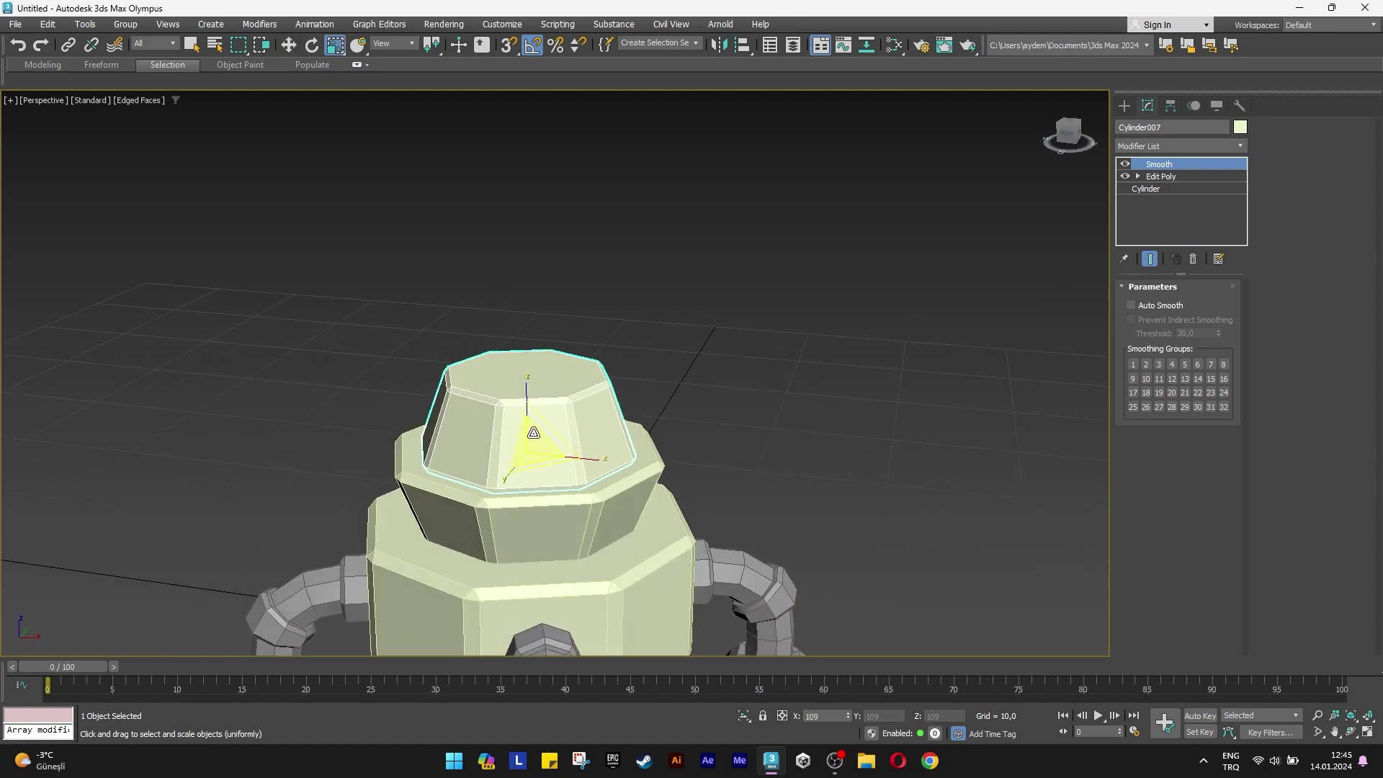
{"action": "key", "text": "w"}
{"action": "middle_click_drag", "start_coordinate": [531, 433], "coordinate": [531, 432], "text": "alt"}
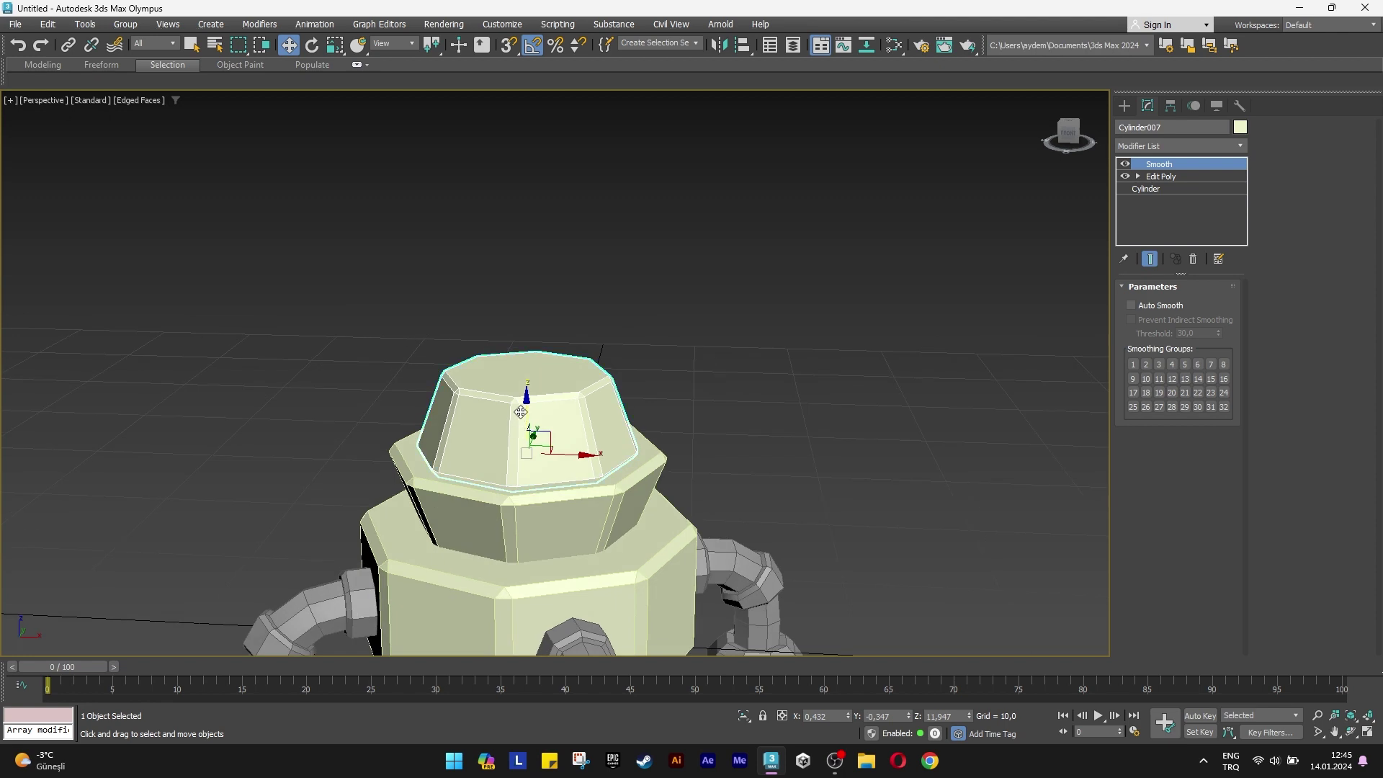
{"action": "left_click_drag", "start_coordinate": [531, 432], "coordinate": [524, 299], "text": "shift"}
Keep the copy and delete its Smooth and Edit Poly modifiers.
{"action": "left_click", "coordinate": [688, 433]}
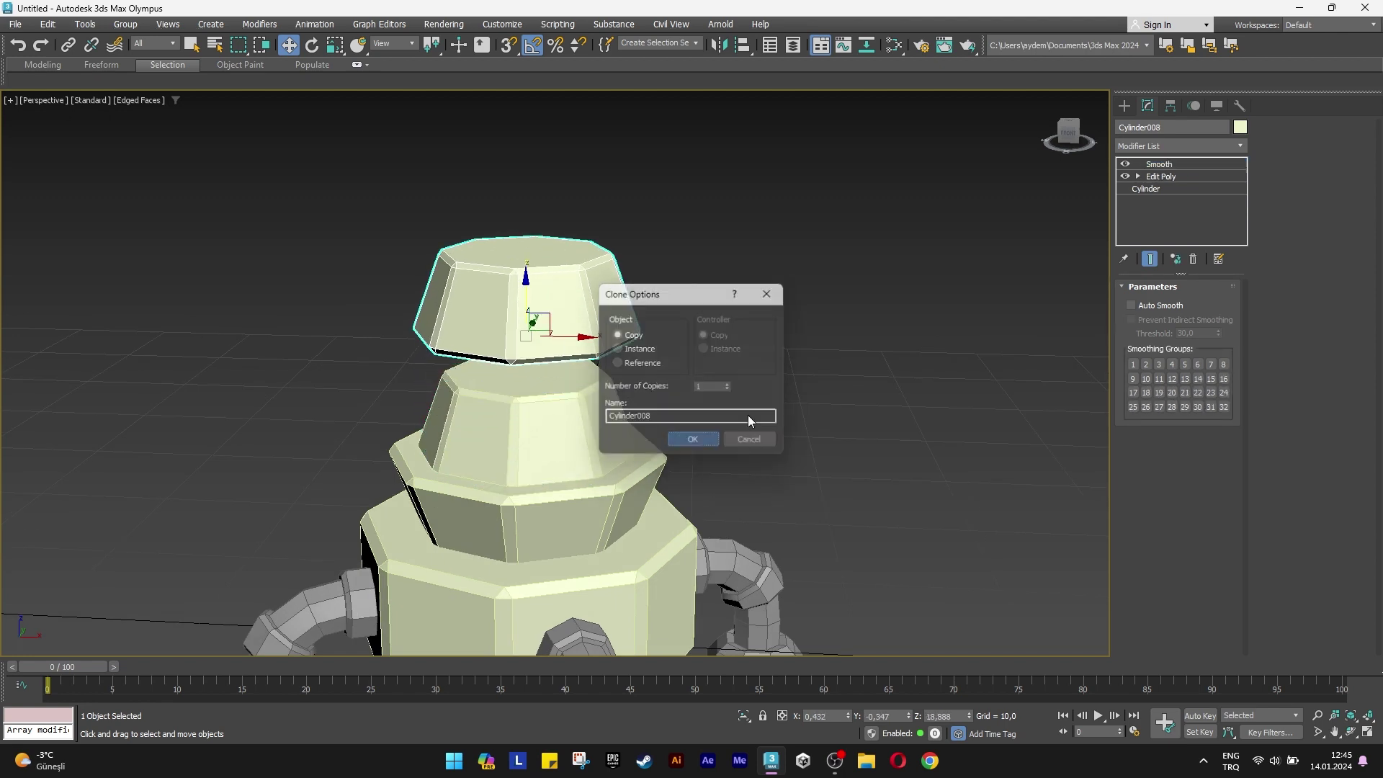
{"action": "right_click", "coordinate": [1173, 163]}
{"action": "left_click", "coordinate": [1185, 186]}
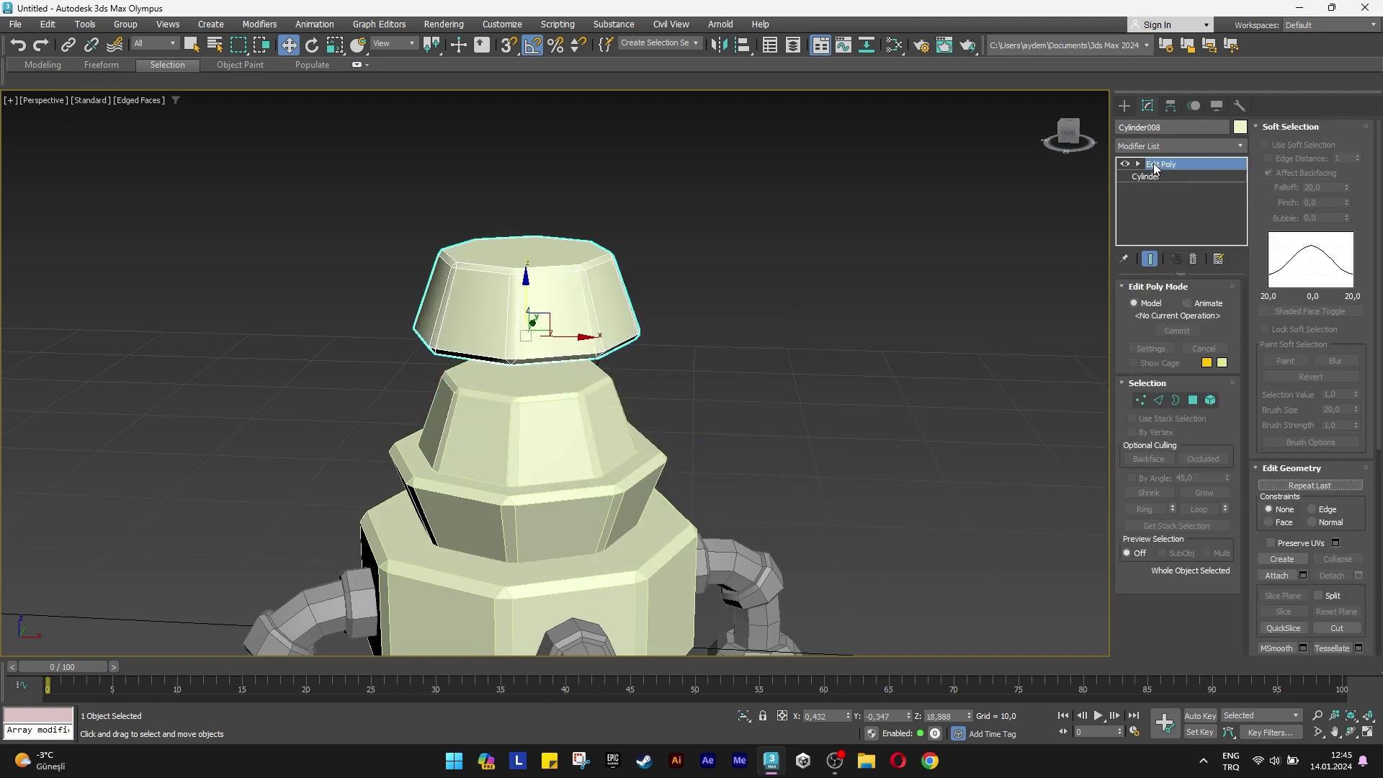
{"action": "right_click", "coordinate": [1152, 162]}
{"action": "left_click", "coordinate": [1173, 187]}
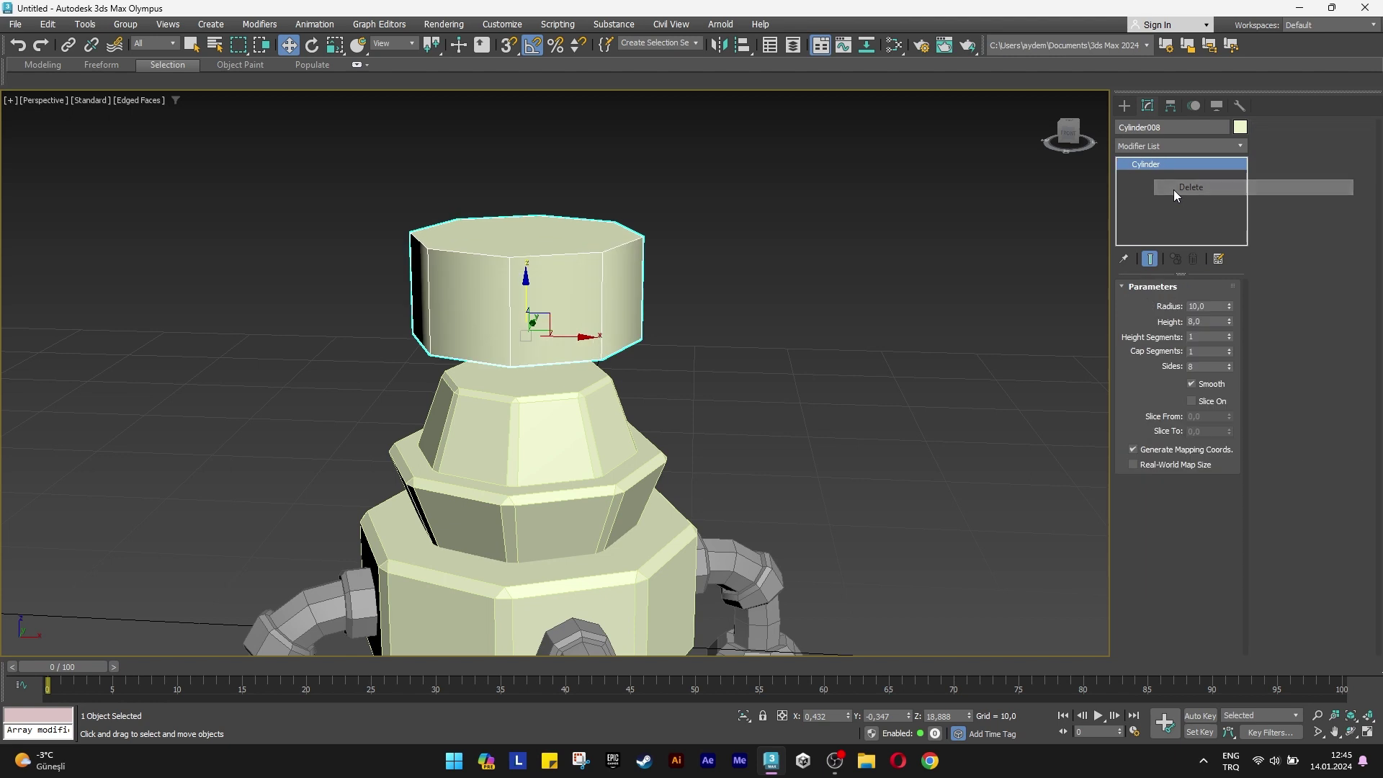
Make the post radius 3 and height 10, seat it on the top tier, and copy it upward.
{"action": "left_click", "coordinate": [1200, 306]}
{"action": "type", "text": "5"}
{"action": "key", "text": "Tab"}
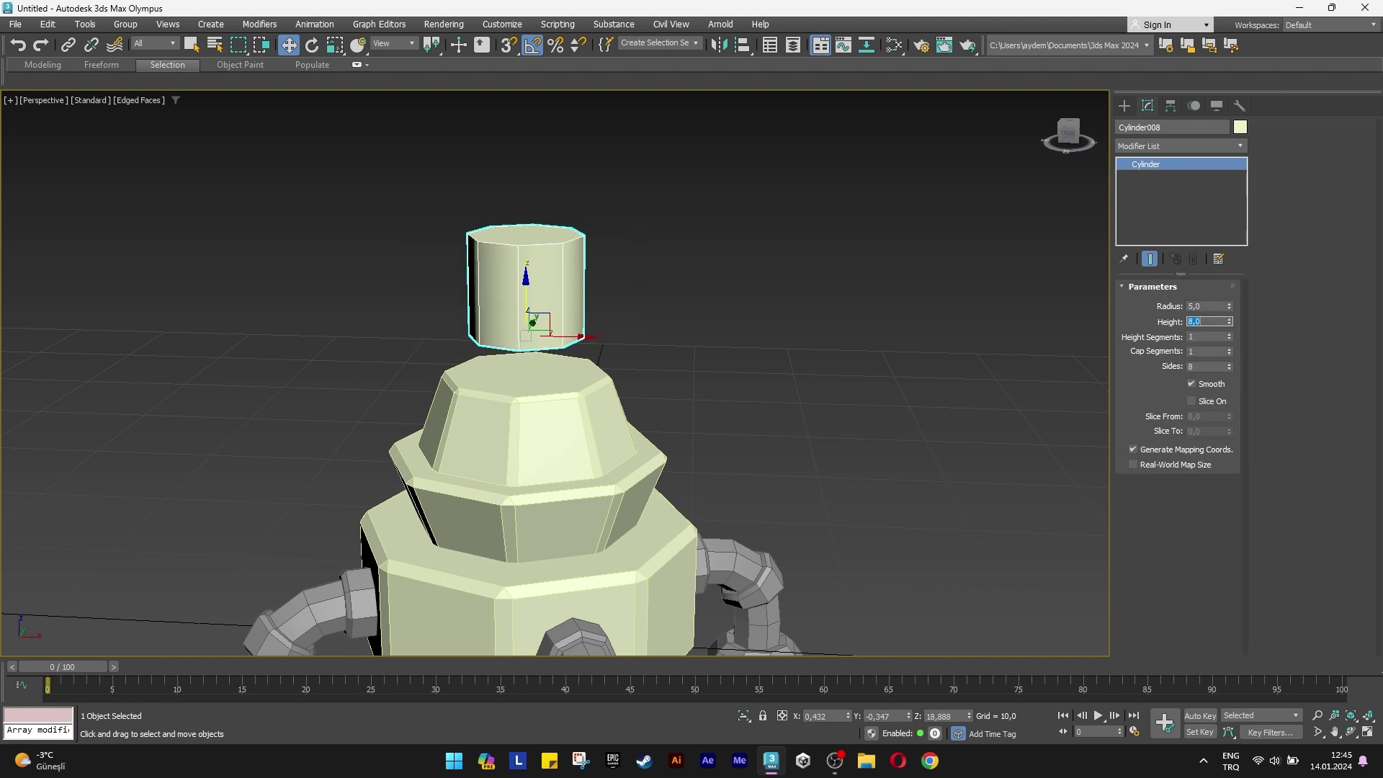
{"action": "type", "text": "10"}
{"action": "key", "text": "Tab"}
{"action": "middle_click_drag", "start_coordinate": [634, 310], "coordinate": [661, 306], "text": "alt"}
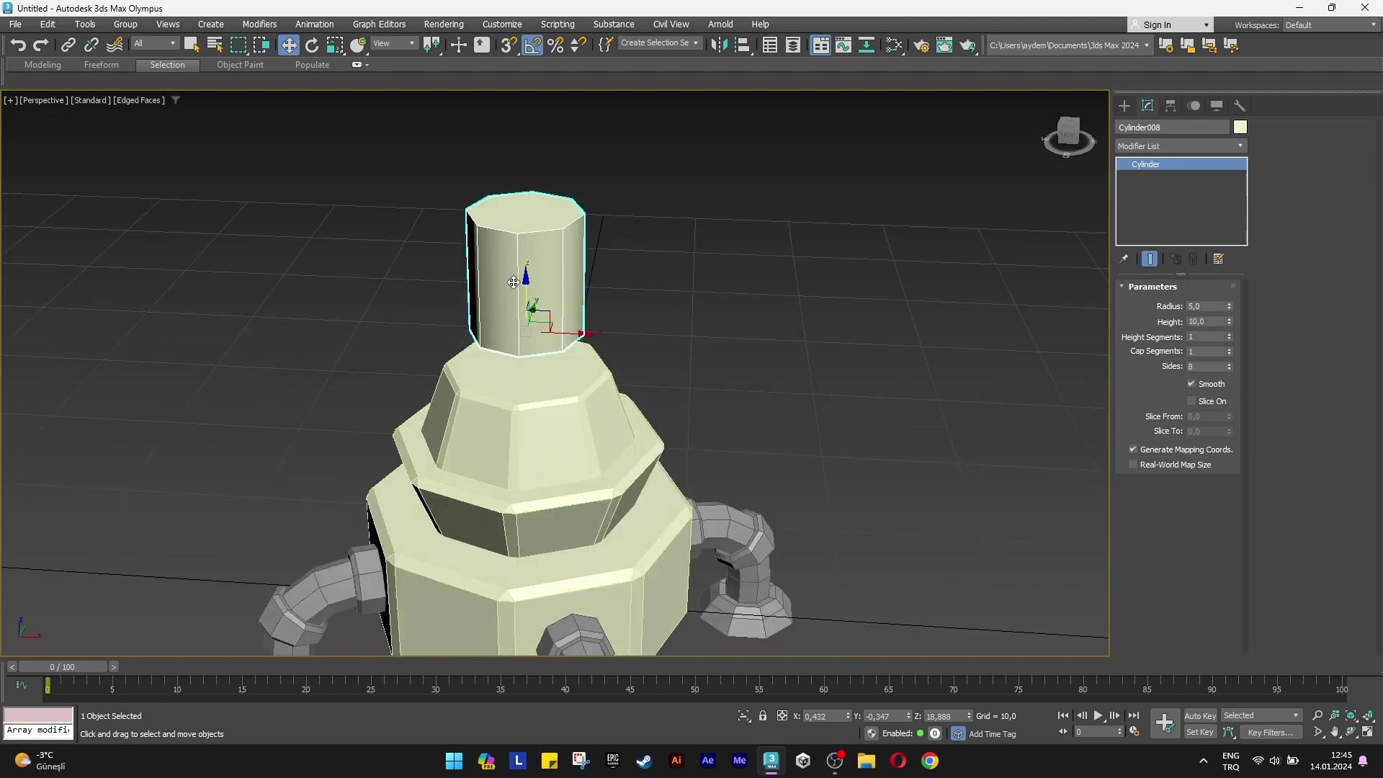
{"action": "left_click_drag", "start_coordinate": [528, 282], "coordinate": [528, 327]}
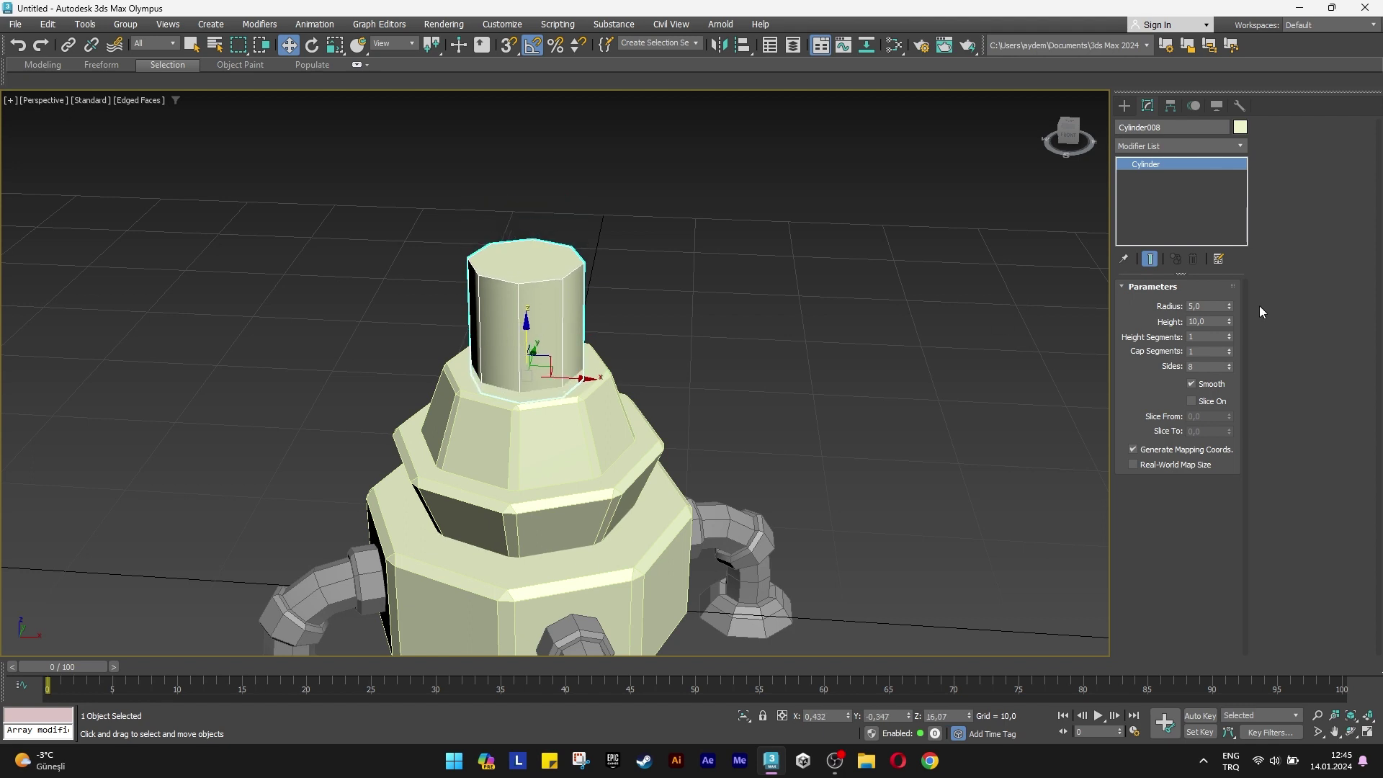
{"action": "type", "text": "3"}
{"action": "key", "text": "Return"}
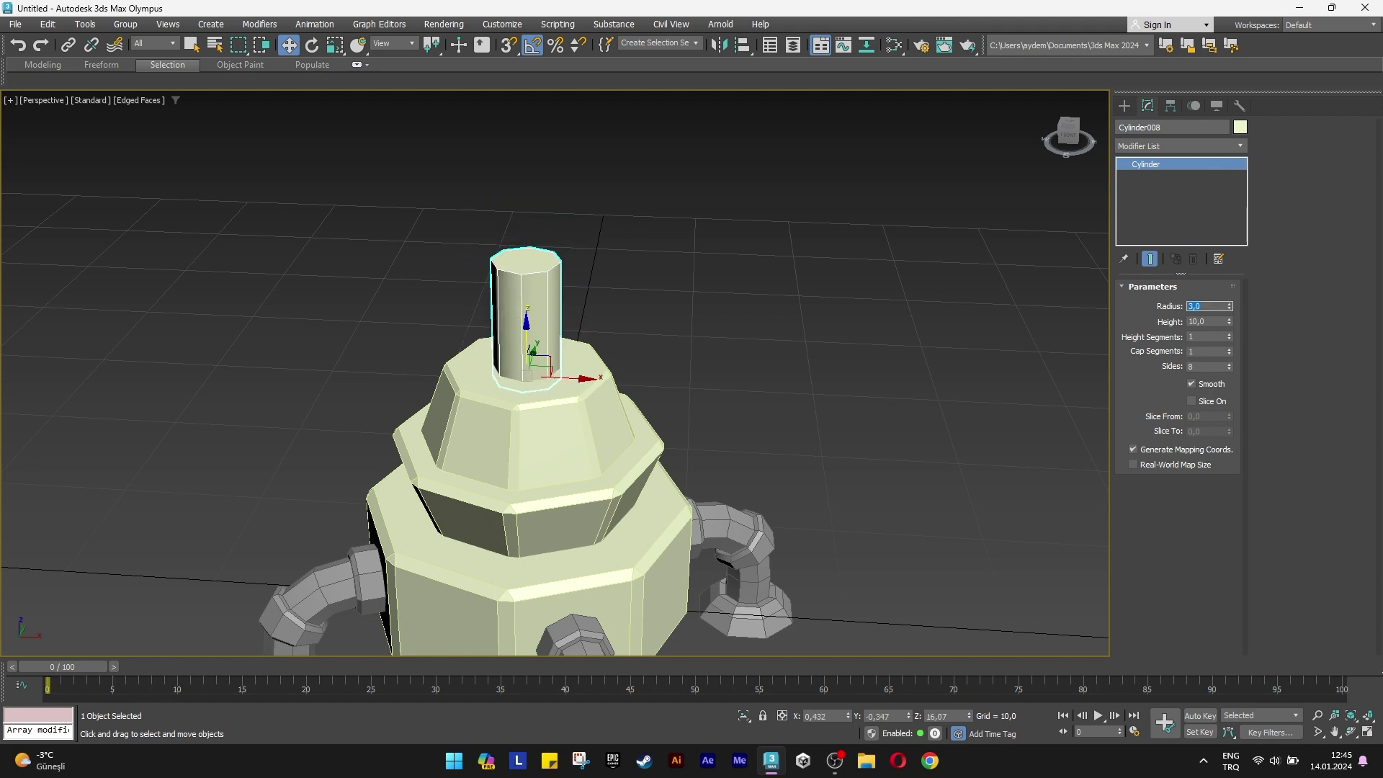
{"action": "middle_click_drag", "start_coordinate": [521, 310], "coordinate": [584, 385], "text": "alt"}
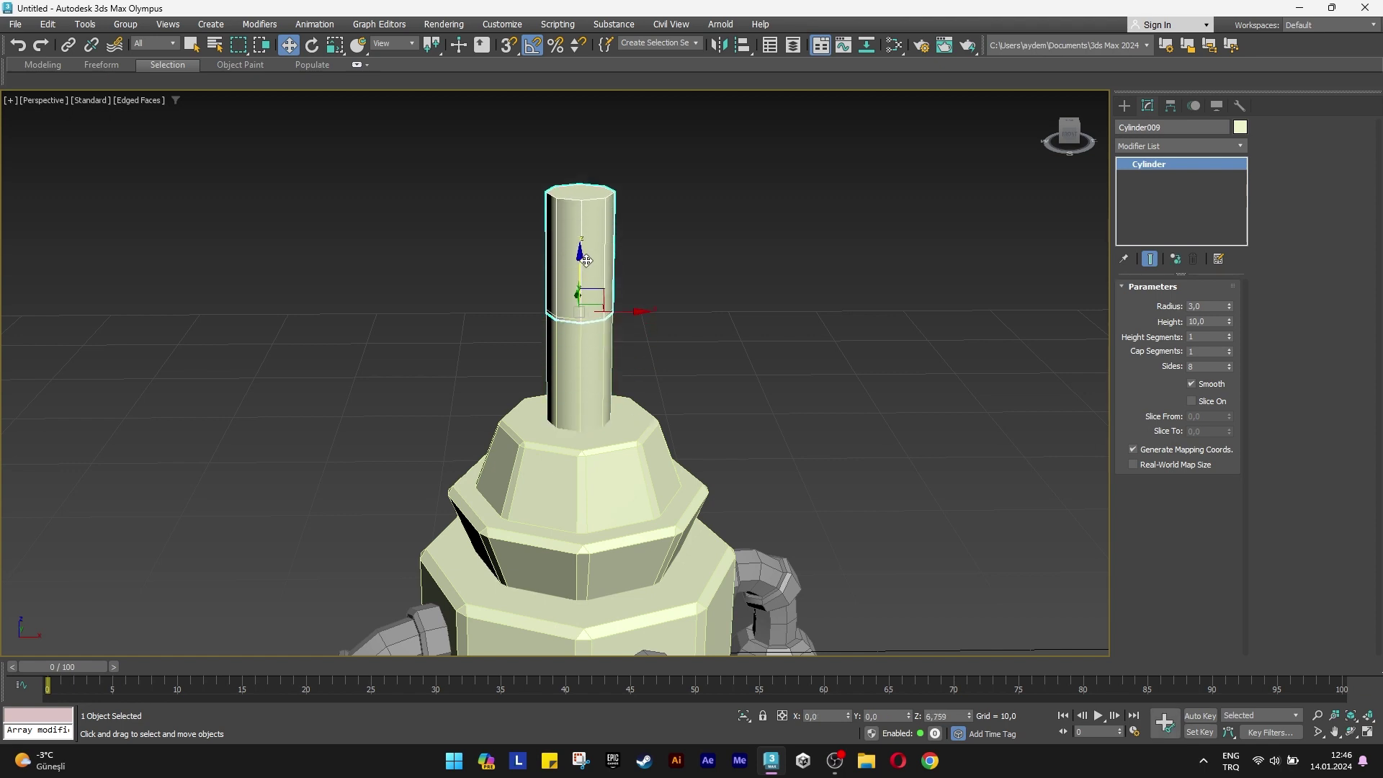
{"action": "left_click_drag", "start_coordinate": [581, 369], "coordinate": [581, 216], "text": "shift"}
Confirm the post copy and rotate it onto its side.
{"action": "left_click", "coordinate": [691, 436]}
{"action": "middle_click_drag", "start_coordinate": [645, 348], "coordinate": [633, 384]}
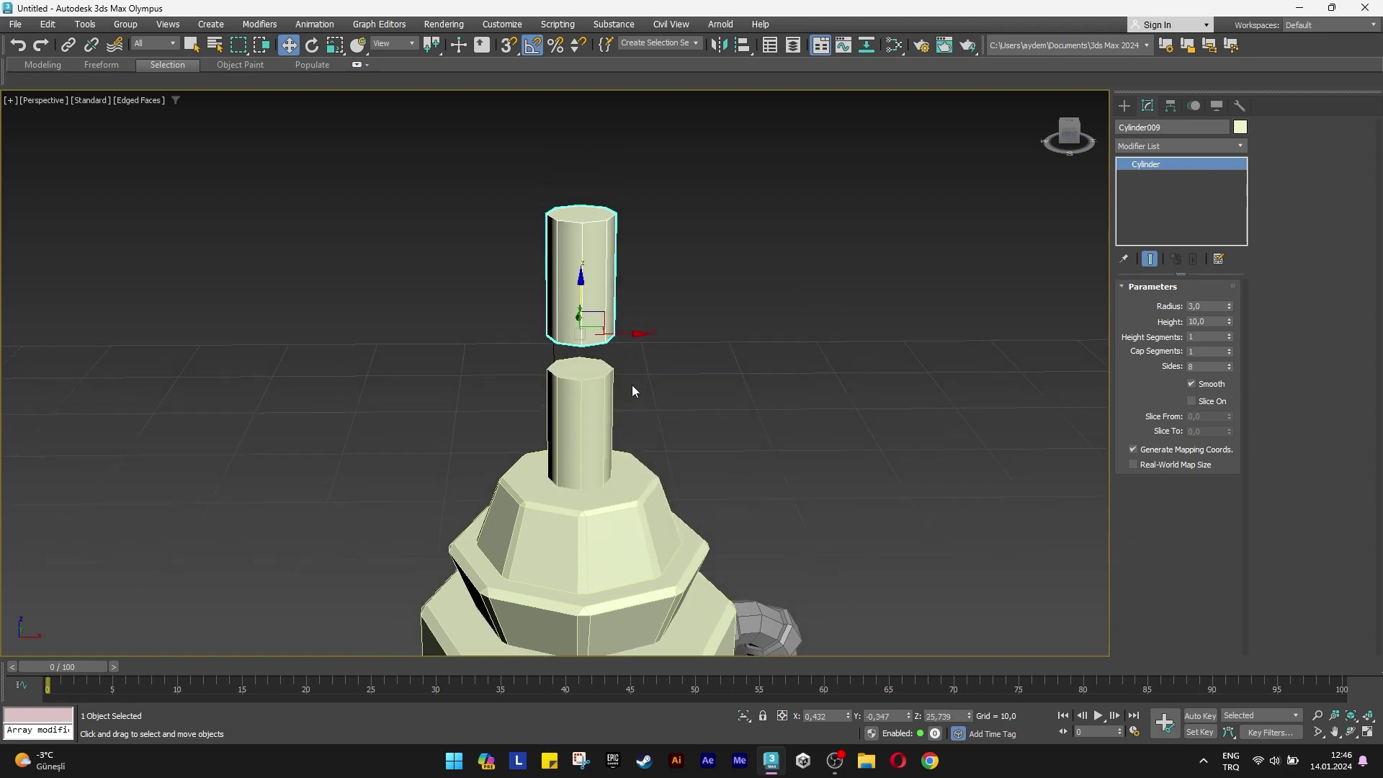
{"action": "key", "text": "e"}
{"action": "mouse_move", "coordinate": [606, 285]}
{"action": "left_mouse_down"}
{"action": "mouse_move", "coordinate": [534, 294]}
{"action": "mouse_move", "coordinate": [531, 312]}
{"action": "left_mouse_up"}
{"action": "key", "text": "w"}
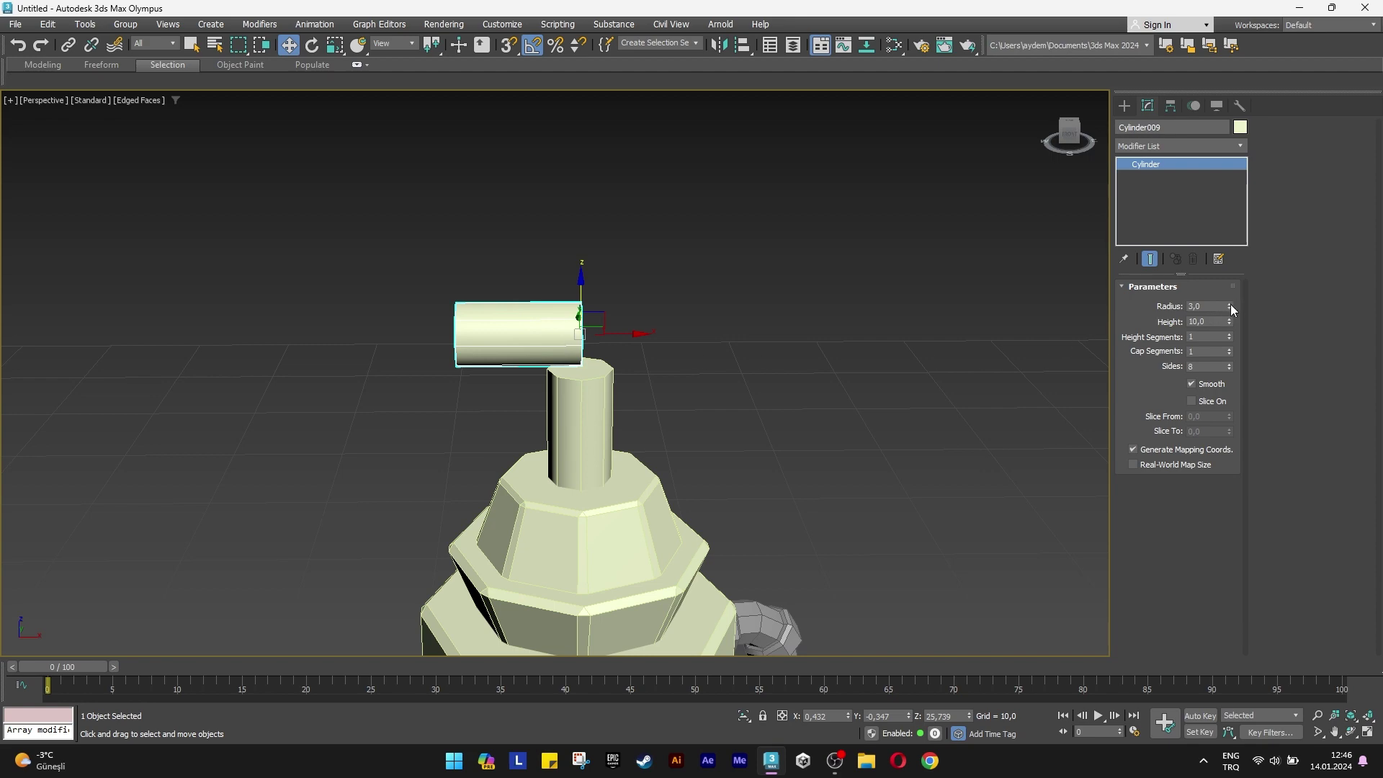
Set the copied cylinder's radius to 10.
{"action": "left_click_drag", "start_coordinate": [1230, 306], "coordinate": [1217, 196]}
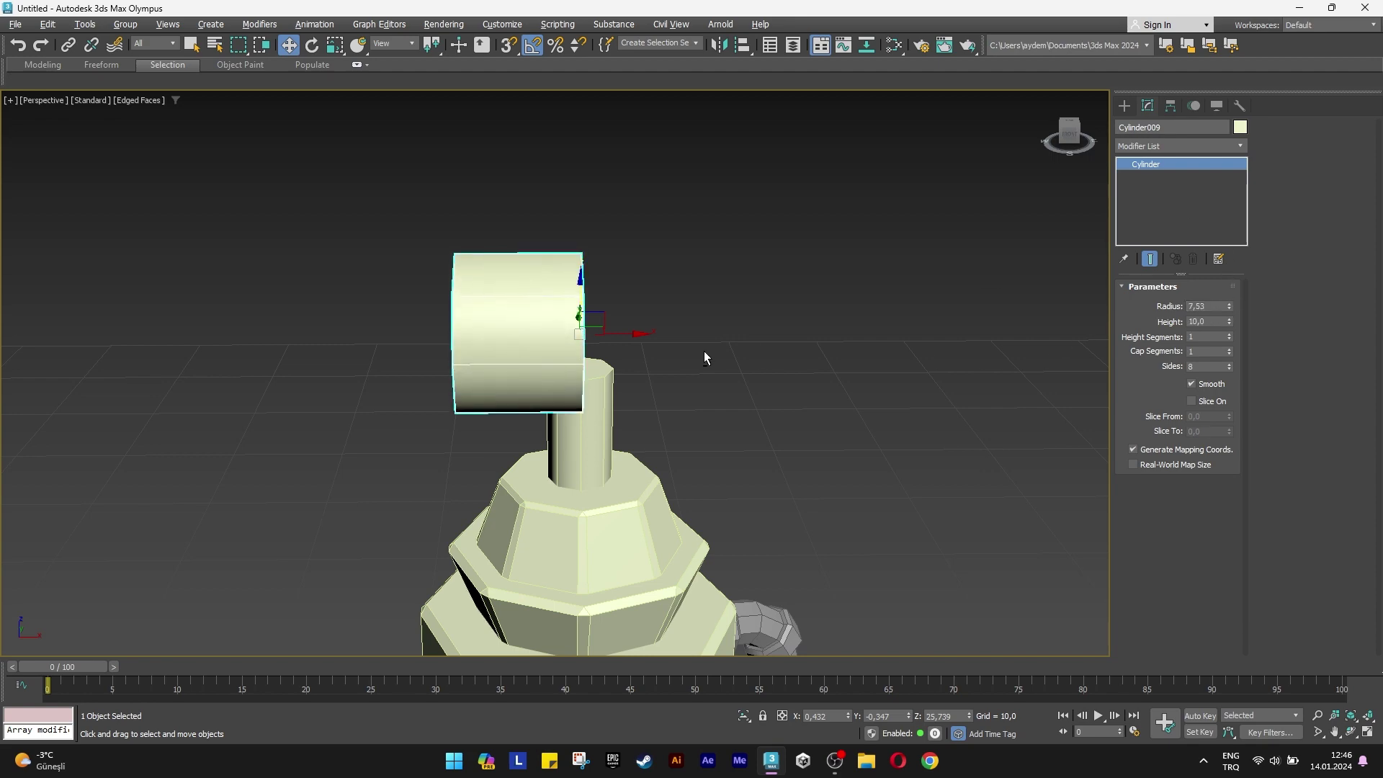
{"action": "middle_click_drag", "start_coordinate": [703, 352], "coordinate": [1049, 349], "text": "alt"}
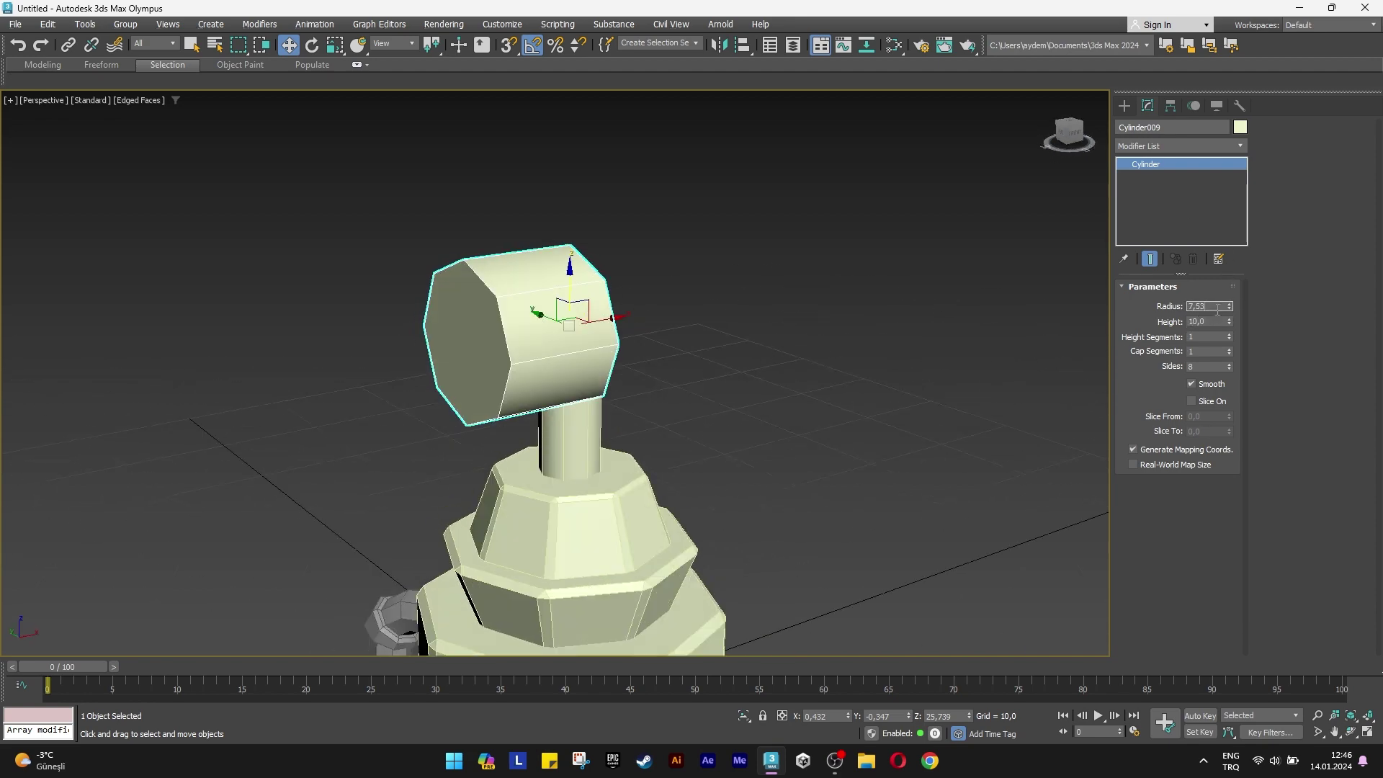
{"action": "type", "text": "10"}
{"action": "key", "text": "Return"}
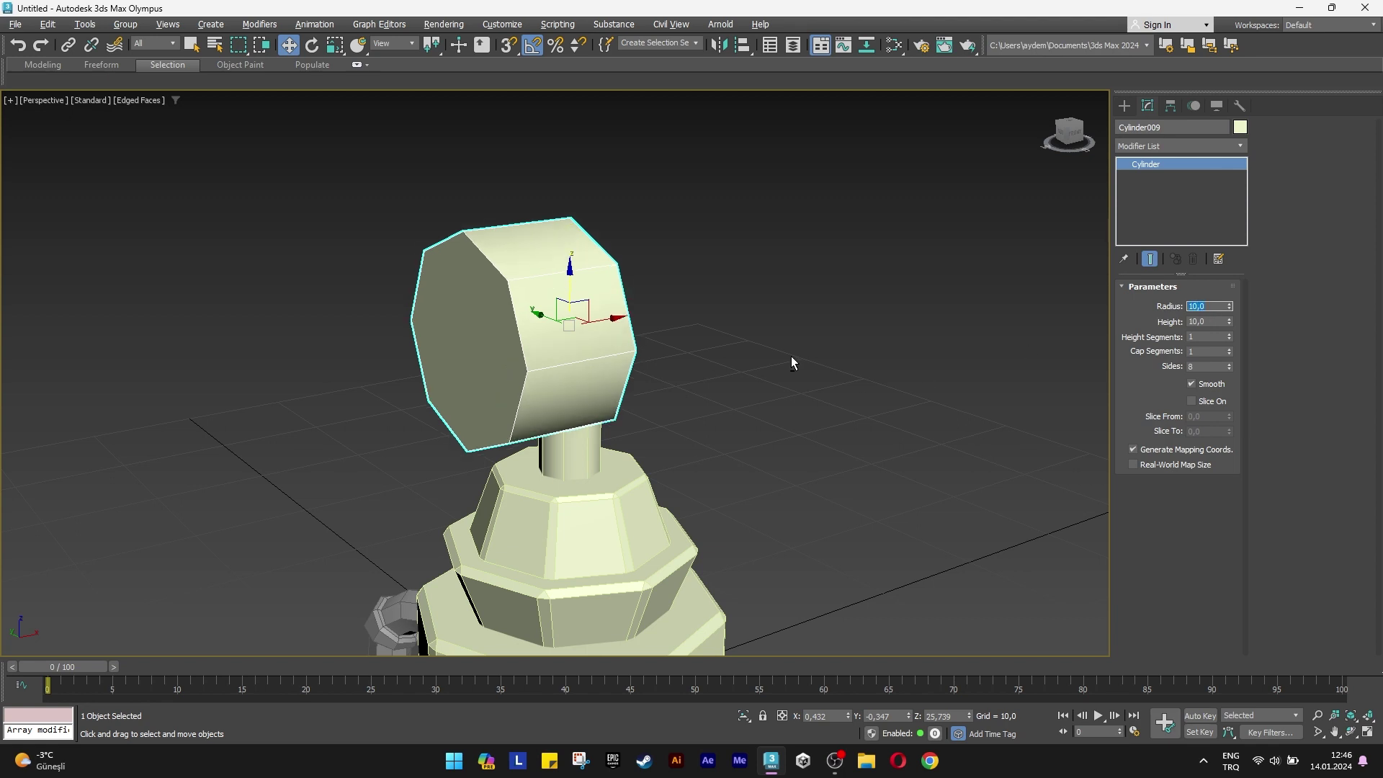
Shift the housing over the post and set its height to 13.
{"action": "middle_click_drag", "start_coordinate": [791, 356], "coordinate": [659, 327], "text": "alt"}
{"action": "mouse_move", "coordinate": [621, 330]}
{"action": "left_mouse_down"}
{"action": "mouse_move", "coordinate": [683, 332]}
{"action": "mouse_move", "coordinate": [638, 264]}
{"action": "mouse_move", "coordinate": [664, 296]}
{"action": "left_mouse_up"}
{"action": "middle_click_drag", "start_coordinate": [665, 297], "coordinate": [533, 374], "text": "alt"}
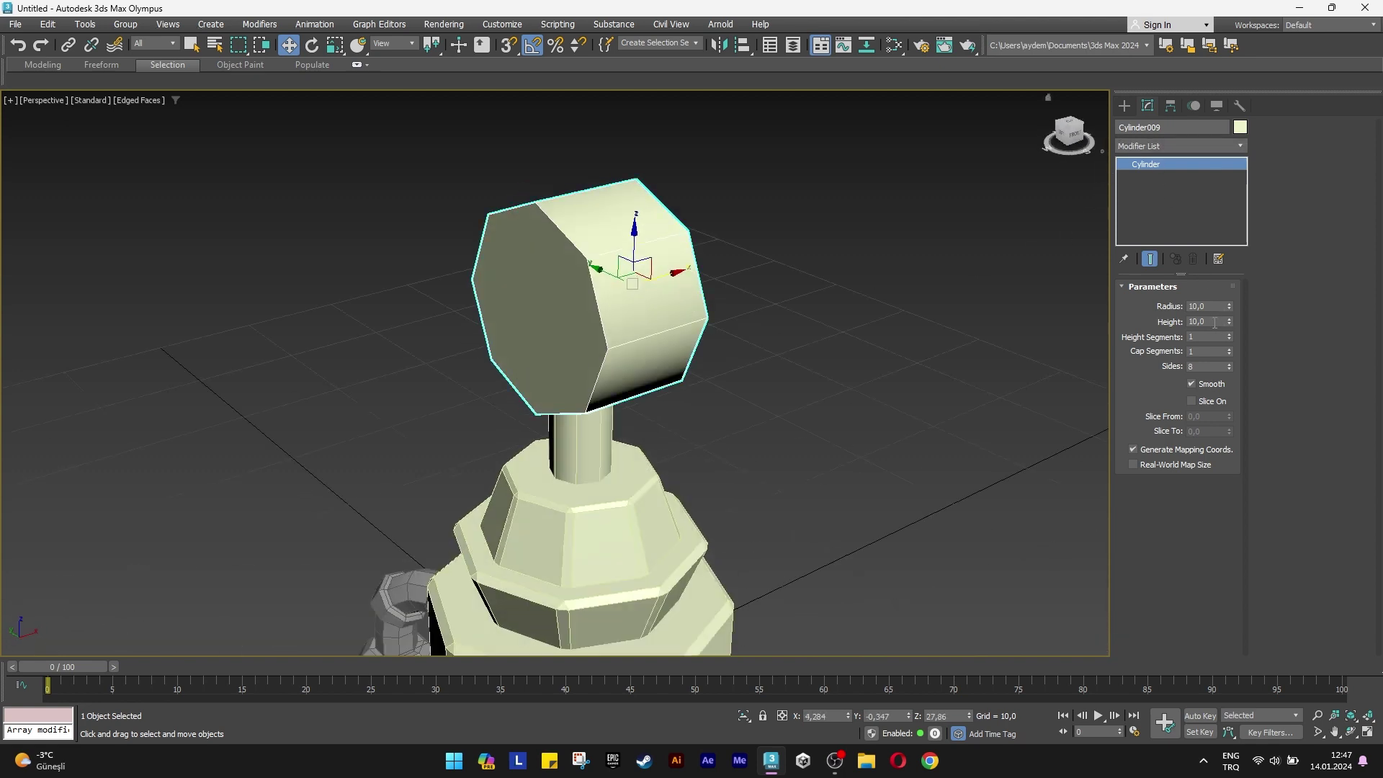
{"action": "type", "text": "13"}
{"action": "key", "text": "Return"}
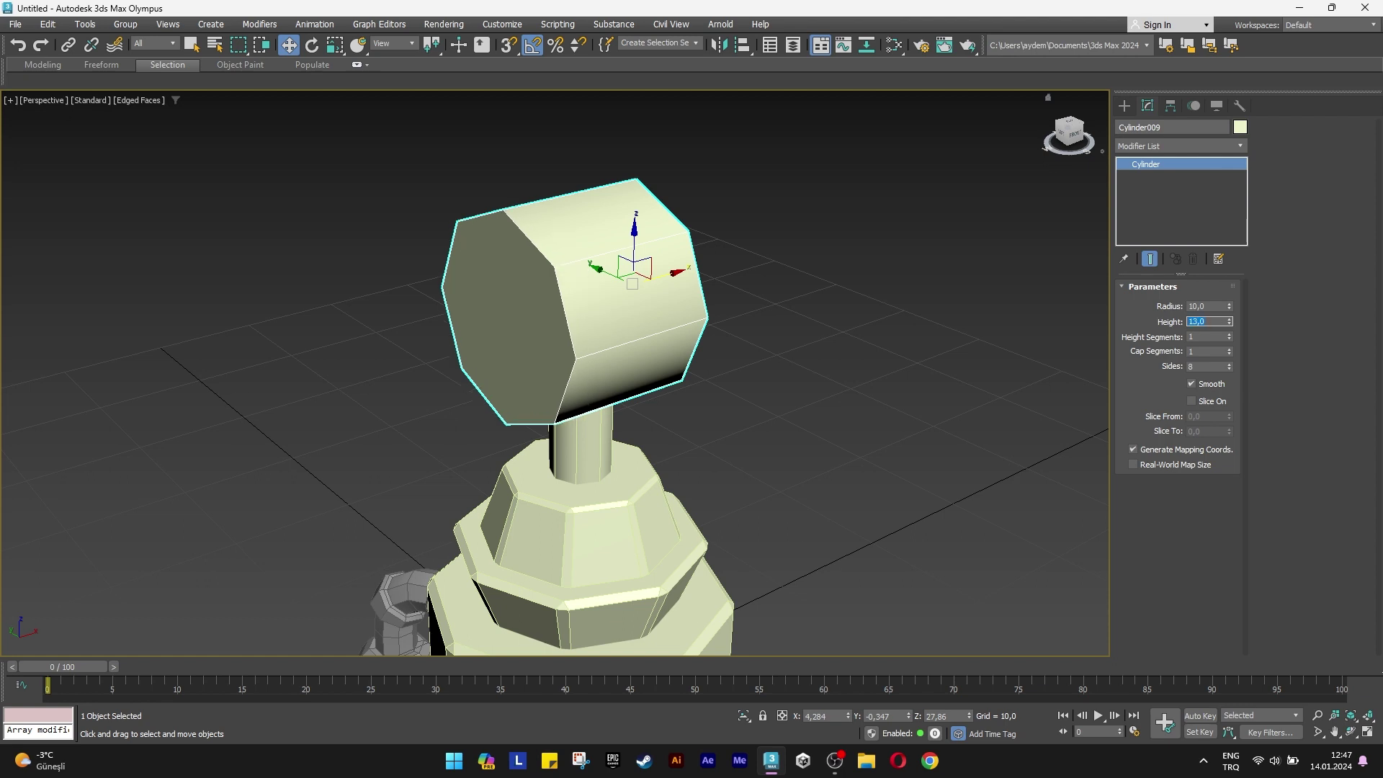
{"action": "left_click", "coordinate": [1142, 146]}
Add Edit Poly to the housing and select its front cap polygon.
{"action": "type", "text": "e"}
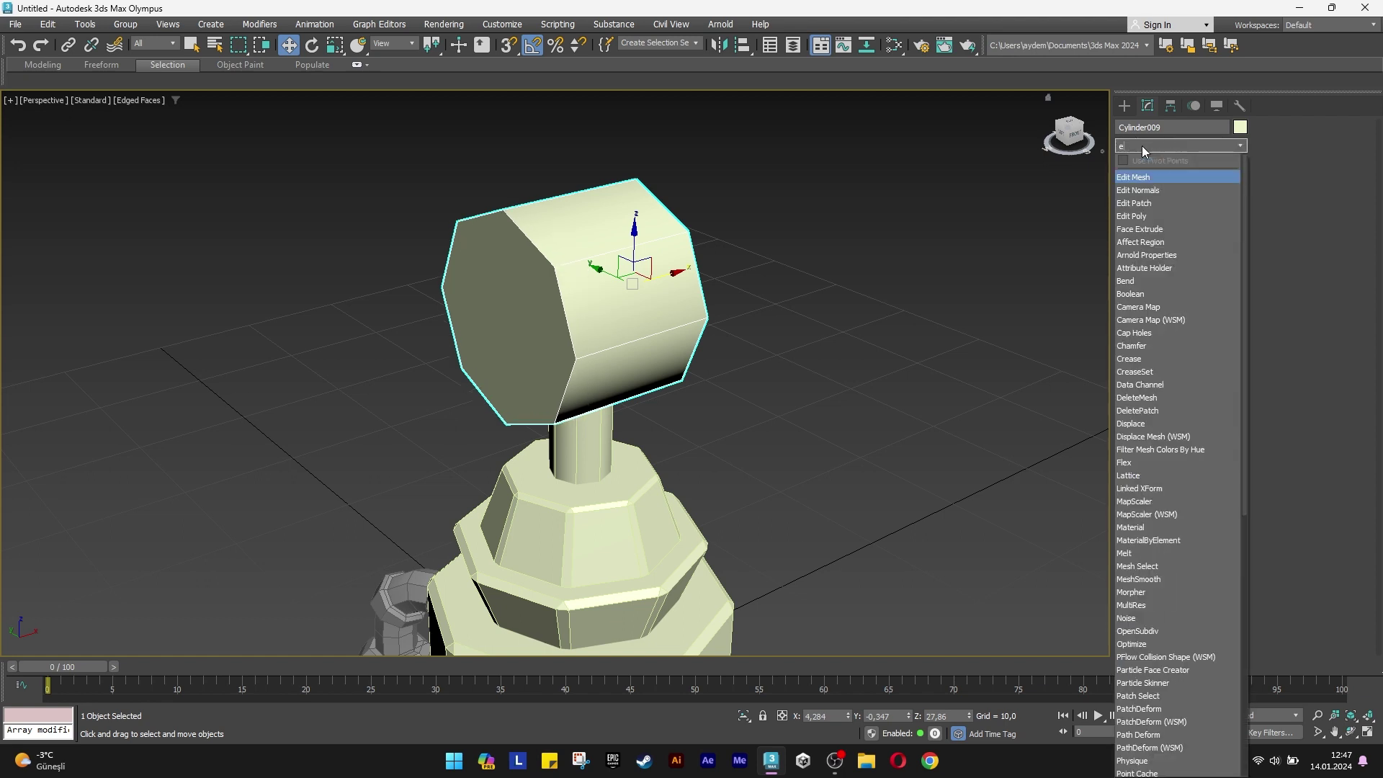
{"action": "left_click", "coordinate": [1148, 215]}
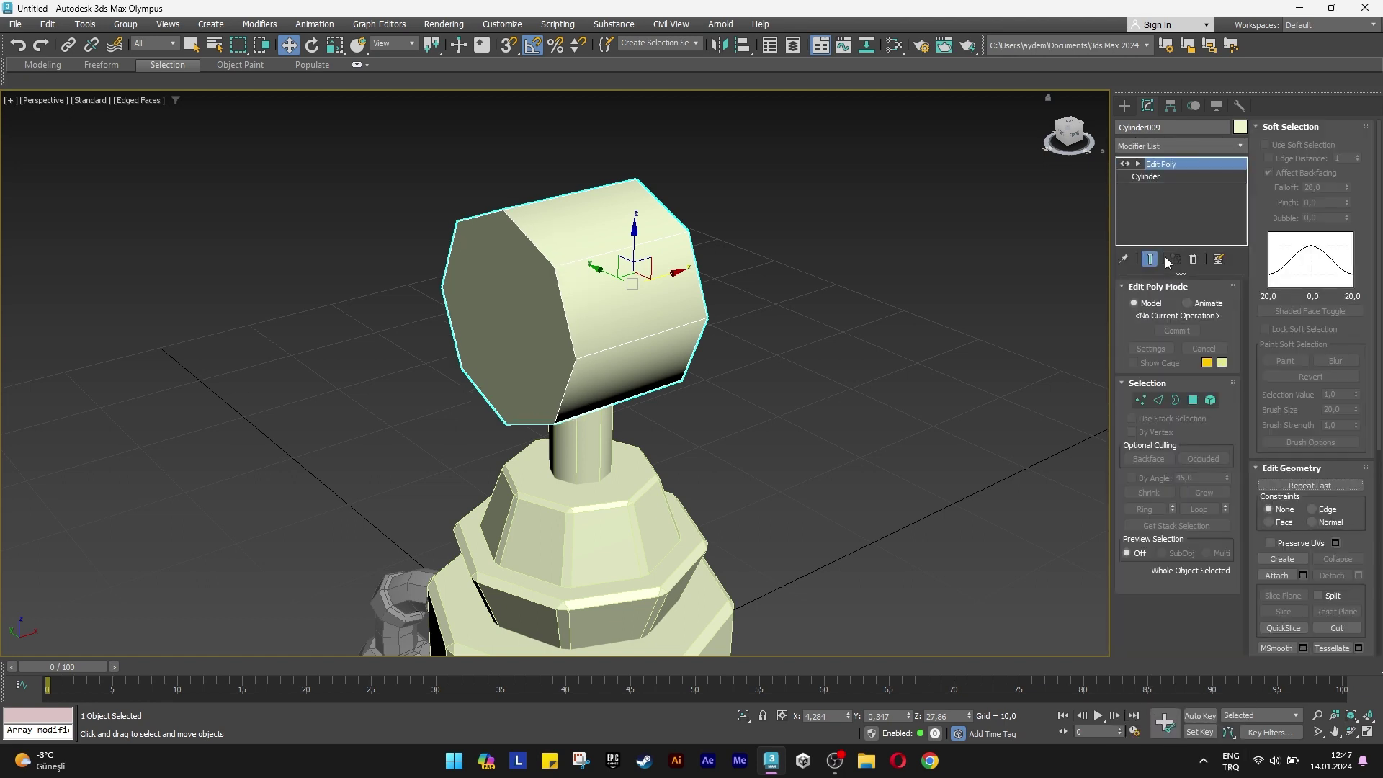
{"action": "left_click", "coordinate": [1193, 400]}
{"action": "middle_click_drag", "start_coordinate": [884, 351], "coordinate": [982, 358]}
{"action": "left_click", "coordinate": [635, 324]}
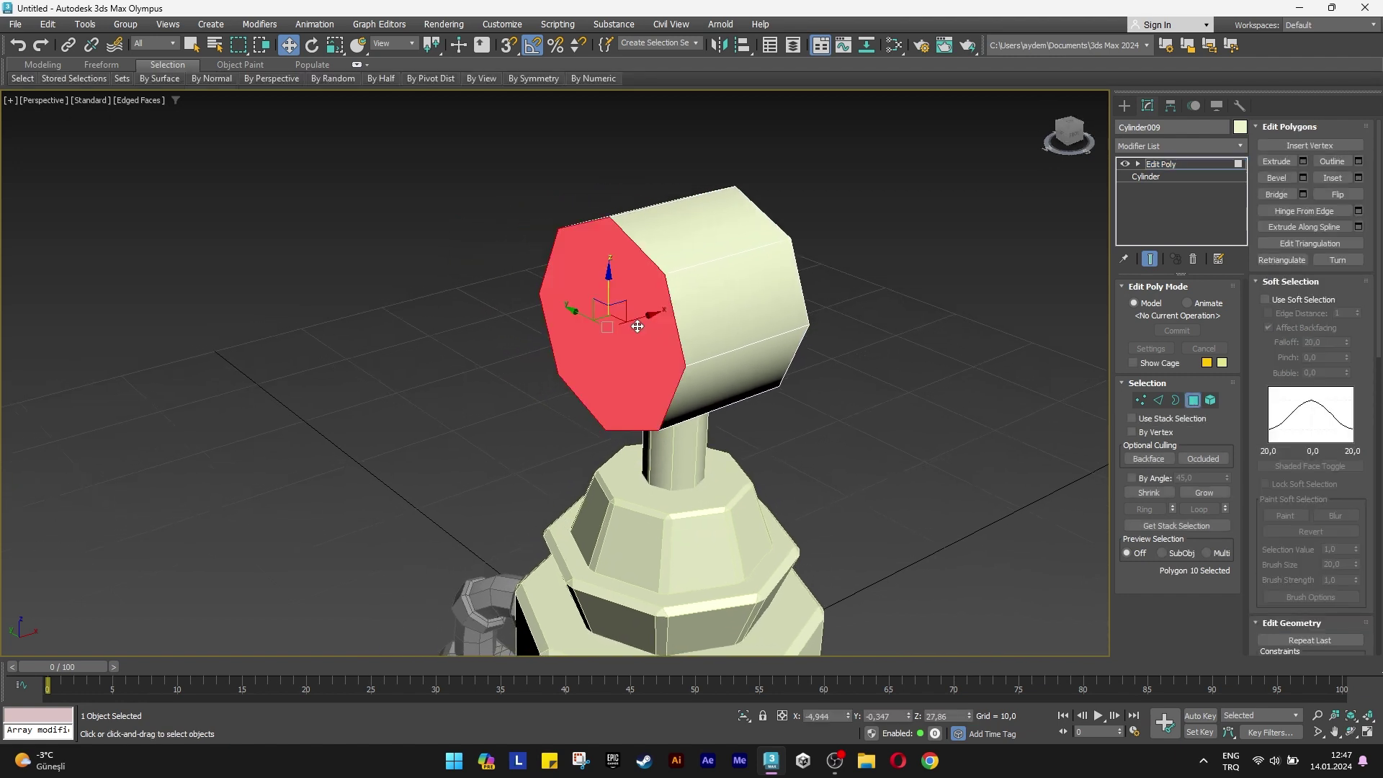
Inset the front face by 1 and extrude it by 3.
{"action": "left_click", "coordinate": [1359, 177]}
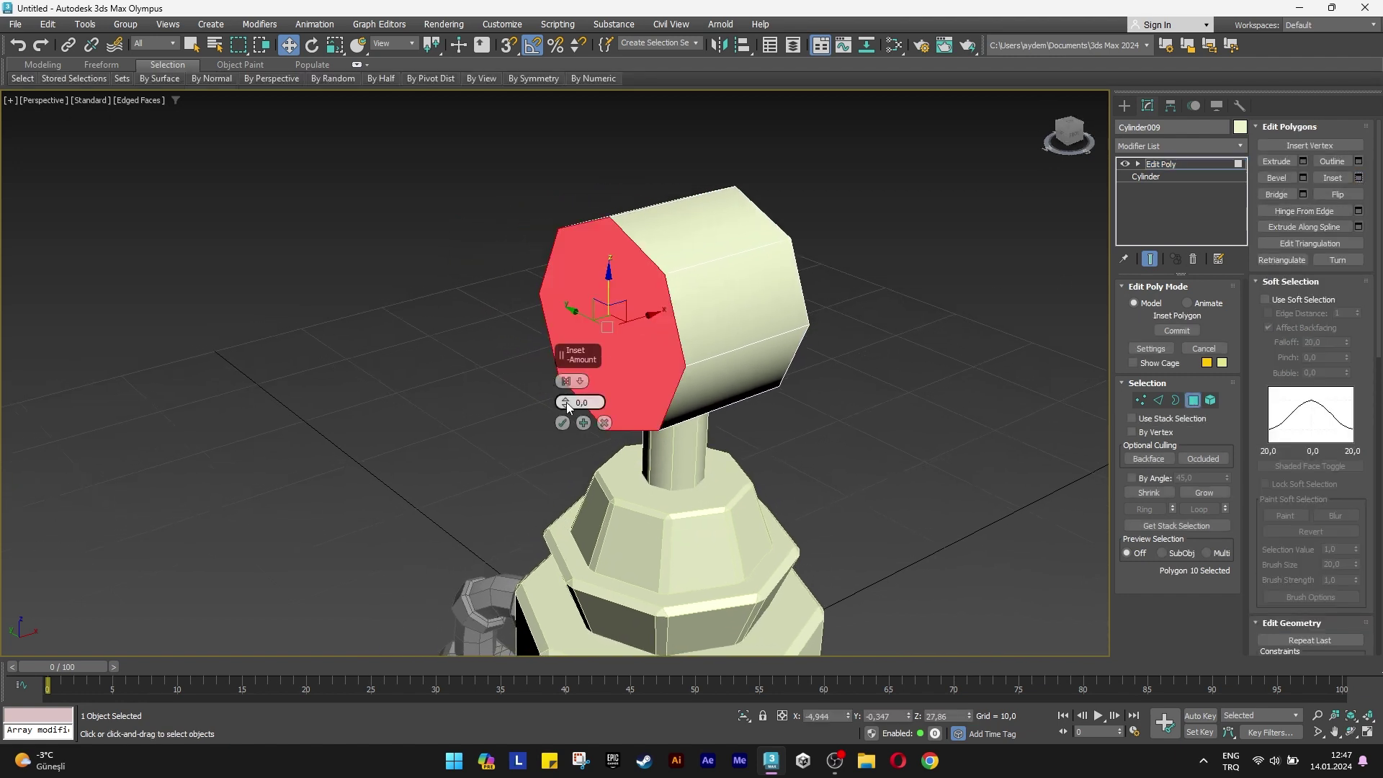
{"action": "type", "text": "1"}
{"action": "key", "text": "Return"}
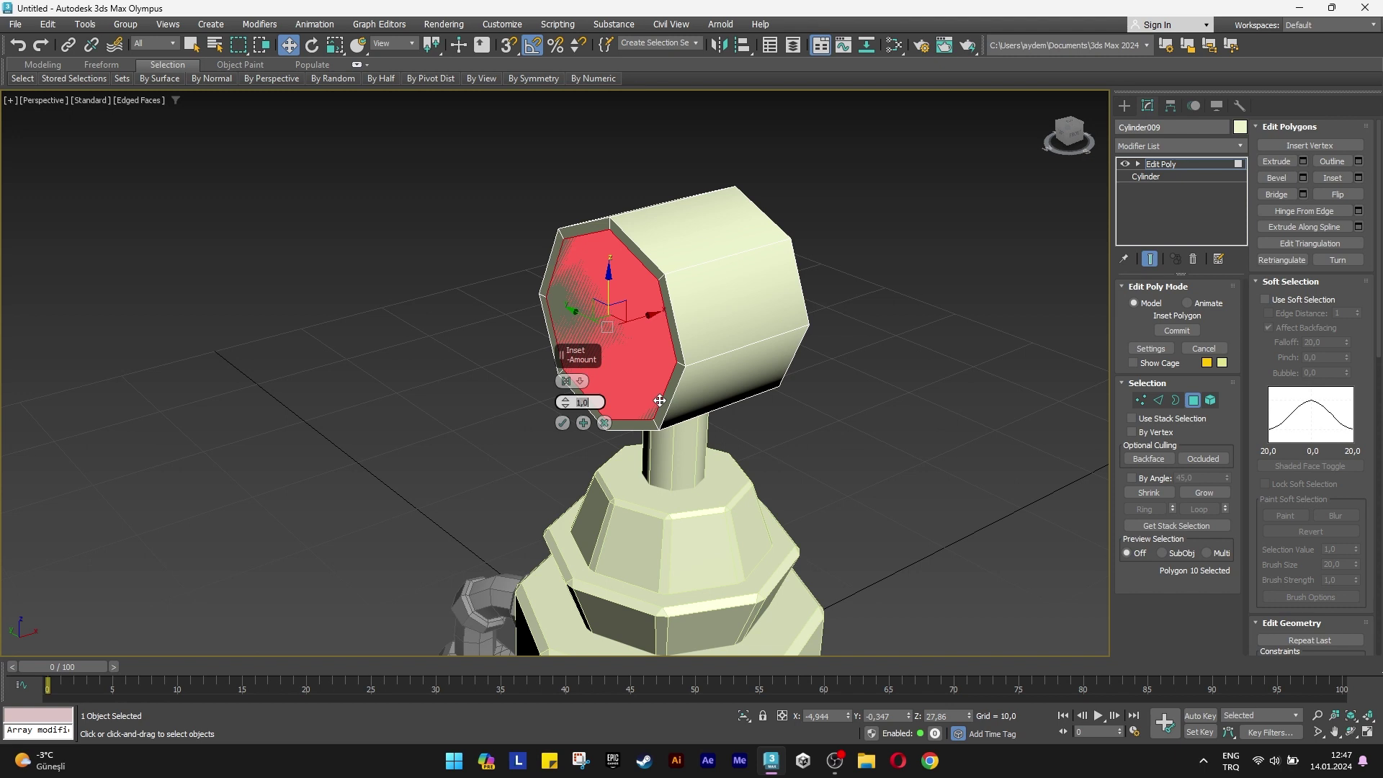
{"action": "left_click", "coordinate": [561, 424]}
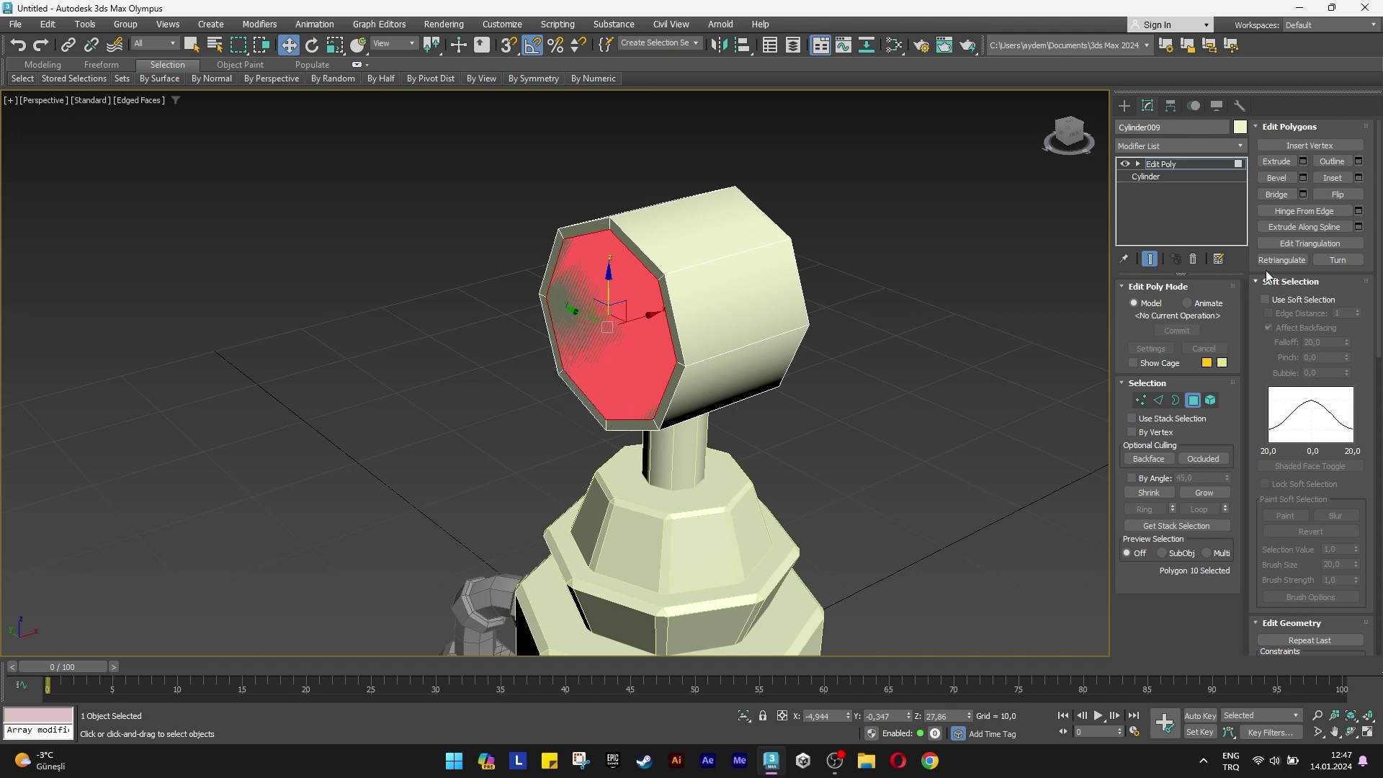
{"action": "left_click", "coordinate": [1304, 163]}
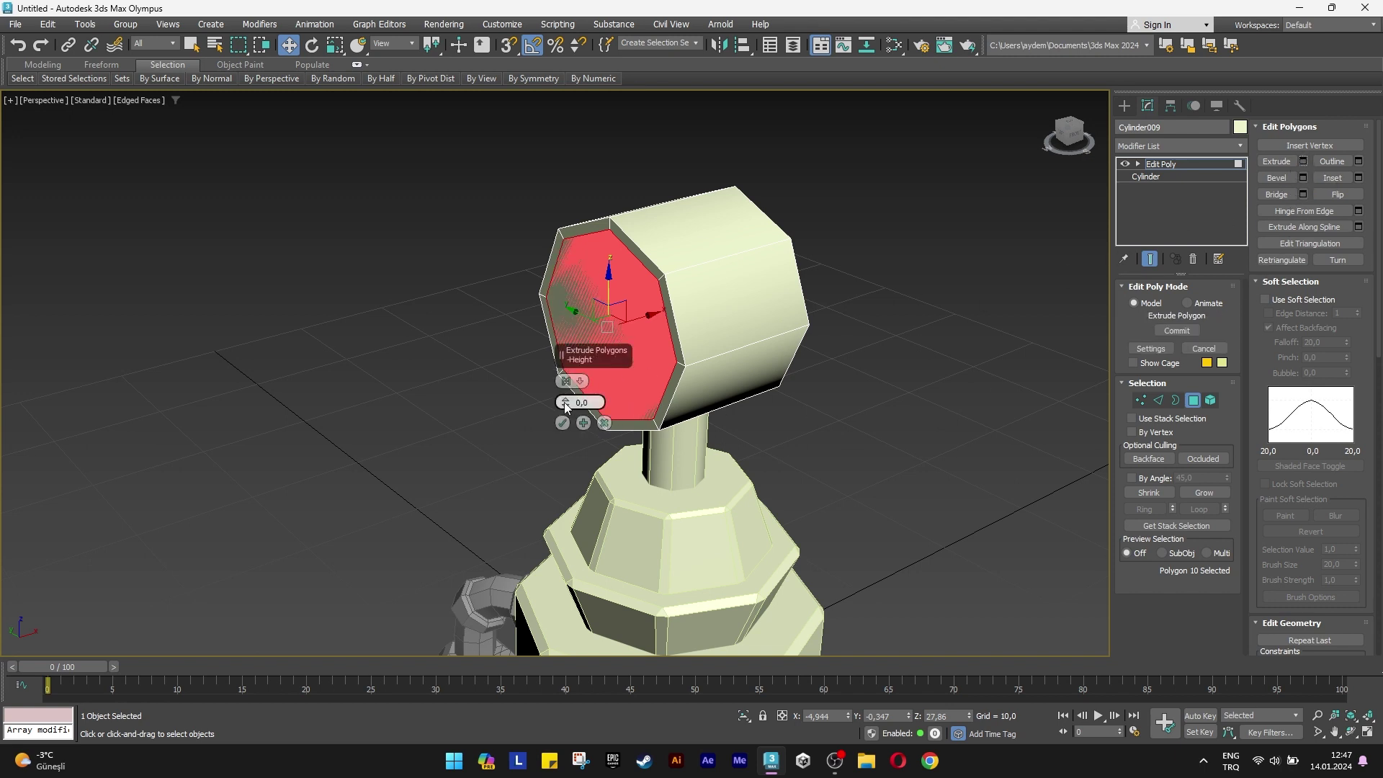
{"action": "type", "text": "3"}
{"action": "key", "text": "Return"}
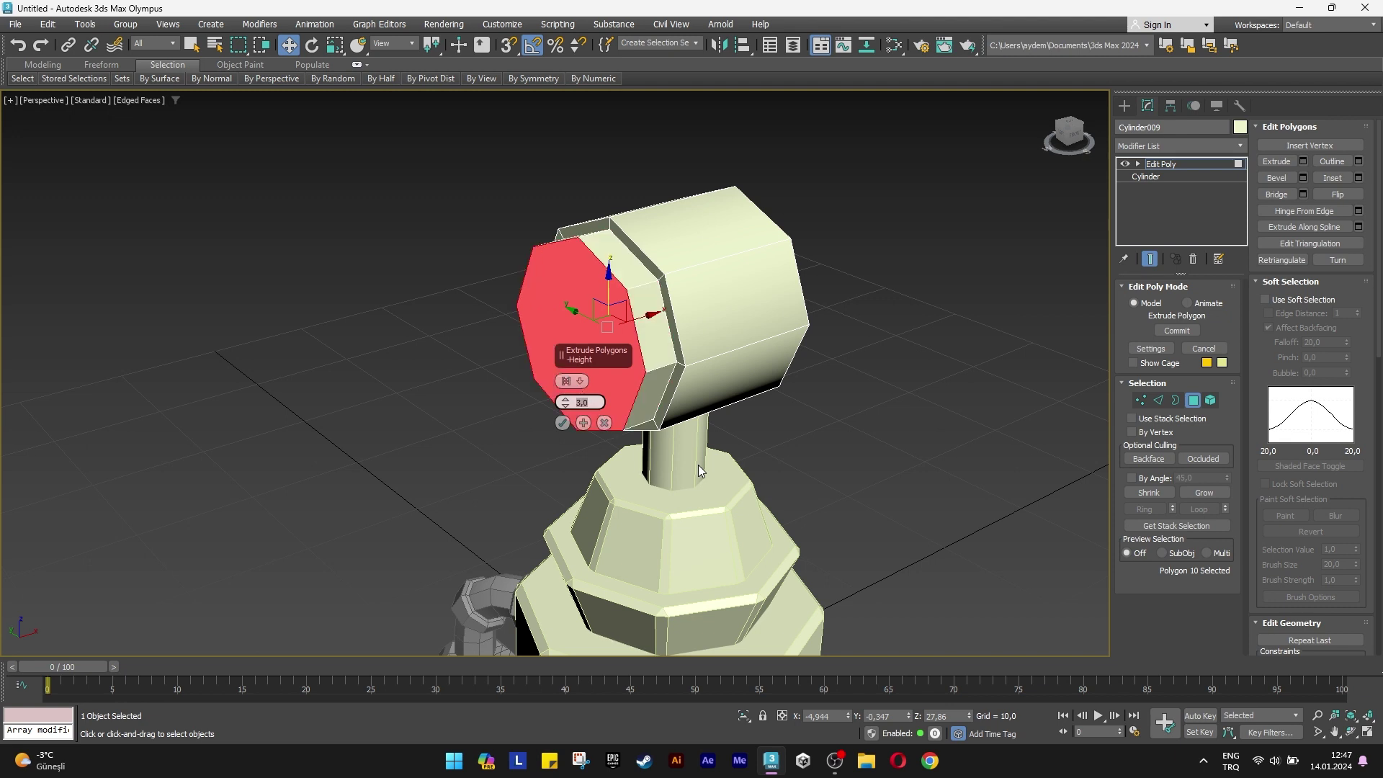
{"action": "left_click", "coordinate": [561, 423]}
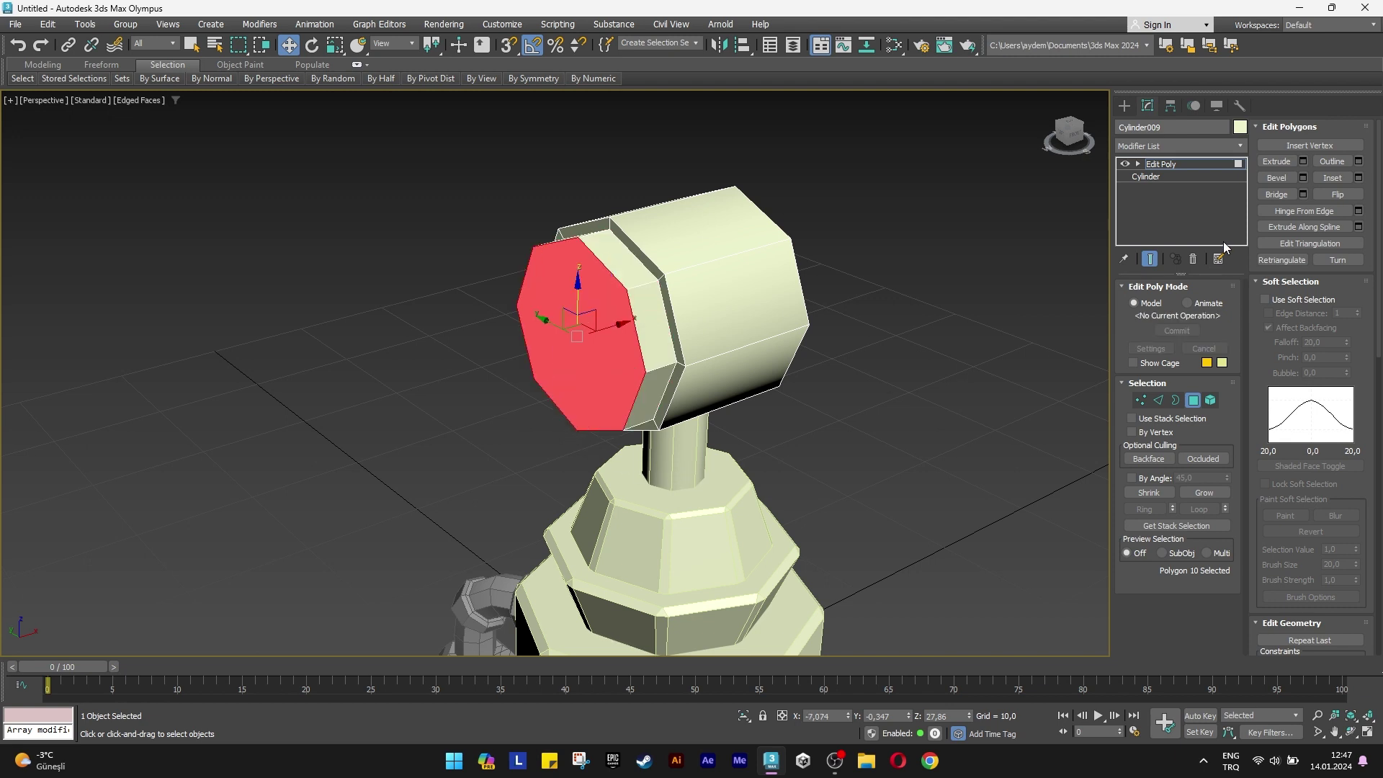
Repeat the inset and the 3-unit extrusion on the front face.
{"action": "left_click", "coordinate": [1358, 178]}
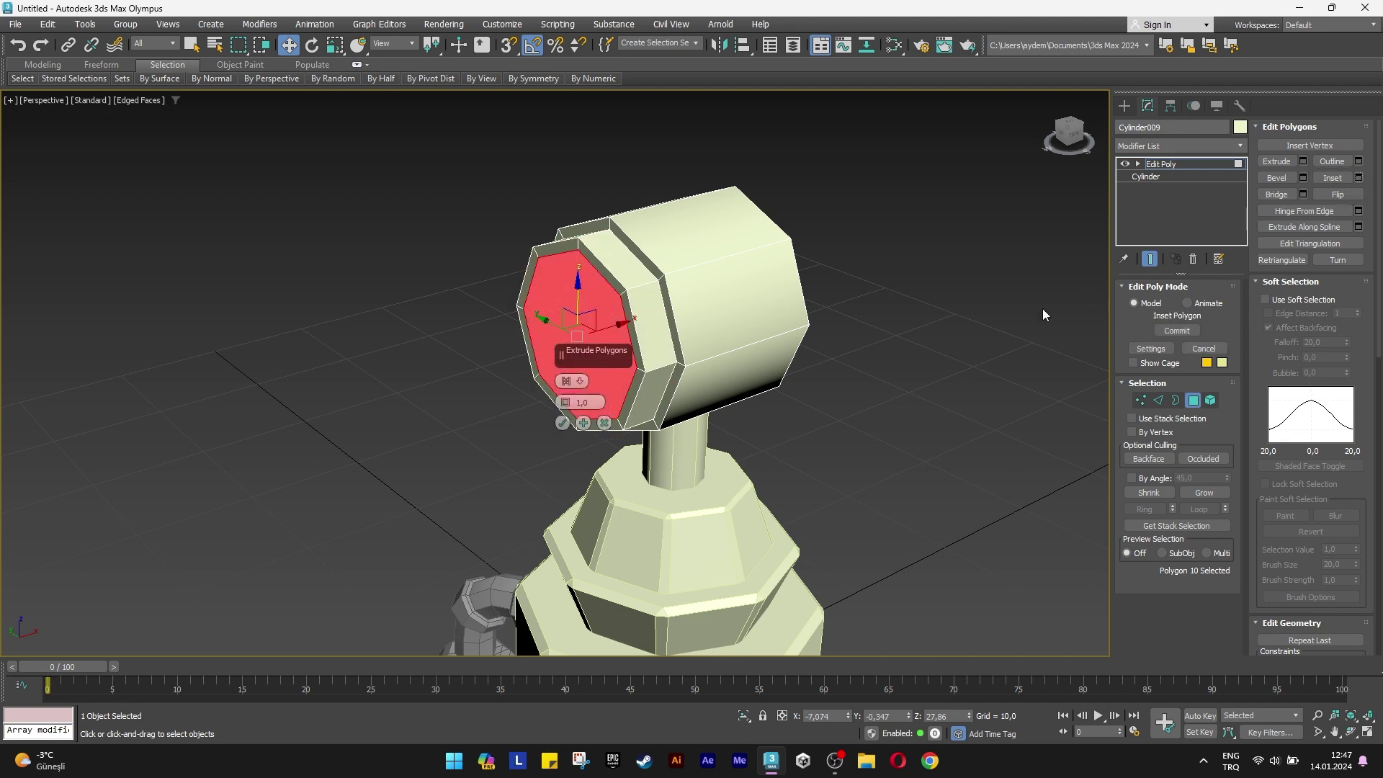
{"action": "left_click", "coordinate": [563, 420]}
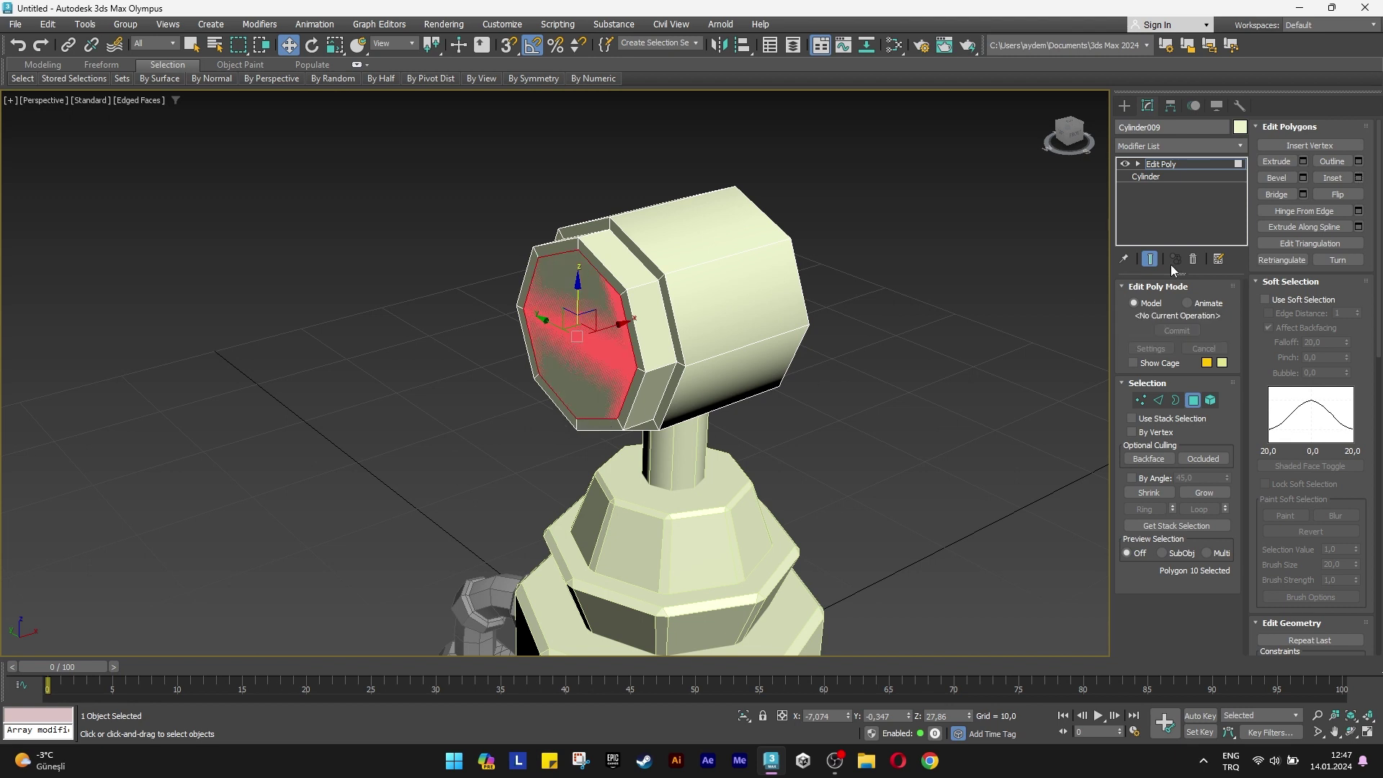
{"action": "left_click", "coordinate": [1303, 161]}
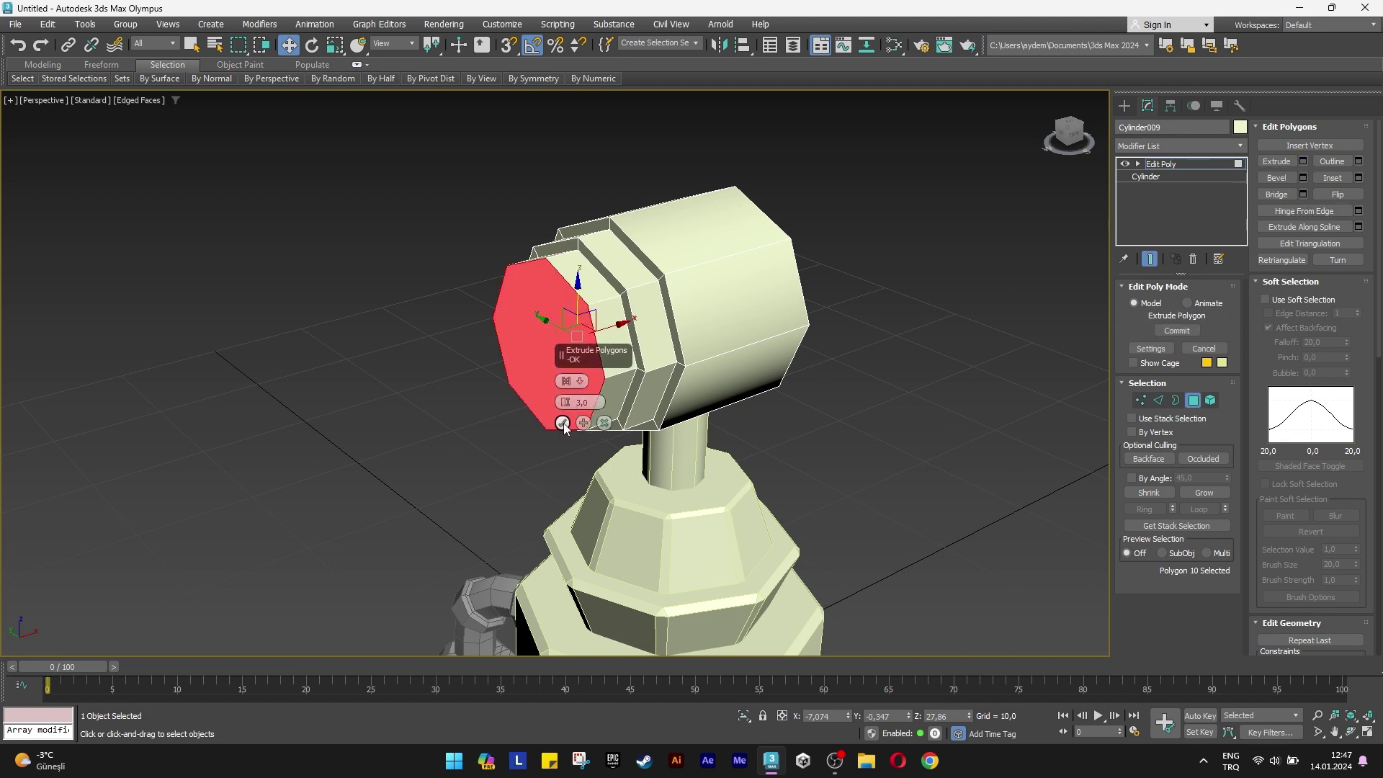
{"action": "left_click", "coordinate": [563, 423]}
{"action": "middle_click_drag", "start_coordinate": [564, 422], "coordinate": [551, 392], "text": "alt"}
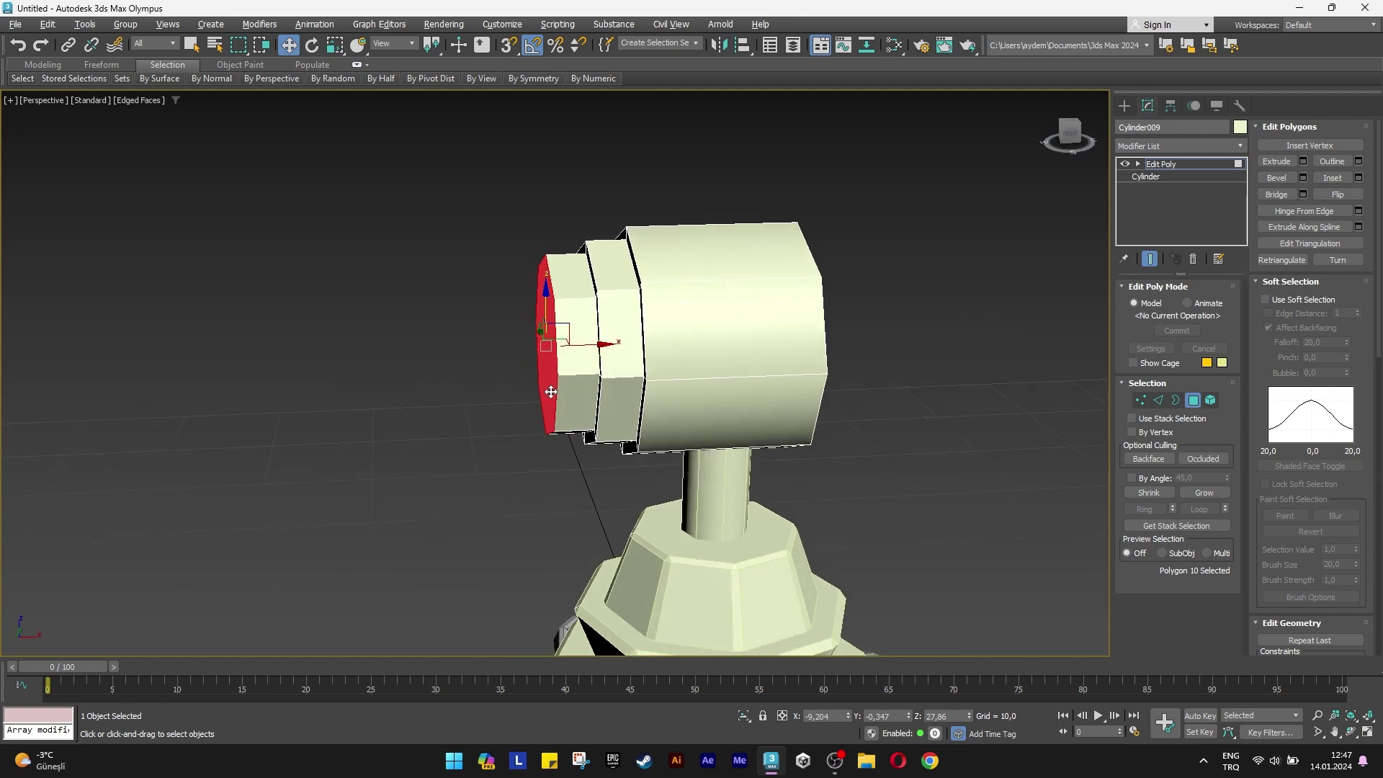
{"action": "left_click", "coordinate": [1142, 401]}
{"action": "middle_click_drag", "start_coordinate": [576, 447], "coordinate": [618, 452], "text": "alt"}
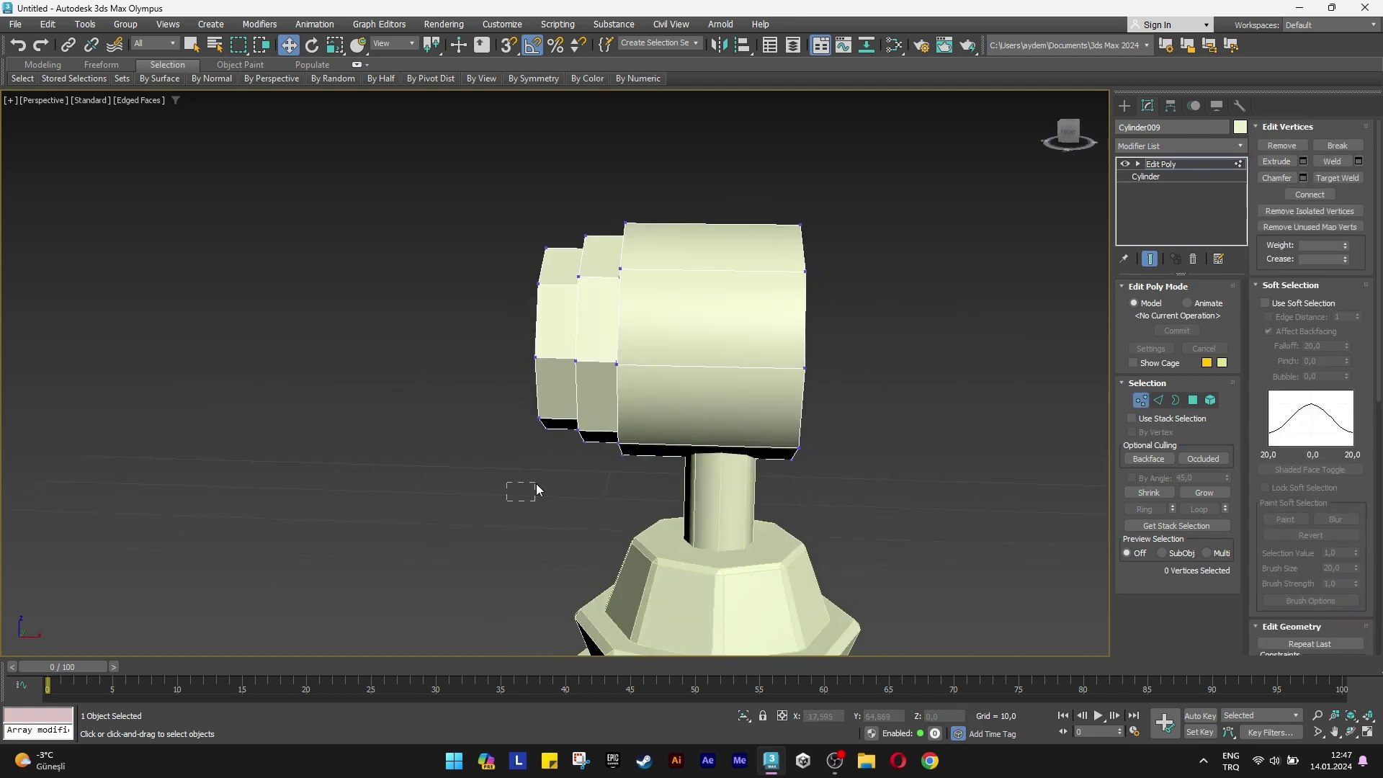
Scale down the vertices of the housing's front step.
{"action": "left_click_drag", "start_coordinate": [693, 200], "coordinate": [693, 200]}
{"action": "middle_click_drag", "start_coordinate": [693, 199], "coordinate": [590, 336], "text": "alt"}
{"action": "key", "text": "r"}
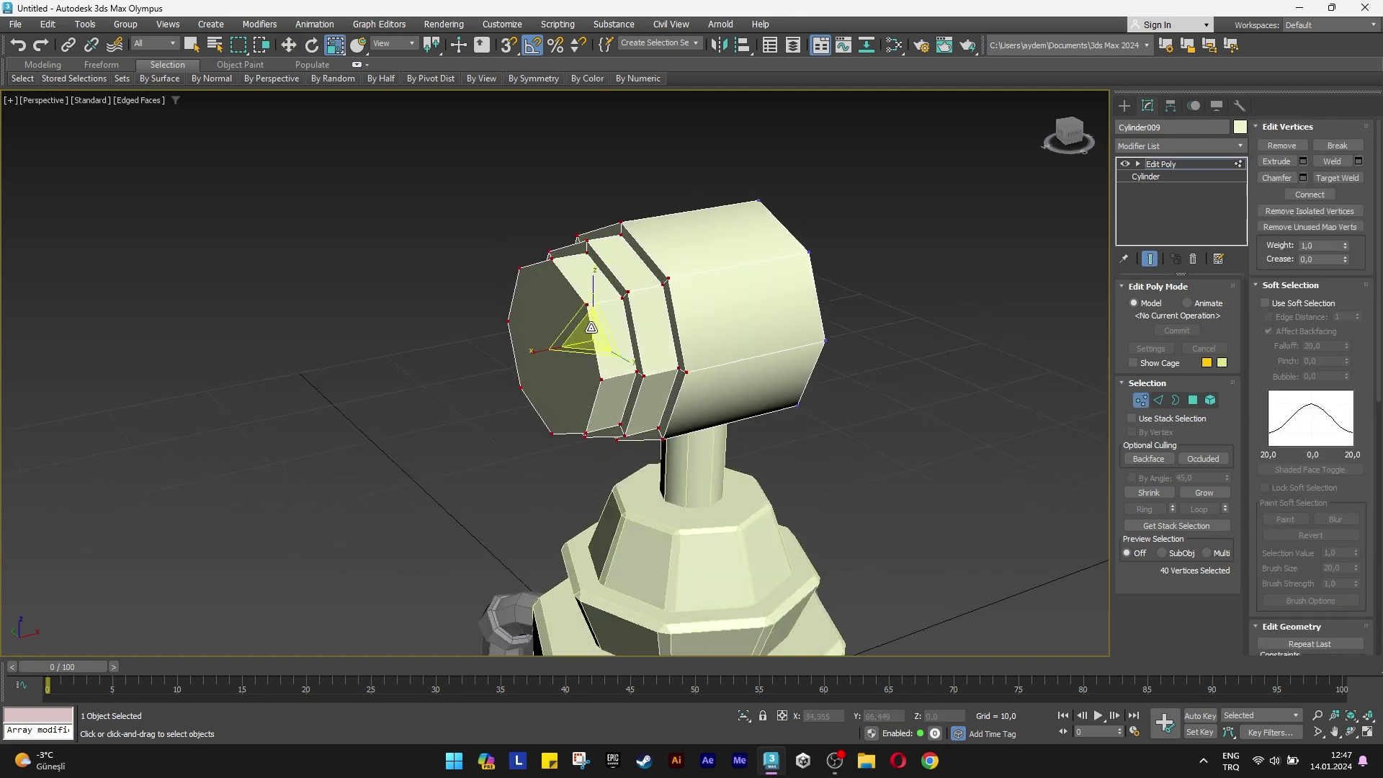
{"action": "left_click_drag", "start_coordinate": [591, 335], "coordinate": [591, 335]}
{"action": "key", "text": "w"}
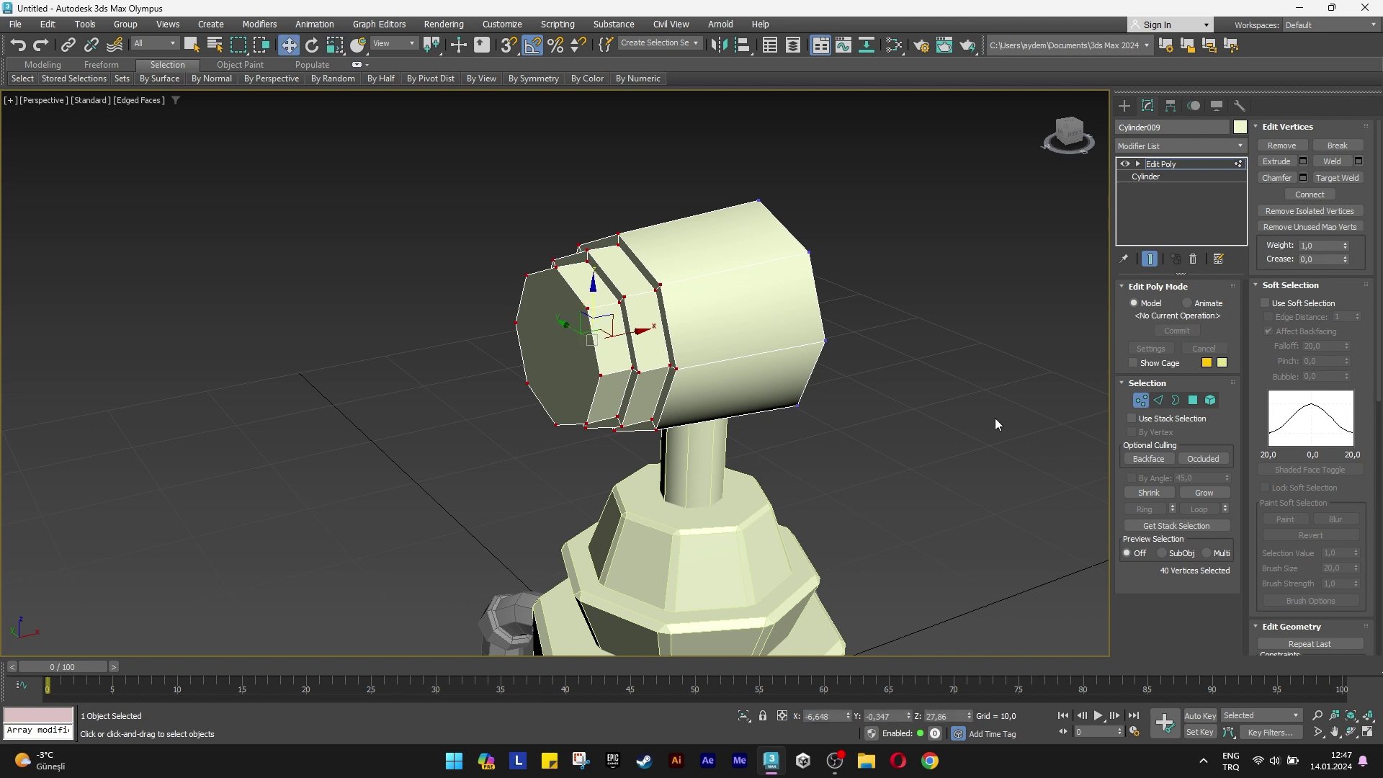
Inset the front face and extrude it 20 units into a barrel.
{"action": "left_click", "coordinate": [1194, 401]}
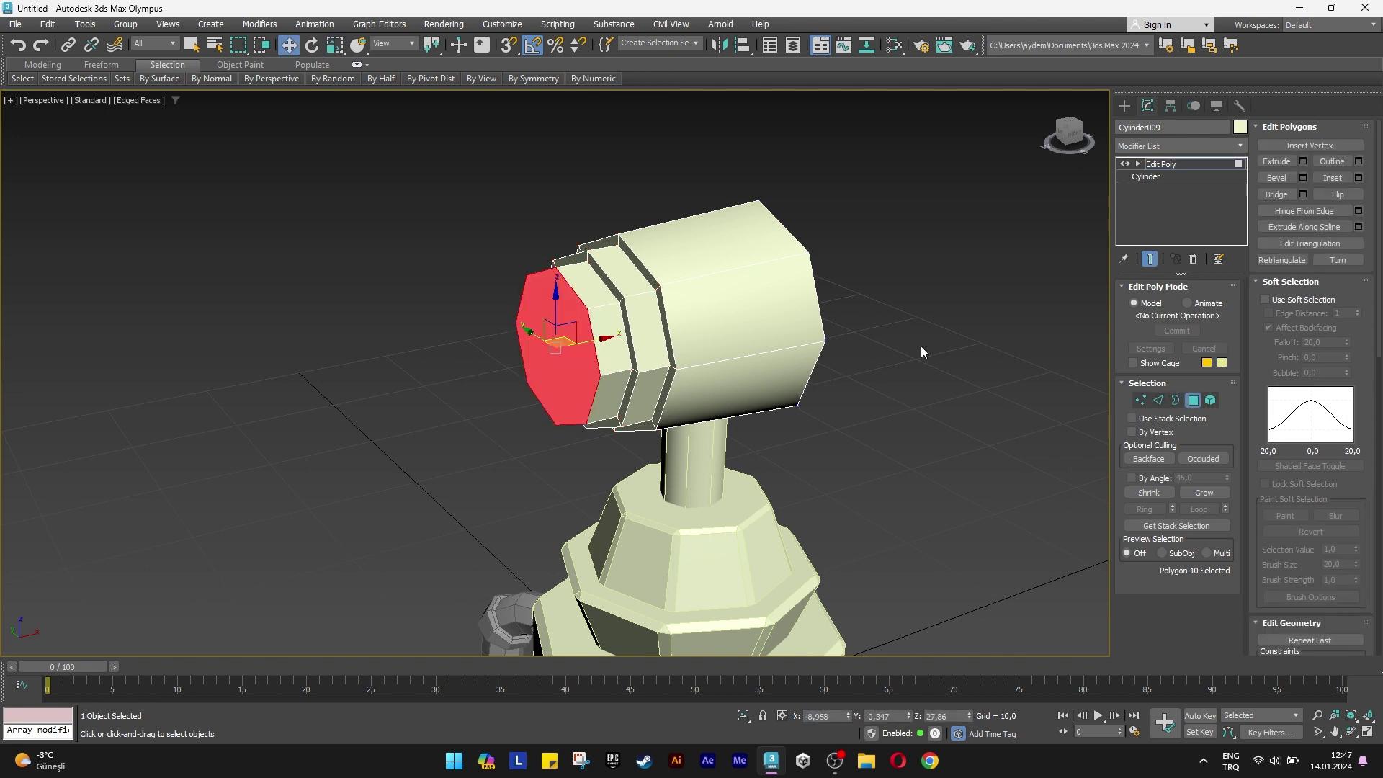
{"action": "left_click", "coordinate": [1359, 178]}
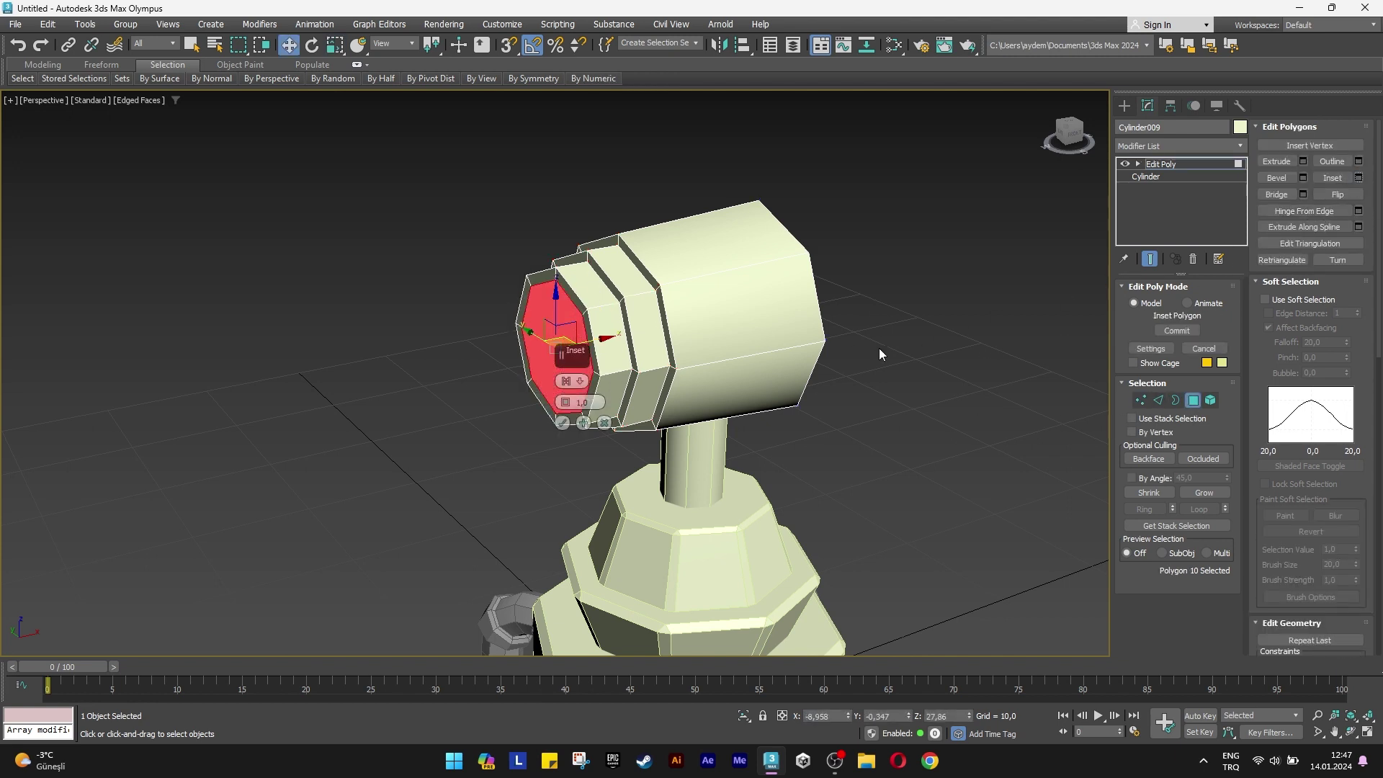
{"action": "left_click", "coordinate": [584, 423]}
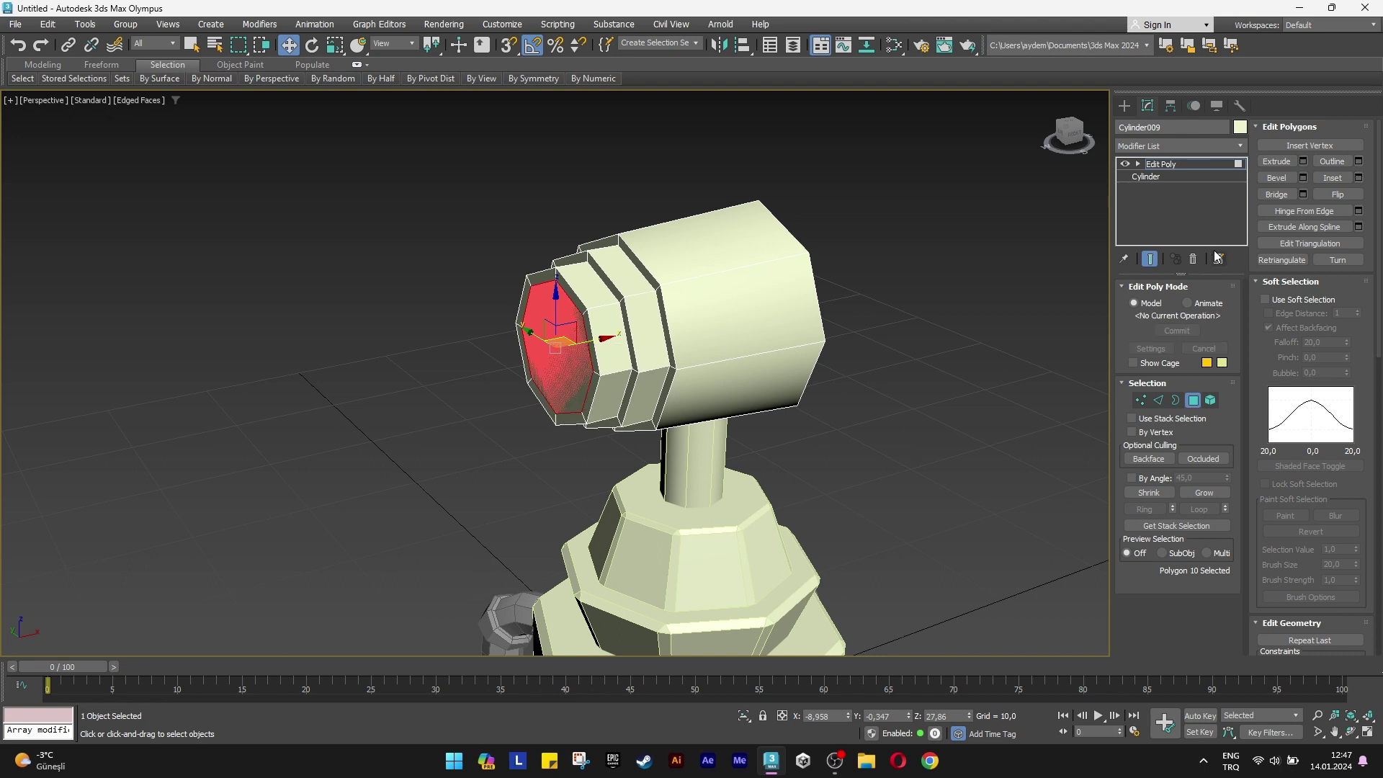
{"action": "left_click", "coordinate": [1304, 162]}
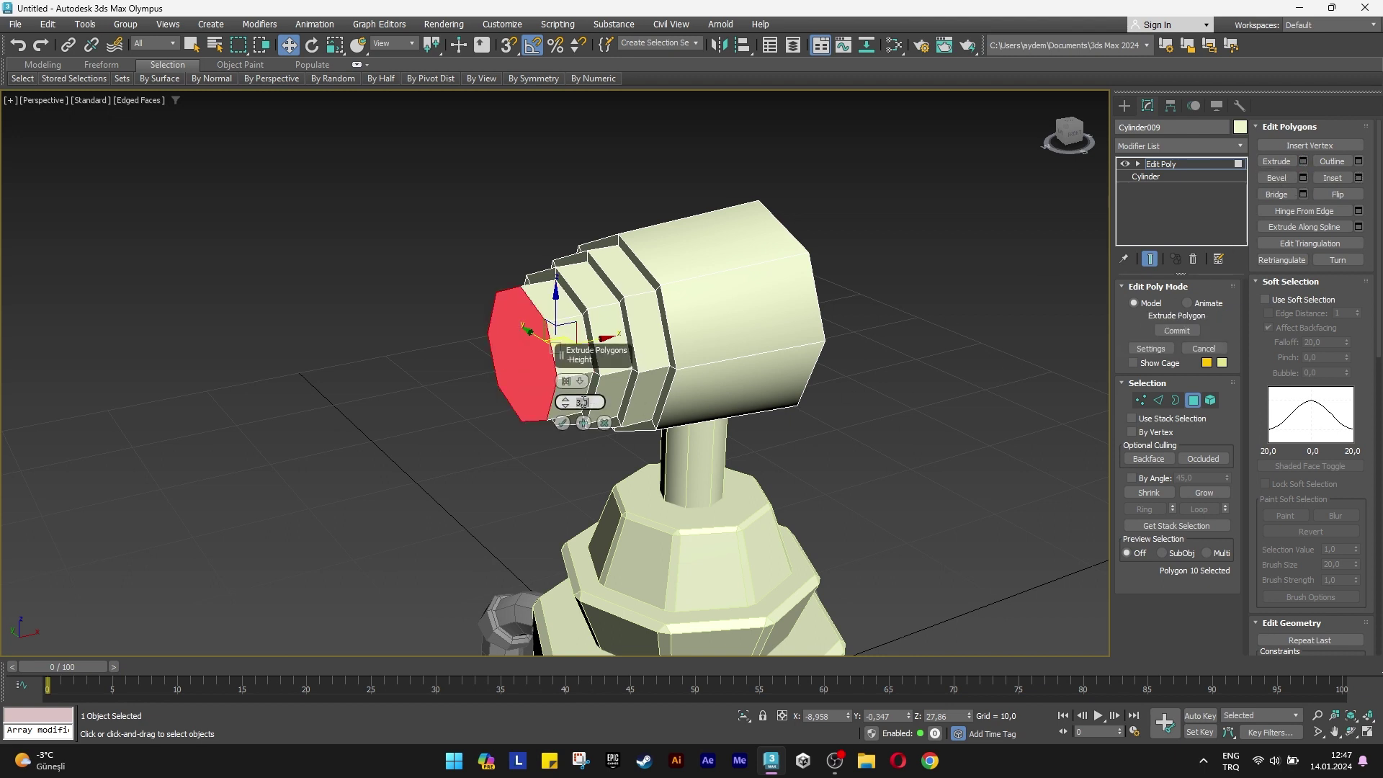
{"action": "type", "text": "10"}
{"action": "key", "text": "Return"}
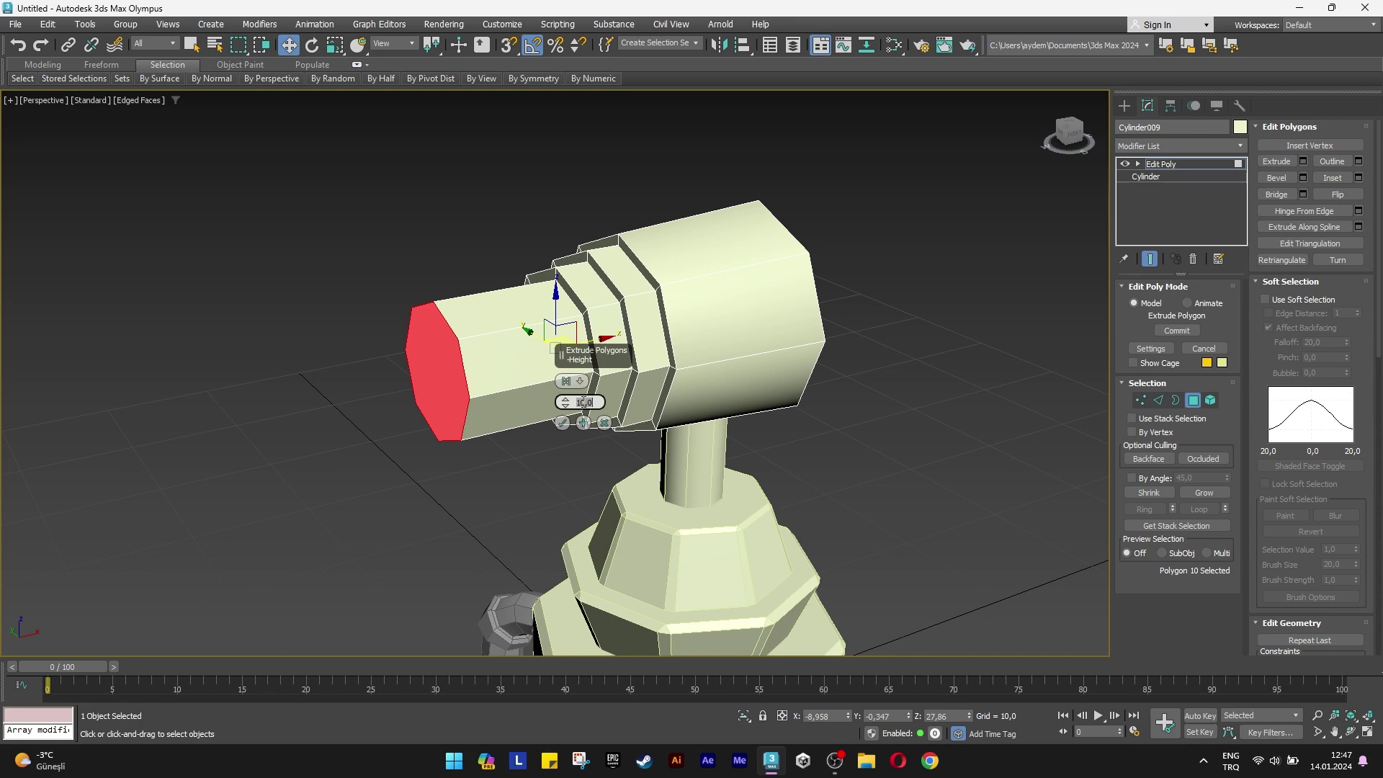
{"action": "type", "text": "20"}
{"action": "key", "text": "Return"}
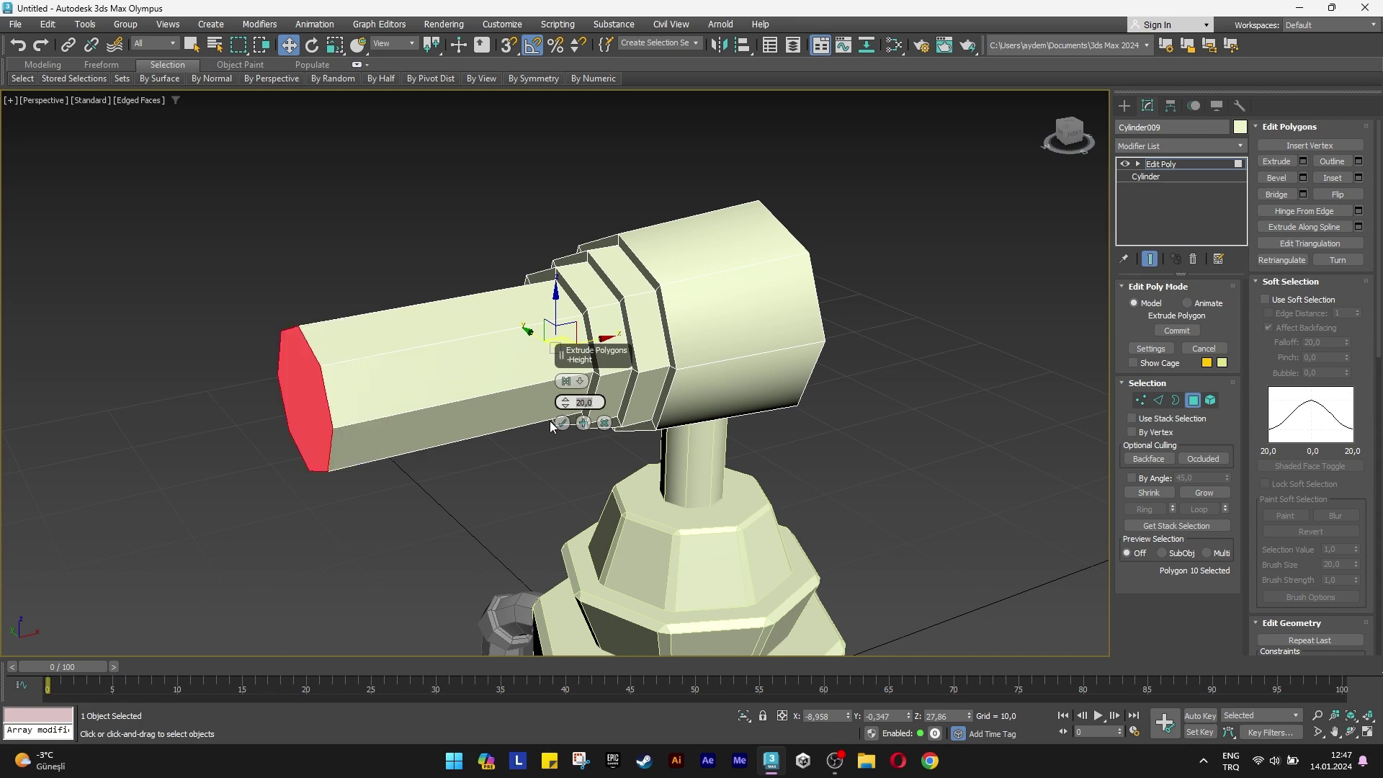
{"action": "left_click", "coordinate": [562, 427]}
Taper the barrel's end face by scaling, then extrude a 5-unit end section.
{"action": "middle_click_drag", "start_coordinate": [432, 403], "coordinate": [310, 396], "text": "alt"}
{"action": "key", "text": "r"}
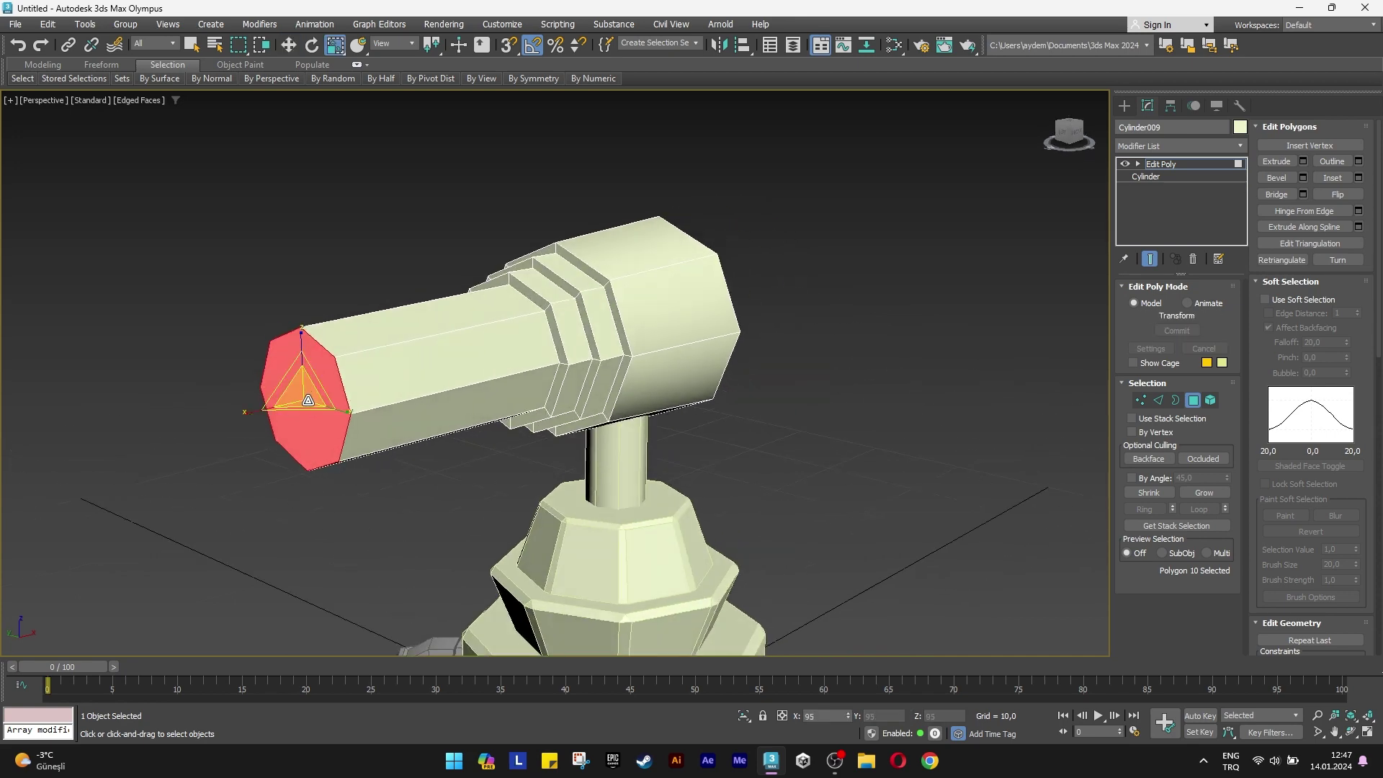
{"action": "left_click_drag", "start_coordinate": [309, 410], "coordinate": [502, 429]}
{"action": "mouse_move", "coordinate": [503, 428]}
{"action": "middle_mouse_down", "text": "alt"}
{"action": "mouse_move", "coordinate": [477, 424]}
{"action": "mouse_move", "coordinate": [548, 418]}
{"action": "middle_mouse_up", "text": "alt"}
{"action": "key", "text": "w"}
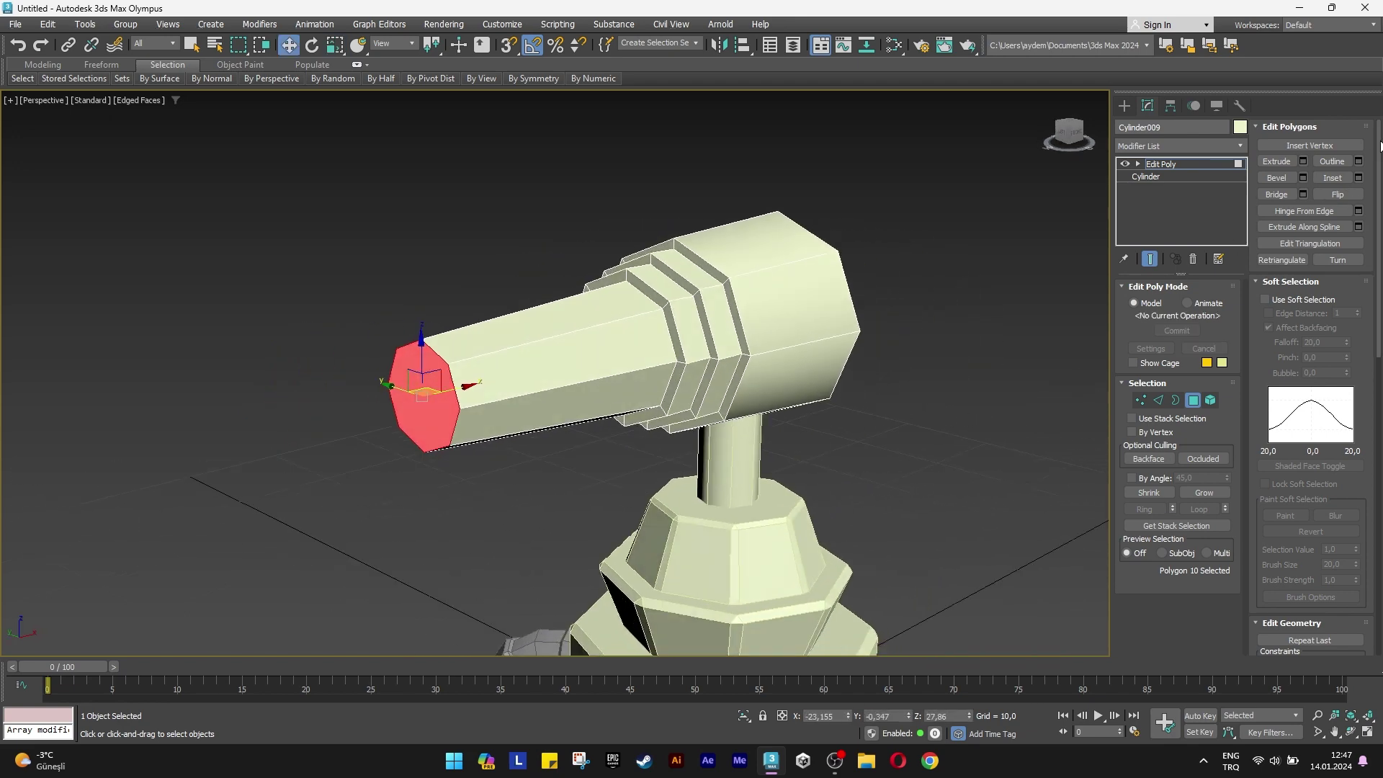
{"action": "left_click", "coordinate": [1303, 161]}
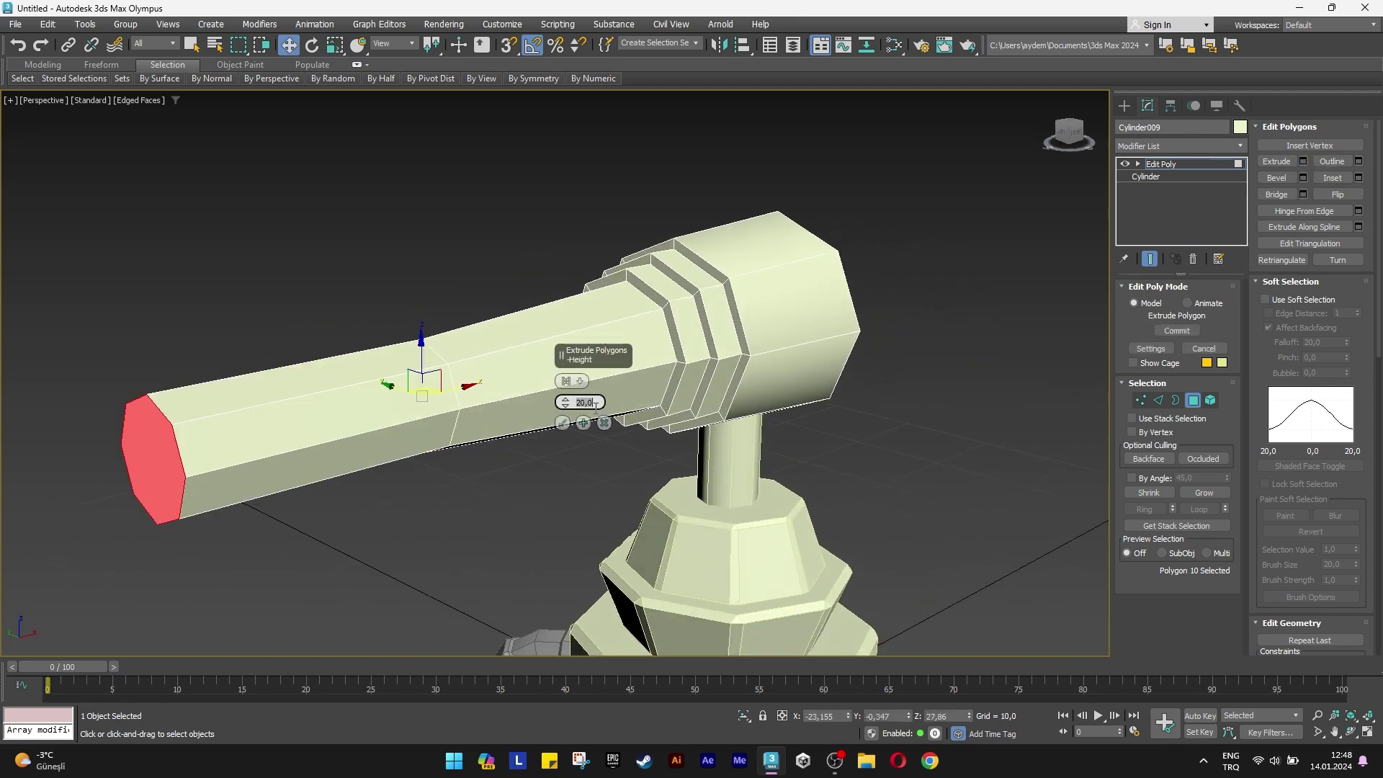
{"action": "type", "text": "5"}
{"action": "key", "text": "Return"}
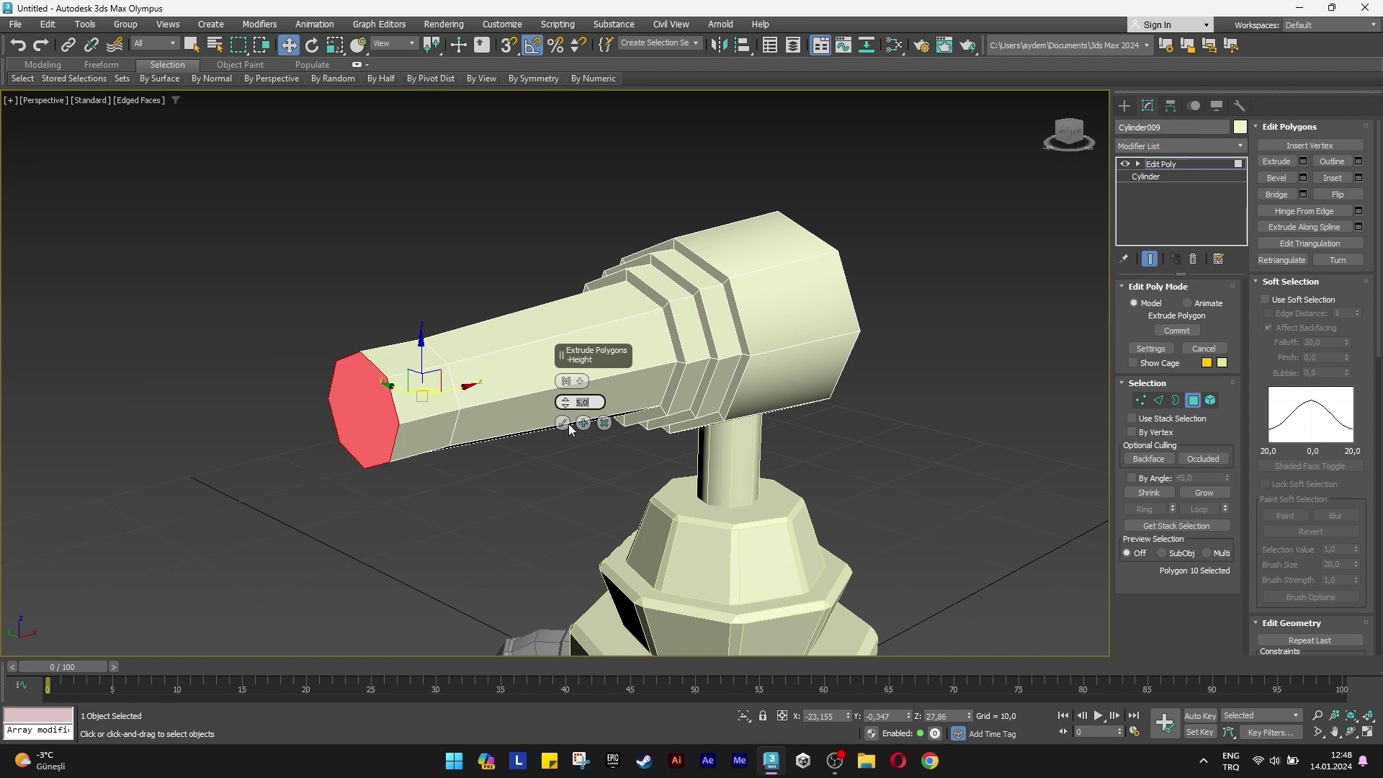
{"action": "left_click", "coordinate": [569, 424]}
{"action": "middle_click_drag", "start_coordinate": [439, 403], "coordinate": [463, 409]}
{"action": "scroll", "coordinate": [463, 403], "scroll_direction": "up", "scroll_amount": 5}
Inset the barrel's end face and extrude it -5 to recess the muzzle.
{"action": "scroll", "coordinate": [463, 400], "scroll_direction": "up", "scroll_amount": 3}
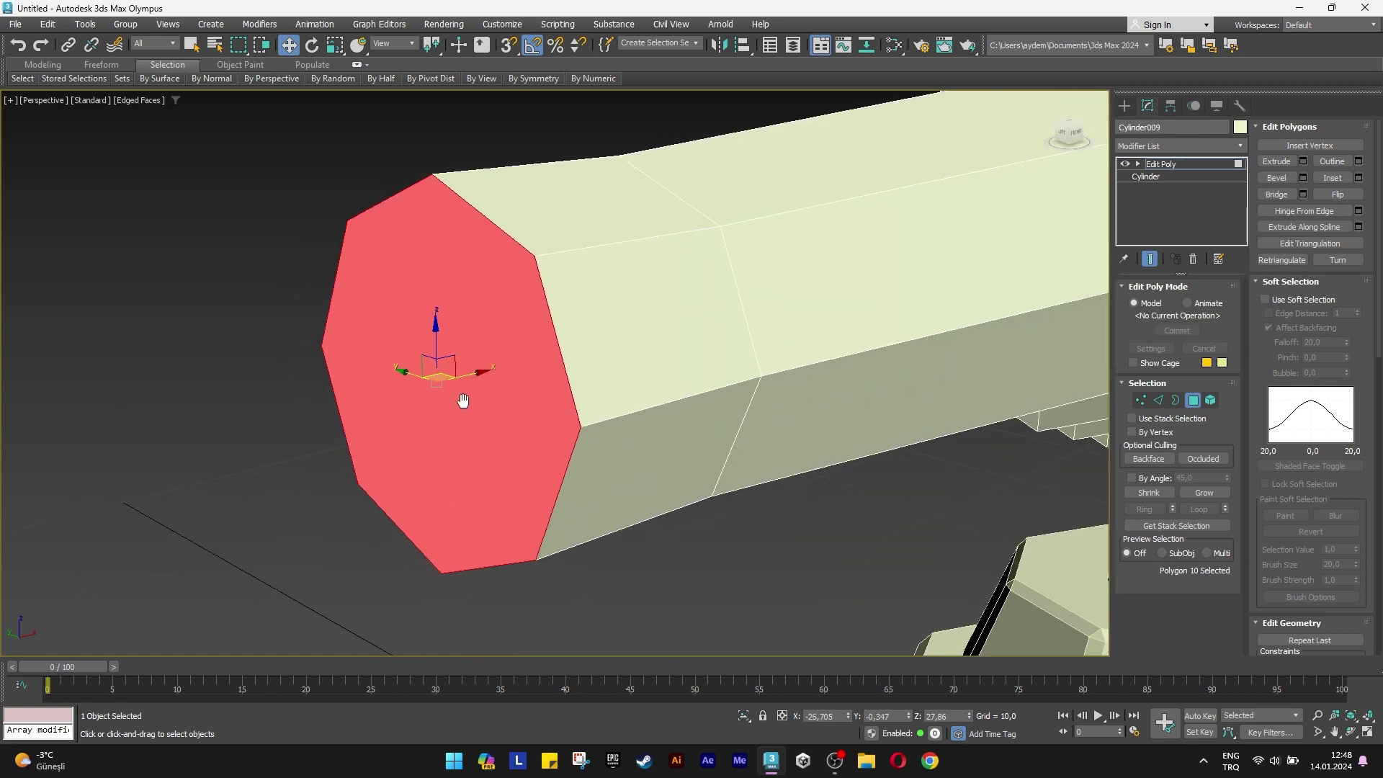
{"action": "scroll", "coordinate": [463, 401], "scroll_direction": "down", "scroll_amount": 2}
{"action": "left_click", "coordinate": [1359, 178]}
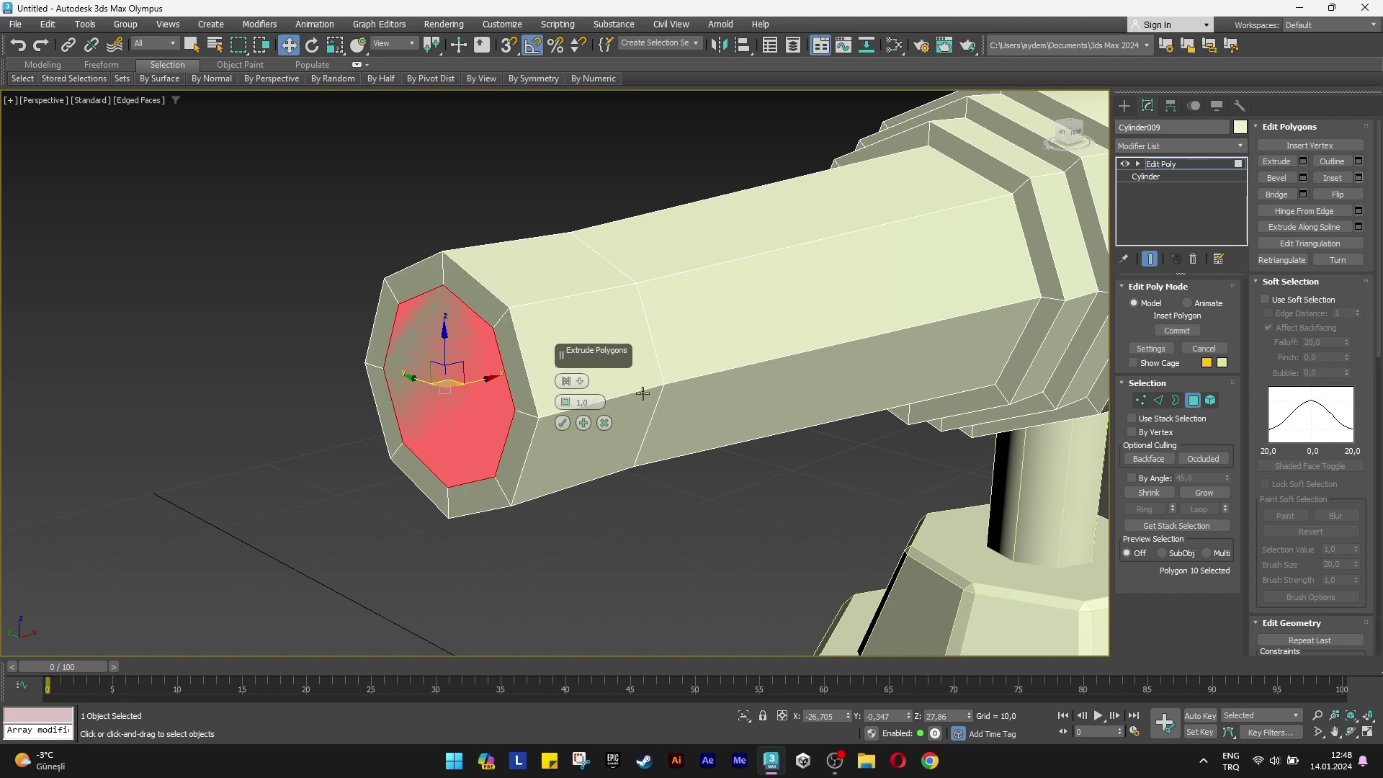
{"action": "left_click", "coordinate": [561, 425]}
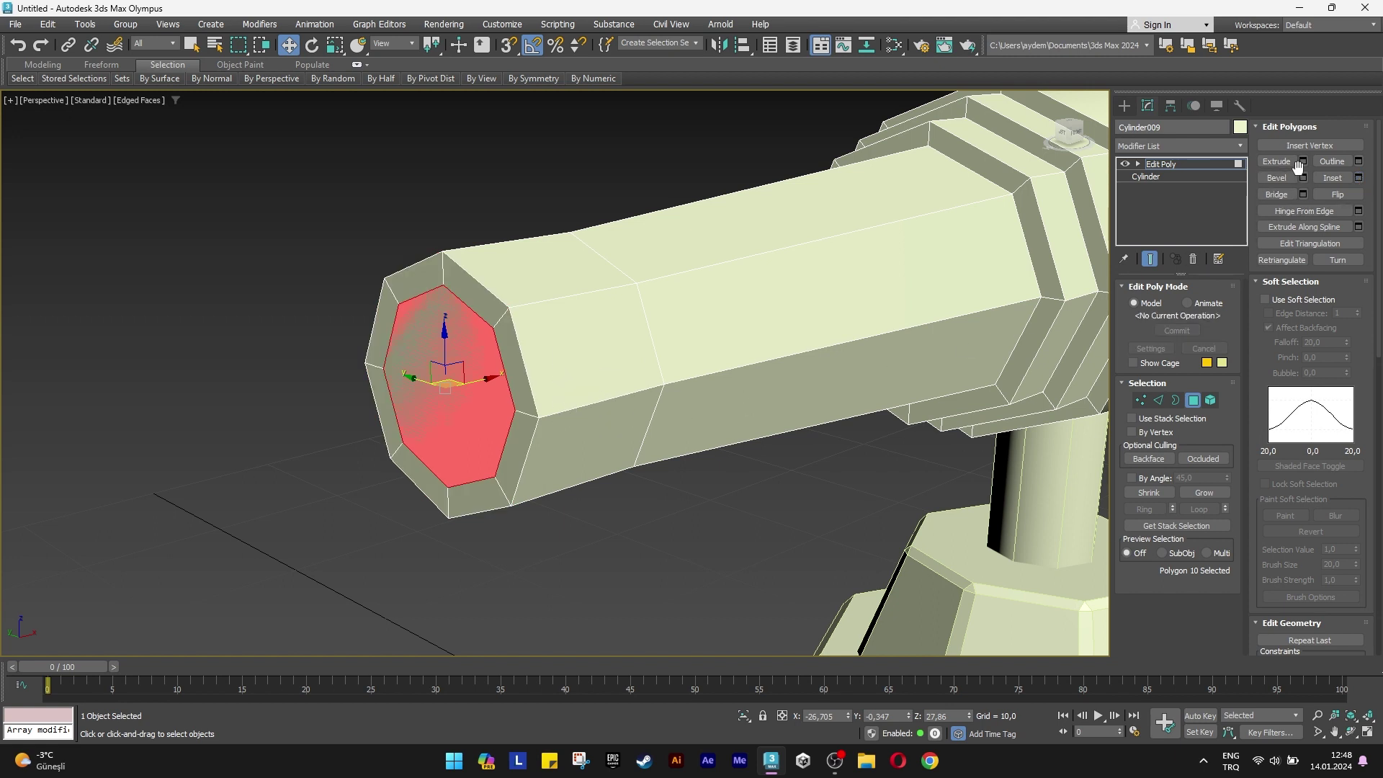
{"action": "left_click", "coordinate": [1303, 163]}
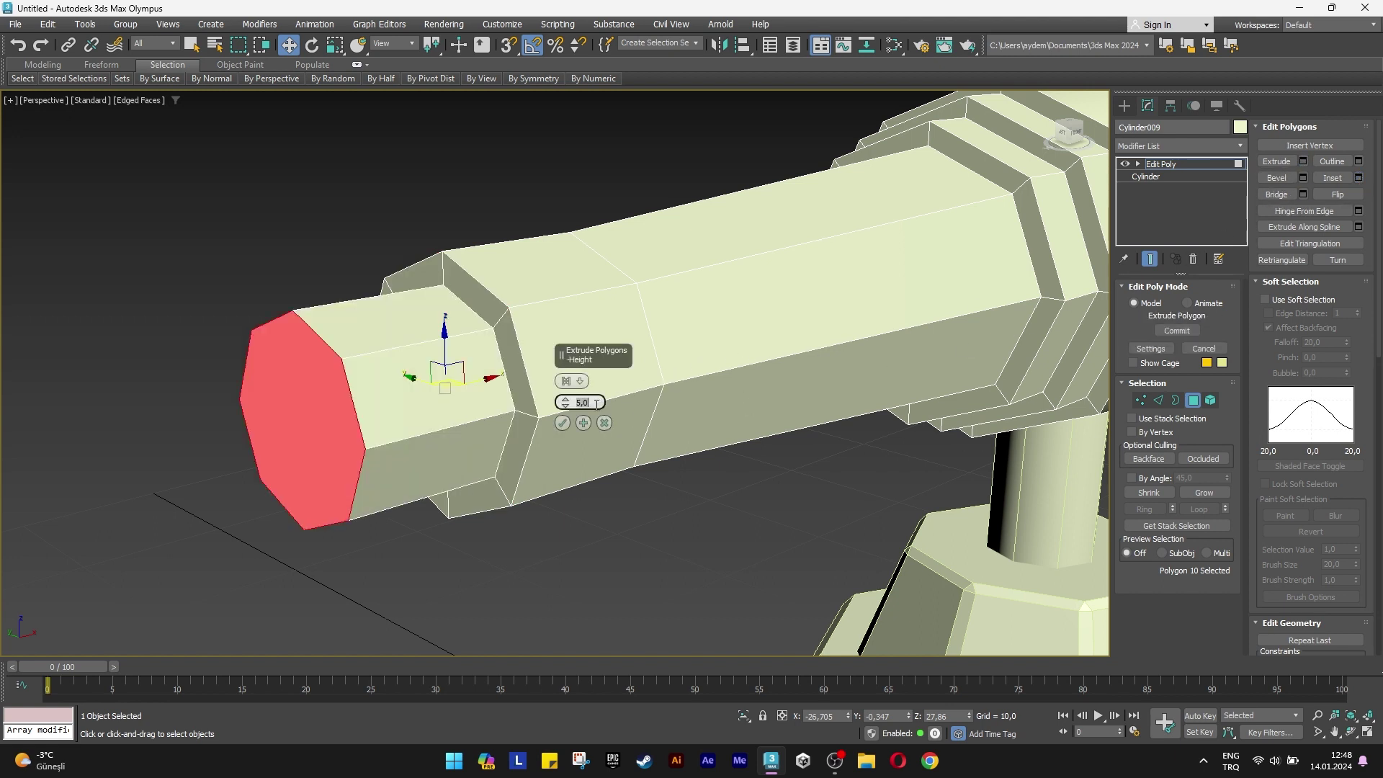
{"action": "type", "text": "-5"}
{"action": "key", "text": "Return"}
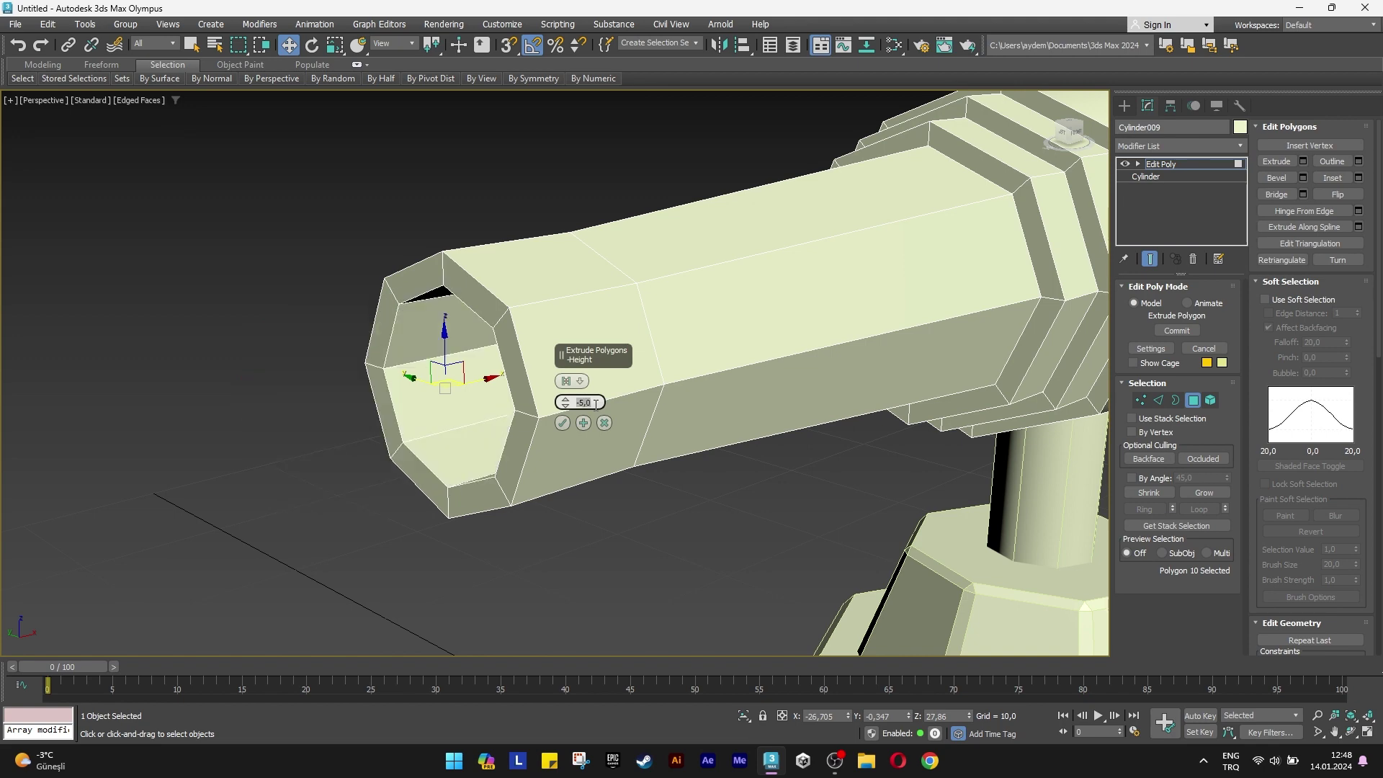
{"action": "left_click", "coordinate": [563, 425]}
Select two side faces near the muzzle.
{"action": "middle_click_drag", "start_coordinate": [559, 413], "coordinate": [575, 383], "text": "alt"}
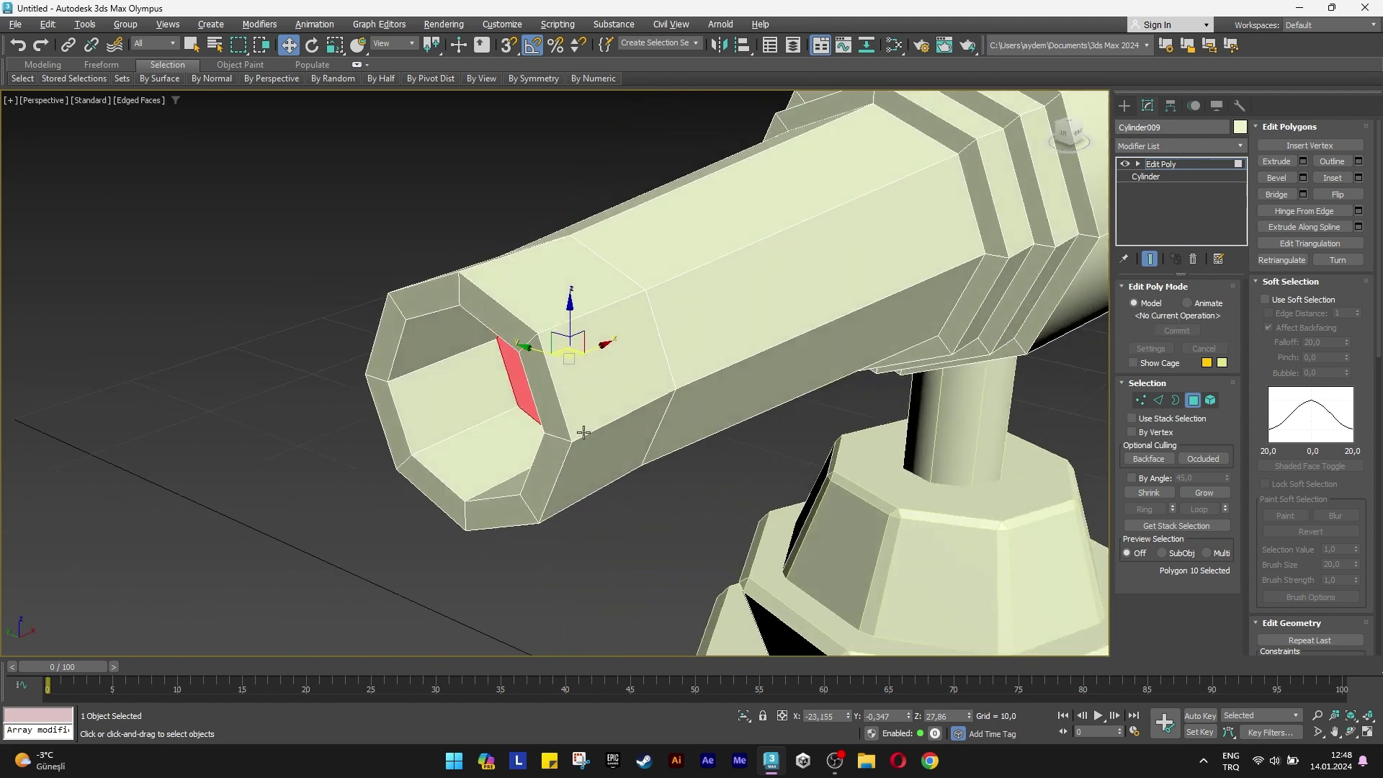
{"action": "left_click", "coordinate": [575, 383]}
{"action": "left_click", "coordinate": [571, 455], "text": "ctrl"}
Select the remaining faces of the 8-face ring around the muzzle.
{"action": "left_click", "coordinate": [531, 319], "text": "ctrl"}
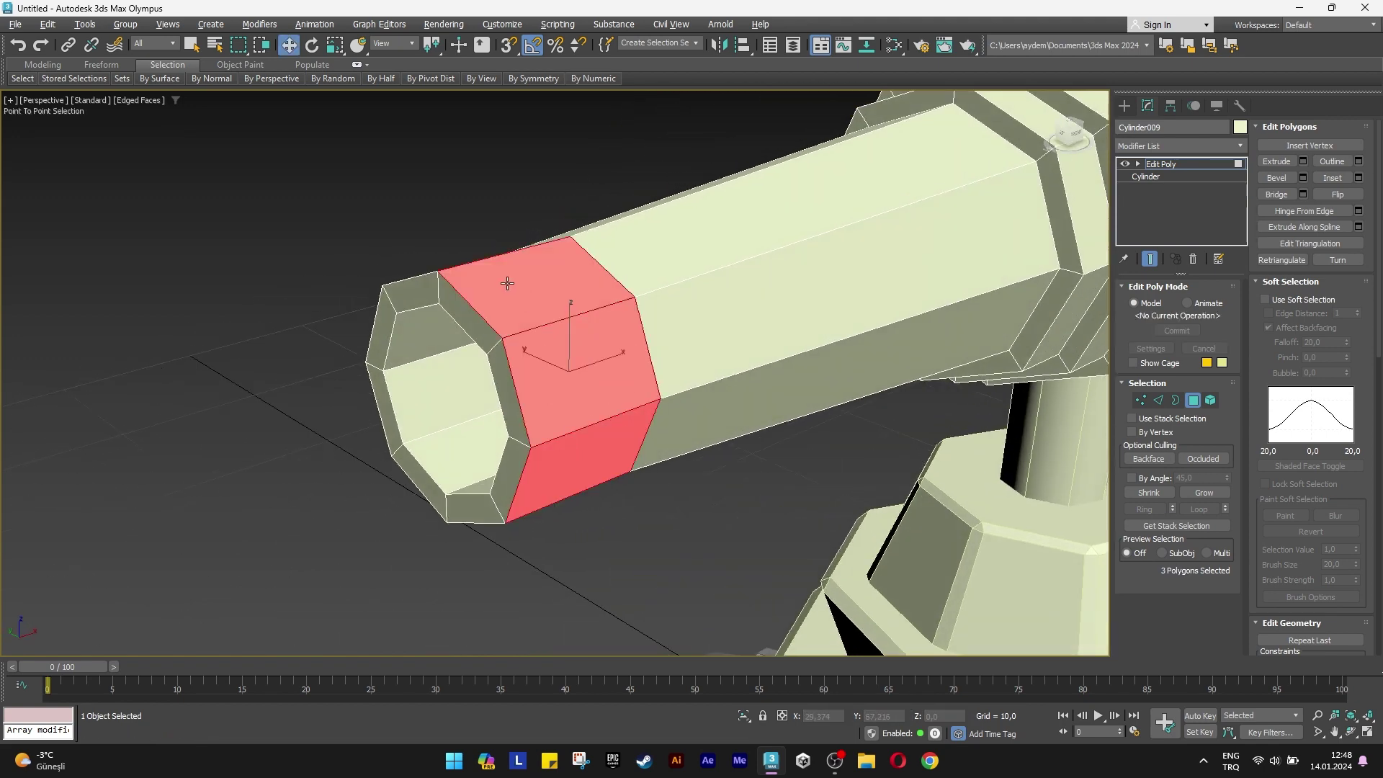
{"action": "middle_click_drag", "start_coordinate": [509, 284], "coordinate": [516, 292], "text": "alt"}
{"action": "left_click", "coordinate": [517, 292], "text": "ctrl"}
{"action": "left_click", "coordinate": [461, 403], "text": "ctrl"}
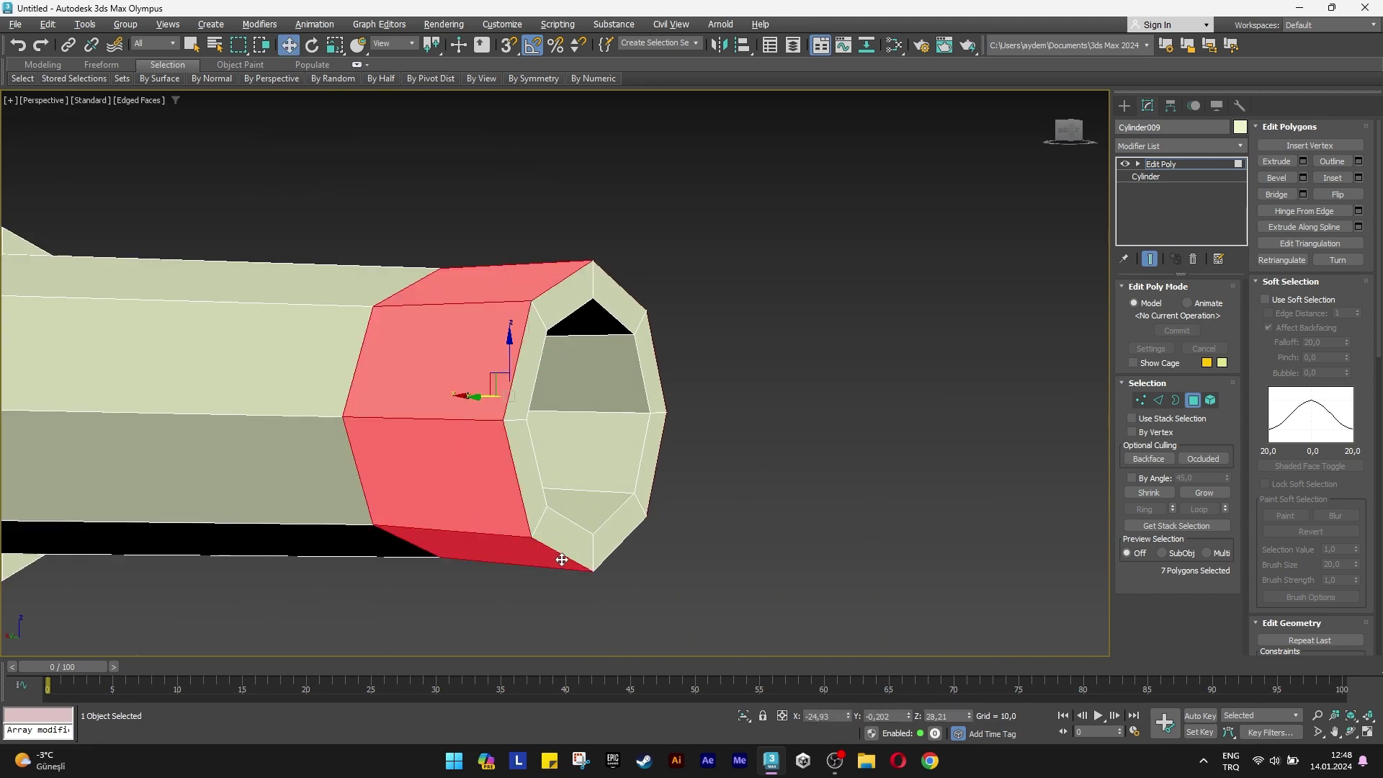
{"action": "mouse_move", "coordinate": [476, 393]}
{"action": "middle_mouse_down", "text": "alt"}
{"action": "mouse_move", "coordinate": [455, 460]}
{"action": "mouse_move", "coordinate": [484, 467]}
{"action": "mouse_move", "coordinate": [505, 528]}
{"action": "mouse_move", "coordinate": [546, 557]}
{"action": "mouse_move", "coordinate": [595, 526]}
{"action": "middle_mouse_up", "text": "alt"}
{"action": "left_click", "coordinate": [455, 460], "text": "ctrl"}
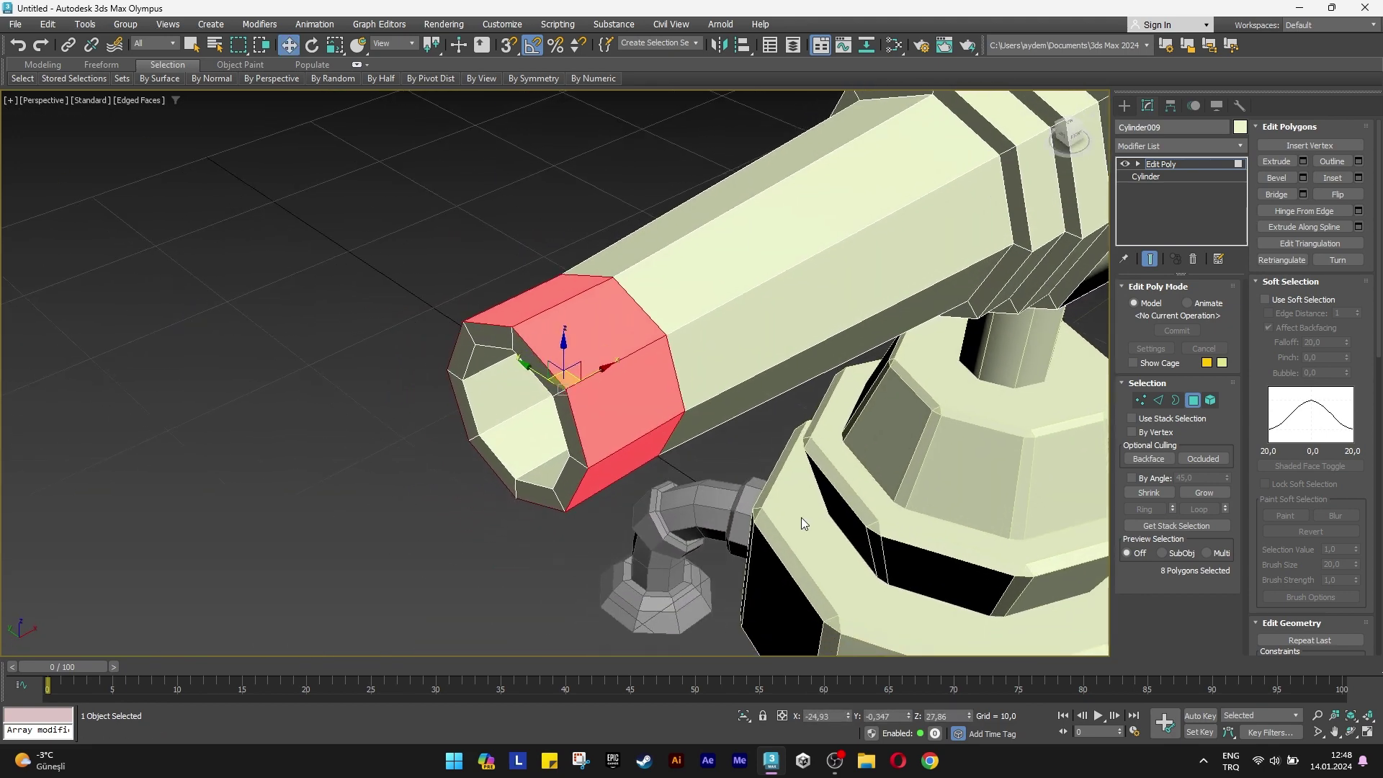
Extrude the ring by 3 with Group Normals, then slide it along the barrel.
{"action": "left_click", "coordinate": [1303, 161]}
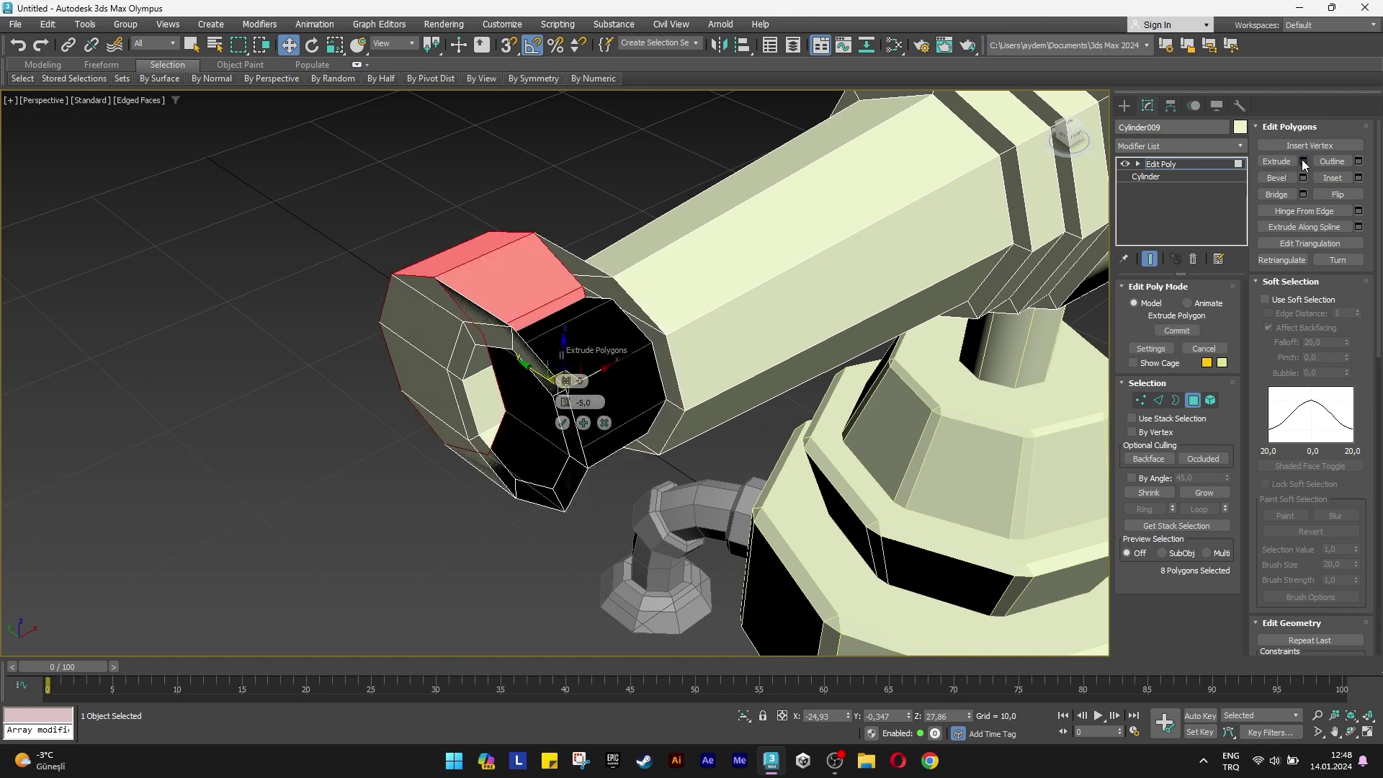
{"action": "left_click", "coordinate": [567, 381]}
{"action": "left_click", "coordinate": [591, 406]}
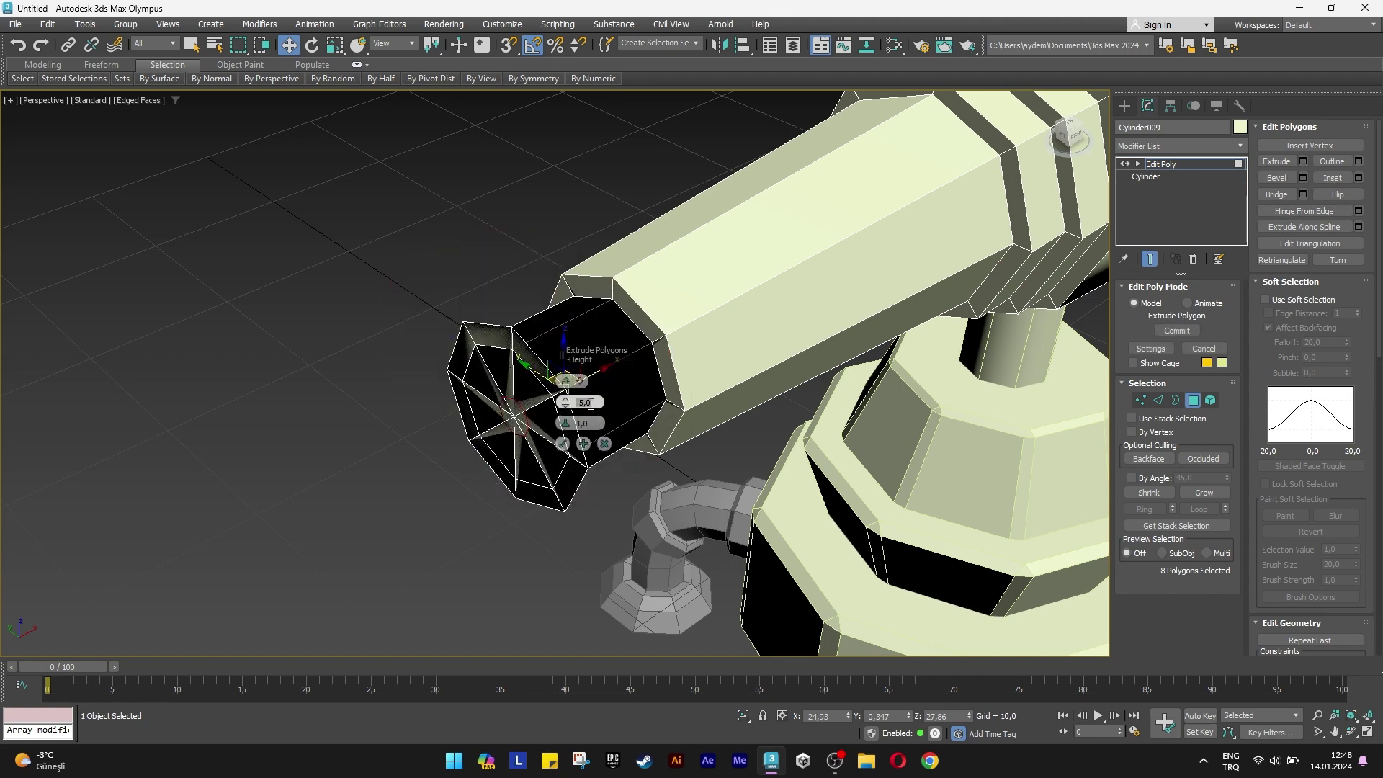
{"action": "scroll", "coordinate": [591, 404], "scroll_direction": "up", "scroll_amount": 3}
{"action": "type", "text": "3"}
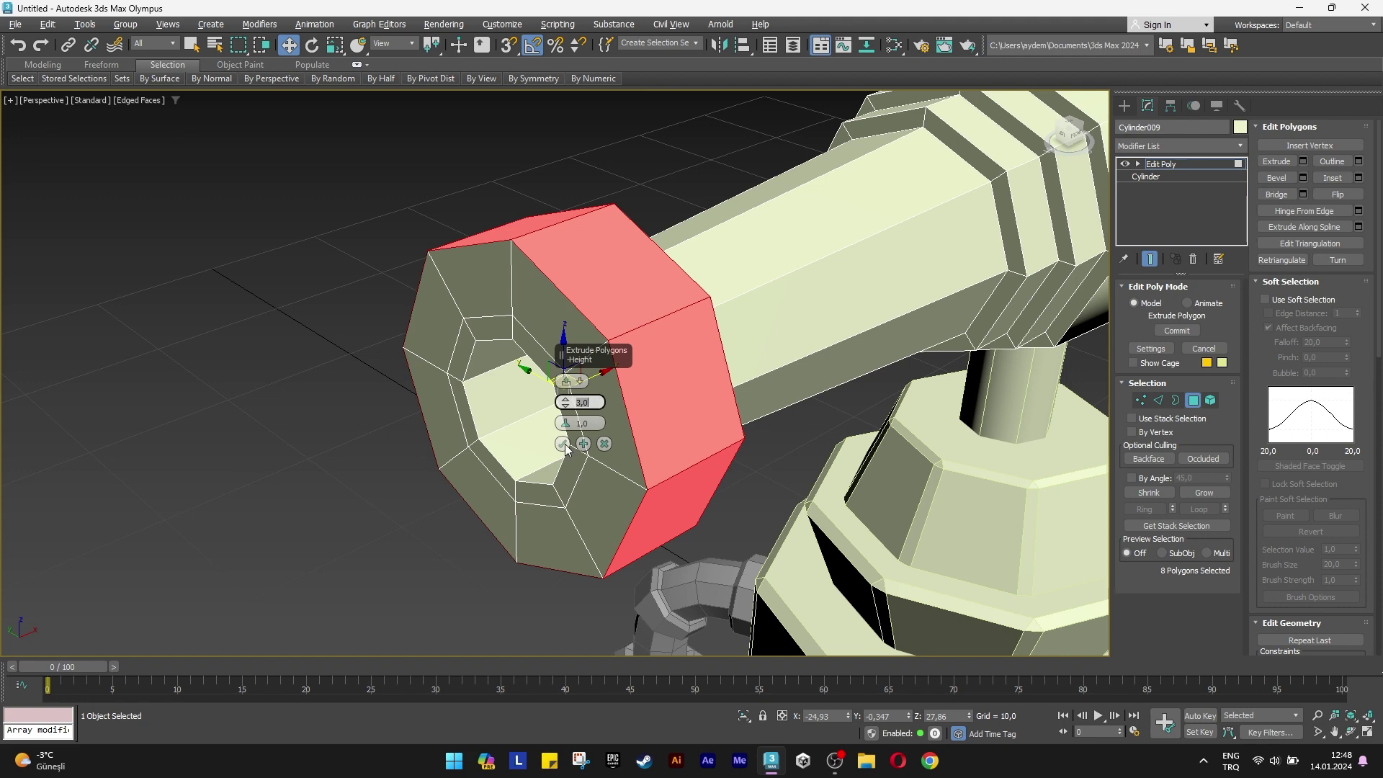
{"action": "left_click", "coordinate": [563, 444]}
{"action": "middle_click_drag", "start_coordinate": [569, 432], "coordinate": [620, 389], "text": "alt"}
{"action": "mouse_move", "coordinate": [613, 388]}
{"action": "left_mouse_down"}
{"action": "mouse_move", "coordinate": [633, 387]}
{"action": "mouse_move", "coordinate": [620, 383]}
{"action": "left_mouse_up"}
{"action": "middle_click_drag", "start_coordinate": [619, 384], "coordinate": [722, 387], "text": "alt"}
Select the edge loop where the collar meets the barrel and slide it along X.
{"action": "left_click", "coordinate": [1157, 400]}
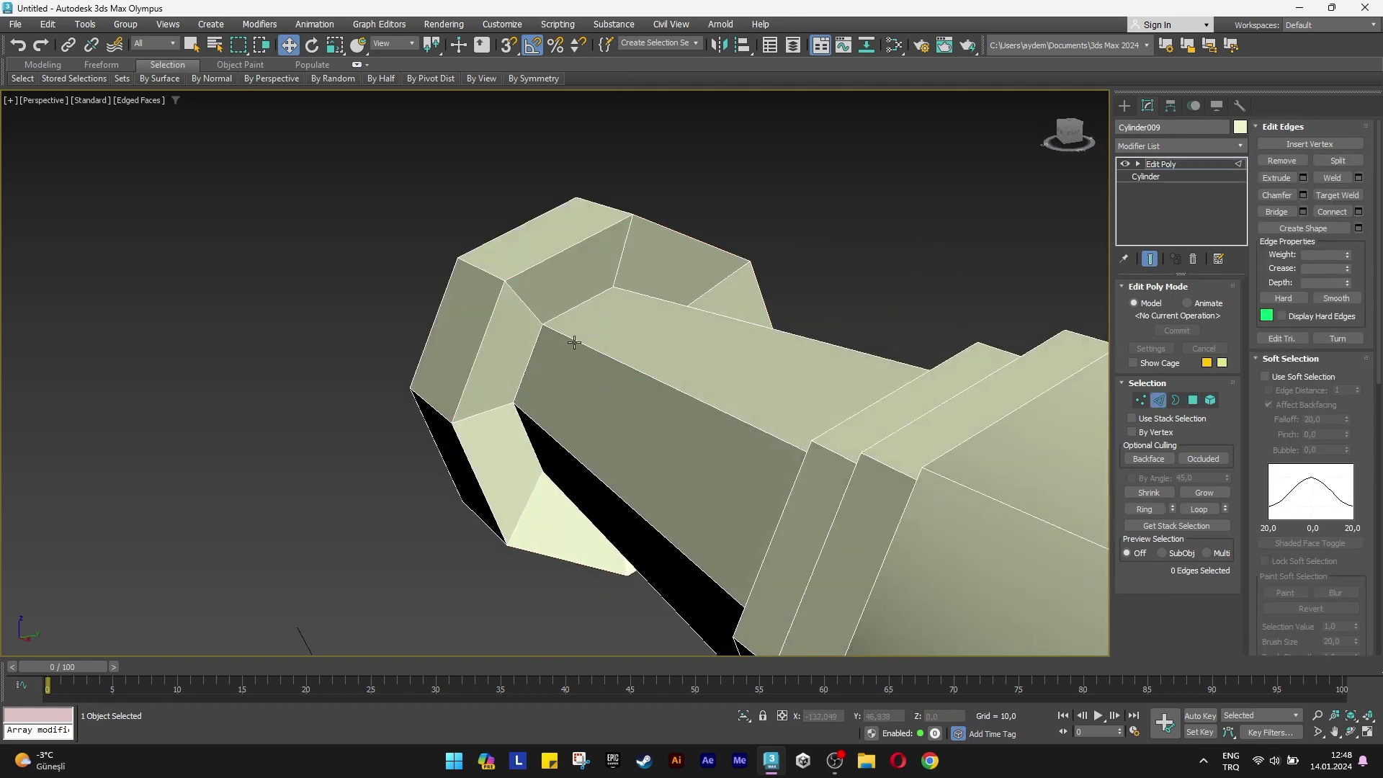
{"action": "left_click", "coordinate": [569, 312]}
{"action": "left_click", "coordinate": [1199, 509]}
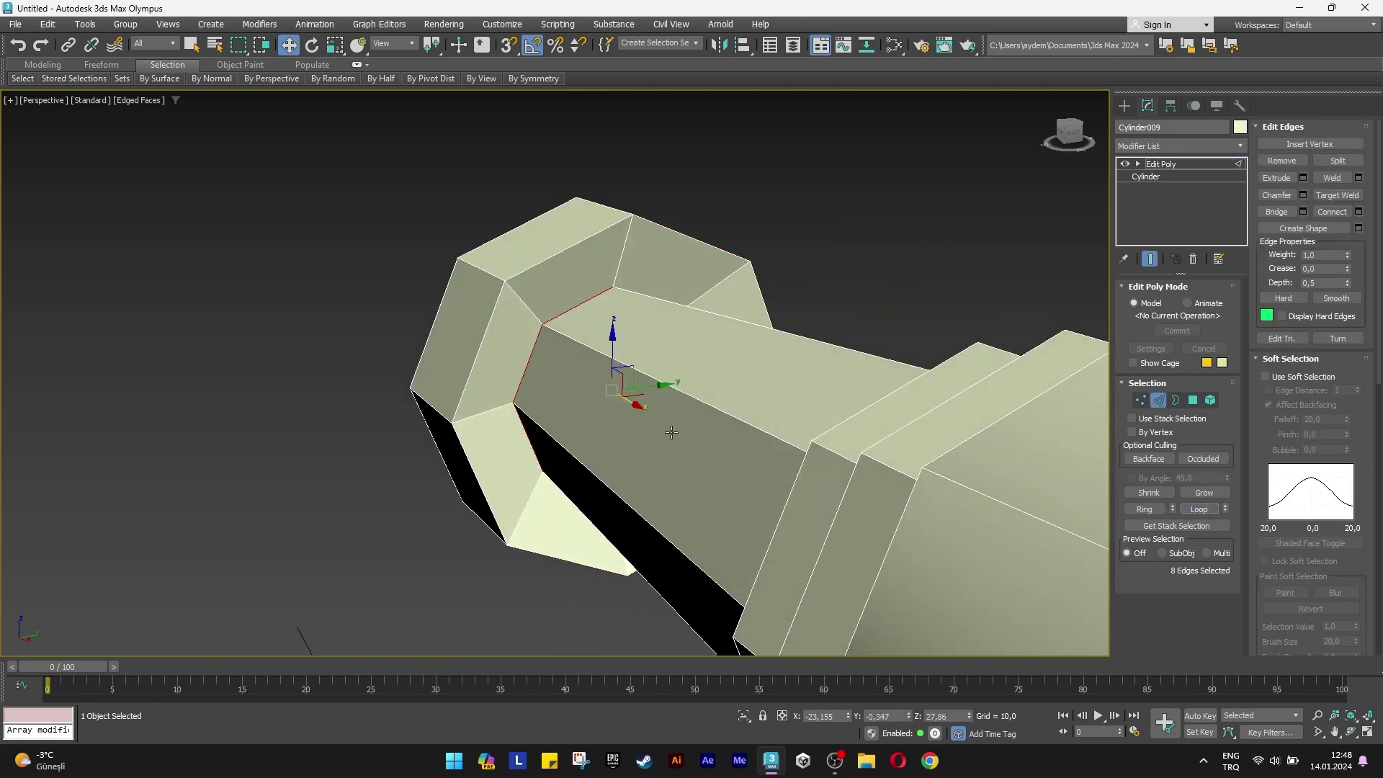
{"action": "middle_click_drag", "start_coordinate": [670, 417], "coordinate": [686, 436], "text": "alt"}
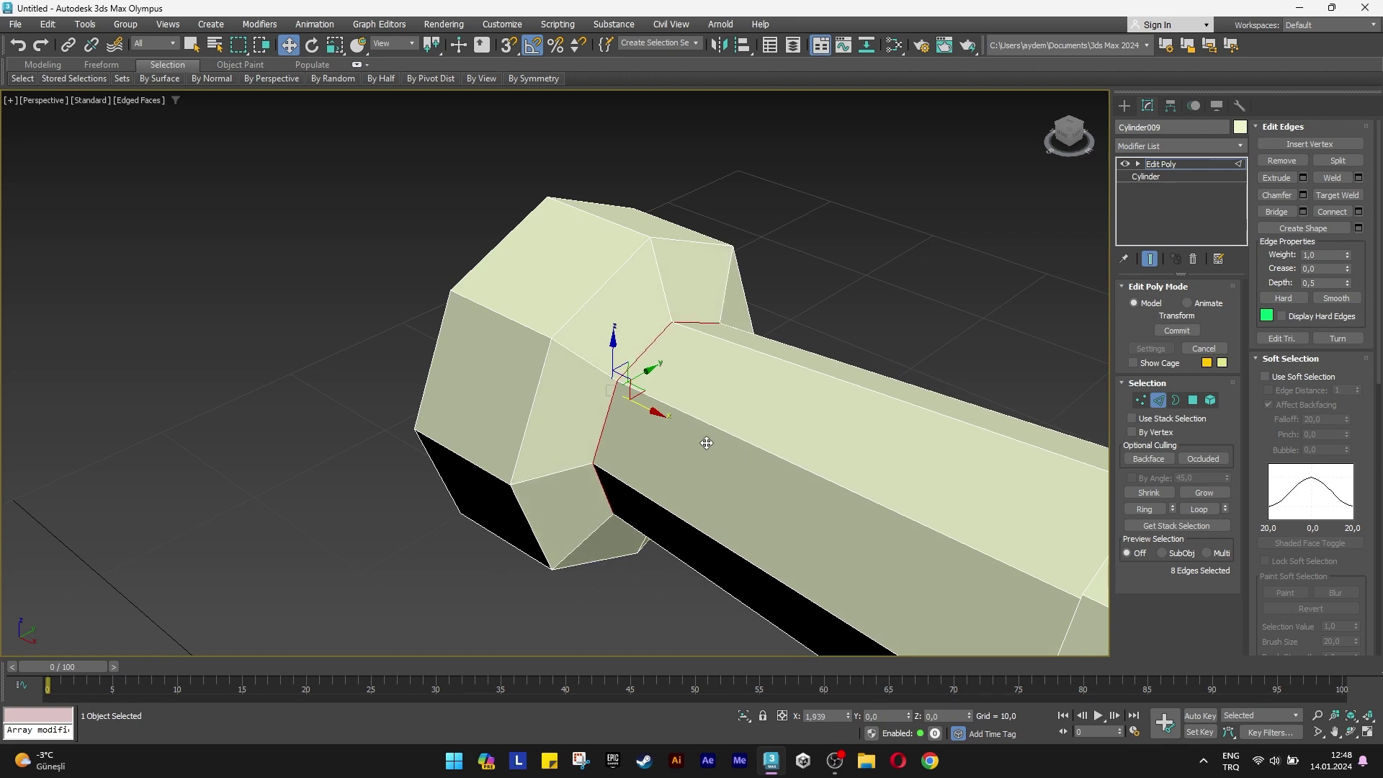
{"action": "left_click_drag", "start_coordinate": [683, 425], "coordinate": [721, 433]}
{"action": "middle_click_drag", "start_coordinate": [721, 433], "coordinate": [667, 430], "text": "alt"}
{"action": "left_click_drag", "start_coordinate": [713, 416], "coordinate": [763, 411]}
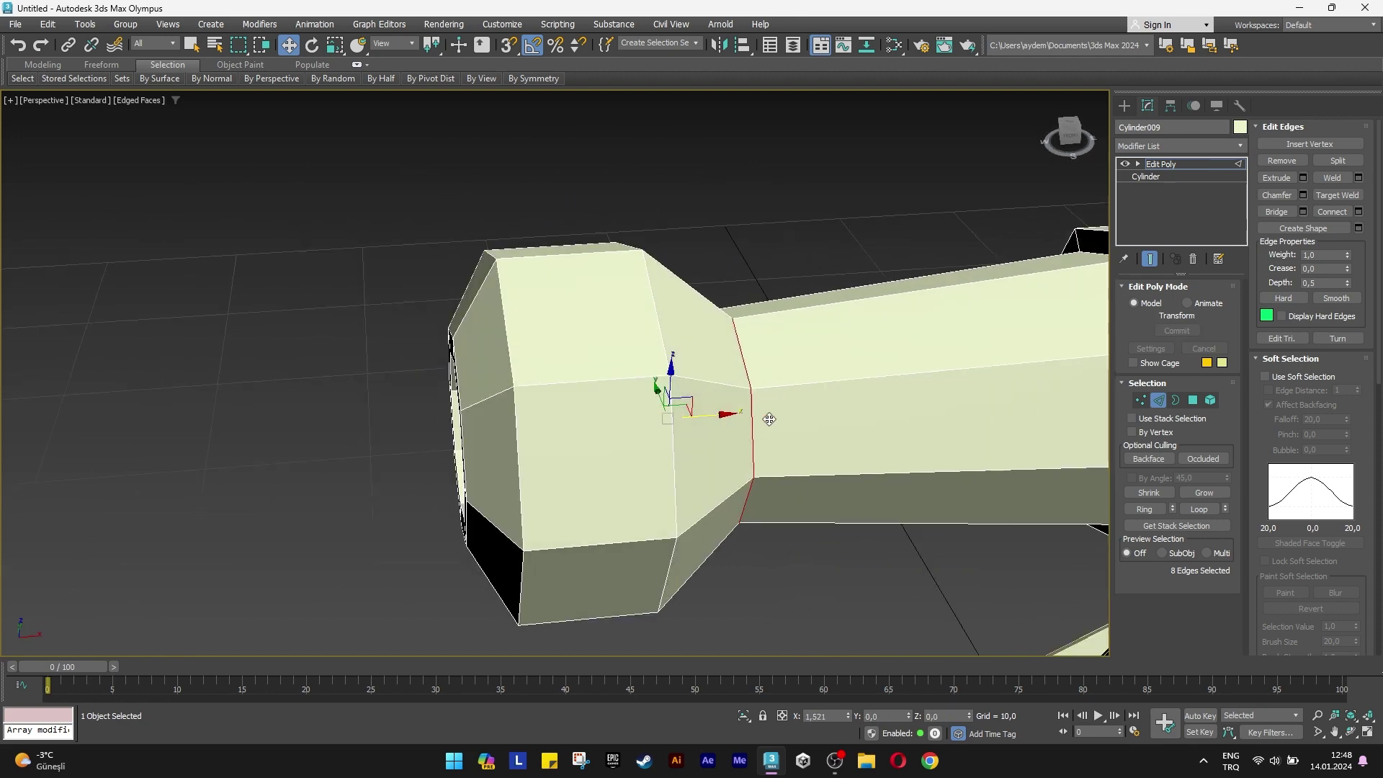
{"action": "scroll", "coordinate": [753, 403], "scroll_direction": "down", "scroll_amount": 3}
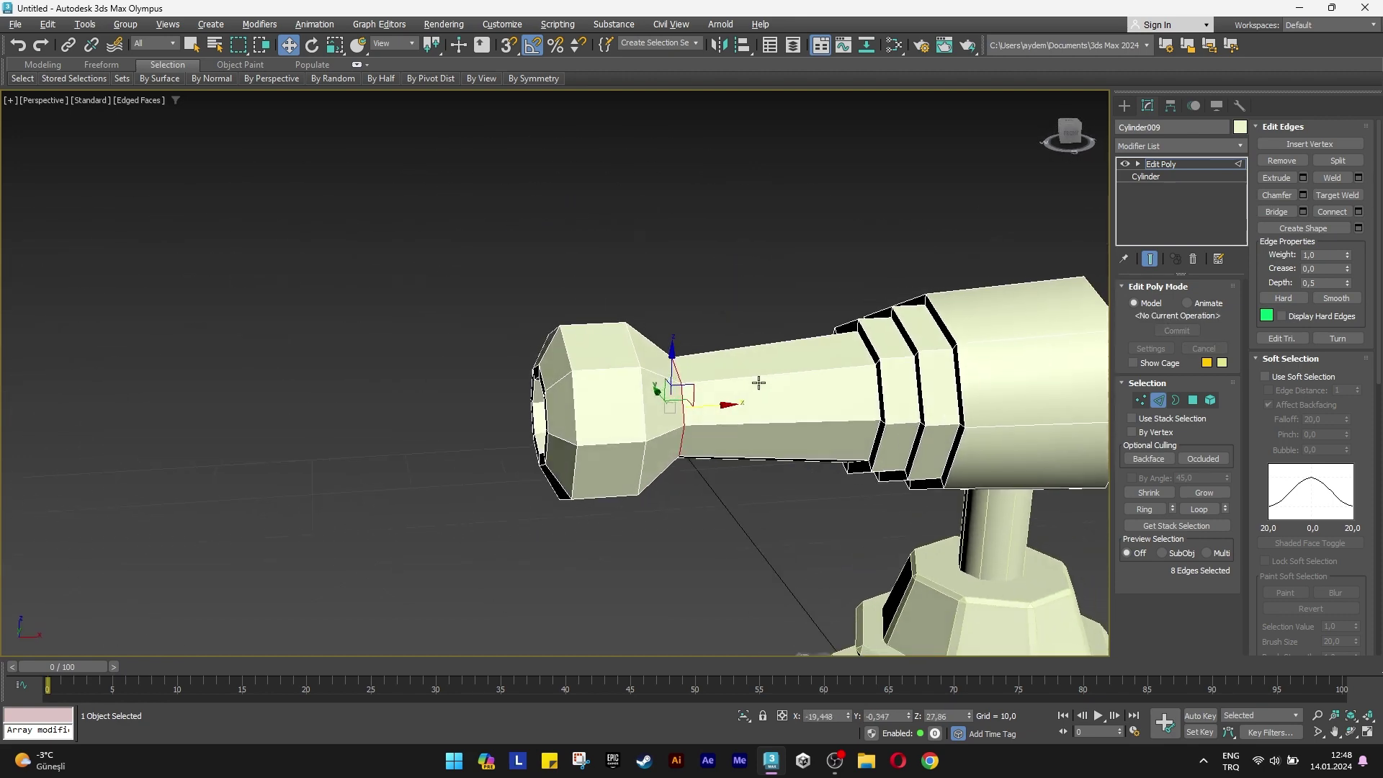
{"action": "middle_click_drag", "start_coordinate": [754, 403], "coordinate": [799, 389], "text": "alt"}
Scale the barrel head's vertices down to about 93%.
{"action": "left_click", "coordinate": [1140, 401]}
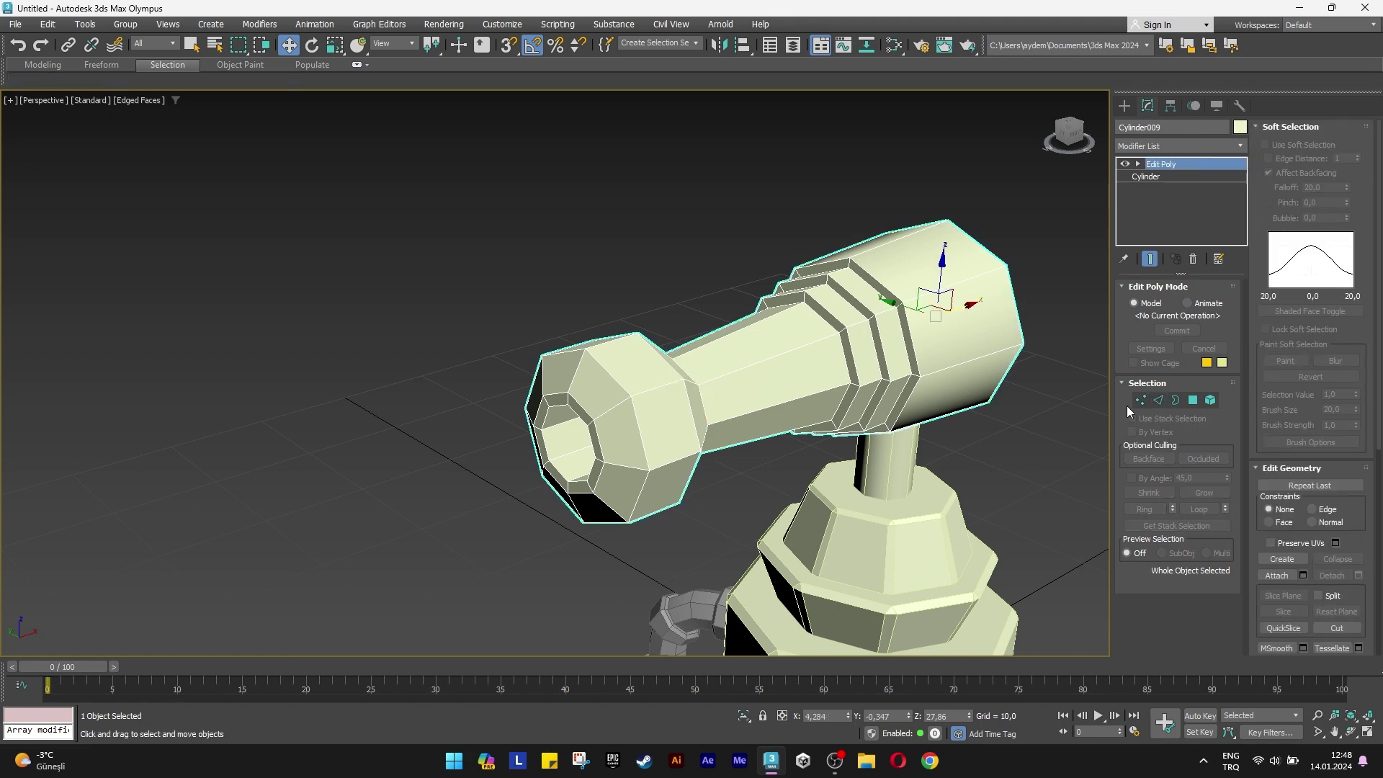
{"action": "middle_click_drag", "start_coordinate": [1074, 405], "coordinate": [456, 500], "text": "alt"}
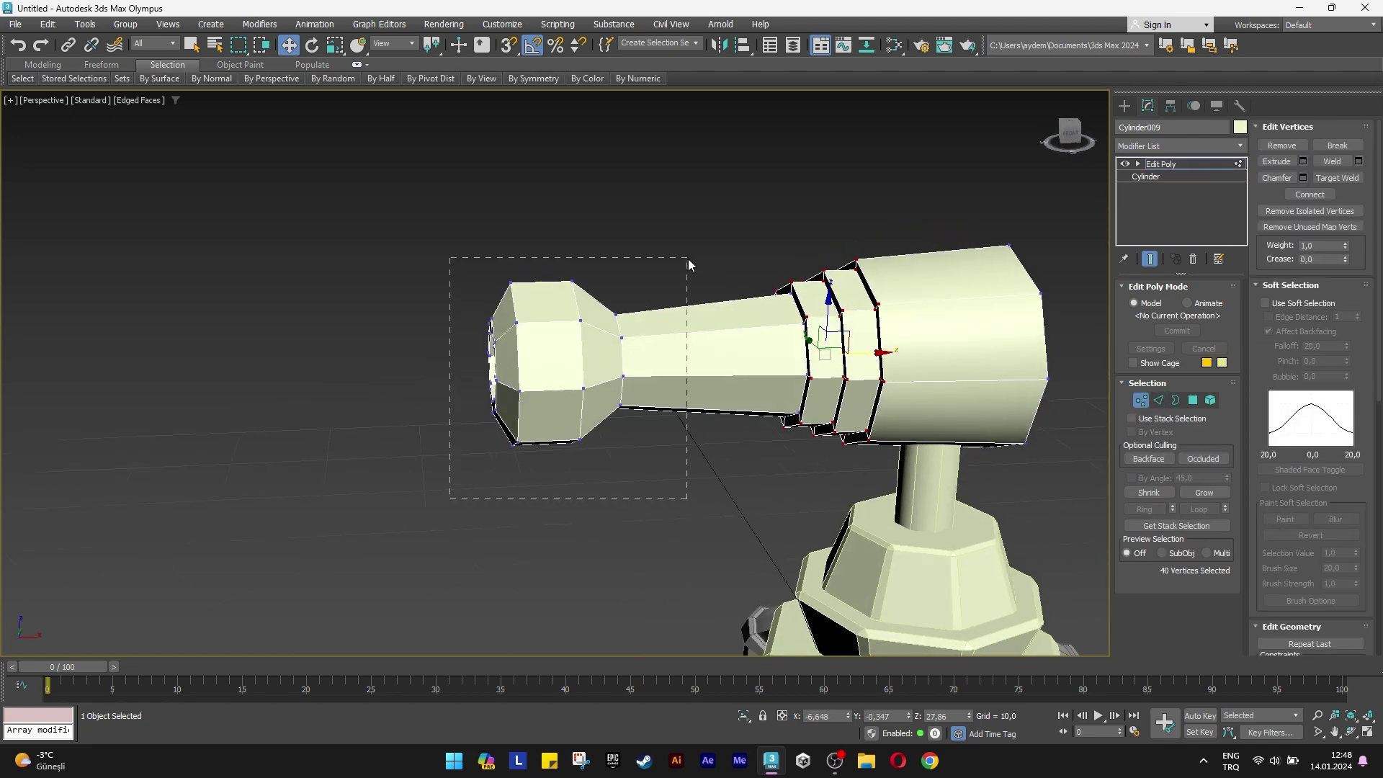
{"action": "left_click_drag", "start_coordinate": [689, 258], "coordinate": [688, 258]}
{"action": "key", "text": "r"}
{"action": "left_click_drag", "start_coordinate": [537, 364], "coordinate": [529, 367]}
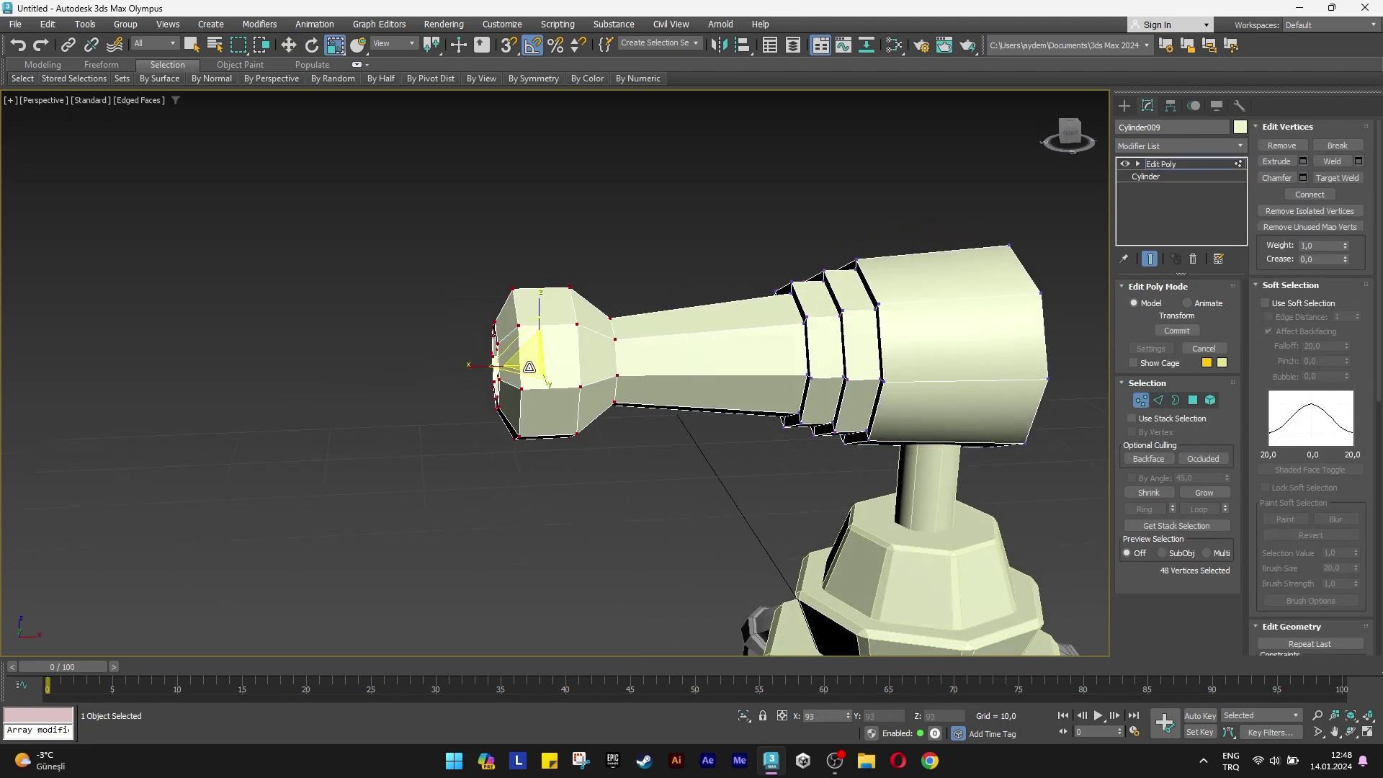
{"action": "key", "text": "w"}
Push the barrel's front-end vertex ring slightly forward to taper the tip.
{"action": "middle_click_drag", "start_coordinate": [529, 368], "coordinate": [456, 510], "text": "alt"}
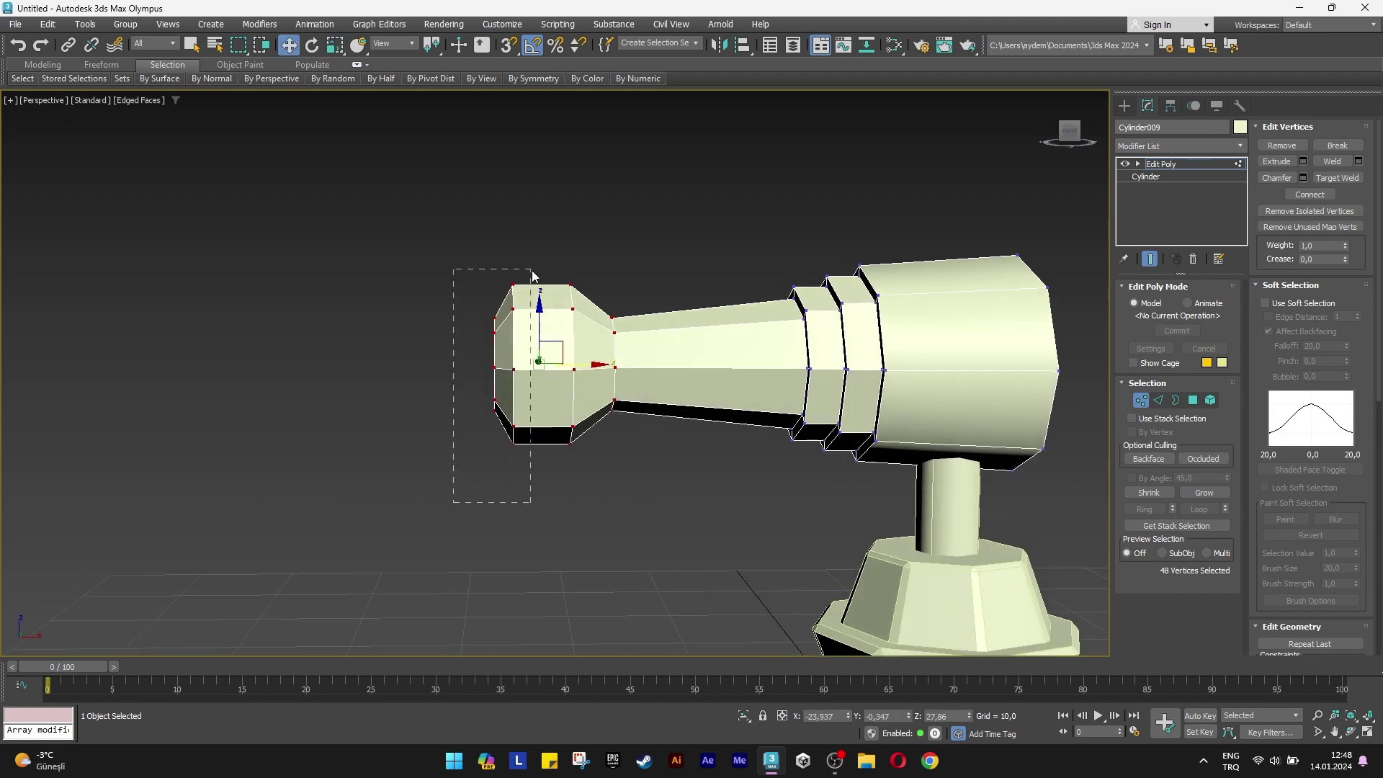
{"action": "left_click_drag", "start_coordinate": [532, 276], "coordinate": [532, 276]}
{"action": "left_click_drag", "start_coordinate": [526, 351], "coordinate": [542, 402]}
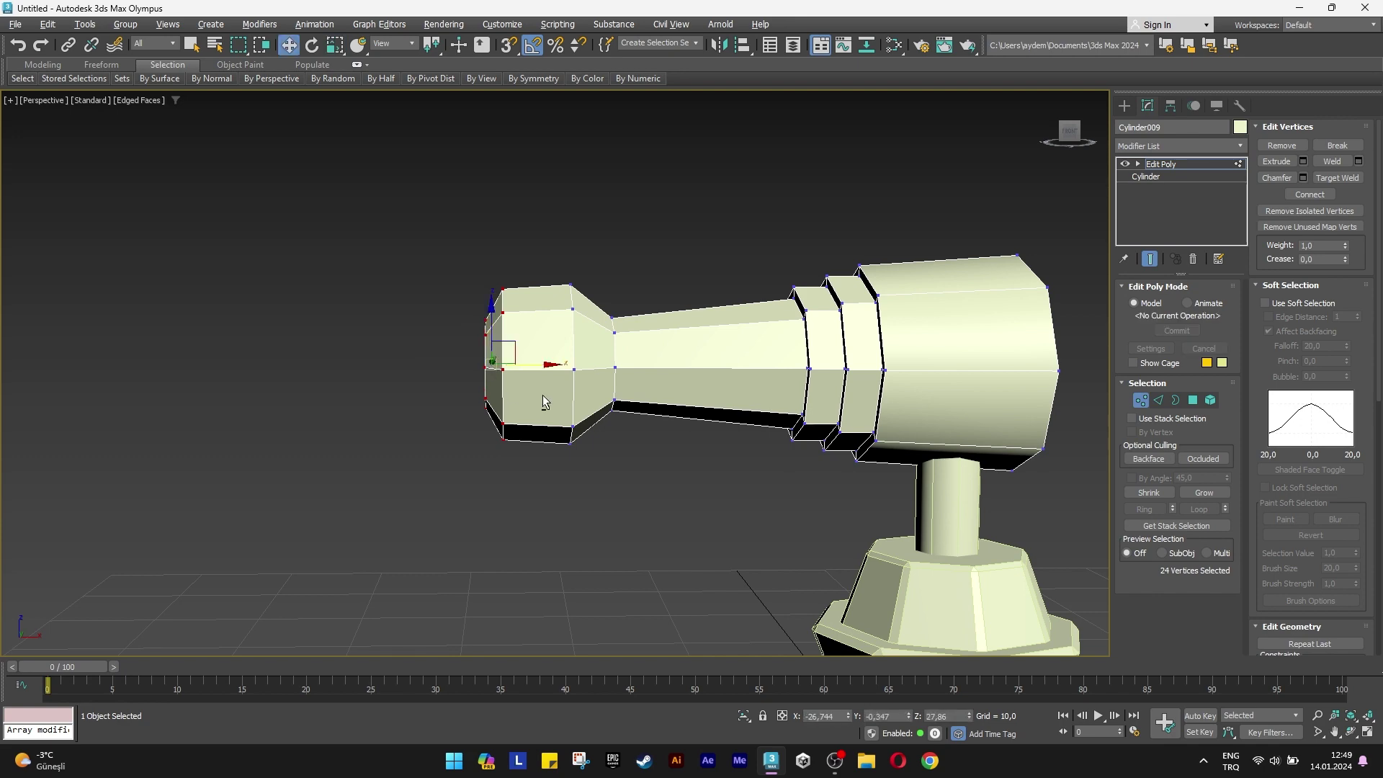
{"action": "middle_click_drag", "start_coordinate": [543, 402], "coordinate": [531, 421], "text": "alt"}
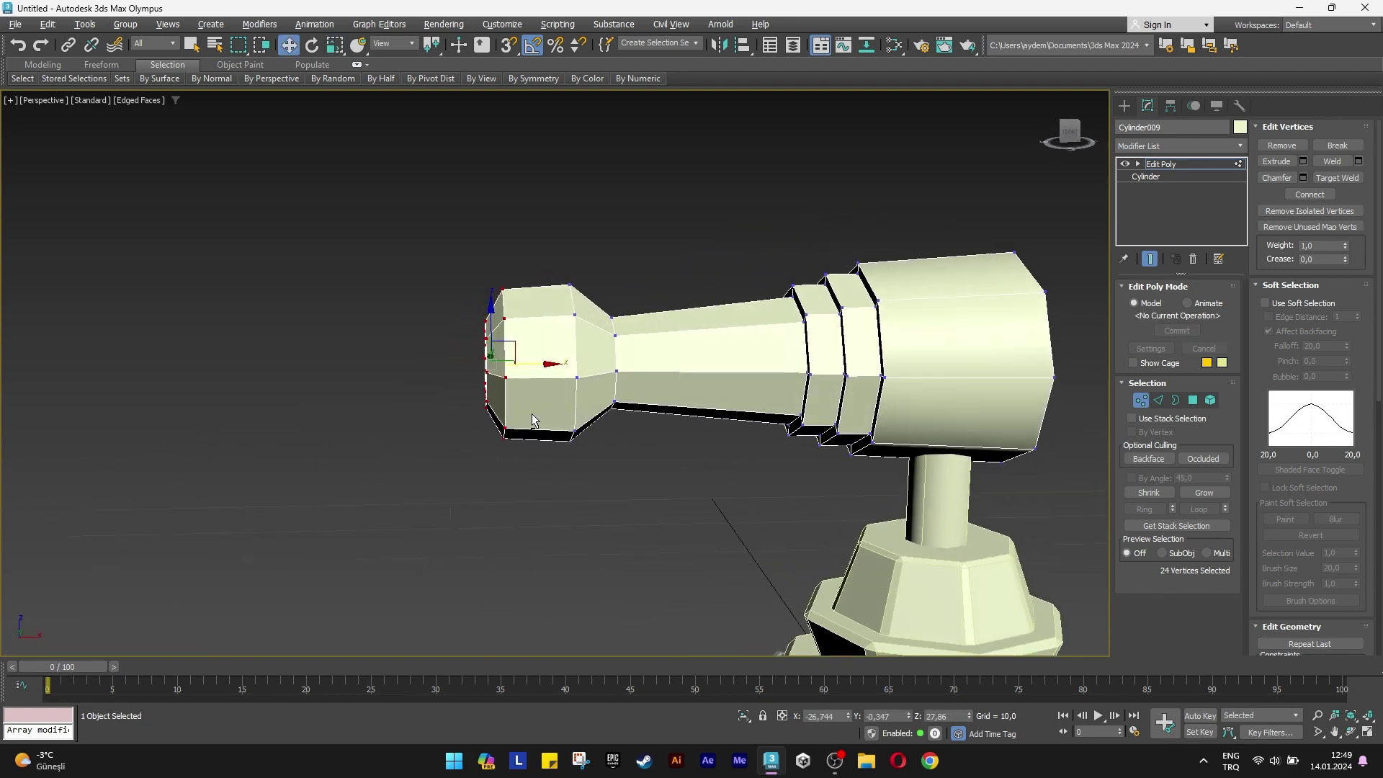
{"action": "left_click_drag", "start_coordinate": [574, 494], "coordinate": [494, 284]}
{"action": "mouse_move", "coordinate": [494, 284]}
{"action": "middle_mouse_down", "text": "alt"}
{"action": "mouse_move", "coordinate": [552, 309]}
{"action": "mouse_move", "coordinate": [533, 317]}
{"action": "mouse_move", "coordinate": [547, 335]}
{"action": "middle_mouse_up", "text": "alt"}
{"action": "scroll", "coordinate": [552, 310], "scroll_direction": "up", "scroll_amount": 2}
{"action": "scroll", "coordinate": [513, 361], "scroll_direction": "up", "scroll_amount": 5}
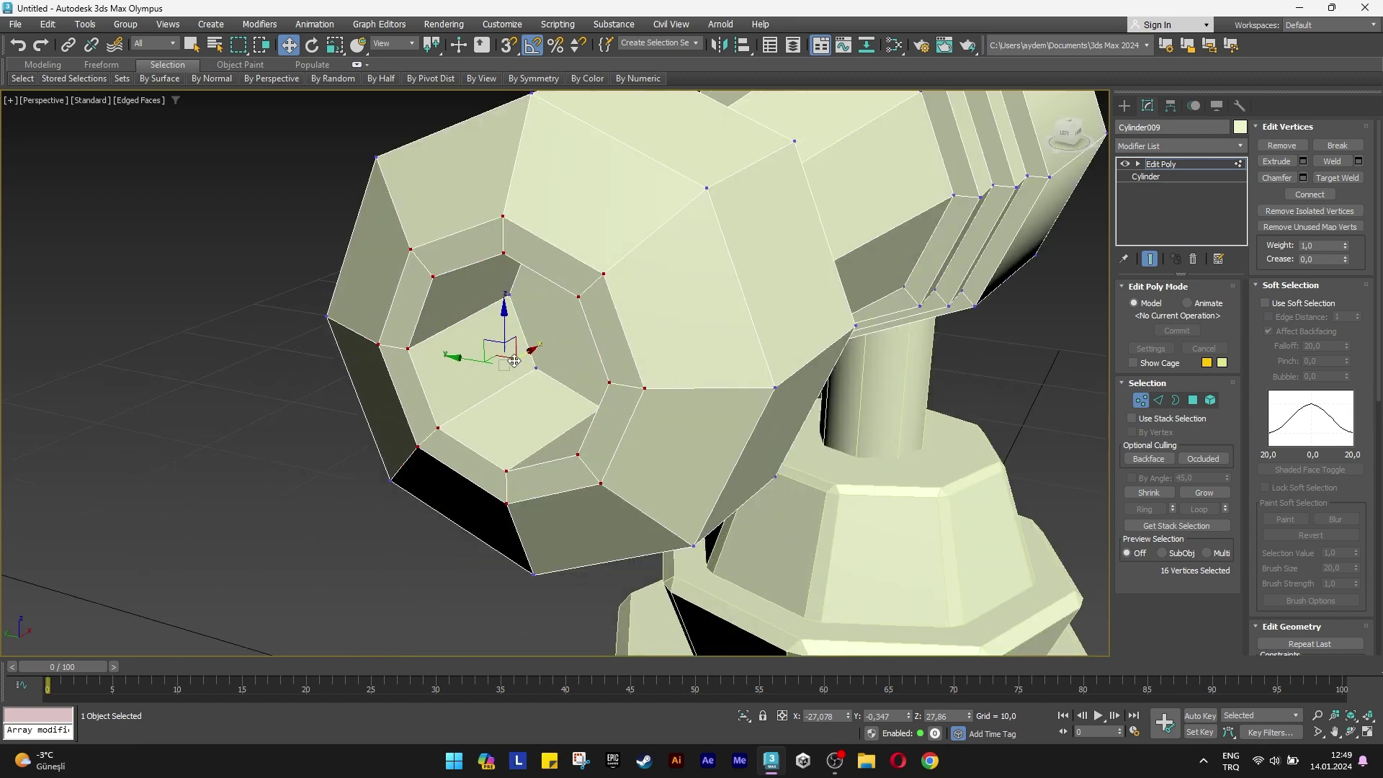
{"action": "scroll", "coordinate": [527, 355], "scroll_direction": "down", "scroll_amount": 5}
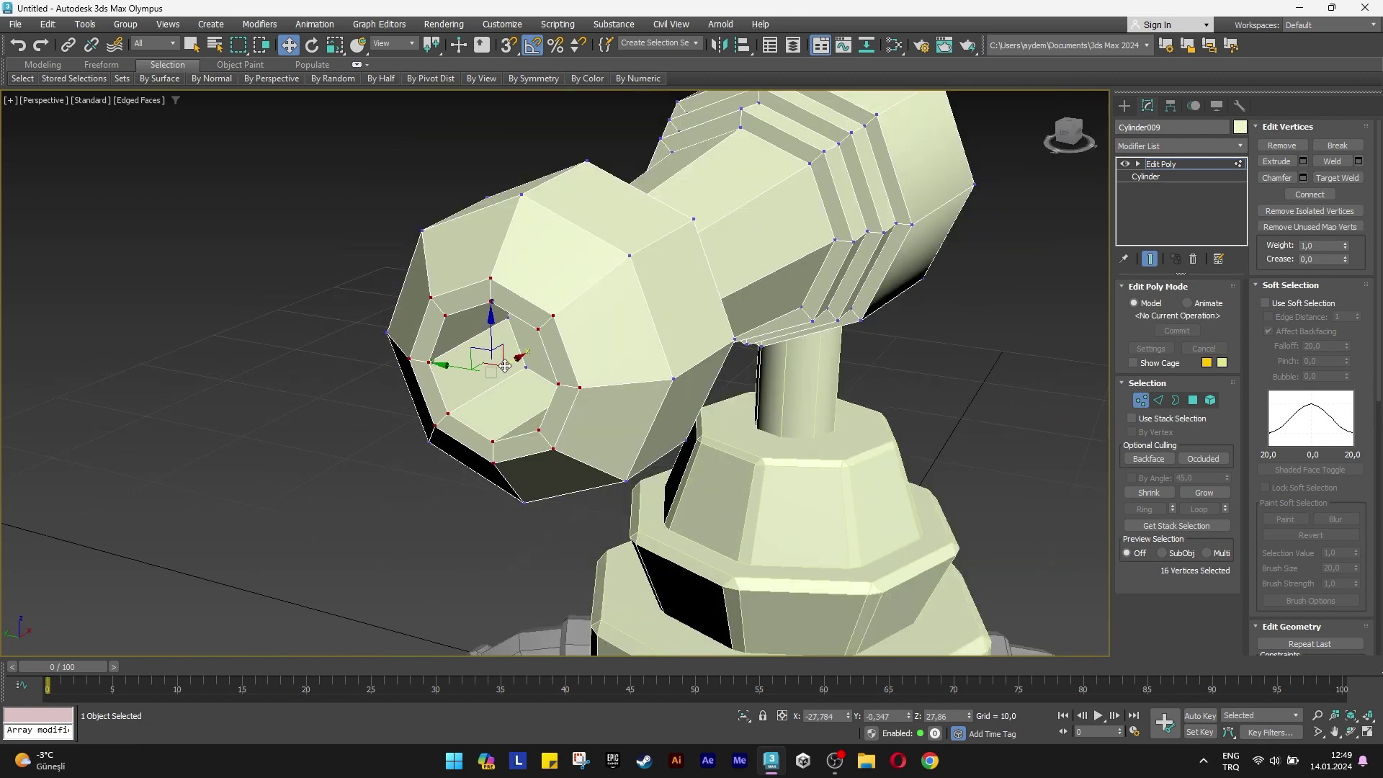
{"action": "mouse_move", "coordinate": [527, 354]}
{"action": "middle_mouse_down", "text": "alt"}
{"action": "mouse_move", "coordinate": [593, 343]}
{"action": "mouse_move", "coordinate": [396, 374]}
{"action": "middle_mouse_up", "text": "alt"}
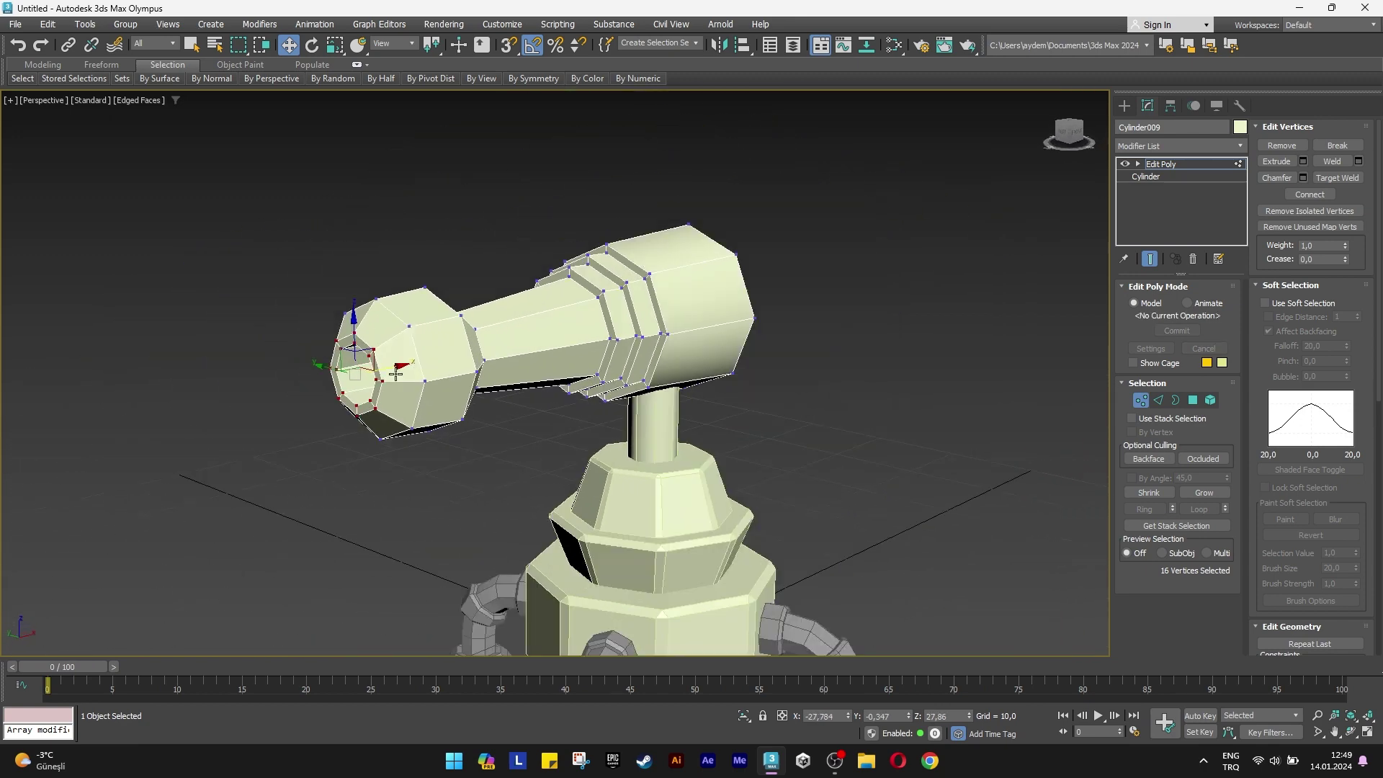
{"action": "left_click", "coordinate": [1142, 404]}
Clone the octagonal base body upward with a Shift-drag.
{"action": "left_click", "coordinate": [845, 382]}
{"action": "mouse_move", "coordinate": [845, 382]}
{"action": "middle_mouse_down", "text": "alt"}
{"action": "mouse_move", "coordinate": [812, 413]}
{"action": "mouse_move", "coordinate": [780, 513]}
{"action": "mouse_move", "coordinate": [717, 537]}
{"action": "middle_mouse_up", "text": "alt"}
{"action": "scroll", "coordinate": [718, 536], "scroll_direction": "down", "scroll_amount": 3}
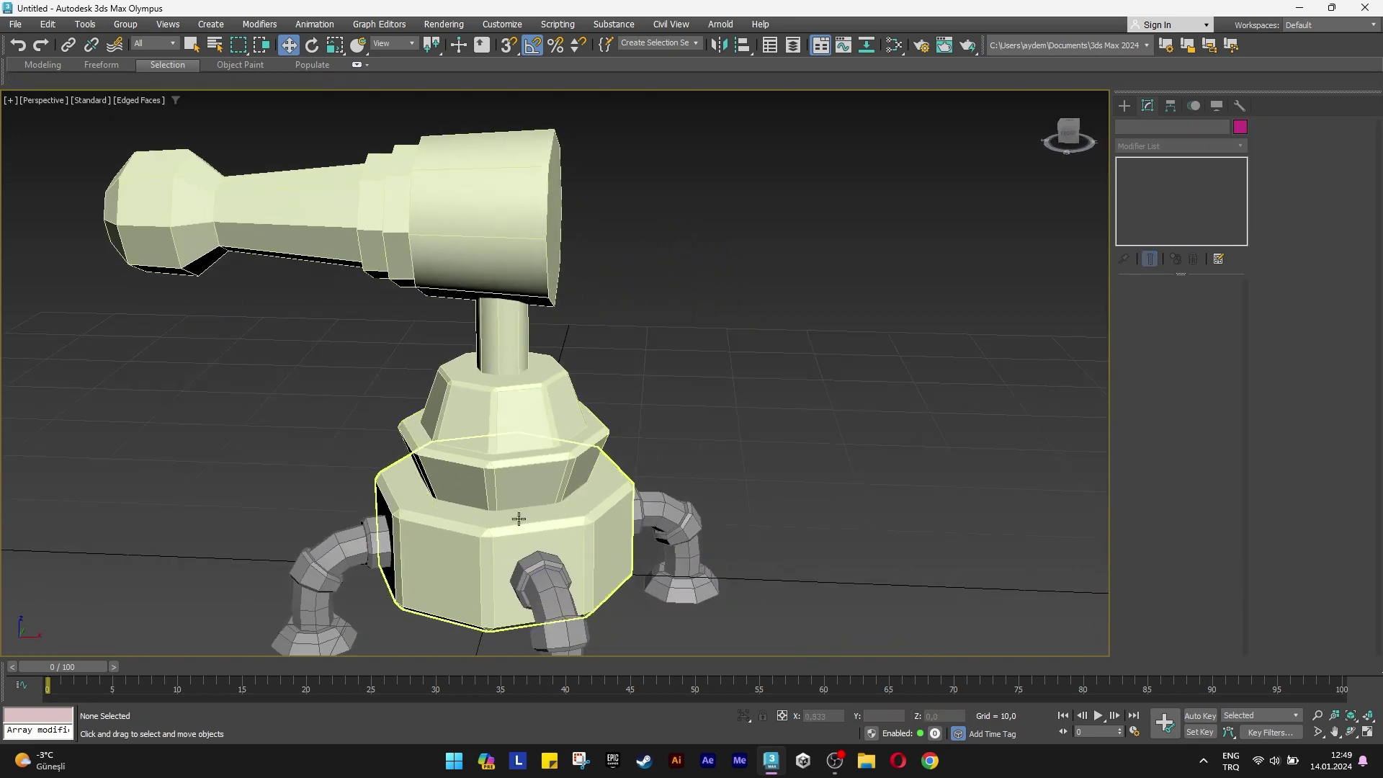
{"action": "left_click", "coordinate": [554, 554]}
{"action": "middle_click_drag", "start_coordinate": [554, 553], "coordinate": [563, 559], "text": "alt"}
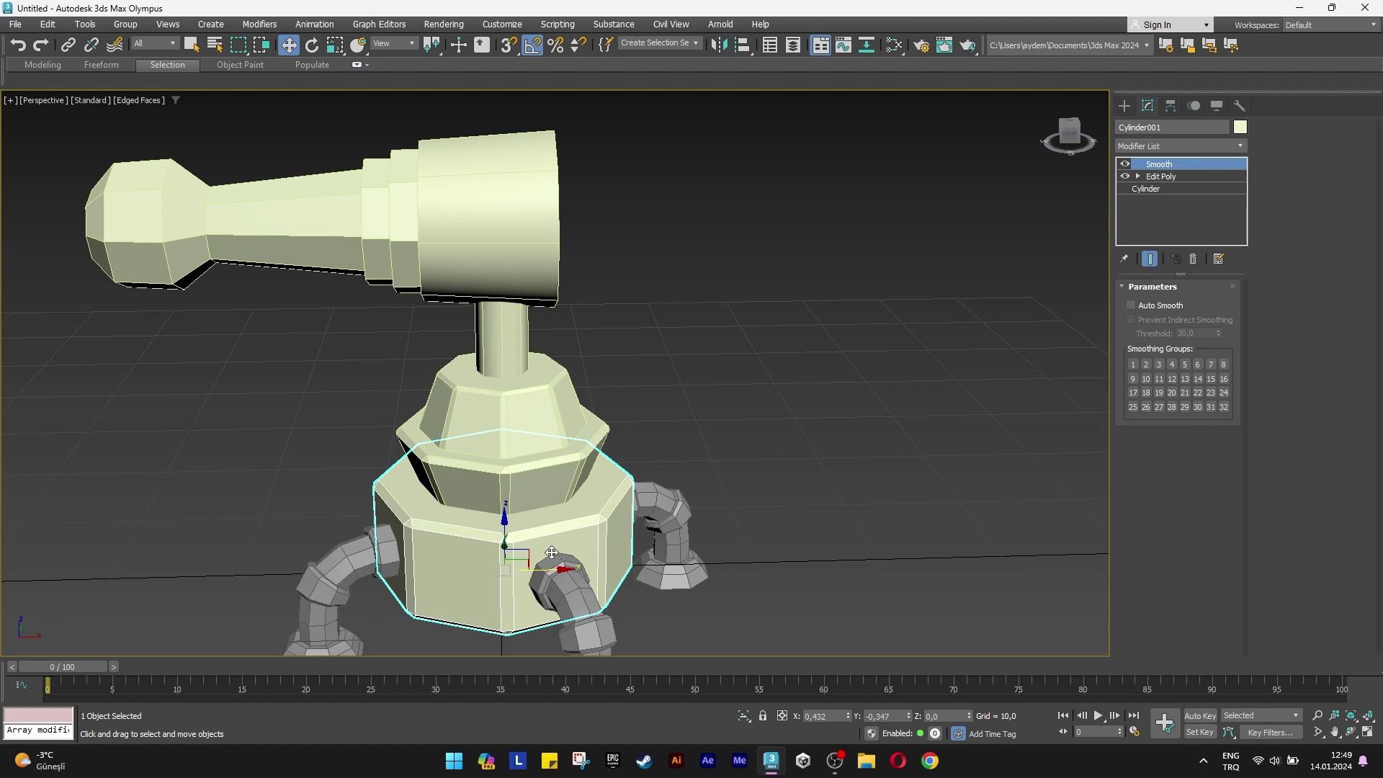
{"action": "left_click_drag", "start_coordinate": [523, 554], "coordinate": [703, 268], "text": "shift"}
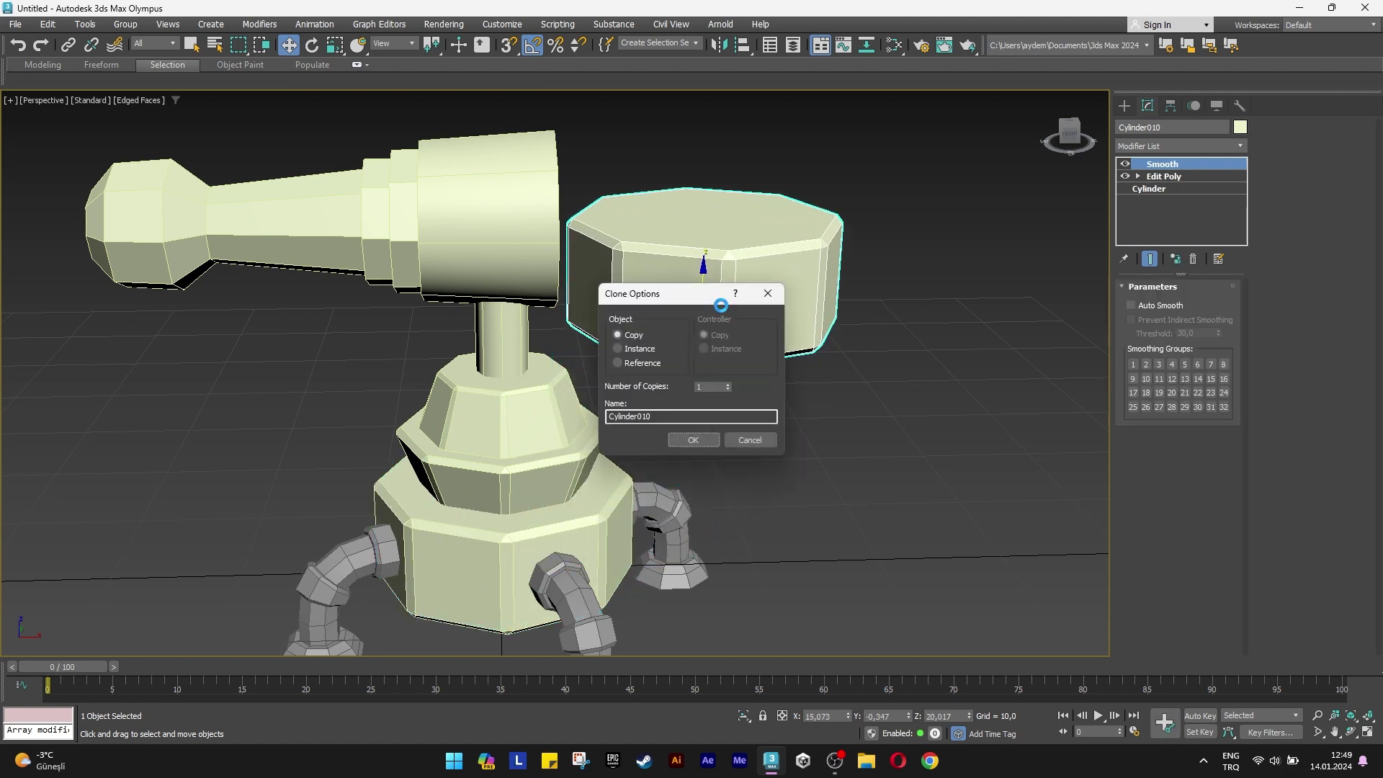
{"action": "left_click", "coordinate": [699, 442]}
Turn the copy 90° onto its side, align it to Cylinder009, and slide it rearward.
{"action": "middle_click_drag", "start_coordinate": [735, 308], "coordinate": [724, 372]}
{"action": "key", "text": "e"}
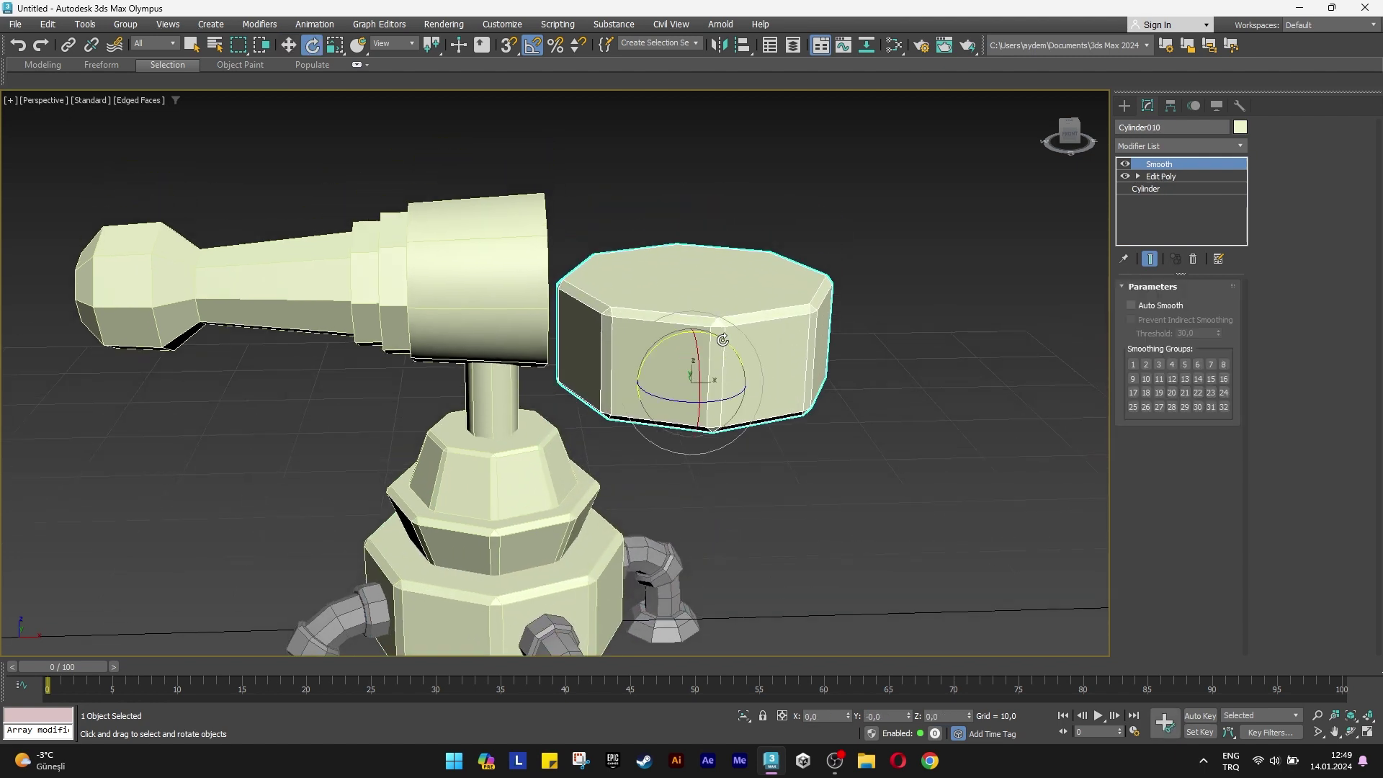
{"action": "left_click_drag", "start_coordinate": [723, 340], "coordinate": [779, 373]}
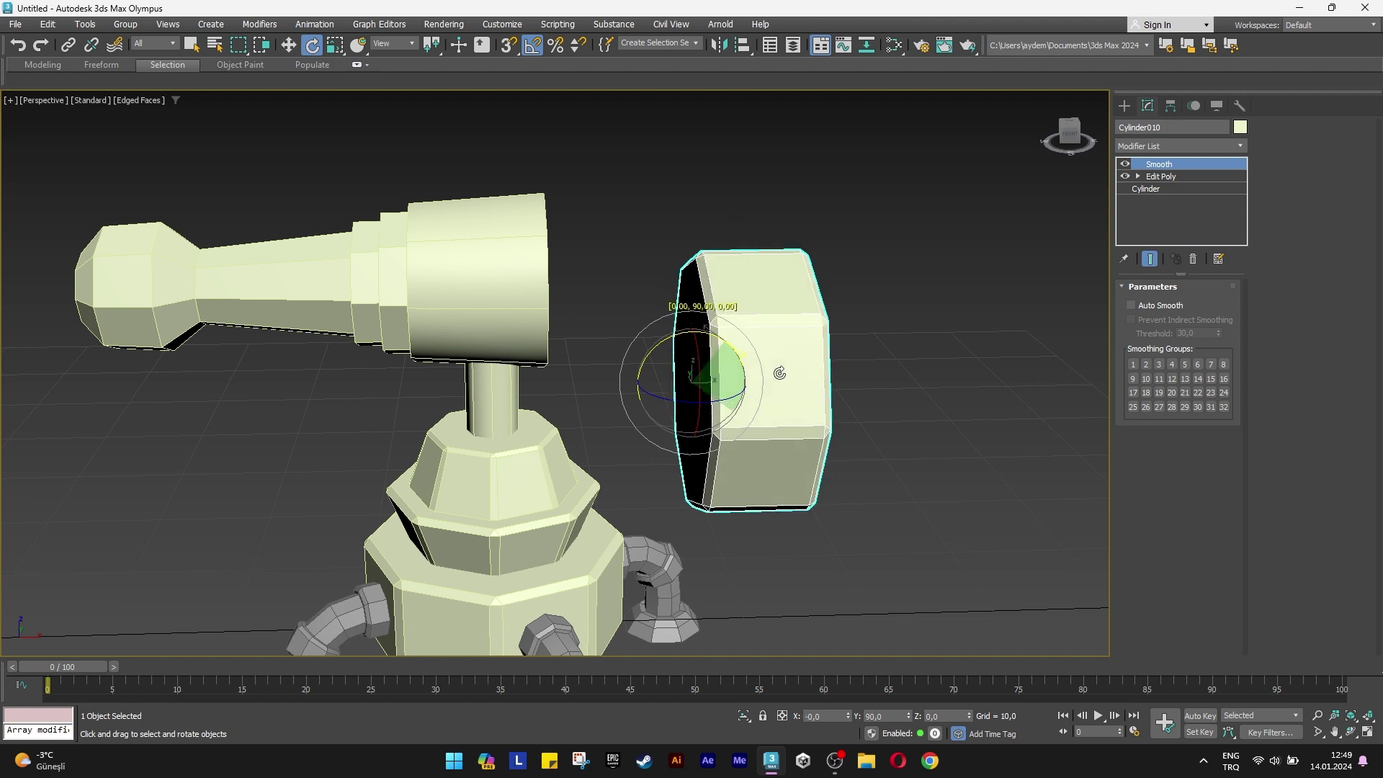
{"action": "key", "text": "w"}
{"action": "left_click", "coordinate": [740, 47]}
{"action": "left_click", "coordinate": [528, 281]}
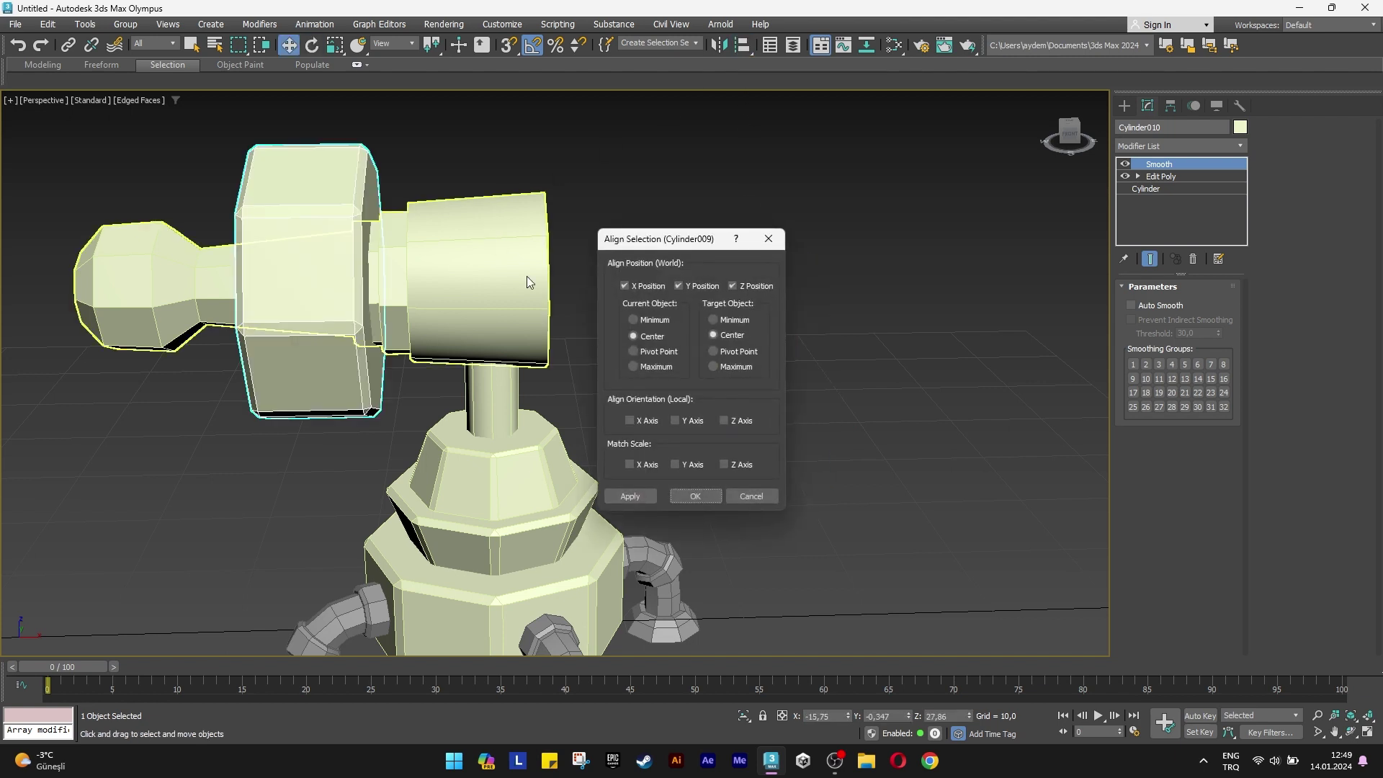
{"action": "left_click", "coordinate": [701, 499]}
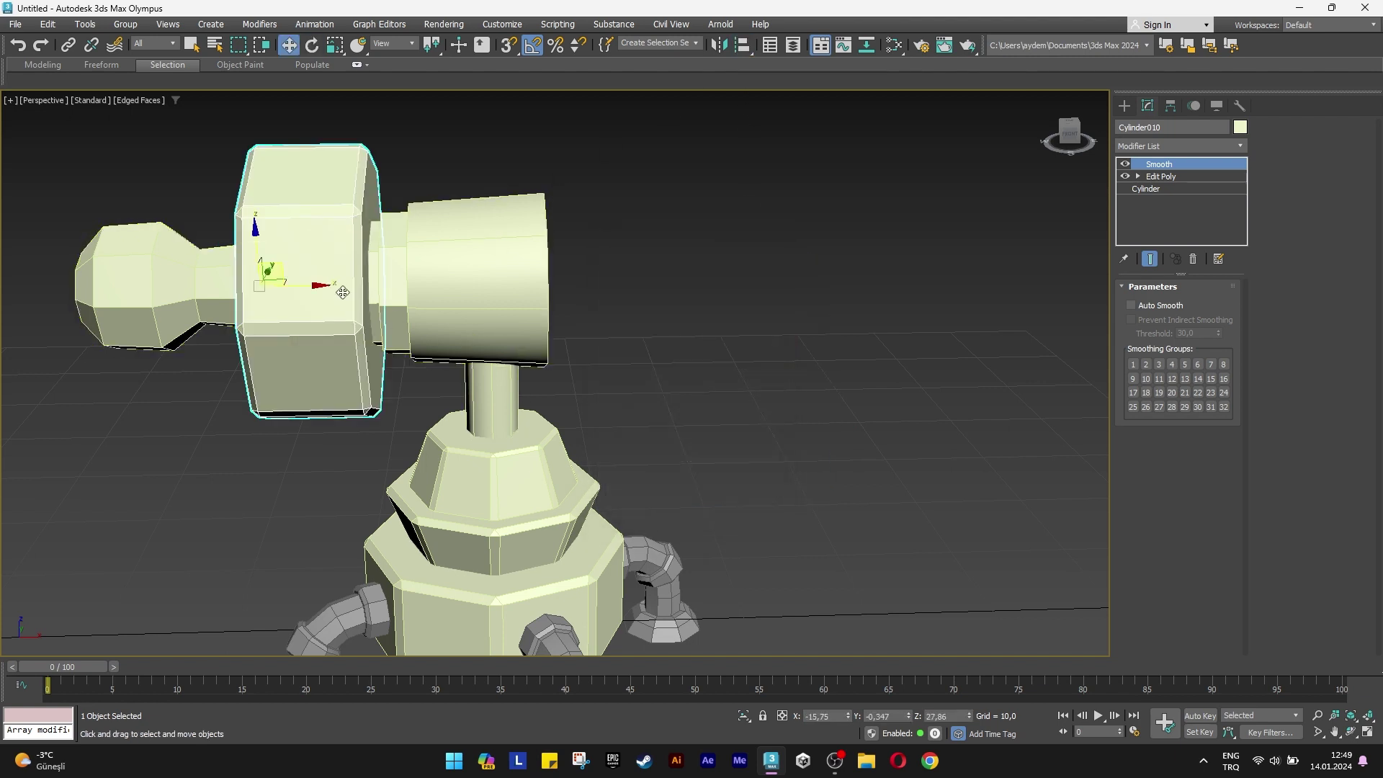
{"action": "mouse_move", "coordinate": [315, 285]}
{"action": "left_mouse_down"}
{"action": "mouse_move", "coordinate": [634, 283]}
{"action": "mouse_move", "coordinate": [575, 235]}
{"action": "left_mouse_up"}
Tilt and position the housing against the barrel's rear.
{"action": "key", "text": "e"}
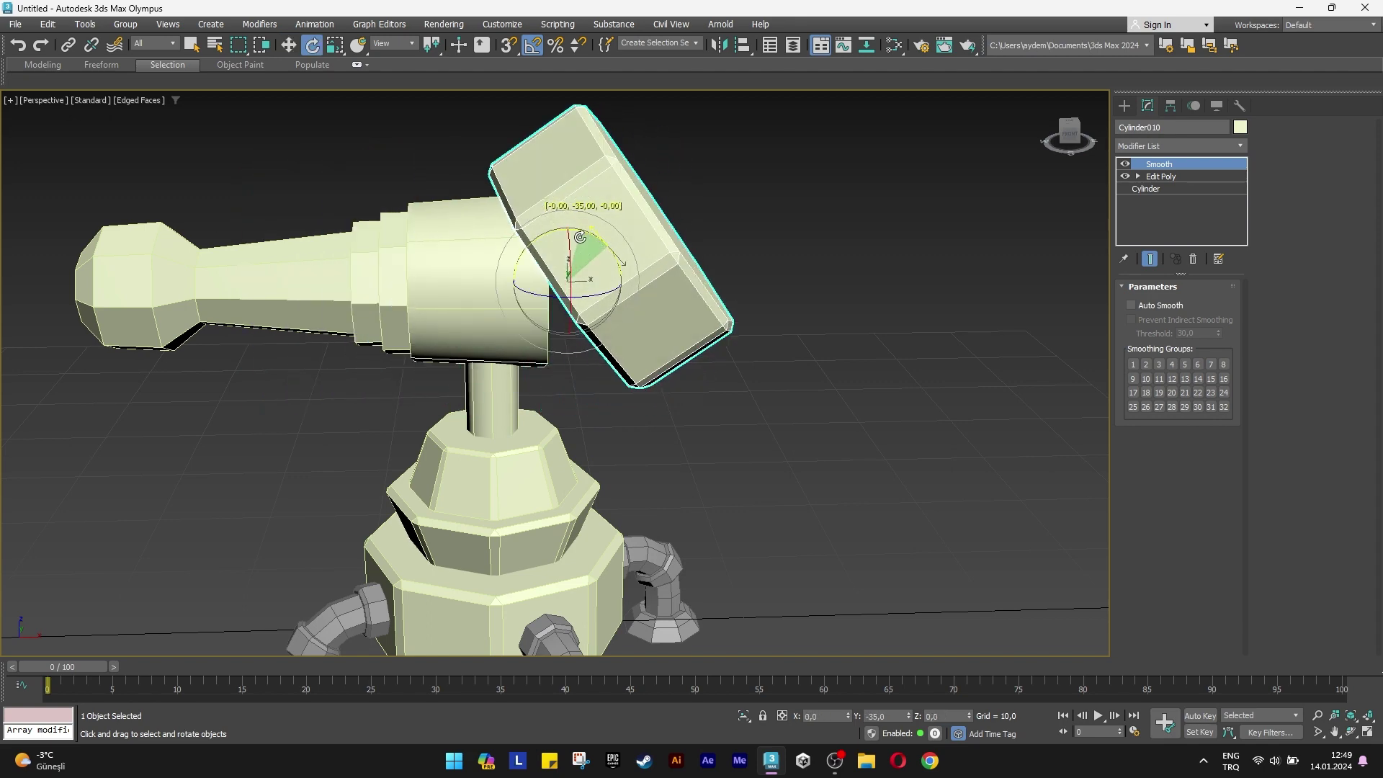
{"action": "key", "text": "w"}
{"action": "middle_click_drag", "start_coordinate": [575, 235], "coordinate": [572, 205], "text": "alt"}
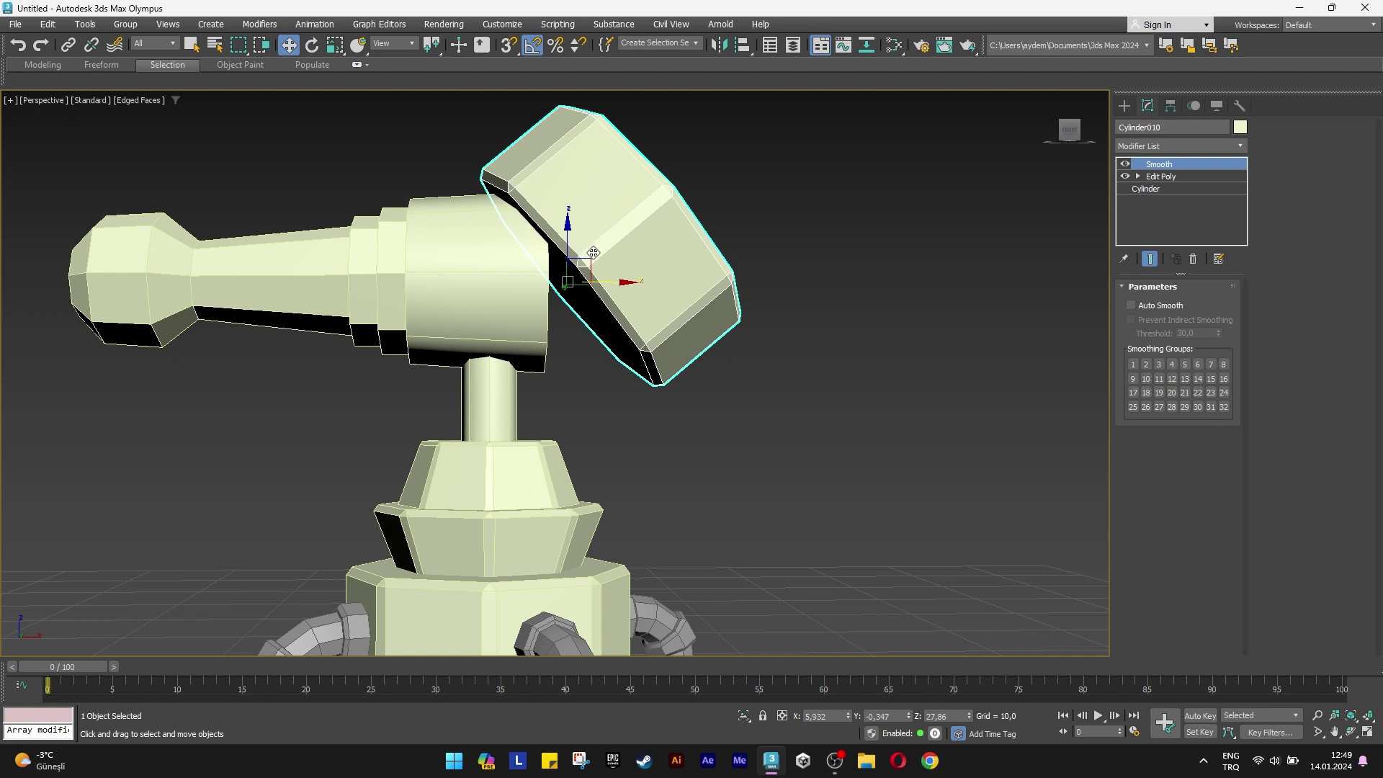
{"action": "left_click_drag", "start_coordinate": [591, 258], "coordinate": [519, 260]}
{"action": "key", "text": "e"}
{"action": "key", "text": "w"}
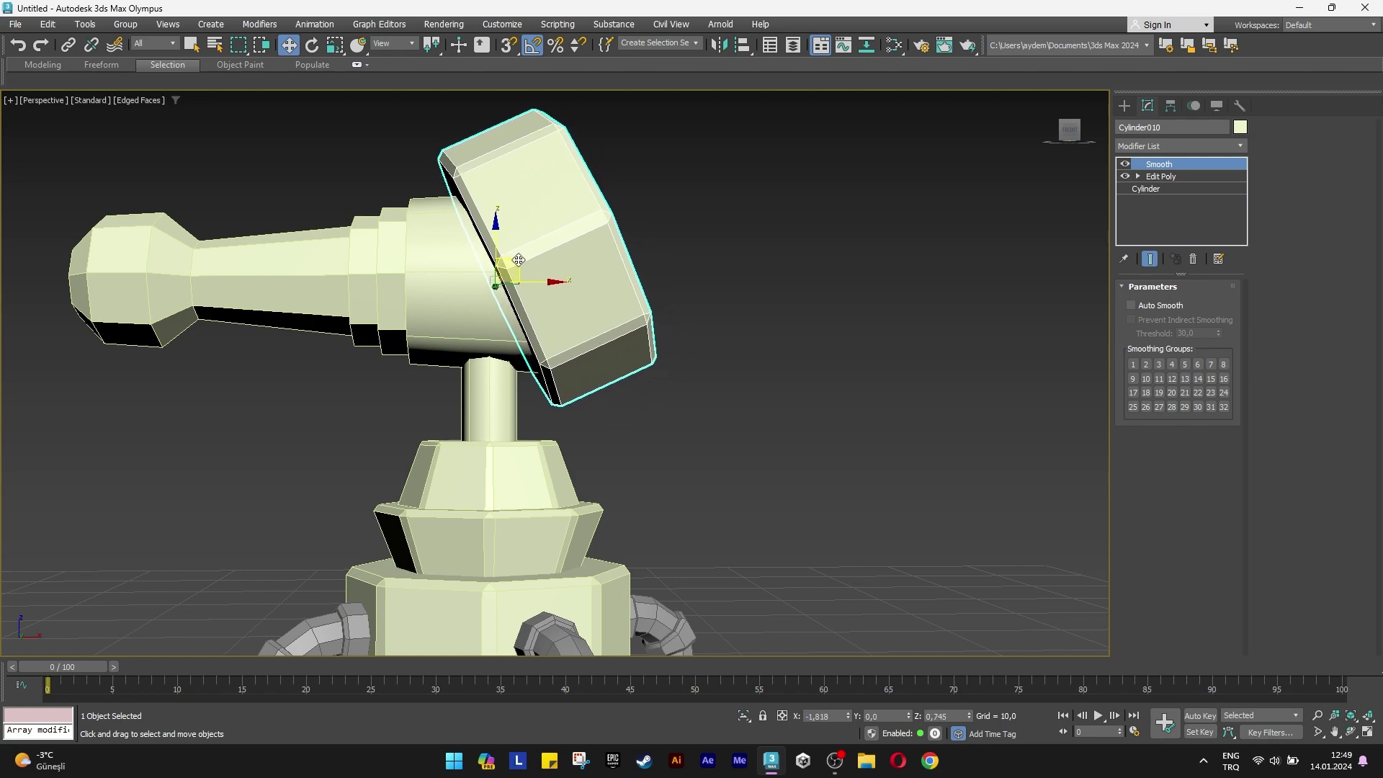
{"action": "mouse_move", "coordinate": [518, 259]}
{"action": "middle_mouse_down", "text": "alt"}
{"action": "mouse_move", "coordinate": [432, 310]}
{"action": "mouse_move", "coordinate": [508, 260]}
{"action": "middle_mouse_up", "text": "alt"}
Copy the tilted housing further out and scale the copy down to 74%.
{"action": "left_click_drag", "start_coordinate": [536, 284], "coordinate": [722, 299], "text": "shift"}
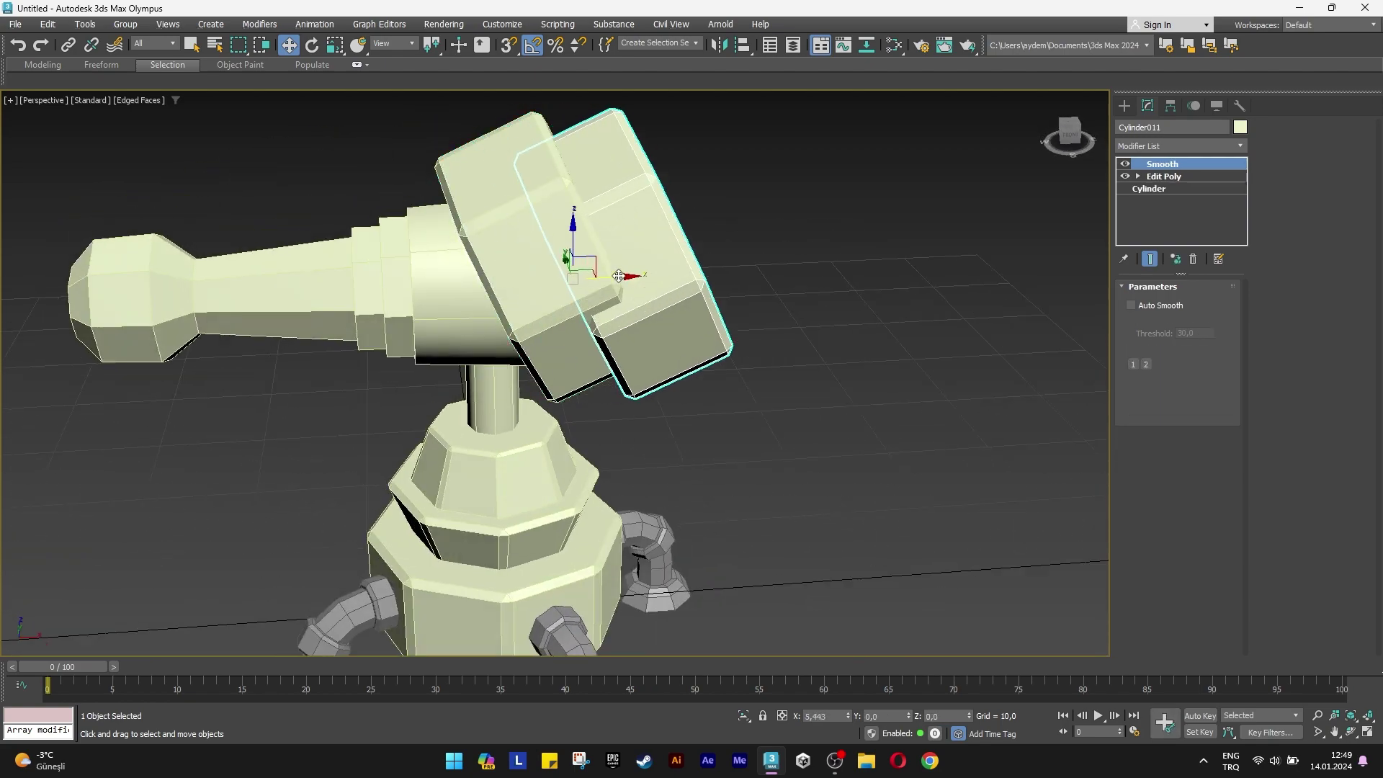
{"action": "left_click", "coordinate": [685, 439]}
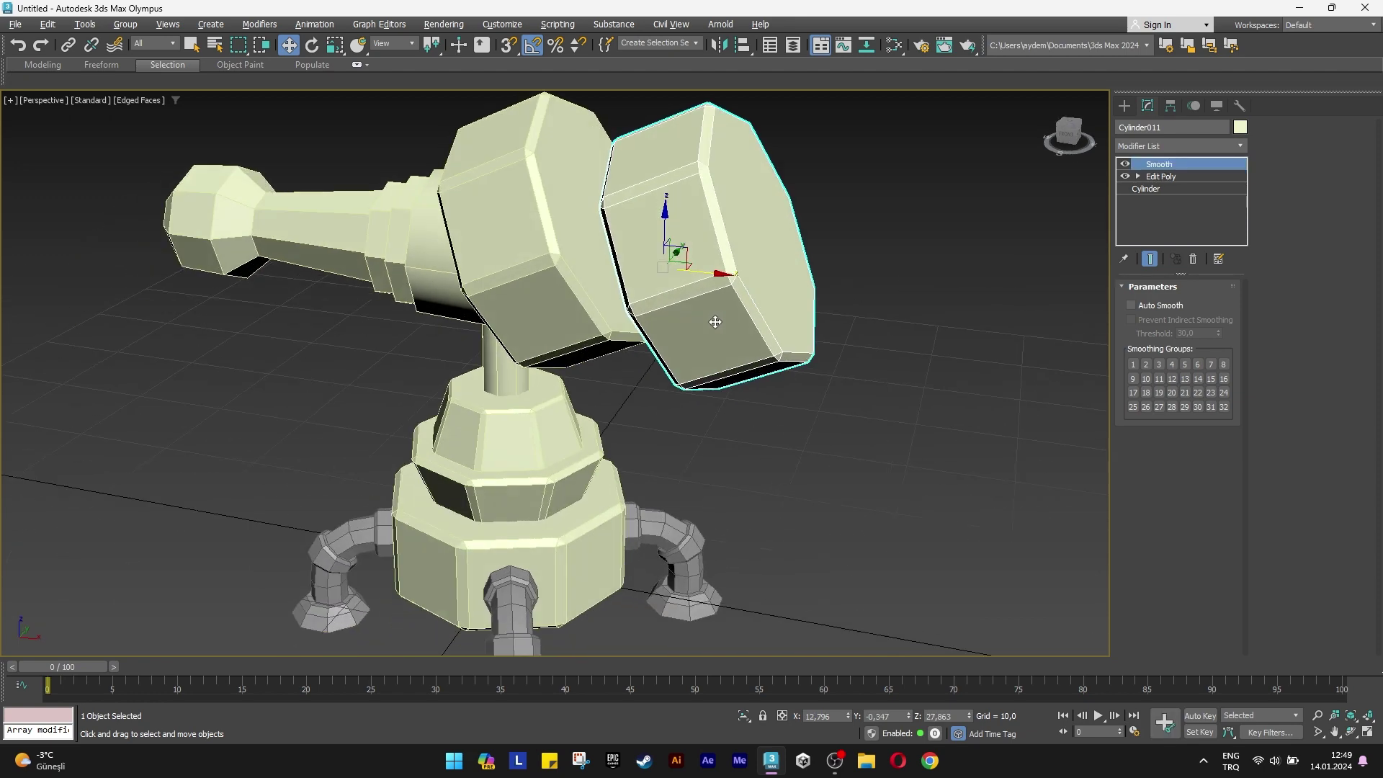
{"action": "middle_click_drag", "start_coordinate": [686, 440], "coordinate": [665, 320], "text": "alt"}
{"action": "key", "text": "r"}
{"action": "left_click_drag", "start_coordinate": [665, 320], "coordinate": [663, 345]}
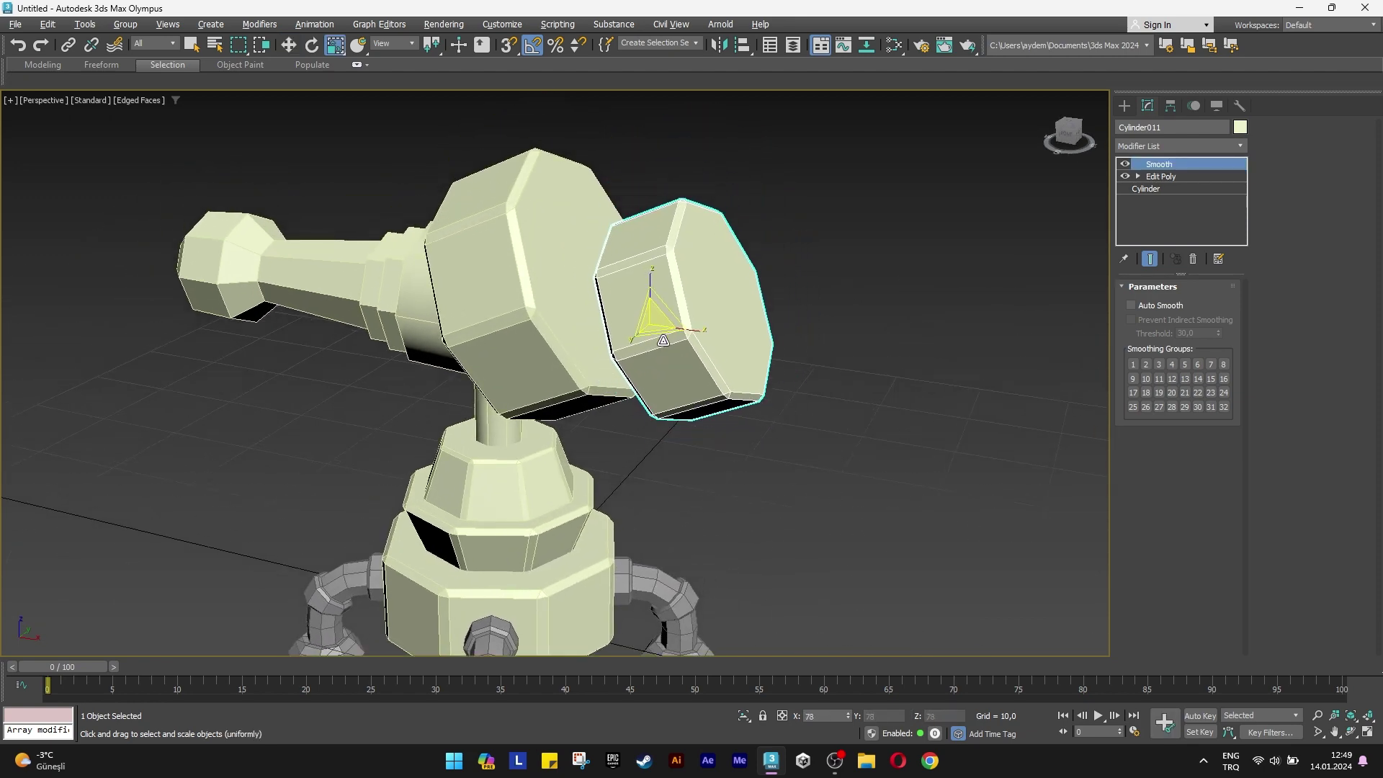
Centre the smaller copy on the first housing, then push it outward along its Local axis.
{"action": "key", "text": "w"}
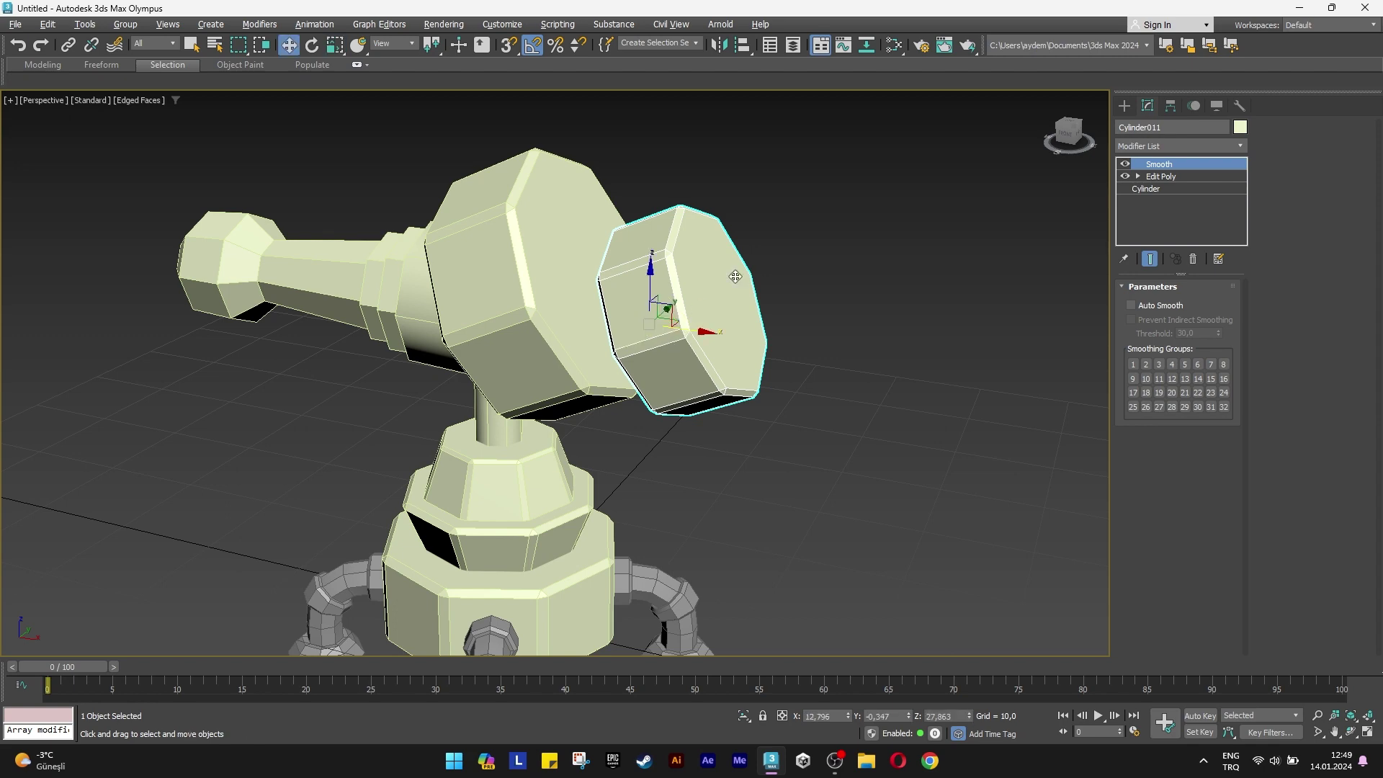
{"action": "left_click", "coordinate": [739, 50]}
{"action": "left_click", "coordinate": [552, 229]}
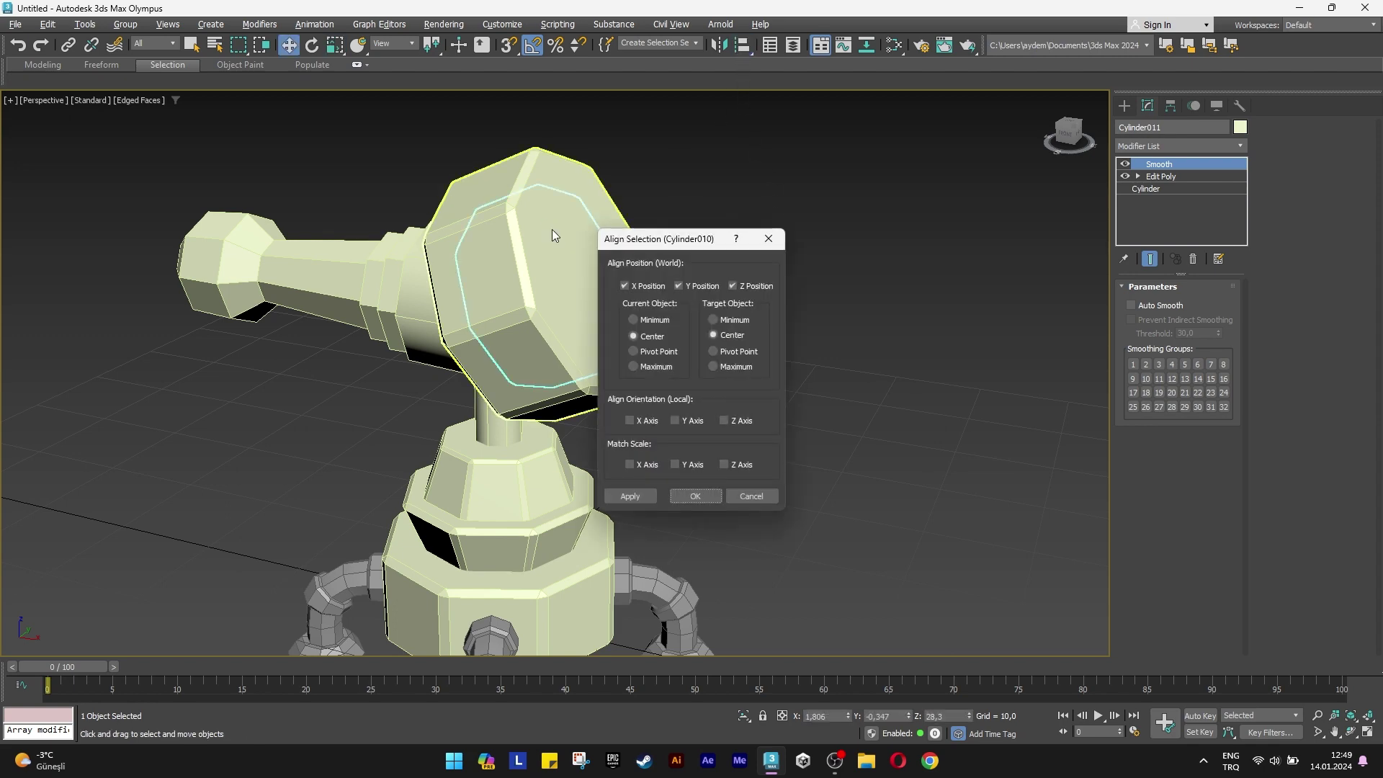
{"action": "left_click", "coordinate": [695, 496]}
{"action": "scroll", "coordinate": [513, 252], "scroll_direction": "up", "scroll_amount": 4}
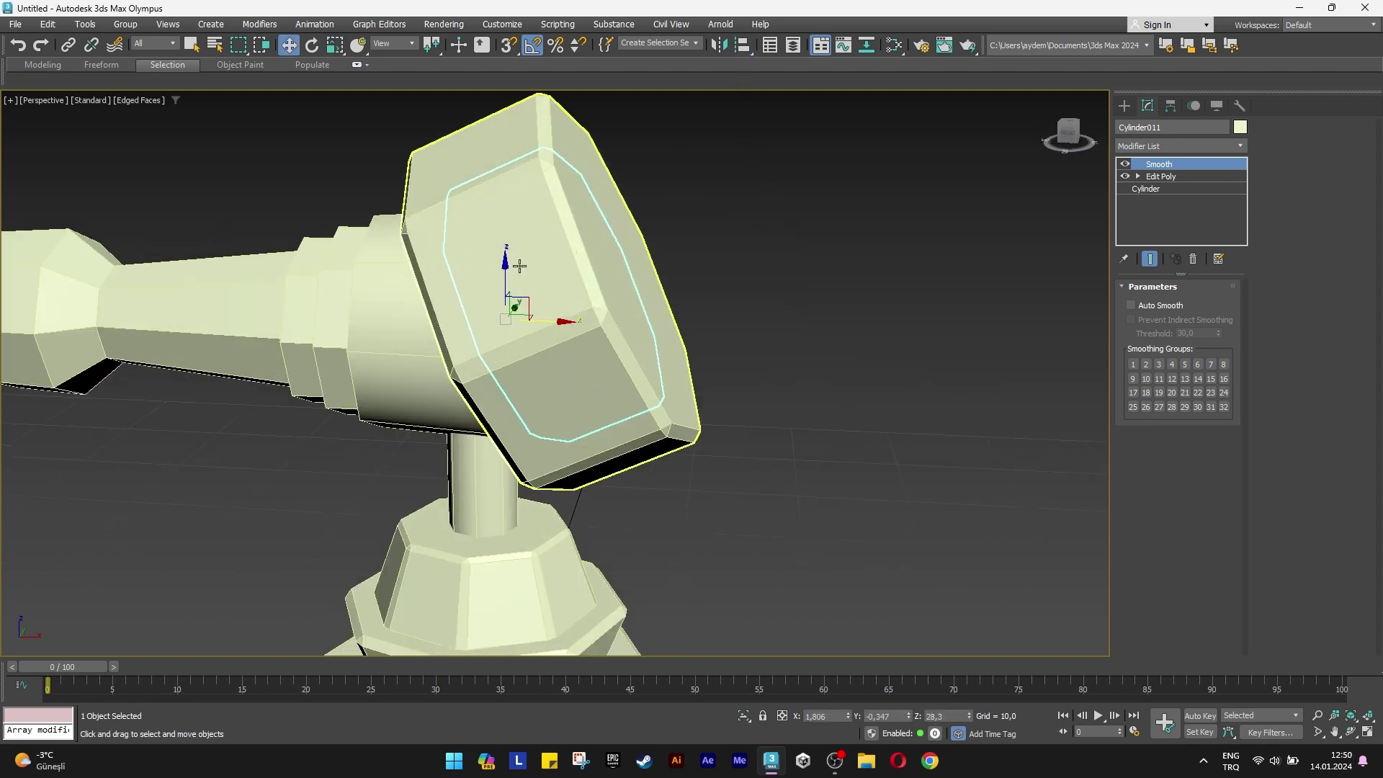
{"action": "scroll", "coordinate": [512, 252], "scroll_direction": "up", "scroll_amount": 2}
{"action": "left_click", "coordinate": [387, 43]}
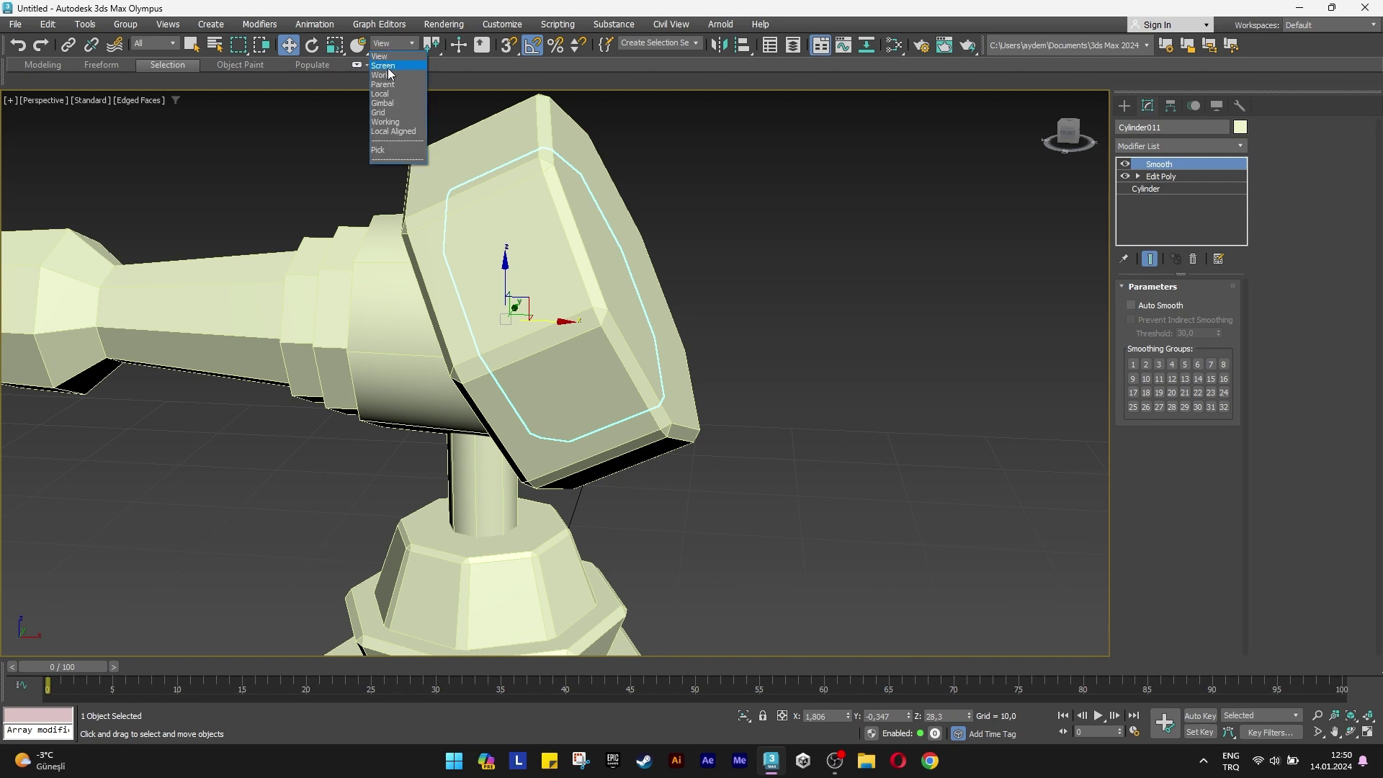
{"action": "left_click", "coordinate": [387, 93]}
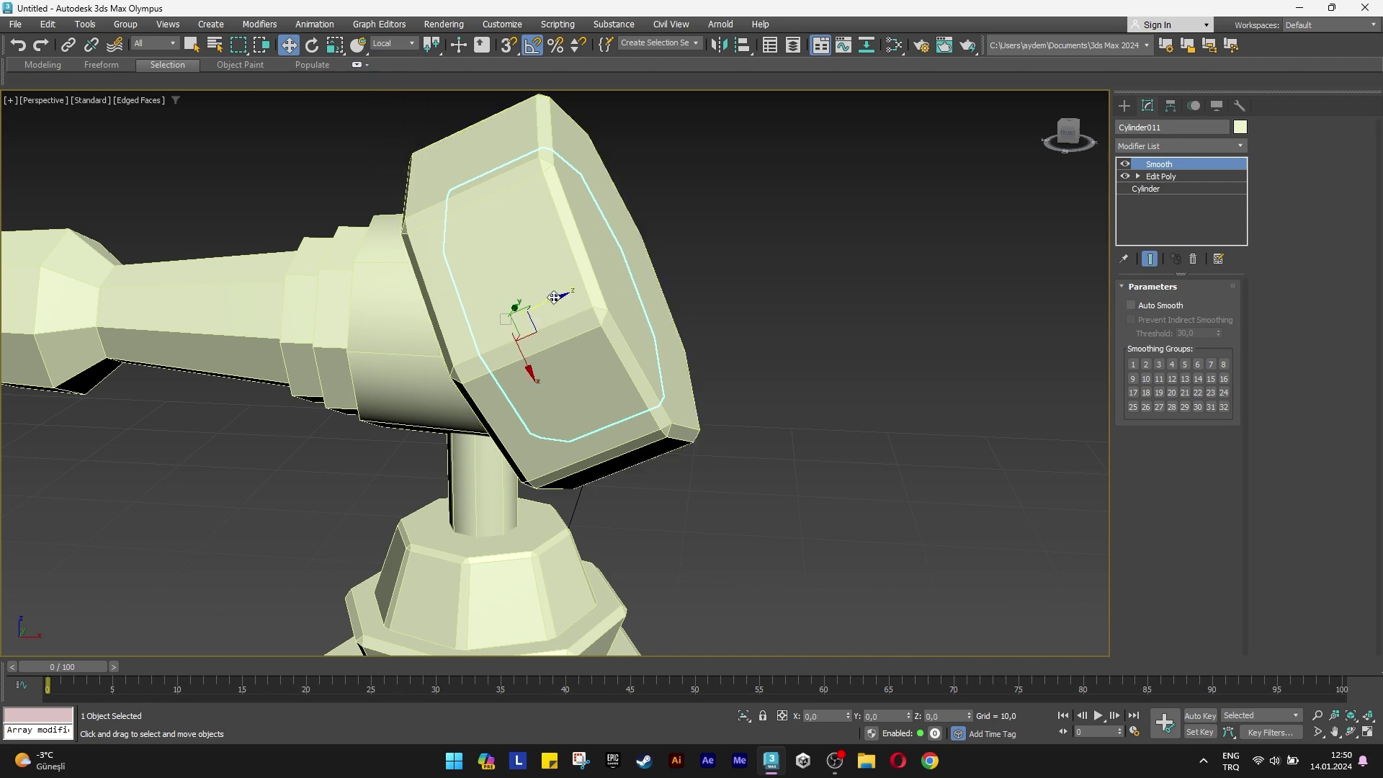
{"action": "left_click_drag", "start_coordinate": [561, 298], "coordinate": [667, 257]}
Set the Reference Coordinate System to View and face the housing's octagonal front cap.
{"action": "middle_click_drag", "start_coordinate": [733, 256], "coordinate": [676, 370], "text": "alt"}
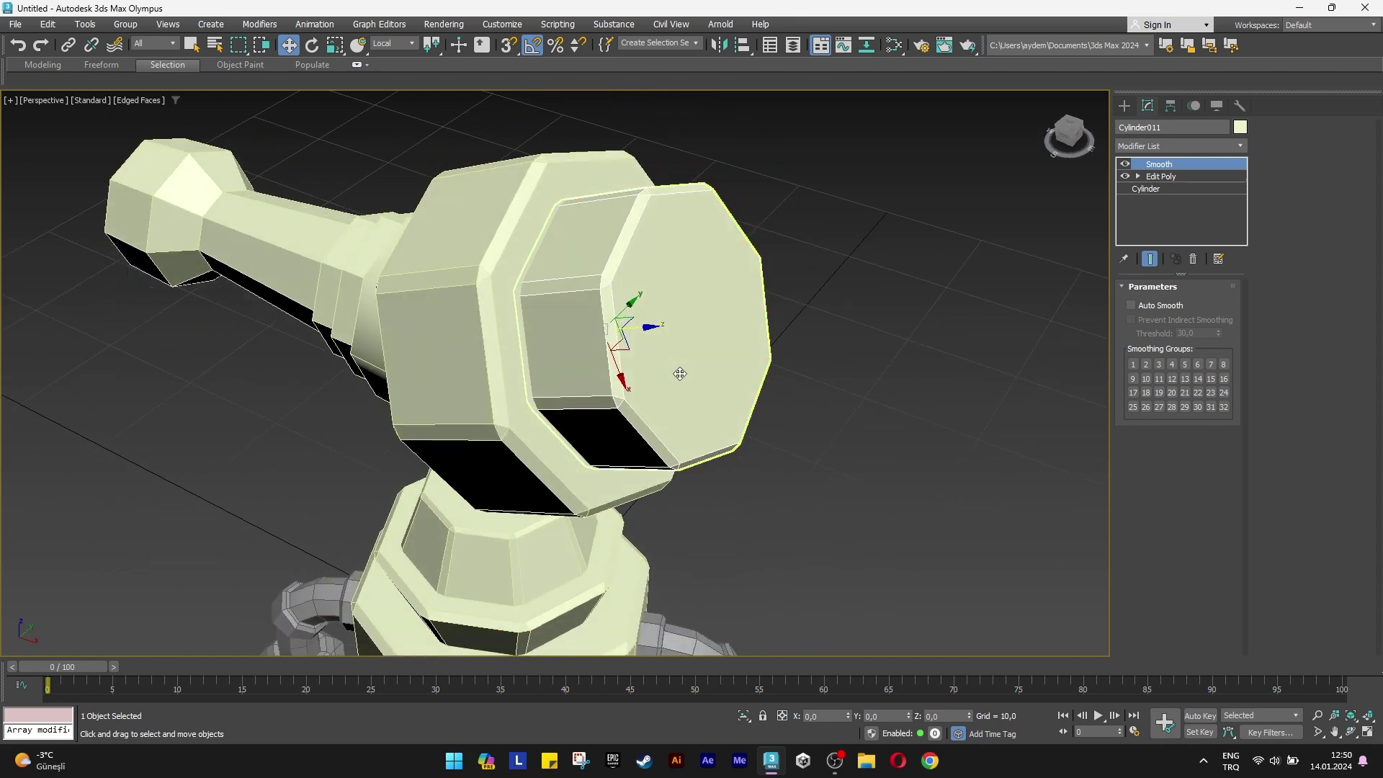
{"action": "left_click", "coordinate": [385, 45]}
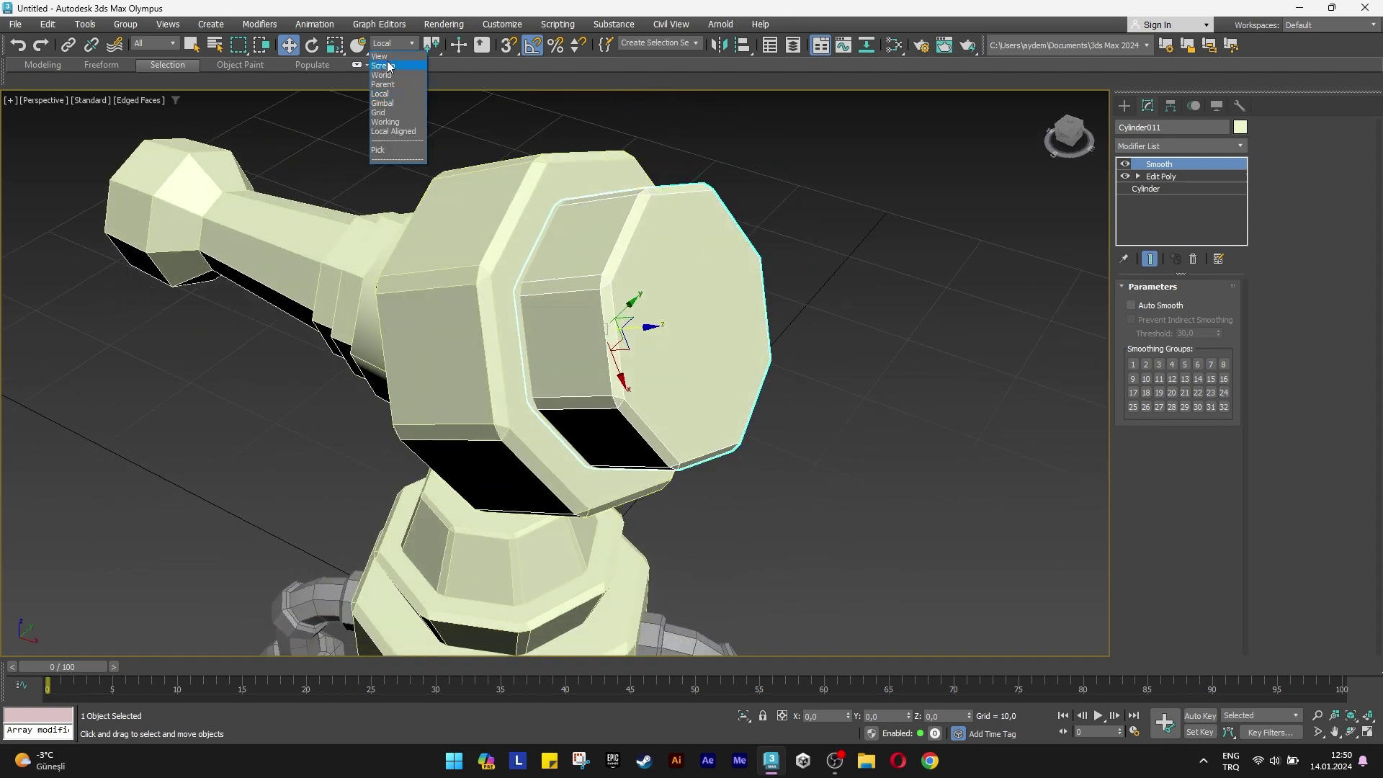
{"action": "left_click", "coordinate": [385, 56]}
{"action": "middle_click_drag", "start_coordinate": [780, 352], "coordinate": [691, 346], "text": "alt"}
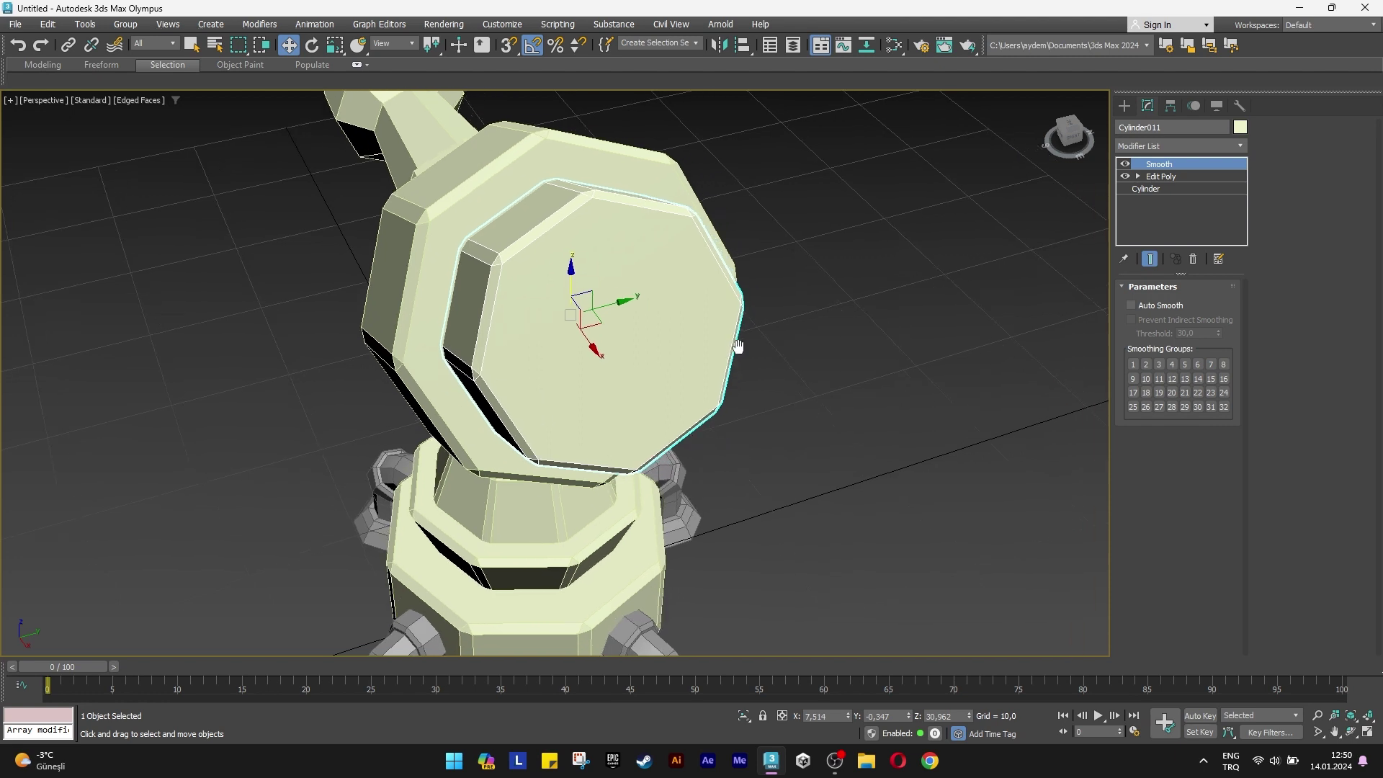
Select the housing's front cap polygon in Edit Poly and inset it by 3.
{"action": "left_click", "coordinate": [1167, 177]}
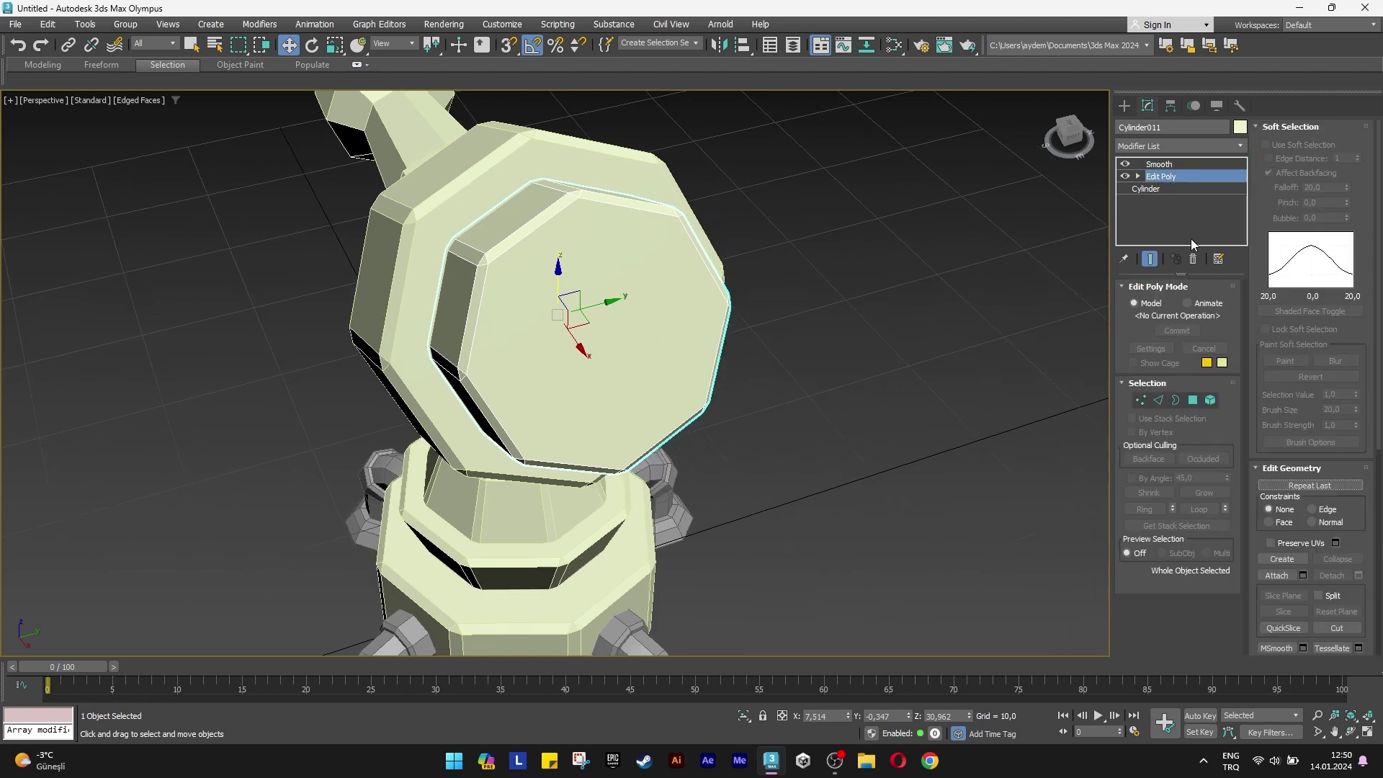
{"action": "left_click", "coordinate": [1195, 399]}
{"action": "left_click", "coordinate": [639, 335]}
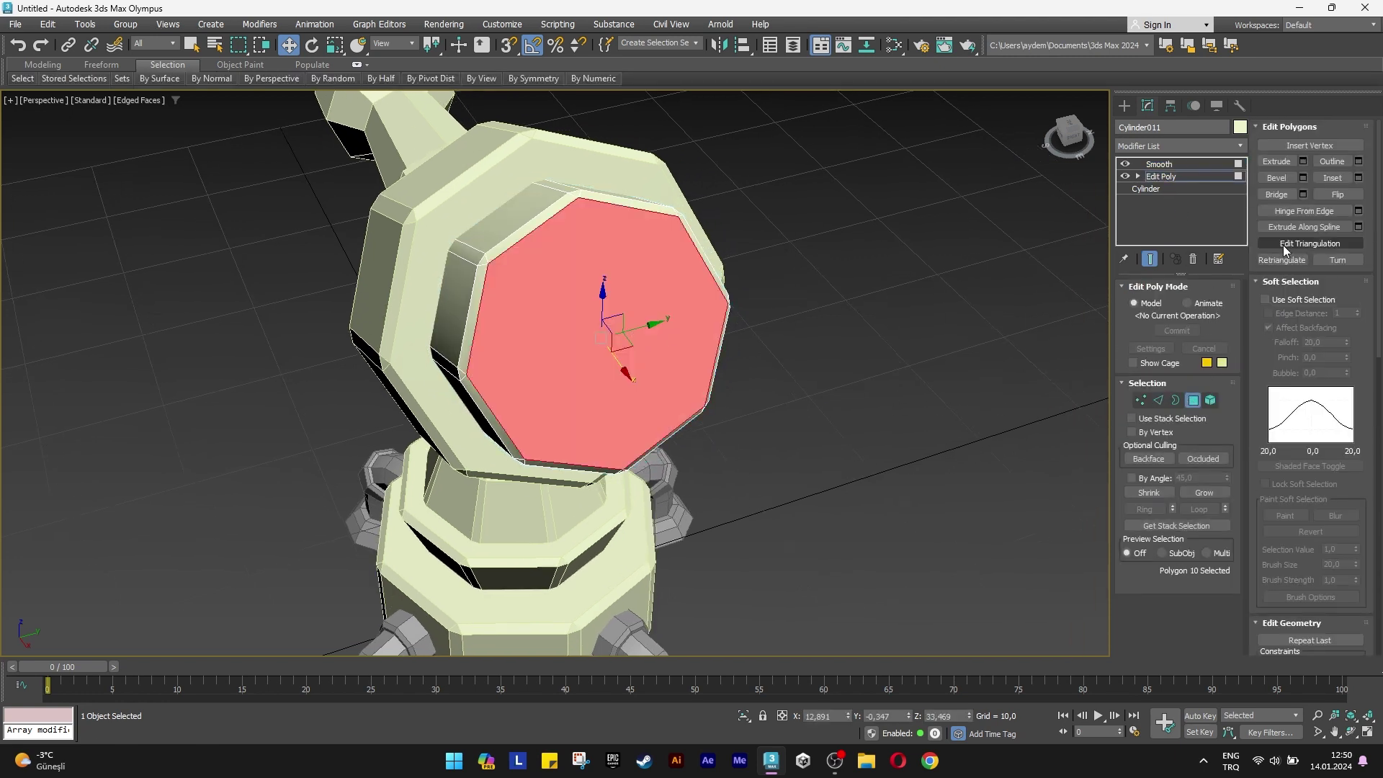
{"action": "left_click", "coordinate": [1359, 178]}
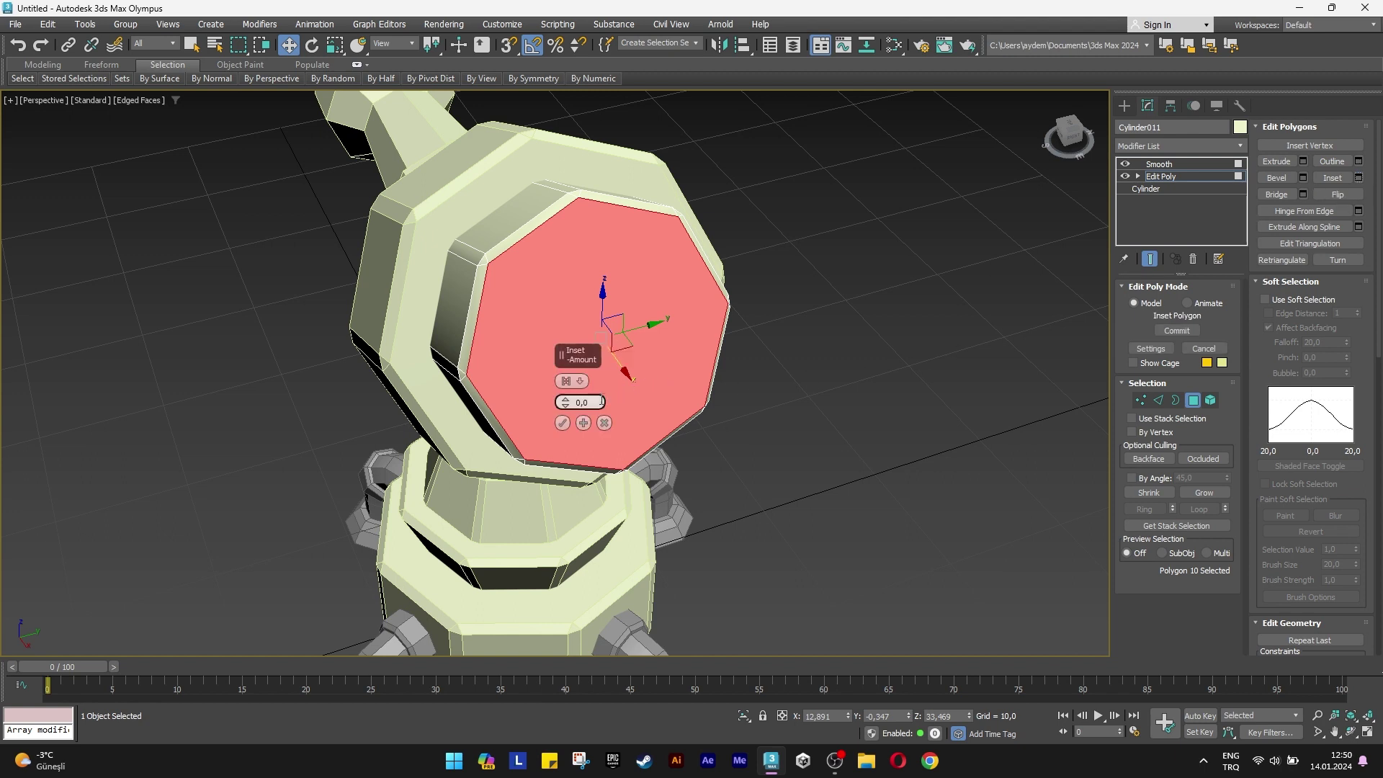
{"action": "type", "text": "3"}
{"action": "key", "text": "Return"}
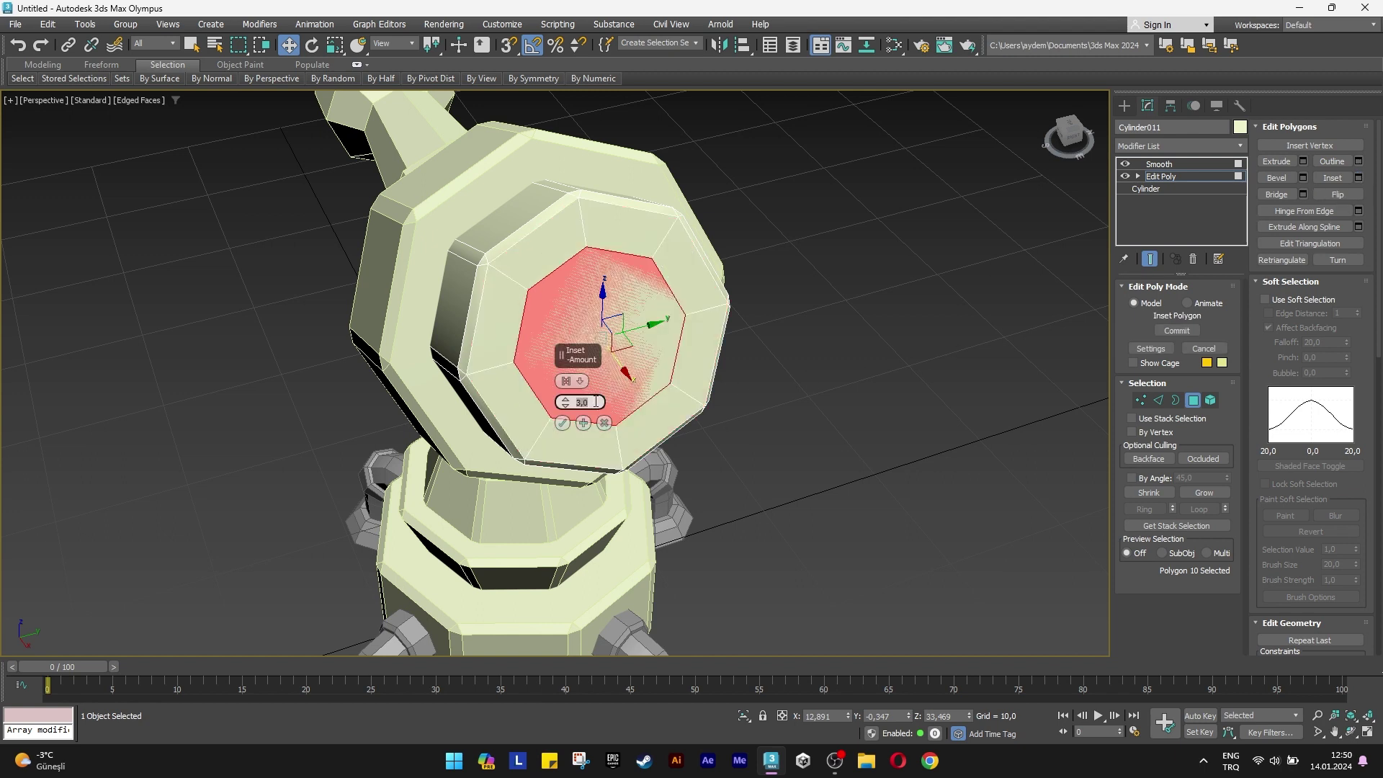
Extrude the inset face 3 units inward, scale it down slightly, and exit Polygon mode.
{"action": "left_click", "coordinate": [563, 423]}
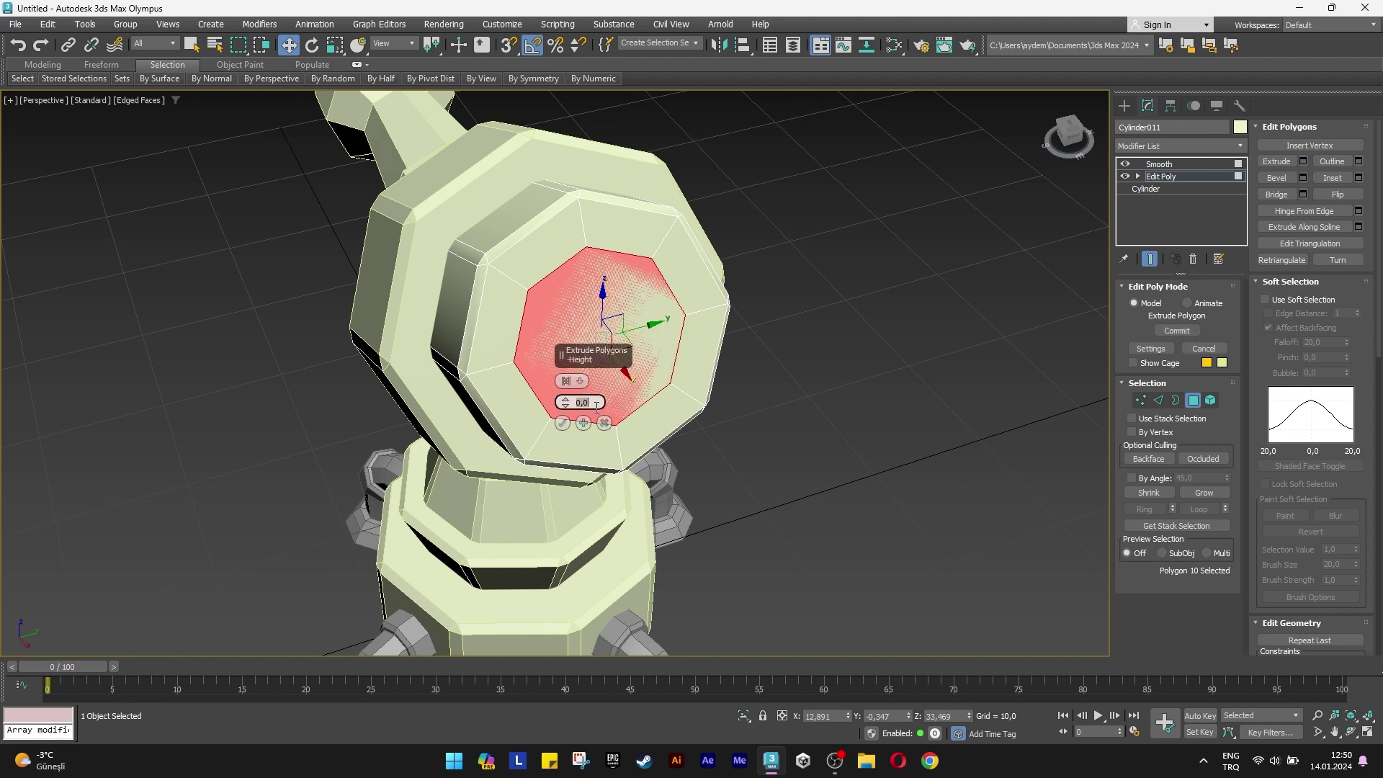
{"action": "type", "text": "3"}
{"action": "key", "text": "Return"}
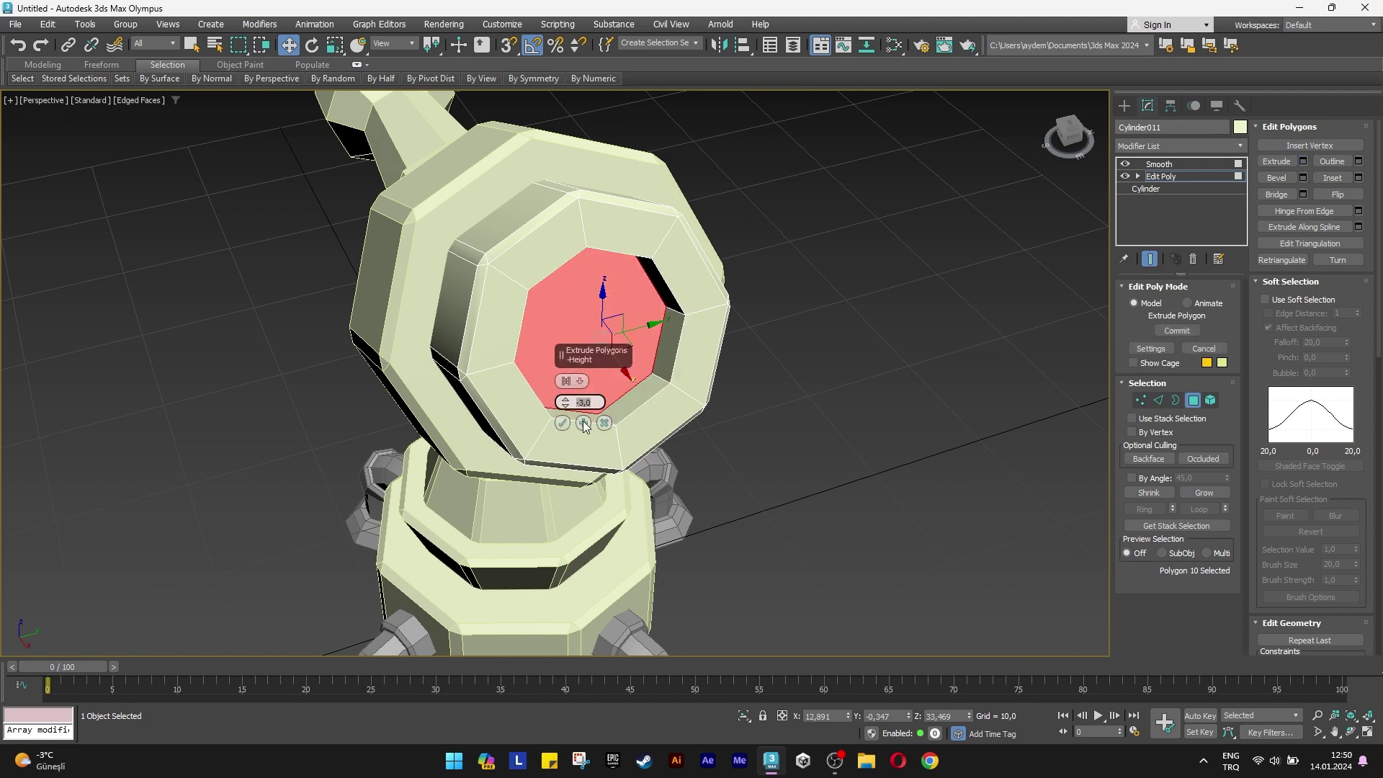
{"action": "left_click", "coordinate": [562, 424]}
{"action": "key", "text": "r"}
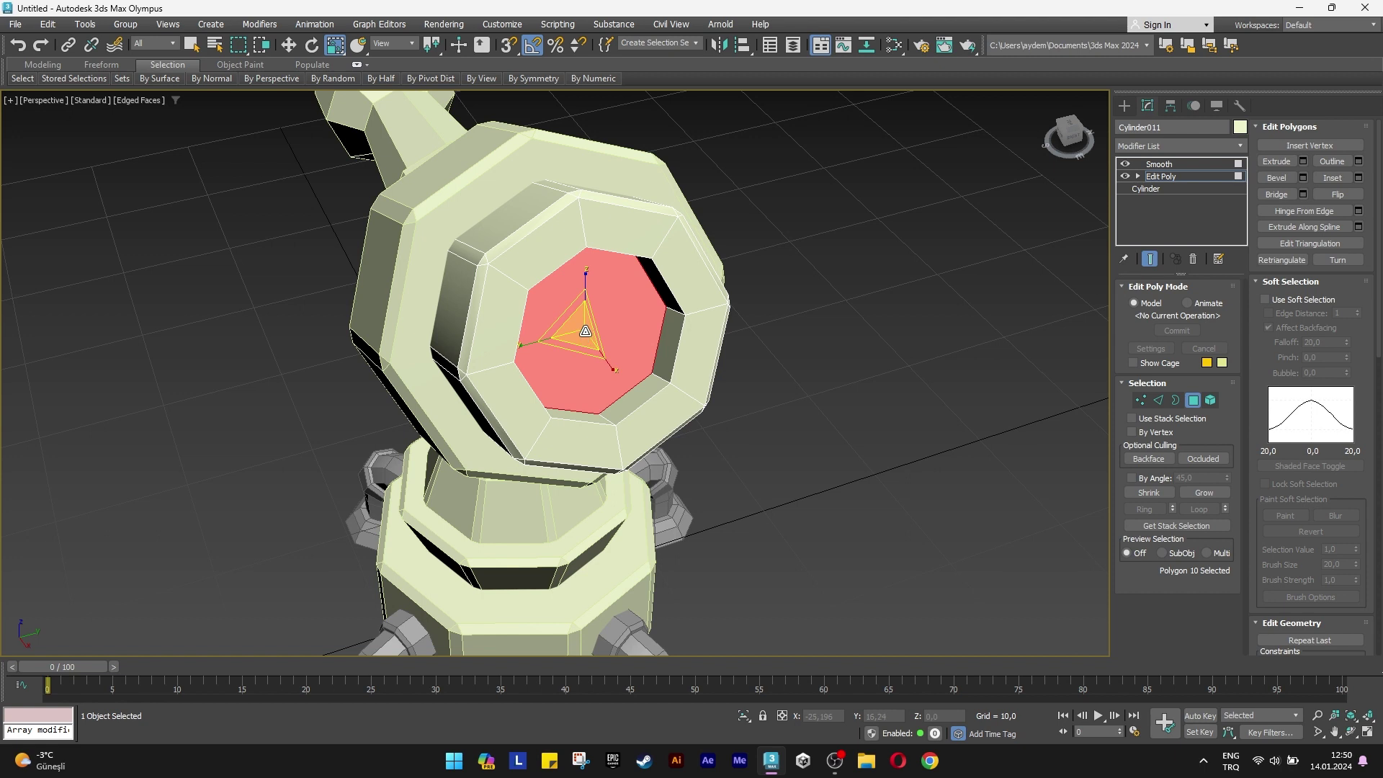
{"action": "left_click_drag", "start_coordinate": [586, 331], "coordinate": [585, 346]}
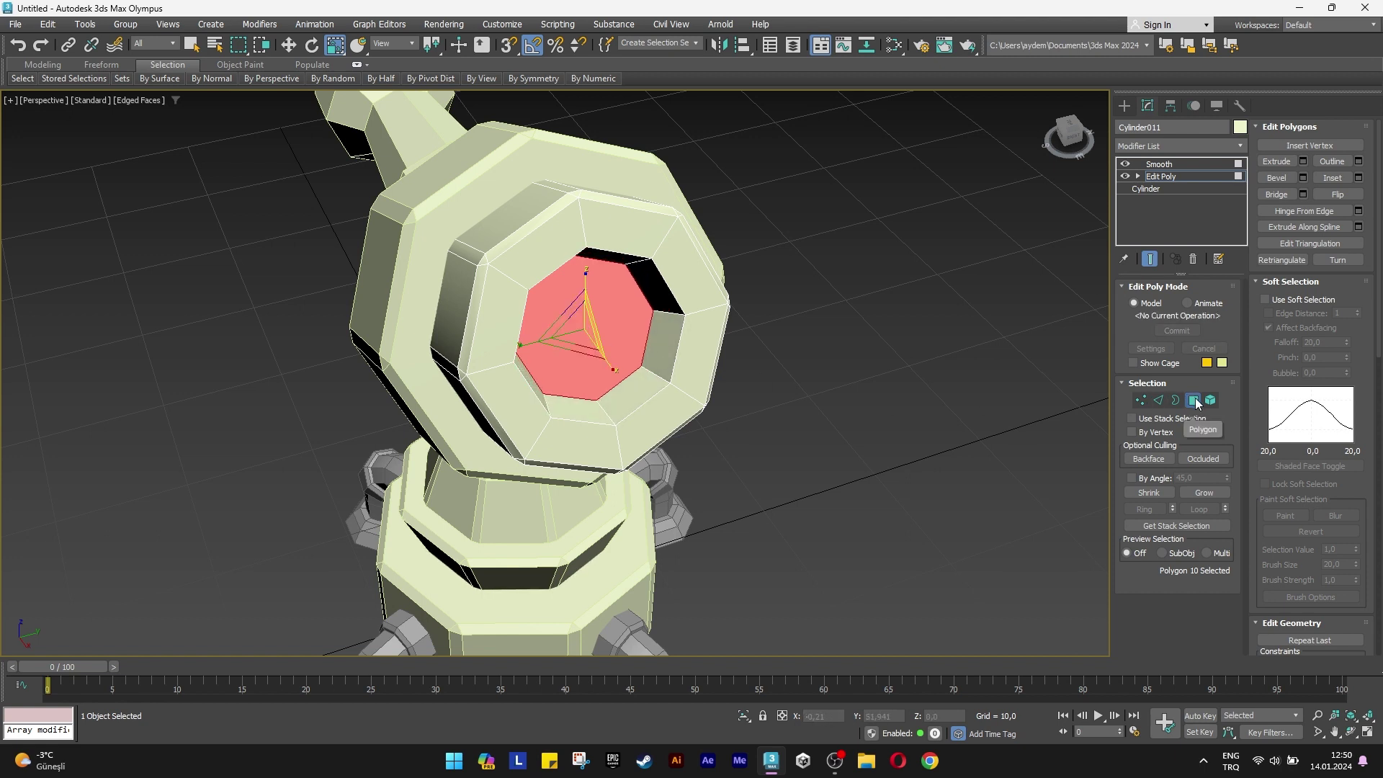
{"action": "left_click", "coordinate": [1194, 401]}
Draw a pink GeoSphere on the recessed cap using AutoGrid.
{"action": "left_click", "coordinate": [1124, 105]}
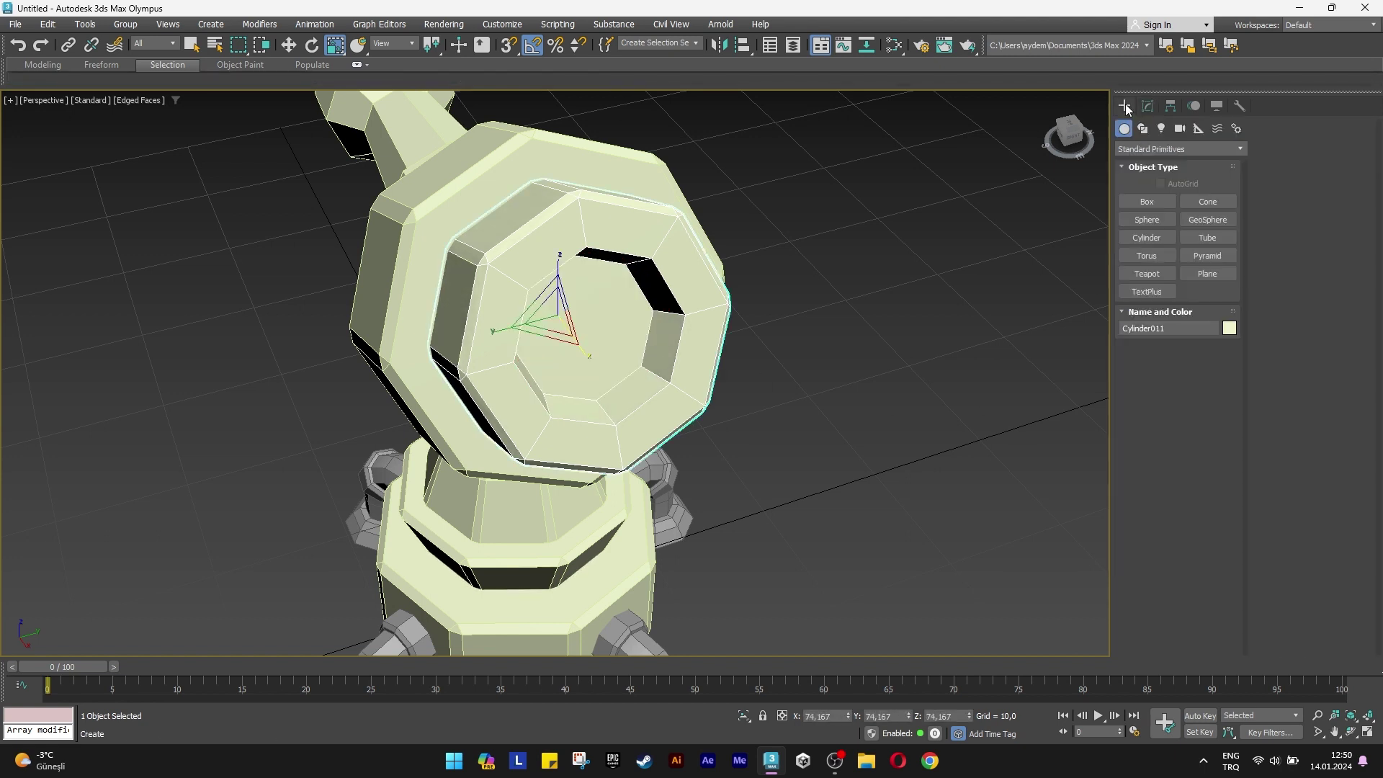
{"action": "left_click", "coordinate": [1195, 222]}
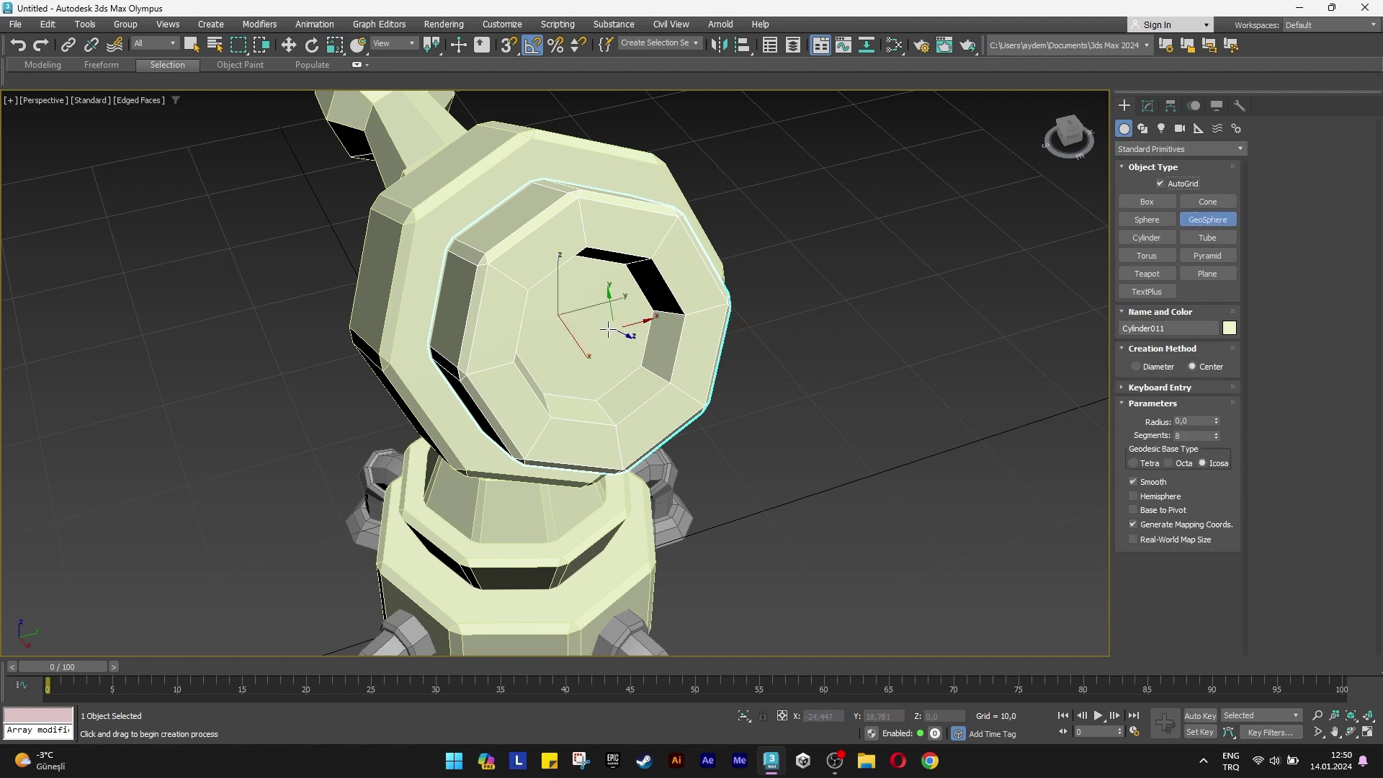
{"action": "left_click", "coordinate": [582, 331]}
{"action": "left_click_drag", "start_coordinate": [582, 331], "coordinate": [628, 406]}
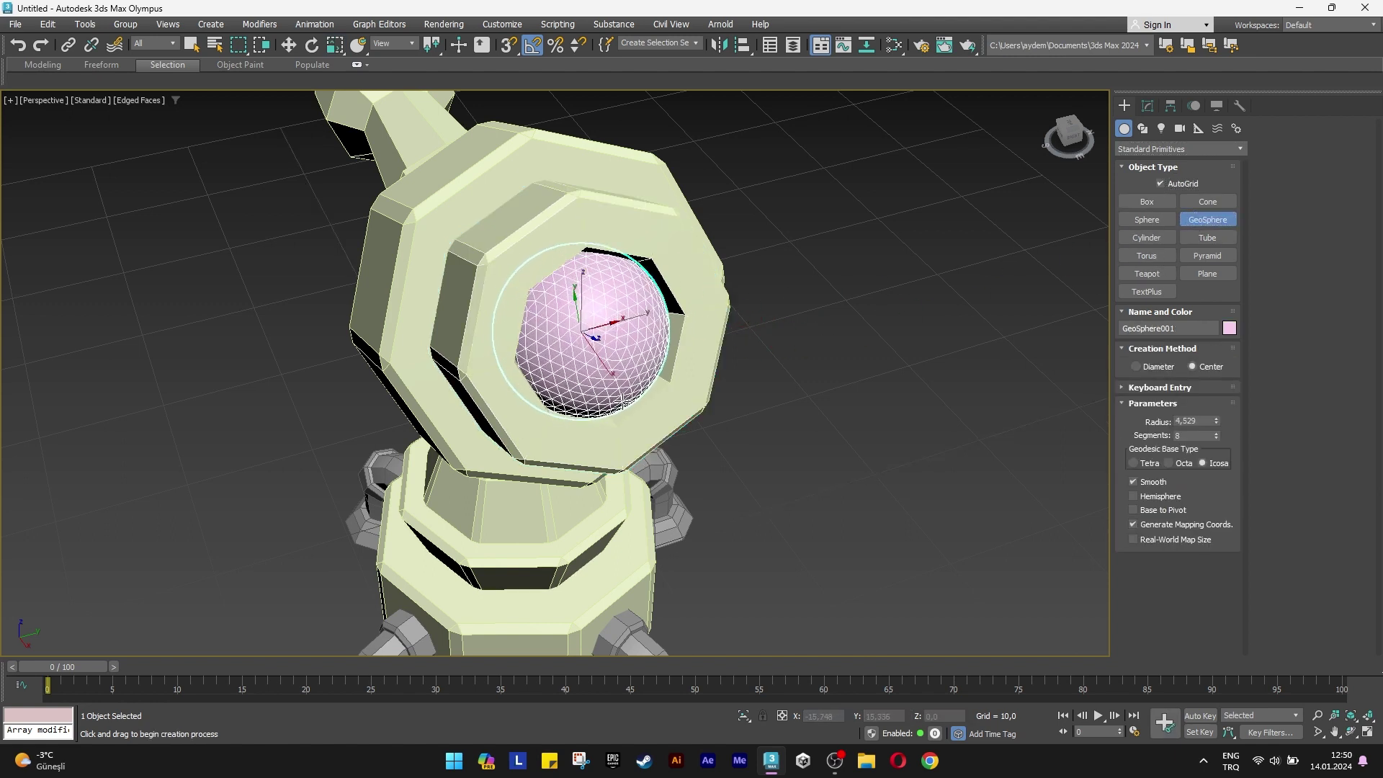
{"action": "key", "text": "w"}
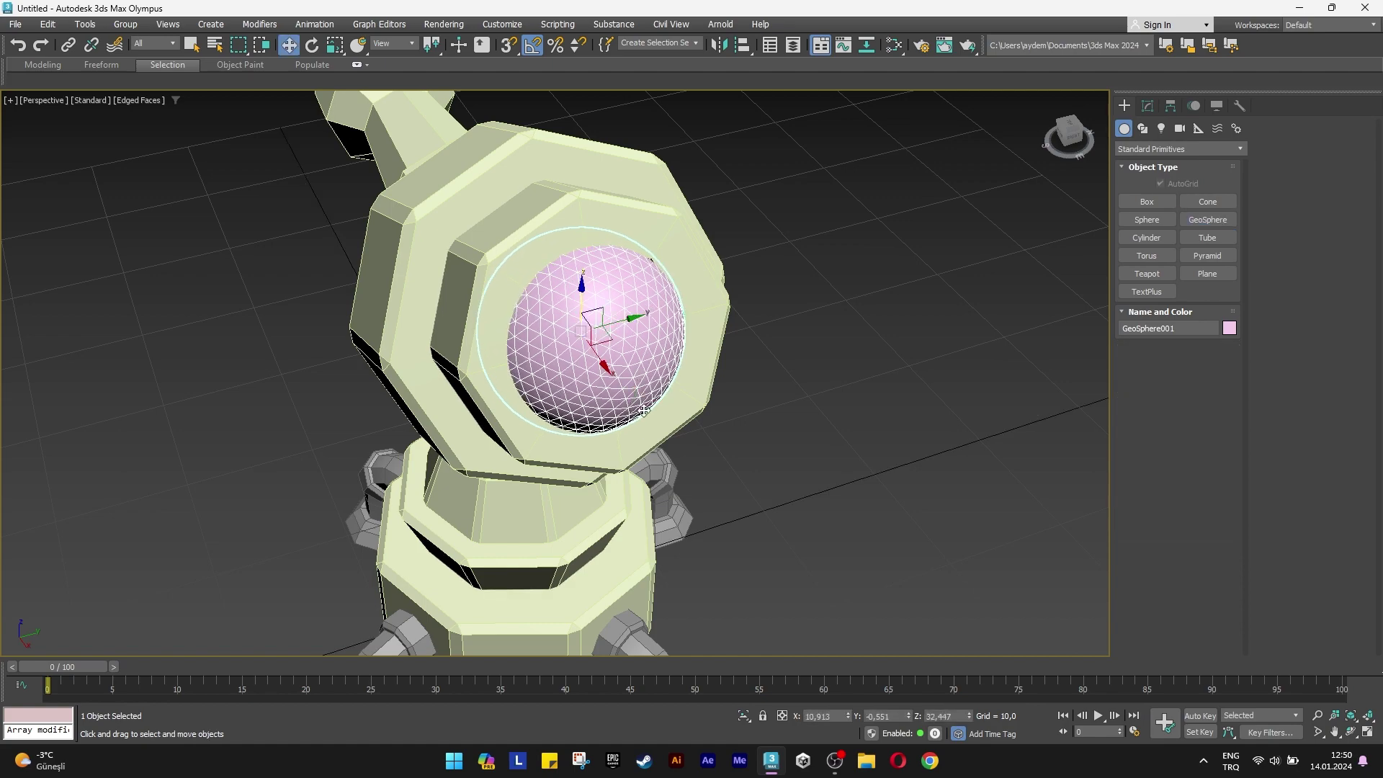
Give the GeoSphere an Octa base with 4 segments and Smooth turned off.
{"action": "left_click", "coordinate": [1151, 109]}
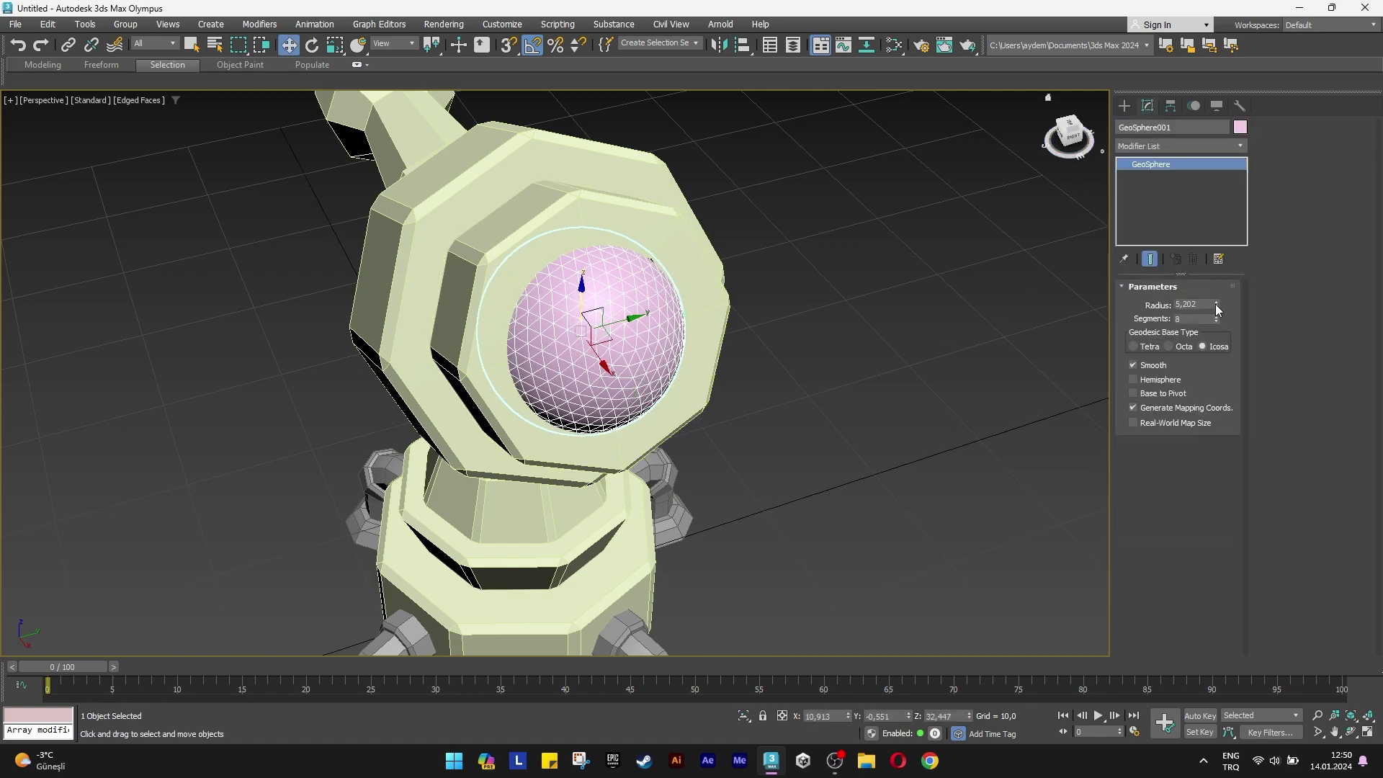
{"action": "mouse_move", "coordinate": [800, 304]}
{"action": "middle_mouse_down", "text": "alt"}
{"action": "mouse_move", "coordinate": [767, 304]}
{"action": "mouse_move", "coordinate": [786, 301]}
{"action": "middle_mouse_up", "text": "alt"}
{"action": "scroll", "coordinate": [618, 336], "scroll_direction": "up", "scroll_amount": 2}
{"action": "scroll", "coordinate": [618, 336], "scroll_direction": "up", "scroll_amount": 3}
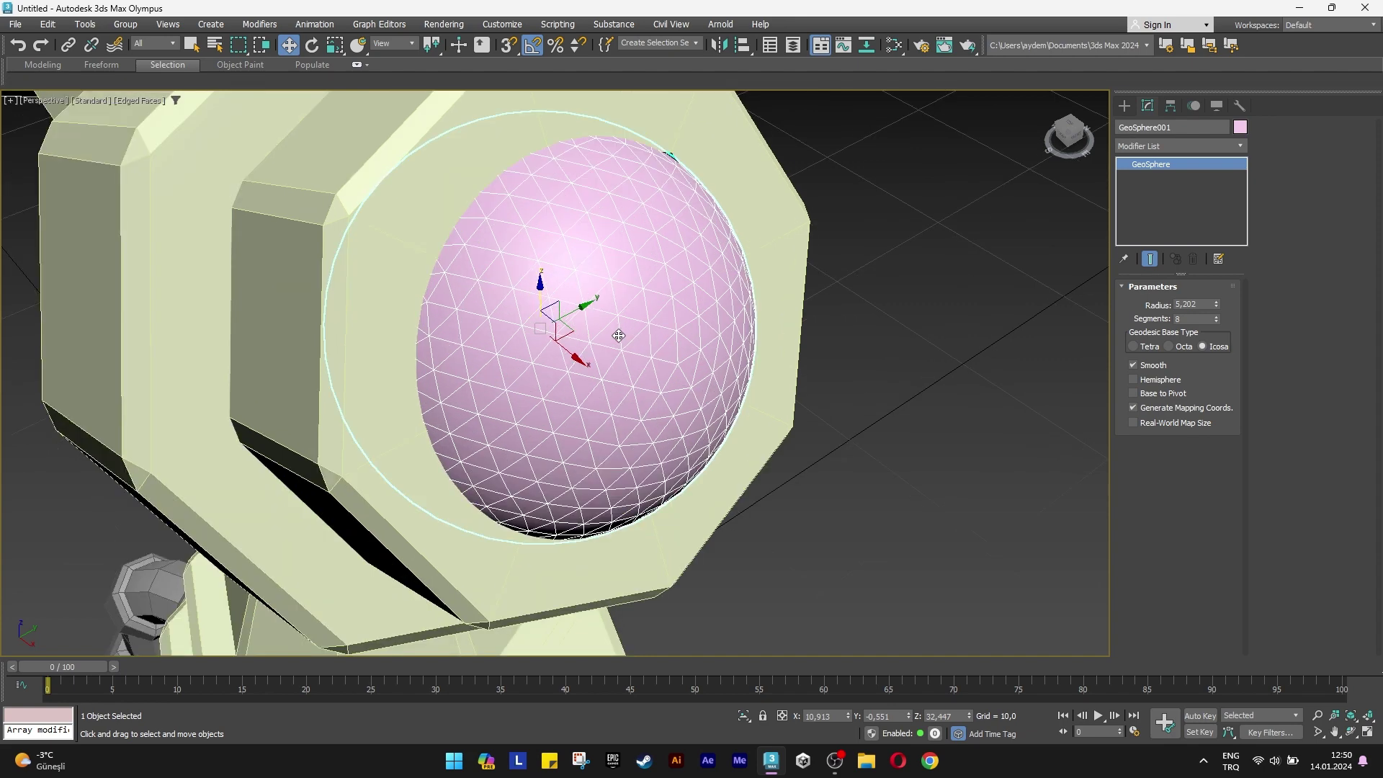
{"action": "left_click", "coordinate": [1176, 346]}
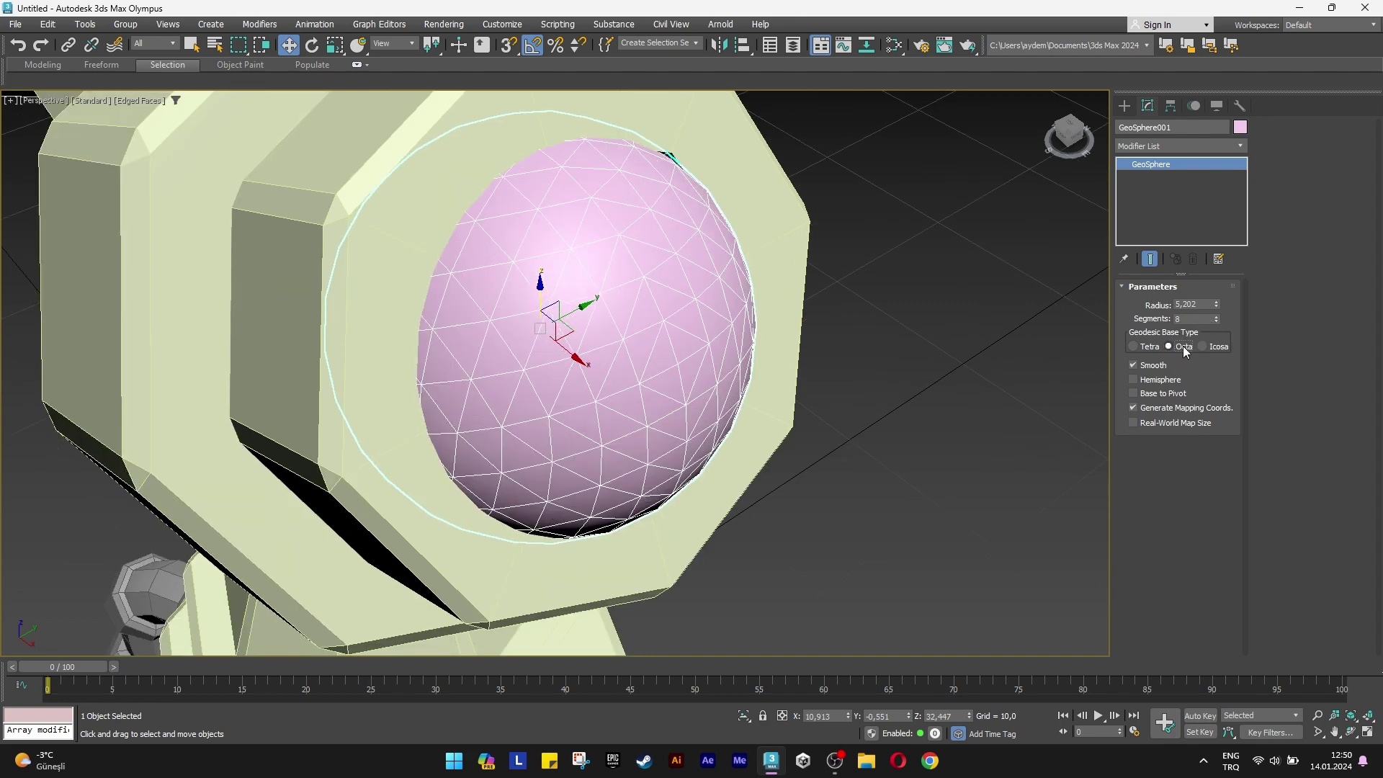
{"action": "left_click", "coordinate": [1217, 322]}
{"action": "left_click", "coordinate": [1217, 321]}
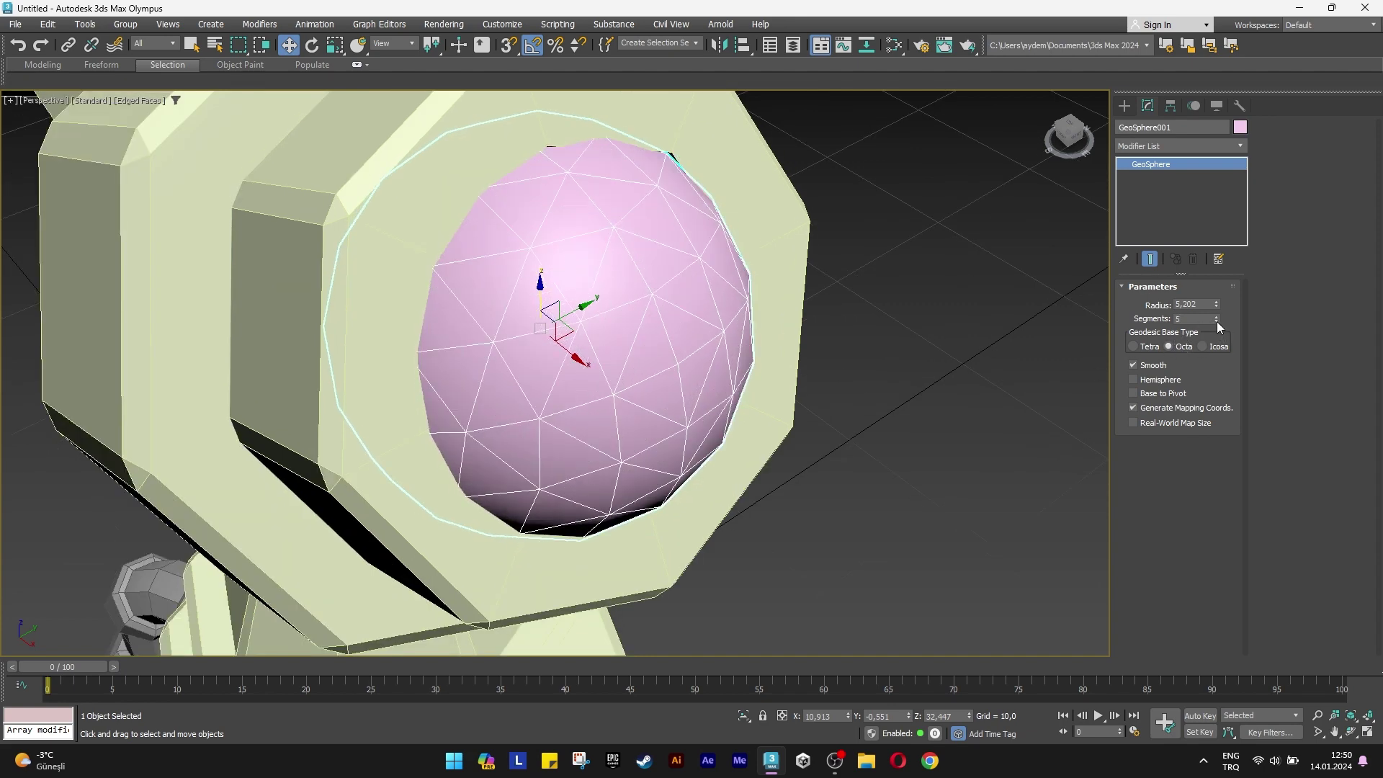
{"action": "left_click", "coordinate": [1217, 321]}
{"action": "left_click", "coordinate": [1134, 364]}
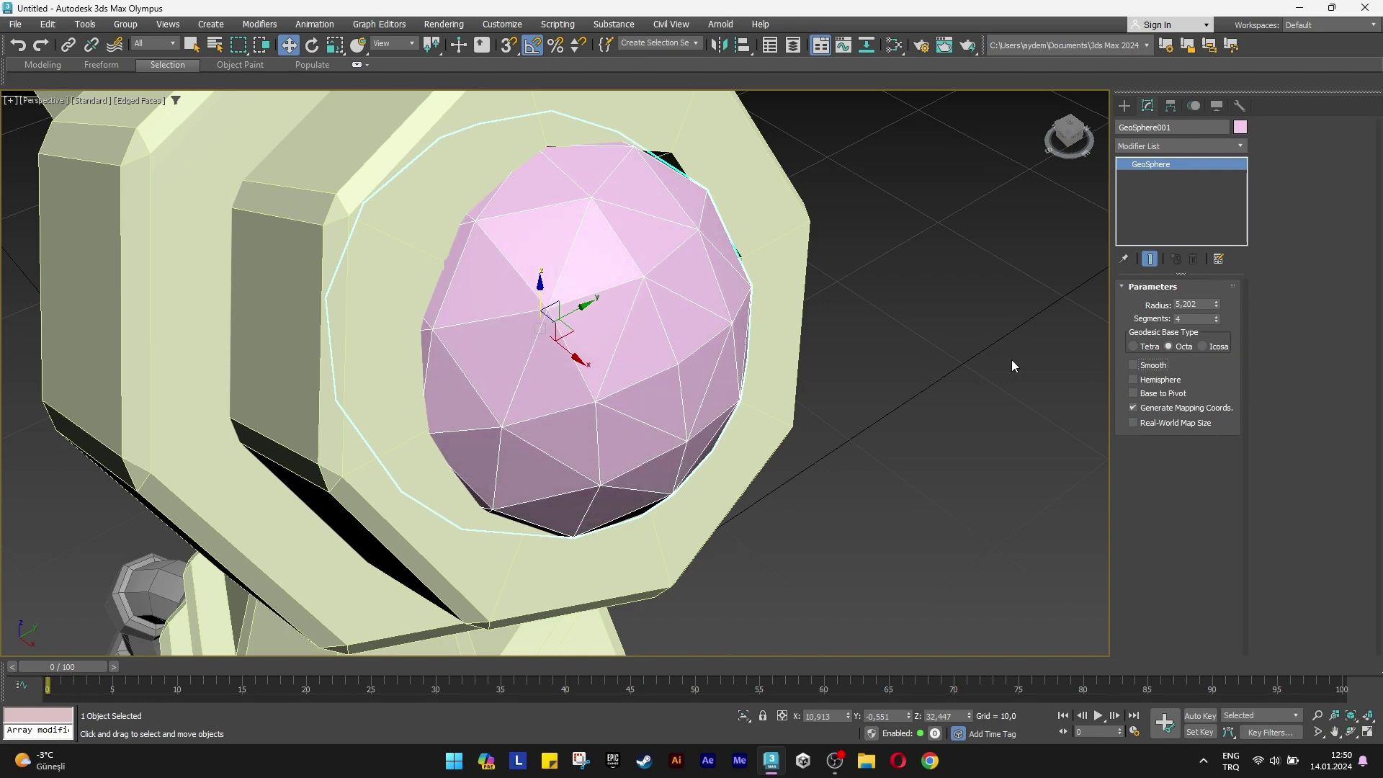
Reduce the GeoSphere radius to about 4,266, then deselect it.
{"action": "mouse_move", "coordinate": [1011, 361]}
{"action": "middle_mouse_down", "text": "alt"}
{"action": "mouse_move", "coordinate": [655, 337]}
{"action": "mouse_move", "coordinate": [704, 325]}
{"action": "mouse_move", "coordinate": [596, 317]}
{"action": "mouse_move", "coordinate": [647, 294]}
{"action": "mouse_move", "coordinate": [1245, 320]}
{"action": "middle_mouse_up", "text": "alt"}
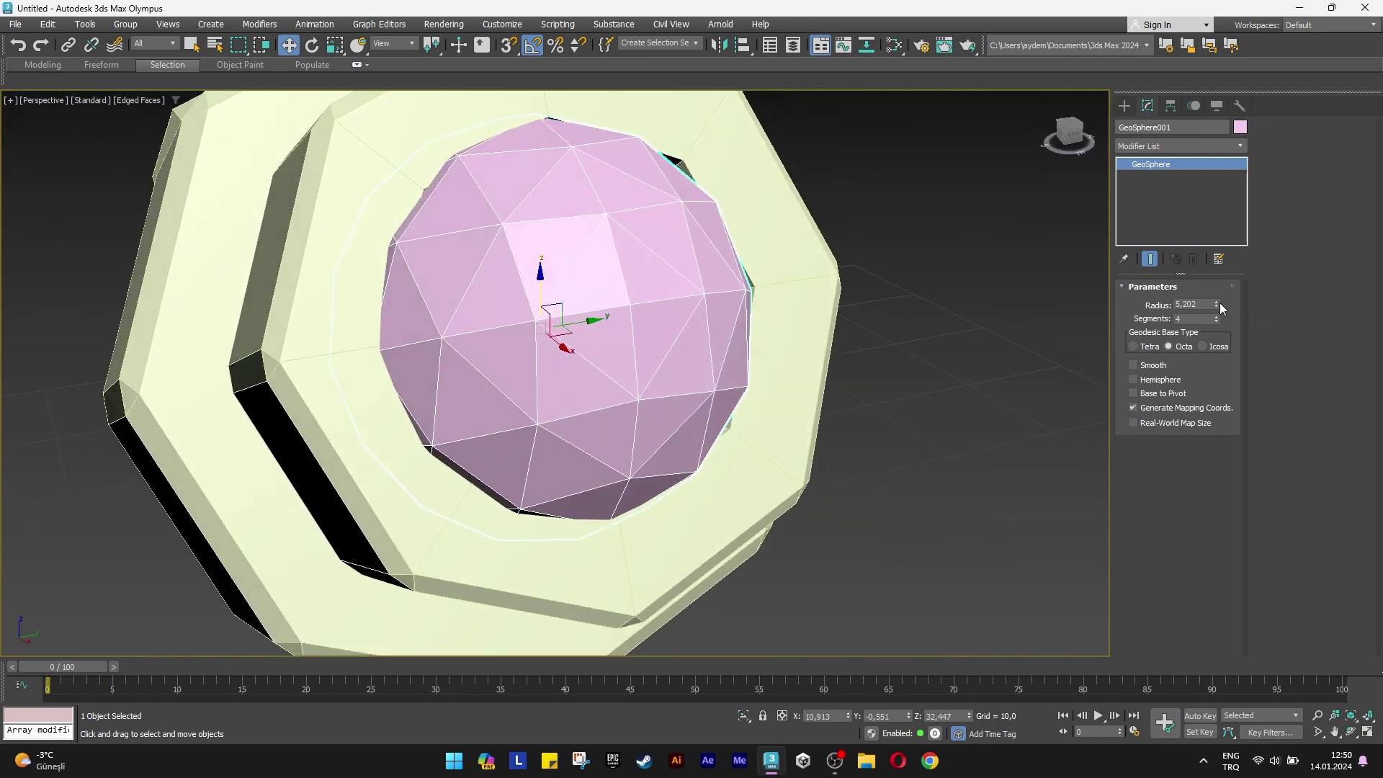
{"action": "left_click_drag", "start_coordinate": [1218, 305], "coordinate": [1215, 316]}
{"action": "mouse_move", "coordinate": [784, 344]}
{"action": "middle_mouse_down", "text": "alt"}
{"action": "mouse_move", "coordinate": [685, 348]}
{"action": "mouse_move", "coordinate": [731, 358]}
{"action": "mouse_move", "coordinate": [826, 431]}
{"action": "mouse_move", "coordinate": [803, 487]}
{"action": "middle_mouse_up", "text": "alt"}
{"action": "scroll", "coordinate": [825, 431], "scroll_direction": "down", "scroll_amount": 3}
{"action": "left_click", "coordinate": [797, 464]}
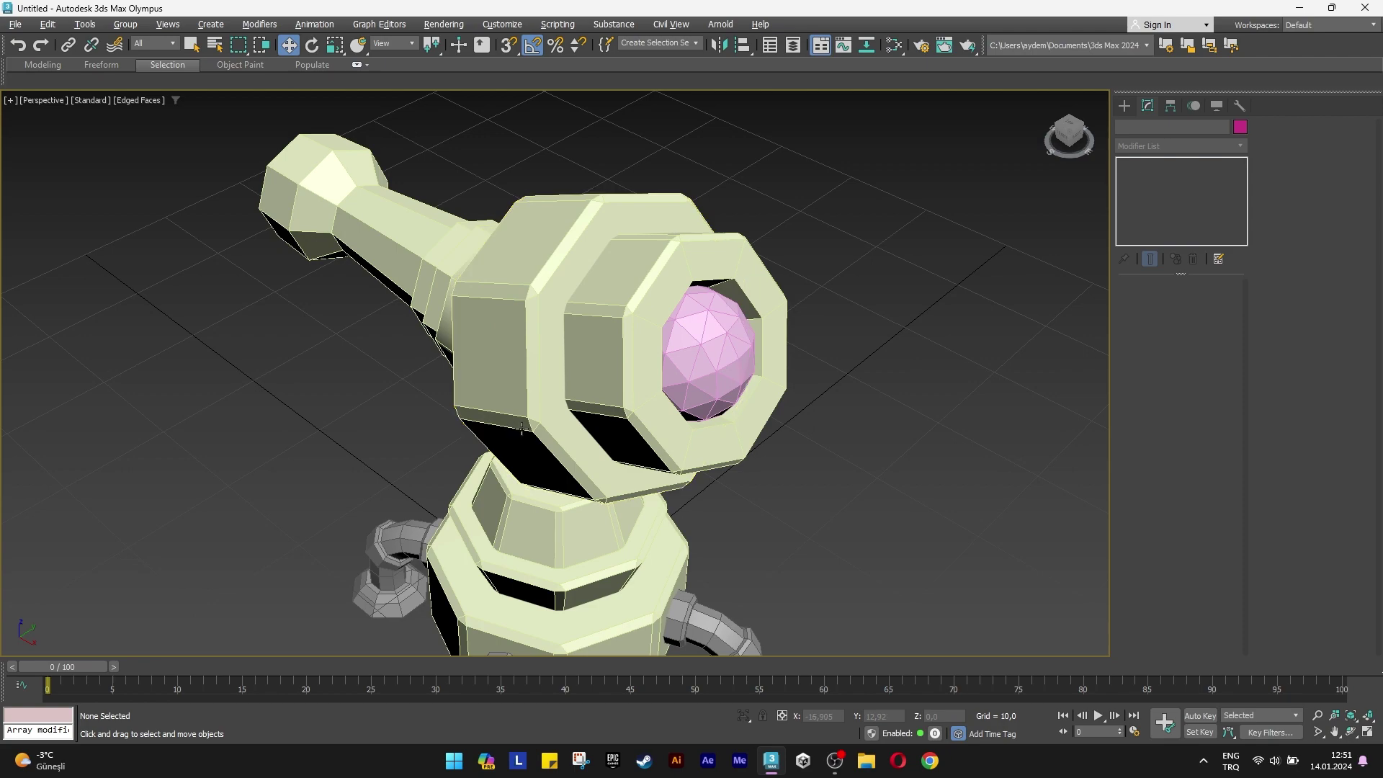
Draw a new standard Cylinder on the ground near the turret's legs.
{"action": "mouse_move", "coordinate": [530, 430]}
{"action": "middle_mouse_down", "text": "alt"}
{"action": "mouse_move", "coordinate": [644, 414]}
{"action": "mouse_move", "coordinate": [1009, 274]}
{"action": "middle_mouse_up", "text": "alt"}
{"action": "left_click", "coordinate": [1125, 106]}
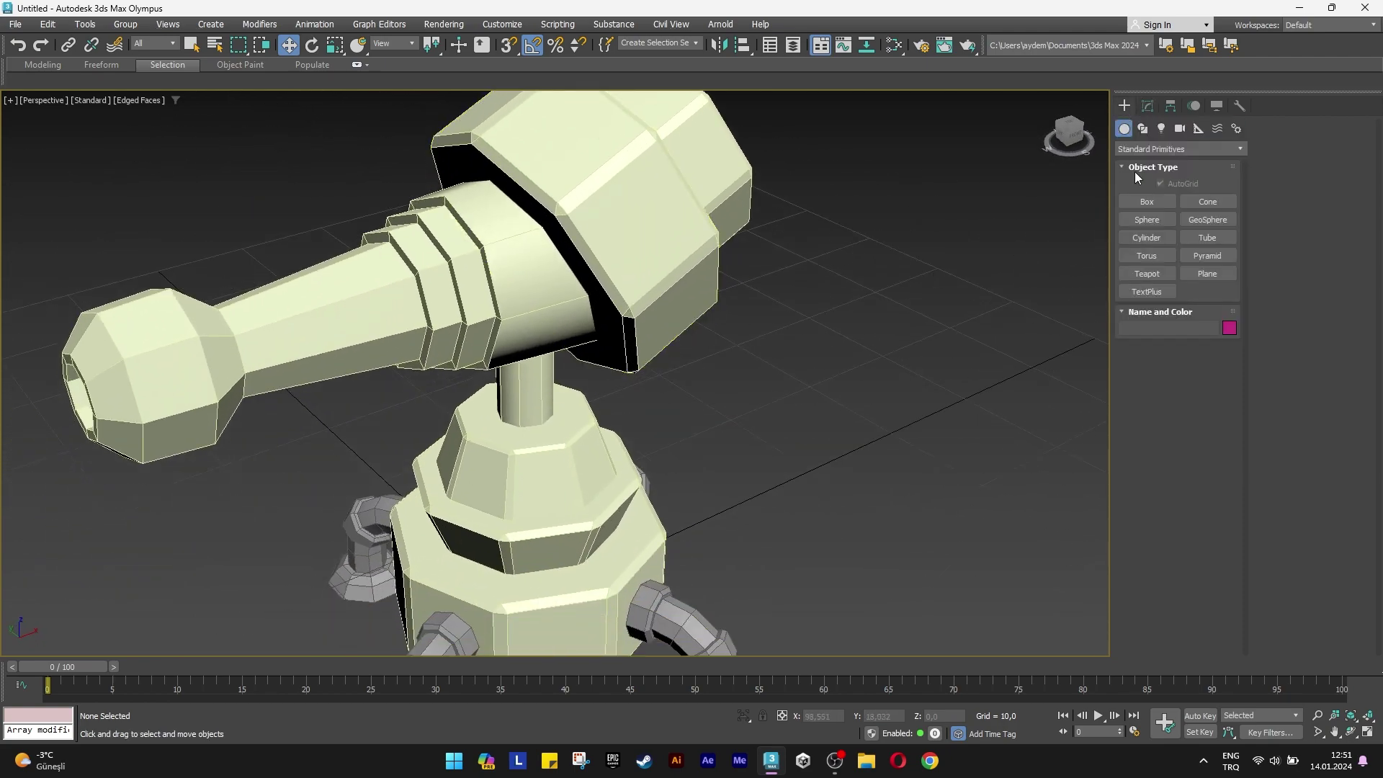
{"action": "left_click", "coordinate": [1147, 238]}
{"action": "middle_click_drag", "start_coordinate": [648, 469], "coordinate": [610, 545], "text": "alt"}
{"action": "scroll", "coordinate": [611, 545], "scroll_direction": "up", "scroll_amount": 5}
{"action": "left_click_drag", "start_coordinate": [604, 549], "coordinate": [648, 554]}
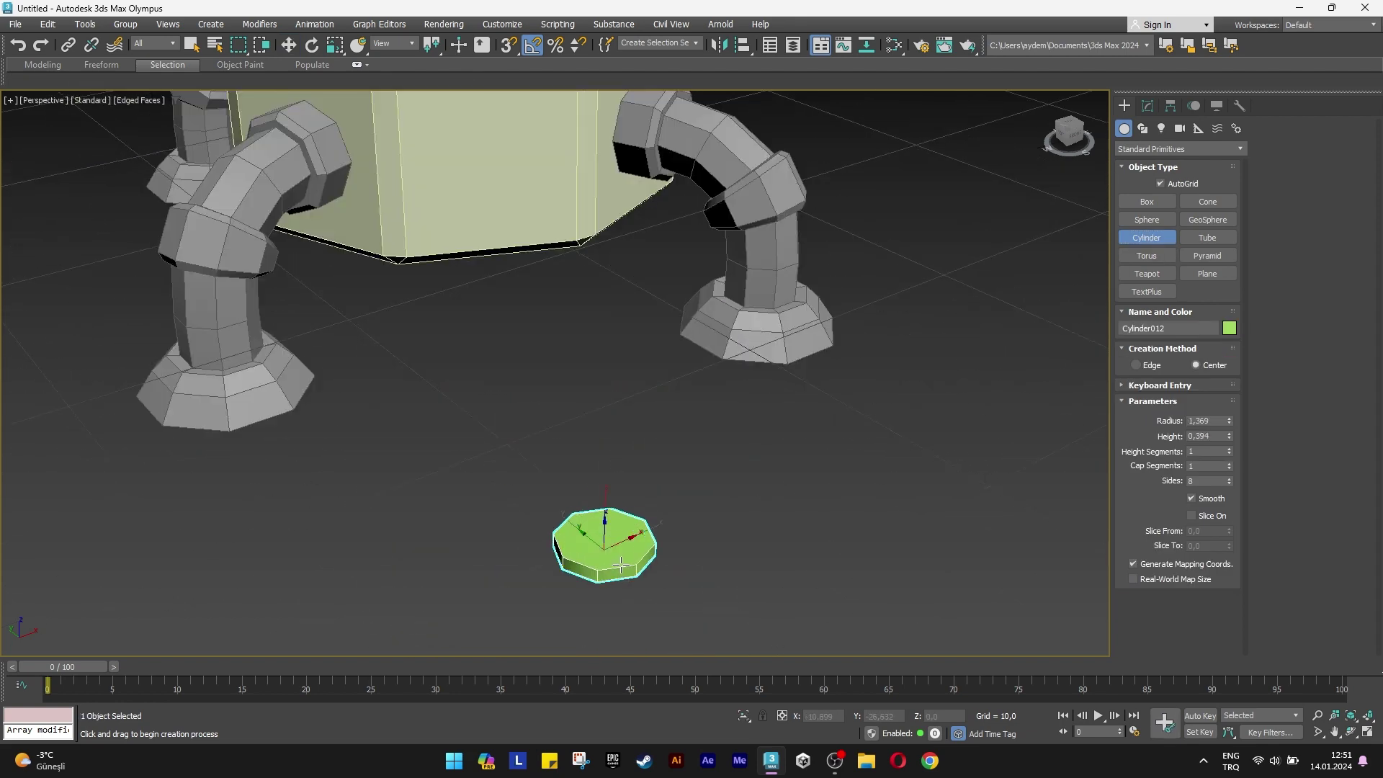
{"action": "left_click", "coordinate": [618, 552]}
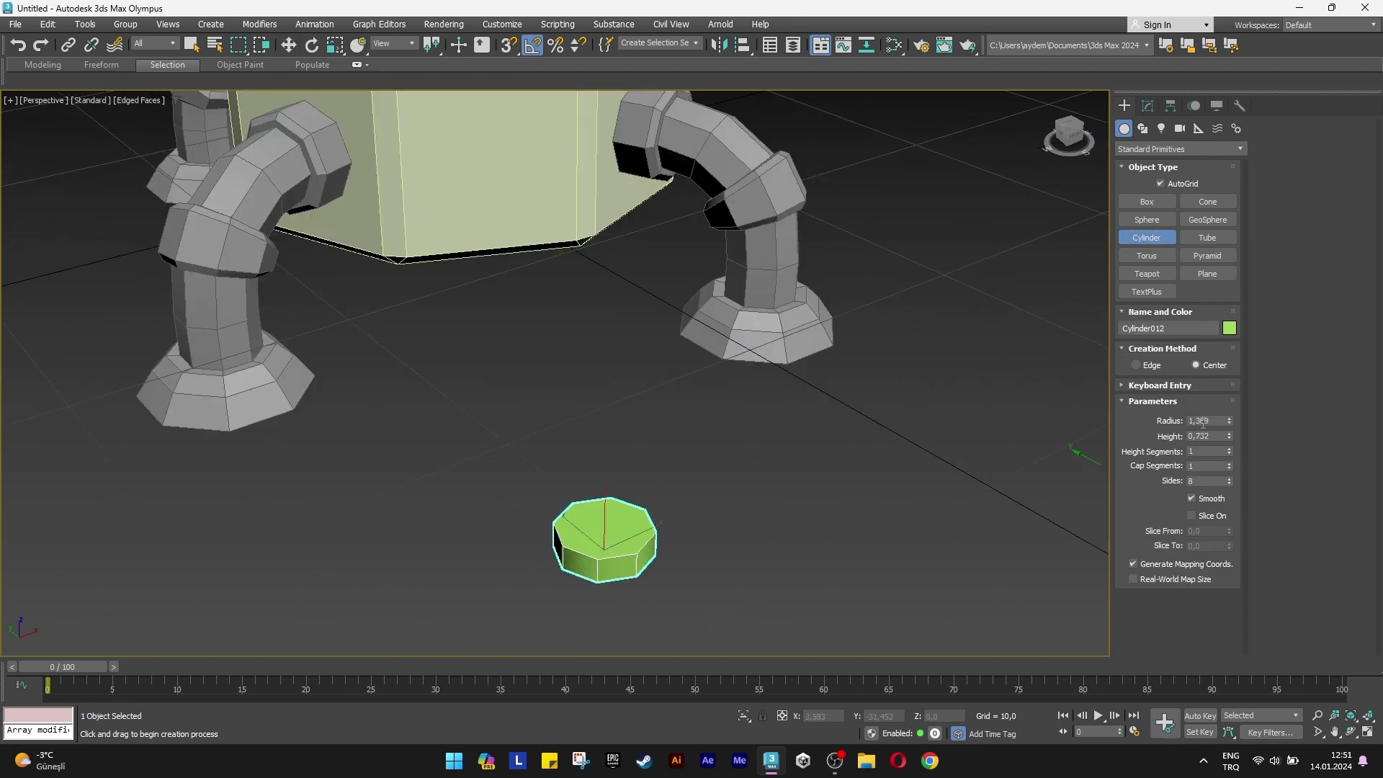
{"action": "type", "text": "1,5"}
Set the new cylinder's radius to 1,5 and height to 1,0.
{"action": "key", "text": "Tab"}
{"action": "type", "text": "1"}
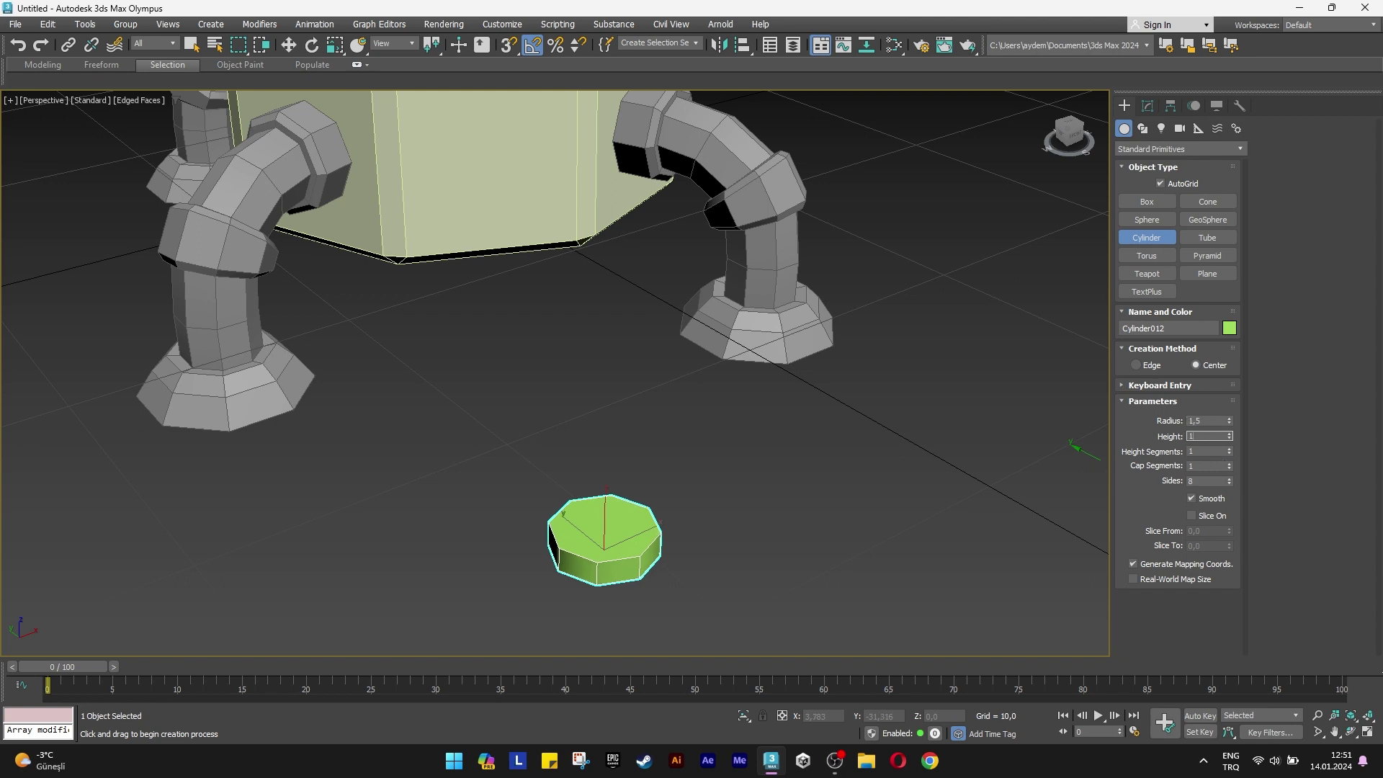
{"action": "key", "text": "Tab"}
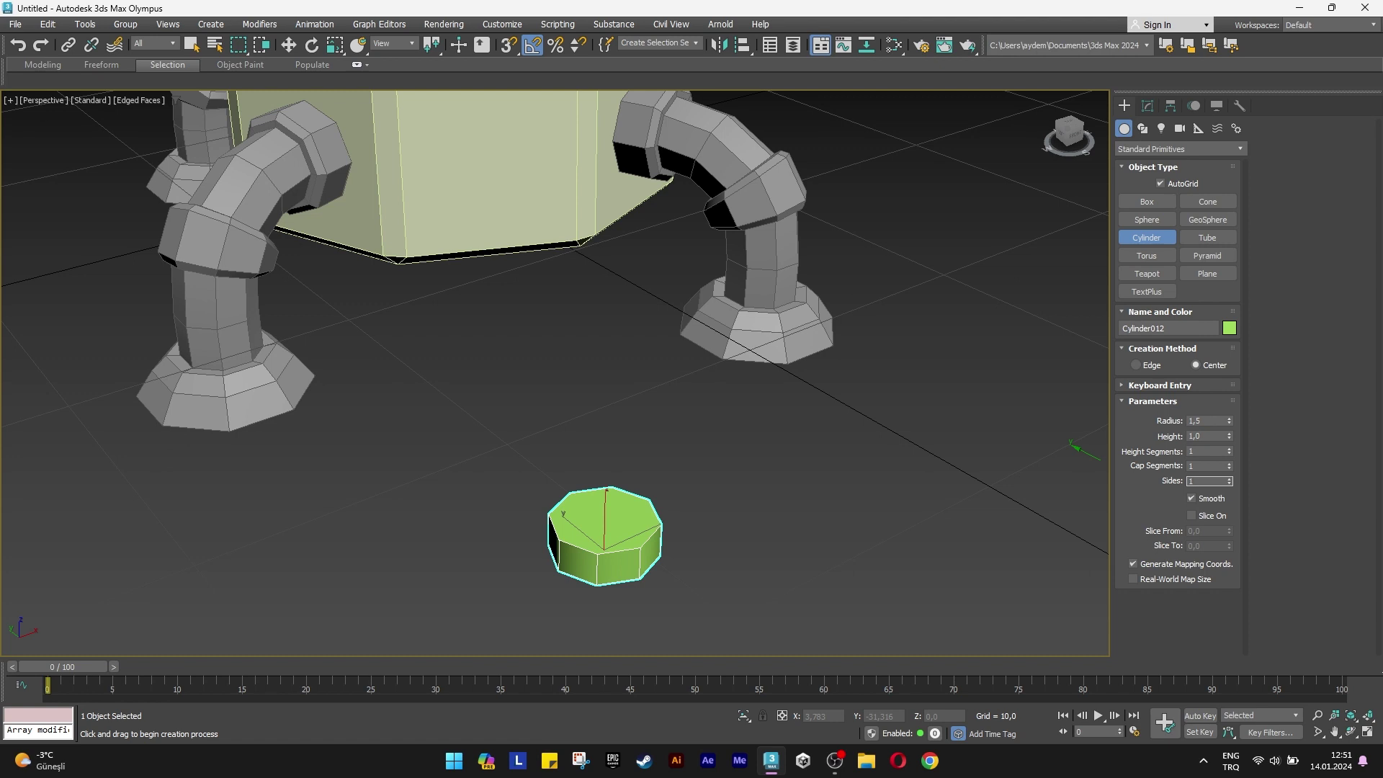
Give the small green cylinder 14 sides and a height of 0,75.
{"action": "type", "text": "4"}
{"action": "key", "text": "Return"}
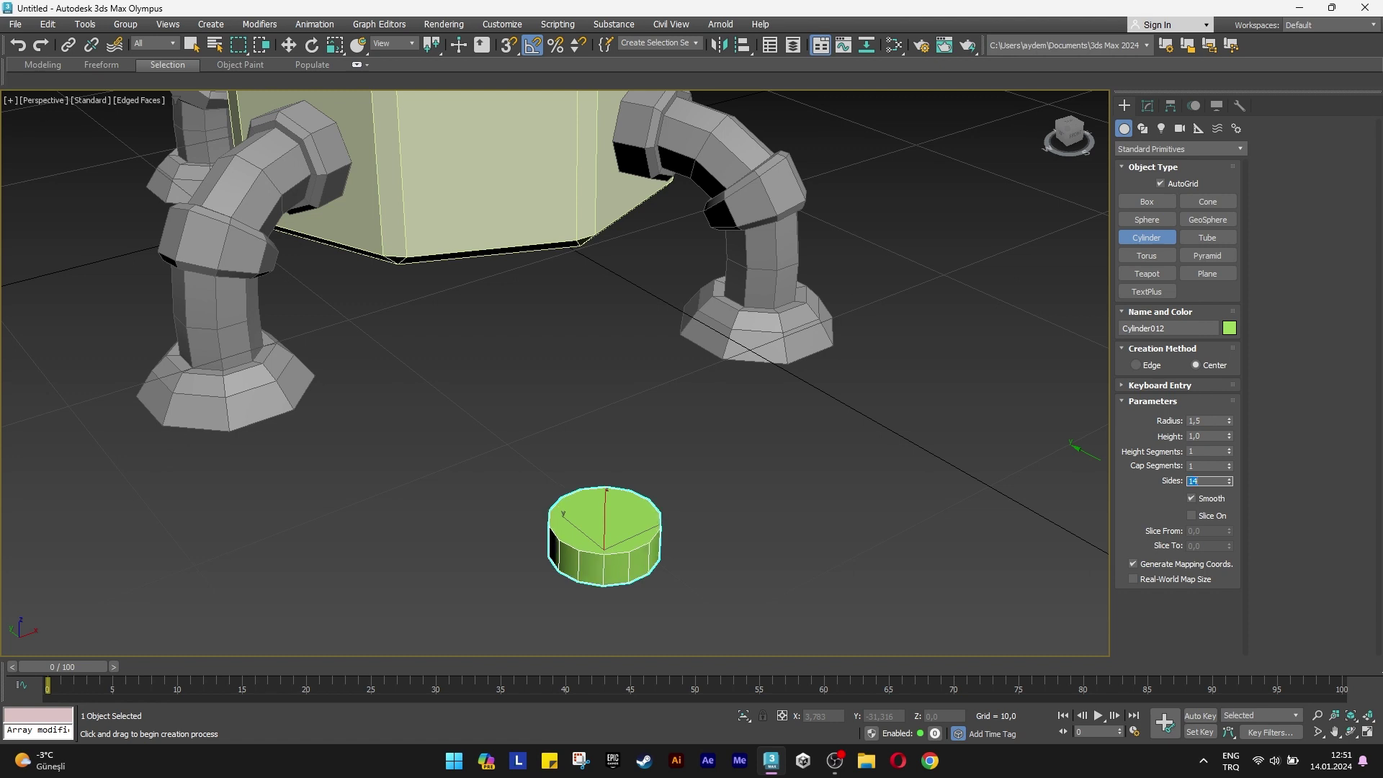
{"action": "key", "text": "w"}
{"action": "scroll", "coordinate": [597, 532], "scroll_direction": "up", "scroll_amount": 3}
{"action": "scroll", "coordinate": [597, 532], "scroll_direction": "up", "scroll_amount": 3}
{"action": "scroll", "coordinate": [596, 532], "scroll_direction": "up", "scroll_amount": 3}
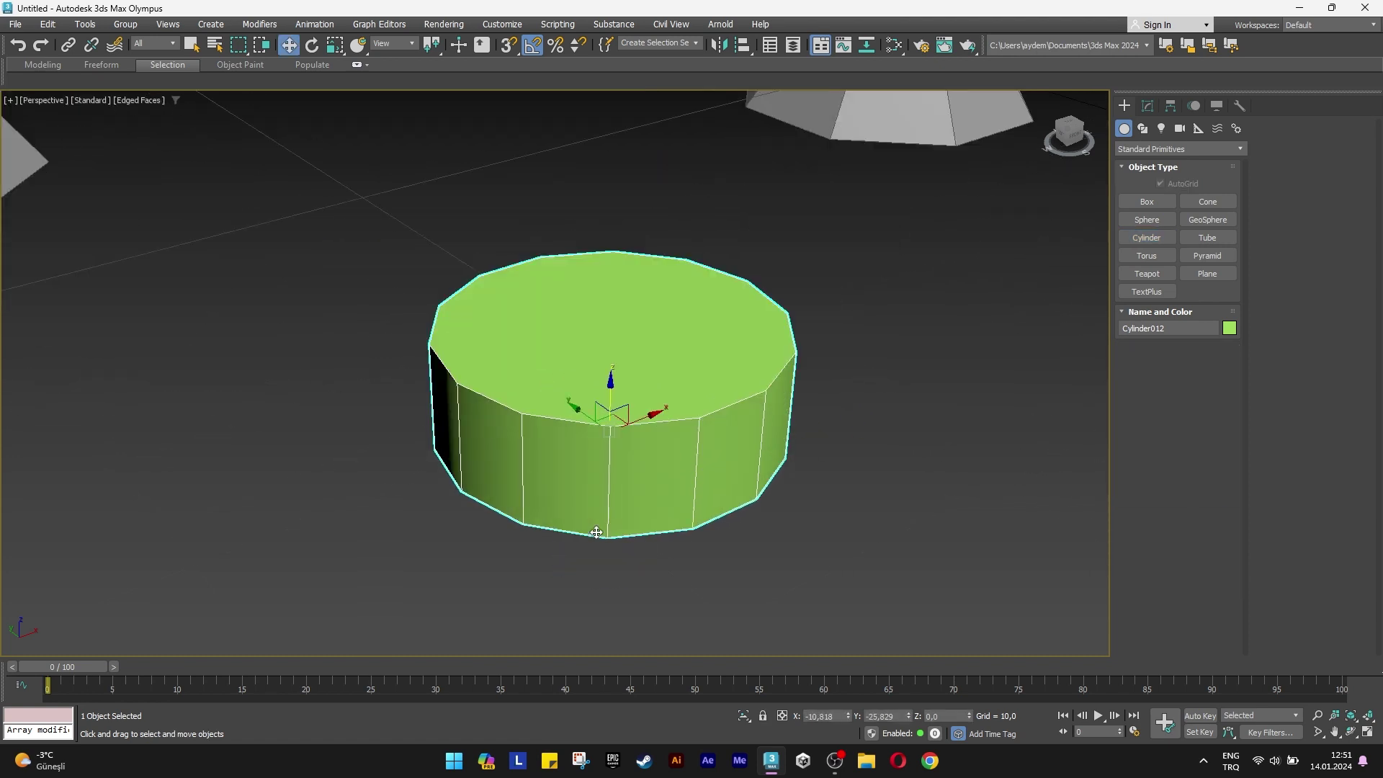
{"action": "left_click", "coordinate": [1150, 105]}
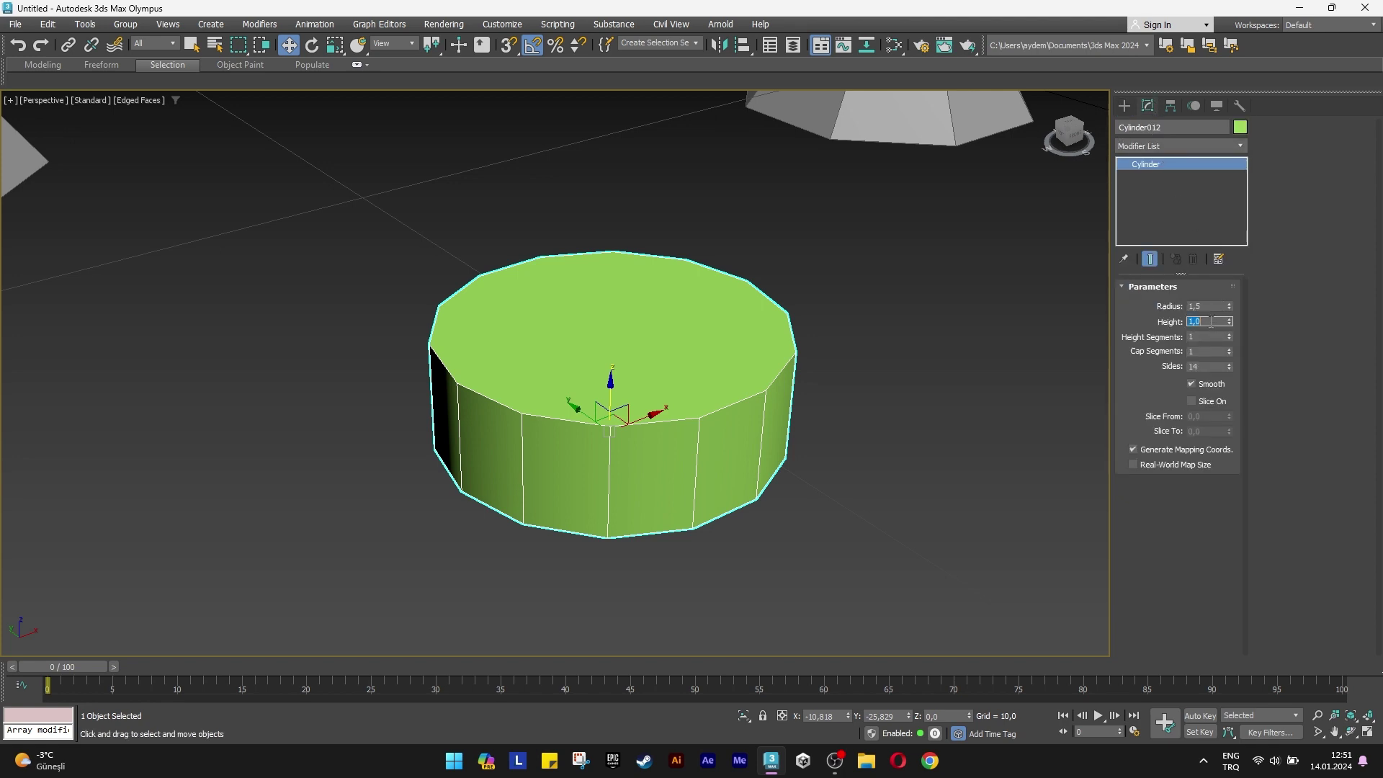
{"action": "type", "text": "0,75"}
{"action": "key", "text": "Return"}
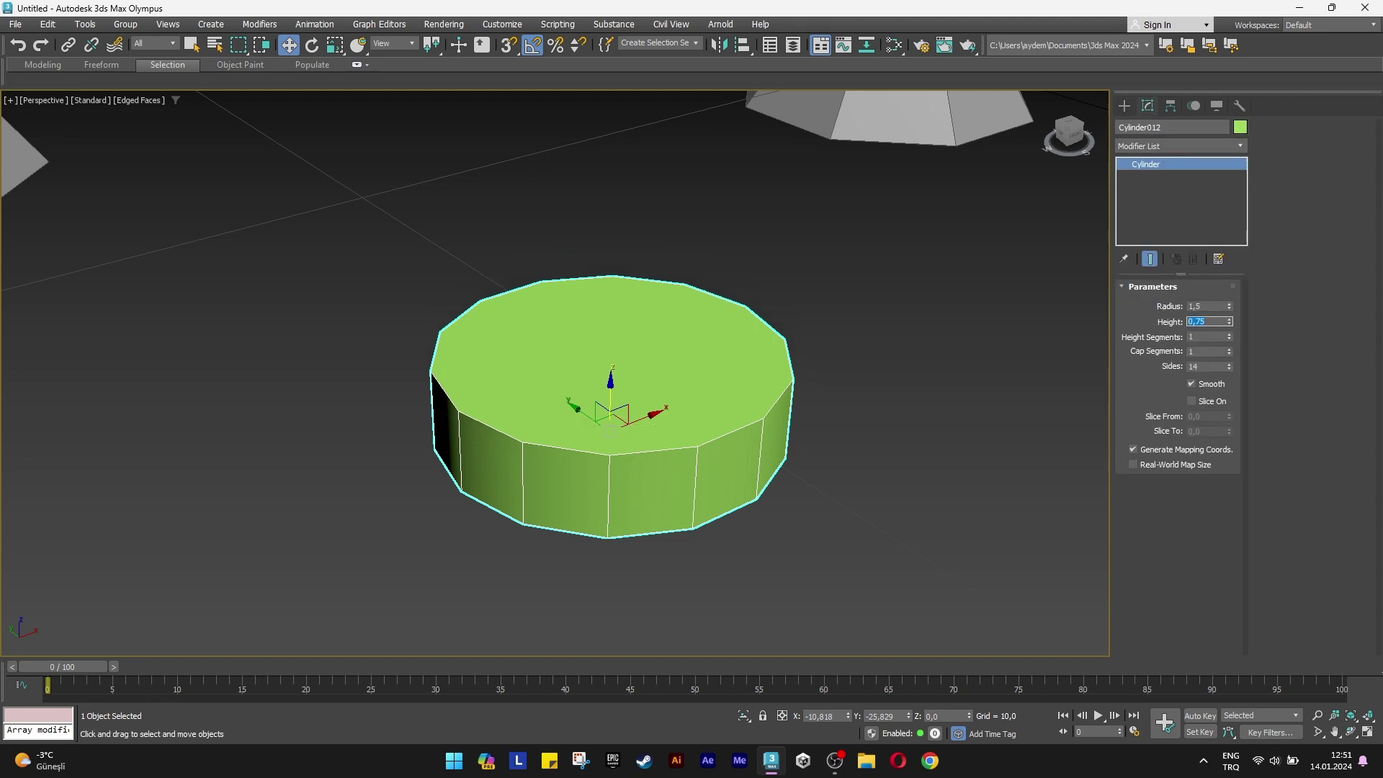
{"action": "left_click", "coordinate": [1157, 141]}
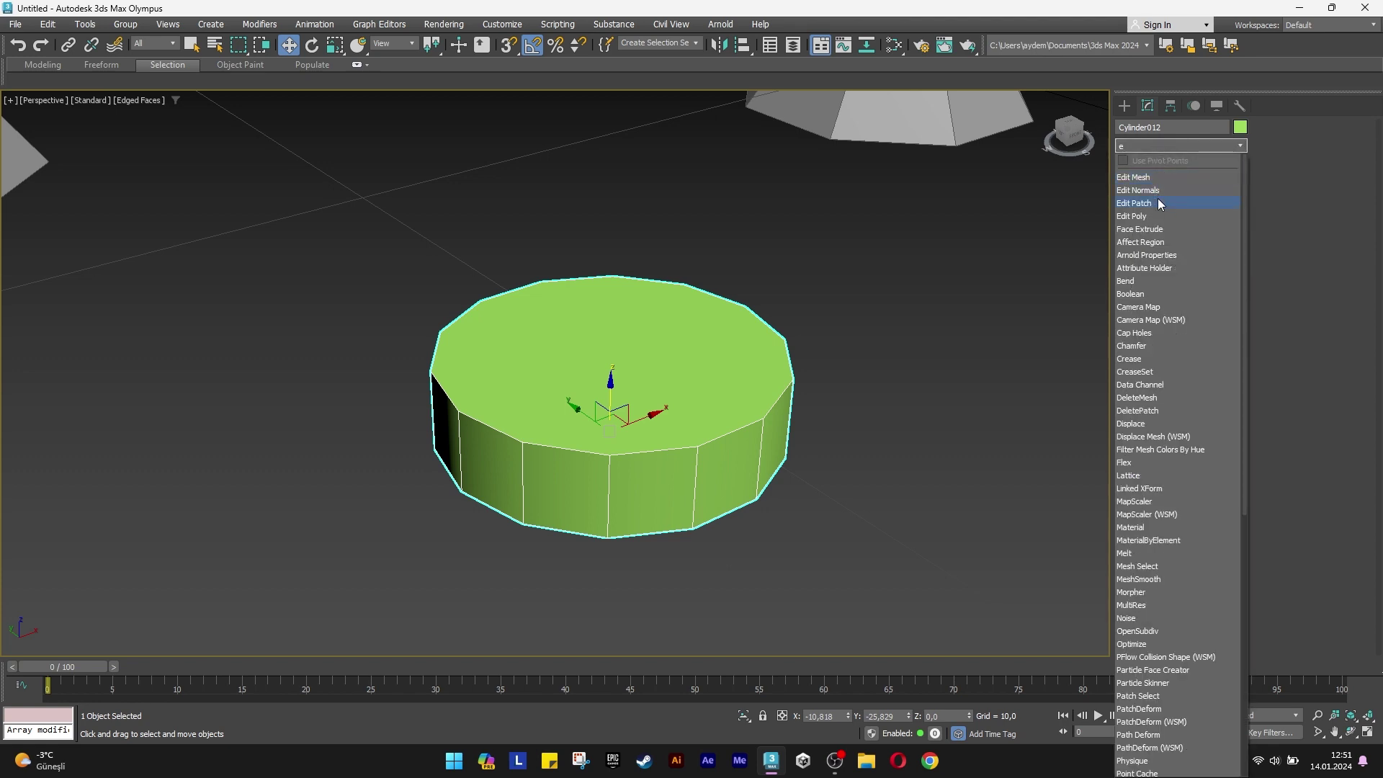
Add Edit Poly to the cylinder and select every other side face in Polygon mode.
{"action": "type", "text": "e"}
{"action": "left_click", "coordinate": [1158, 216]}
{"action": "left_click", "coordinate": [1194, 401]}
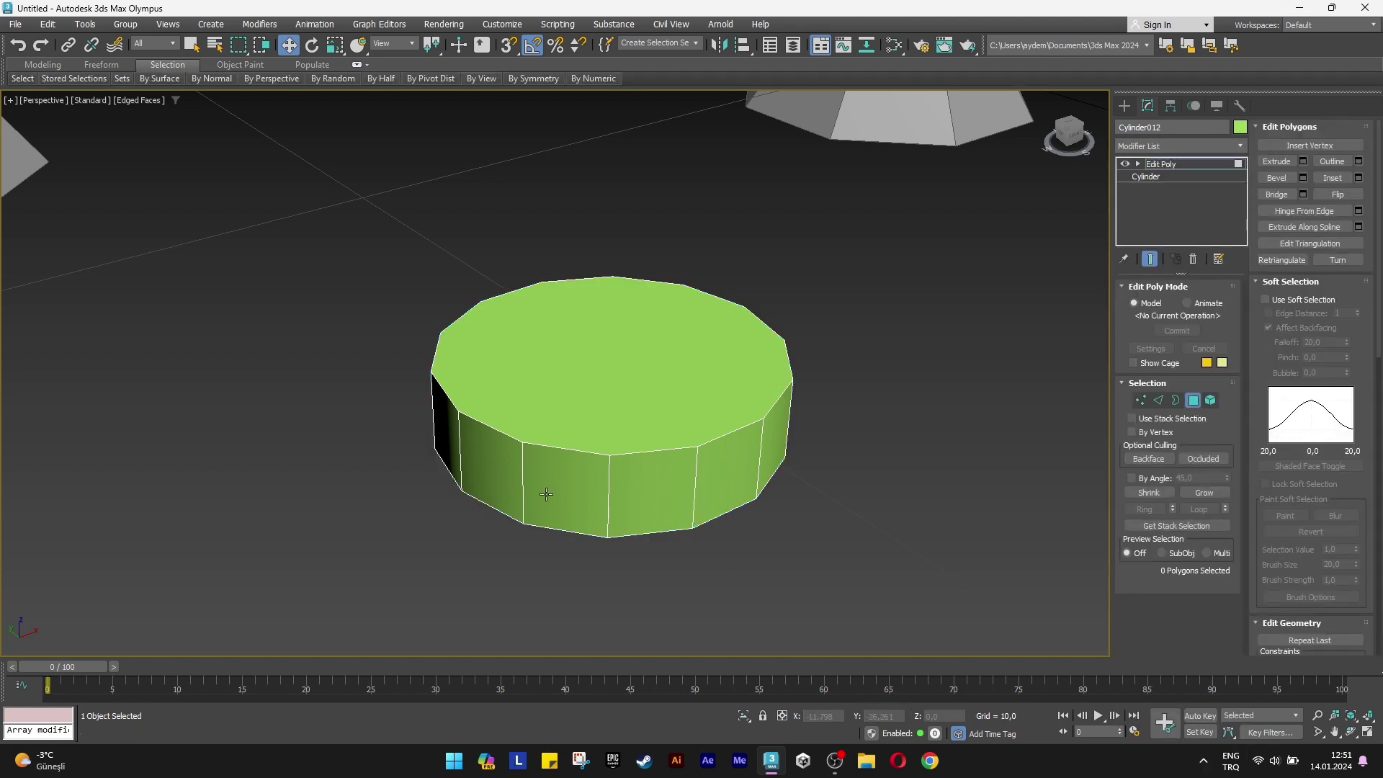
{"action": "left_click", "coordinate": [559, 497]}
{"action": "left_click", "coordinate": [747, 469], "text": "ctrl"}
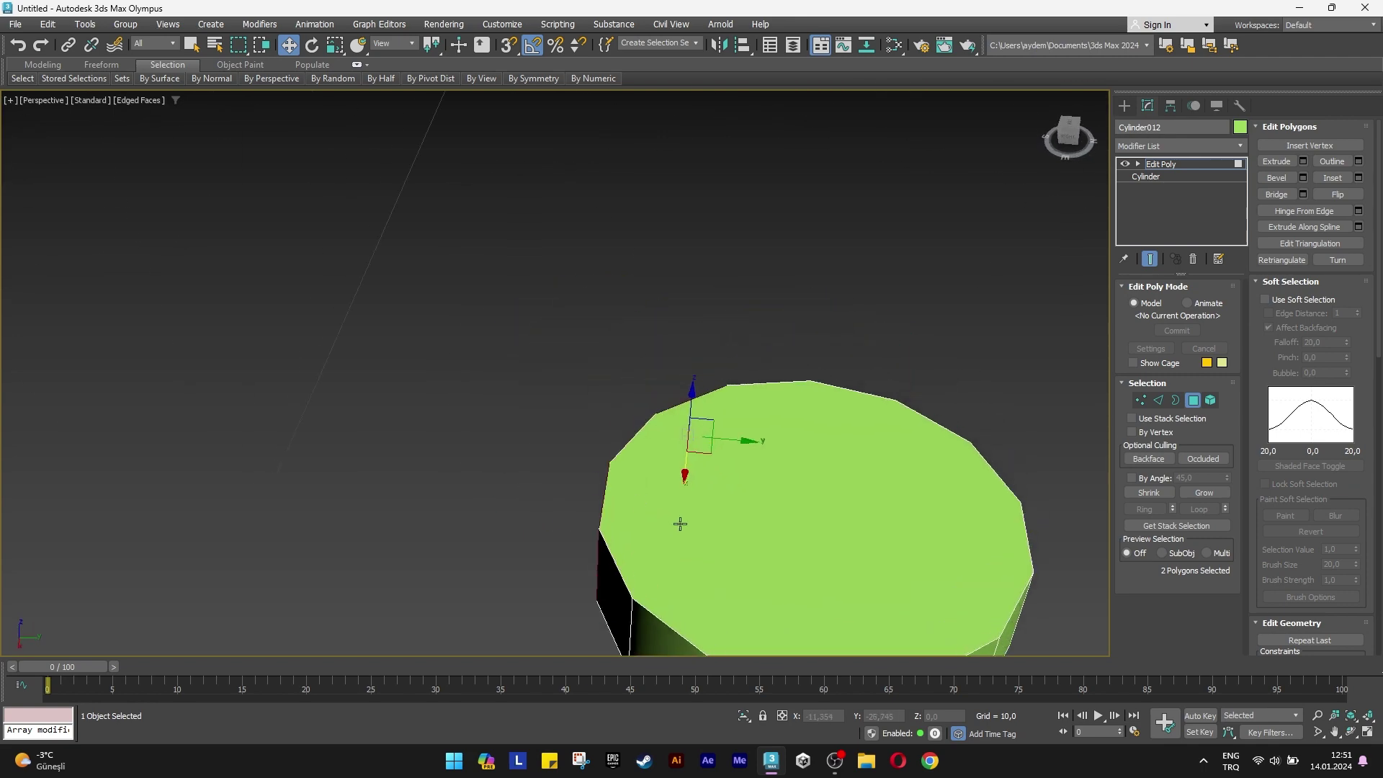
{"action": "middle_click_drag", "start_coordinate": [747, 469], "coordinate": [644, 514], "text": "alt"}
{"action": "left_click", "coordinate": [644, 514], "text": "ctrl"}
{"action": "left_click", "coordinate": [822, 454], "text": "ctrl"}
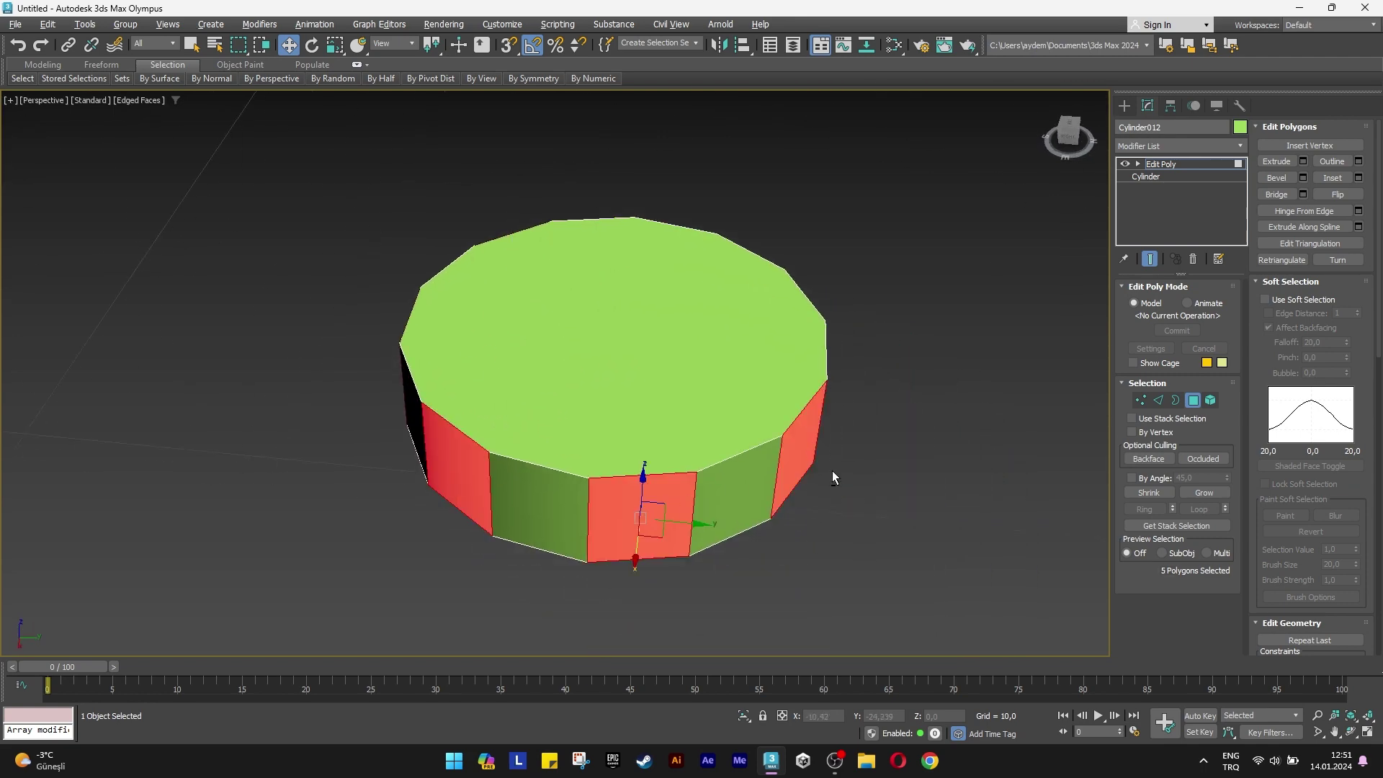
{"action": "mouse_move", "coordinate": [833, 478]}
{"action": "middle_mouse_down", "text": "alt"}
{"action": "mouse_move", "coordinate": [602, 469]}
{"action": "mouse_move", "coordinate": [343, 503]}
{"action": "middle_mouse_up", "text": "alt"}
{"action": "left_click", "coordinate": [343, 502], "text": "ctrl"}
{"action": "left_click", "coordinate": [482, 524], "text": "ctrl"}
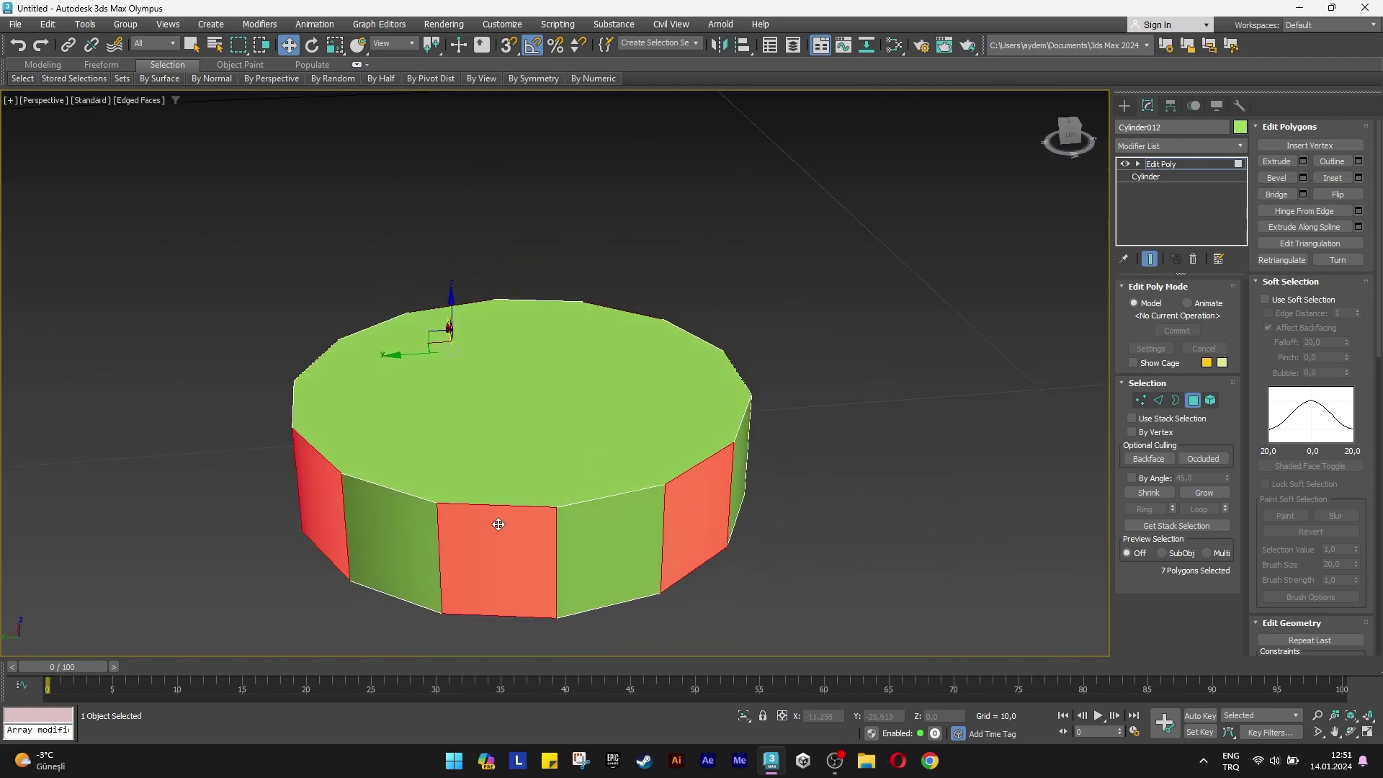
{"action": "mouse_move", "coordinate": [483, 524]}
{"action": "middle_mouse_down", "text": "alt"}
{"action": "mouse_move", "coordinate": [584, 534]}
{"action": "mouse_move", "coordinate": [602, 472]}
{"action": "mouse_move", "coordinate": [655, 404]}
{"action": "middle_mouse_up", "text": "alt"}
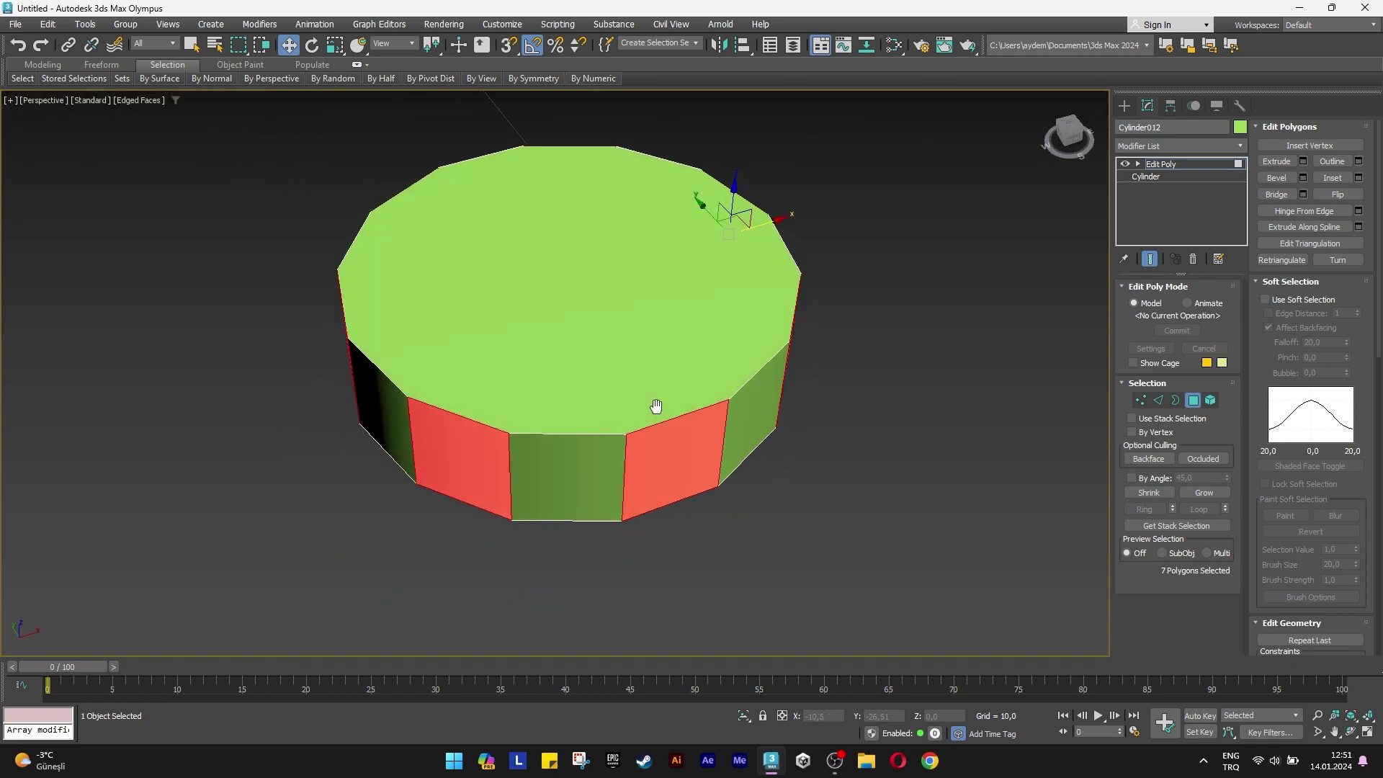
Extrude the selected faces by Local Normal, 0,75 outward, into seven gear teeth.
{"action": "left_click", "coordinate": [1303, 161]}
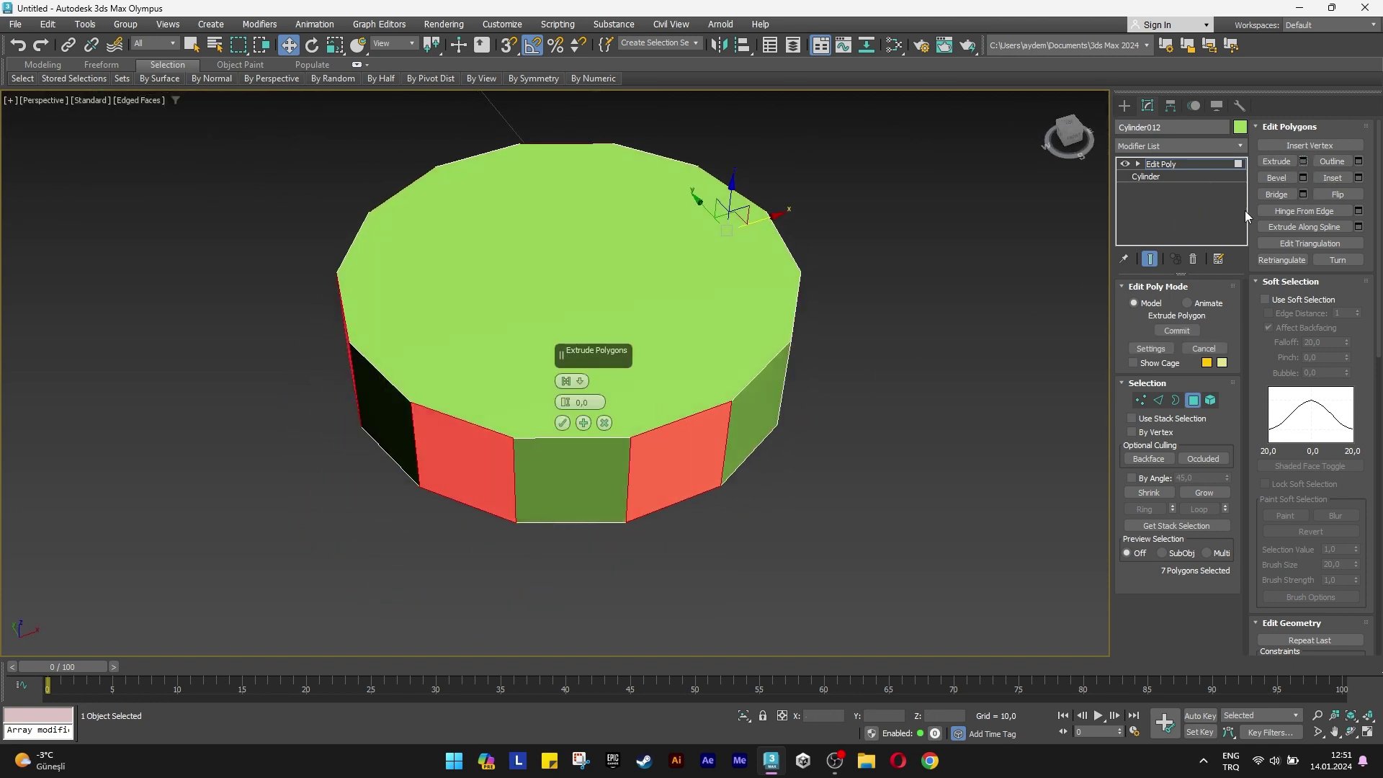
{"action": "left_click", "coordinate": [583, 384]}
{"action": "left_click", "coordinate": [603, 405]}
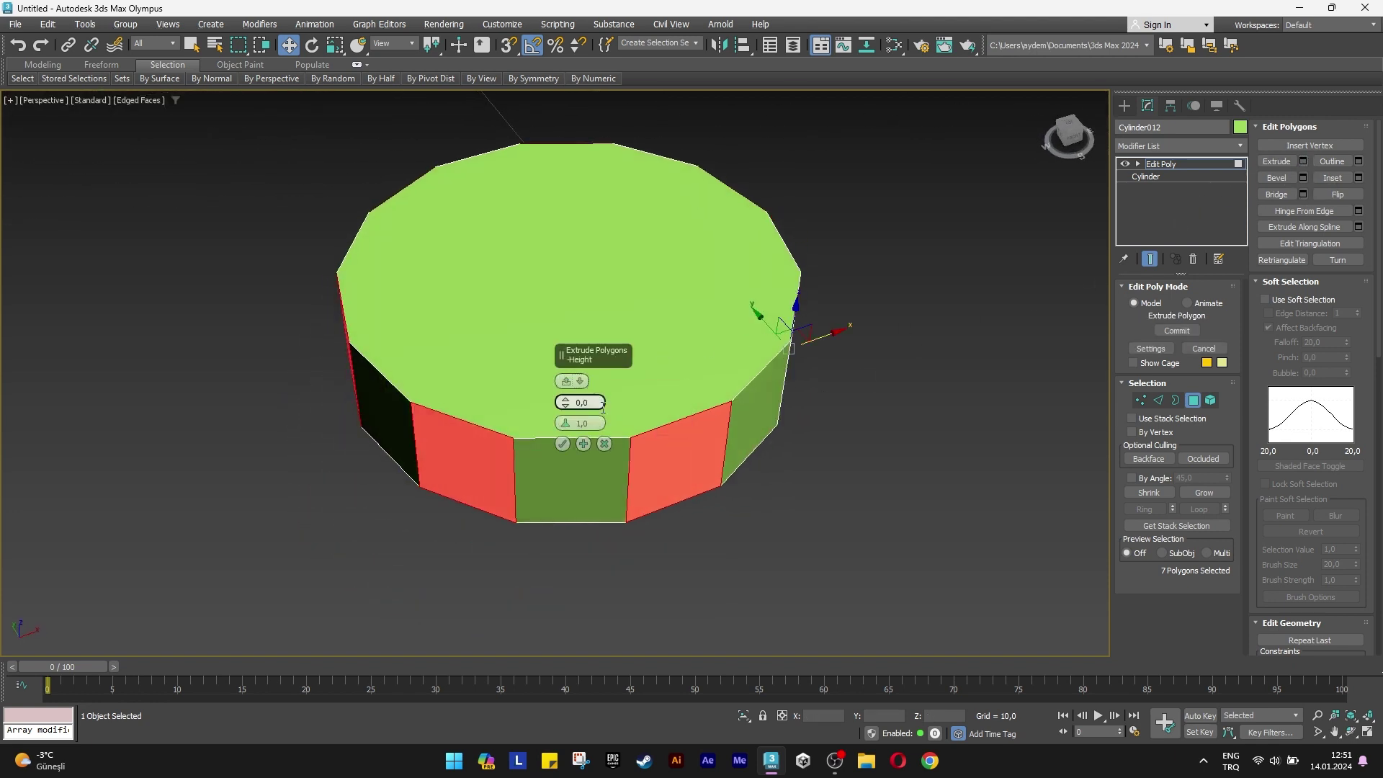
{"action": "left_click_drag", "start_coordinate": [566, 398], "coordinate": [567, 387]}
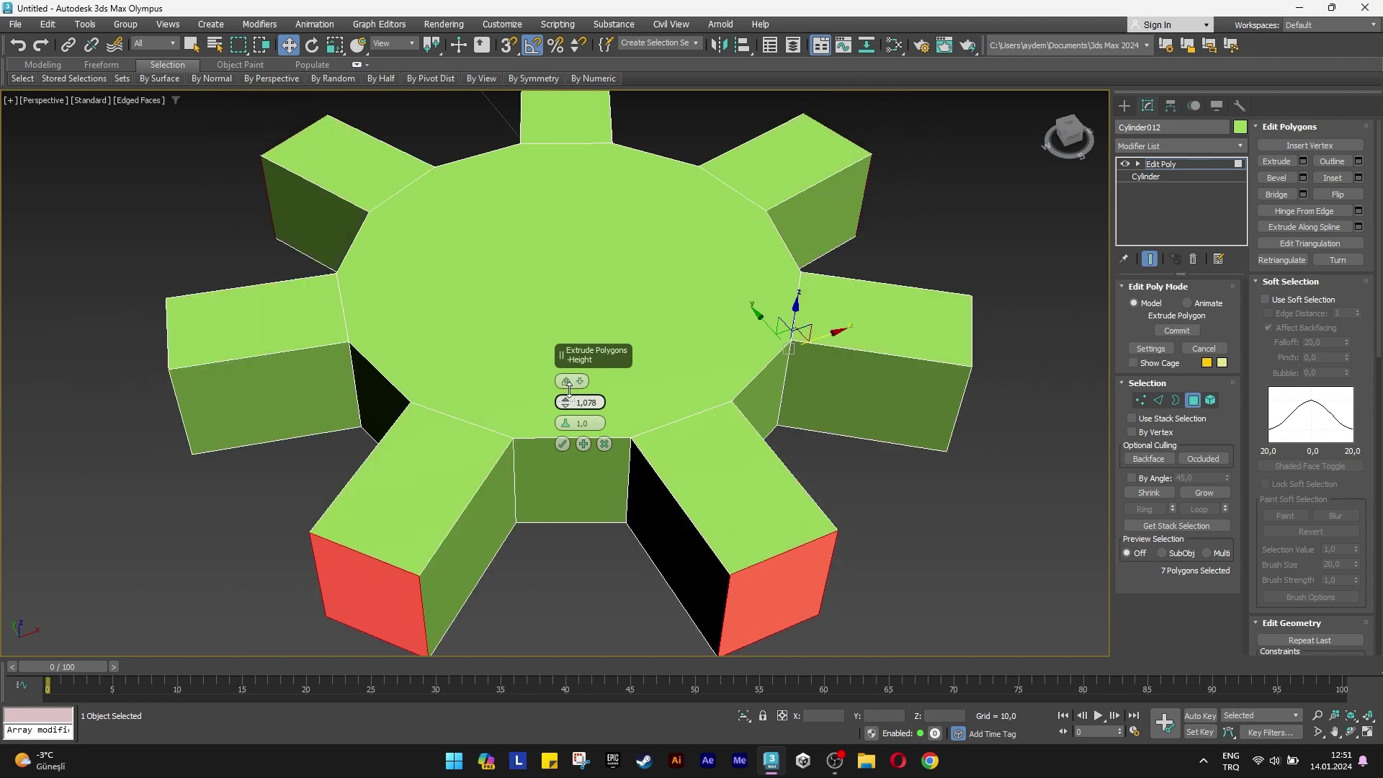
{"action": "type", "text": "1,0"}
{"action": "key", "text": "Return"}
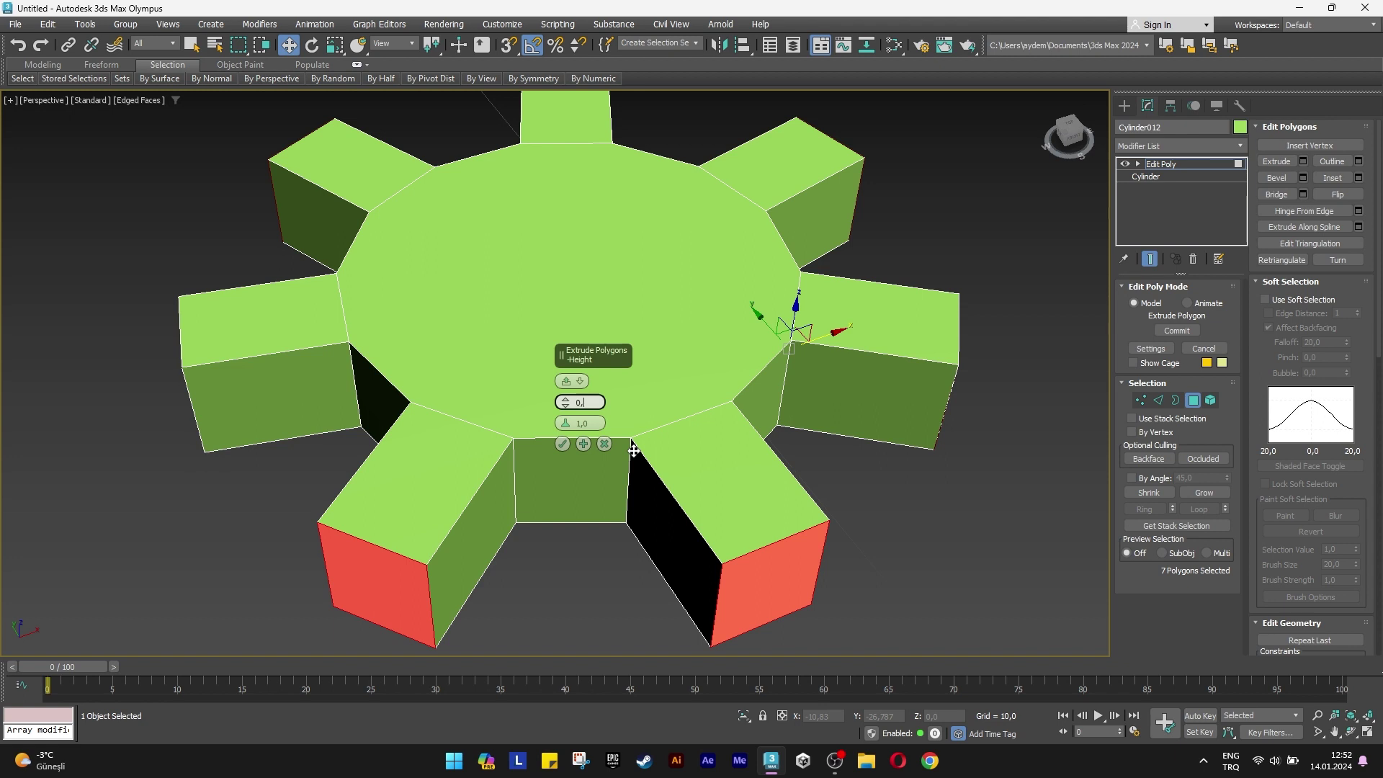
{"action": "type", "text": "75"}
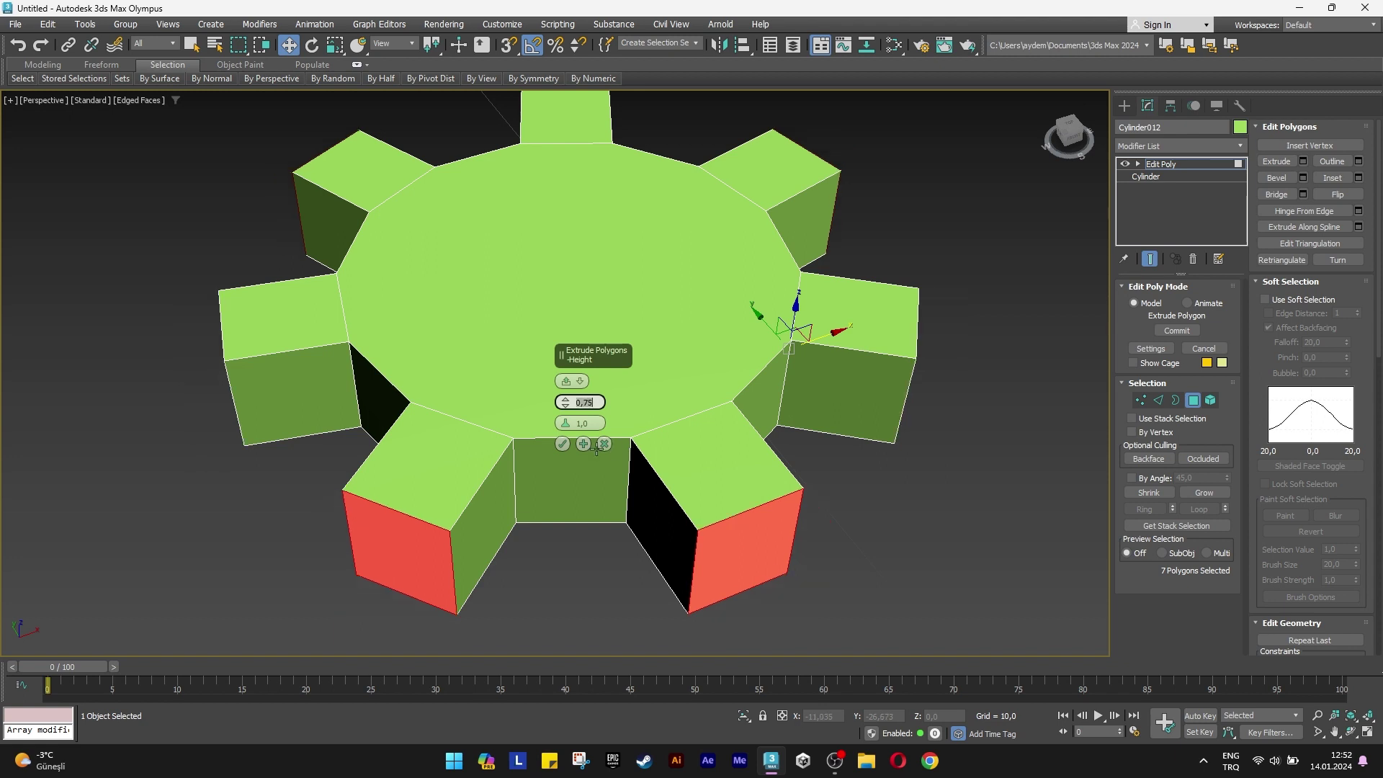
{"action": "left_click", "coordinate": [563, 444]}
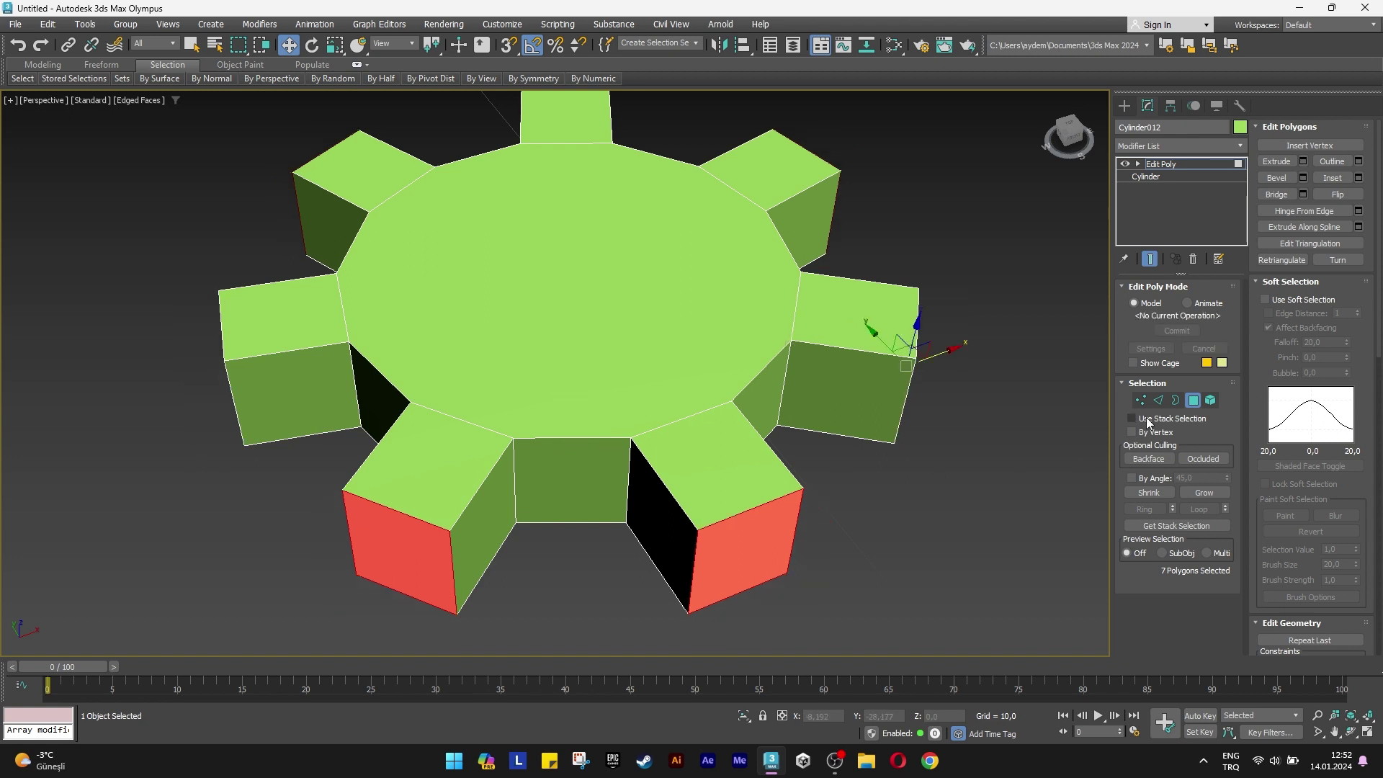
Select the vertical edges of the gear teeth in Edge mode.
{"action": "left_click", "coordinate": [1158, 400]}
{"action": "left_click", "coordinate": [629, 479]}
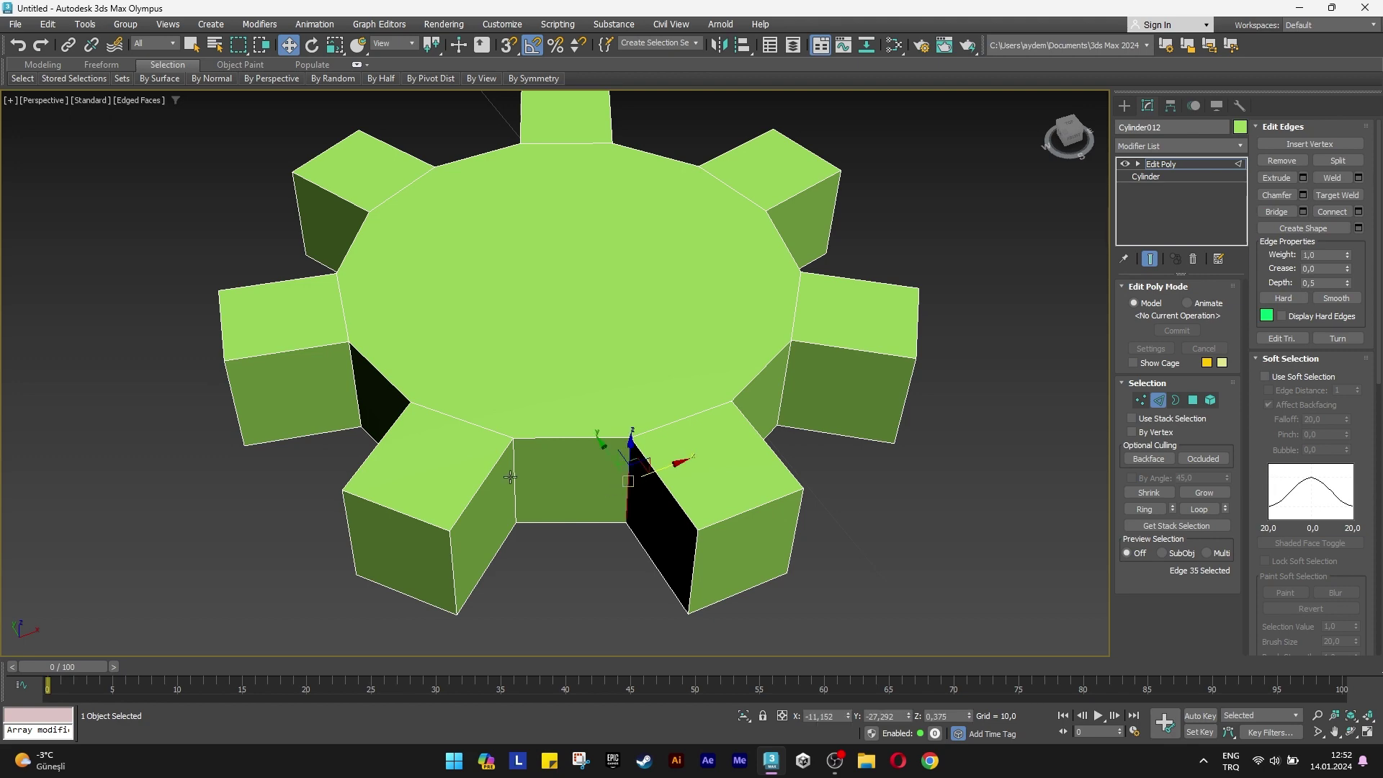
{"action": "left_click", "coordinate": [368, 396], "text": "ctrl"}
{"action": "left_click", "coordinate": [348, 375], "text": "ctrl"}
{"action": "left_click", "coordinate": [792, 346], "text": "ctrl"}
{"action": "middle_click_drag", "start_coordinate": [720, 375], "coordinate": [569, 506], "text": "alt"}
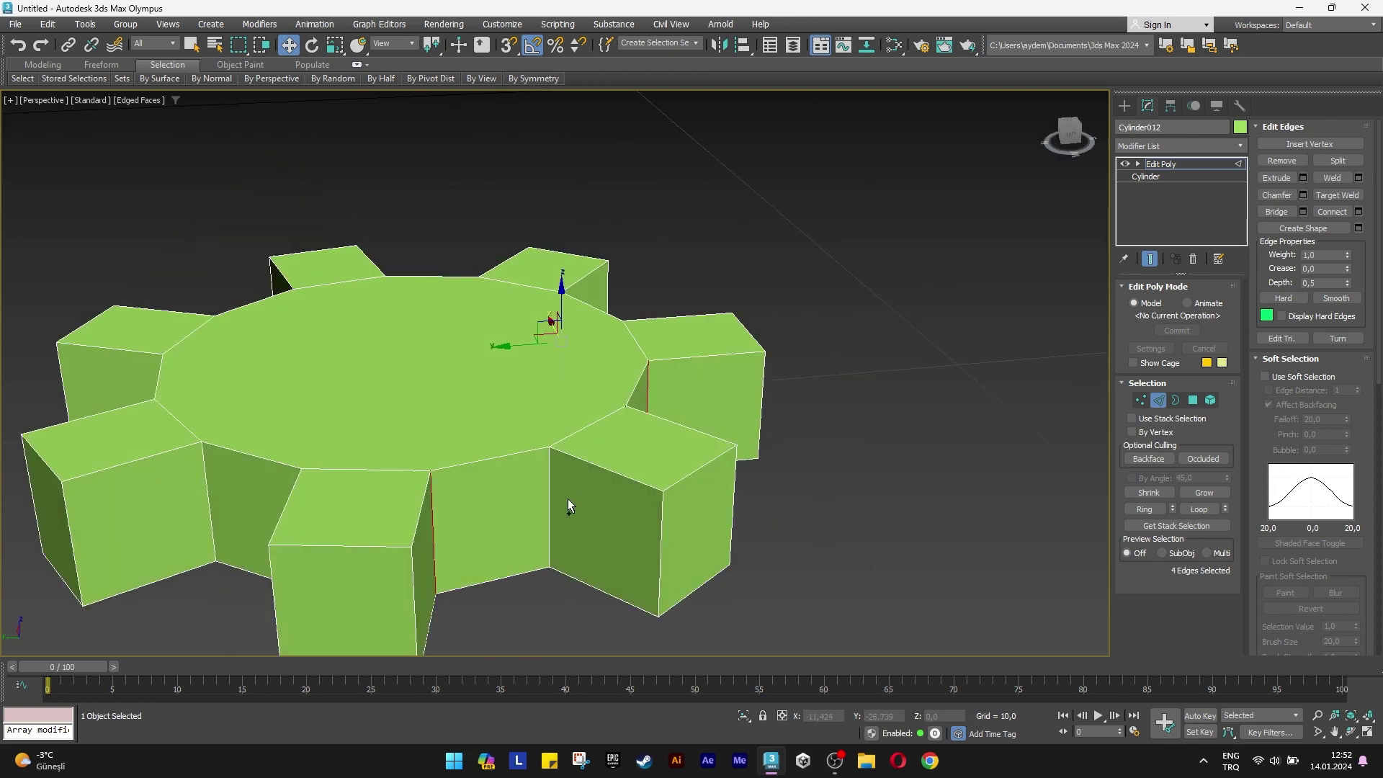
{"action": "left_click", "coordinate": [204, 479], "text": "ctrl"}
{"action": "mouse_move", "coordinate": [383, 516]}
{"action": "middle_mouse_down", "text": "alt"}
{"action": "mouse_move", "coordinate": [582, 469]}
{"action": "mouse_move", "coordinate": [607, 503]}
{"action": "mouse_move", "coordinate": [549, 494]}
{"action": "mouse_move", "coordinate": [628, 512]}
{"action": "mouse_move", "coordinate": [621, 526]}
{"action": "mouse_move", "coordinate": [693, 549]}
{"action": "mouse_move", "coordinate": [601, 529]}
{"action": "mouse_move", "coordinate": [711, 569]}
{"action": "mouse_move", "coordinate": [666, 505]}
{"action": "middle_mouse_up", "text": "alt"}
{"action": "left_click", "coordinate": [581, 470], "text": "ctrl"}
{"action": "left_click", "coordinate": [607, 503], "text": "ctrl"}
{"action": "left_click", "coordinate": [581, 508], "text": "ctrl"}
{"action": "left_click", "coordinate": [559, 510], "text": "ctrl"}
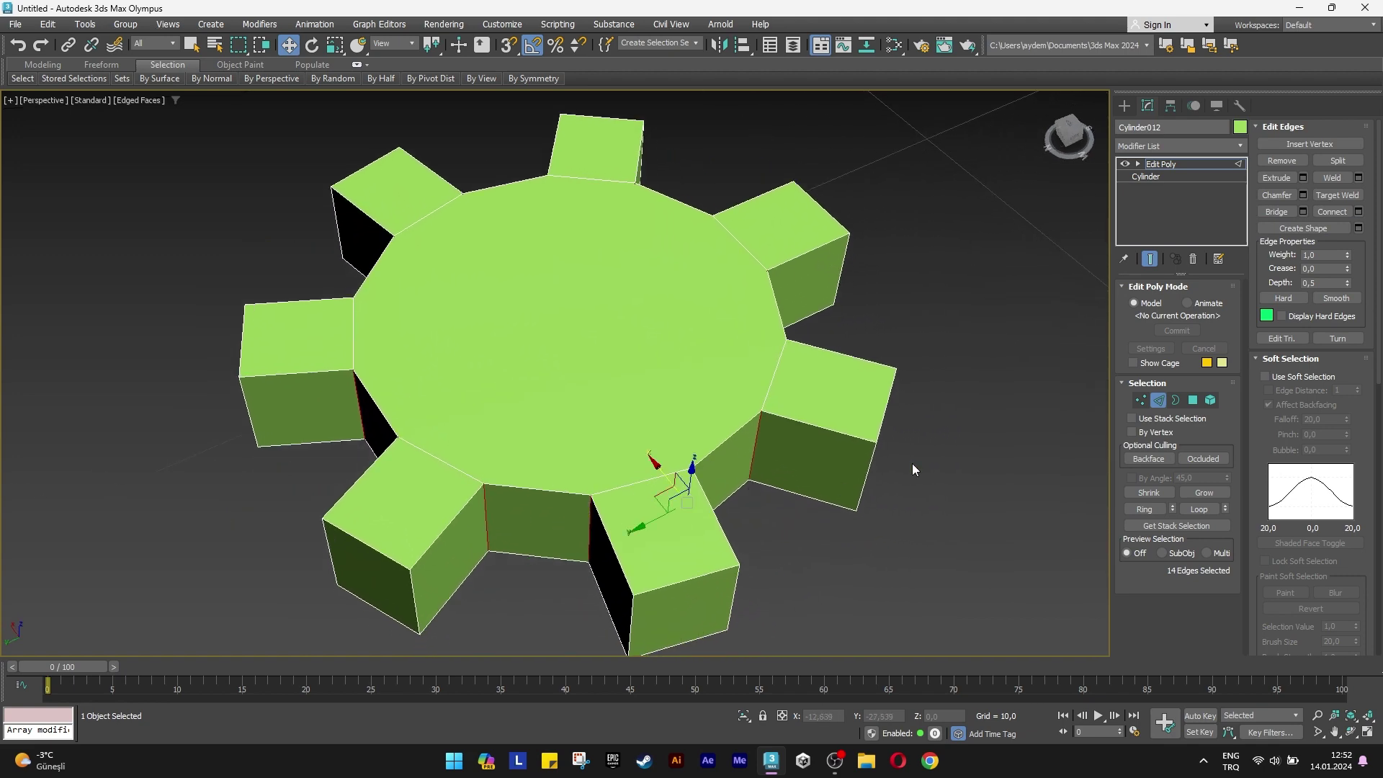
Chamfer the selected tooth edges by 0,25.
{"action": "left_click", "coordinate": [1303, 195]}
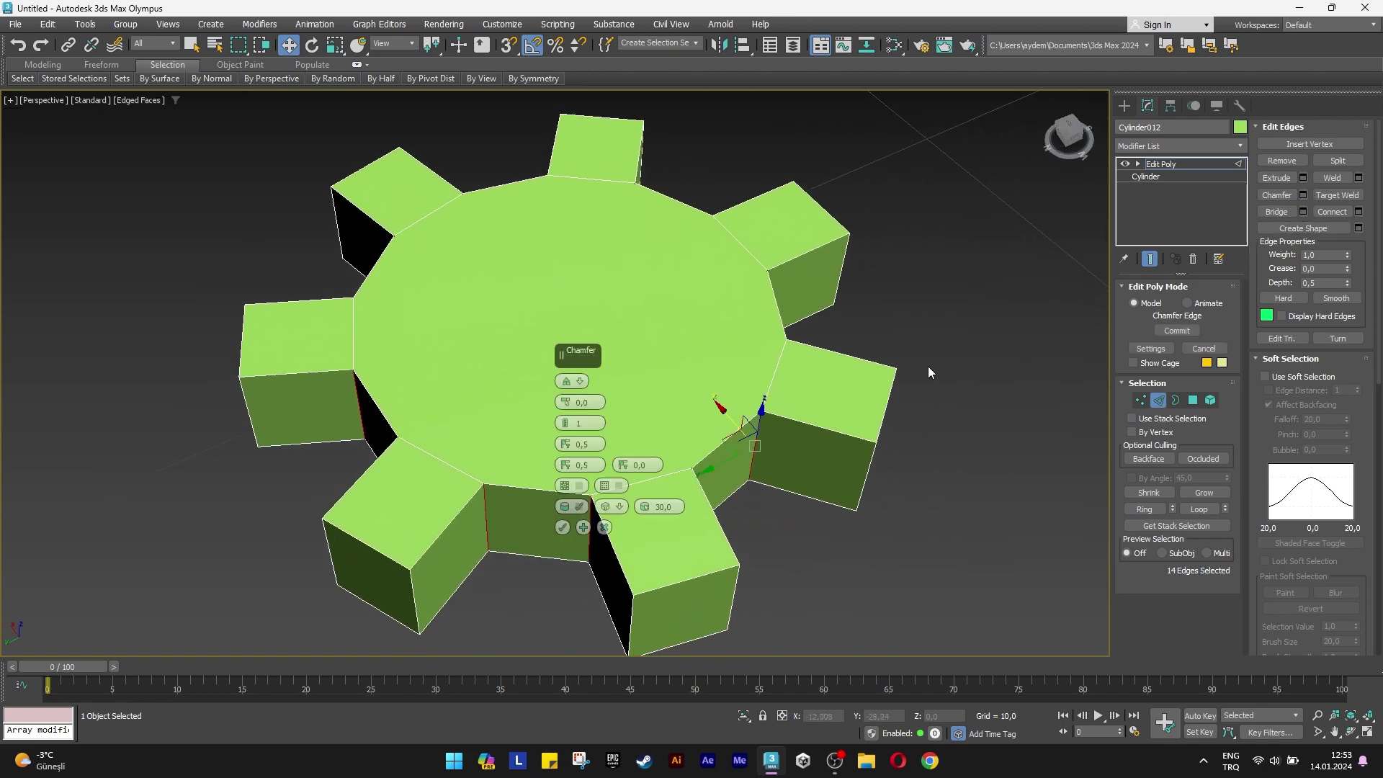
{"action": "left_click_drag", "start_coordinate": [568, 403], "coordinate": [571, 397]}
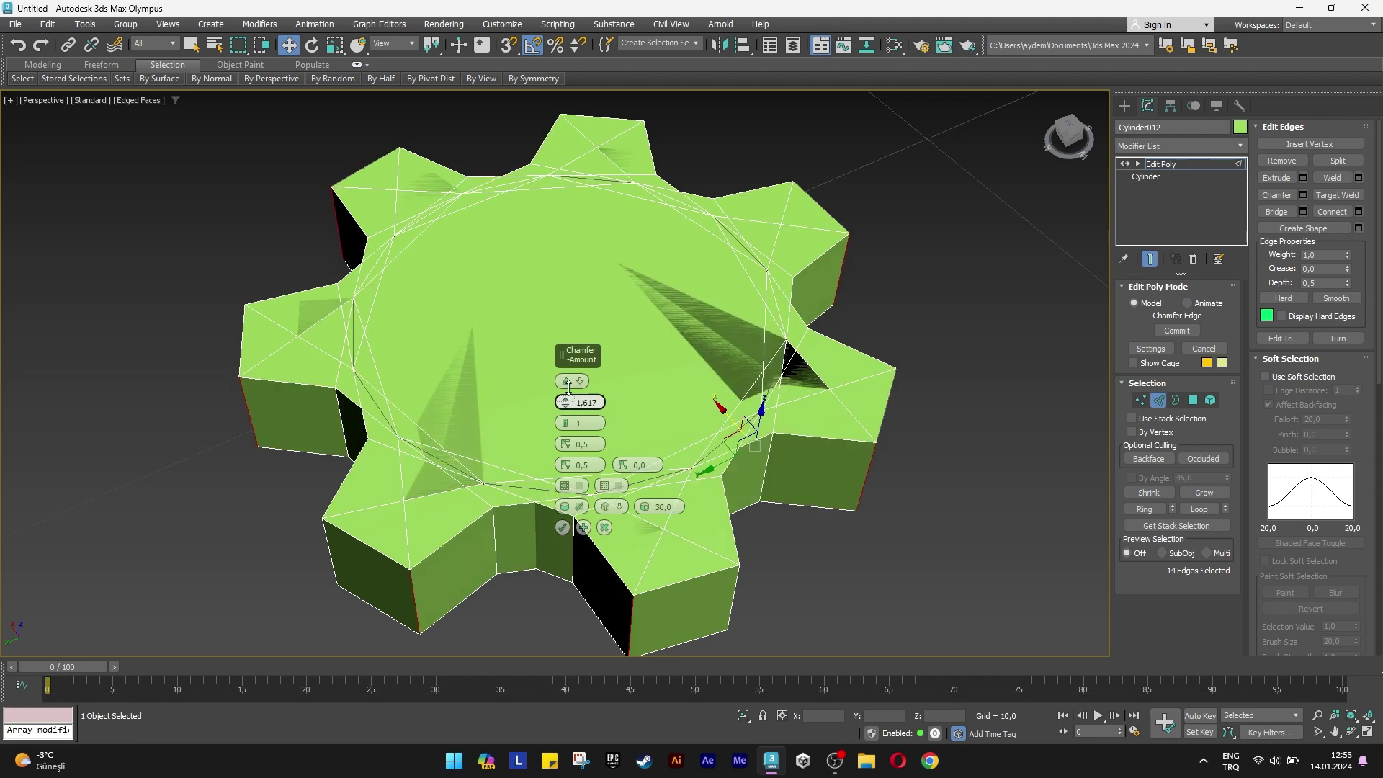
{"action": "left_click_drag", "start_coordinate": [568, 395], "coordinate": [597, 402]}
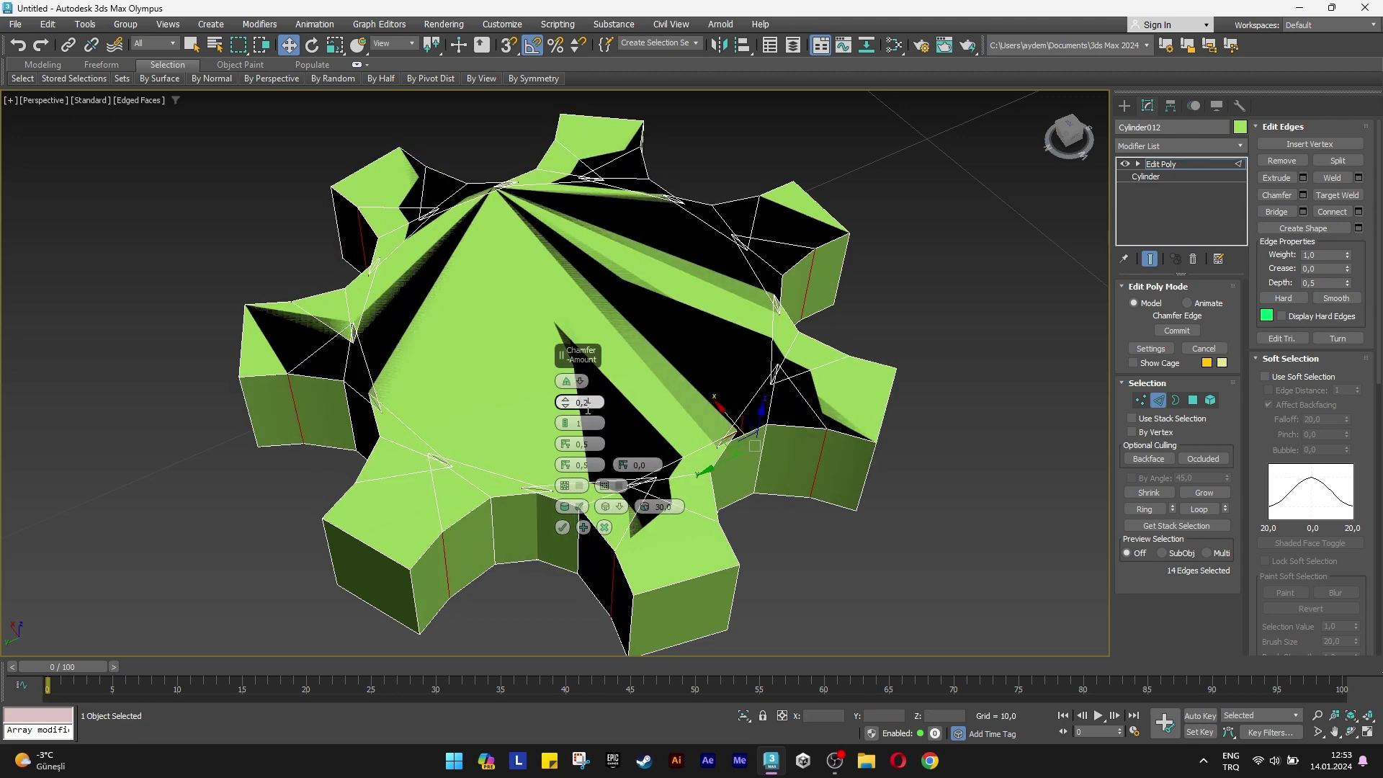
{"action": "type", "text": "5"}
{"action": "key", "text": "Return"}
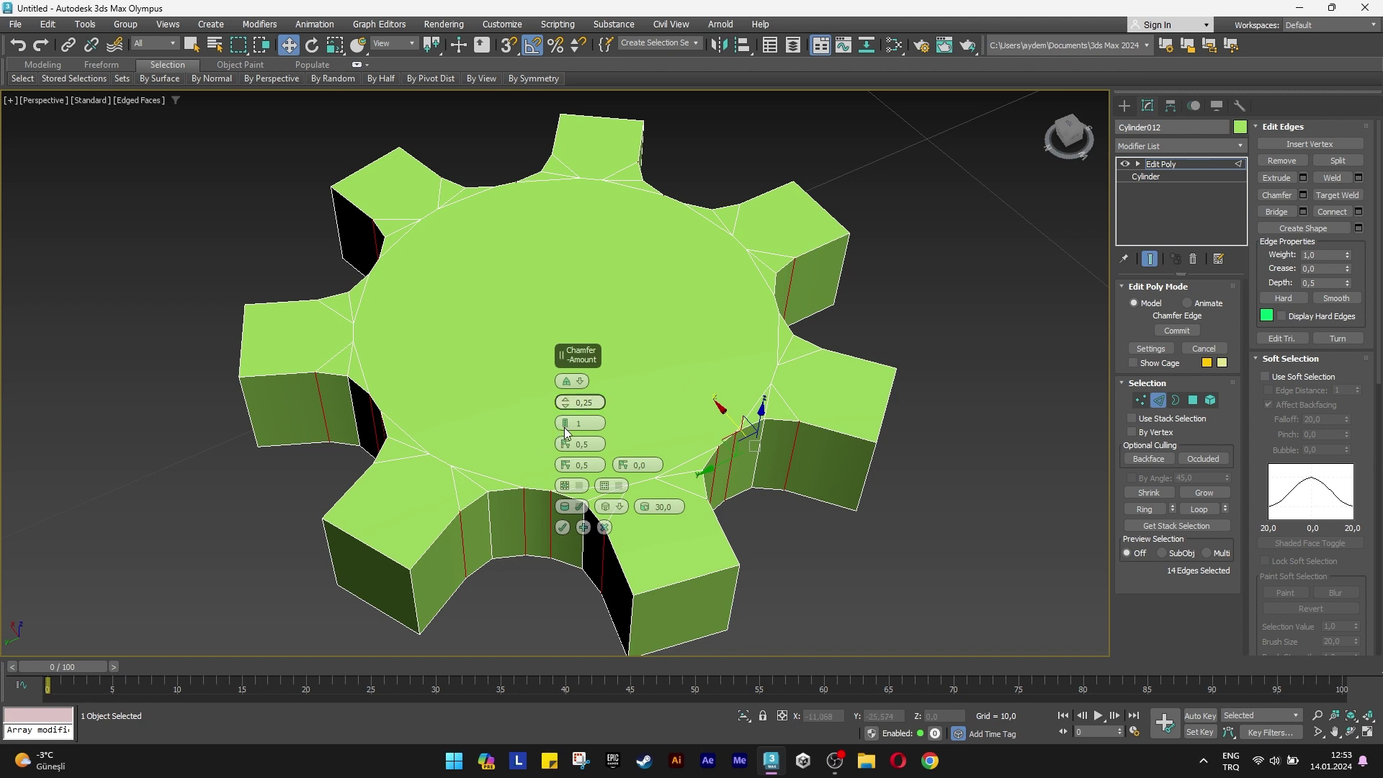
{"action": "left_click", "coordinate": [561, 528]}
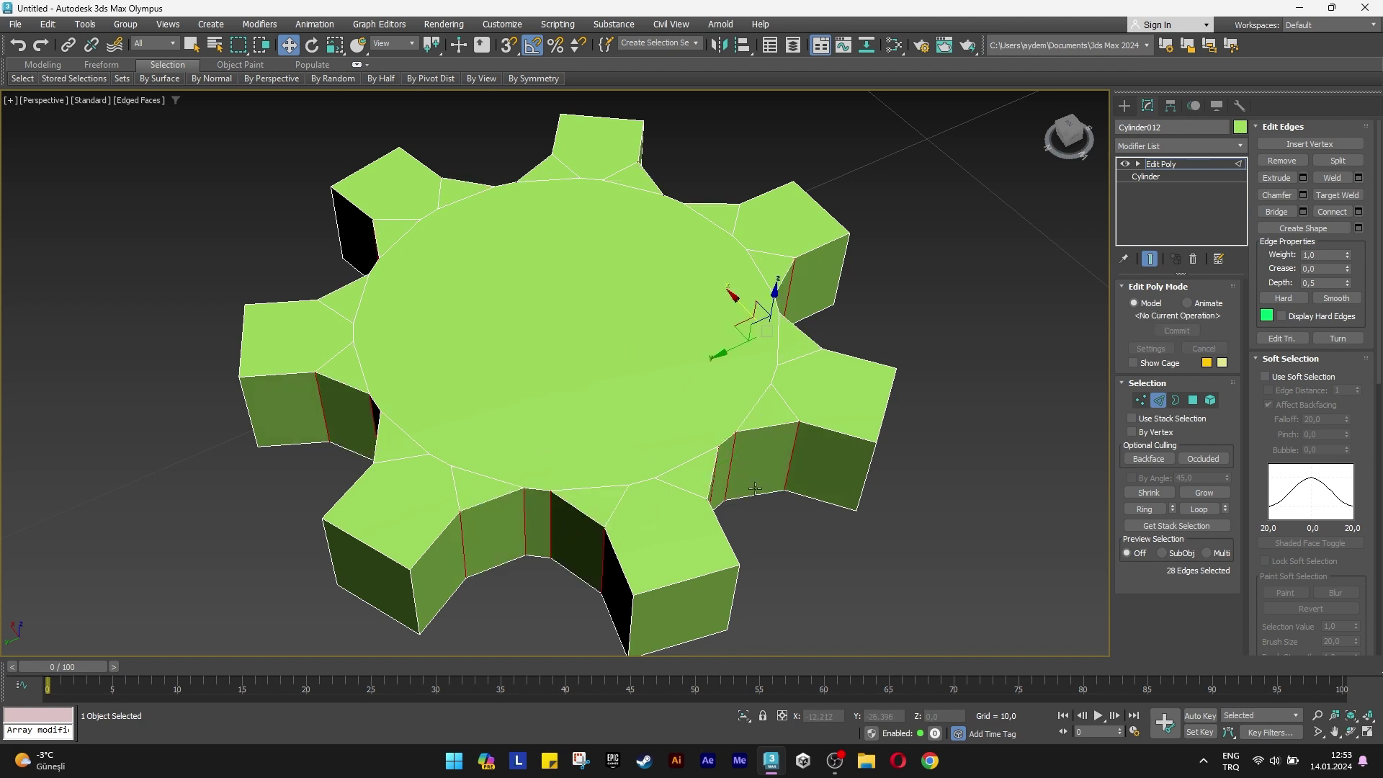
Chamfer all of the gear's edges by 0,05 and return to object level.
{"action": "scroll", "coordinate": [878, 378], "scroll_direction": "down", "scroll_amount": 3}
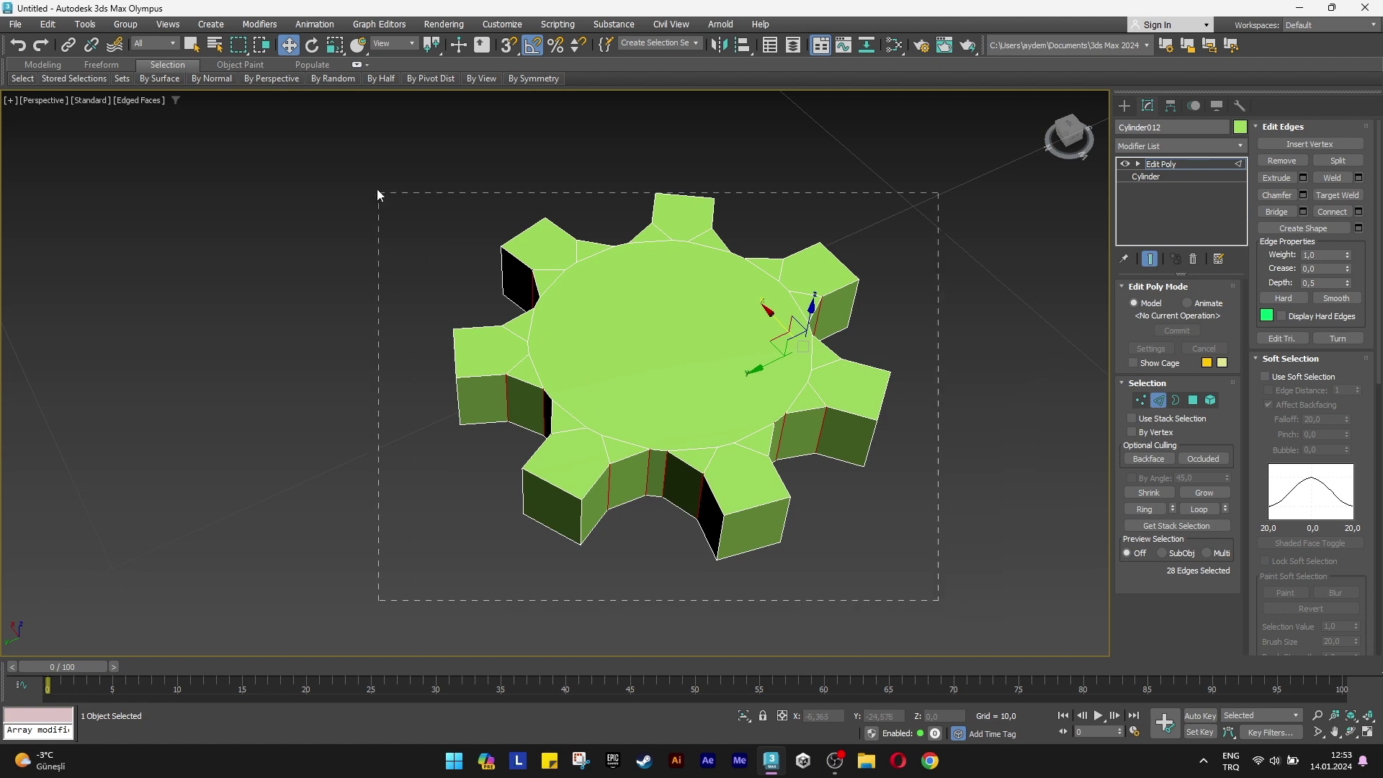
{"action": "left_click_drag", "start_coordinate": [378, 195], "coordinate": [377, 193]}
{"action": "middle_click_drag", "start_coordinate": [729, 293], "coordinate": [622, 284]}
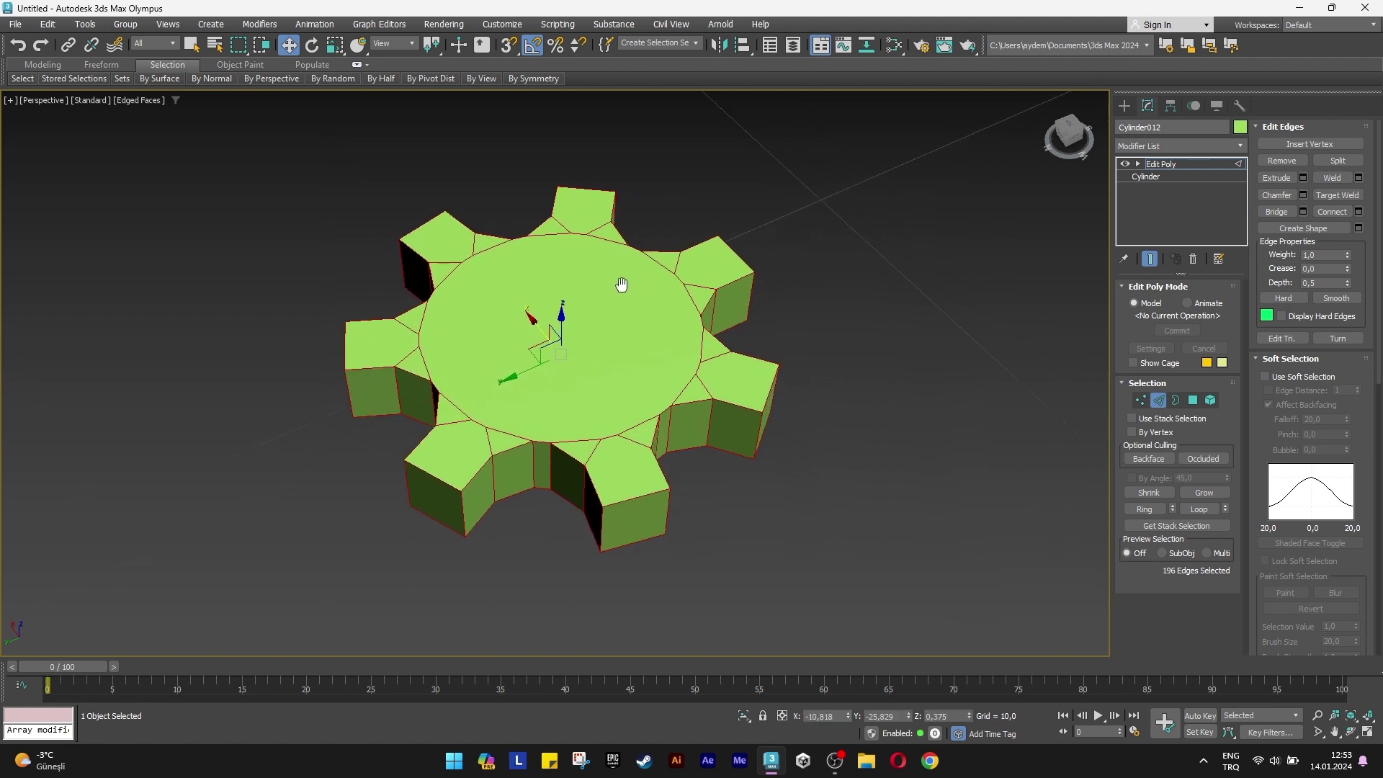
{"action": "left_click", "coordinate": [1302, 195]}
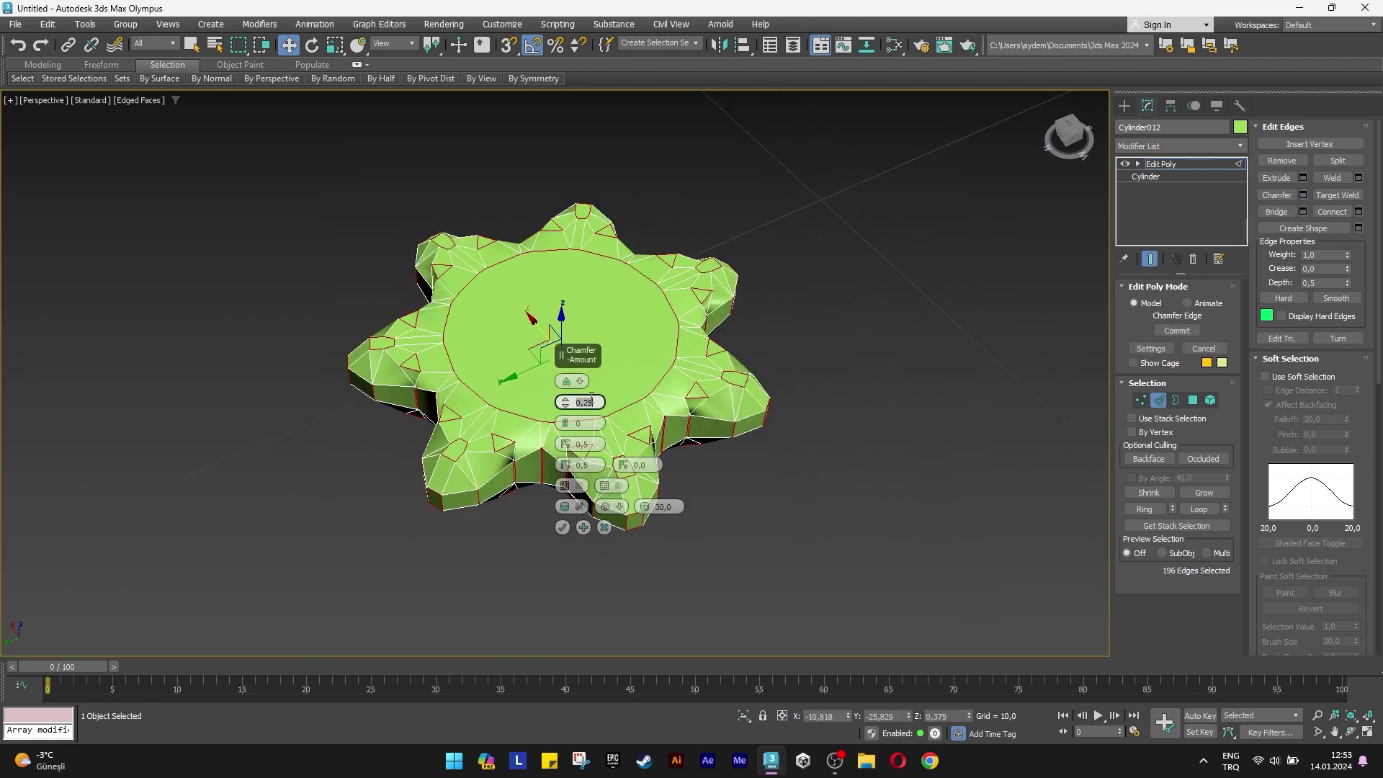
{"action": "type", "text": "0,1"}
{"action": "scroll", "coordinate": [576, 411], "scroll_direction": "up", "scroll_amount": 3}
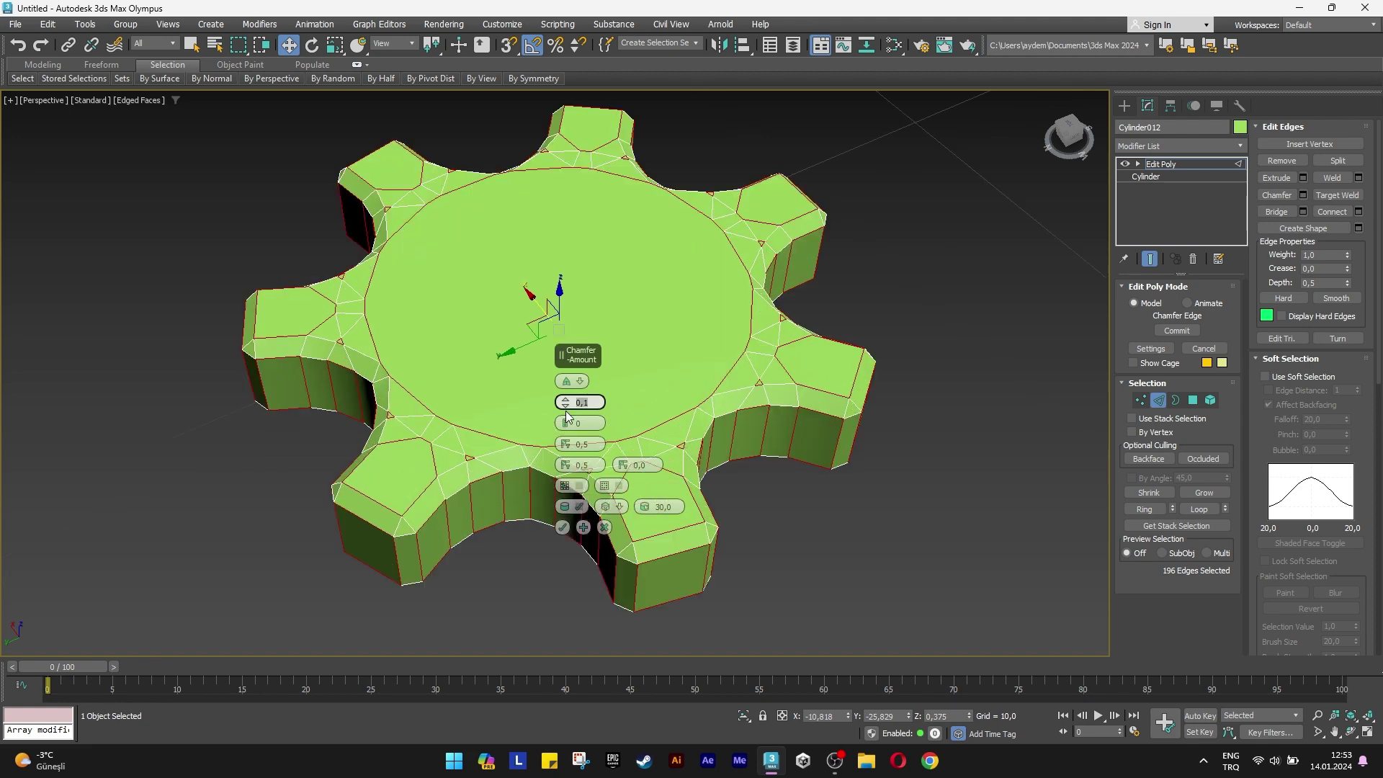
{"action": "type", "text": "0,05"}
{"action": "key", "text": "Return"}
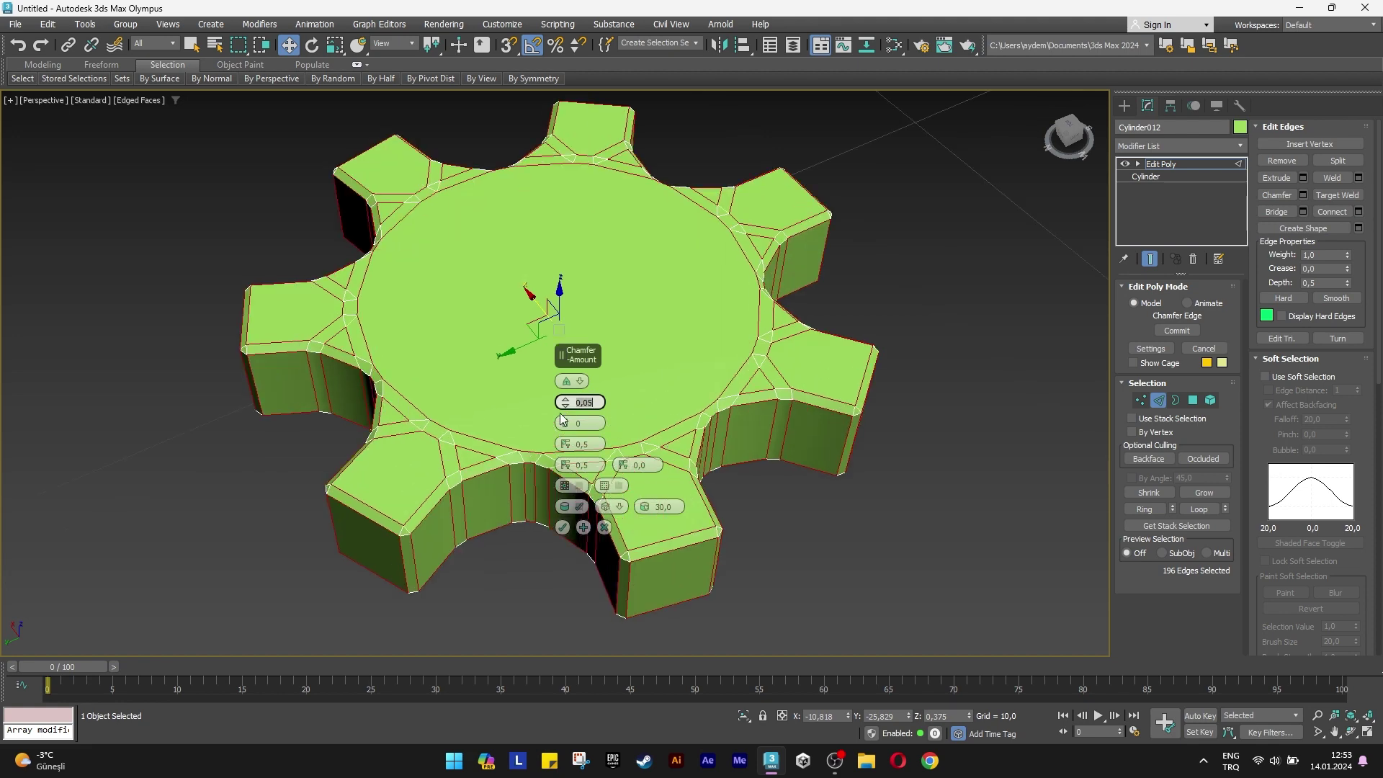
{"action": "left_click", "coordinate": [563, 527]}
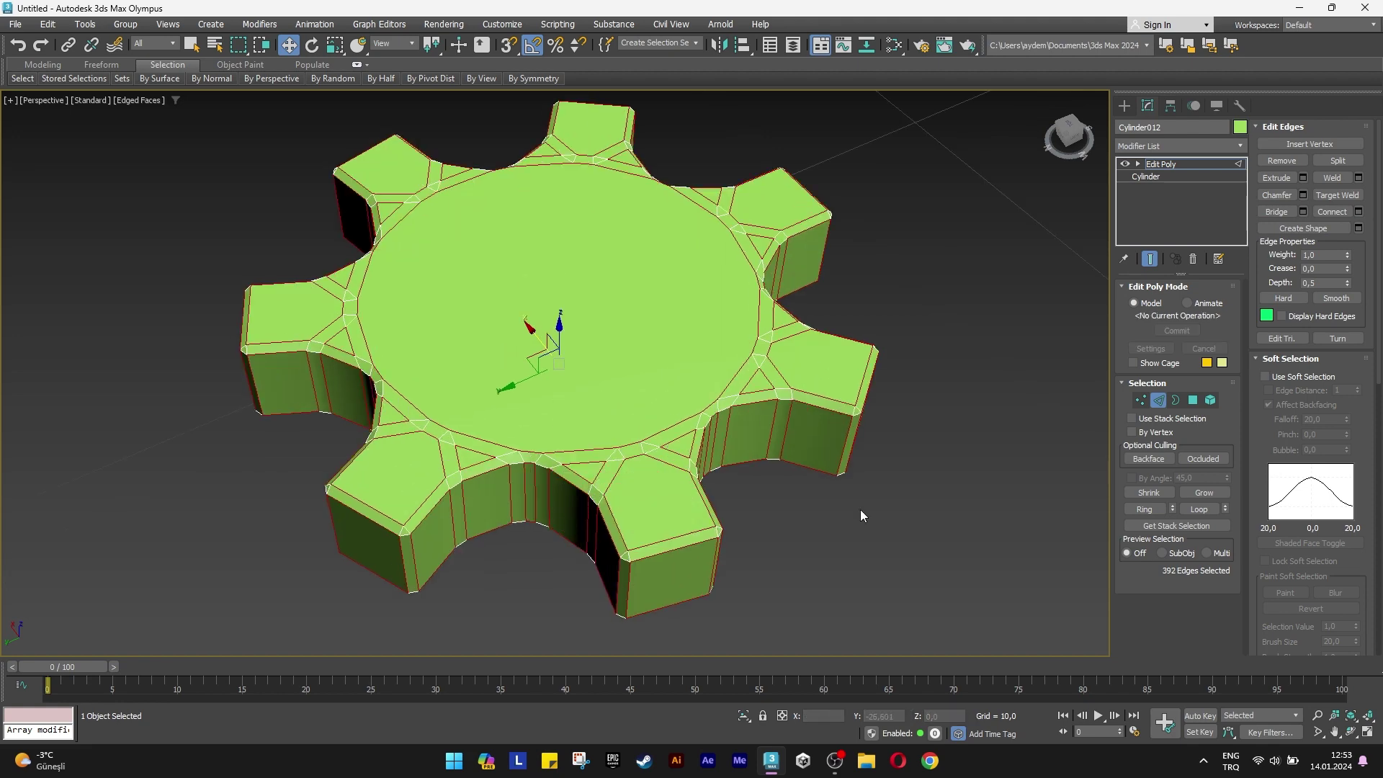
{"action": "left_click", "coordinate": [1157, 403]}
Clone the gear upward as an independent copy and delete its Edit Poly modifier.
{"action": "left_click", "coordinate": [885, 491]}
{"action": "scroll", "coordinate": [429, 423], "scroll_direction": "down", "scroll_amount": 3}
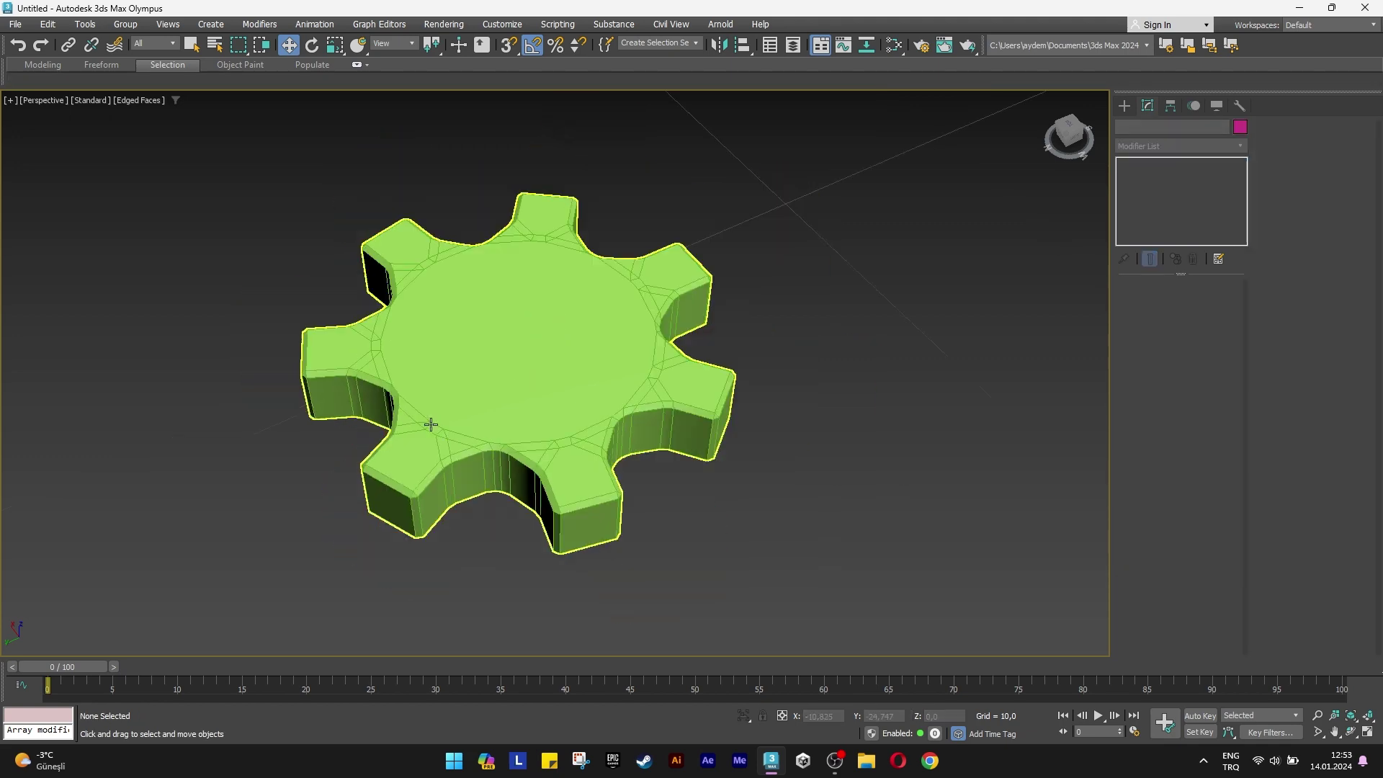
{"action": "left_click", "coordinate": [472, 380]}
{"action": "scroll", "coordinate": [487, 354], "scroll_direction": "down", "scroll_amount": 1}
{"action": "left_click_drag", "start_coordinate": [487, 353], "coordinate": [489, 251], "text": "shift"}
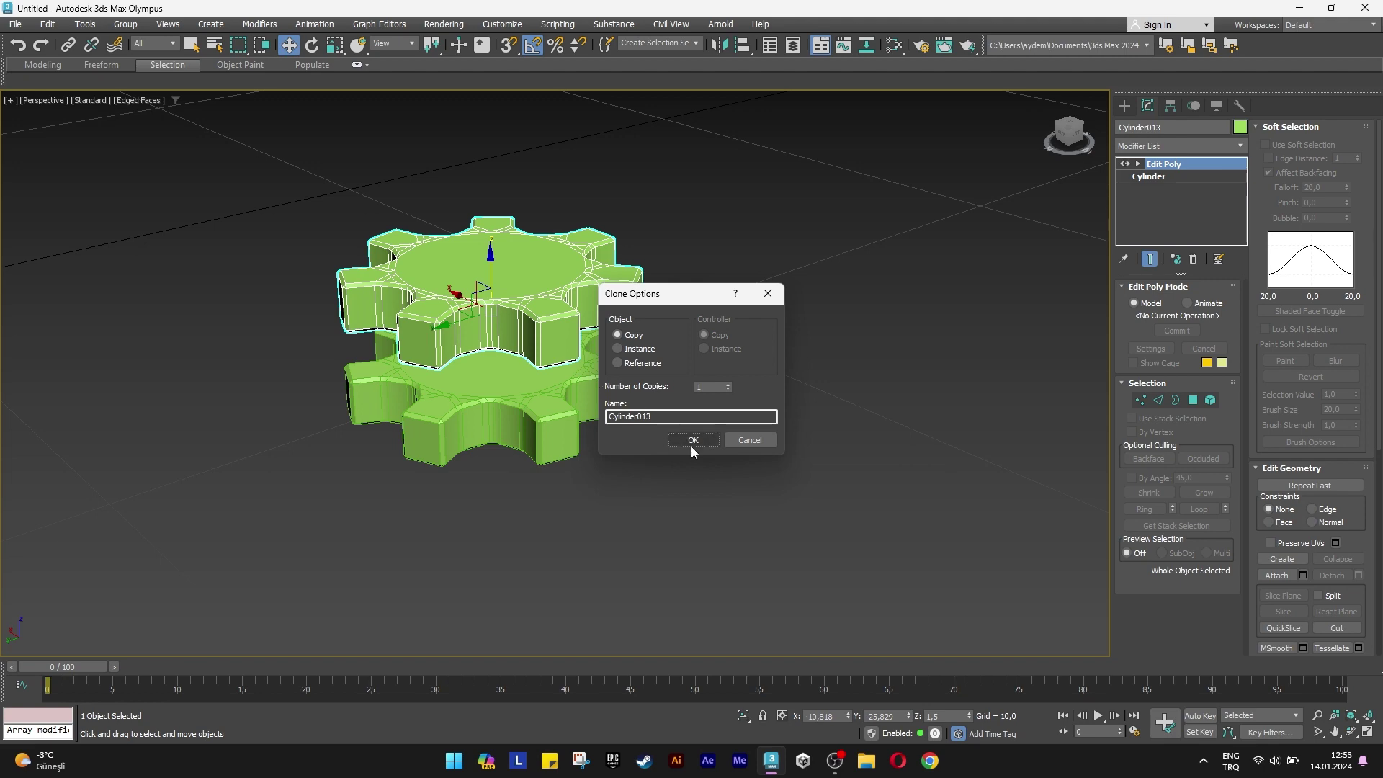
{"action": "left_click", "coordinate": [690, 441]}
{"action": "middle_click_drag", "start_coordinate": [551, 334], "coordinate": [761, 353], "text": "alt"}
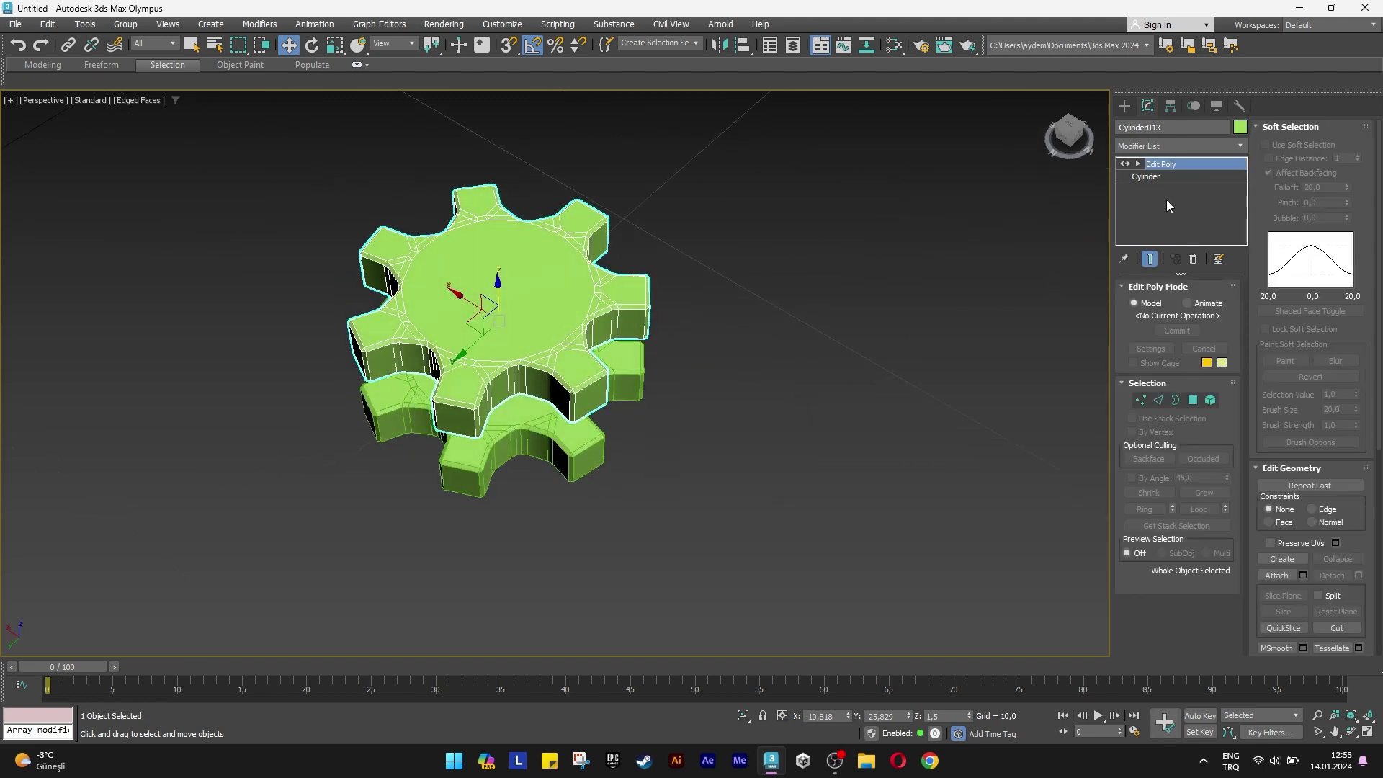
{"action": "right_click", "coordinate": [1172, 164]}
{"action": "left_click", "coordinate": [1199, 188]}
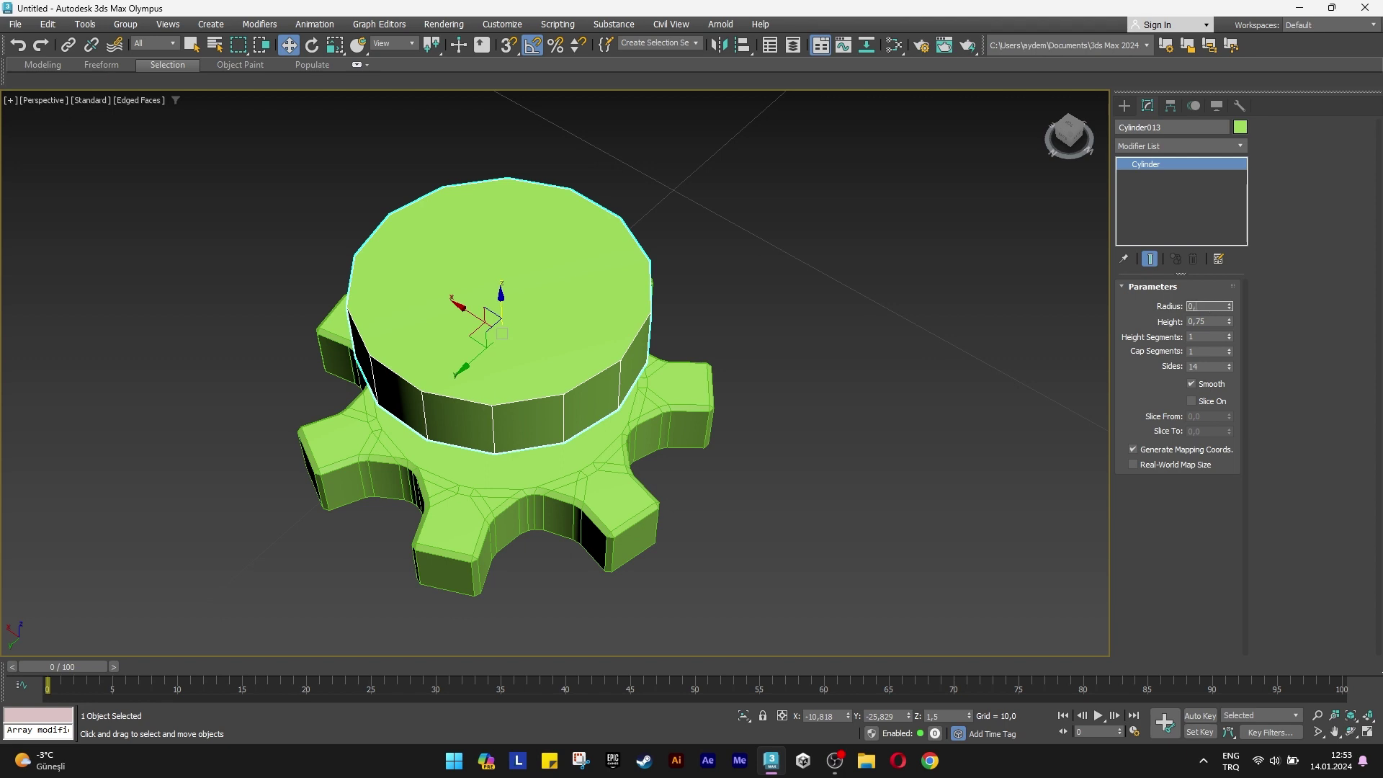
Make the copy radius 0,5 and height 4,0, then lower it through the gear's centre.
{"action": "type", "text": "5"}
{"action": "key", "text": "Return"}
{"action": "middle_click_drag", "start_coordinate": [981, 317], "coordinate": [853, 263], "text": "alt"}
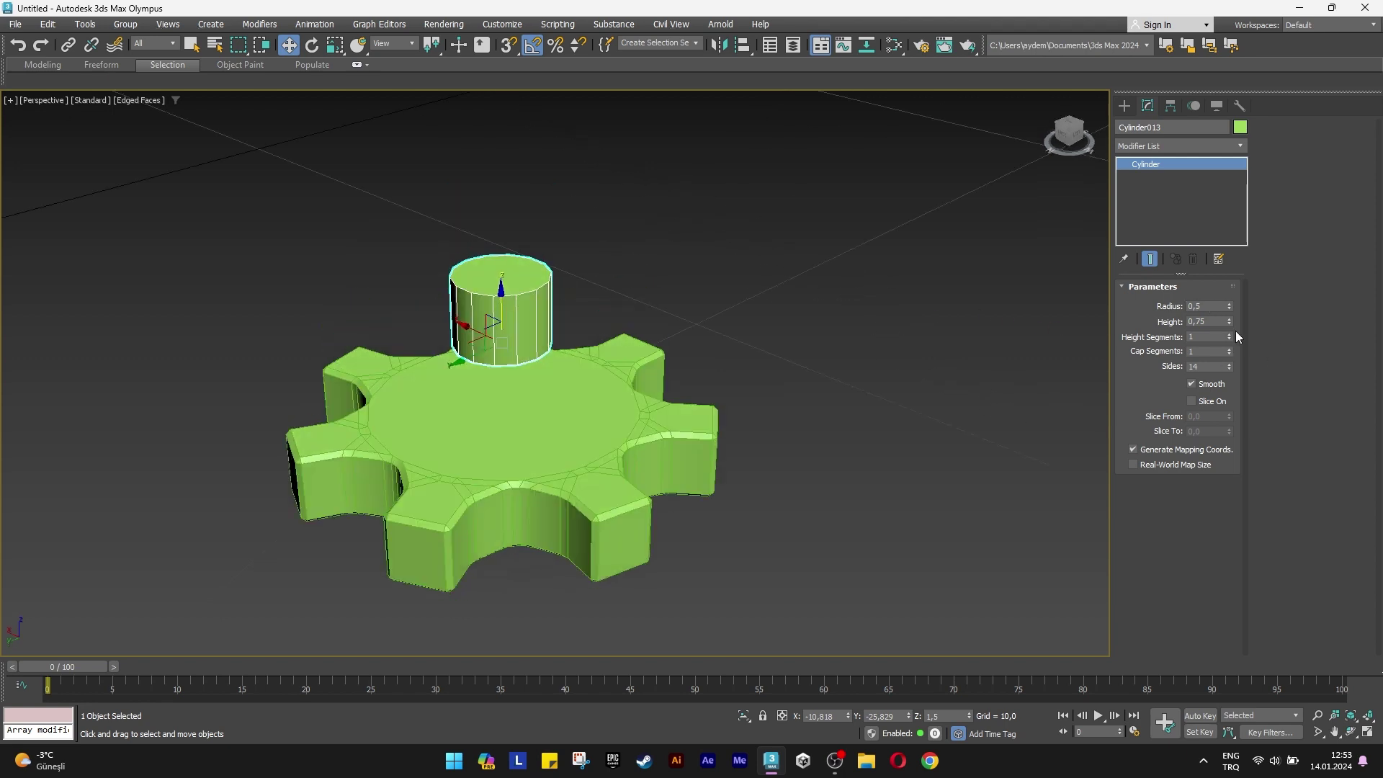
{"action": "type", "text": "4"}
{"action": "key", "text": "Return"}
{"action": "scroll", "coordinate": [551, 317], "scroll_direction": "down", "scroll_amount": 2}
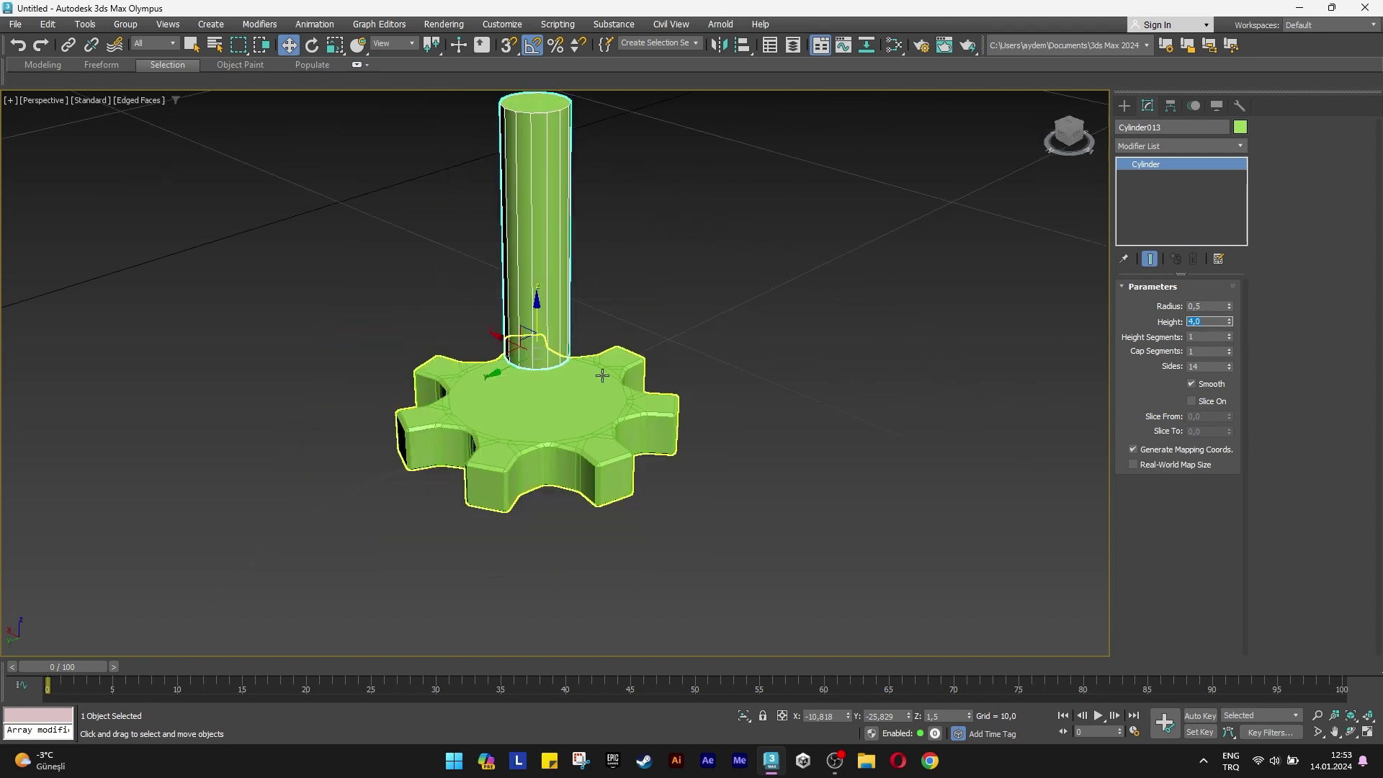
{"action": "left_click_drag", "start_coordinate": [537, 306], "coordinate": [571, 517]}
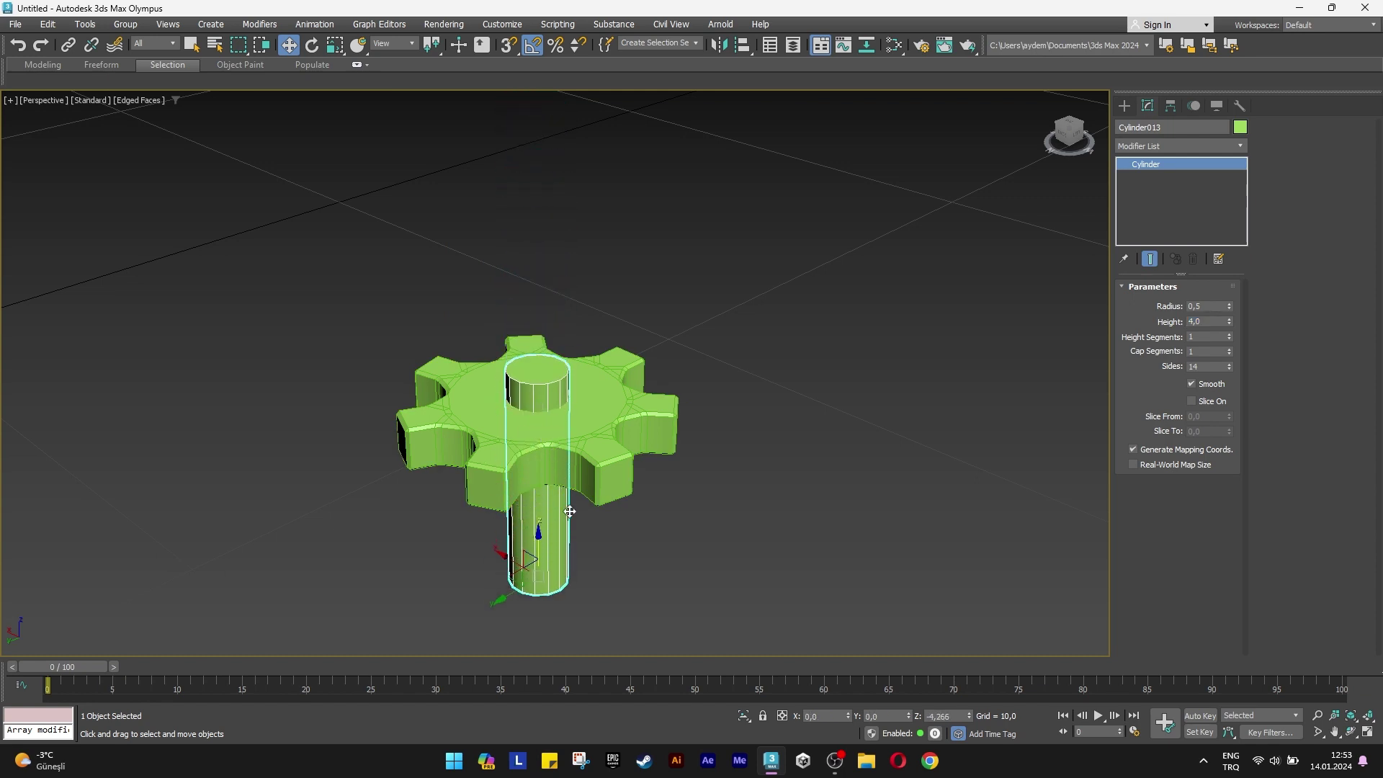
{"action": "scroll", "coordinate": [497, 381], "scroll_direction": "up", "scroll_amount": 3}
{"action": "scroll", "coordinate": [539, 375], "scroll_direction": "up", "scroll_amount": 4}
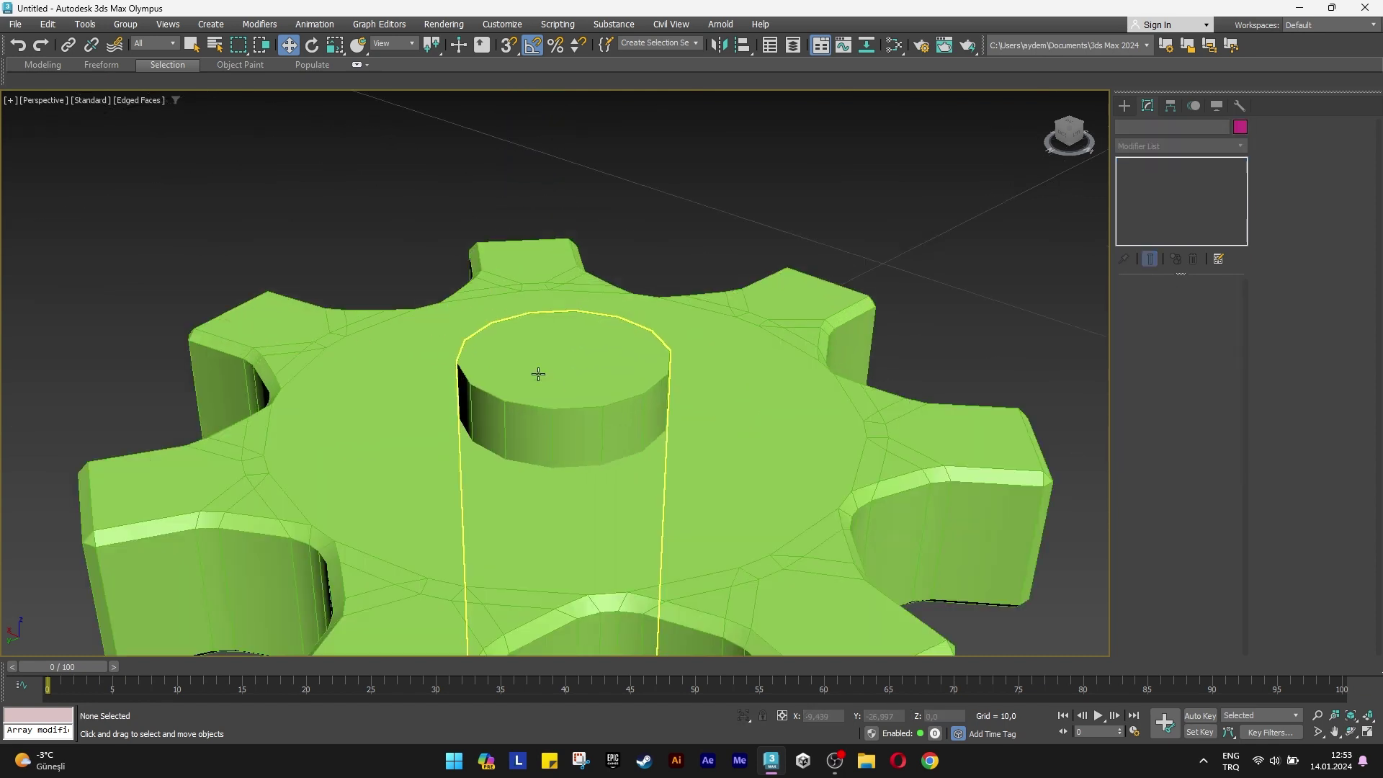
Add Edit Poly to the axle and inset its top cap by 0,06.
{"action": "left_click", "coordinate": [1142, 145]}
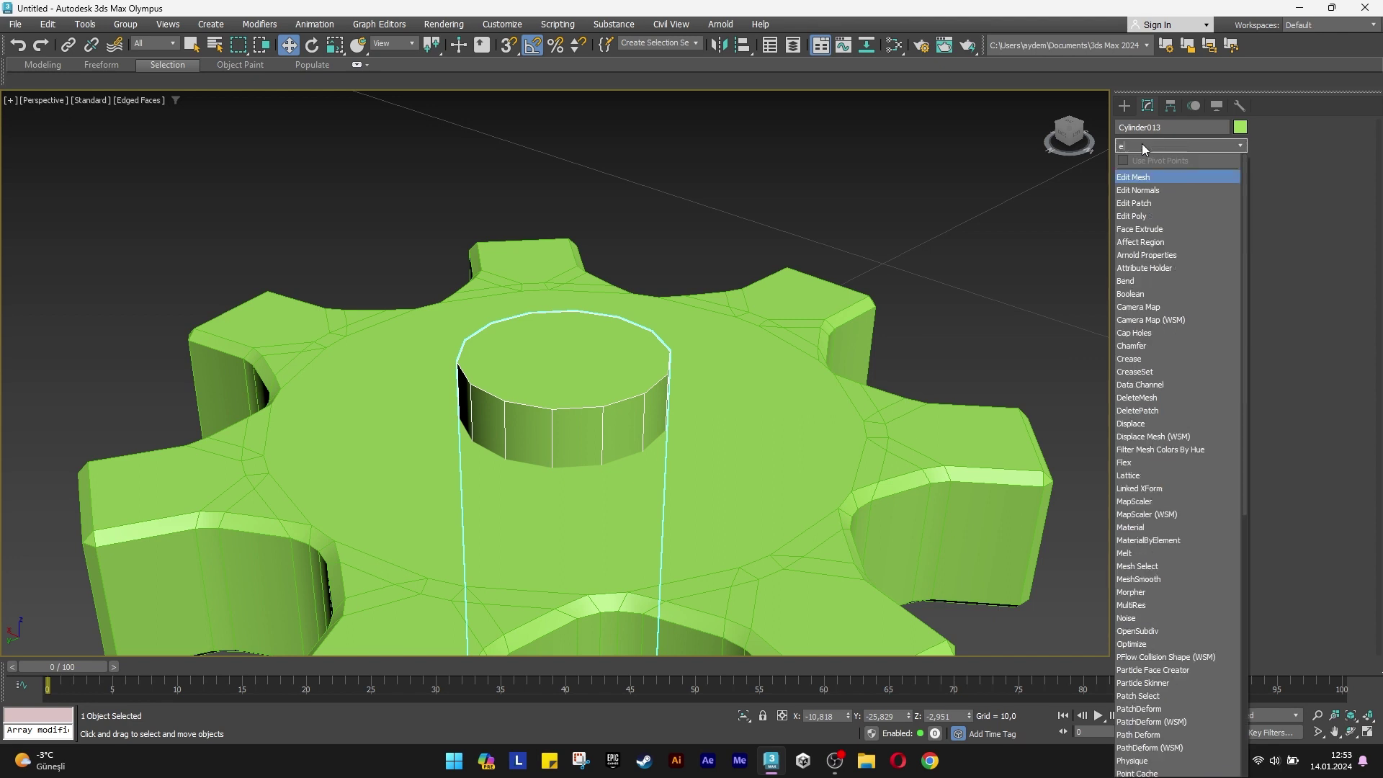
{"action": "type", "text": "e"}
{"action": "left_click", "coordinate": [1151, 216]}
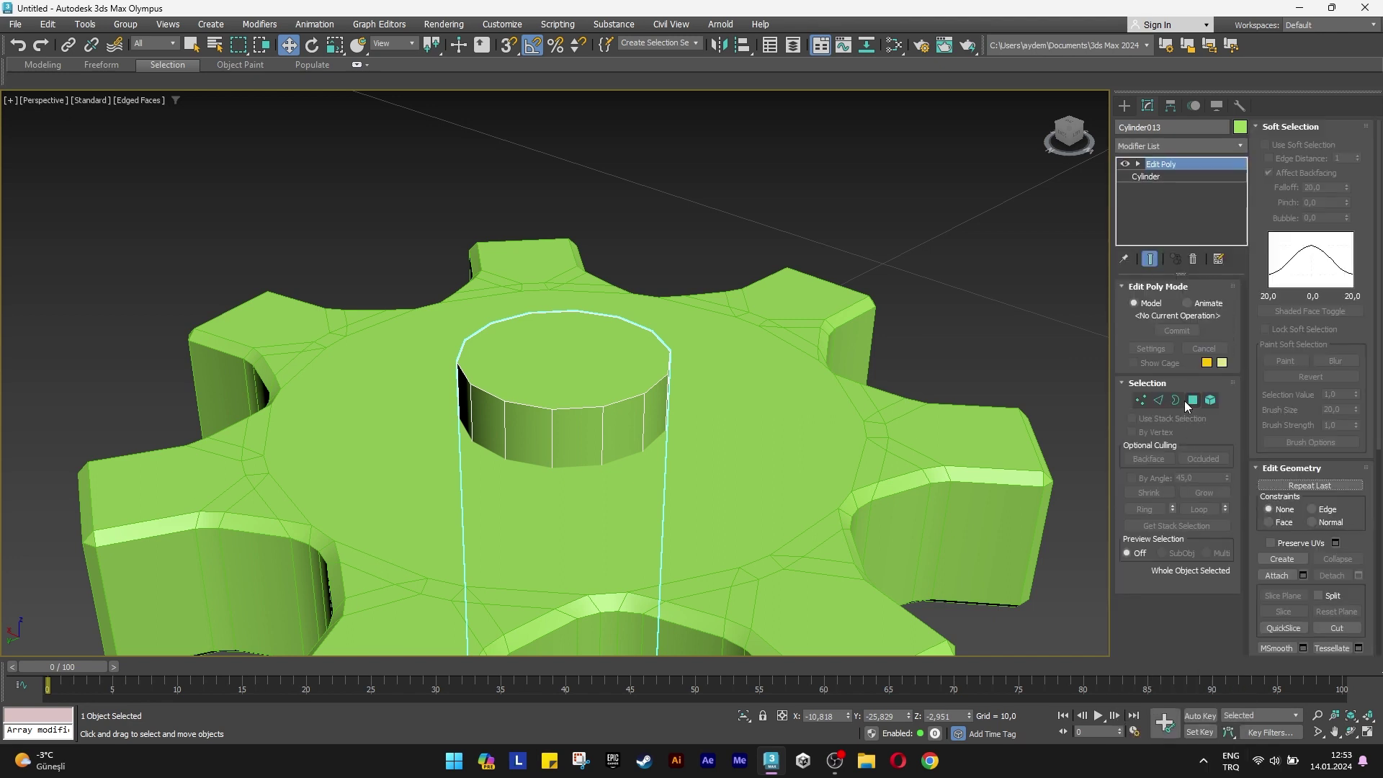
{"action": "left_click", "coordinate": [1192, 401]}
{"action": "left_click", "coordinate": [581, 357]}
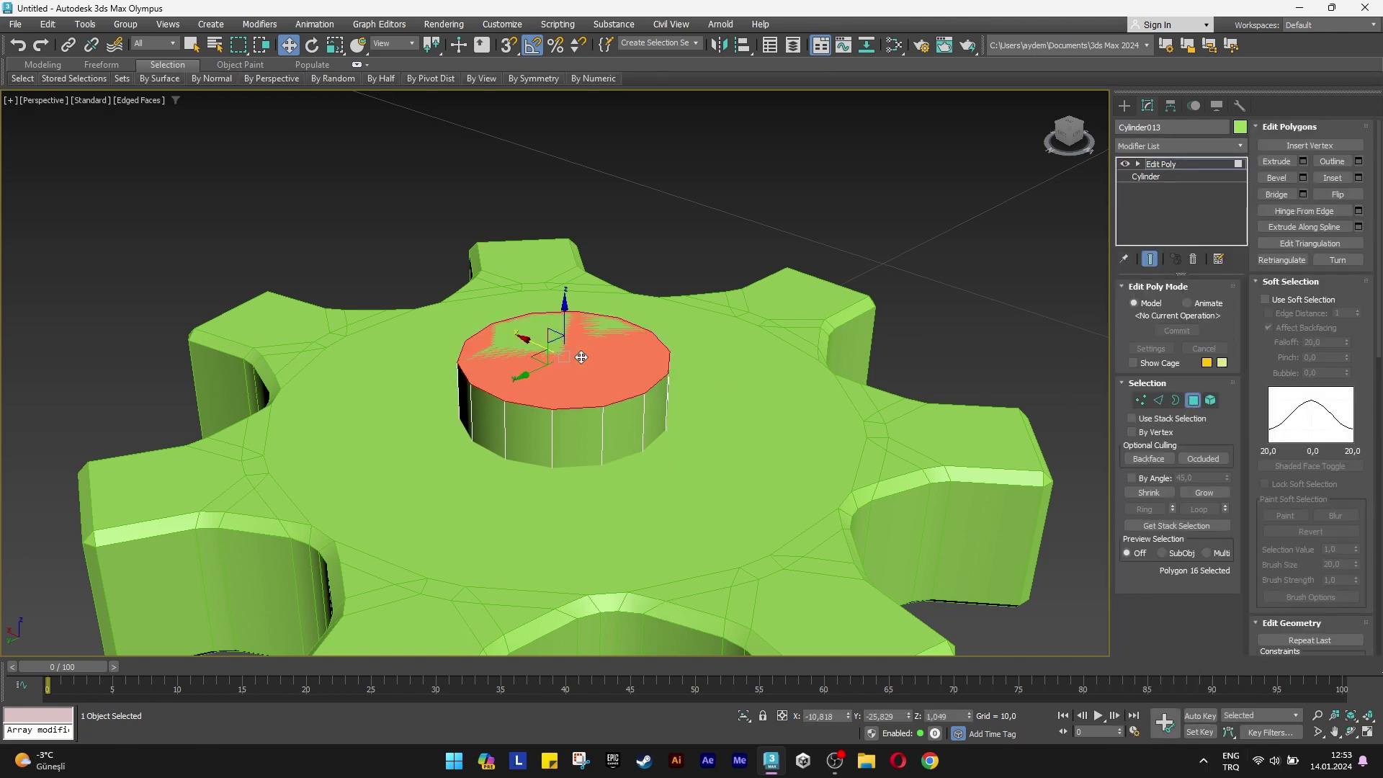
{"action": "left_click", "coordinate": [1359, 178]}
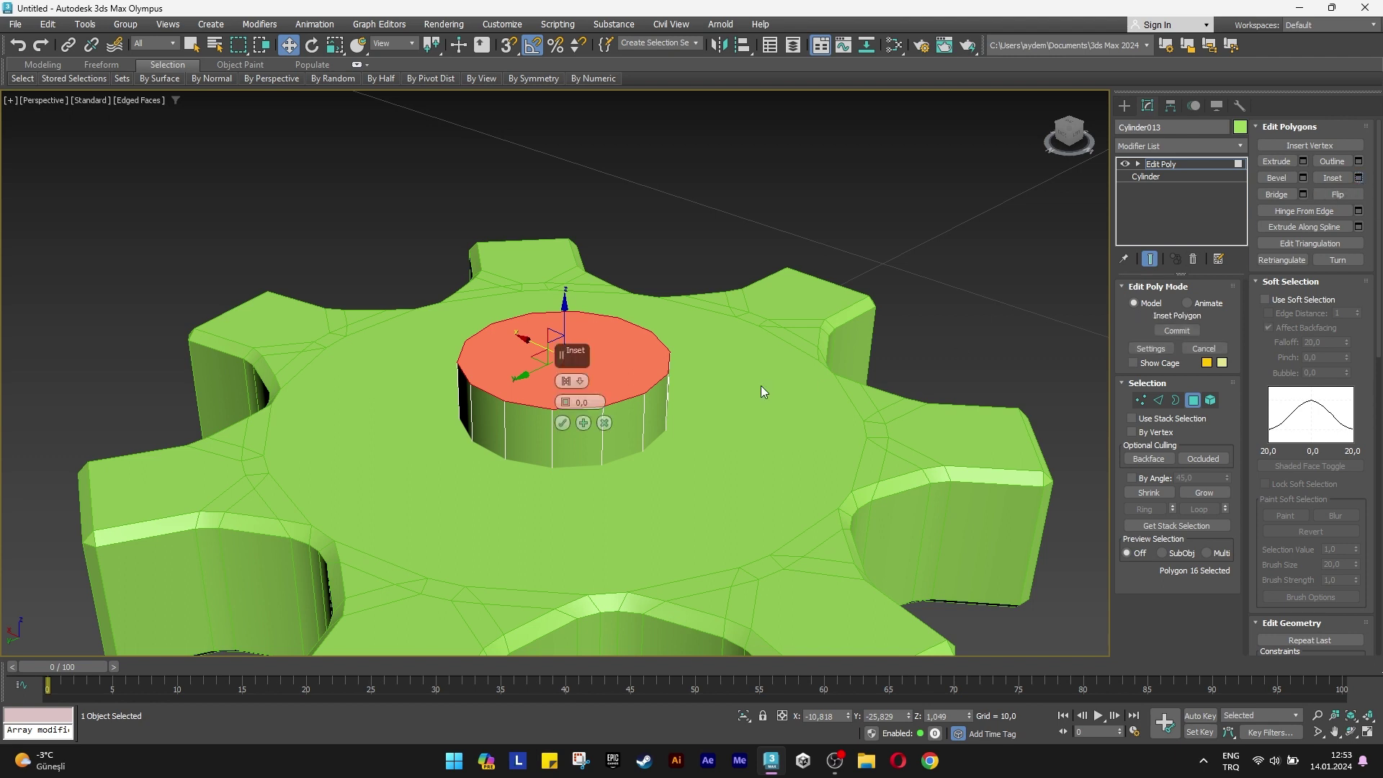
{"action": "left_click_drag", "start_coordinate": [562, 404], "coordinate": [562, 426]}
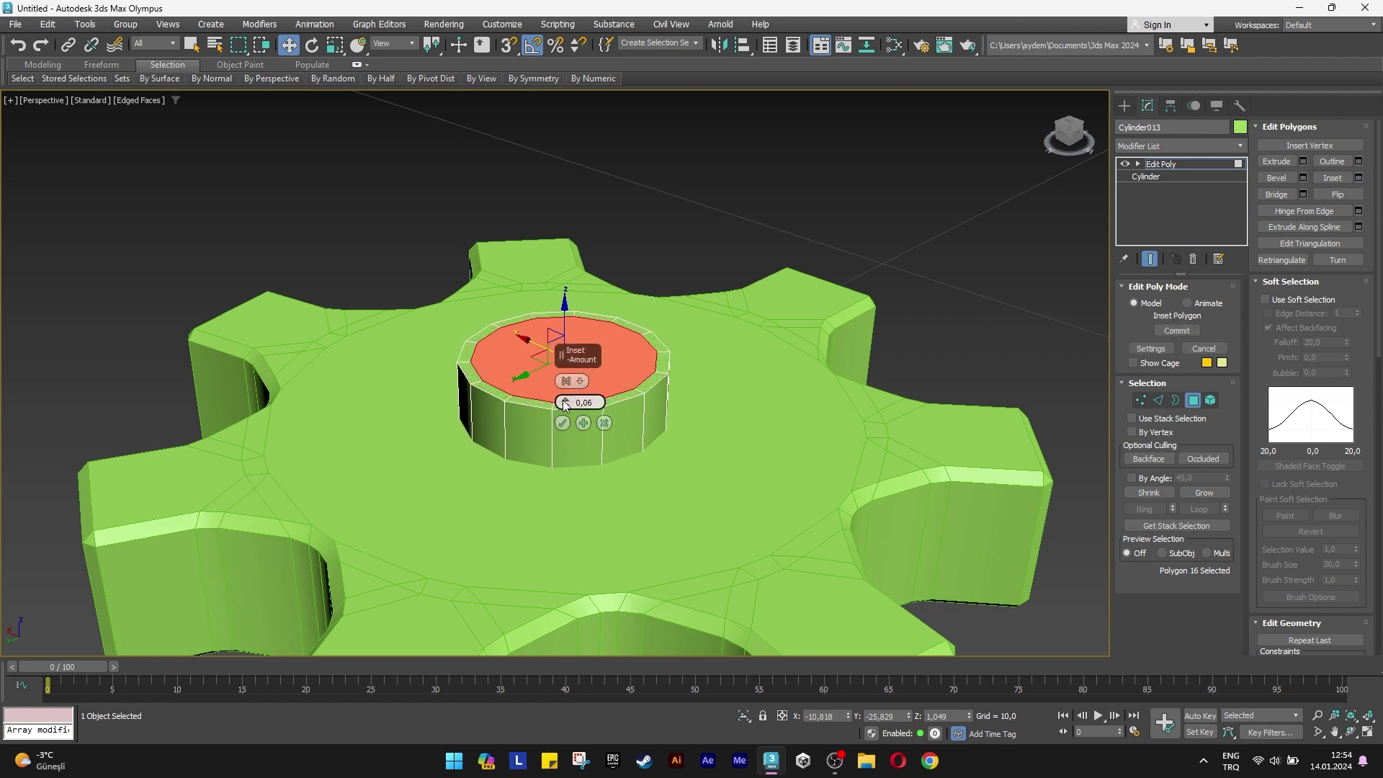
{"action": "left_click", "coordinate": [563, 423]}
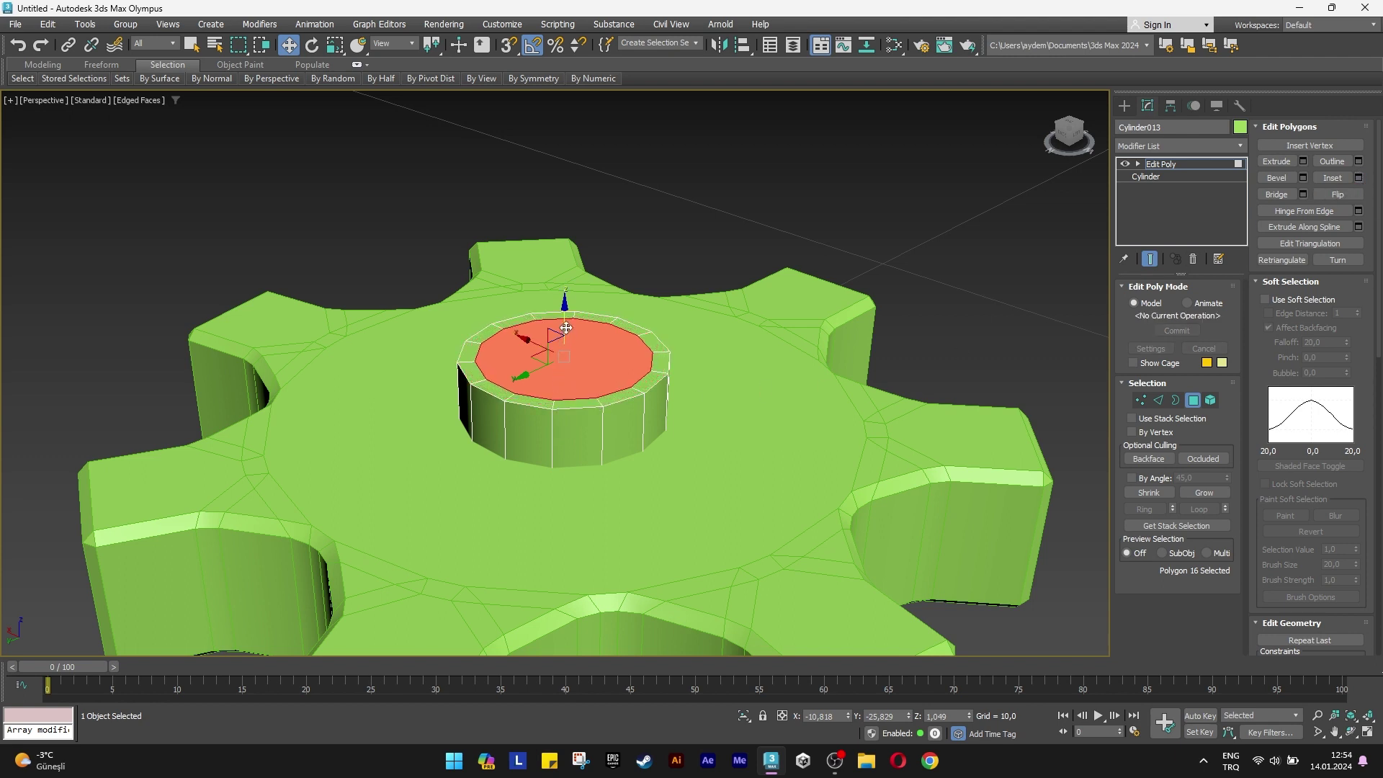
Scale the axle's top vertex ring to about 115%, then select both gear and axle.
{"action": "left_click", "coordinate": [1140, 400]}
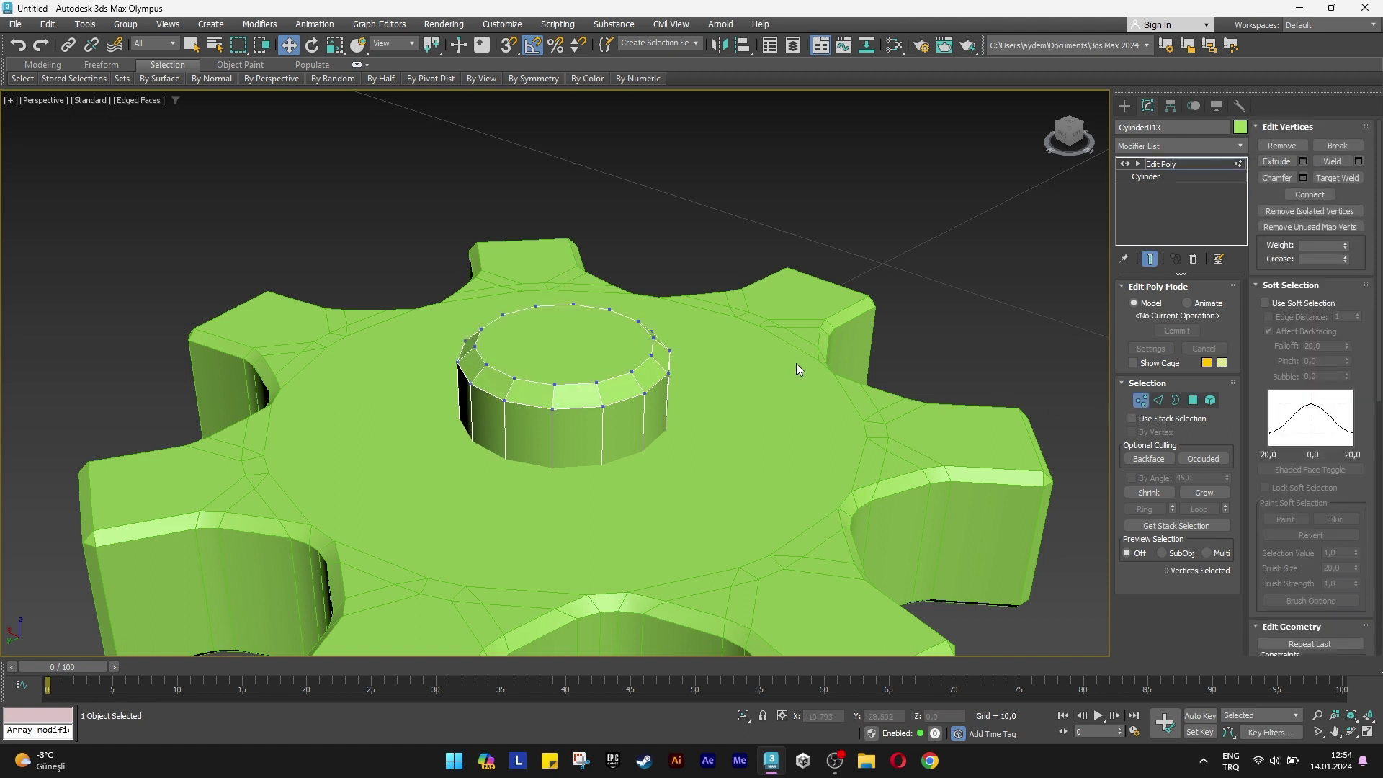
{"action": "left_click_drag", "start_coordinate": [694, 452], "coordinate": [693, 451]}
{"action": "key", "text": "r"}
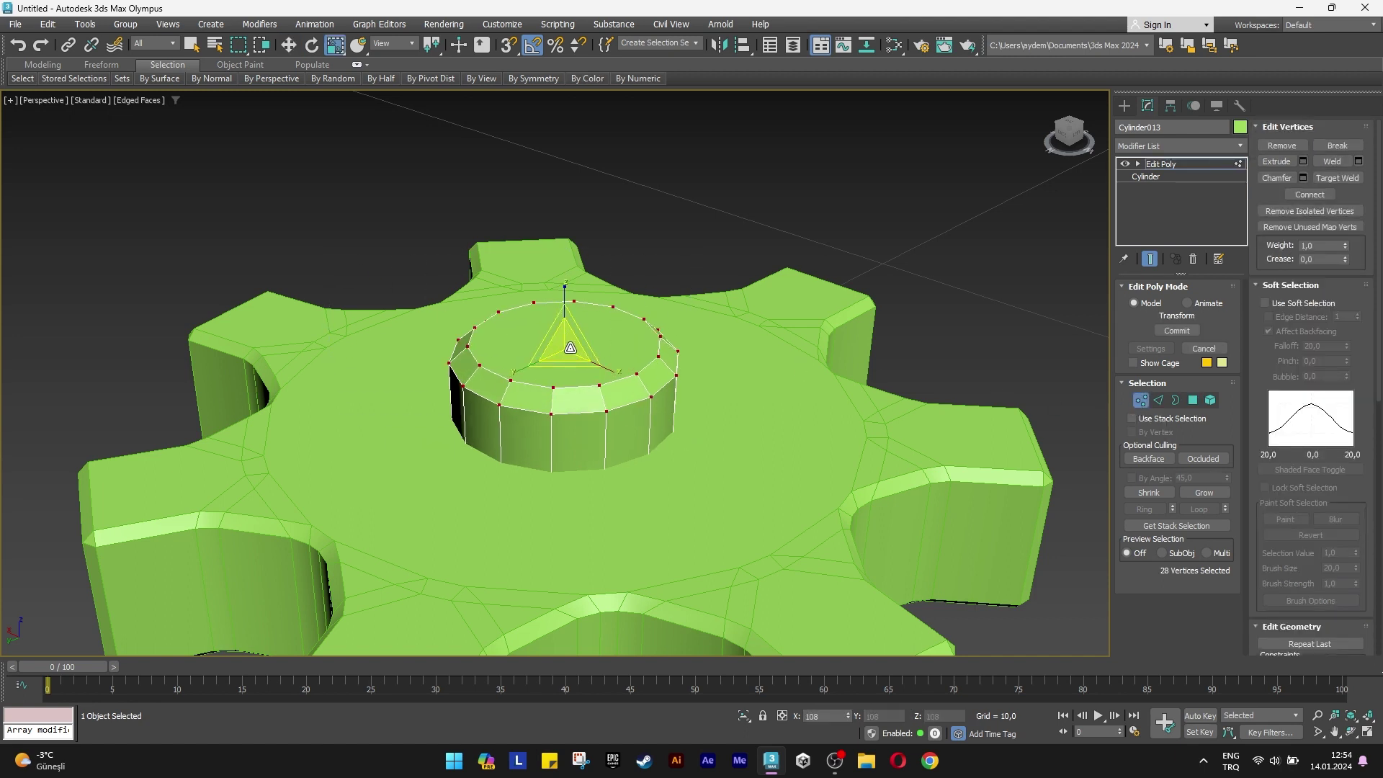
{"action": "left_click_drag", "start_coordinate": [570, 346], "coordinate": [571, 343]}
{"action": "scroll", "coordinate": [966, 472], "scroll_direction": "down", "scroll_amount": 3}
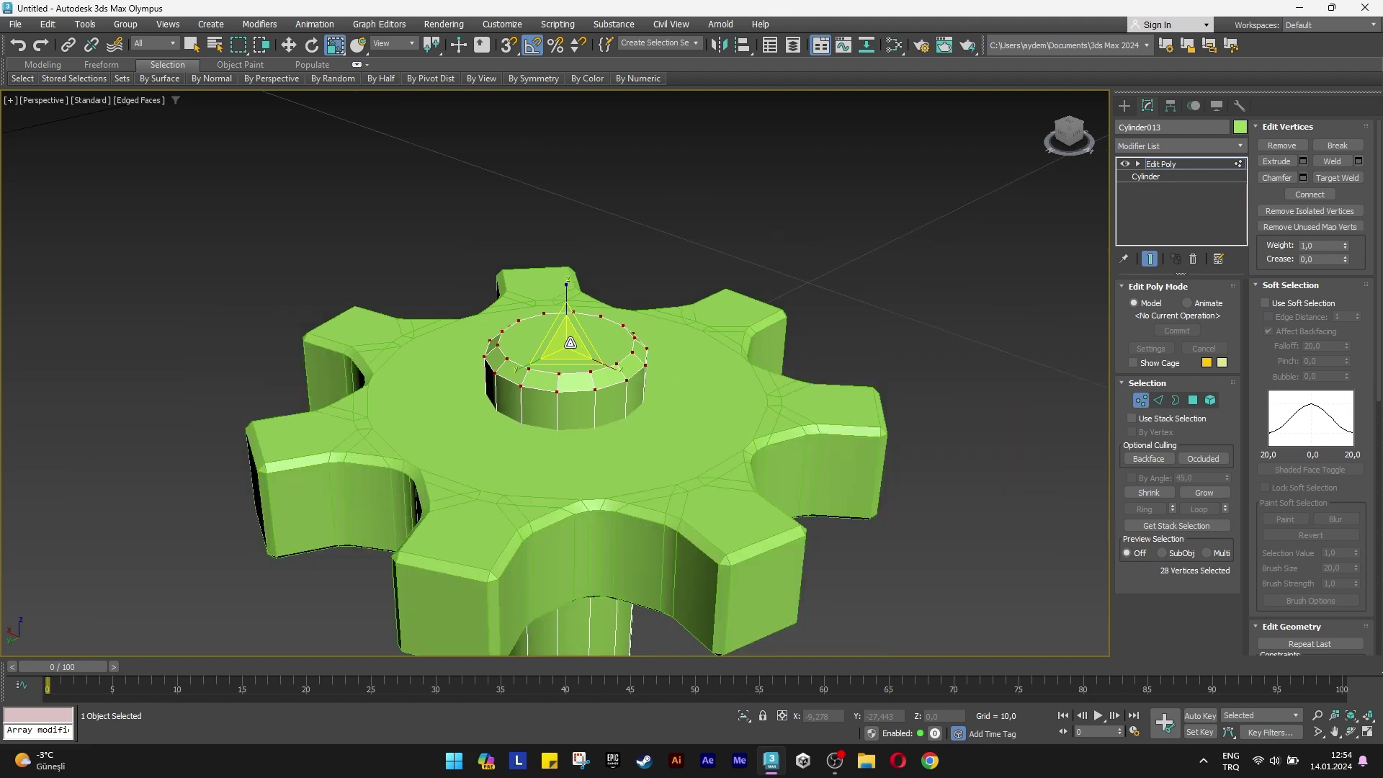
{"action": "key", "text": "w"}
{"action": "left_click", "coordinate": [1141, 403]}
{"action": "scroll", "coordinate": [505, 468], "scroll_direction": "down", "scroll_amount": 3}
{"action": "scroll", "coordinate": [479, 504], "scroll_direction": "down", "scroll_amount": 1}
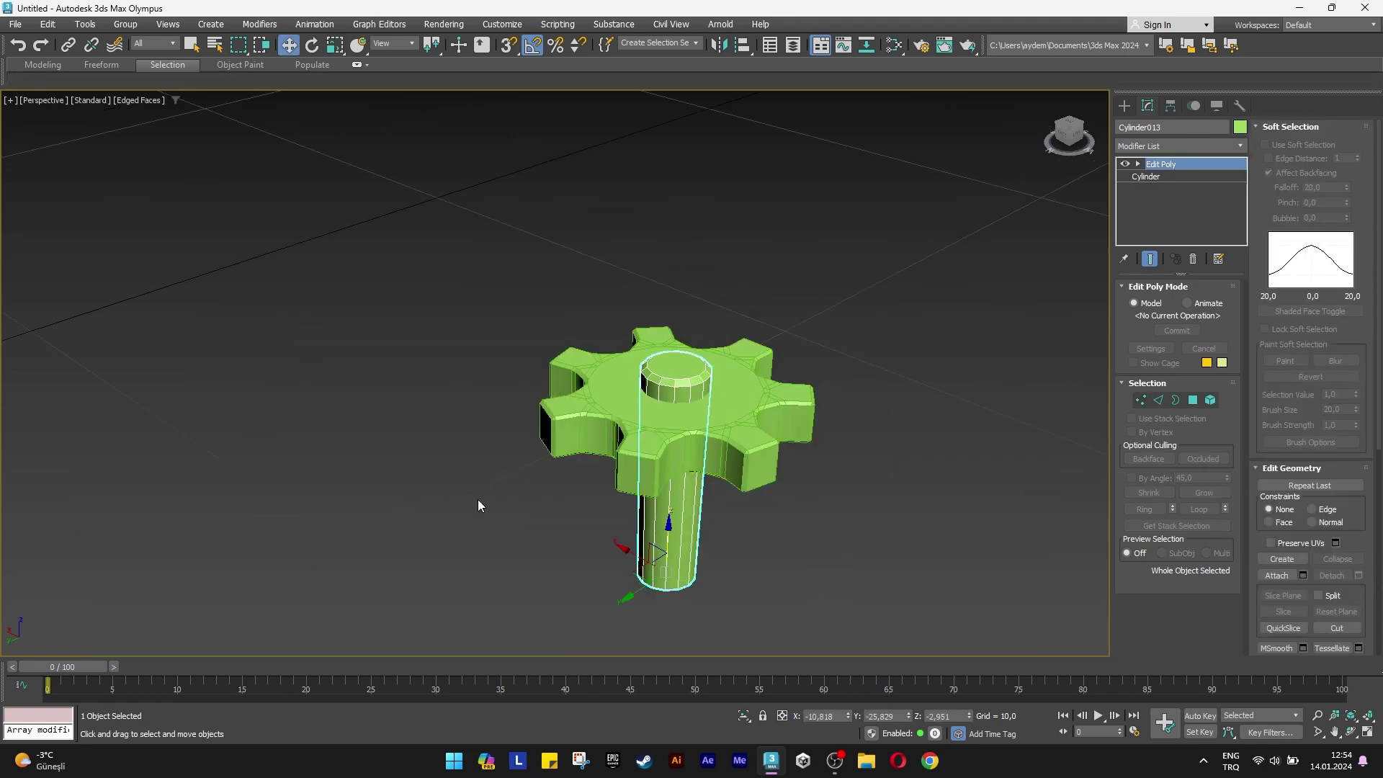
{"action": "left_click_drag", "start_coordinate": [768, 386], "coordinate": [815, 352]}
Group the gear and axle as Group001.
{"action": "left_click", "coordinate": [126, 24]}
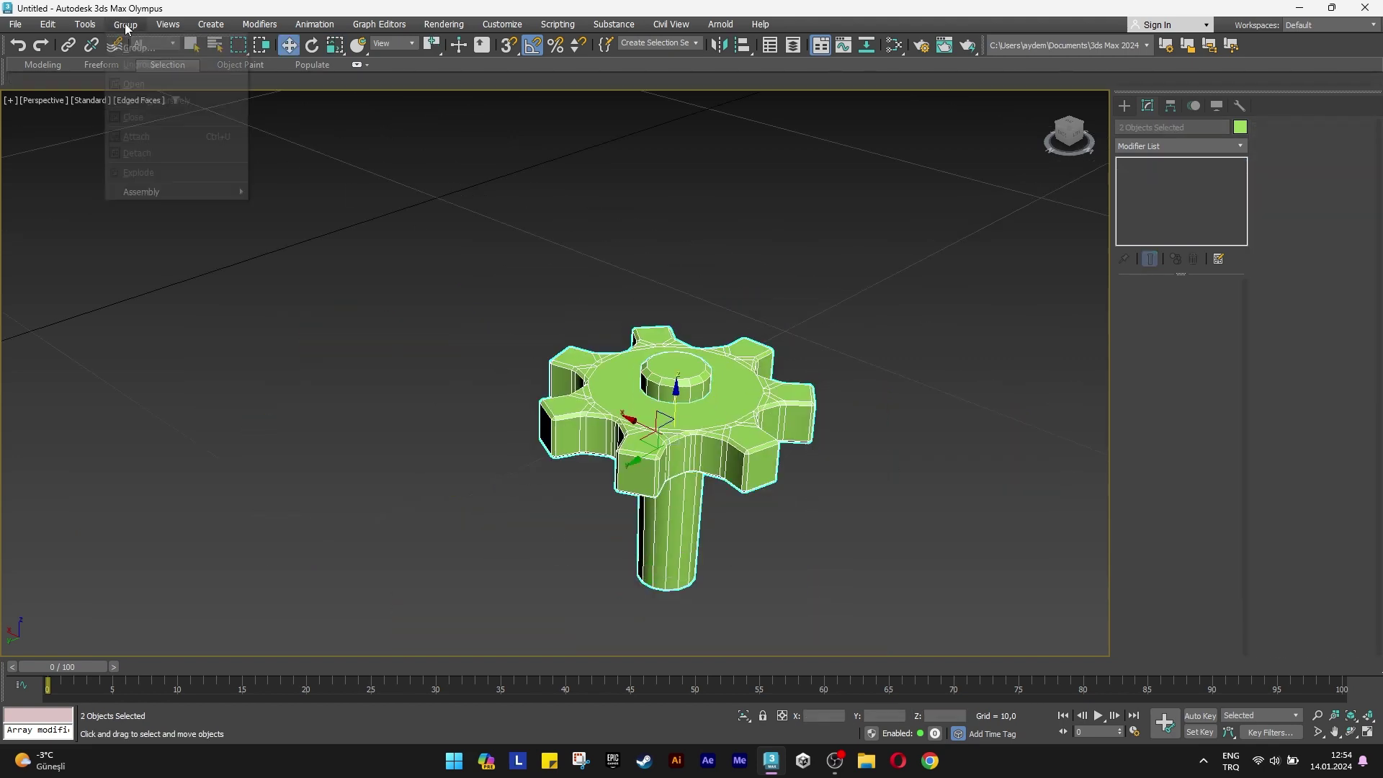
{"action": "left_click", "coordinate": [153, 46]}
{"action": "left_click", "coordinate": [690, 405]}
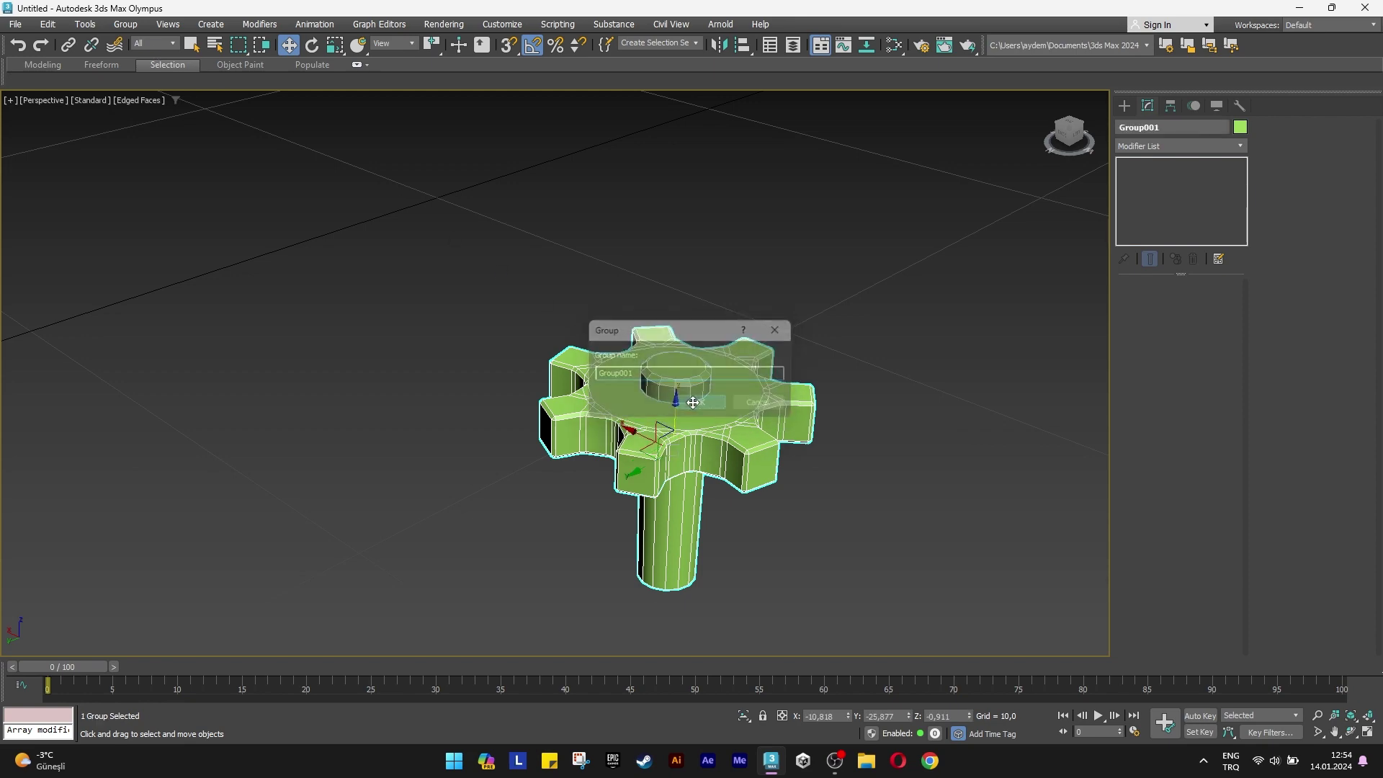
{"action": "scroll", "coordinate": [285, 304], "scroll_direction": "down", "scroll_amount": 5}
{"action": "scroll", "coordinate": [408, 359], "scroll_direction": "up", "scroll_amount": 2}
{"action": "scroll", "coordinate": [408, 359], "scroll_direction": "down", "scroll_amount": 3}
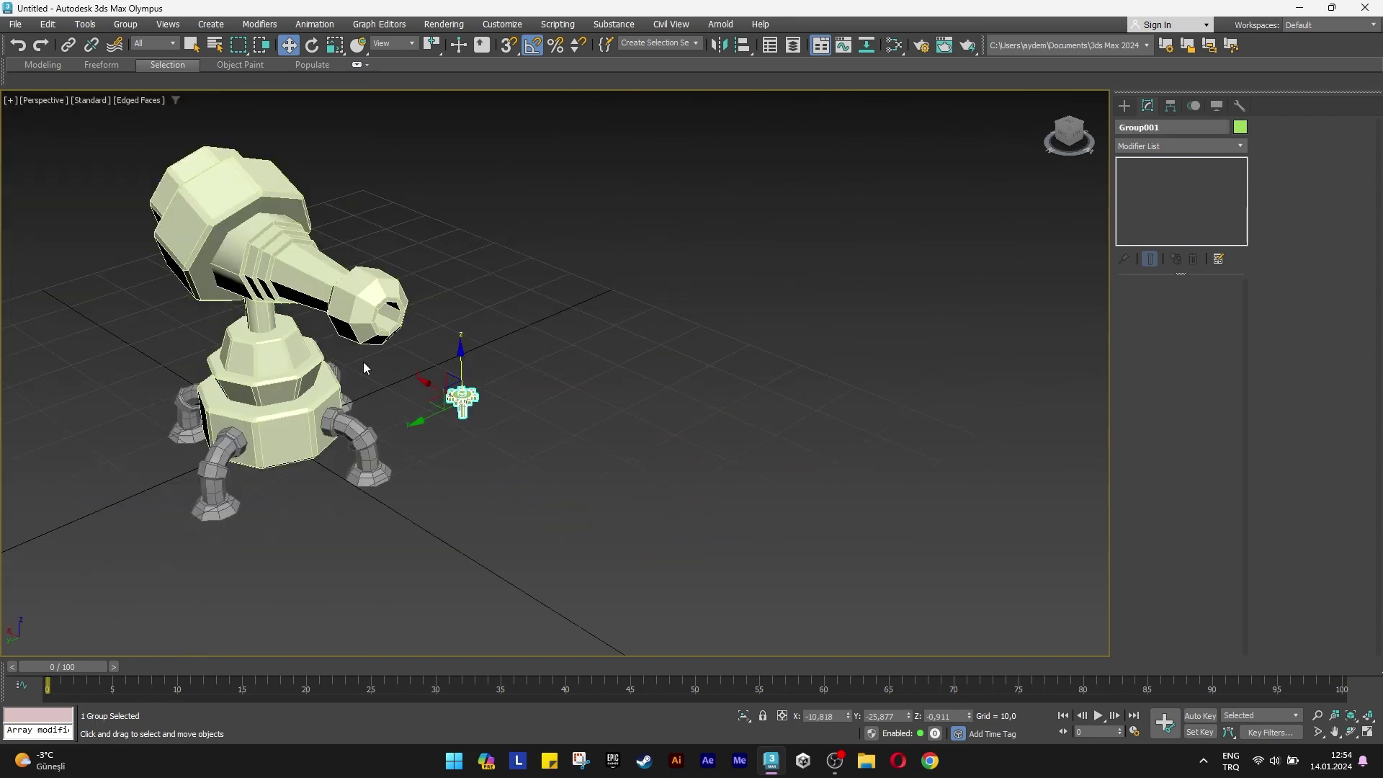
{"action": "middle_click_drag", "start_coordinate": [363, 362], "coordinate": [291, 420]}
{"action": "scroll", "coordinate": [463, 386], "scroll_direction": "up", "scroll_amount": 1}
{"action": "scroll", "coordinate": [464, 385], "scroll_direction": "up", "scroll_amount": 2}
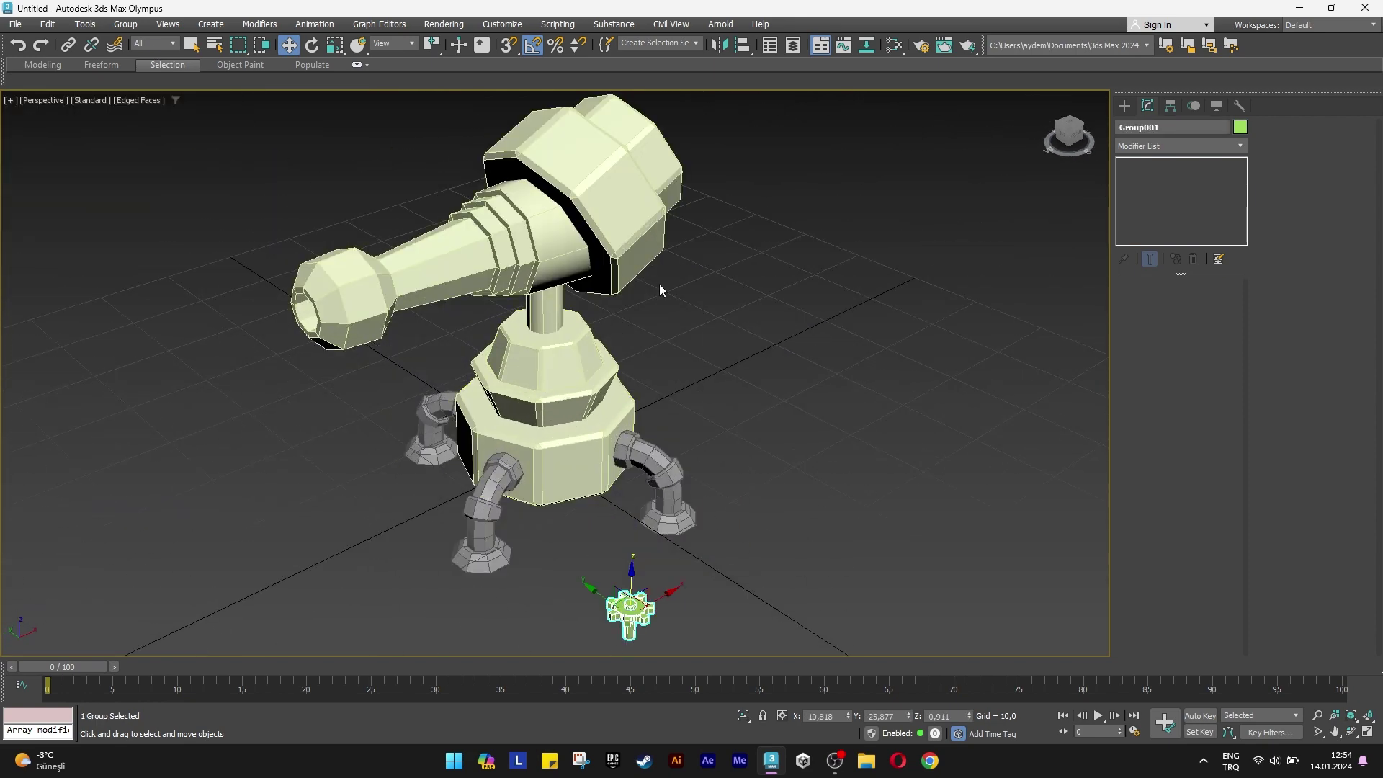
Centre-align Group001 on the barrel in X, Y and Z, and rotate it 90° around X.
{"action": "left_click", "coordinate": [736, 50]}
{"action": "left_click", "coordinate": [514, 240]}
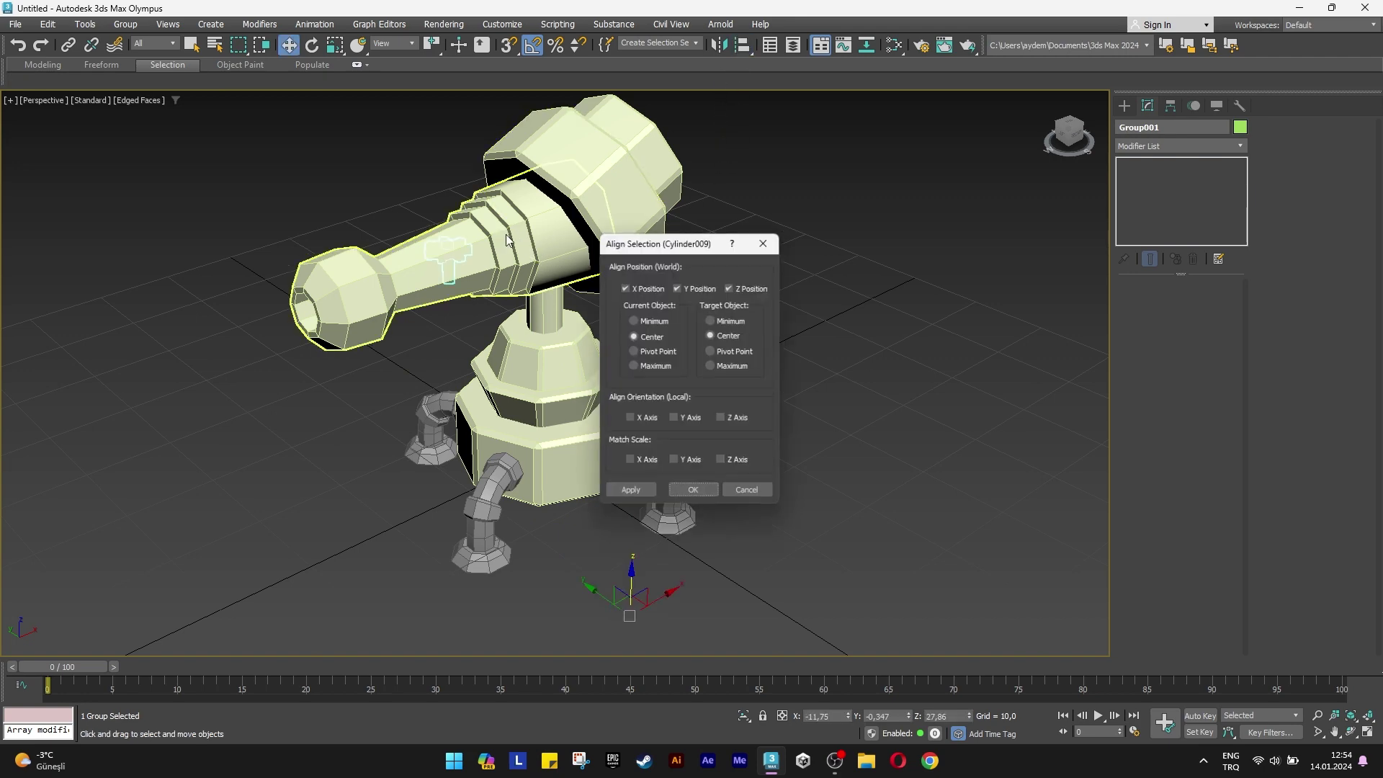
{"action": "left_click", "coordinate": [696, 495]}
{"action": "scroll", "coordinate": [435, 288], "scroll_direction": "up", "scroll_amount": 3}
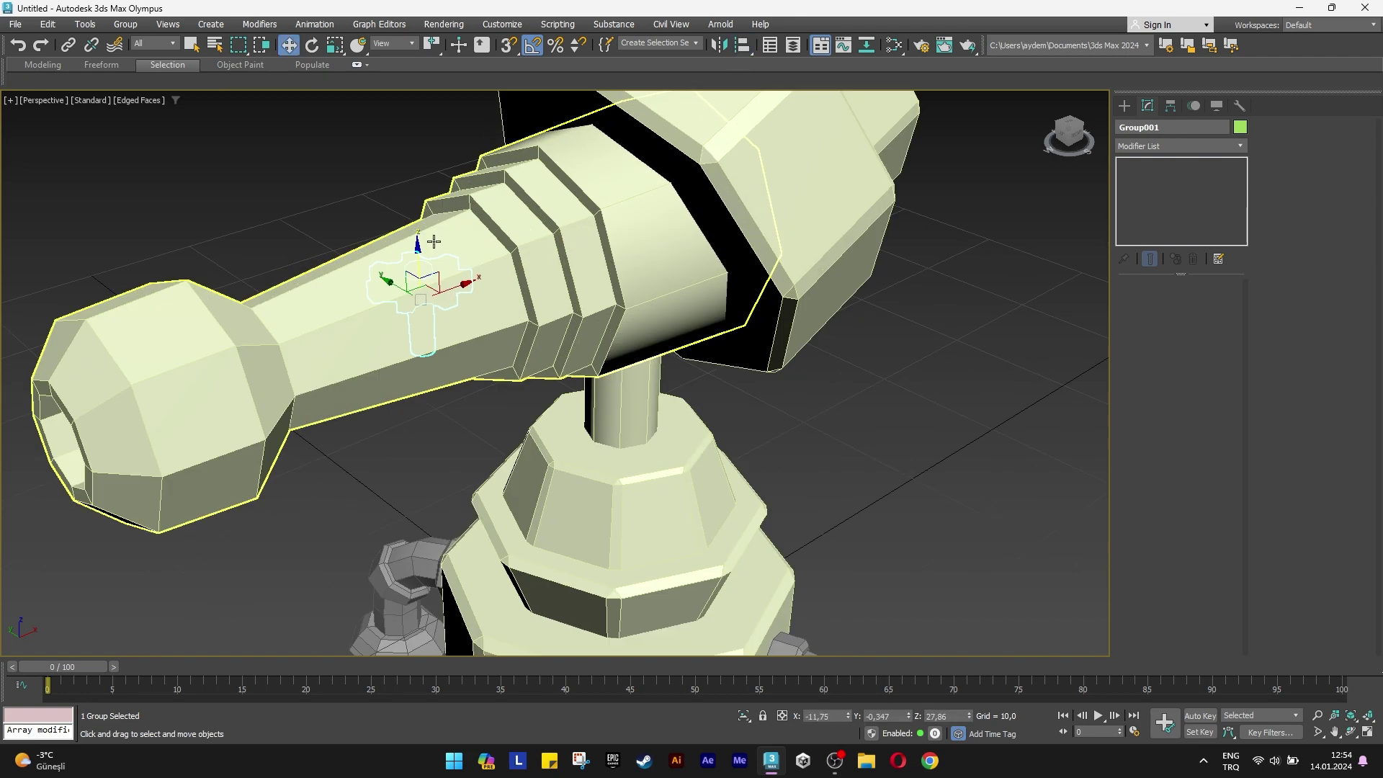
{"action": "scroll", "coordinate": [435, 288], "scroll_direction": "up", "scroll_amount": 2}
{"action": "key", "text": "e"}
{"action": "mouse_move", "coordinate": [435, 288]}
{"action": "left_mouse_down"}
{"action": "mouse_move", "coordinate": [463, 355]}
{"action": "mouse_move", "coordinate": [495, 384]}
{"action": "left_mouse_up"}
Move and tilt the gear group so it sits flush on the barrel's side.
{"action": "key", "text": "w"}
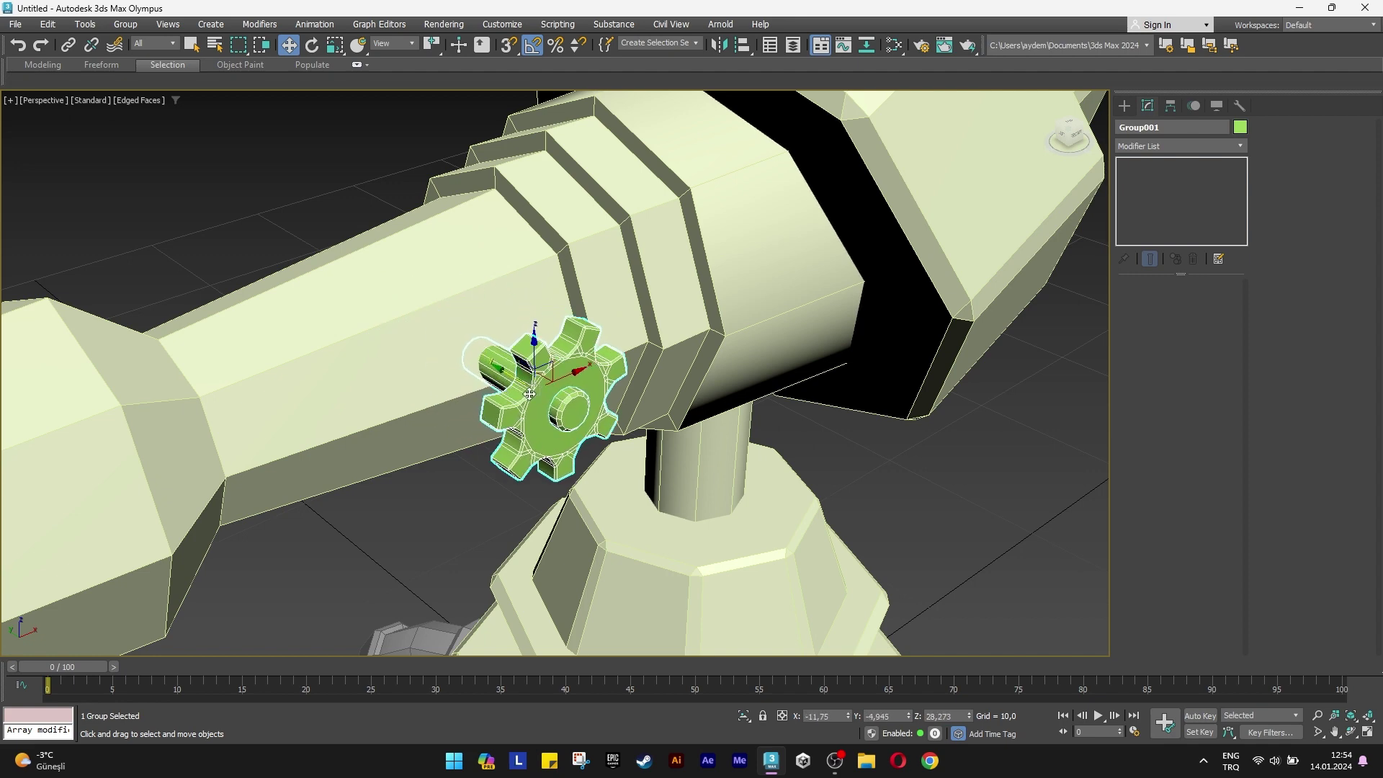
{"action": "middle_click_drag", "start_coordinate": [495, 384], "coordinate": [577, 360], "text": "alt"}
{"action": "left_click_drag", "start_coordinate": [590, 353], "coordinate": [677, 302]}
{"action": "middle_click_drag", "start_coordinate": [677, 303], "coordinate": [689, 300], "text": "alt"}
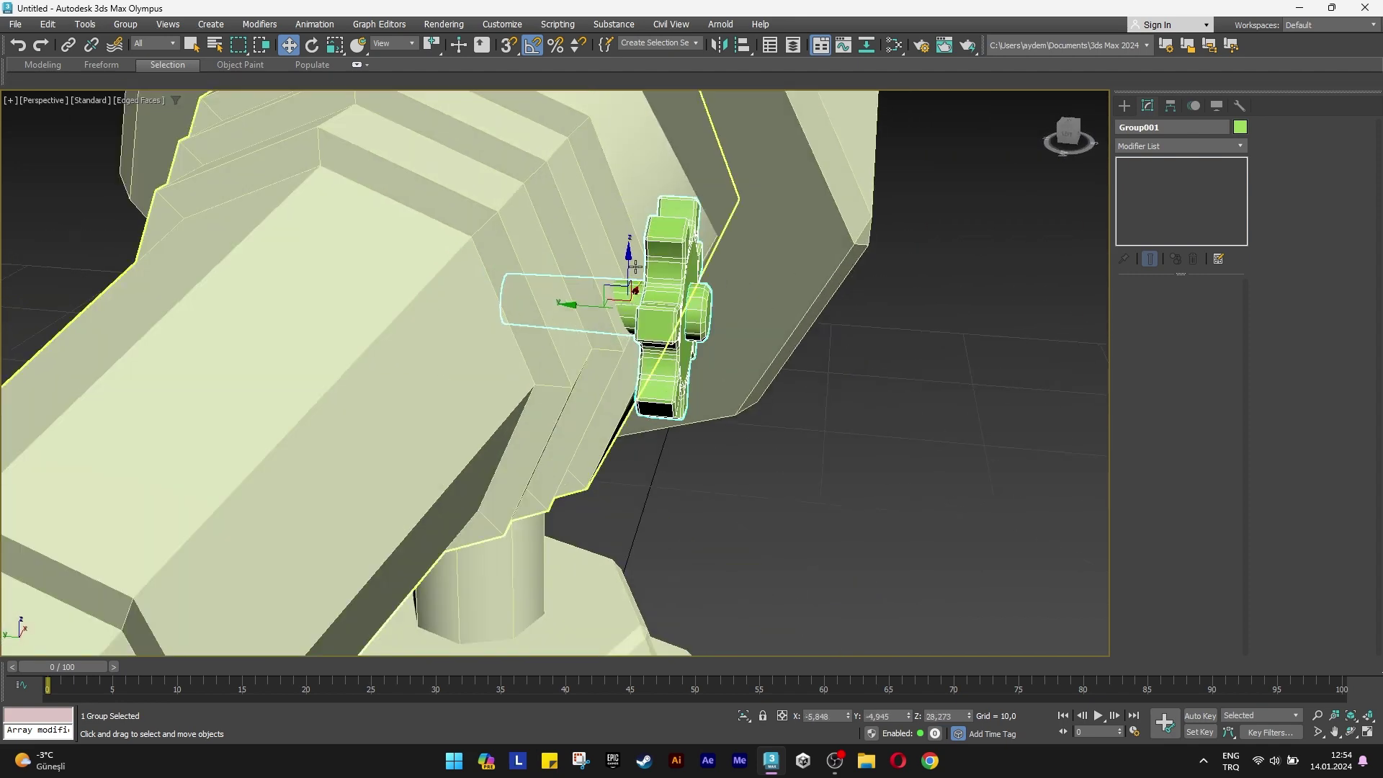
{"action": "scroll", "coordinate": [689, 299], "scroll_direction": "up", "scroll_amount": 2}
{"action": "left_click_drag", "start_coordinate": [634, 303], "coordinate": [634, 270]}
{"action": "scroll", "coordinate": [614, 331], "scroll_direction": "up", "scroll_amount": 2}
{"action": "key", "text": "e"}
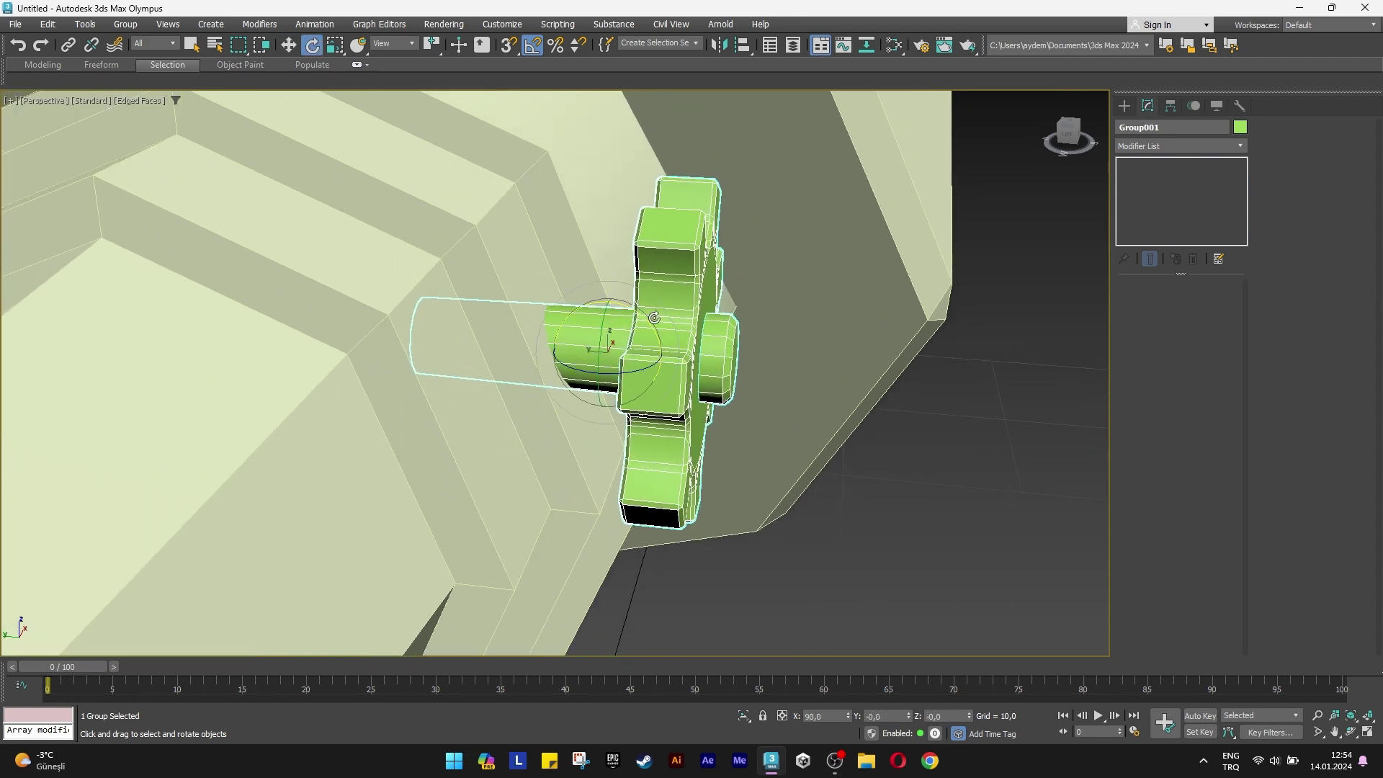
{"action": "left_click_drag", "start_coordinate": [652, 339], "coordinate": [670, 317]}
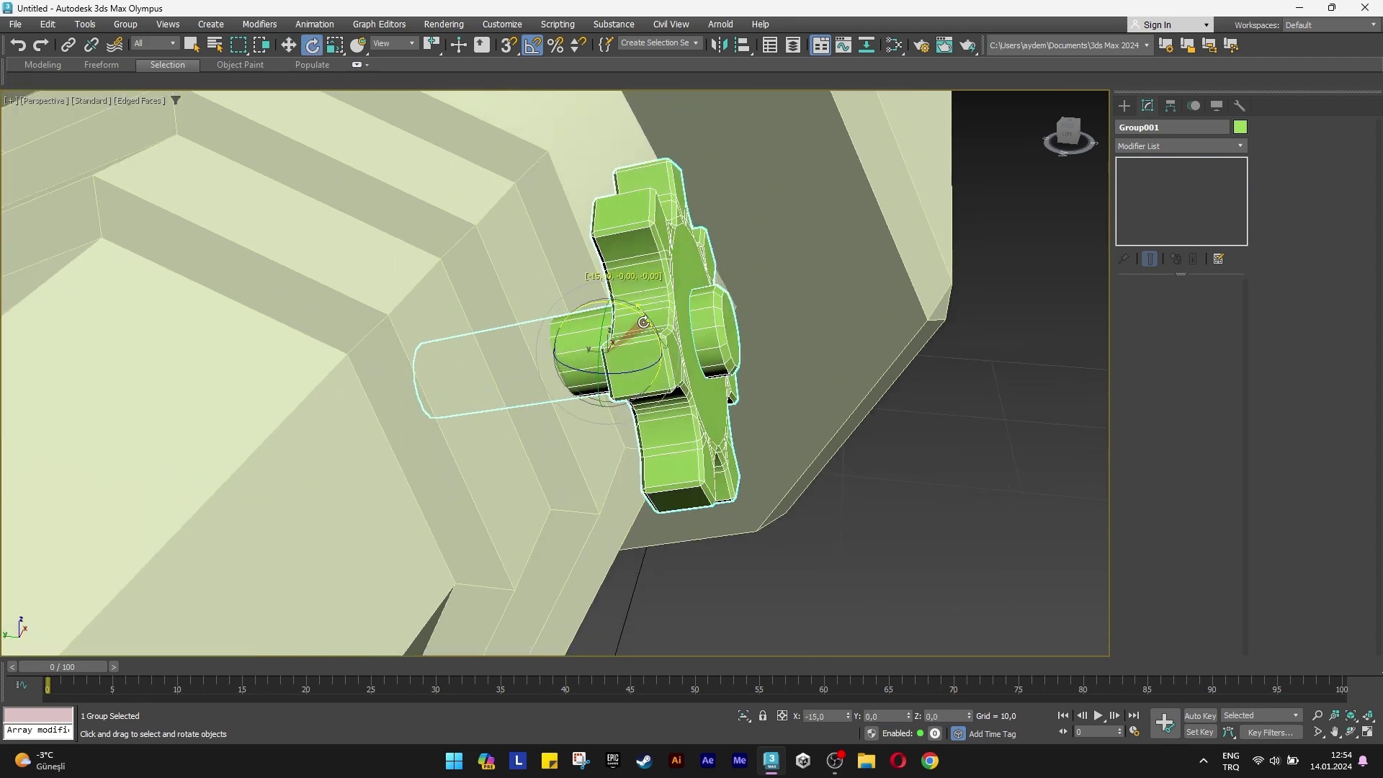
{"action": "middle_click_drag", "start_coordinate": [670, 317], "coordinate": [666, 322], "text": "alt"}
{"action": "key", "text": "w"}
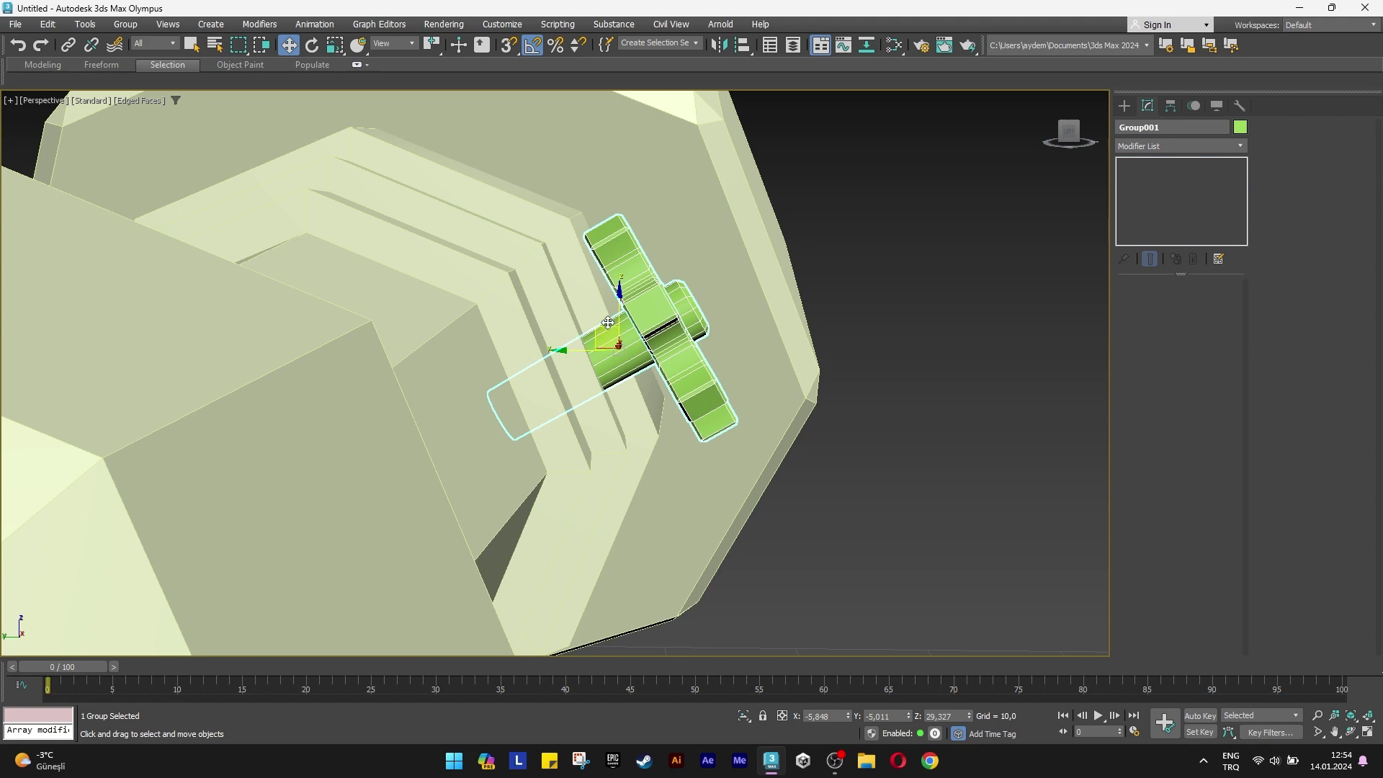
{"action": "left_click_drag", "start_coordinate": [666, 322], "coordinate": [663, 282]}
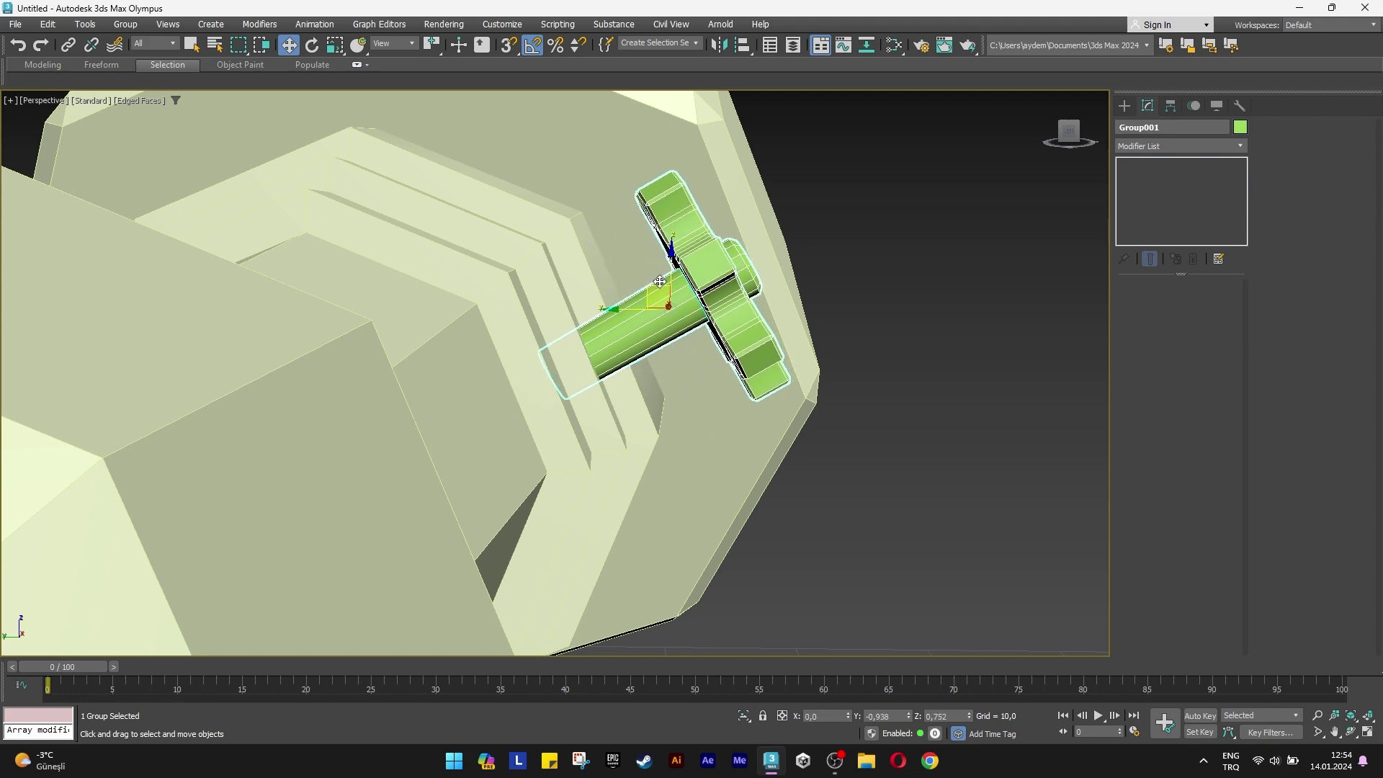
{"action": "middle_click_drag", "start_coordinate": [662, 282], "coordinate": [634, 310], "text": "alt"}
{"action": "left_click_drag", "start_coordinate": [634, 310], "coordinate": [461, 338]}
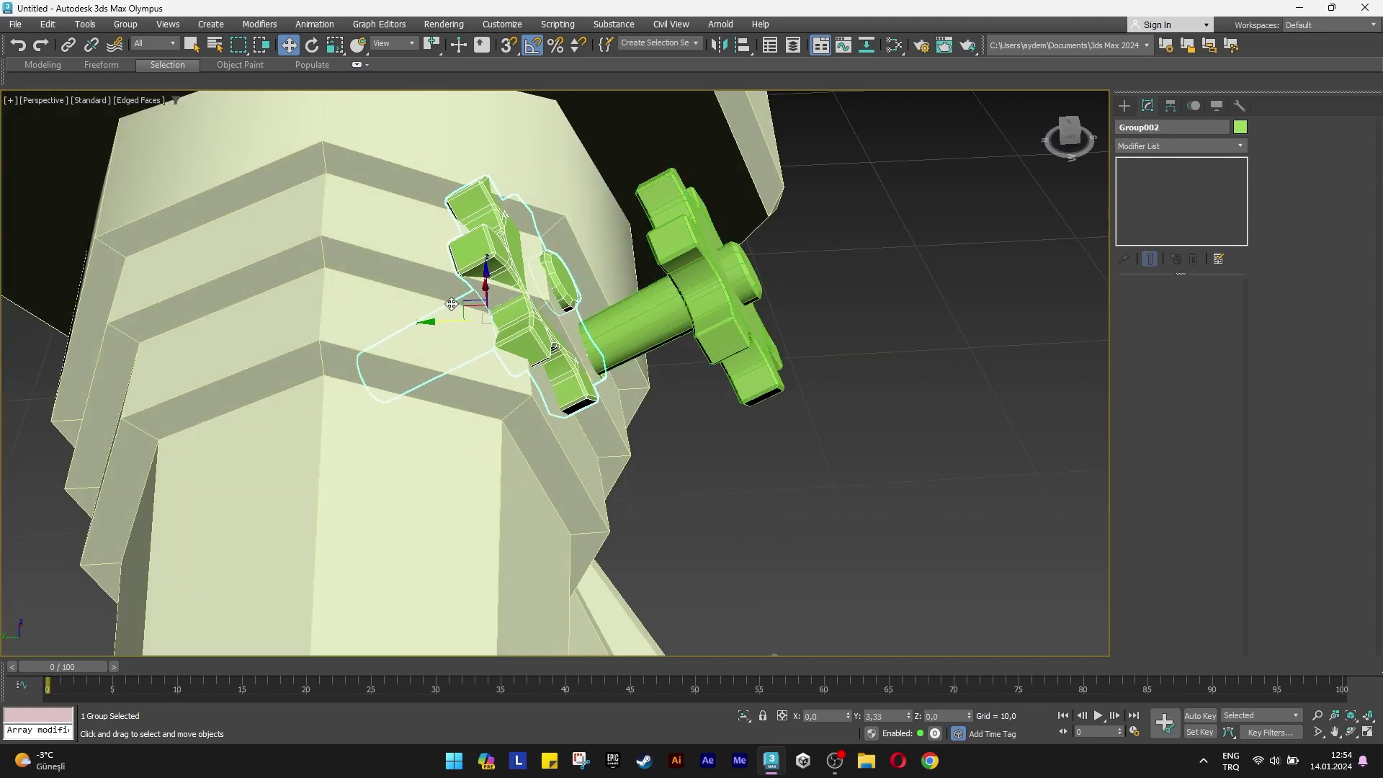
Copy the gear group as Group002, rotate it -40°, raise it and shrink it.
{"action": "left_click", "coordinate": [695, 440]}
{"action": "key", "text": "e"}
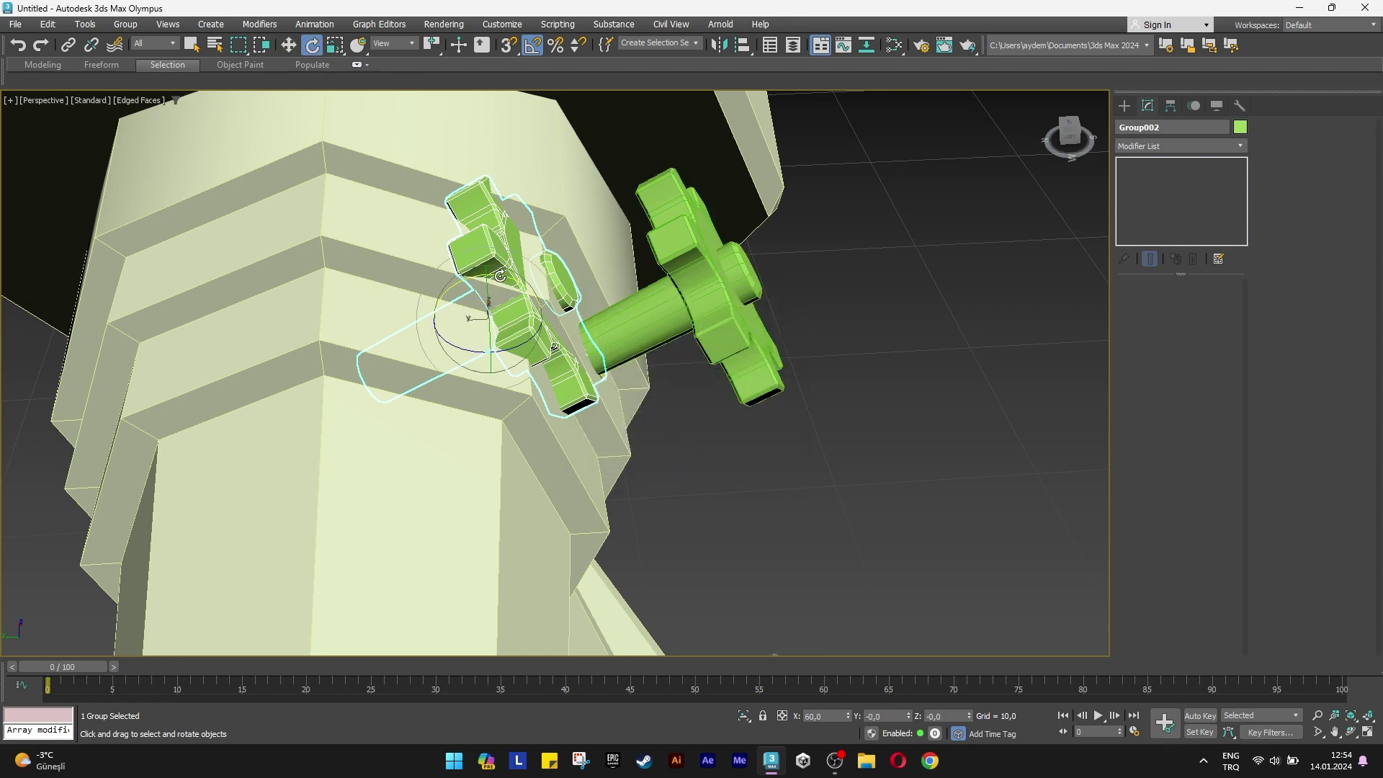
{"action": "left_click_drag", "start_coordinate": [500, 276], "coordinate": [471, 274]}
{"action": "key", "text": "w"}
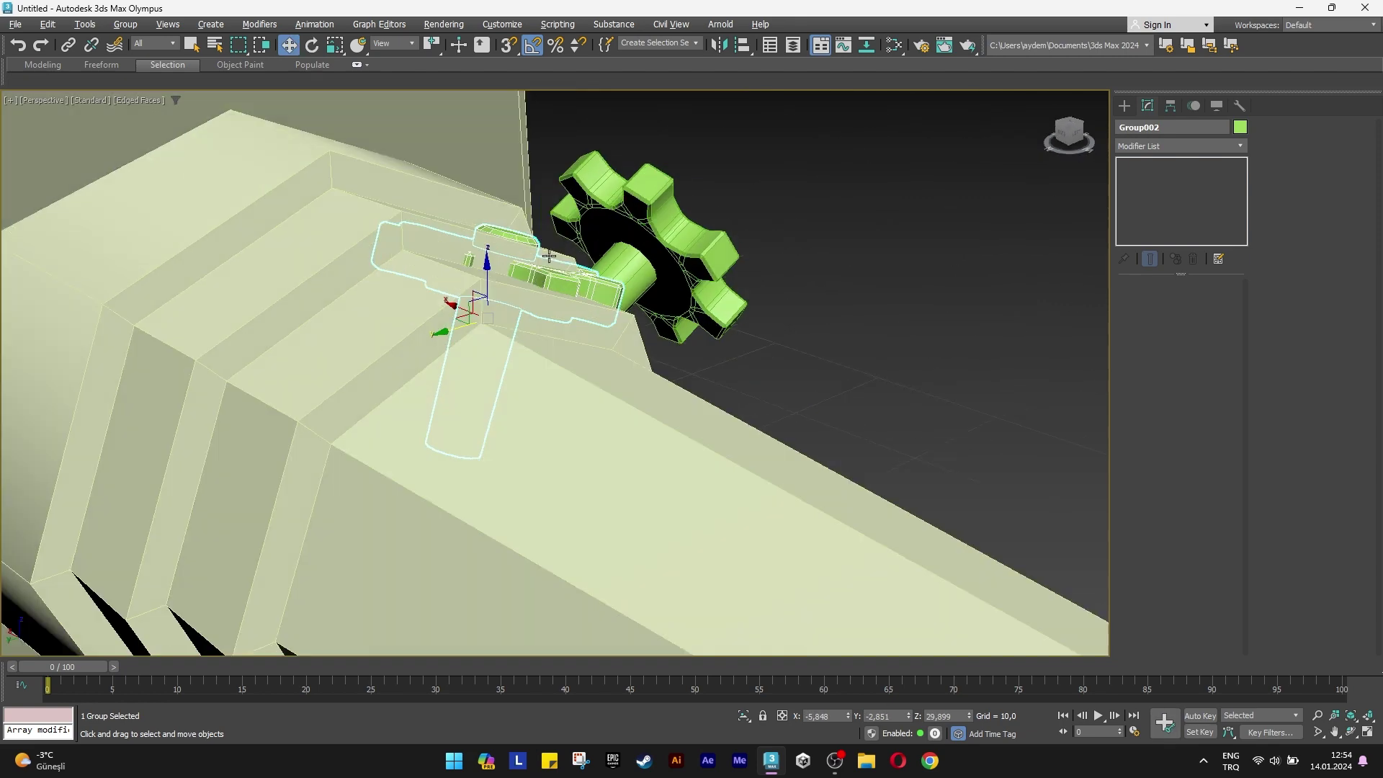
{"action": "middle_click_drag", "start_coordinate": [479, 284], "coordinate": [487, 267], "text": "alt"}
{"action": "left_click_drag", "start_coordinate": [487, 267], "coordinate": [487, 144]}
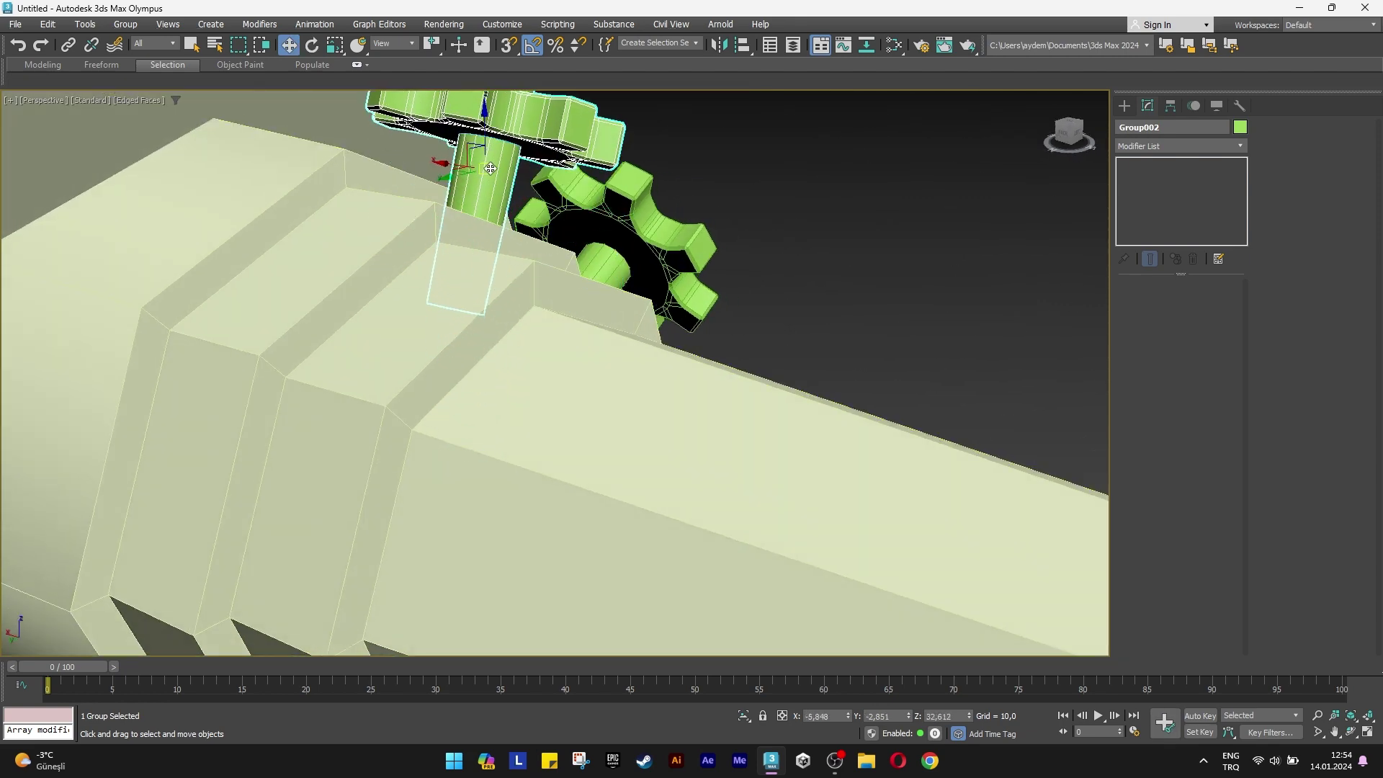
{"action": "middle_click_drag", "start_coordinate": [487, 144], "coordinate": [496, 359], "text": "alt"}
{"action": "key", "text": "r"}
{"action": "left_click_drag", "start_coordinate": [495, 359], "coordinate": [498, 404]}
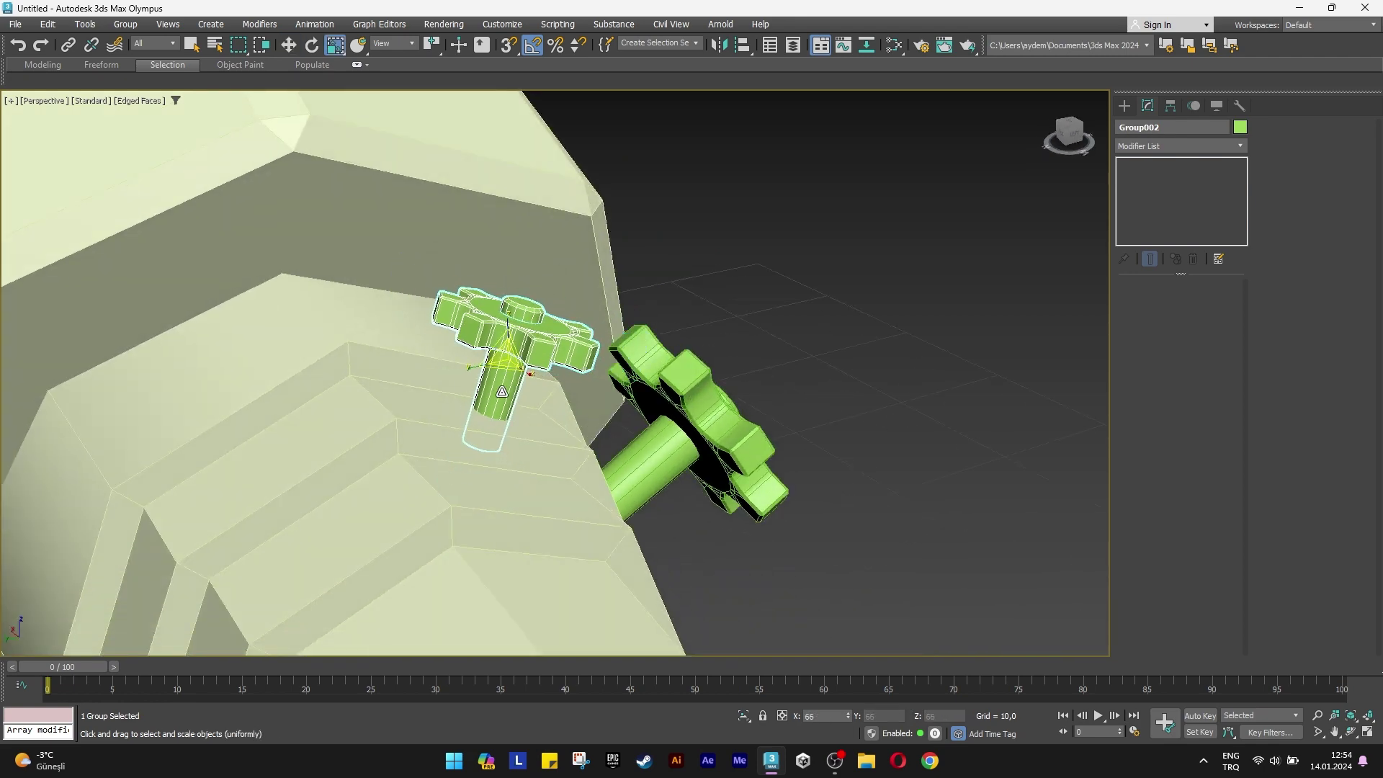
Slide the small gear left and lower it into the barrel beside the first gear.
{"action": "key", "text": "w"}
{"action": "mouse_move", "coordinate": [497, 403]}
{"action": "middle_mouse_down", "text": "alt"}
{"action": "mouse_move", "coordinate": [527, 397]}
{"action": "mouse_move", "coordinate": [486, 396]}
{"action": "mouse_move", "coordinate": [504, 387]}
{"action": "middle_mouse_up", "text": "alt"}
{"action": "left_click_drag", "start_coordinate": [504, 387], "coordinate": [415, 387]}
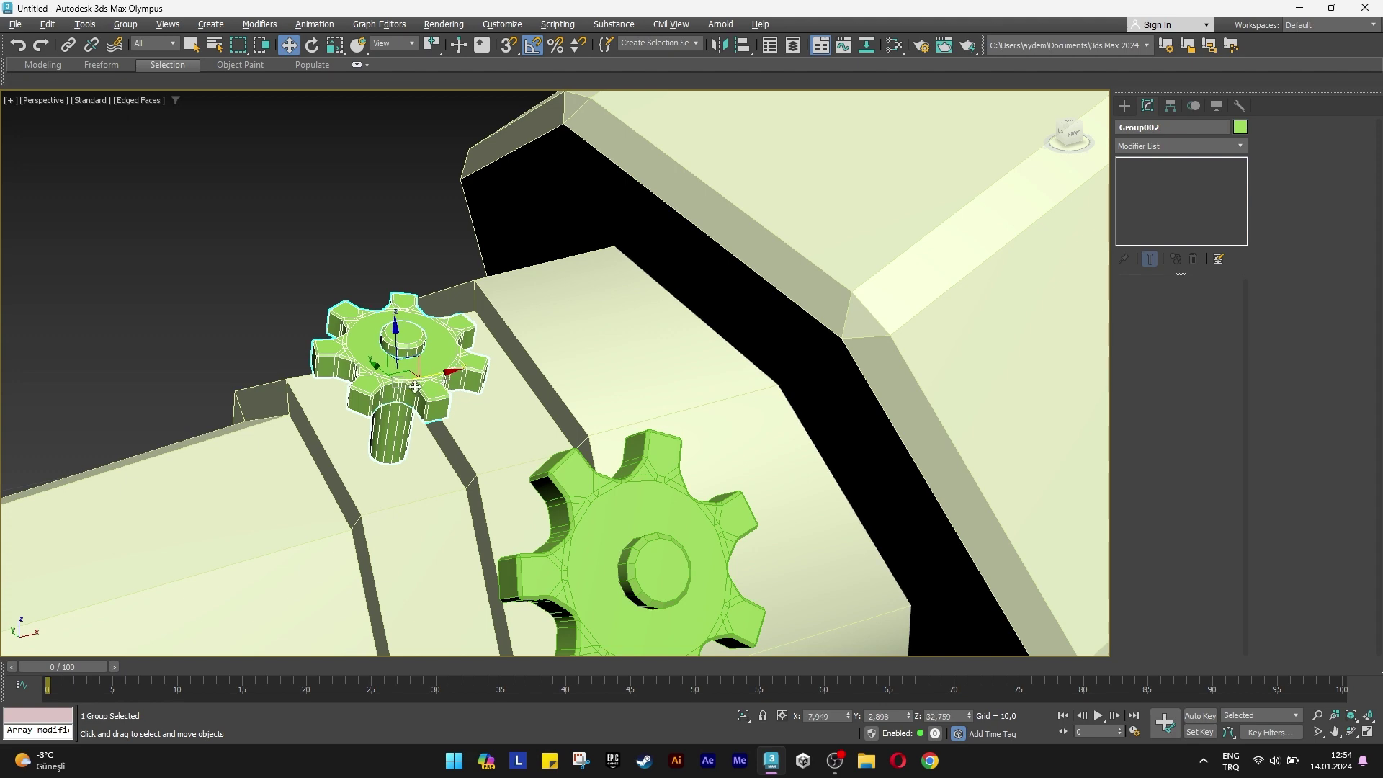
{"action": "middle_click_drag", "start_coordinate": [415, 387], "coordinate": [410, 347], "text": "alt"}
{"action": "left_click_drag", "start_coordinate": [395, 339], "coordinate": [395, 375]}
{"action": "middle_click_drag", "start_coordinate": [395, 375], "coordinate": [360, 418], "text": "alt"}
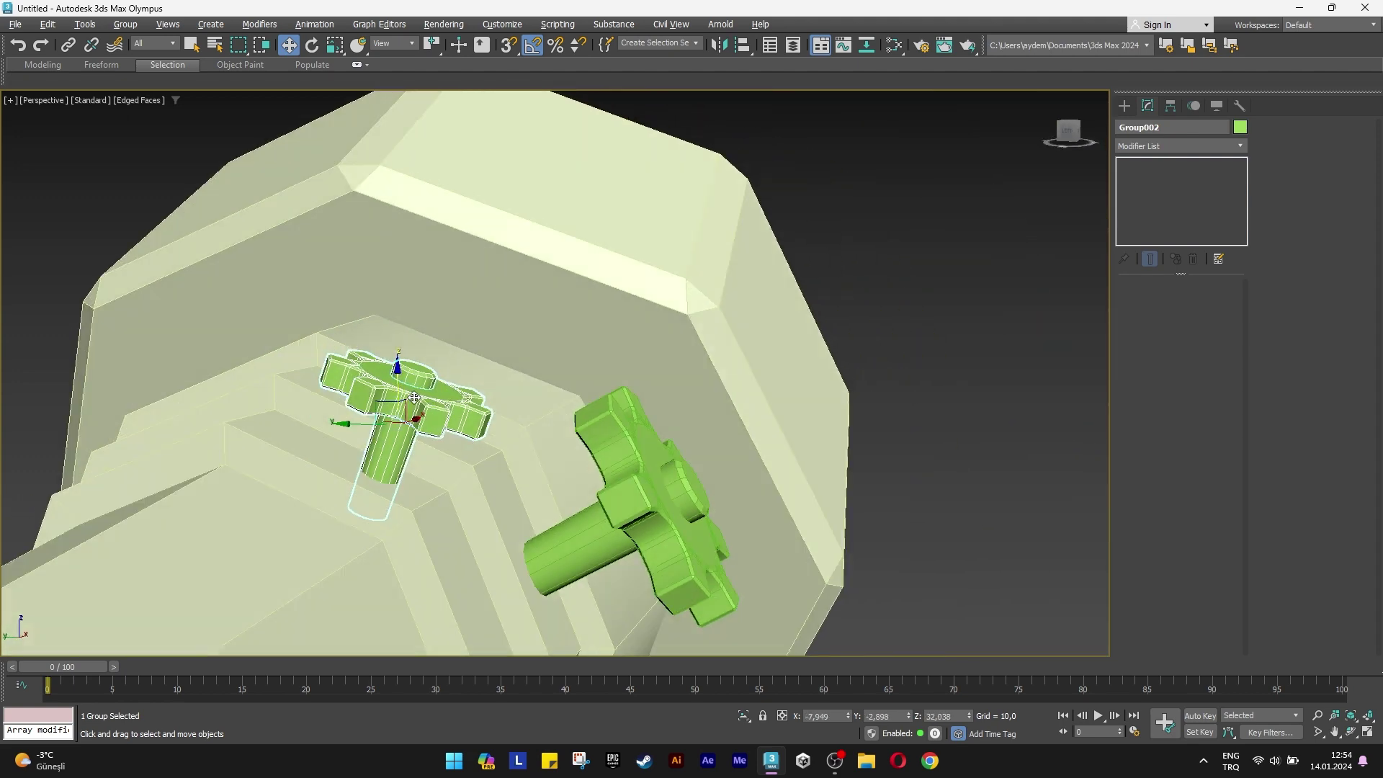
{"action": "left_click_drag", "start_coordinate": [353, 418], "coordinate": [353, 412]}
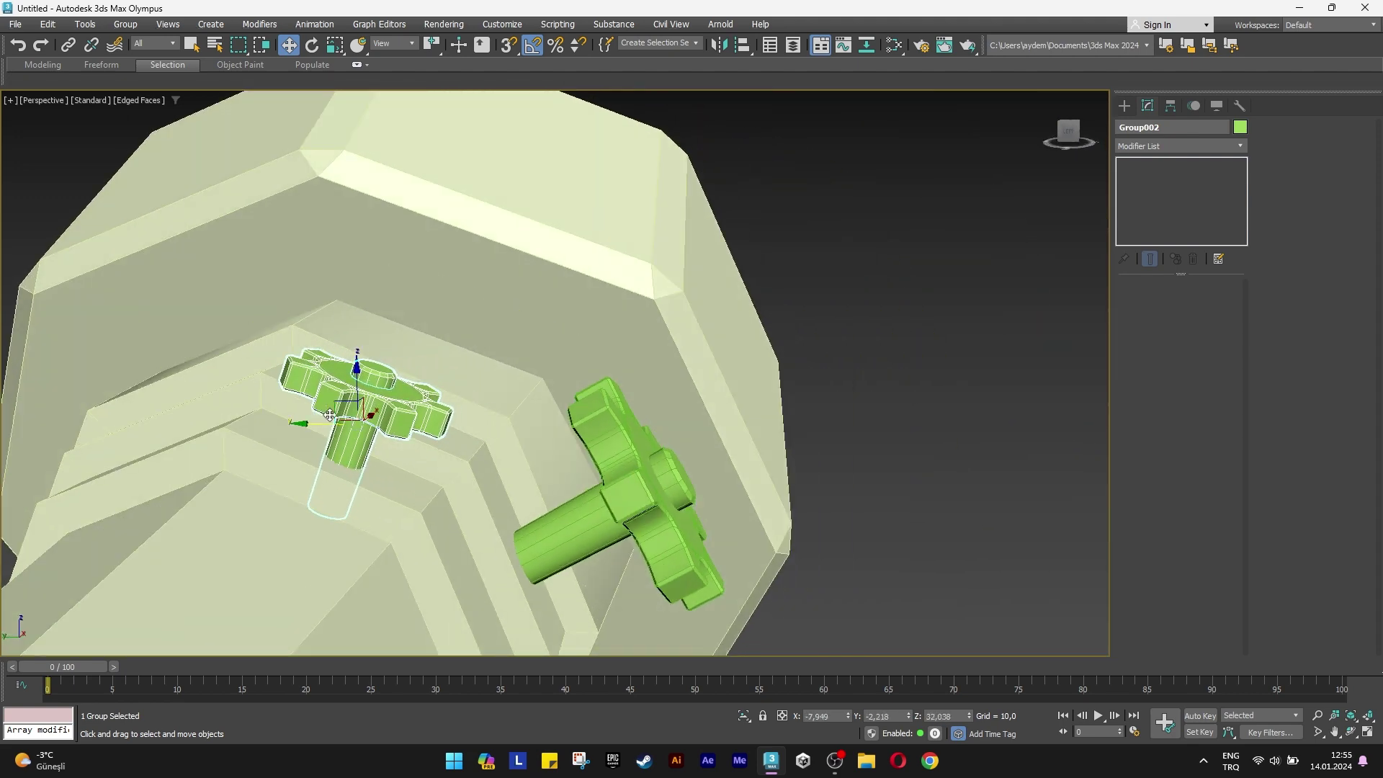
{"action": "middle_click_drag", "start_coordinate": [353, 412], "coordinate": [307, 466], "text": "alt"}
{"action": "scroll", "coordinate": [307, 466], "scroll_direction": "down", "scroll_amount": 5}
Clear the gear selection, orbit back out to the turret and hide mesh edges.
{"action": "left_click", "coordinate": [750, 398]}
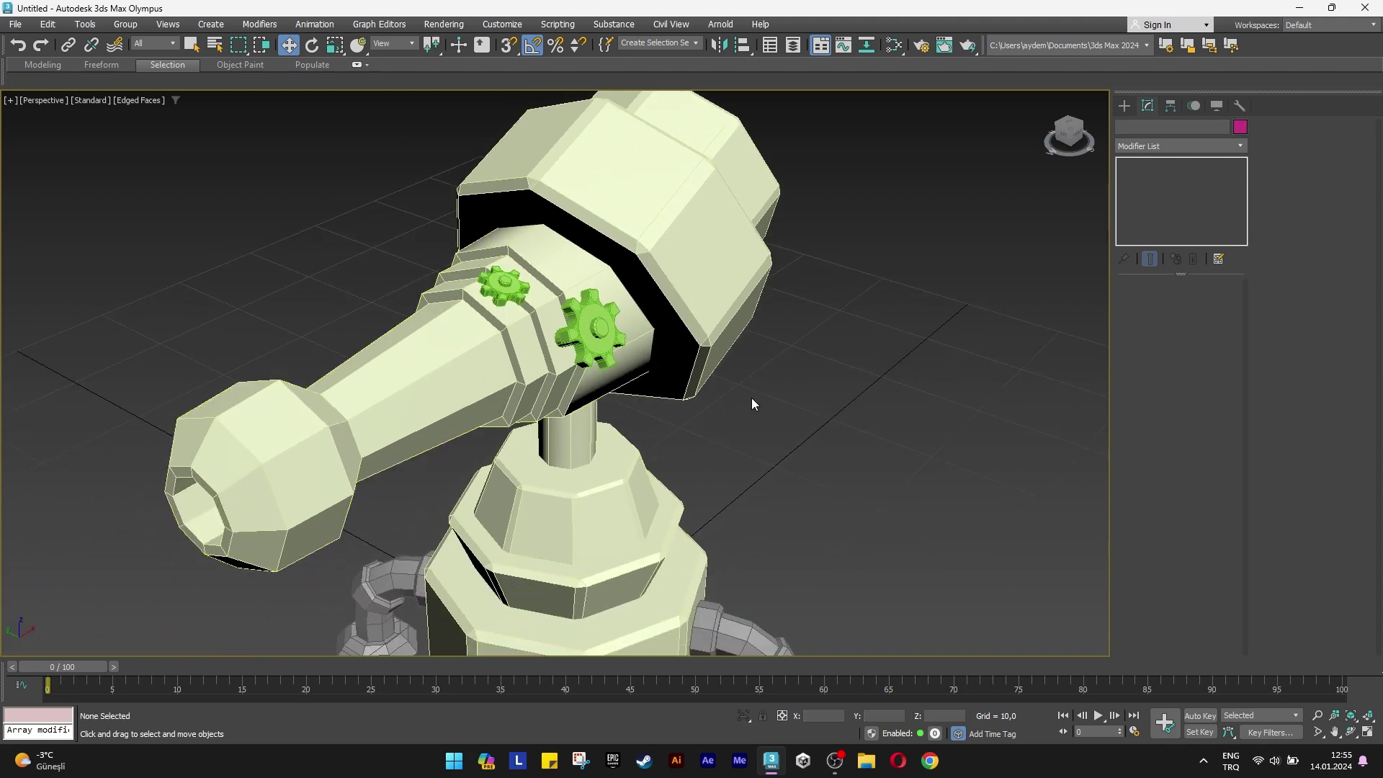
{"action": "mouse_move", "coordinate": [751, 398]}
{"action": "middle_mouse_down", "text": "alt"}
{"action": "mouse_move", "coordinate": [750, 469]}
{"action": "mouse_move", "coordinate": [824, 541]}
{"action": "middle_mouse_up", "text": "alt"}
{"action": "key", "text": "F4"}
{"action": "scroll", "coordinate": [750, 469], "scroll_direction": "down", "scroll_amount": 1}
{"action": "scroll", "coordinate": [772, 518], "scroll_direction": "down", "scroll_amount": 3}
{"action": "scroll", "coordinate": [754, 451], "scroll_direction": "down", "scroll_amount": 3}
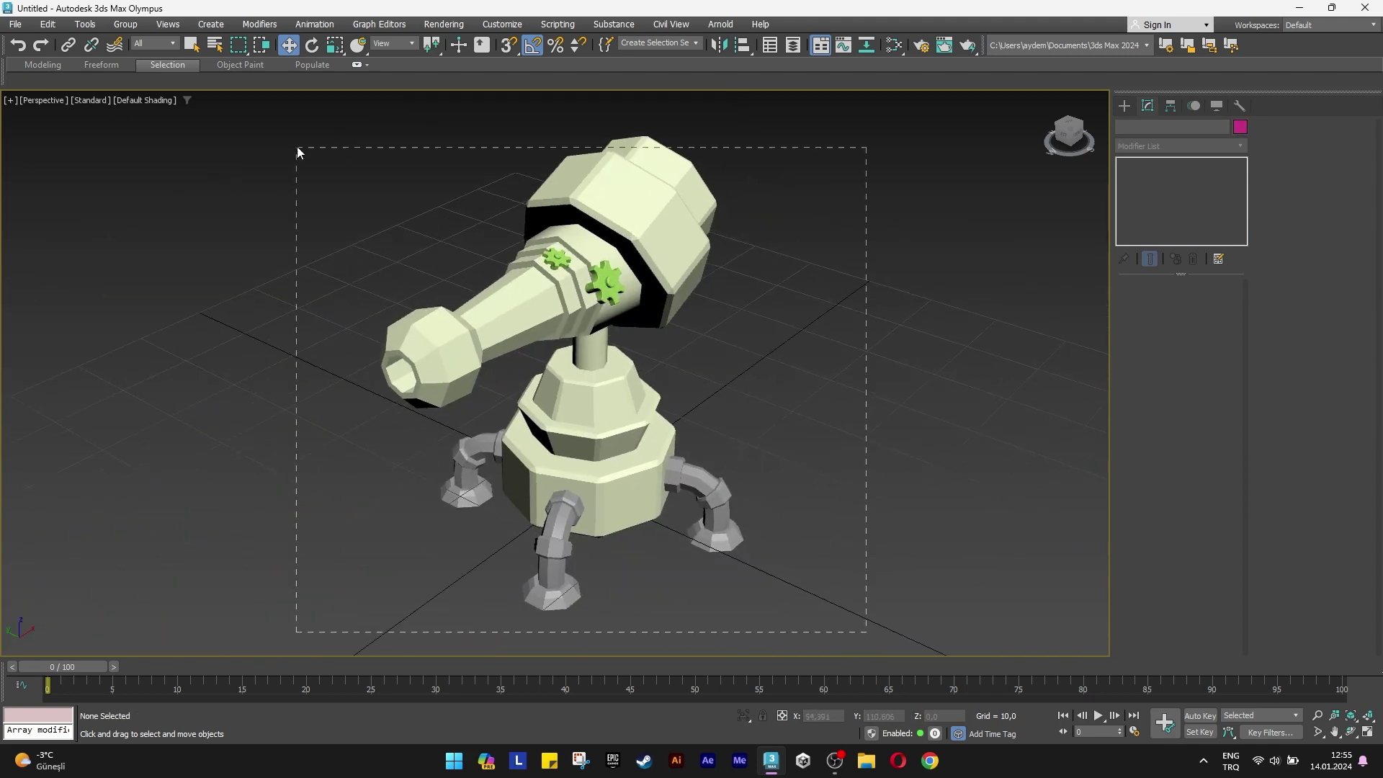
Window-select every turret part and set their shared object colour to grey.
{"action": "left_click_drag", "start_coordinate": [297, 148], "coordinate": [297, 149]}
{"action": "left_click", "coordinate": [1239, 128]}
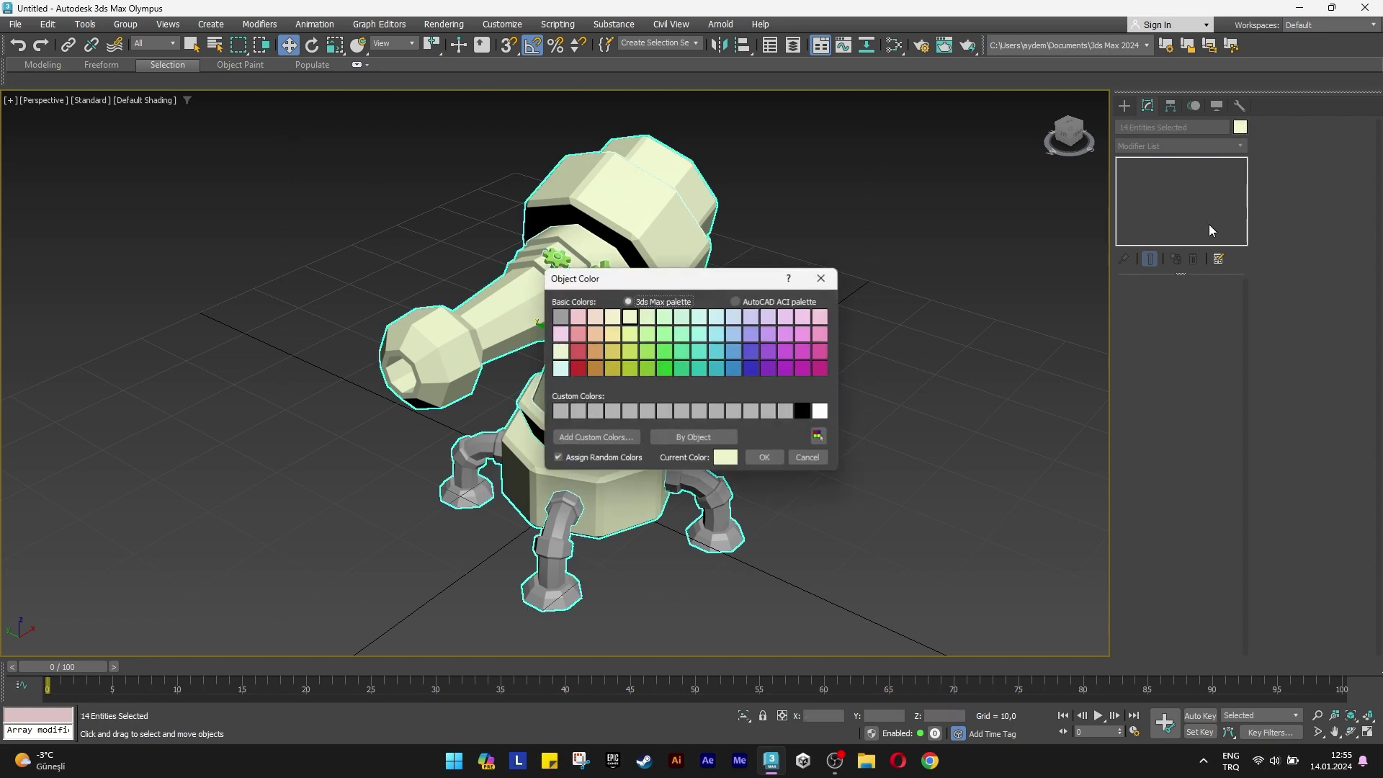
{"action": "left_click", "coordinate": [764, 460]}
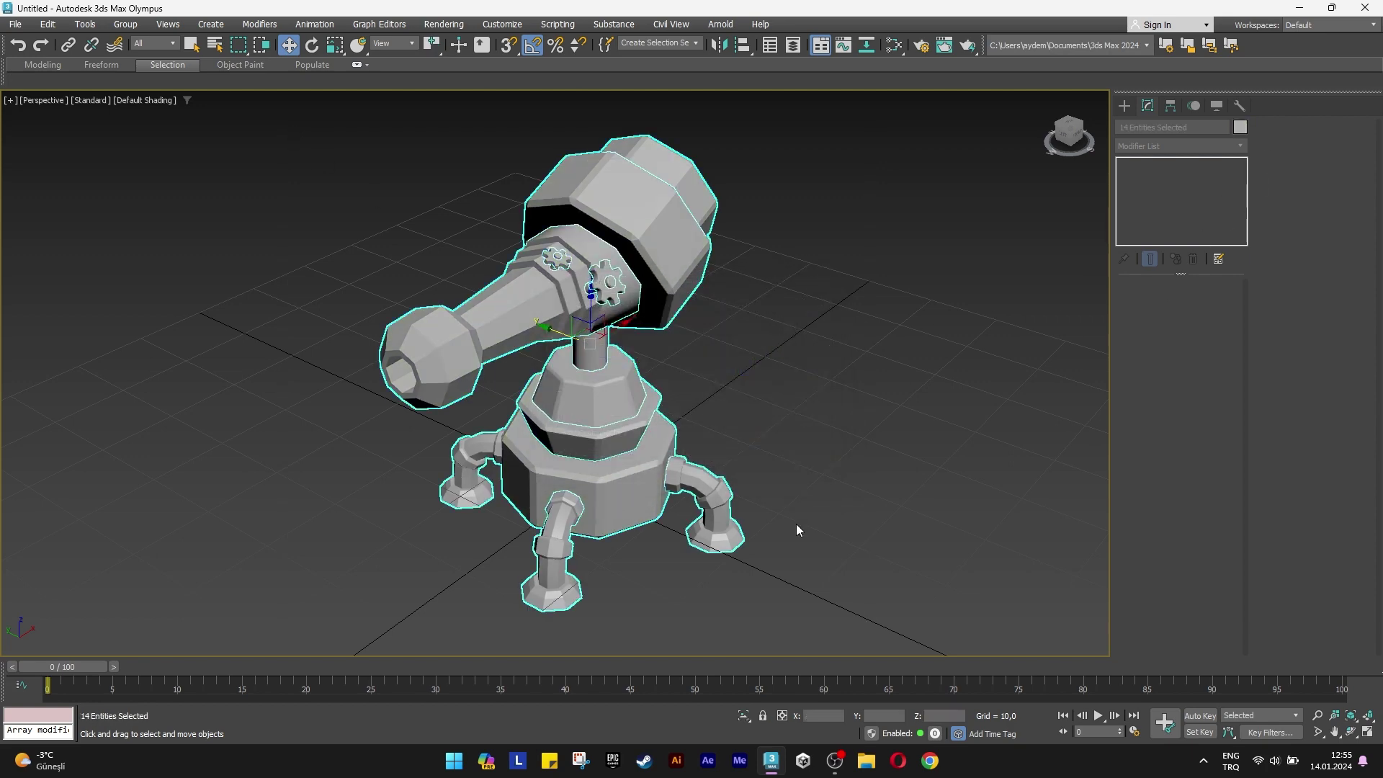
{"action": "left_click", "coordinate": [797, 524]}
{"action": "middle_click_drag", "start_coordinate": [651, 576], "coordinate": [607, 579], "text": "alt"}
{"action": "scroll", "coordinate": [607, 579], "scroll_direction": "up", "scroll_amount": 3}
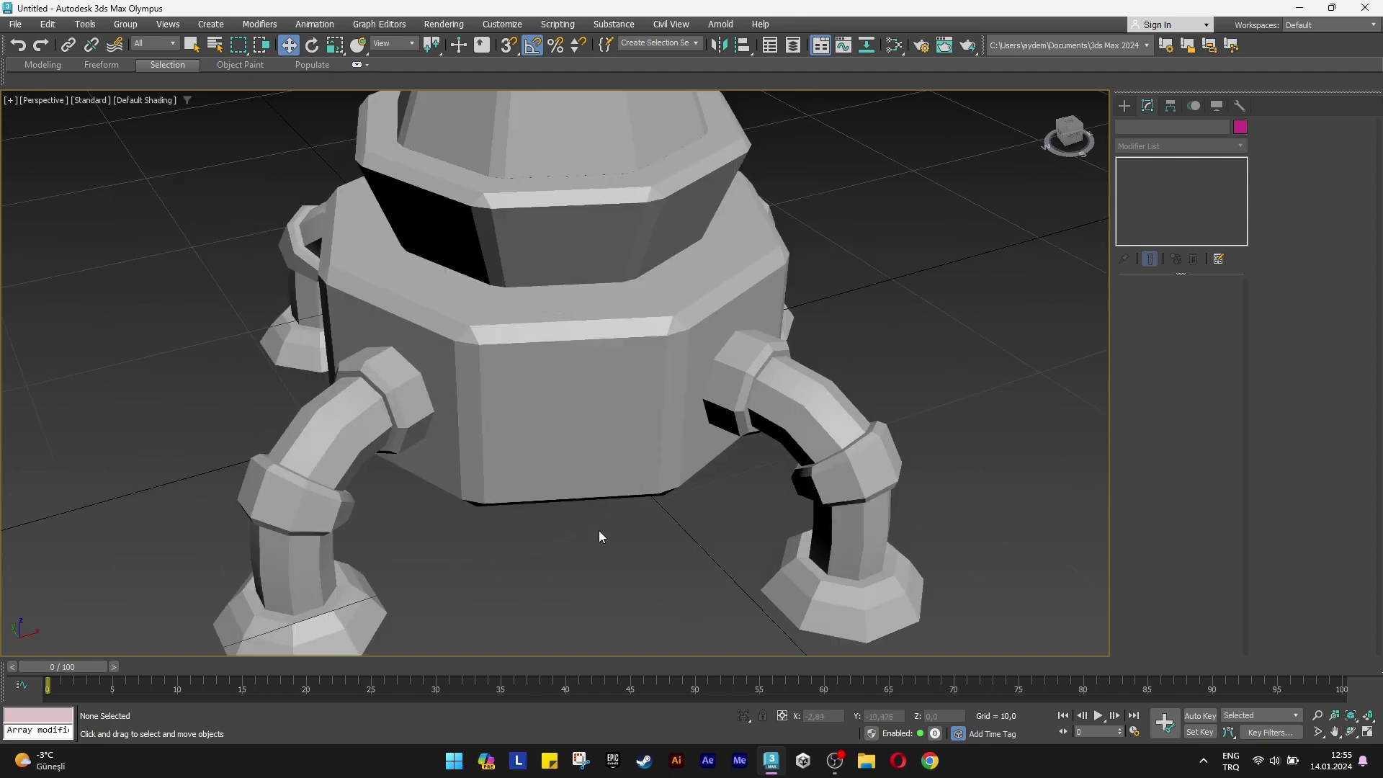
{"action": "scroll", "coordinate": [571, 377], "scroll_direction": "up", "scroll_amount": 3}
Select the front face of base Cylinder001 at Edit Poly polygon level, with edges shown.
{"action": "left_click", "coordinate": [571, 376]}
{"action": "left_click", "coordinate": [1163, 176]}
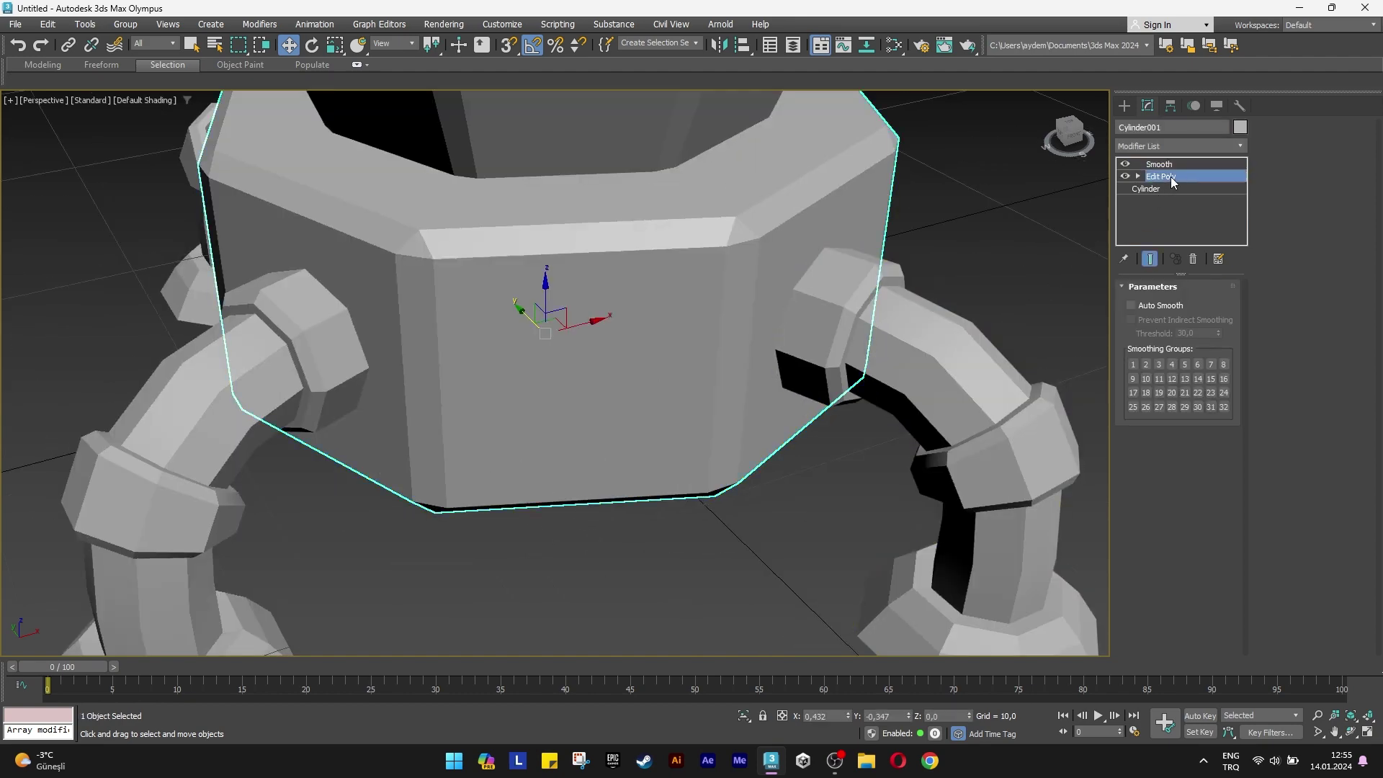
{"action": "left_click", "coordinate": [1192, 401]}
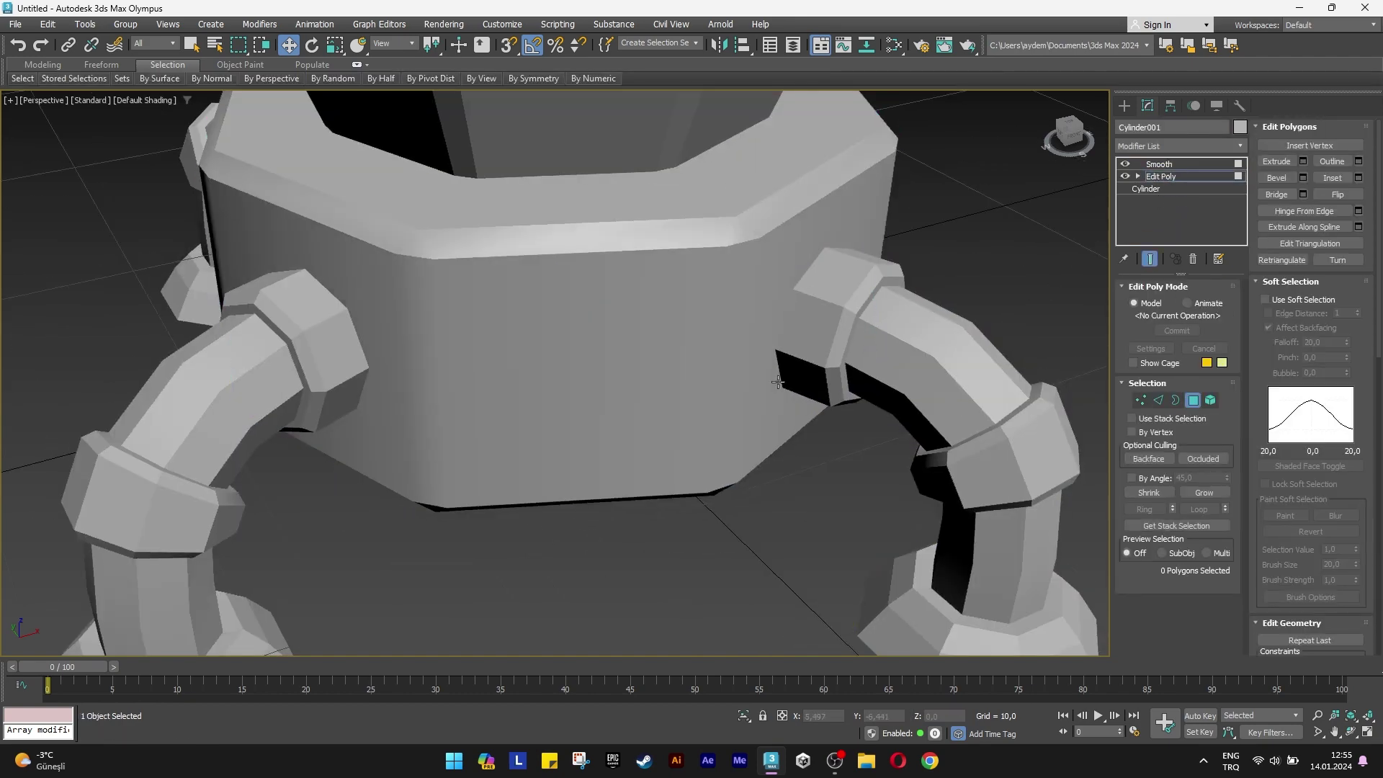
{"action": "key", "text": "F4"}
{"action": "left_click", "coordinate": [568, 357]}
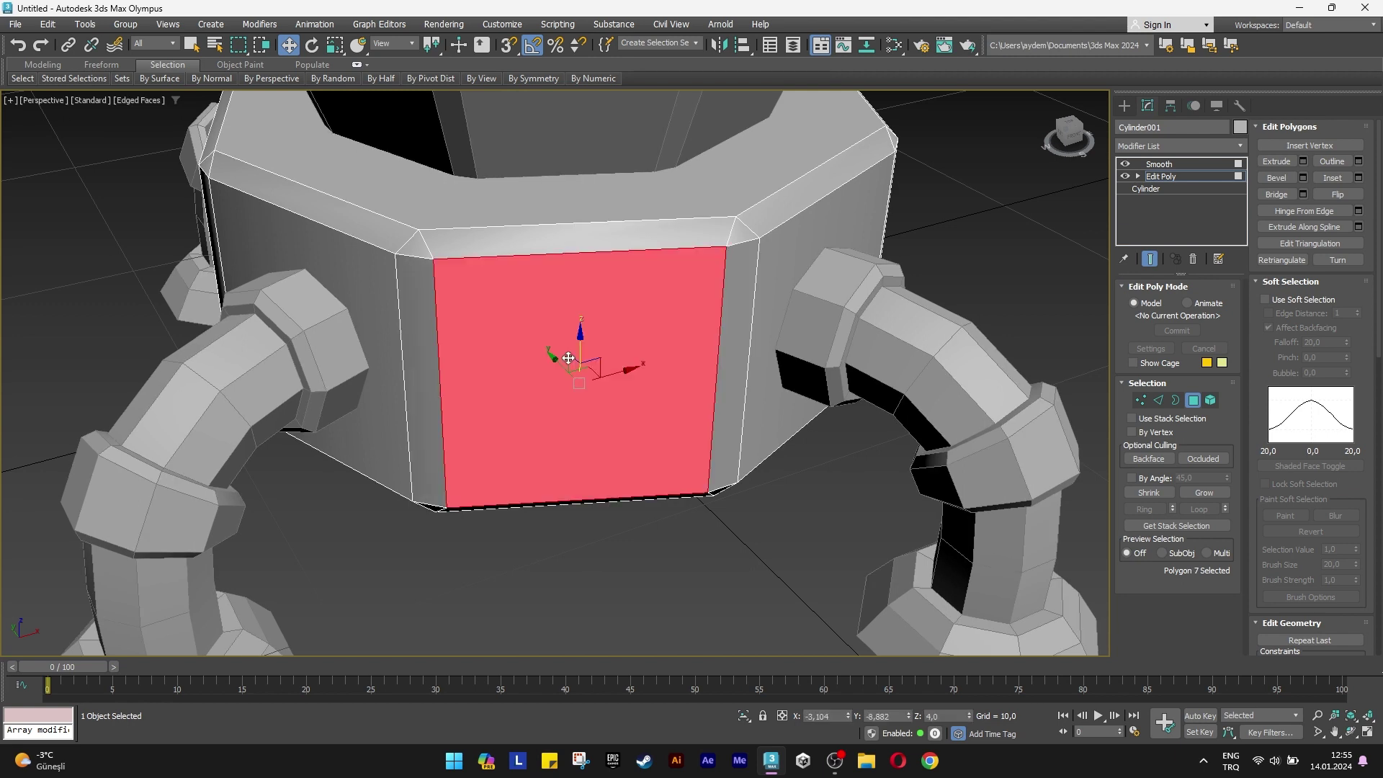
Inset the front face by 1,0 and scale the inner face shorter on Z.
{"action": "left_click", "coordinate": [1358, 178]}
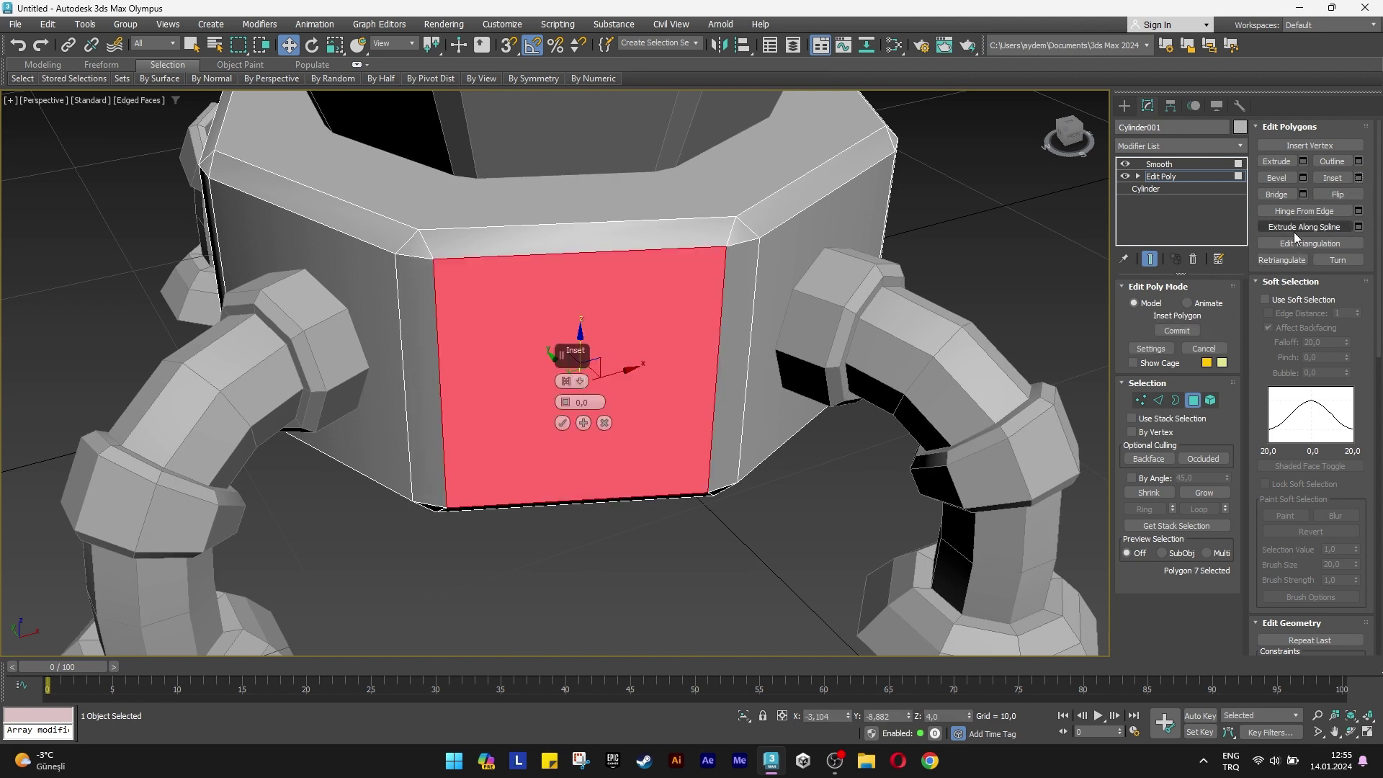
{"action": "left_click_drag", "start_coordinate": [565, 405], "coordinate": [587, 393]}
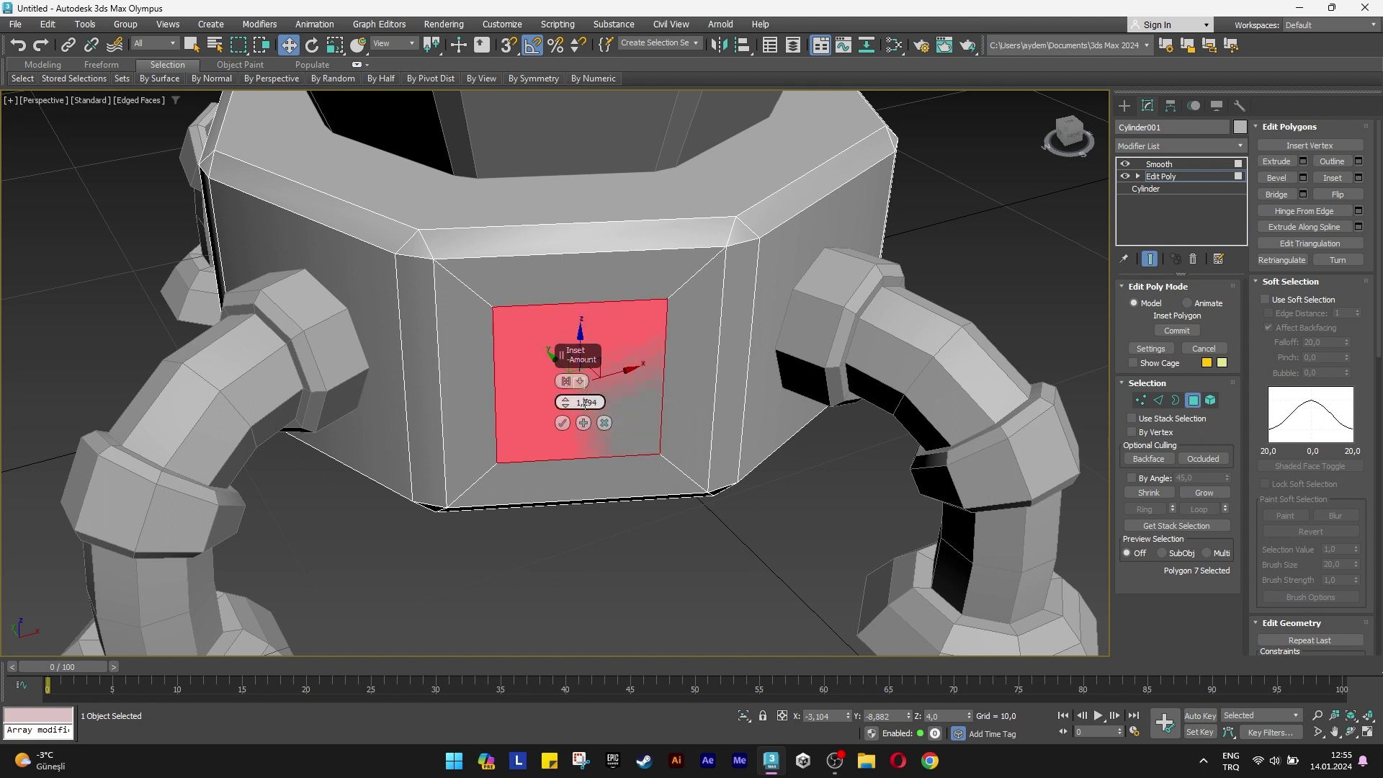
{"action": "key", "text": "Return"}
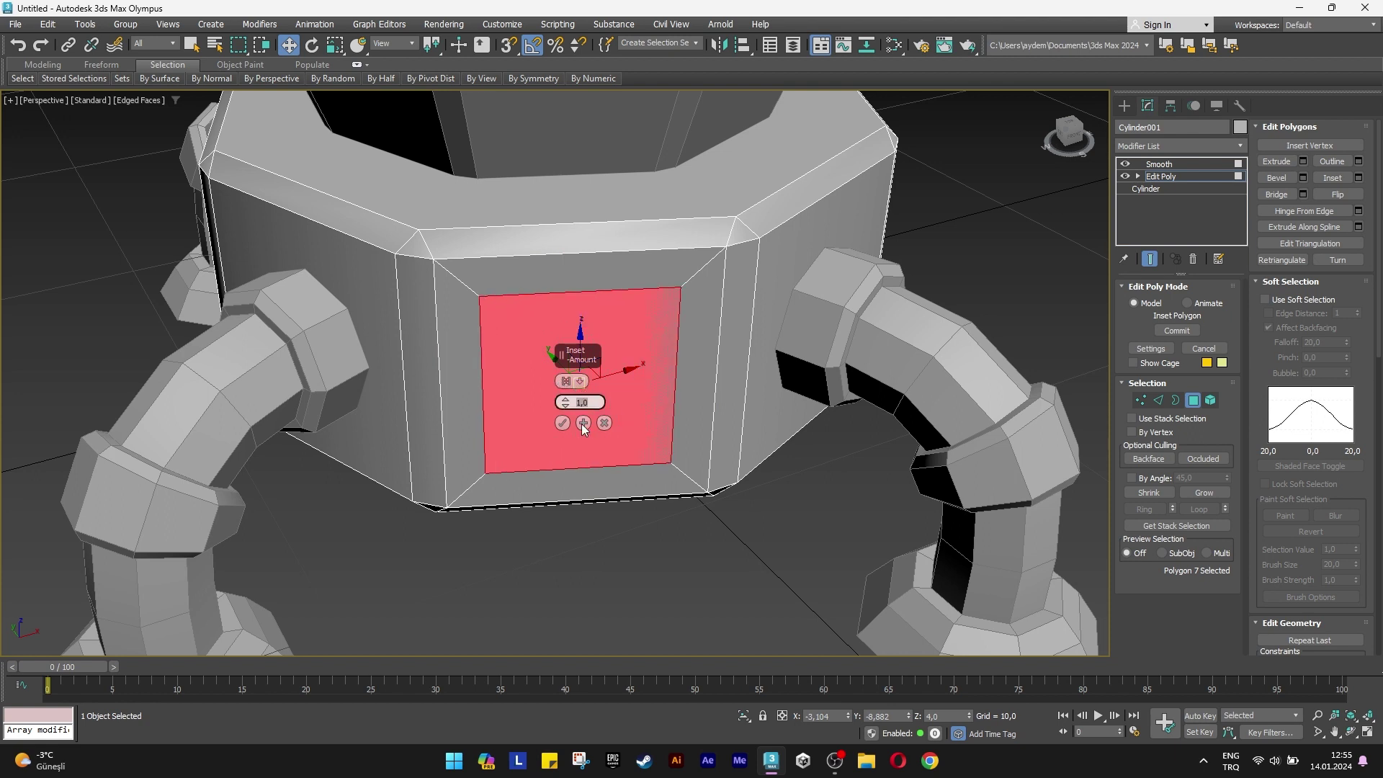
{"action": "left_click", "coordinate": [563, 424]}
{"action": "key", "text": "r"}
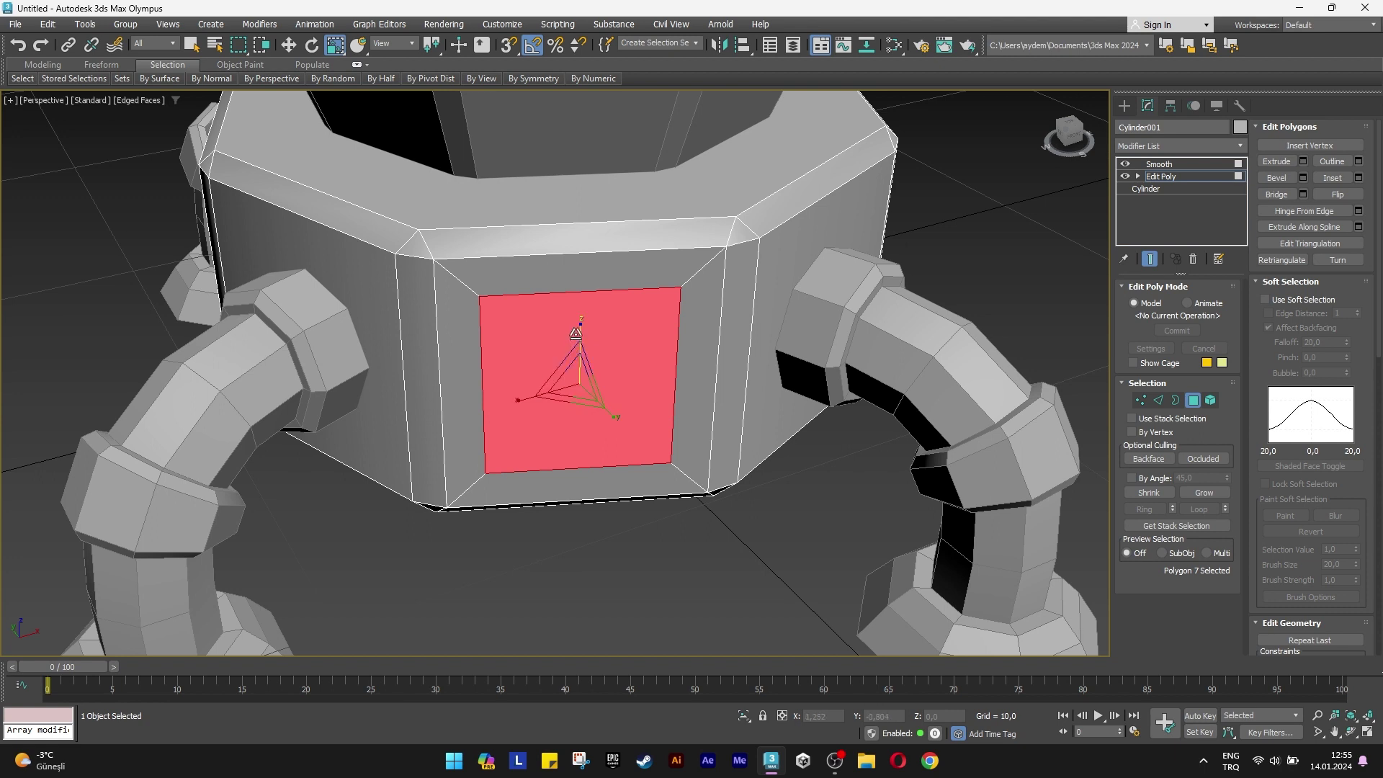
{"action": "left_click_drag", "start_coordinate": [580, 333], "coordinate": [580, 375]}
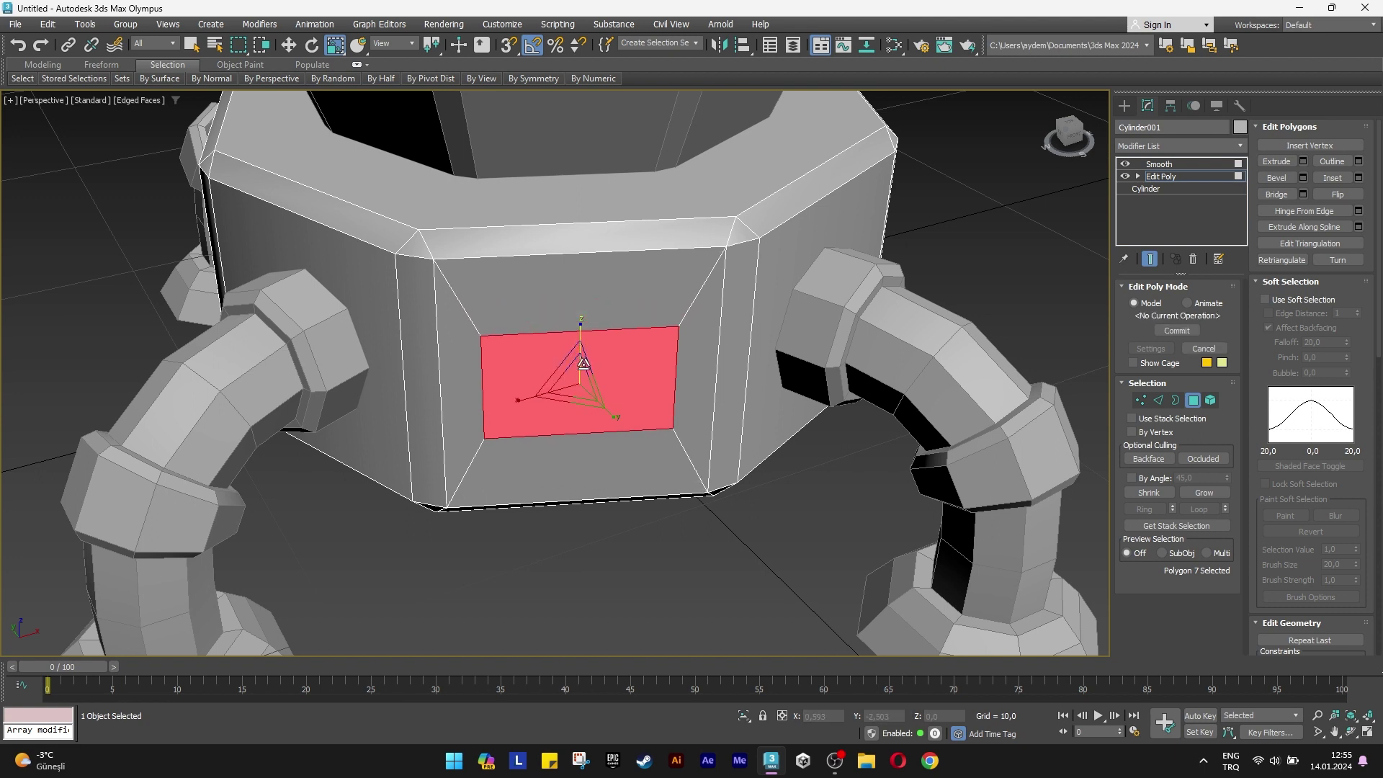
Extrude the inner face -0,5 into the base to form the recess.
{"action": "left_click", "coordinate": [1302, 161]}
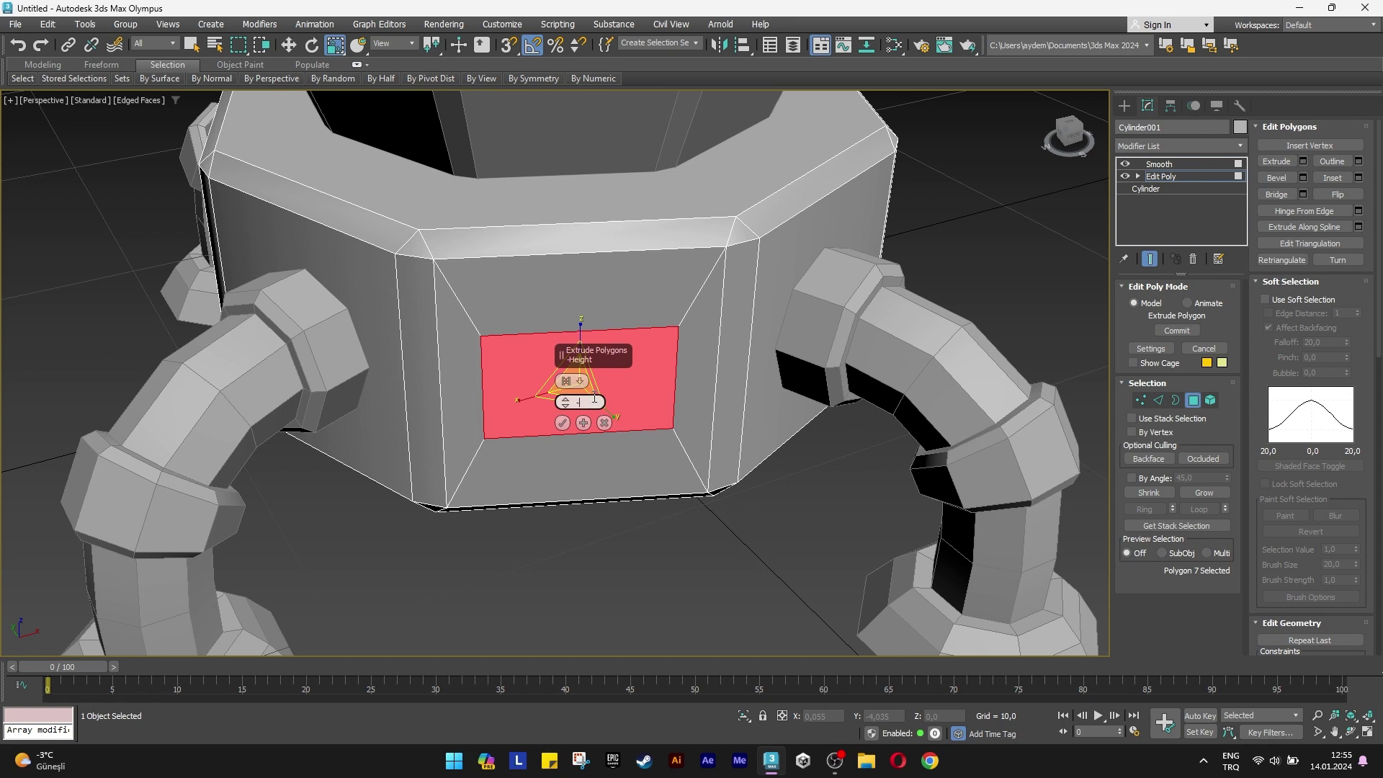
{"action": "type", "text": "-0,5"}
{"action": "key", "text": "Return"}
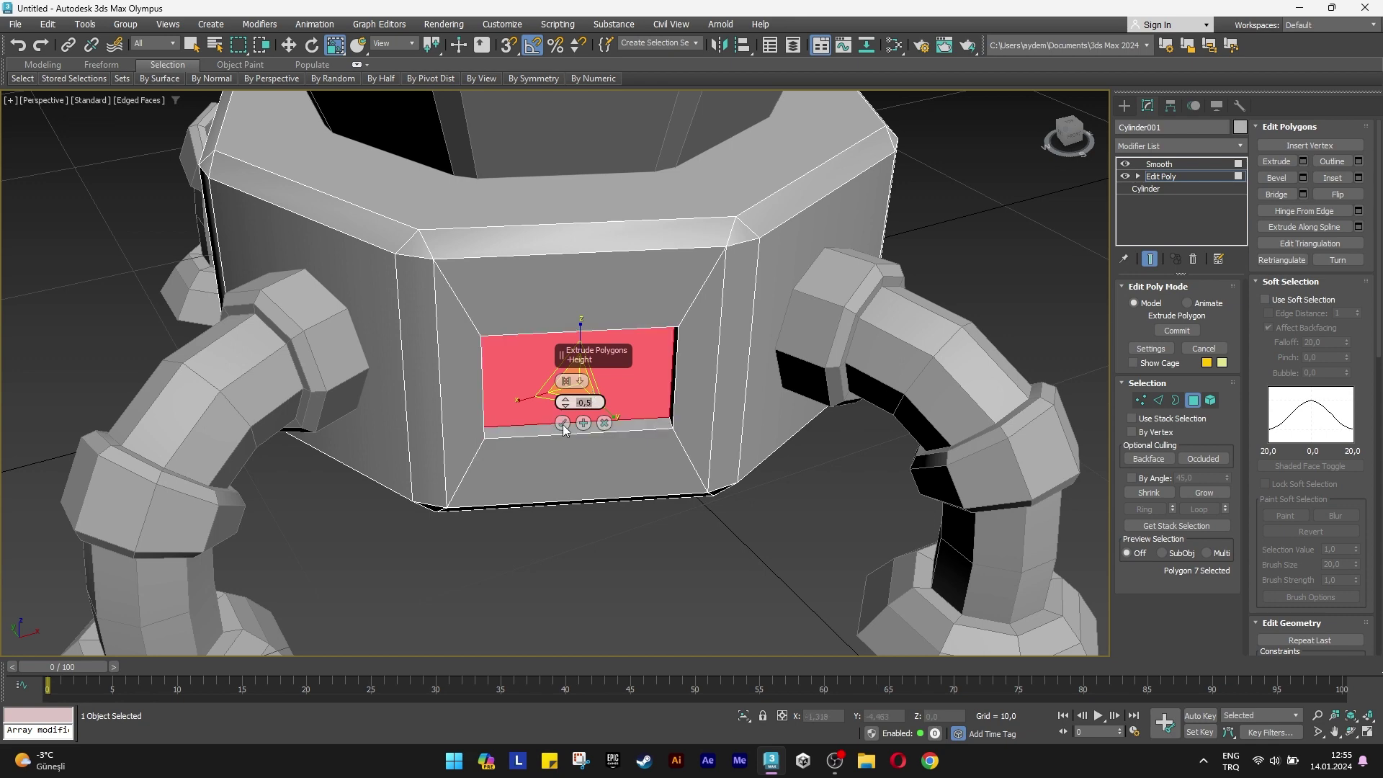
{"action": "left_click", "coordinate": [562, 423]}
{"action": "middle_click_drag", "start_coordinate": [564, 425], "coordinate": [487, 373], "text": "alt"}
{"action": "key", "text": "w"}
{"action": "scroll", "coordinate": [487, 374], "scroll_direction": "up", "scroll_amount": 5}
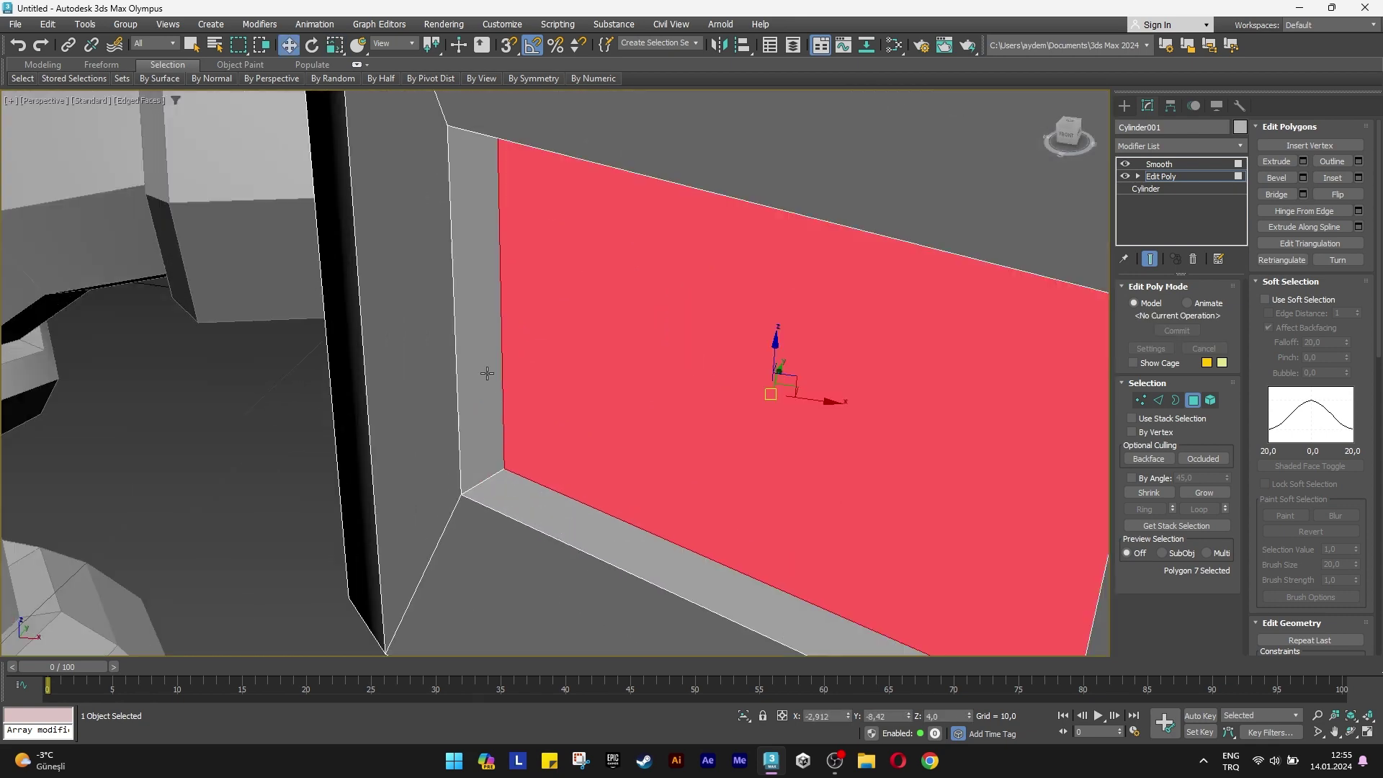
Connect the two vertical edges of the recess side wall with 6 segments.
{"action": "left_click", "coordinate": [1158, 401]}
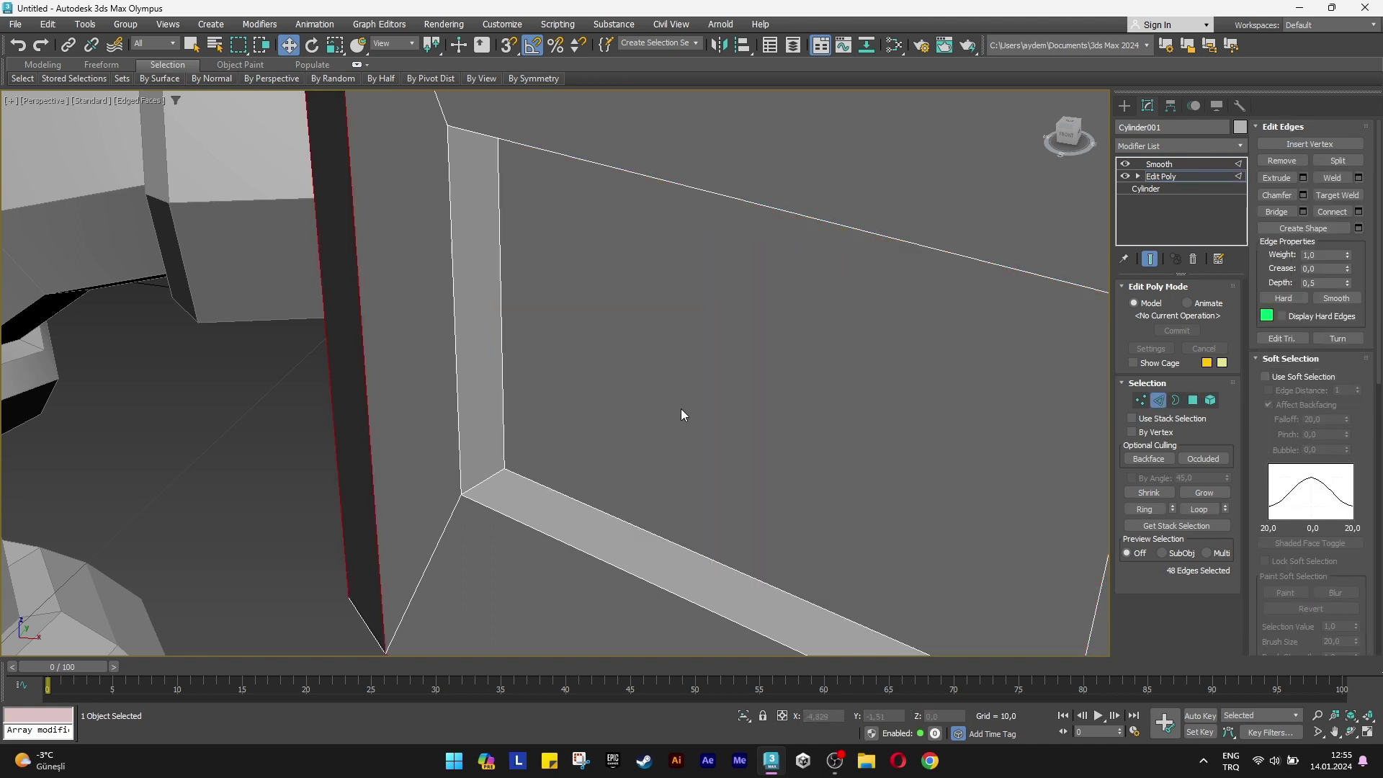
{"action": "left_click", "coordinate": [501, 342]}
{"action": "left_click", "coordinate": [453, 349], "text": "ctrl"}
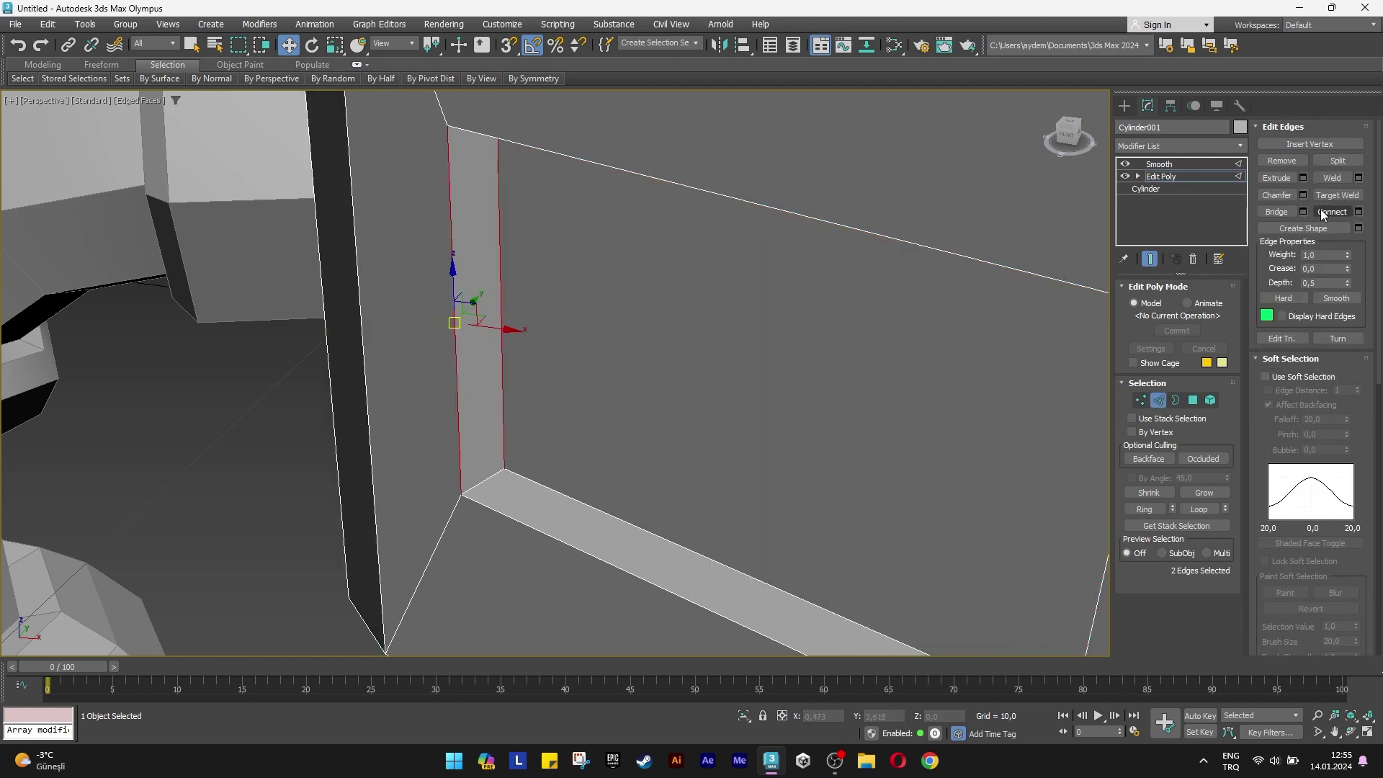
{"action": "left_click", "coordinate": [1359, 212]}
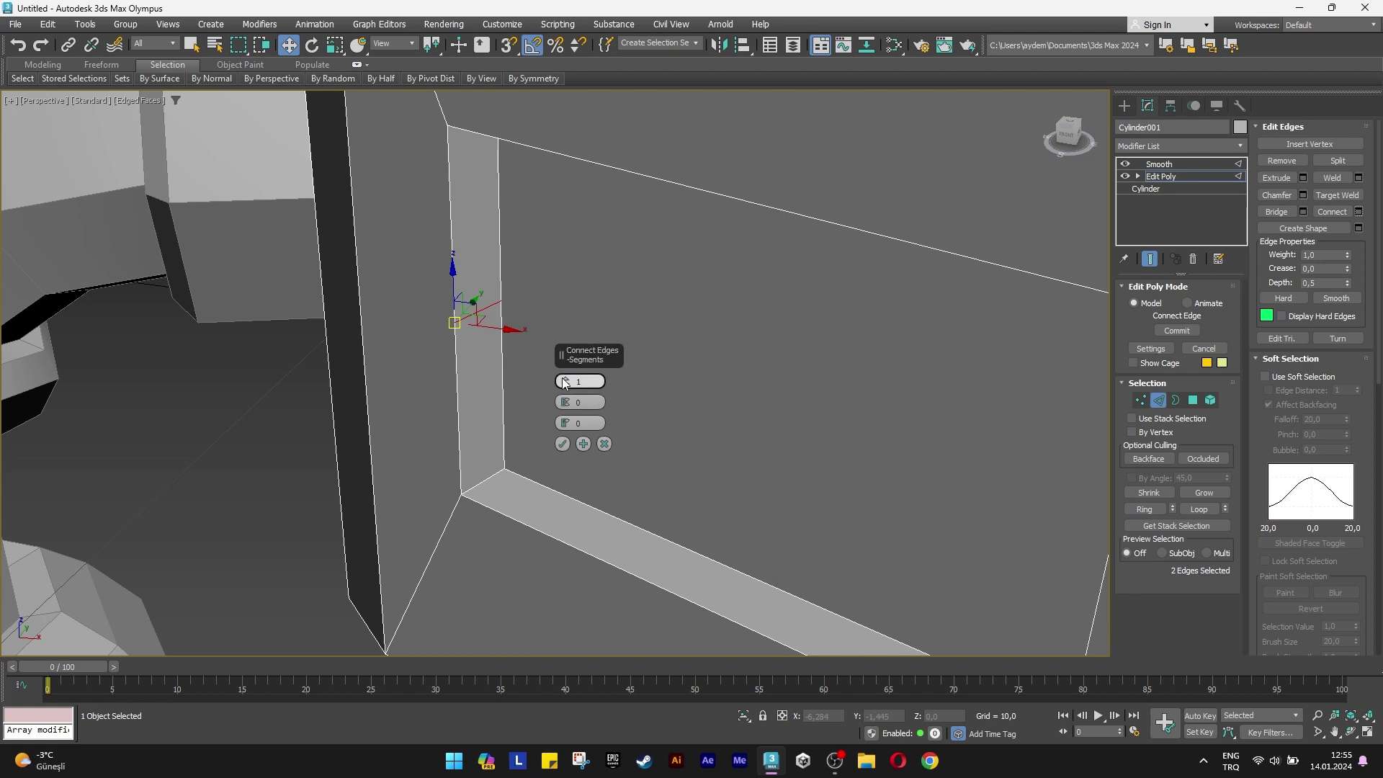
{"action": "left_click_drag", "start_coordinate": [564, 383], "coordinate": [564, 382]}
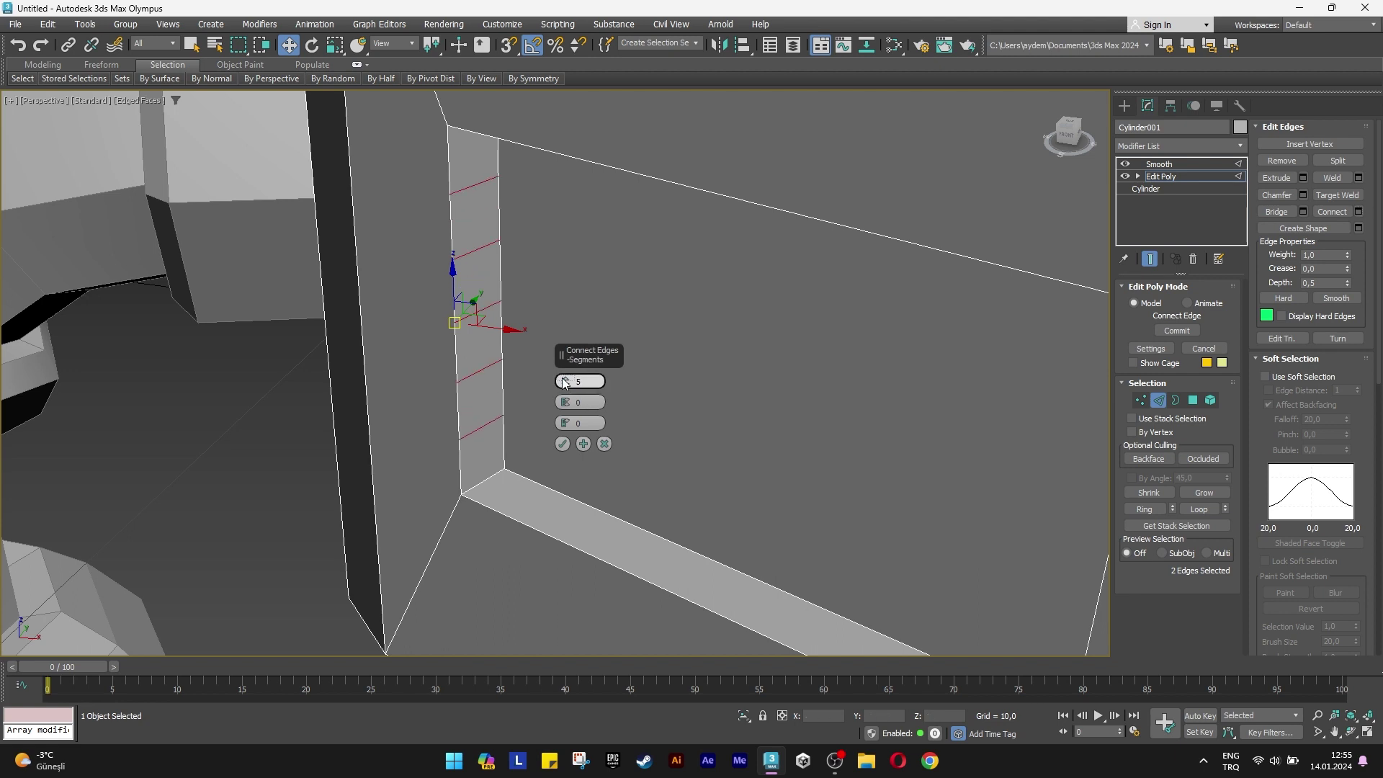
{"action": "left_click", "coordinate": [563, 445]}
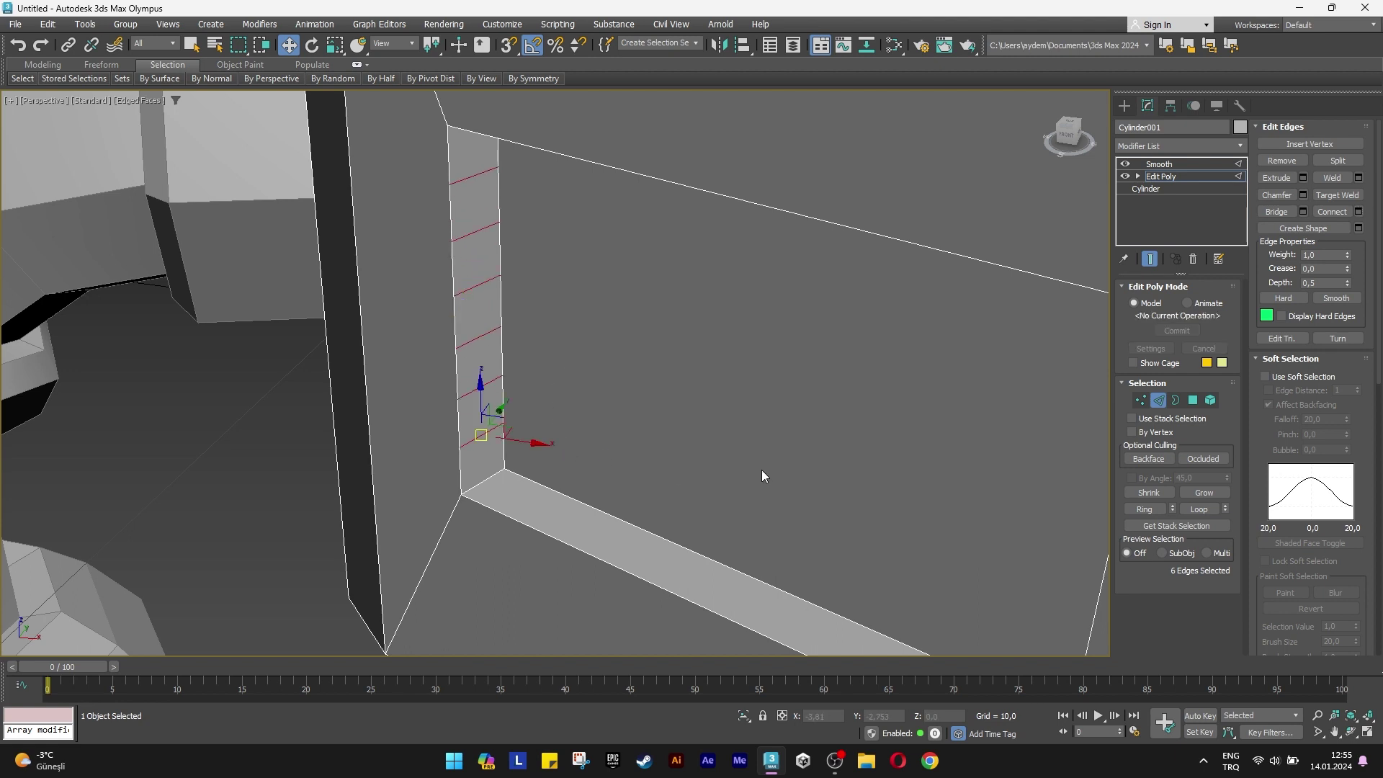
Back at polygon level, select the recessed wall face and its lower narrow strip.
{"action": "left_click", "coordinate": [1193, 401]}
{"action": "left_click", "coordinate": [585, 437]}
{"action": "left_click", "coordinate": [486, 416]}
Add two more alternate strips and extrude all three outward as vent slats.
{"action": "left_click", "coordinate": [466, 330], "text": "ctrl"}
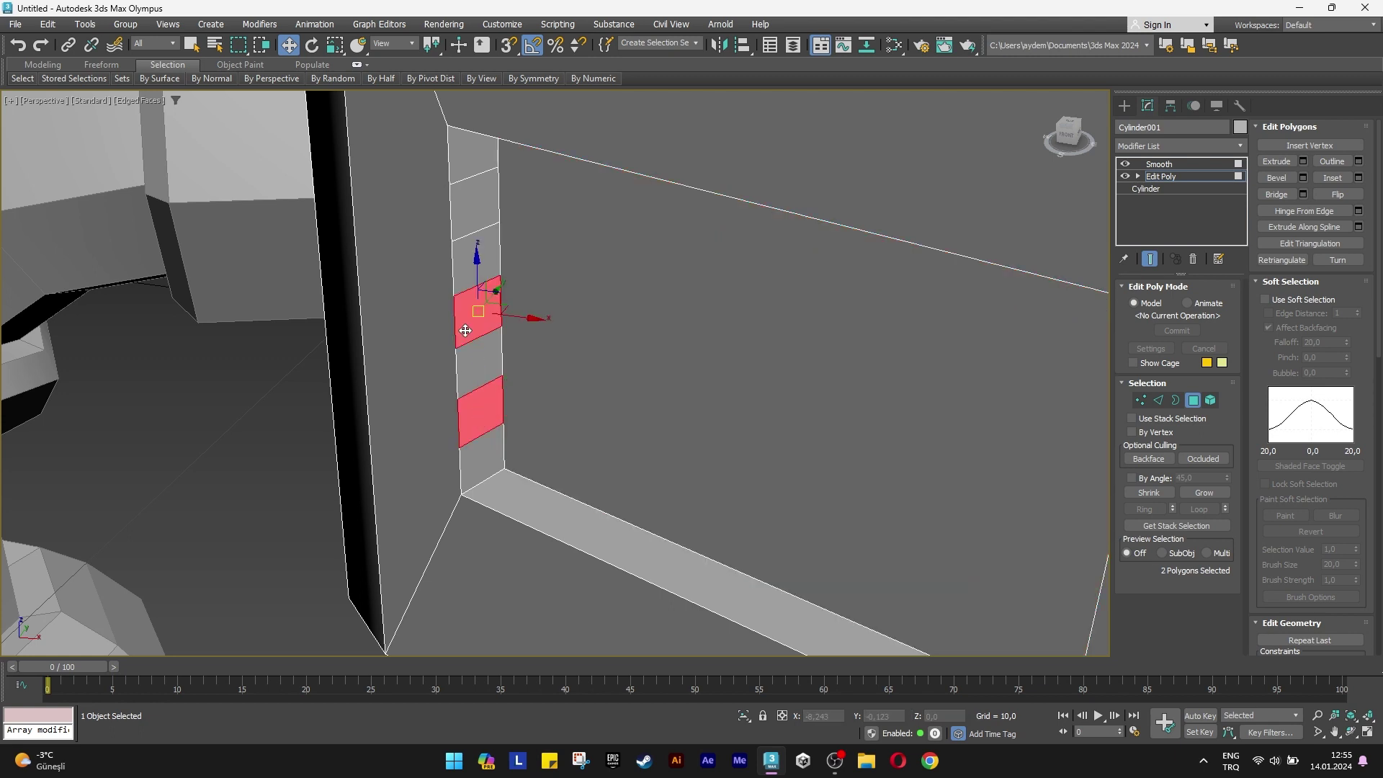
{"action": "left_click", "coordinate": [462, 213], "text": "ctrl"}
{"action": "mouse_move", "coordinate": [742, 422]}
{"action": "middle_mouse_down"}
{"action": "mouse_move", "coordinate": [636, 387]}
{"action": "mouse_move", "coordinate": [674, 393]}
{"action": "middle_mouse_up"}
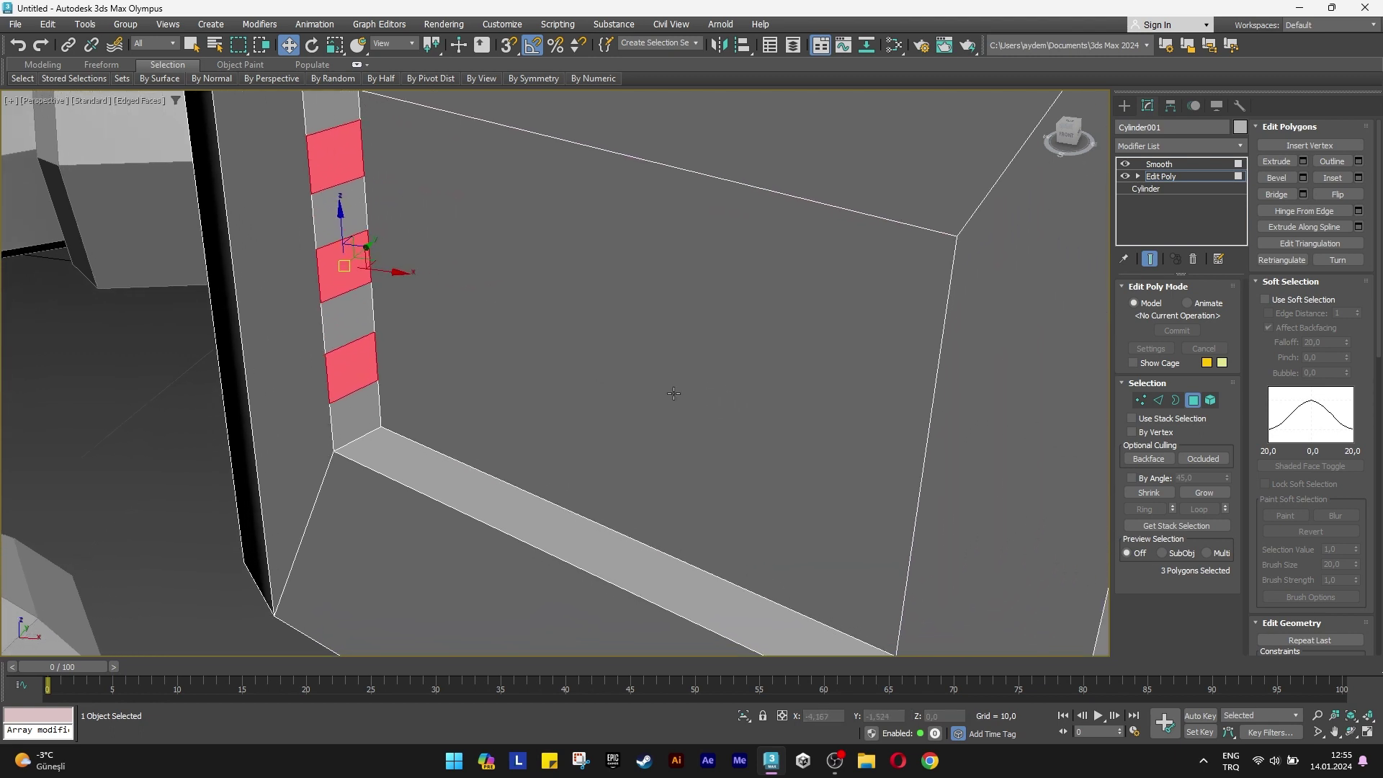
{"action": "left_click", "coordinate": [1302, 161]}
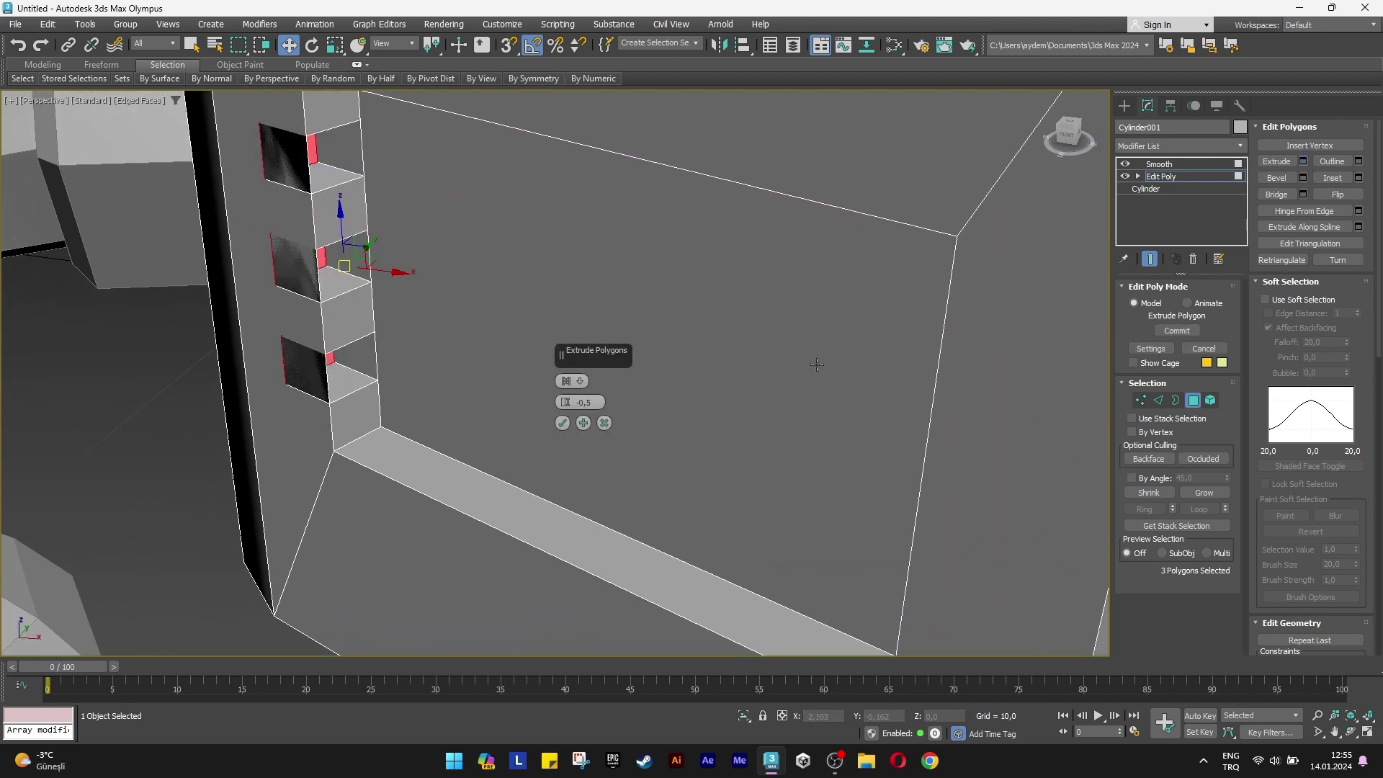
{"action": "mouse_move", "coordinate": [565, 401]}
{"action": "left_mouse_down"}
{"action": "mouse_move", "coordinate": [571, 365]}
{"action": "mouse_move", "coordinate": [575, 378]}
{"action": "left_mouse_up"}
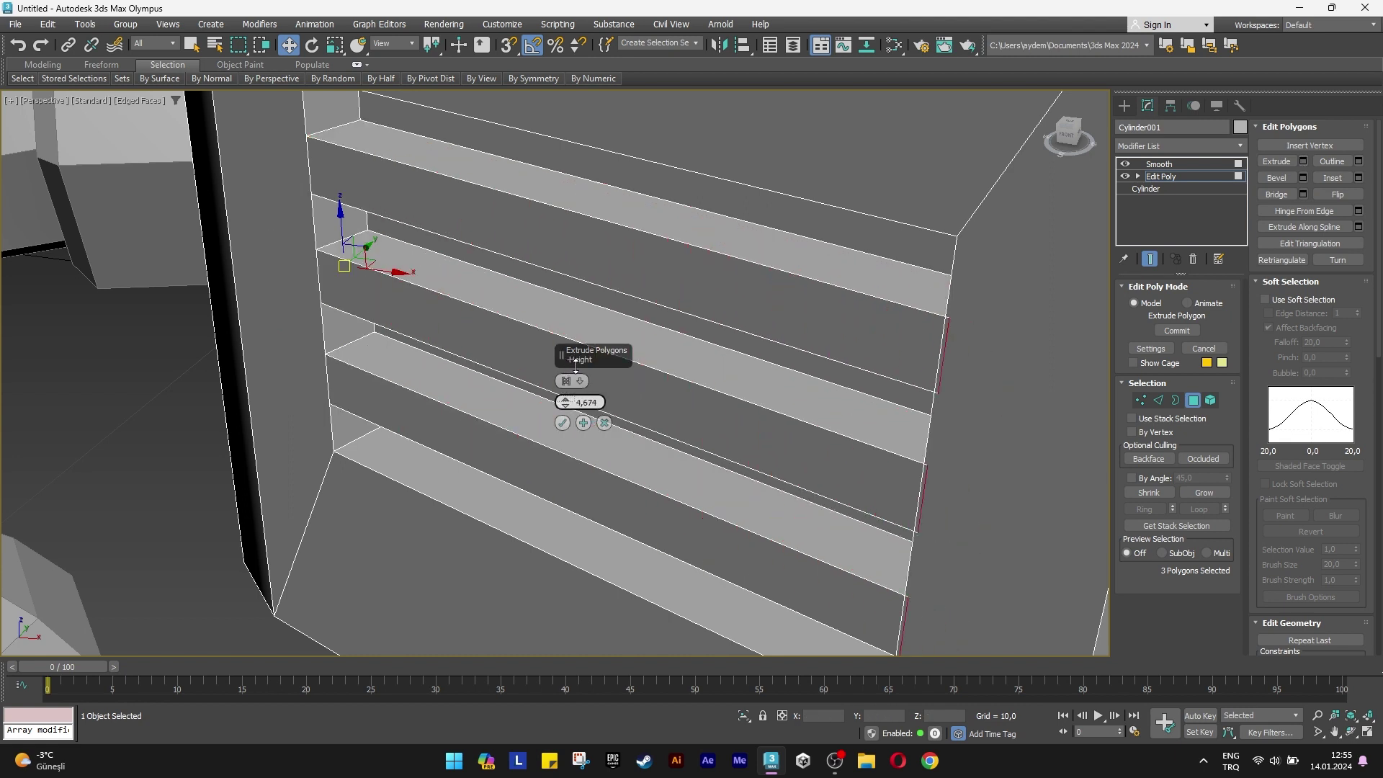
{"action": "left_click", "coordinate": [562, 422]}
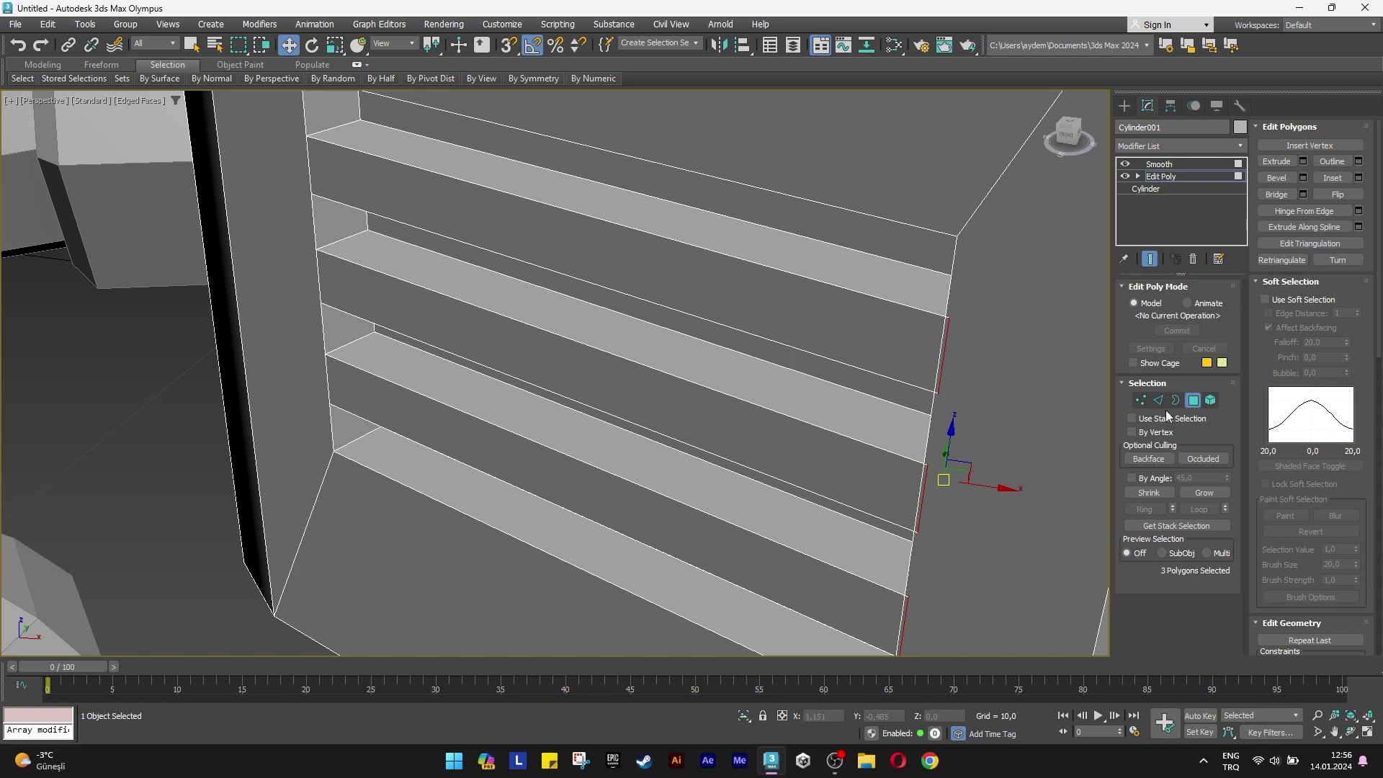
Orbit to a front view of the body and deselect the base.
{"action": "scroll", "coordinate": [377, 348], "scroll_direction": "down", "scroll_amount": 5}
{"action": "mouse_move", "coordinate": [377, 349]}
{"action": "middle_mouse_down", "text": "alt"}
{"action": "mouse_move", "coordinate": [392, 500]}
{"action": "mouse_move", "coordinate": [611, 364]}
{"action": "middle_mouse_up", "text": "alt"}
{"action": "left_click", "coordinate": [405, 534]}
{"action": "scroll", "coordinate": [440, 559], "scroll_direction": "up", "scroll_amount": 3}
{"action": "scroll", "coordinate": [430, 539], "scroll_direction": "down", "scroll_amount": 3}
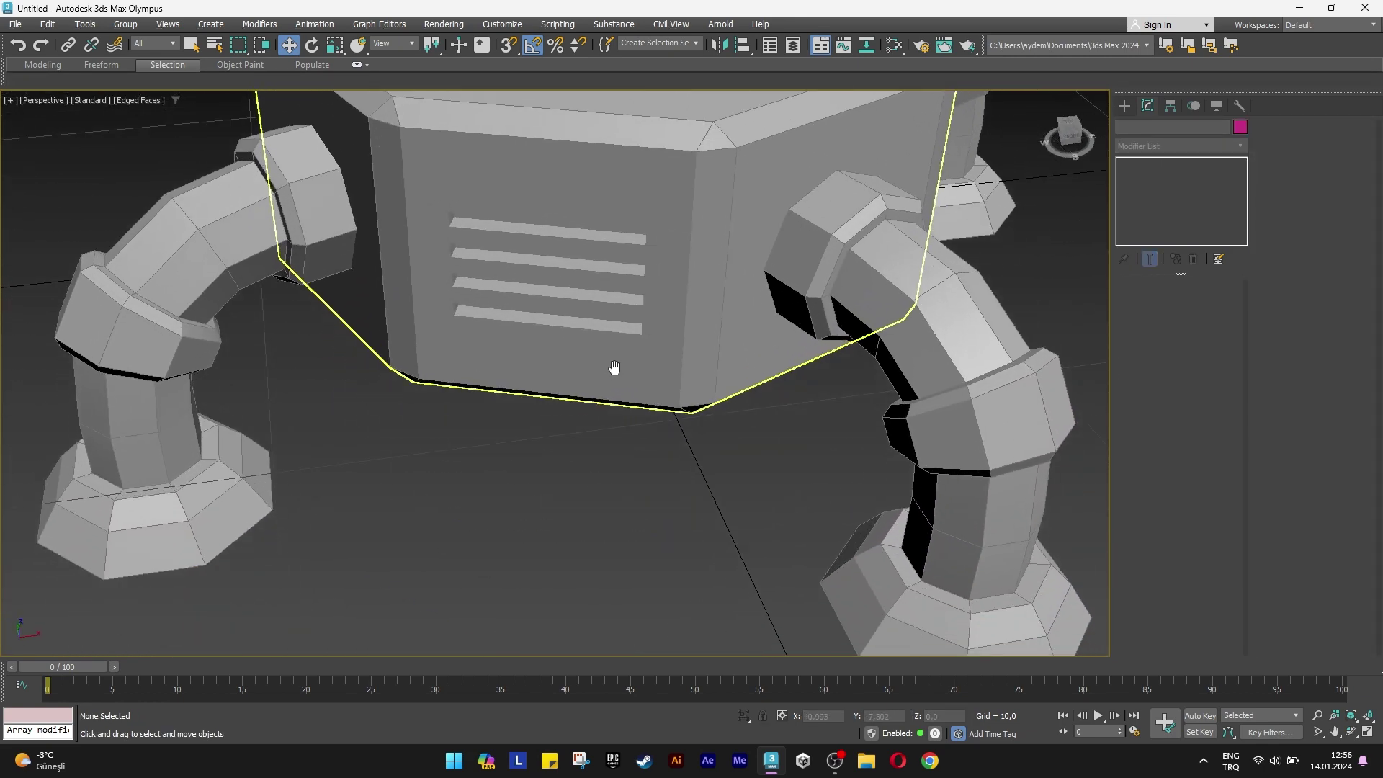
Draw a small standard-primitive cylinder in the viewport.
{"action": "scroll", "coordinate": [612, 365], "scroll_direction": "up", "scroll_amount": 3}
{"action": "left_click", "coordinate": [1124, 106]}
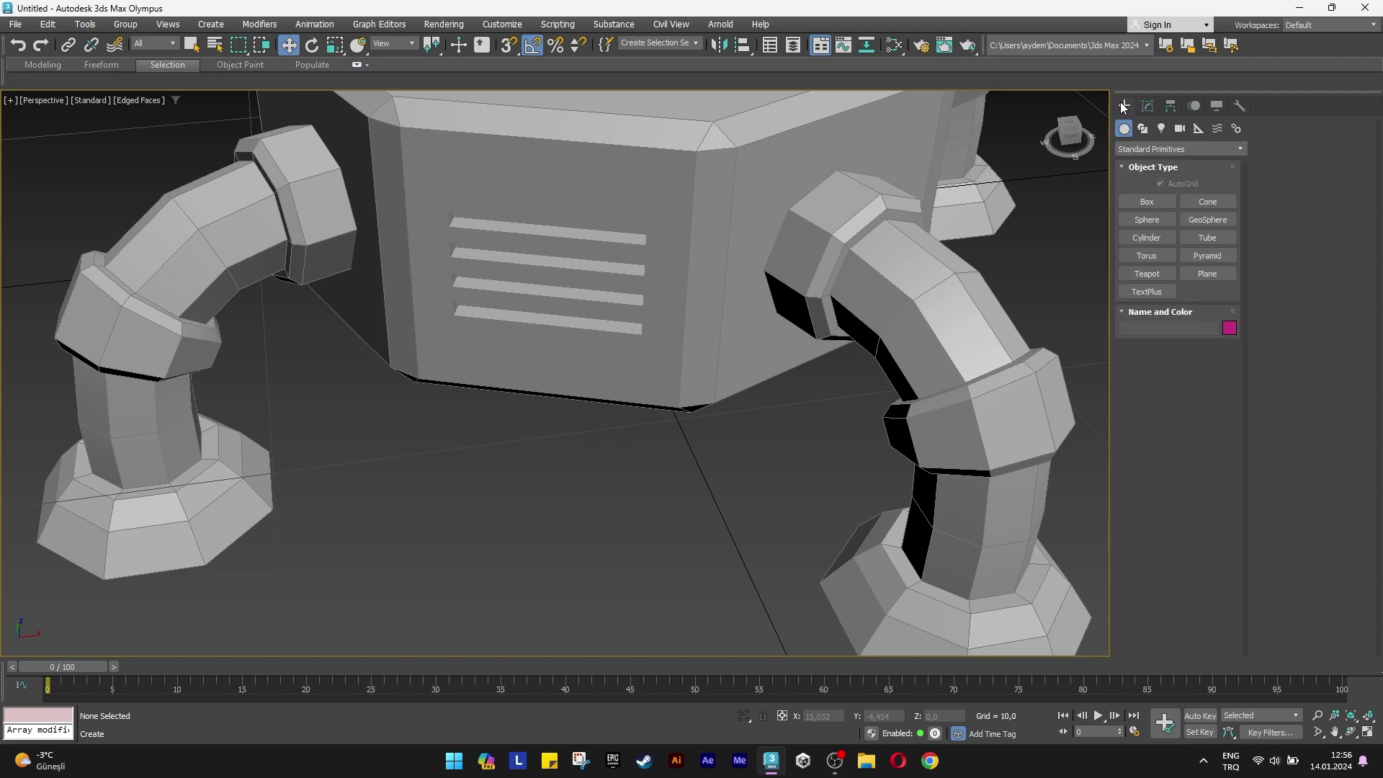
{"action": "left_click", "coordinate": [1140, 236]}
{"action": "left_click_drag", "start_coordinate": [564, 516], "coordinate": [569, 550]}
{"action": "scroll", "coordinate": [566, 519], "scroll_direction": "up", "scroll_amount": 5}
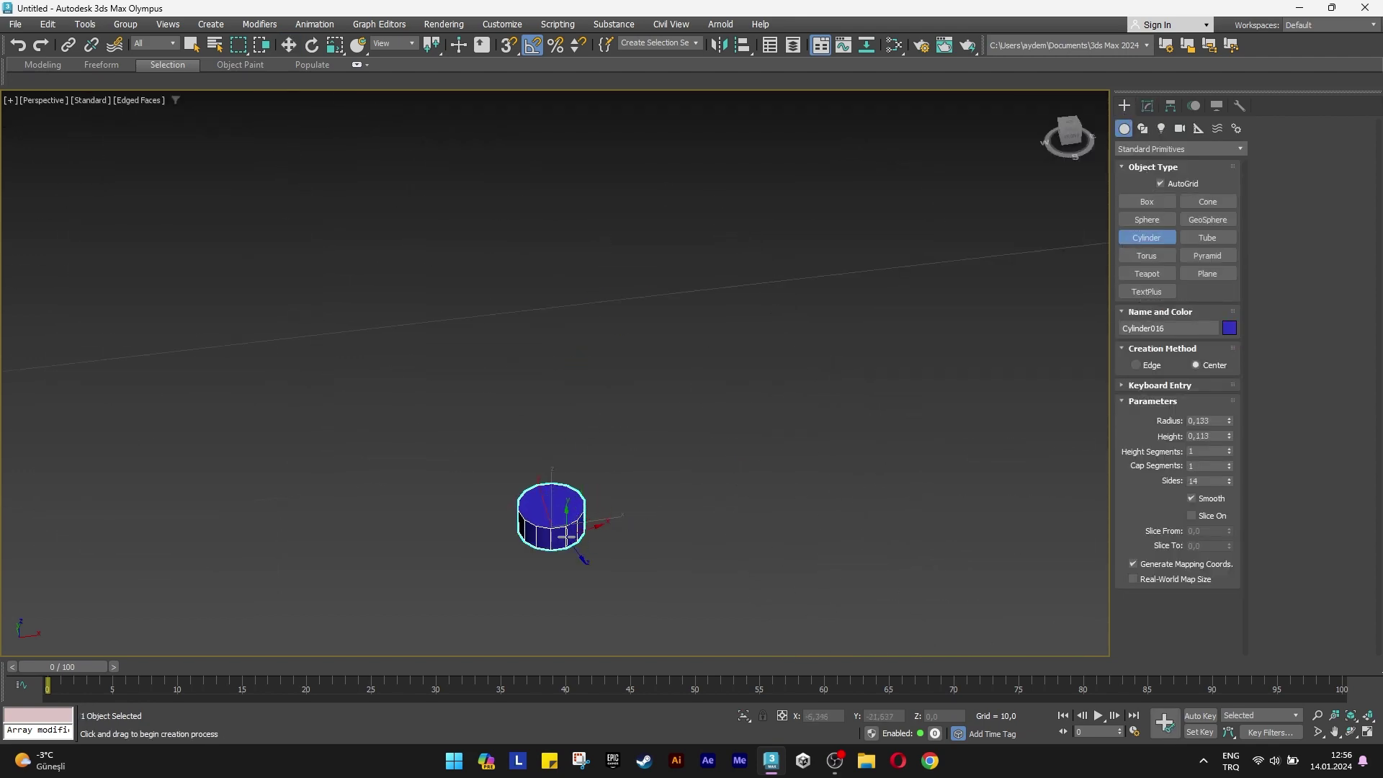
{"action": "scroll", "coordinate": [573, 499], "scroll_direction": "up", "scroll_amount": 4}
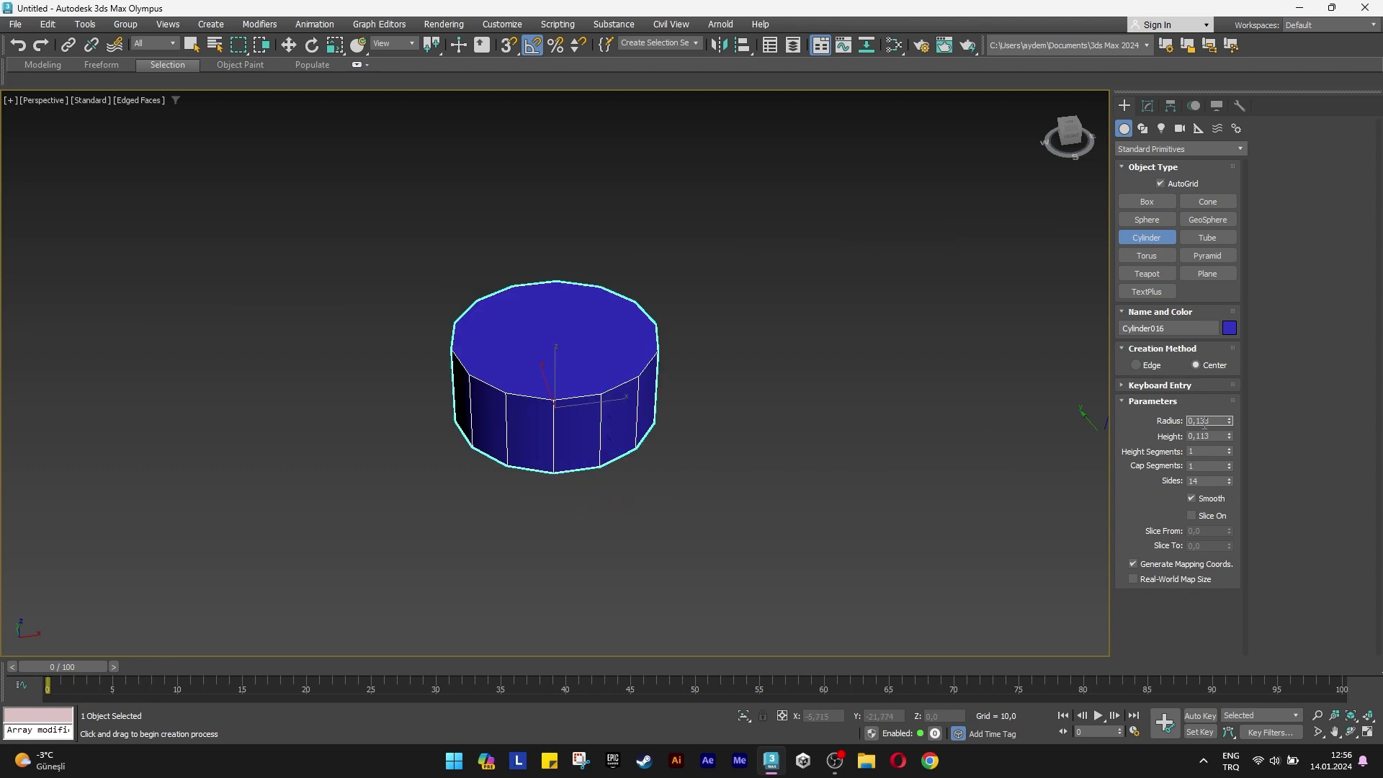
Set the cylinder to radius 0,4, height 0,25 and 8 sides.
{"action": "type", "text": "0,4"}
{"action": "key", "text": "Tab"}
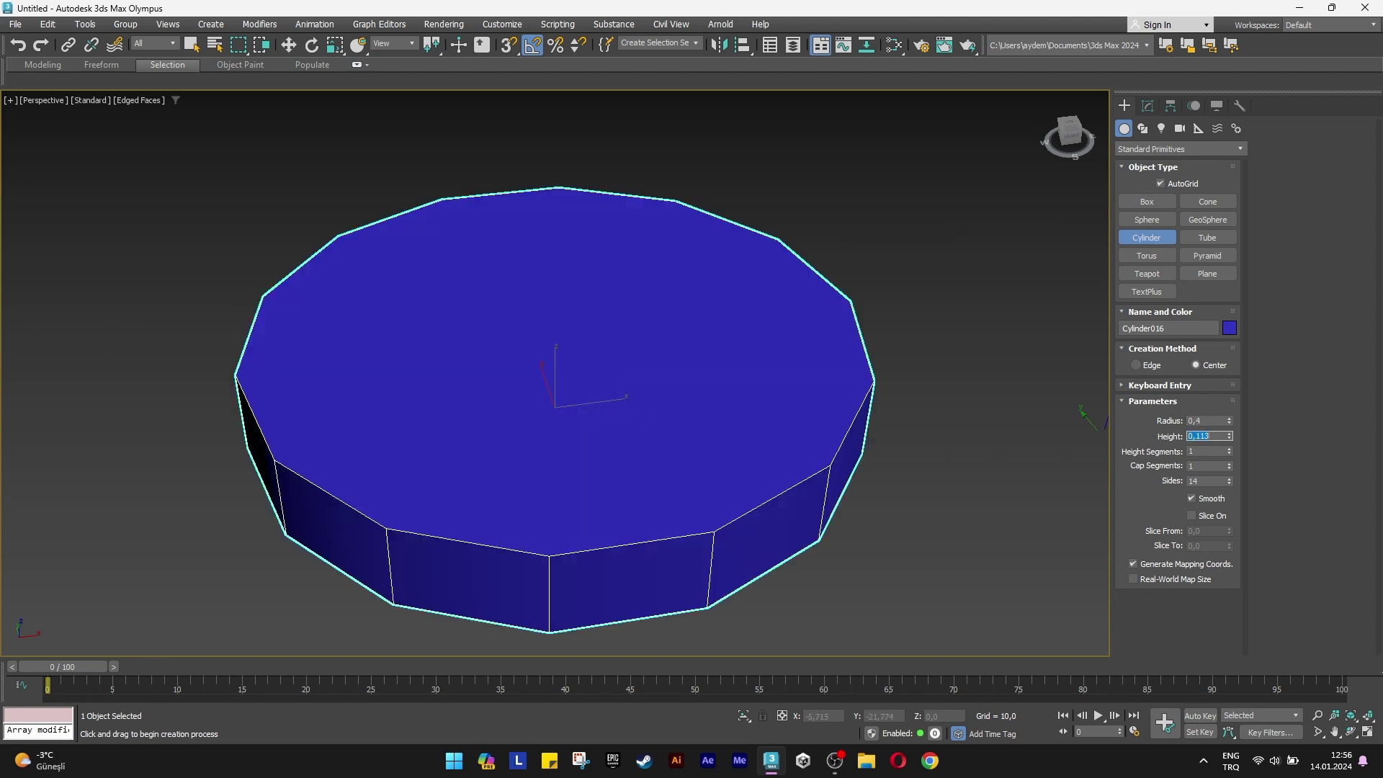
{"action": "type", "text": "0,25"}
{"action": "key", "text": "Return"}
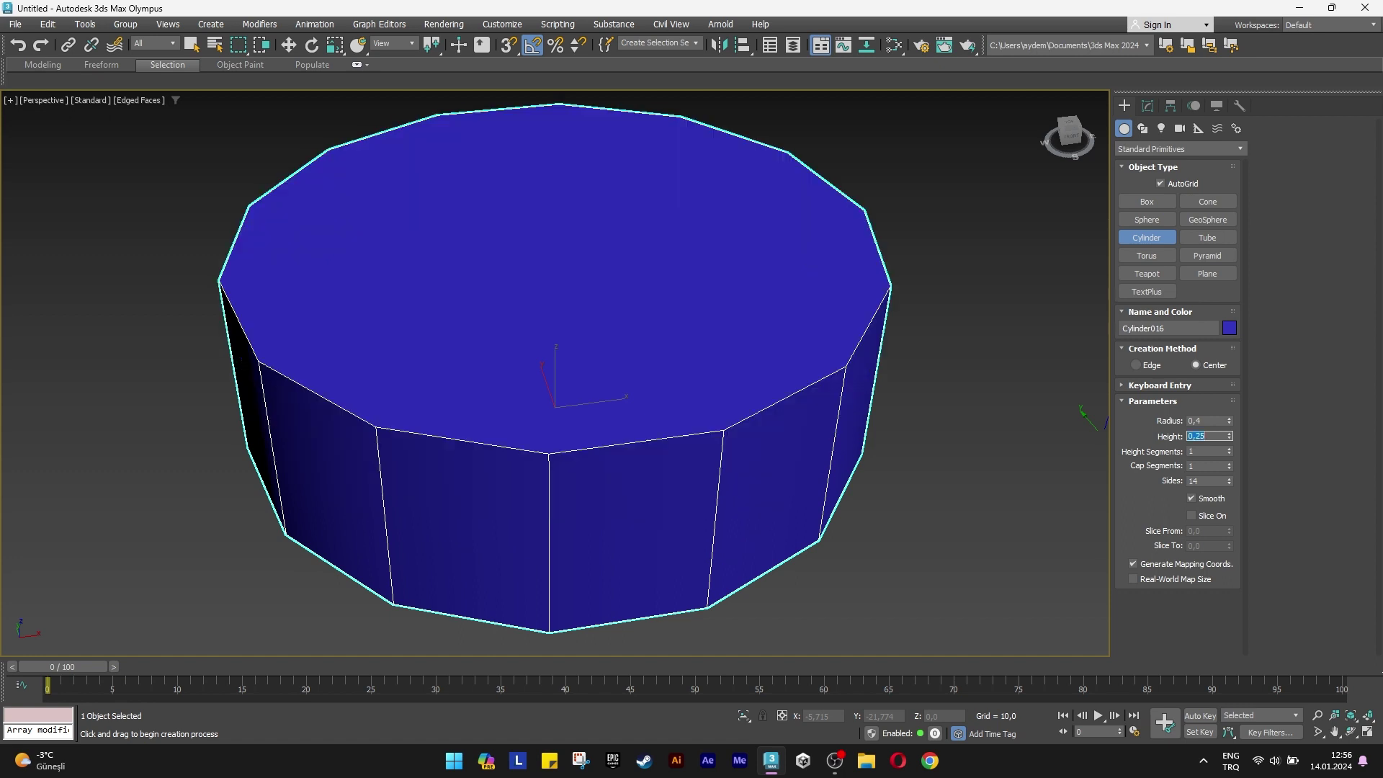
{"action": "scroll", "coordinate": [586, 351], "scroll_direction": "down", "scroll_amount": 2}
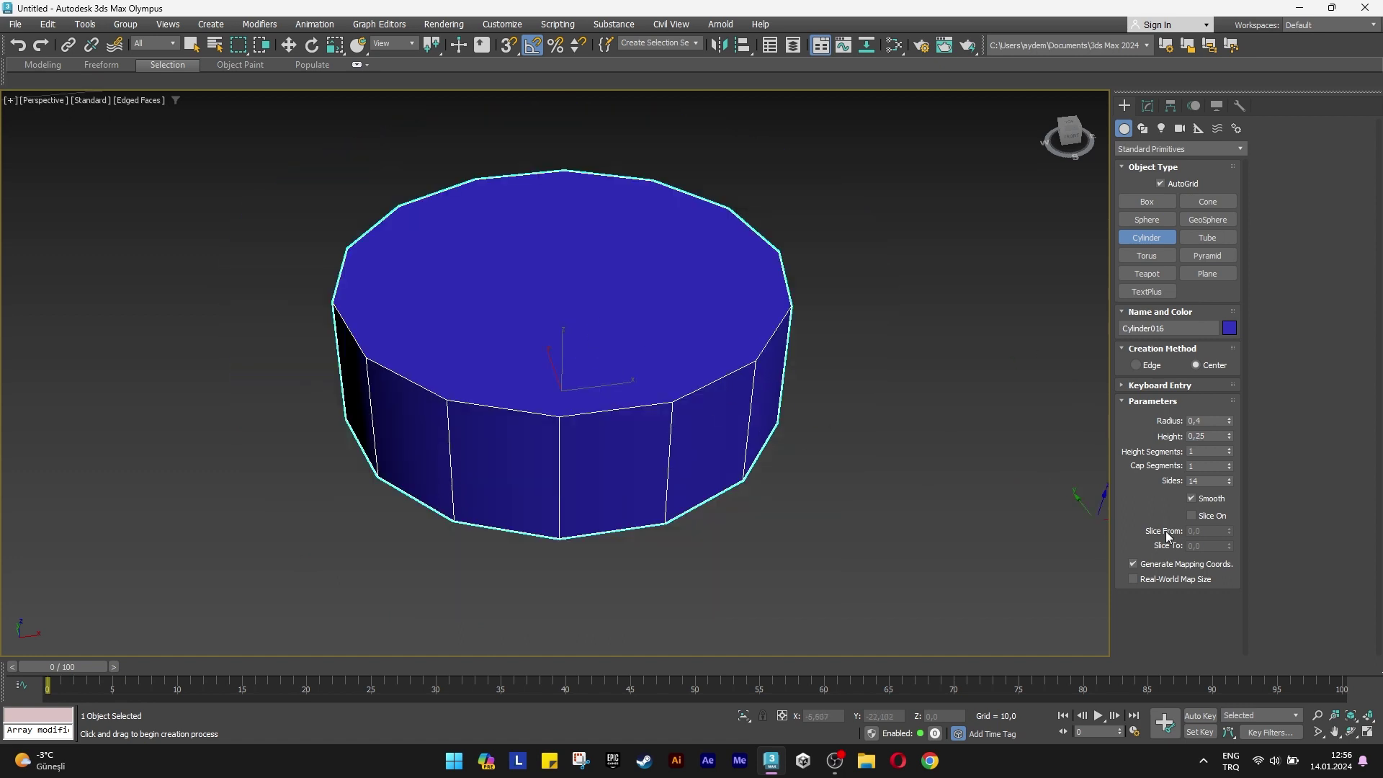
{"action": "type", "text": "8"}
{"action": "key", "text": "Return"}
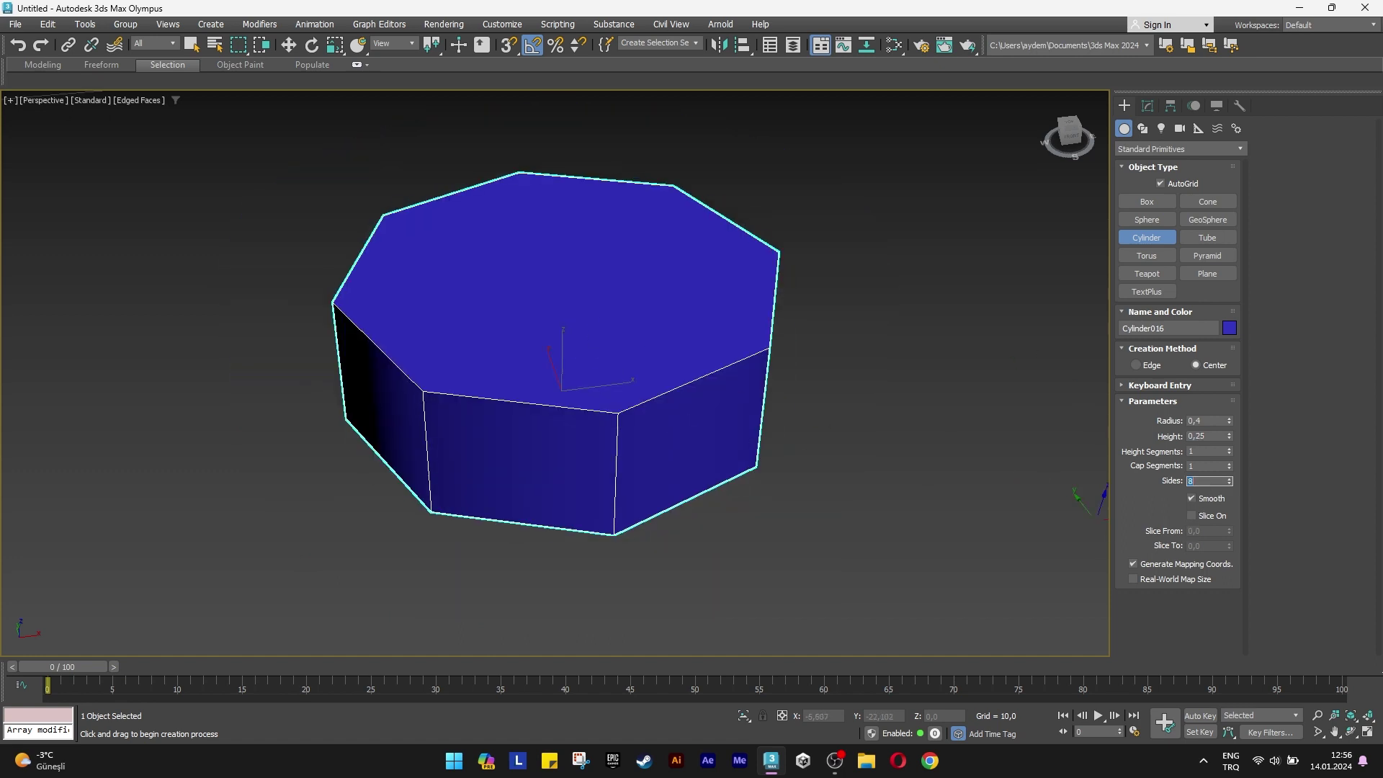
{"action": "middle_click_drag", "start_coordinate": [776, 389], "coordinate": [766, 427]}
Add an Edit Poly modifier to Cylinder016.
{"action": "key", "text": "w"}
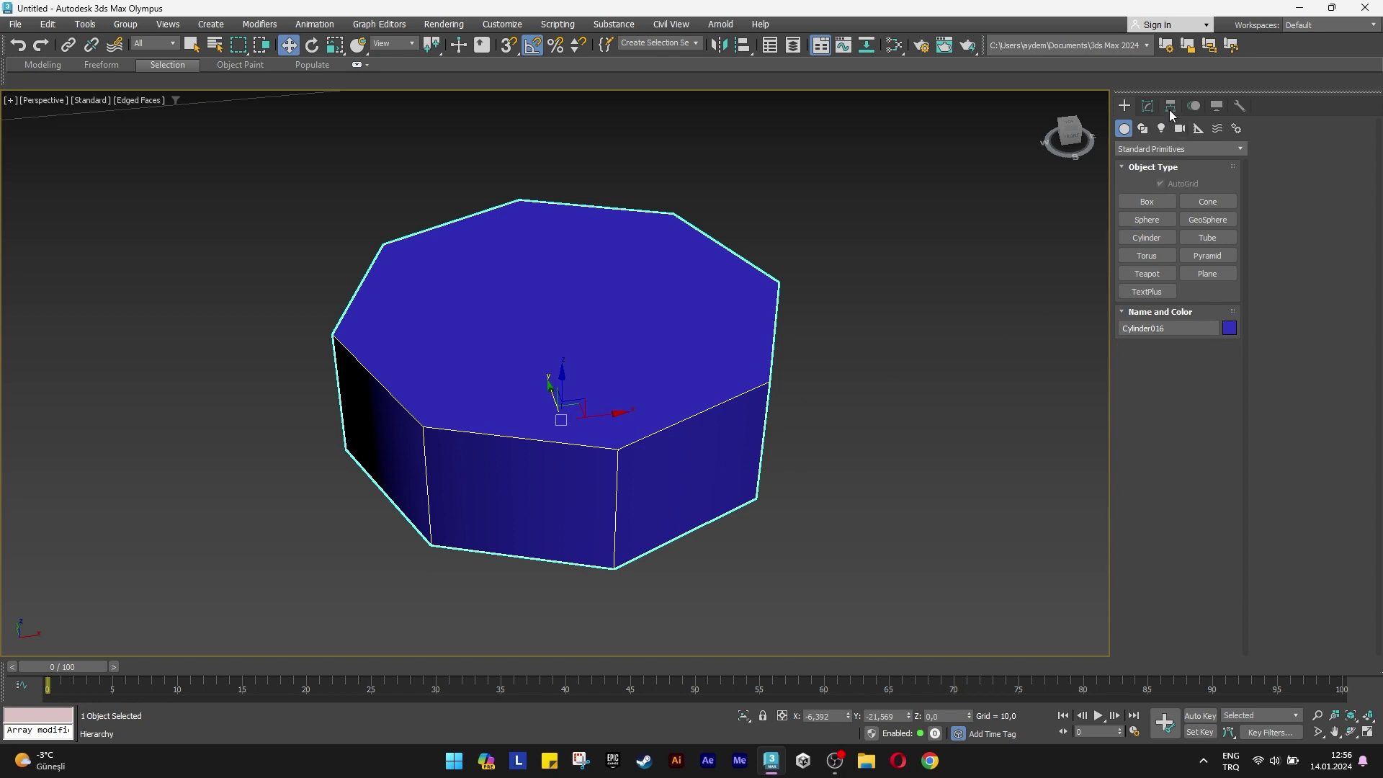
{"action": "left_click", "coordinate": [1155, 106]}
{"action": "left_click", "coordinate": [1154, 145]}
{"action": "type", "text": "e"}
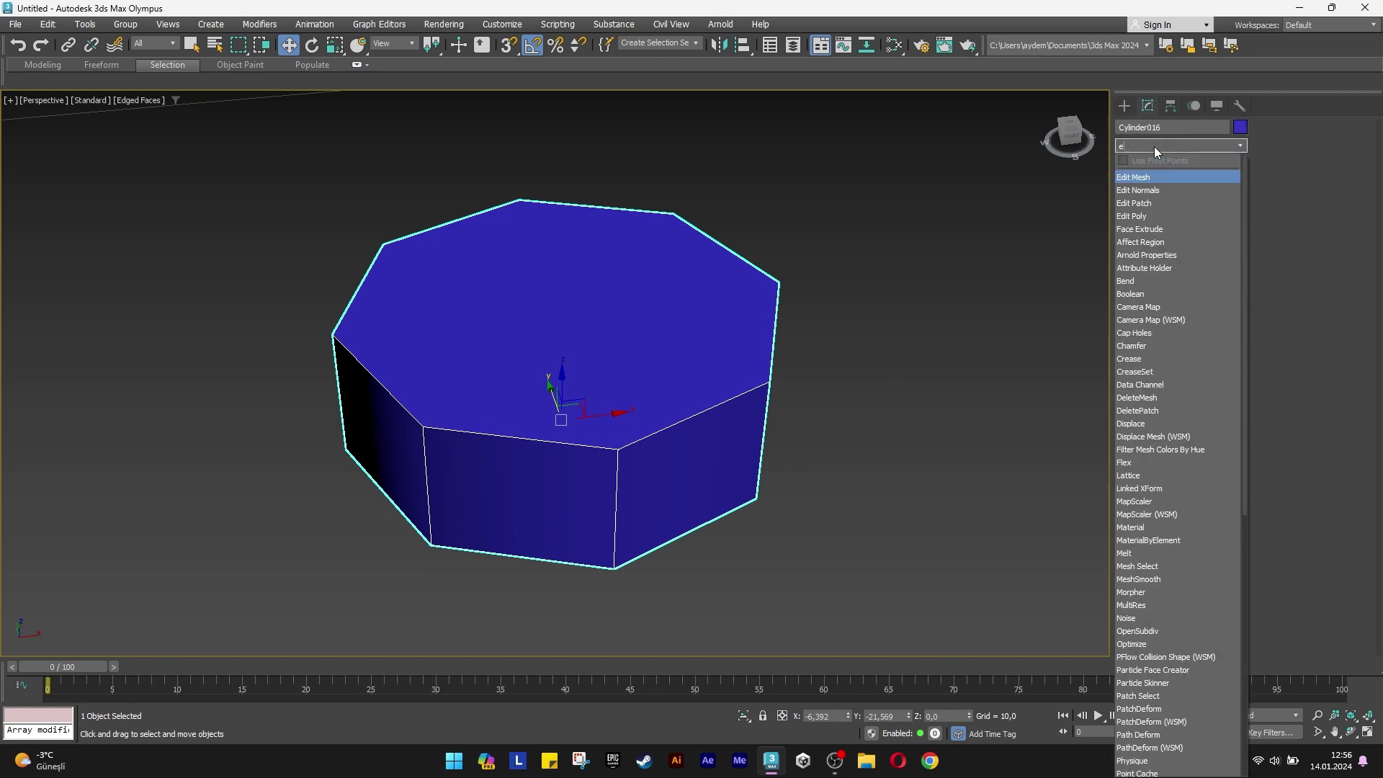
{"action": "left_click", "coordinate": [1147, 216]}
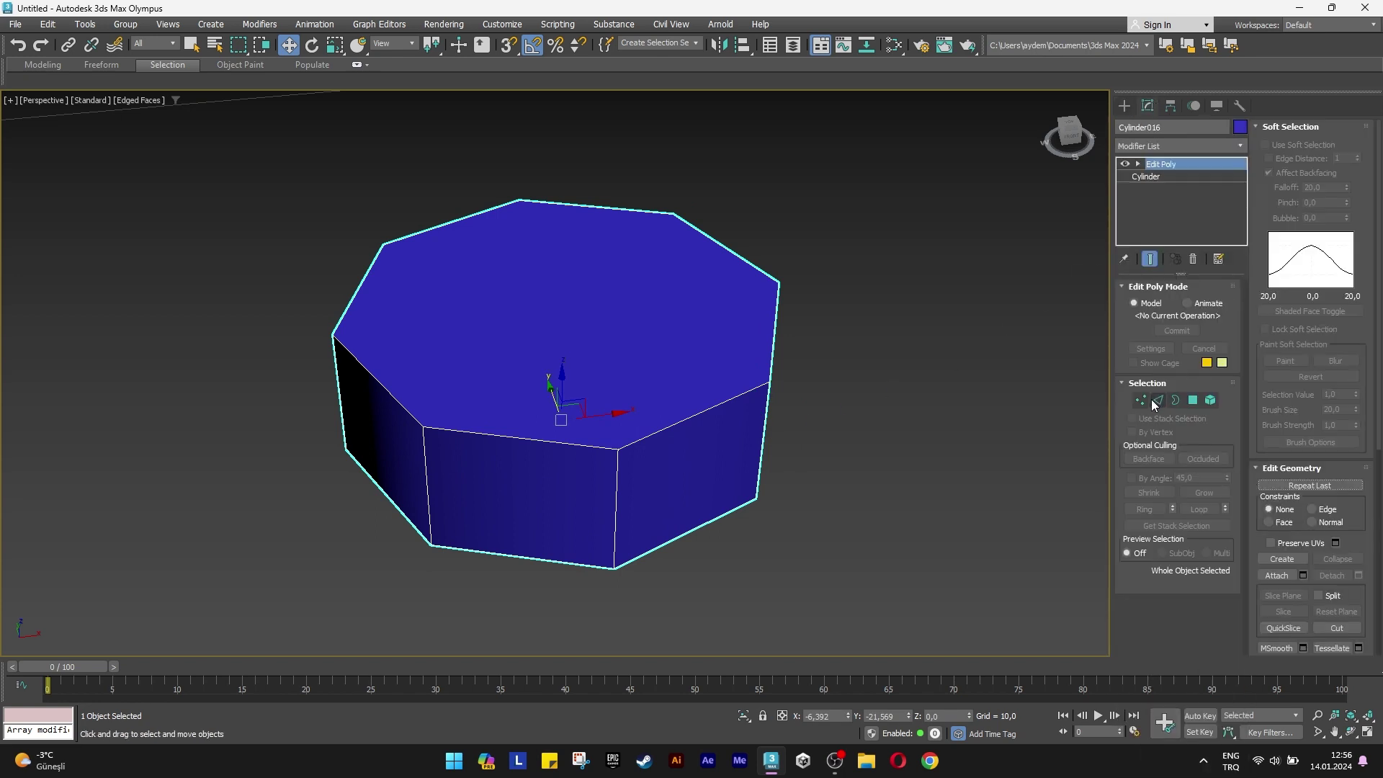
Chamfer the cylinder's top edges by 0,06 with 0 segments for flat bevels.
{"action": "left_click", "coordinate": [1156, 400]}
{"action": "middle_click_drag", "start_coordinate": [517, 330], "coordinate": [457, 305], "text": "alt"}
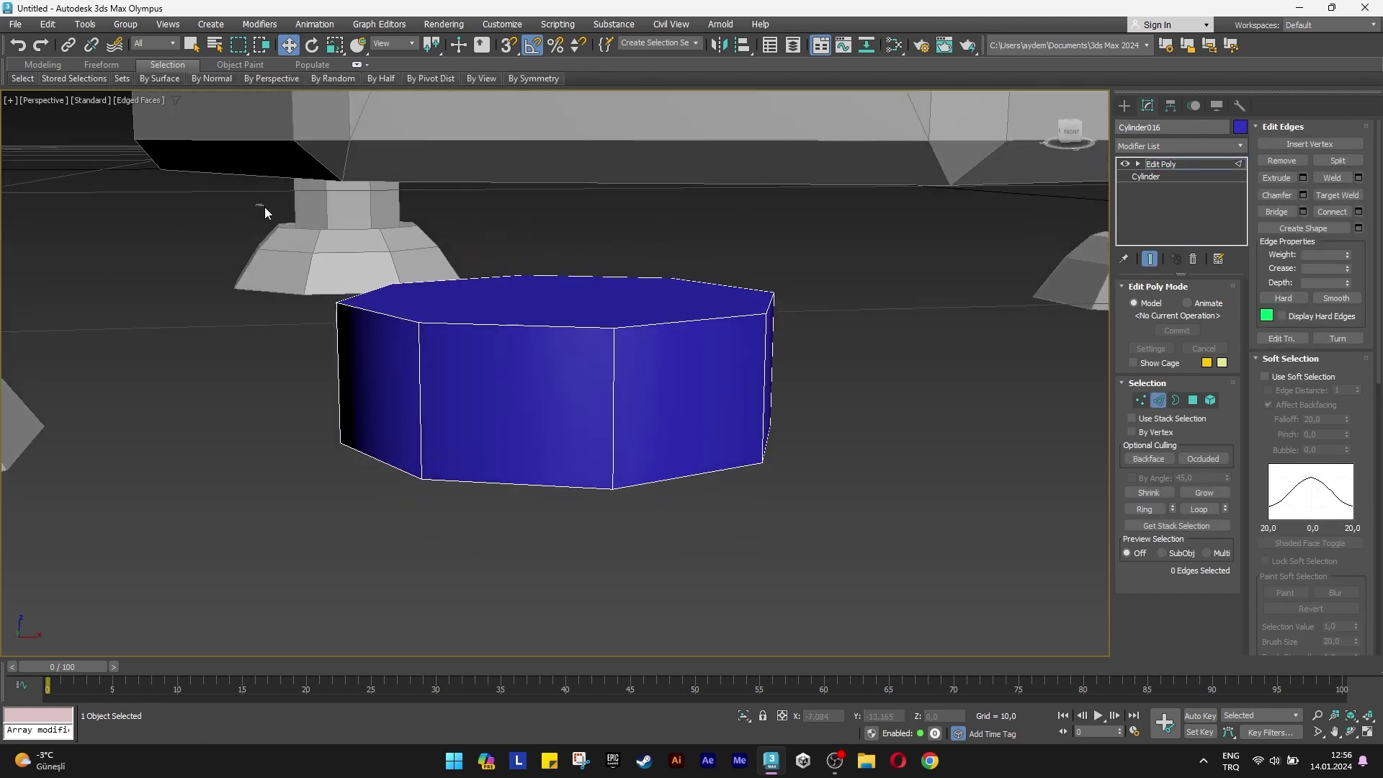
{"action": "left_click_drag", "start_coordinate": [834, 332], "coordinate": [835, 331]}
{"action": "left_click_drag", "start_coordinate": [864, 412], "coordinate": [184, 407], "text": "alt"}
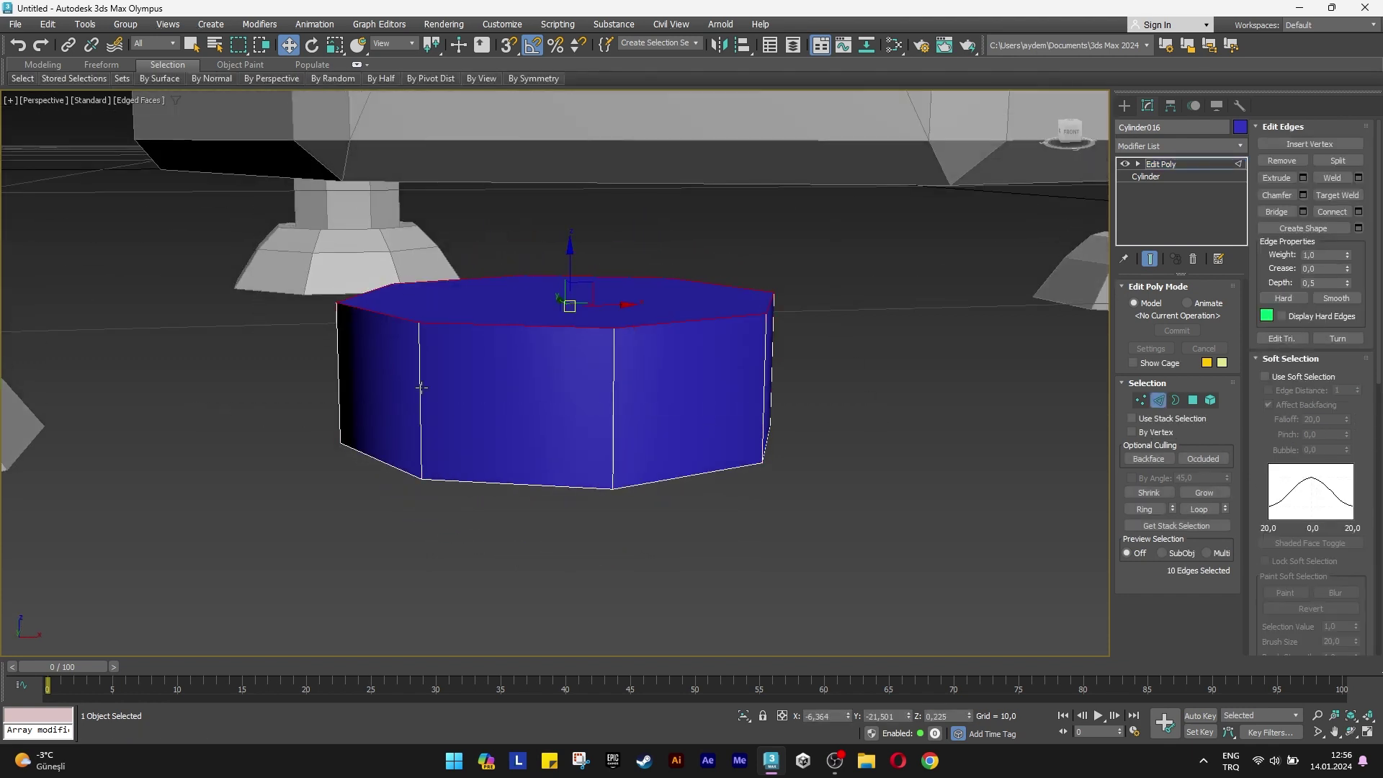
{"action": "mouse_move", "coordinate": [184, 408]}
{"action": "middle_mouse_down", "text": "alt"}
{"action": "mouse_move", "coordinate": [462, 429]}
{"action": "mouse_move", "coordinate": [805, 417]}
{"action": "middle_mouse_up", "text": "alt"}
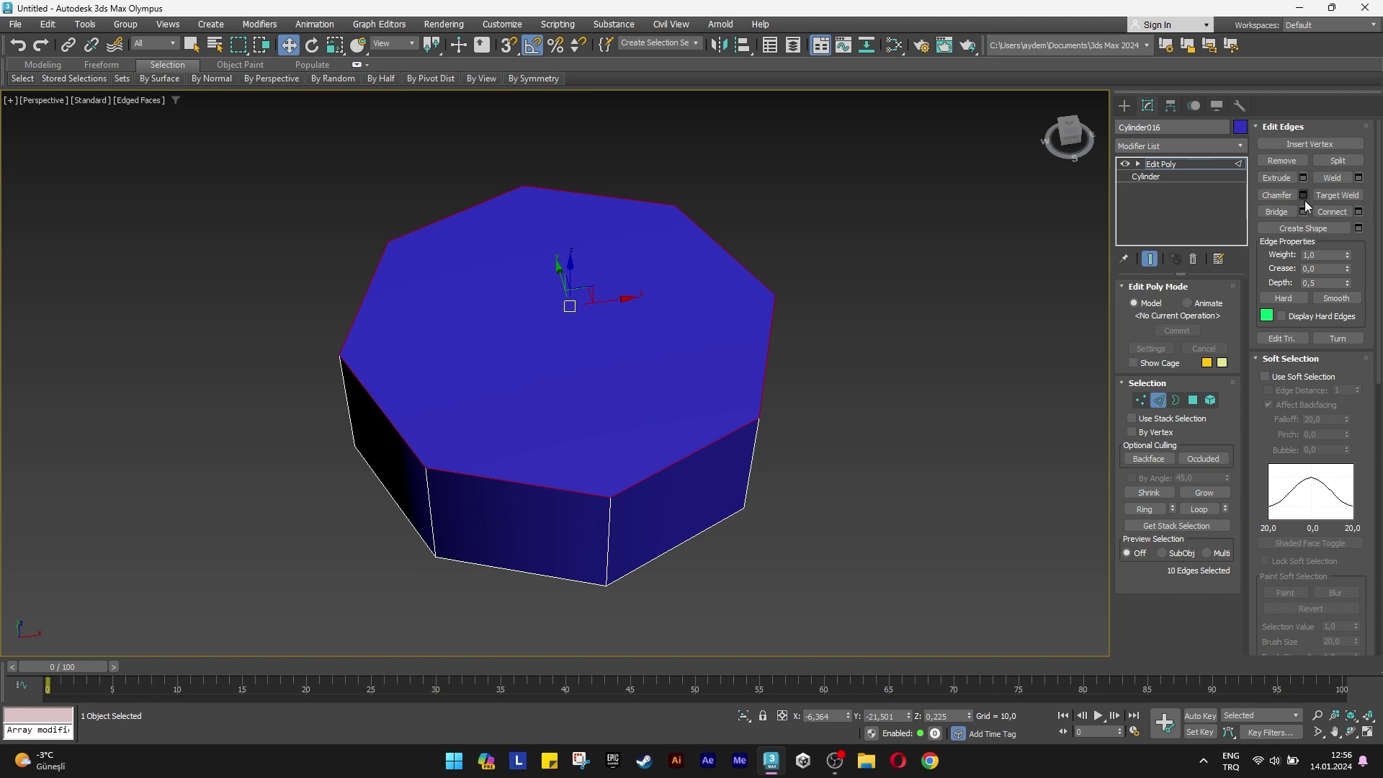
{"action": "left_click", "coordinate": [1304, 195]}
{"action": "left_click_drag", "start_coordinate": [566, 402], "coordinate": [566, 402]}
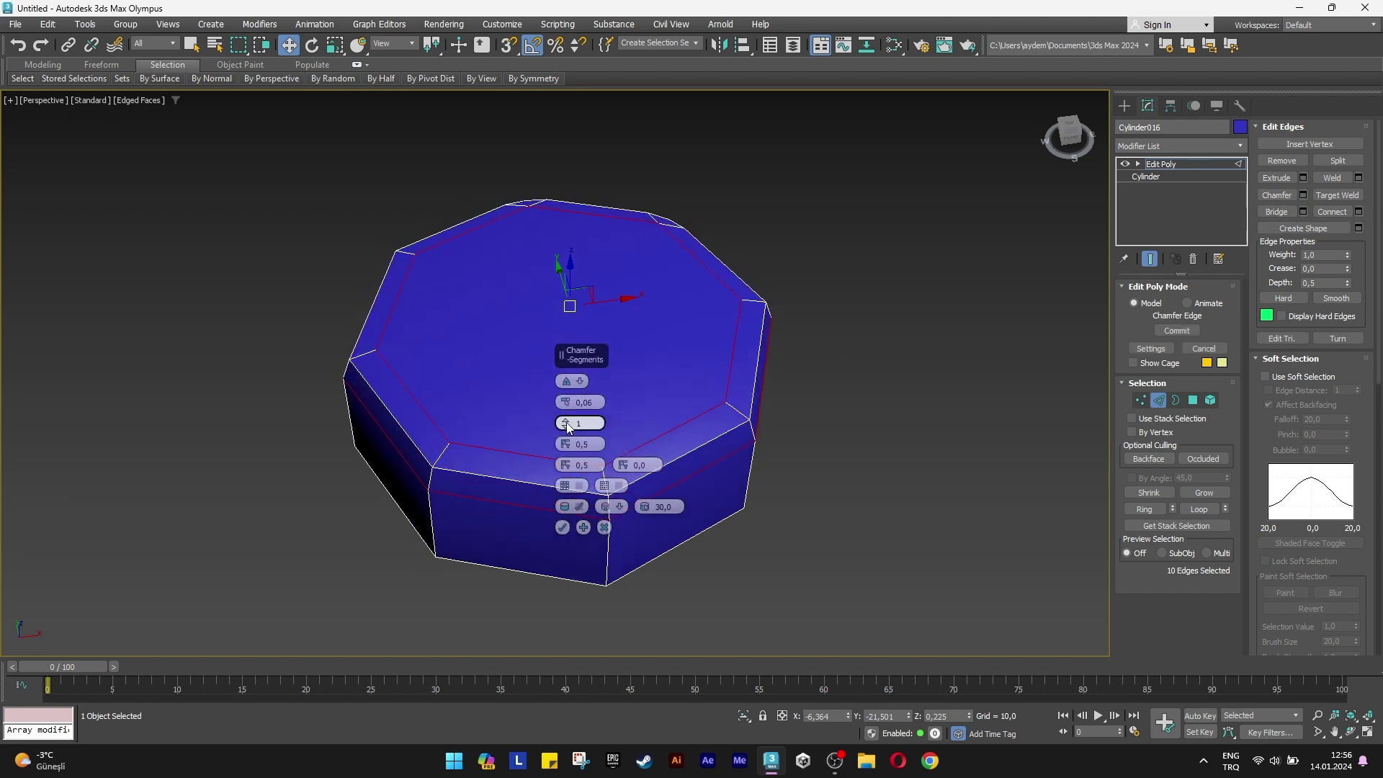
{"action": "left_click", "coordinate": [567, 428]}
{"action": "type", "text": "0"}
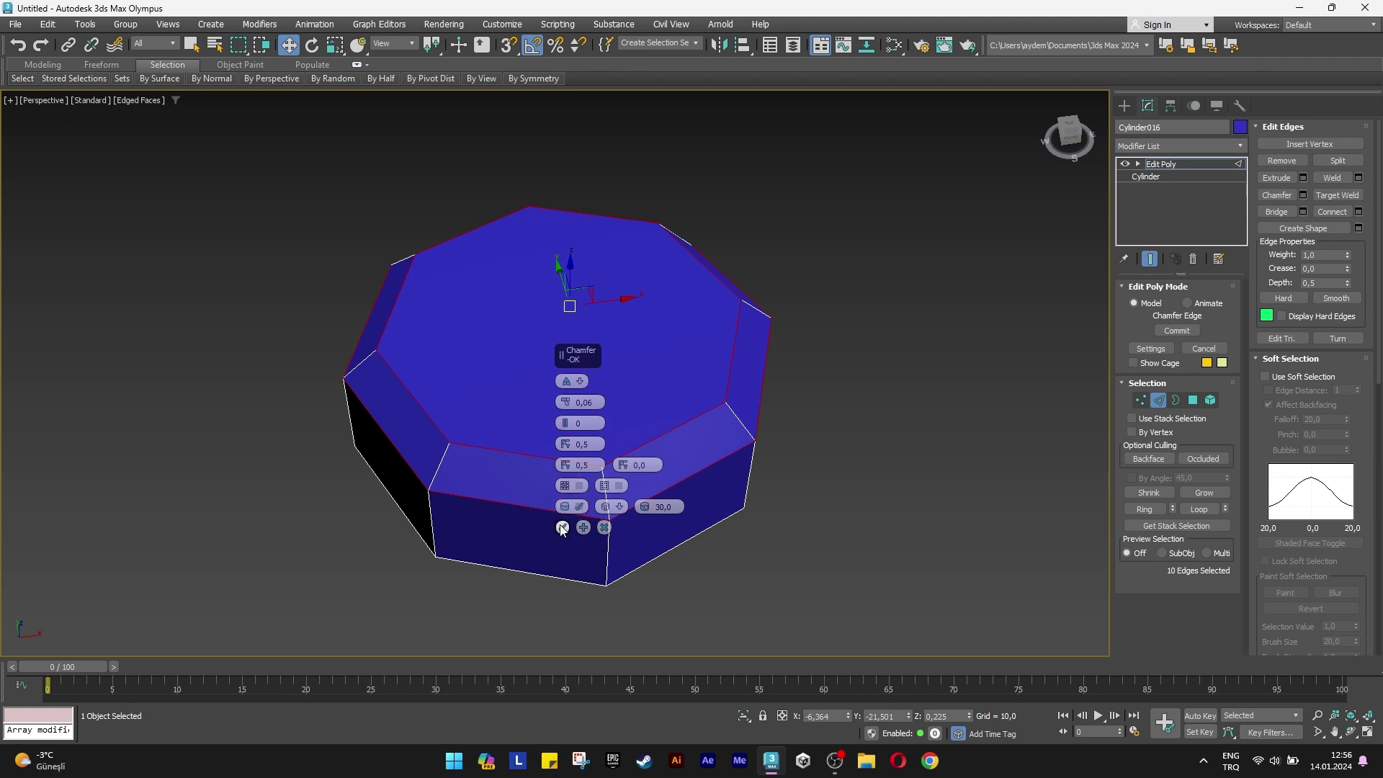
{"action": "left_click", "coordinate": [562, 528]}
Scale the bottom ring of vertices inward to taper the cylinder's base.
{"action": "middle_click_drag", "start_coordinate": [565, 503], "coordinate": [563, 461], "text": "alt"}
{"action": "key", "text": "1"}
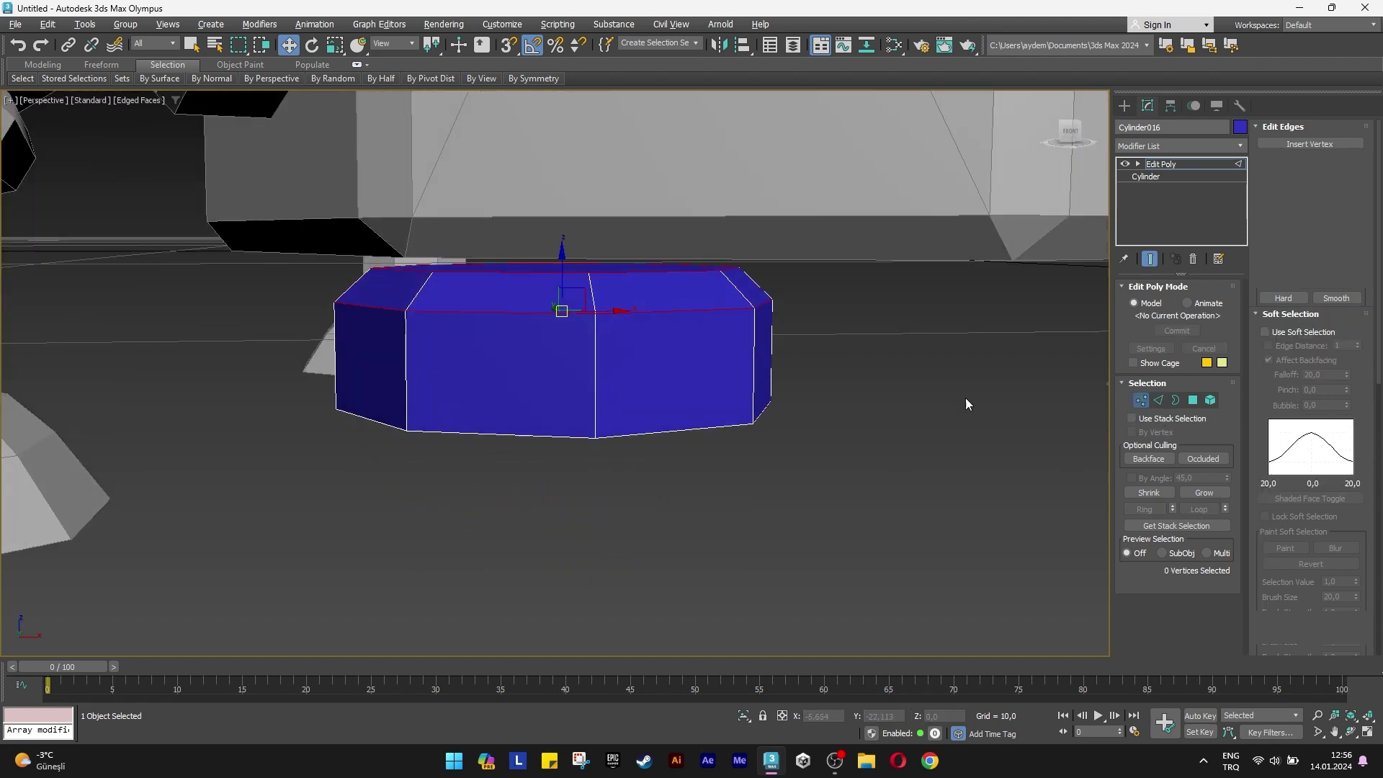
{"action": "middle_click_drag", "start_coordinate": [965, 397], "coordinate": [815, 392], "text": "alt"}
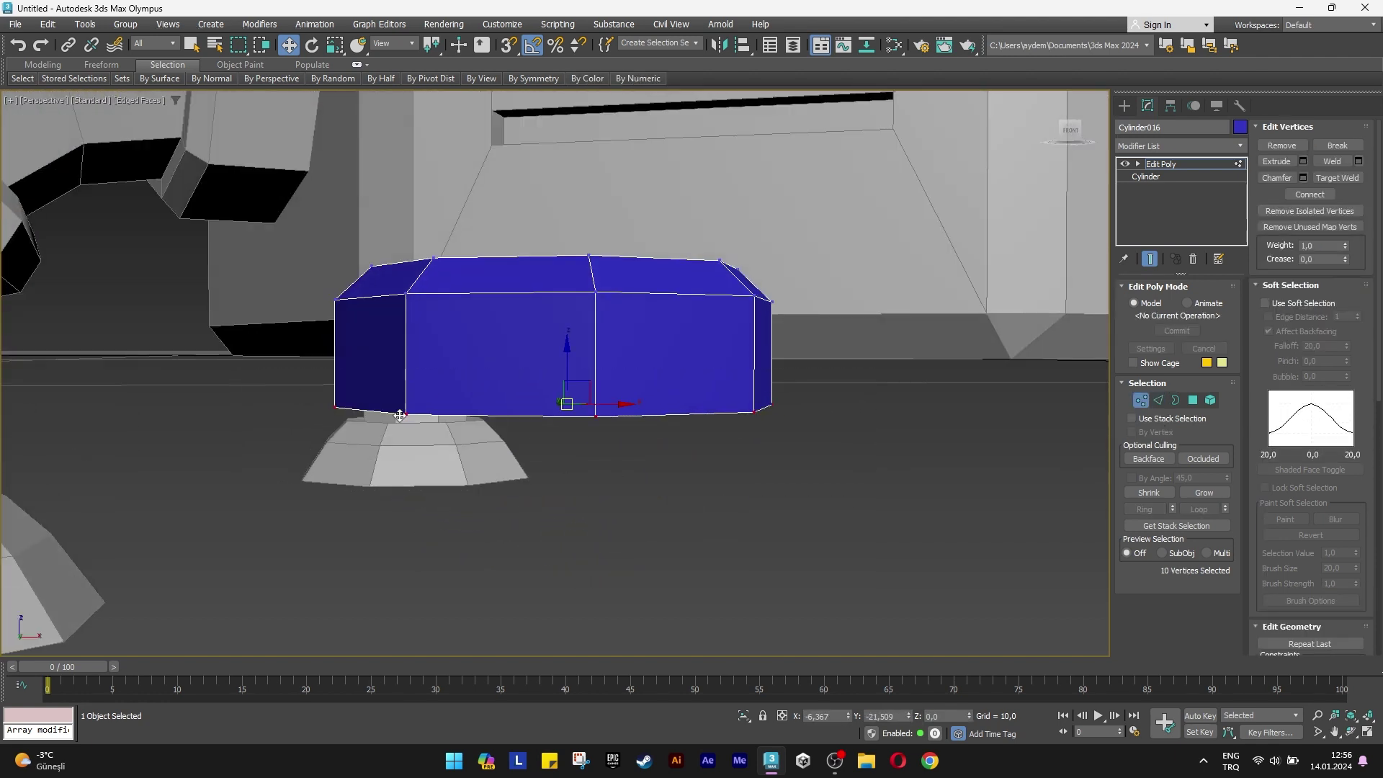
{"action": "key", "text": "r"}
{"action": "left_click_drag", "start_coordinate": [567, 392], "coordinate": [610, 383]}
{"action": "key", "text": "w"}
{"action": "left_click", "coordinate": [1140, 401]}
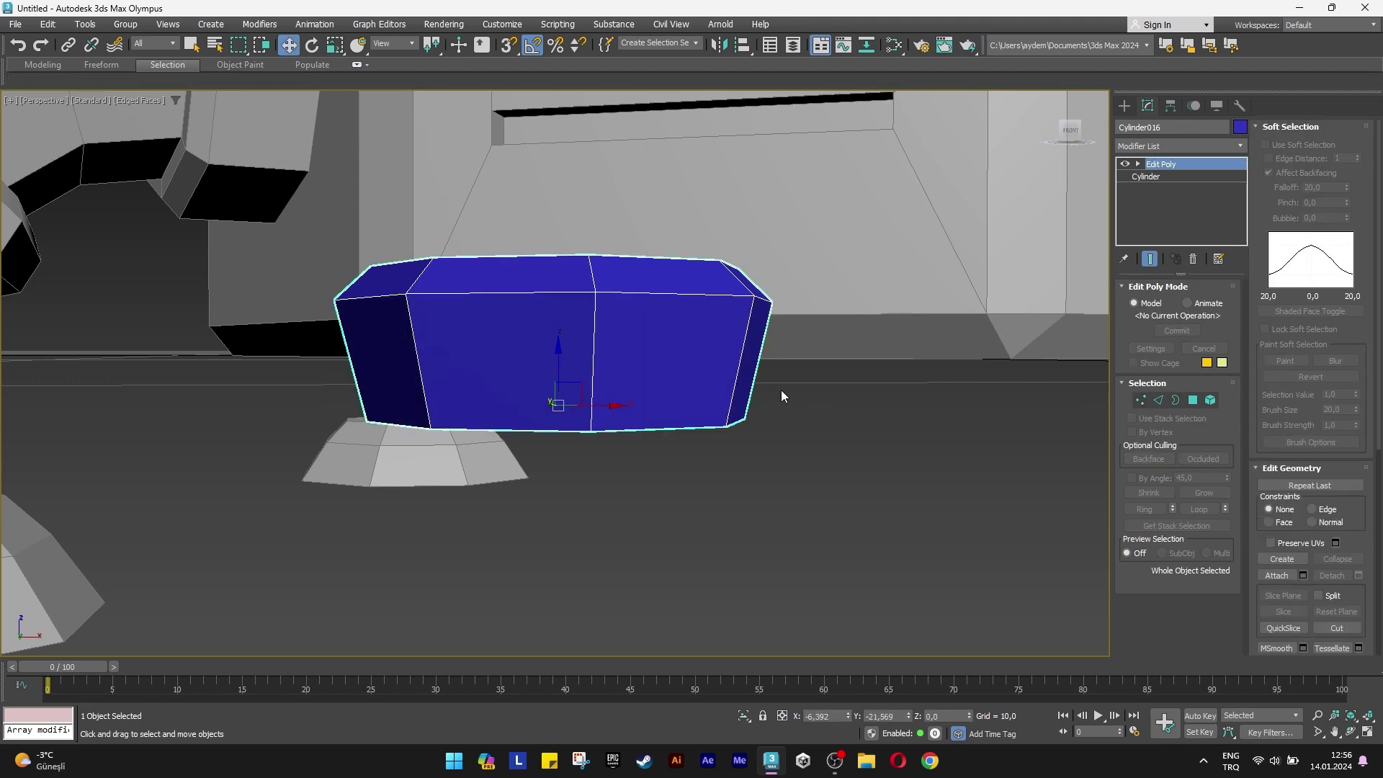
{"action": "scroll", "coordinate": [781, 391], "scroll_direction": "down", "scroll_amount": 5}
{"action": "middle_click_drag", "start_coordinate": [781, 390], "coordinate": [684, 407], "text": "alt"}
{"action": "scroll", "coordinate": [682, 406], "scroll_direction": "up", "scroll_amount": 5}
Align Cylinder016 centred on the turret body.
{"action": "scroll", "coordinate": [682, 406], "scroll_direction": "down", "scroll_amount": 5}
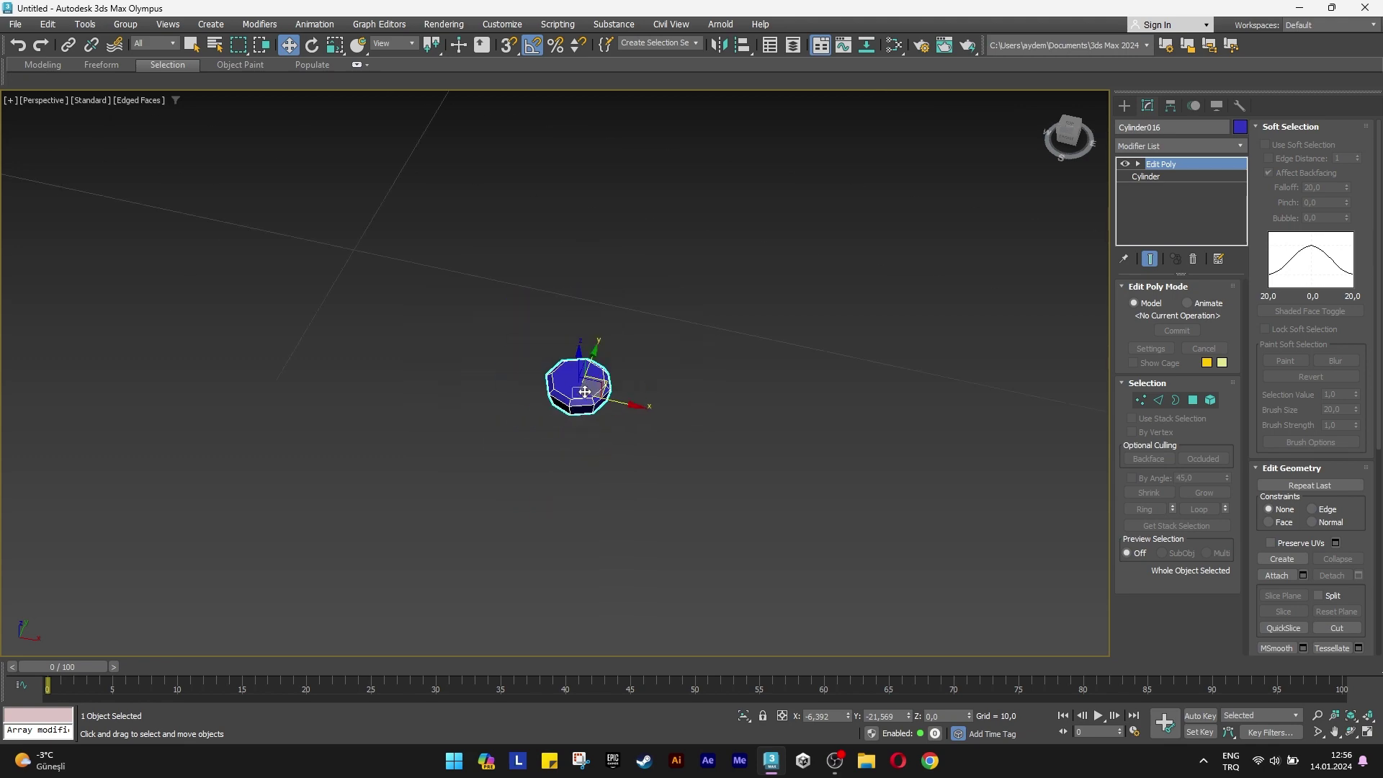
{"action": "scroll", "coordinate": [682, 406], "scroll_direction": "down", "scroll_amount": 3}
{"action": "middle_click_drag", "start_coordinate": [764, 244], "coordinate": [570, 492]}
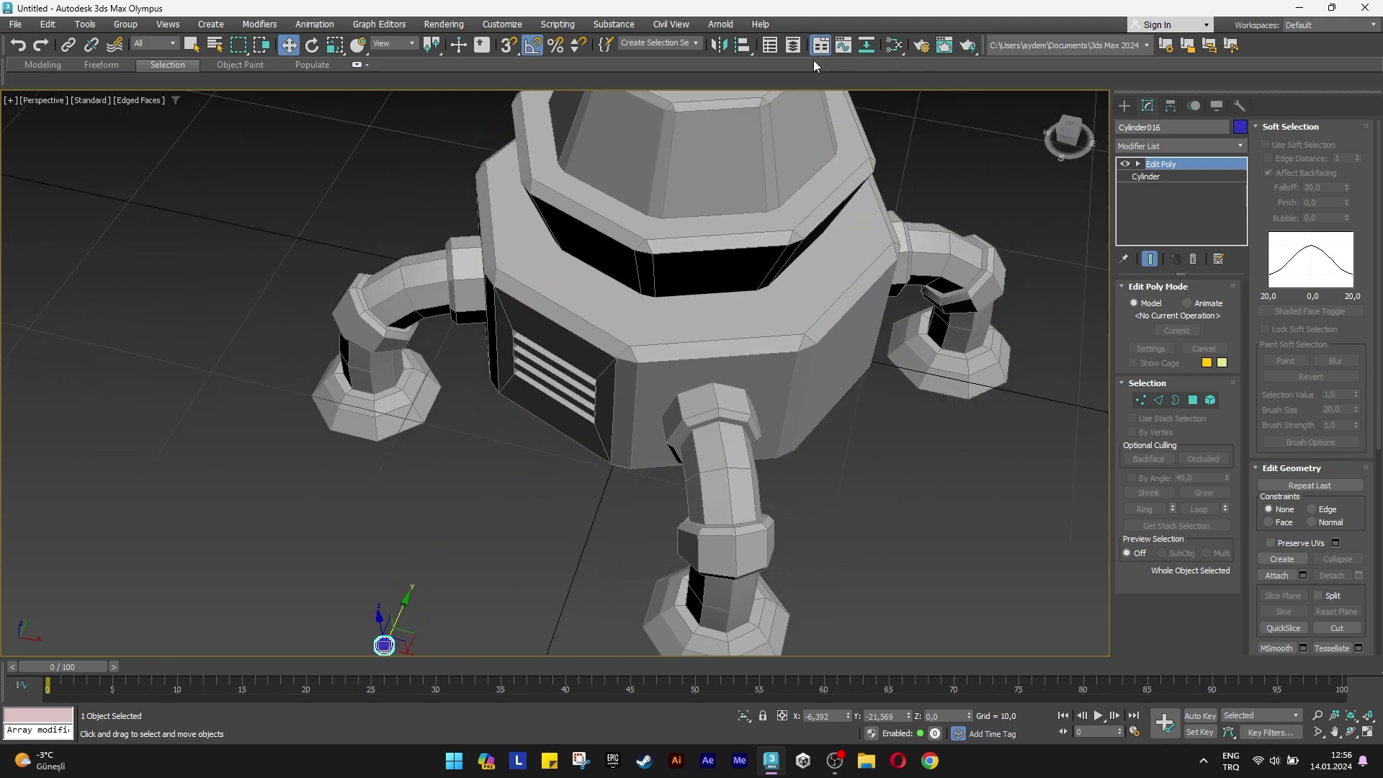
{"action": "left_click", "coordinate": [742, 47]}
{"action": "left_click", "coordinate": [581, 308]}
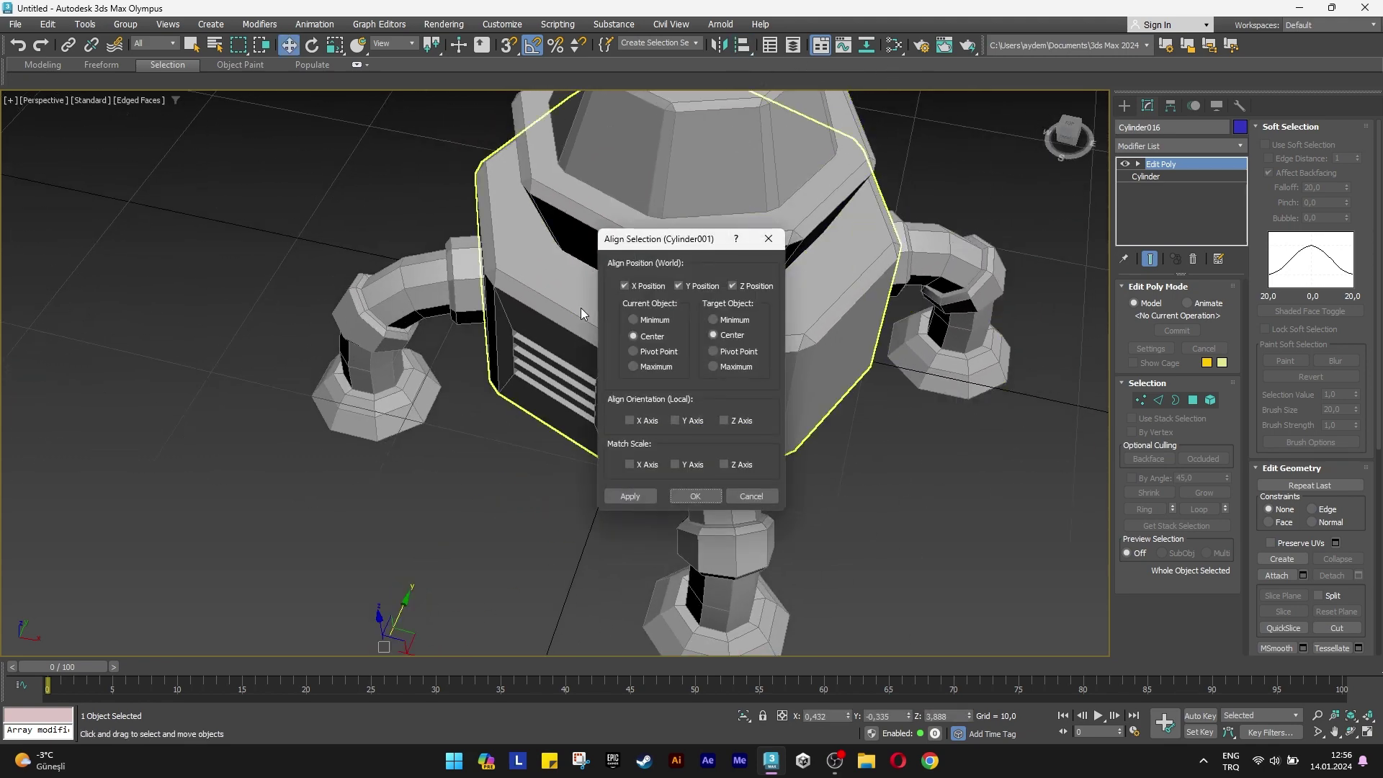
{"action": "left_click", "coordinate": [695, 496]}
Move the blue bolt down onto the base ledge and Shift-drag a copy beside it.
{"action": "scroll", "coordinate": [680, 259], "scroll_direction": "up", "scroll_amount": 3}
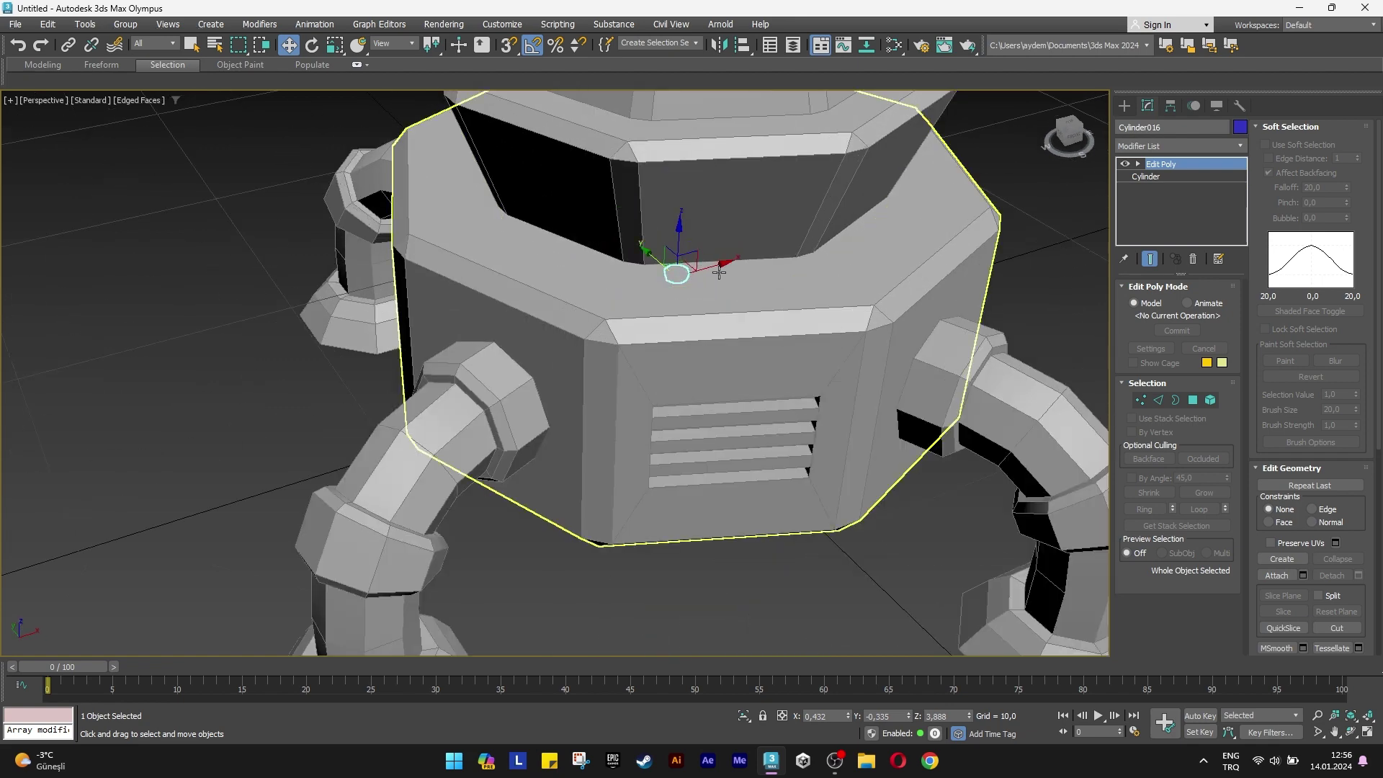
{"action": "left_click_drag", "start_coordinate": [721, 261], "coordinate": [568, 298]}
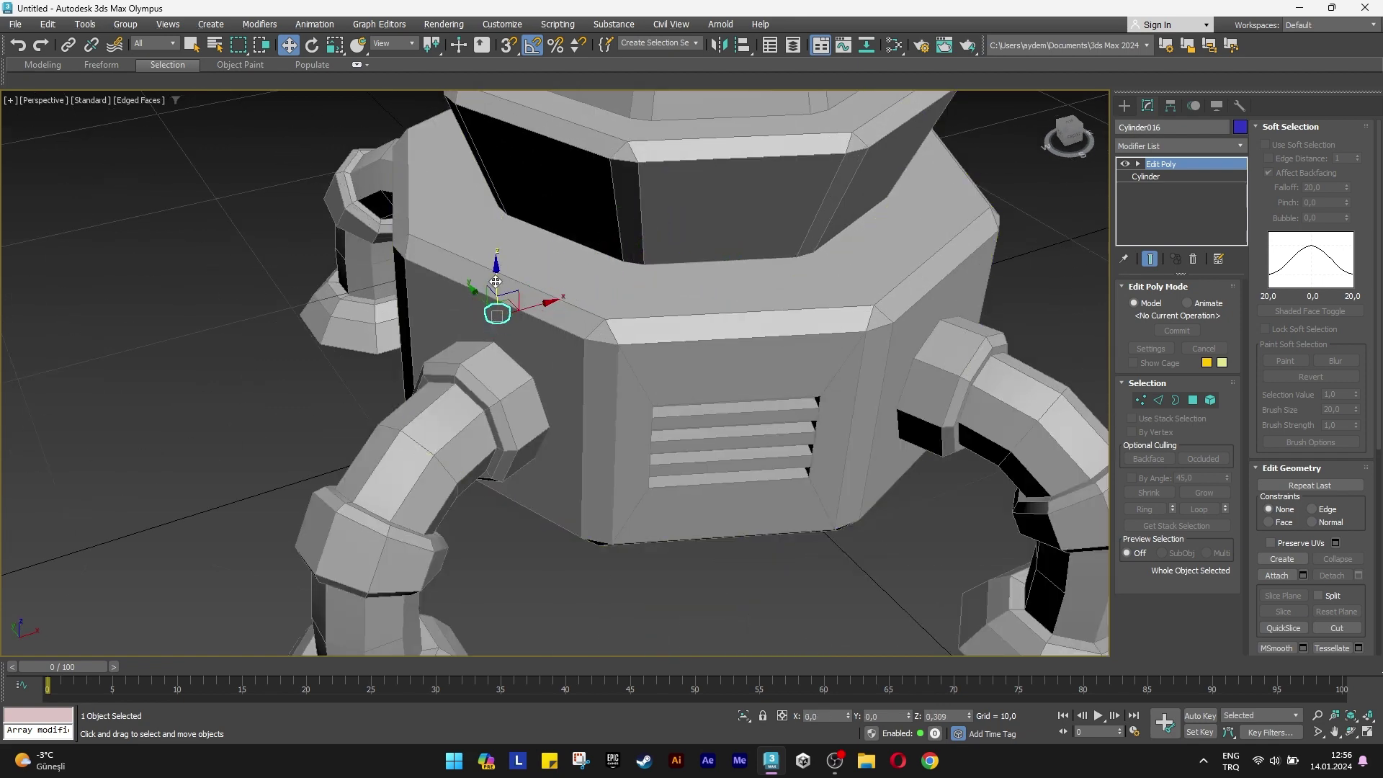
{"action": "key", "text": "z"}
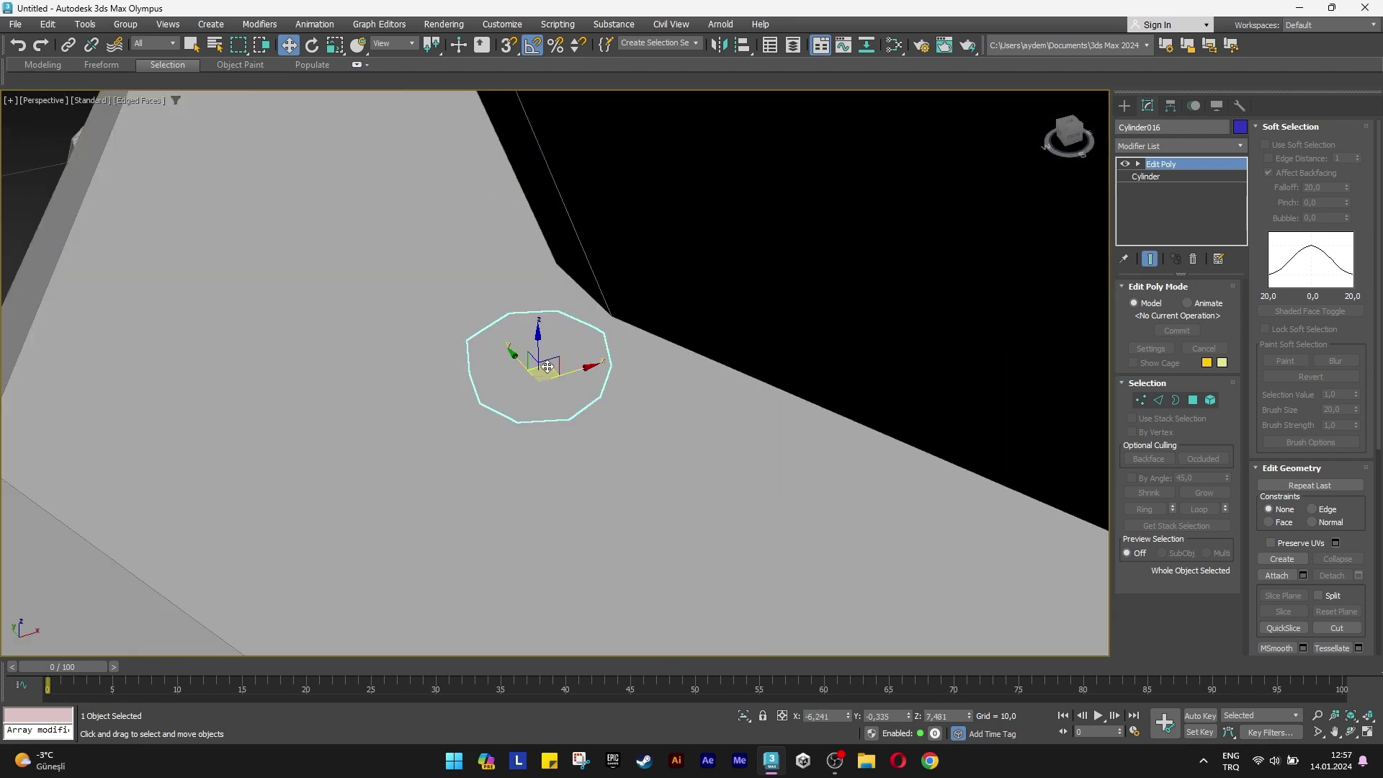
{"action": "mouse_move", "coordinate": [547, 367]}
{"action": "left_mouse_down"}
{"action": "mouse_move", "coordinate": [457, 488]}
{"action": "mouse_move", "coordinate": [458, 427]}
{"action": "left_mouse_up"}
{"action": "scroll", "coordinate": [464, 432], "scroll_direction": "down", "scroll_amount": 5}
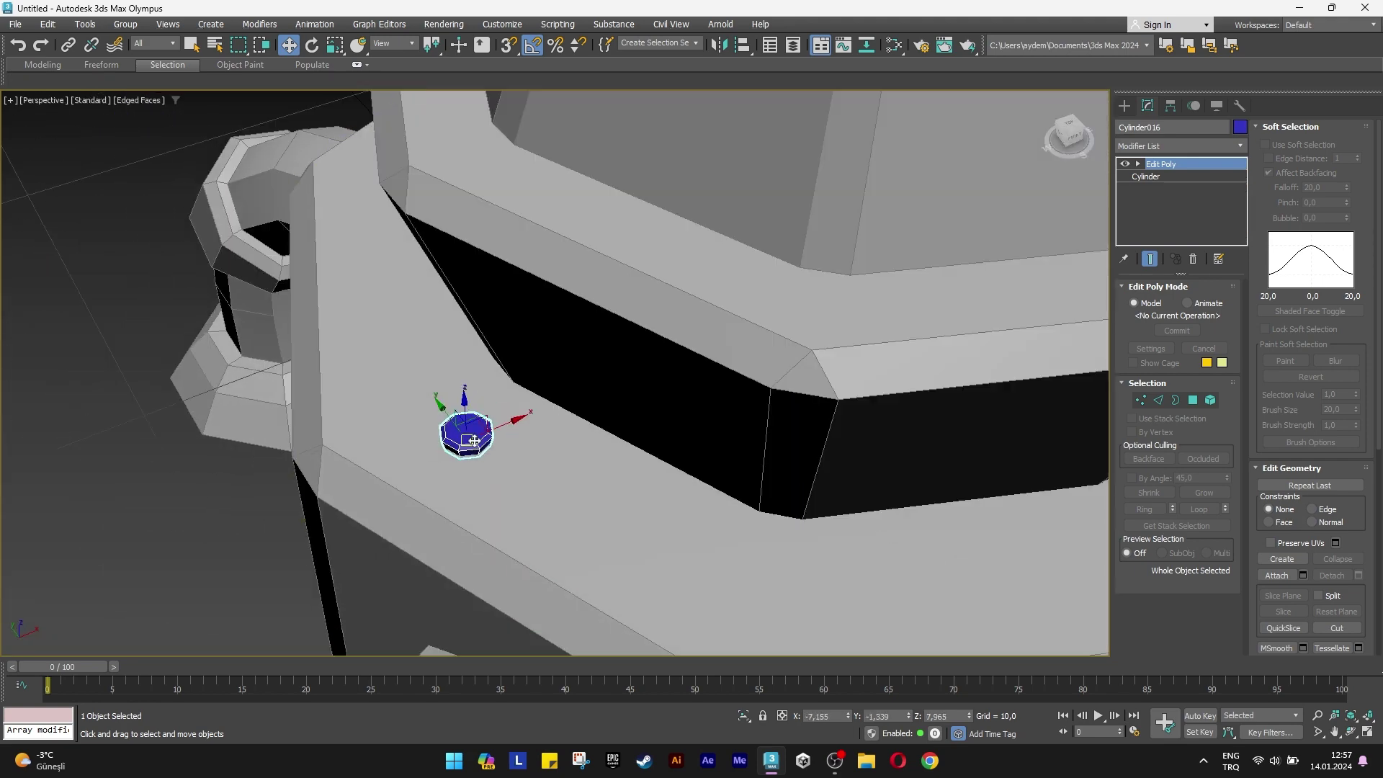
{"action": "scroll", "coordinate": [465, 425], "scroll_direction": "down", "scroll_amount": 3}
{"action": "left_click_drag", "start_coordinate": [460, 401], "coordinate": [803, 497], "text": "shift"}
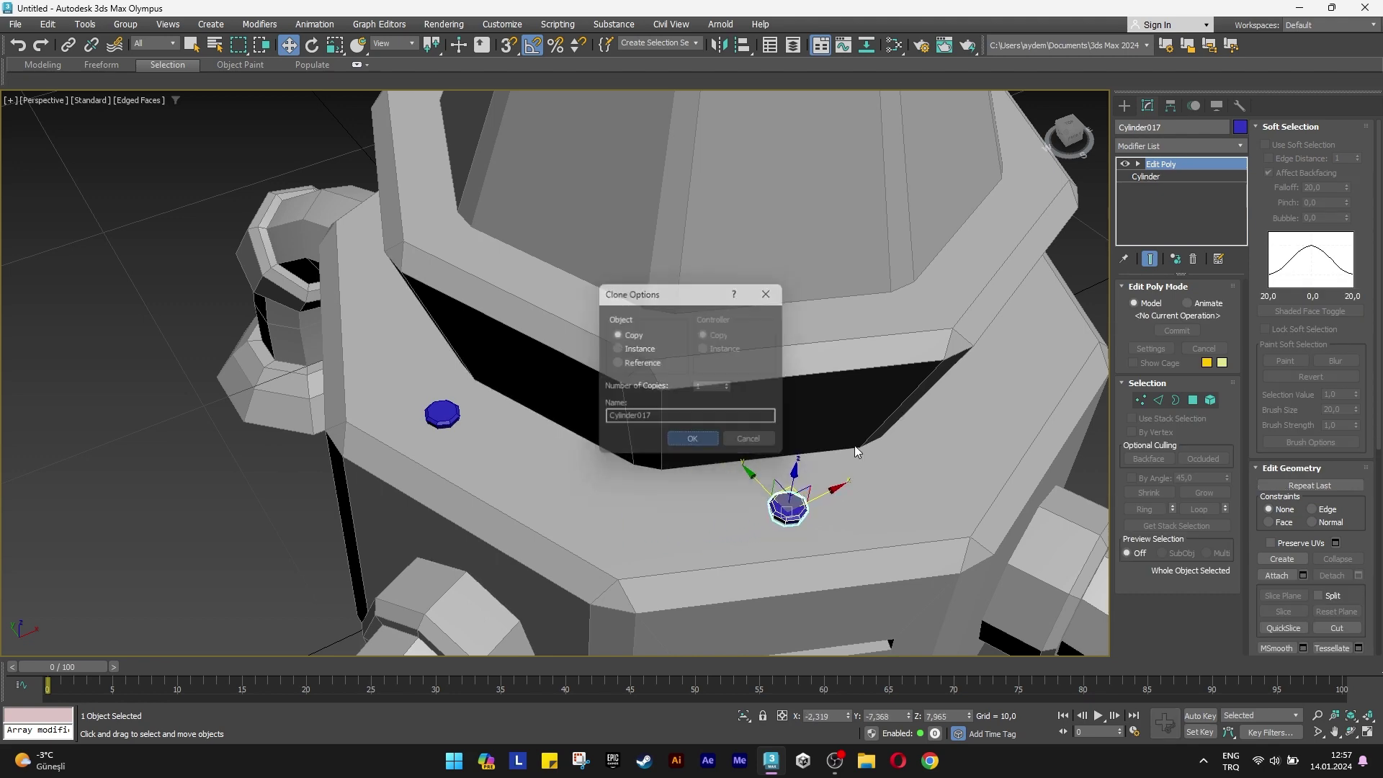
Clone the blue bolt to several more spots along the vented base's top rim.
{"action": "left_click", "coordinate": [699, 439]}
{"action": "scroll", "coordinate": [768, 459], "scroll_direction": "down", "scroll_amount": 5}
{"action": "middle_click_drag", "start_coordinate": [769, 459], "coordinate": [469, 480], "text": "alt"}
{"action": "mouse_move", "coordinate": [469, 479]}
{"action": "left_mouse_down", "text": "shift"}
{"action": "mouse_move", "coordinate": [638, 529]}
{"action": "mouse_move", "coordinate": [800, 457]}
{"action": "left_mouse_up", "text": "shift"}
{"action": "left_click", "coordinate": [698, 439]}
{"action": "left_click", "coordinate": [698, 439]}
{"action": "middle_click_drag", "start_coordinate": [698, 438], "coordinate": [371, 501], "text": "alt"}
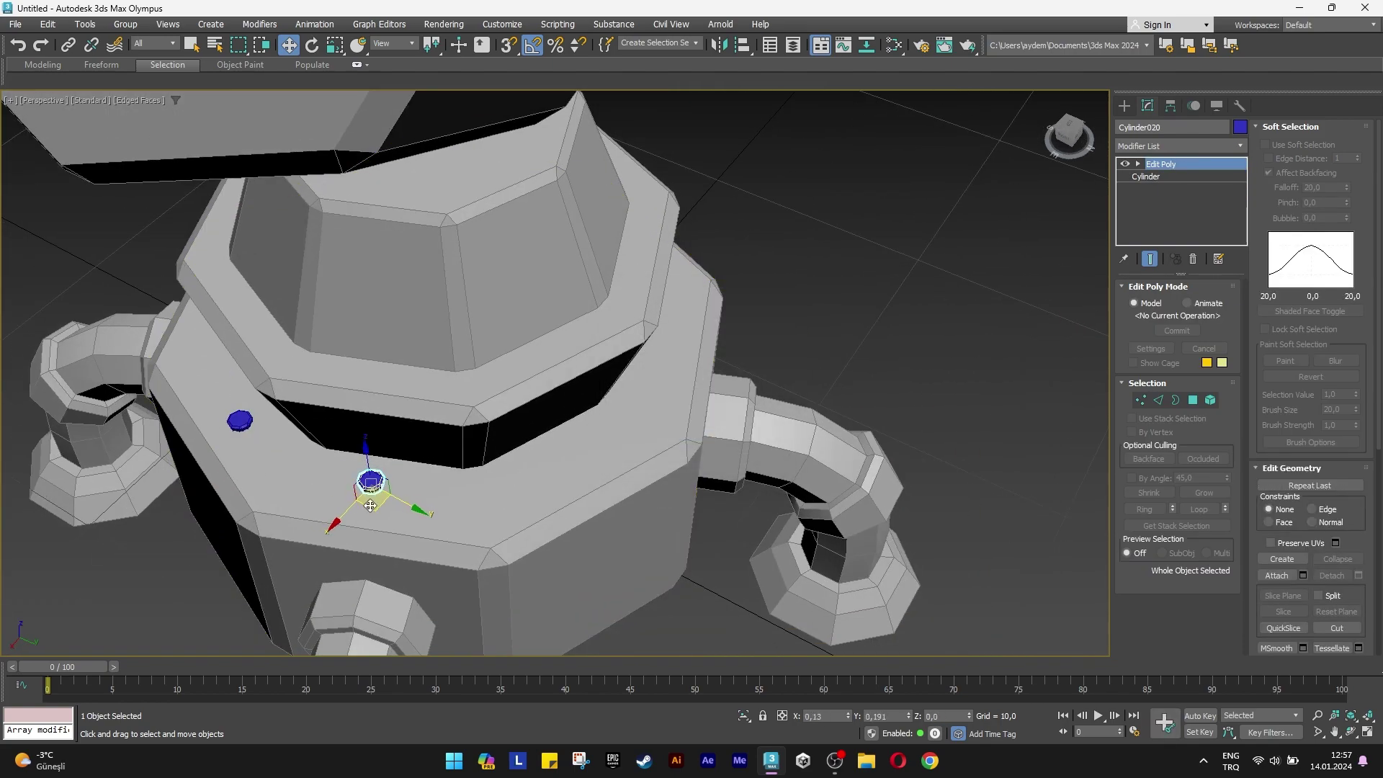
{"action": "left_click_drag", "start_coordinate": [372, 501], "coordinate": [643, 479], "text": "shift"}
{"action": "left_click", "coordinate": [693, 439]}
Add further bolt copies around the rest of the rim ledge.
{"action": "middle_click_drag", "start_coordinate": [693, 440], "coordinate": [346, 389], "text": "alt"}
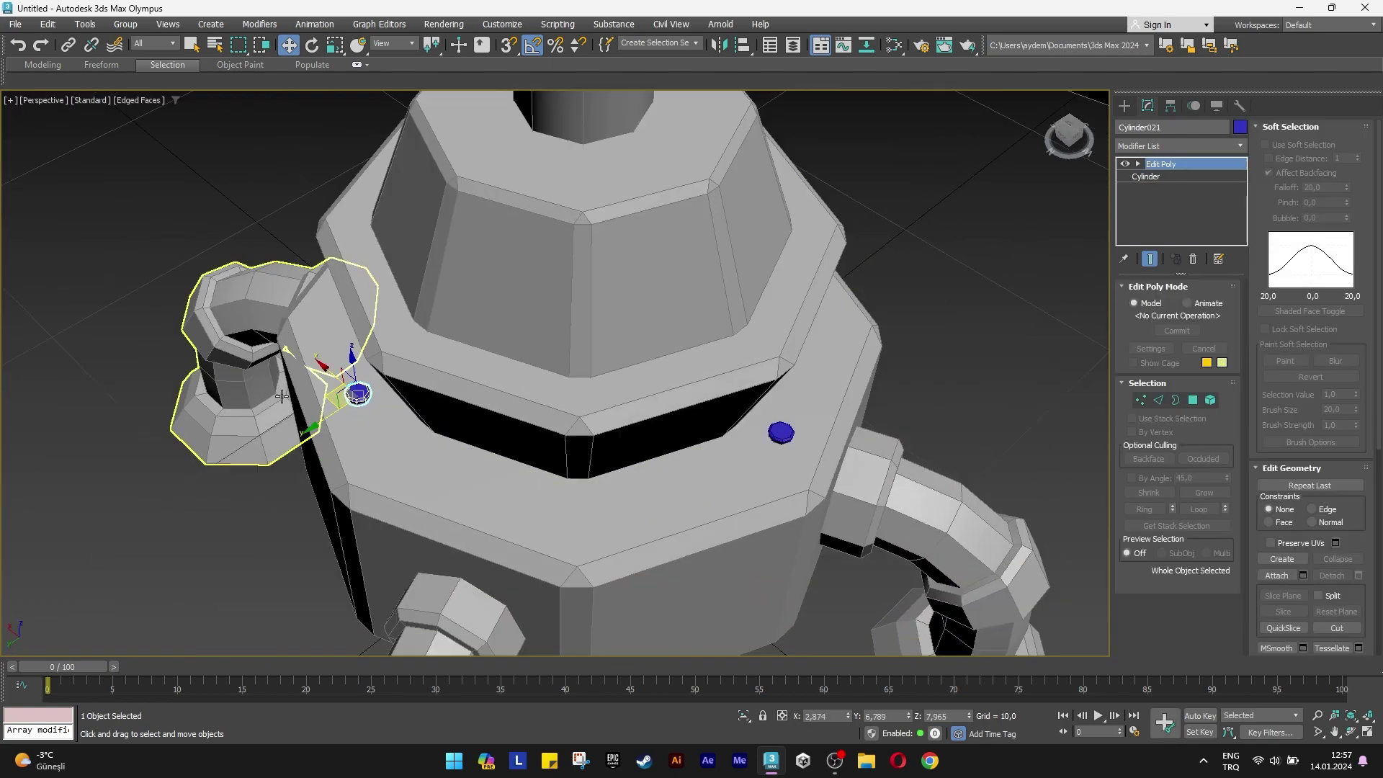
{"action": "left_click_drag", "start_coordinate": [359, 393], "coordinate": [473, 481], "text": "shift"}
{"action": "left_click", "coordinate": [687, 427]}
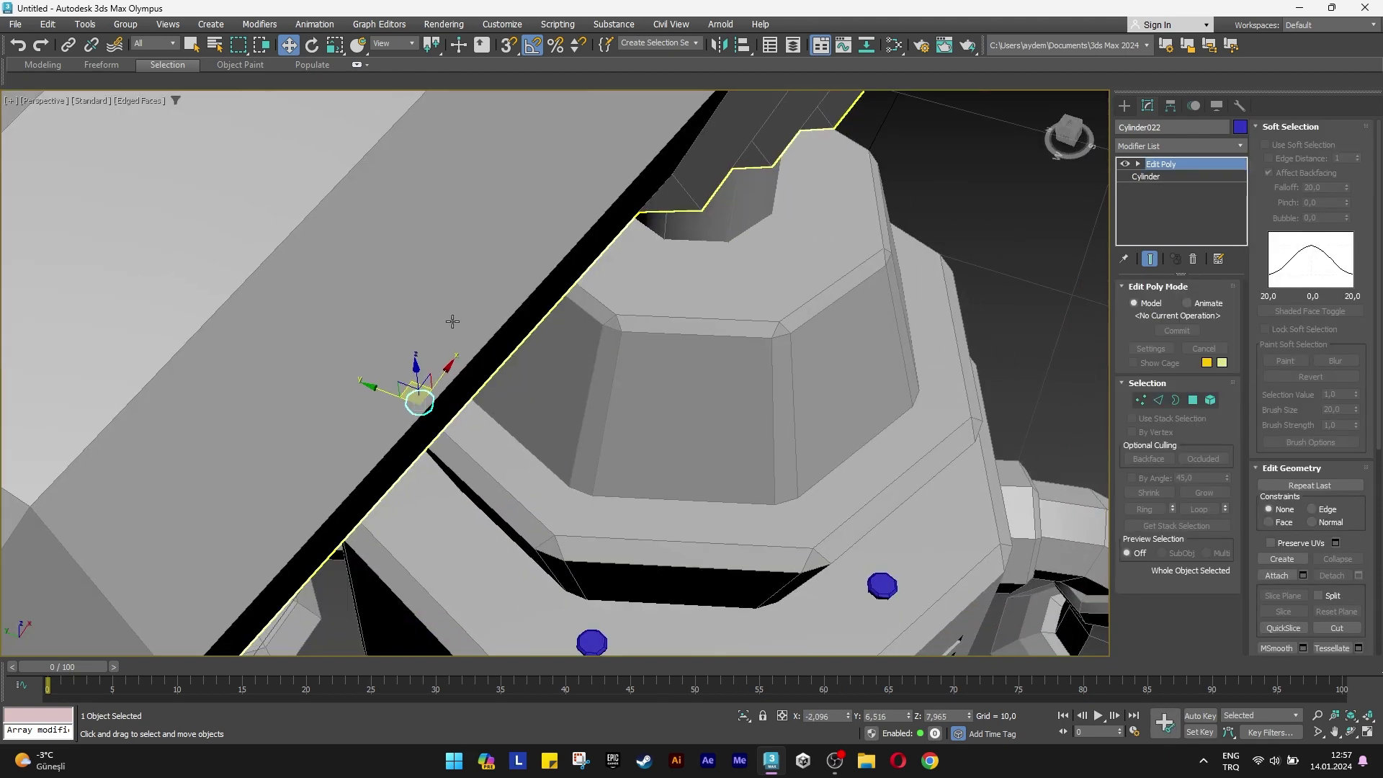
{"action": "middle_click_drag", "start_coordinate": [791, 451], "coordinate": [442, 487], "text": "alt"}
{"action": "left_click", "coordinate": [443, 487]}
{"action": "scroll", "coordinate": [442, 487], "scroll_direction": "up", "scroll_amount": 3}
{"action": "mouse_move", "coordinate": [442, 487]}
{"action": "left_mouse_down", "text": "shift"}
{"action": "mouse_move", "coordinate": [327, 464]}
{"action": "mouse_move", "coordinate": [360, 402]}
{"action": "left_mouse_up", "text": "shift"}
{"action": "left_click", "coordinate": [693, 439]}
{"action": "key", "text": "Return"}
Copy a rim bolt down and rotate it flat against the base's side wall.
{"action": "middle_click_drag", "start_coordinate": [561, 490], "coordinate": [477, 392], "text": "alt"}
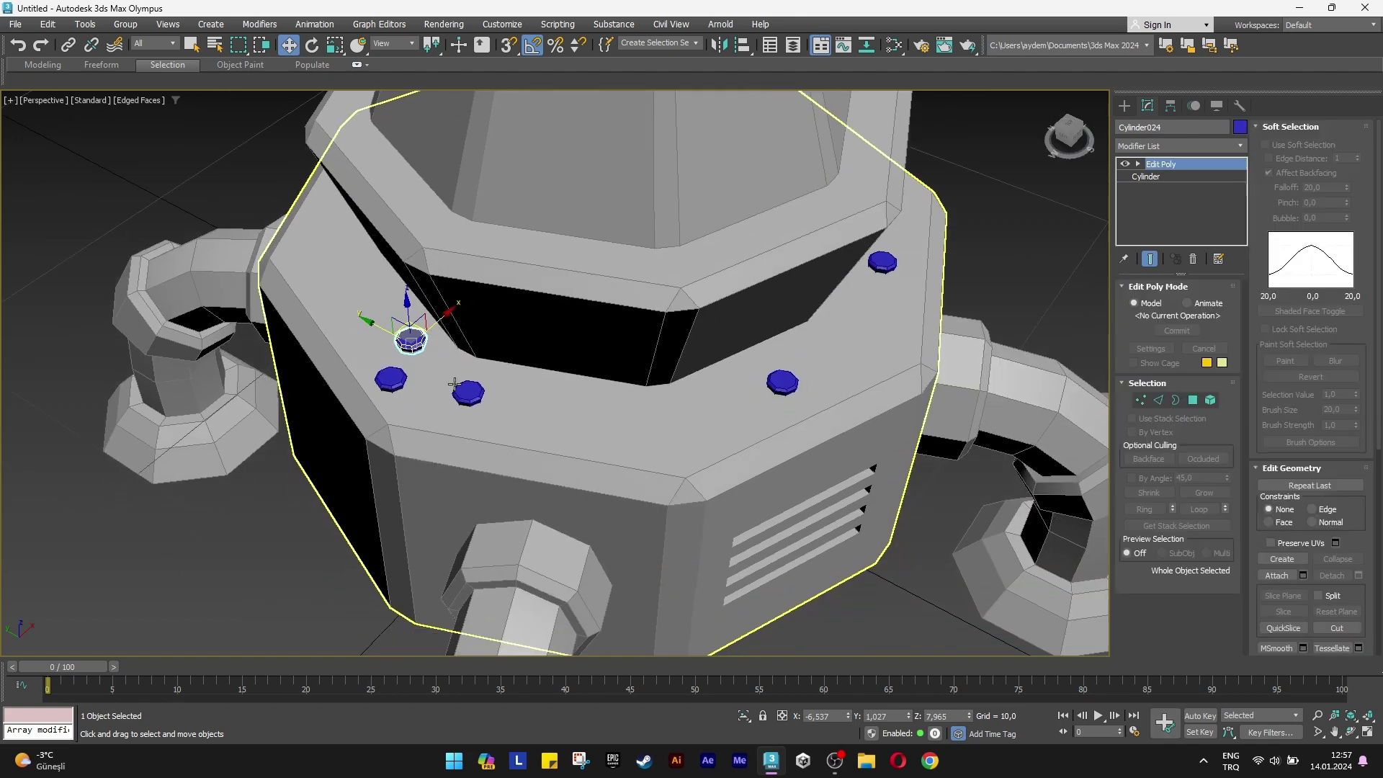
{"action": "left_click", "coordinate": [477, 391]}
{"action": "left_click_drag", "start_coordinate": [465, 377], "coordinate": [292, 402], "text": "shift"}
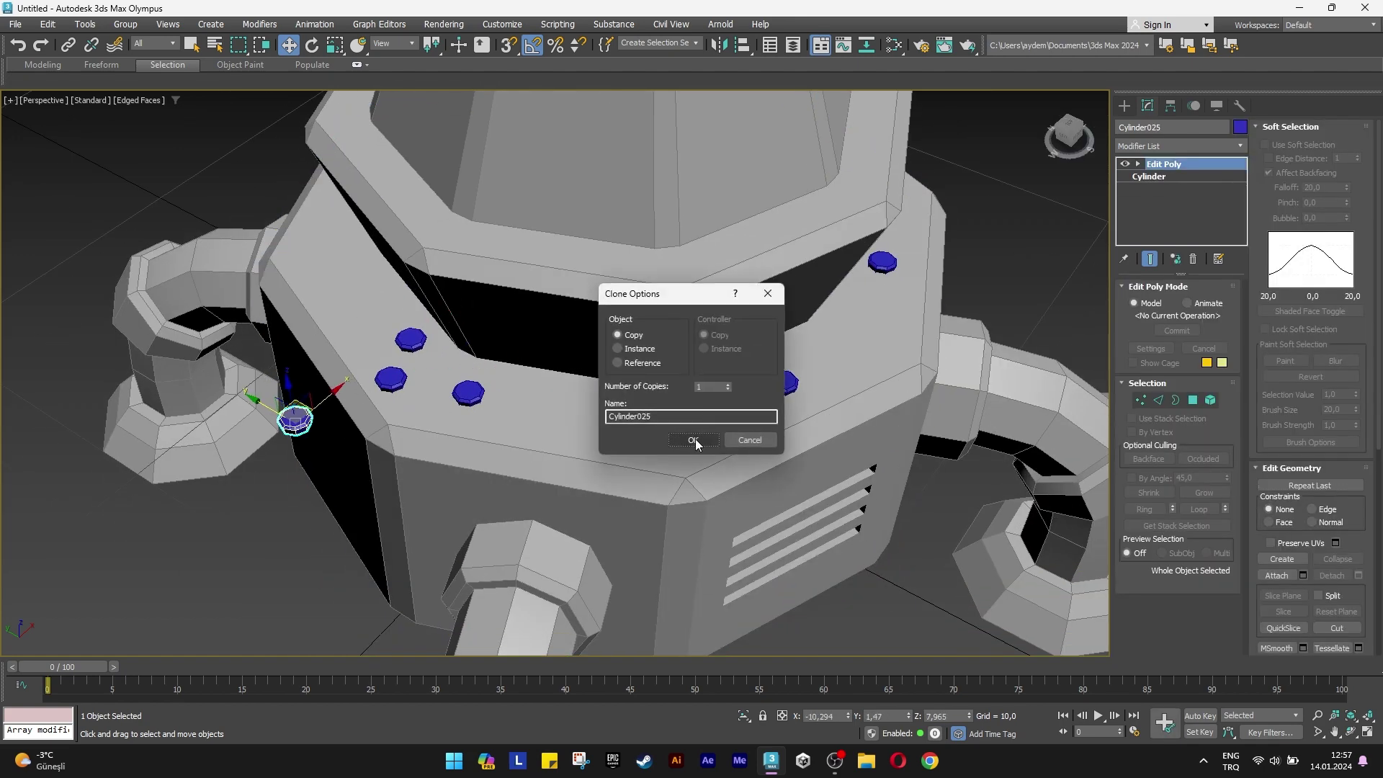
{"action": "key", "text": "Return"}
{"action": "middle_click_drag", "start_coordinate": [293, 402], "coordinate": [653, 312], "text": "alt"}
{"action": "scroll", "coordinate": [652, 312], "scroll_direction": "up", "scroll_amount": 3}
{"action": "key", "text": "e"}
{"action": "left_click_drag", "start_coordinate": [656, 295], "coordinate": [648, 360]}
{"action": "key", "text": "w"}
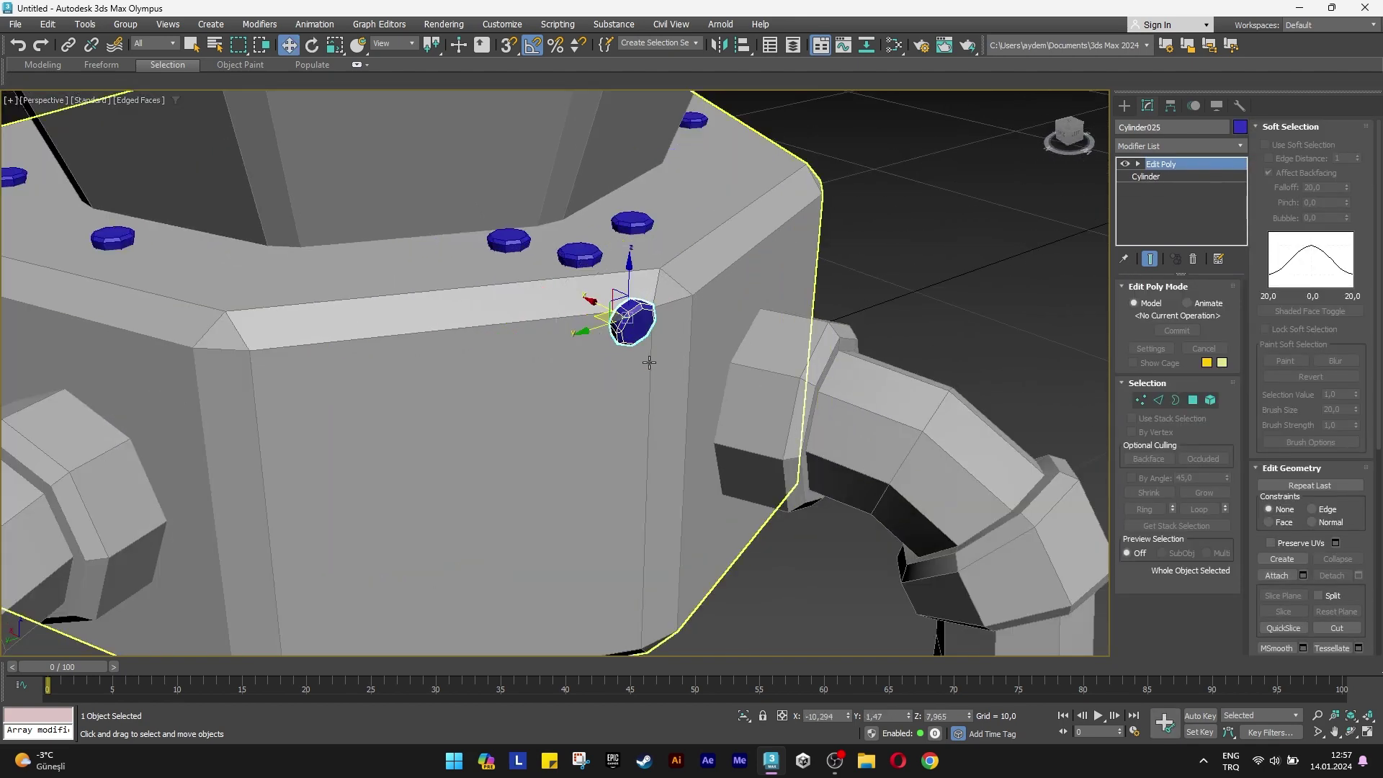
{"action": "middle_click_drag", "start_coordinate": [649, 360], "coordinate": [566, 319], "text": "alt"}
{"action": "mouse_move", "coordinate": [566, 319]}
{"action": "left_mouse_down"}
{"action": "mouse_move", "coordinate": [556, 532]}
{"action": "mouse_move", "coordinate": [435, 534]}
{"action": "left_mouse_up"}
{"action": "key", "text": "e"}
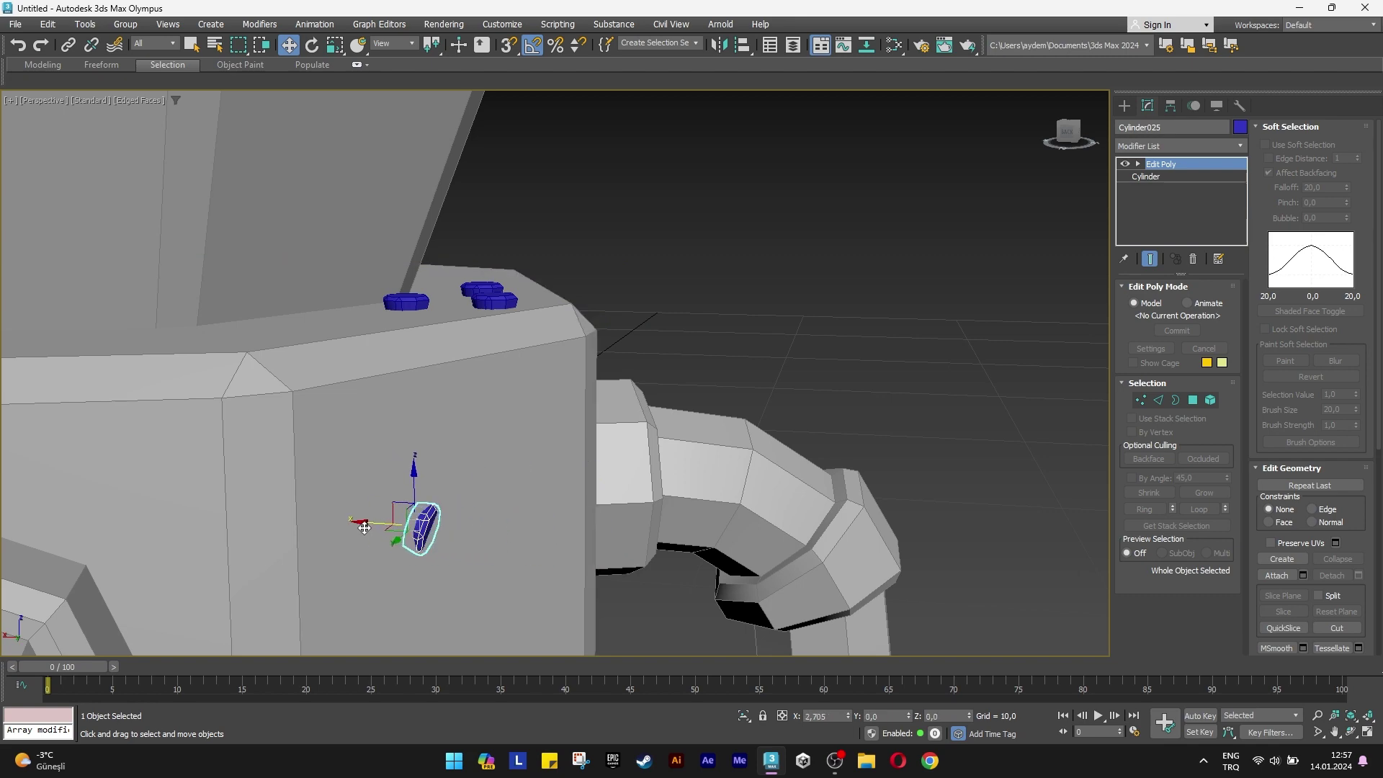
{"action": "key", "text": "z"}
{"action": "left_click_drag", "start_coordinate": [532, 369], "coordinate": [510, 365]}
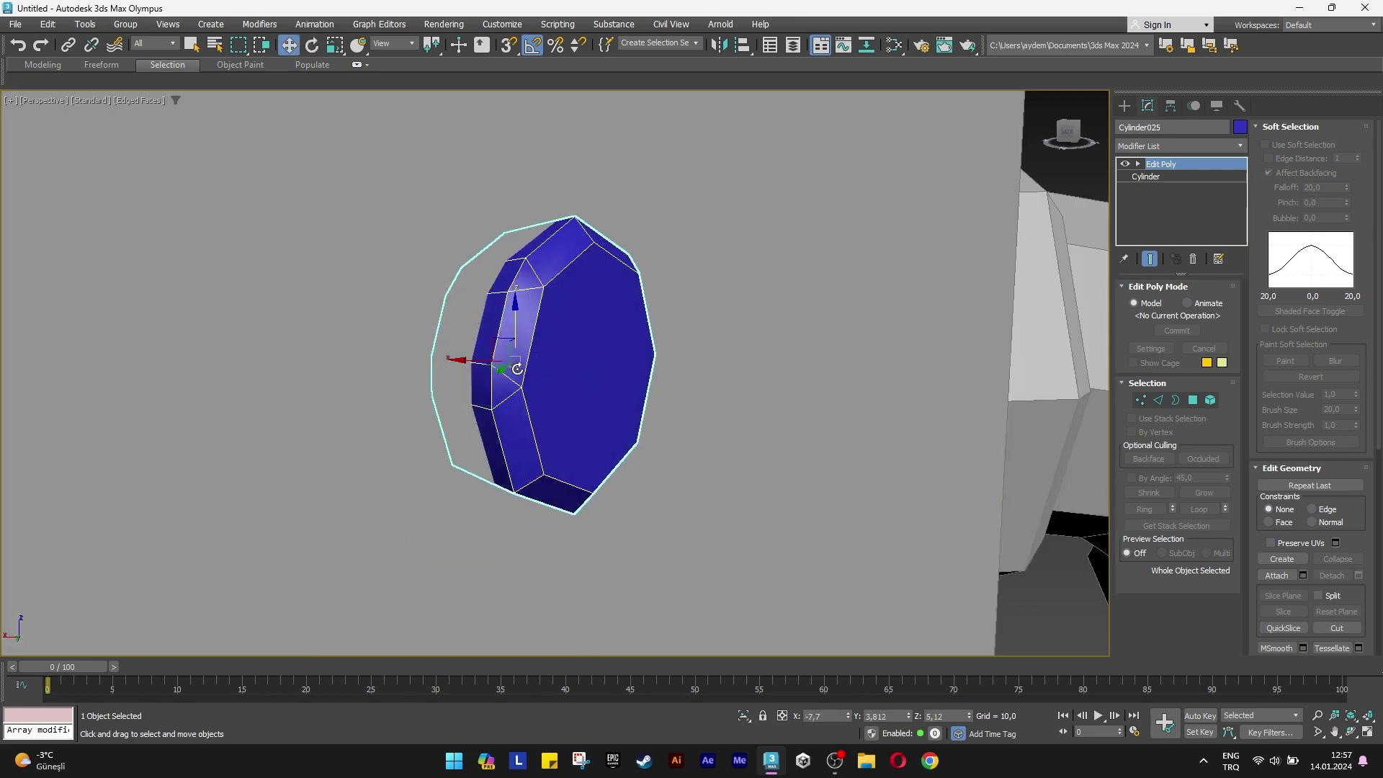
{"action": "mouse_move", "coordinate": [510, 364]}
{"action": "middle_mouse_down", "text": "alt"}
{"action": "mouse_move", "coordinate": [519, 374]}
{"action": "mouse_move", "coordinate": [335, 363]}
{"action": "middle_mouse_up", "text": "alt"}
{"action": "key", "text": "w"}
{"action": "scroll", "coordinate": [519, 411], "scroll_direction": "down", "scroll_amount": 3}
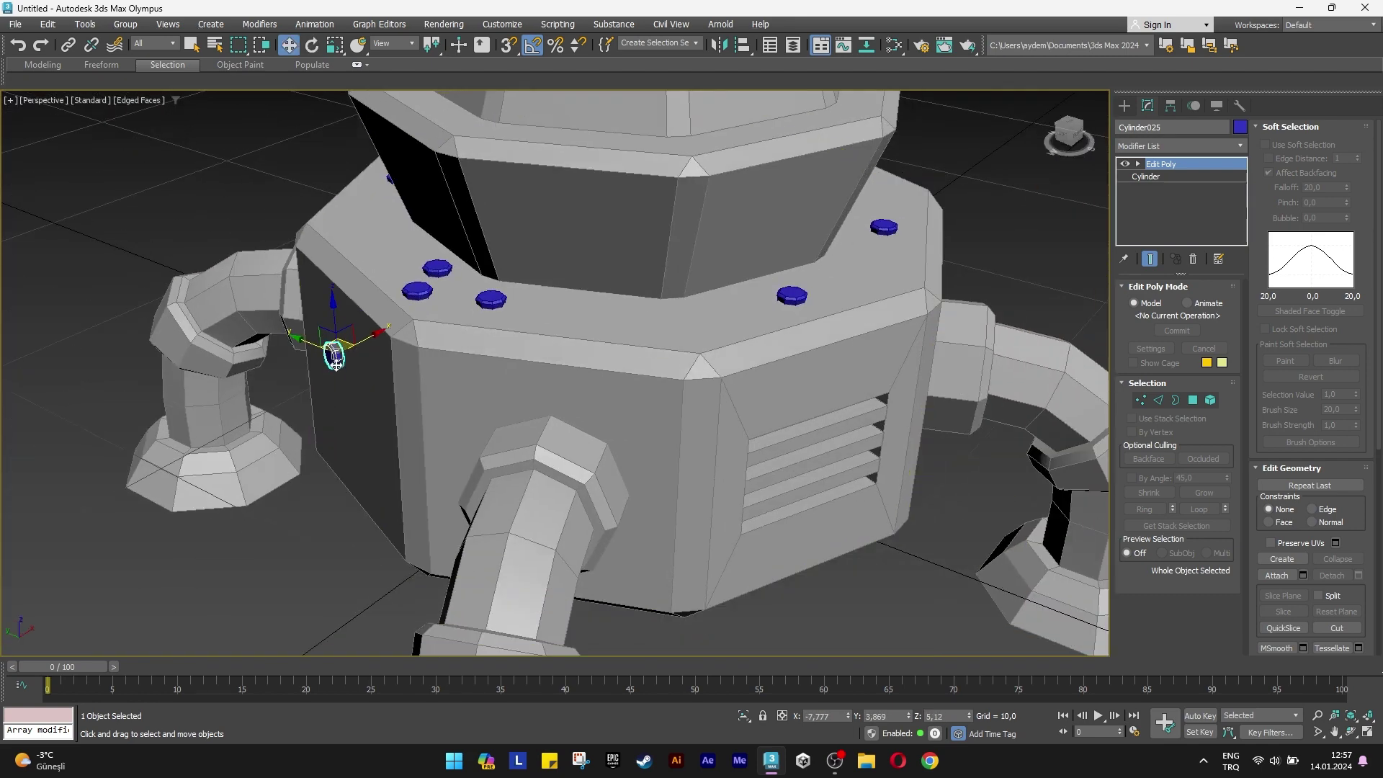
Clone the side bolt across and position it on the opposite side wall.
{"action": "left_click_drag", "start_coordinate": [345, 340], "coordinate": [909, 370], "text": "shift"}
{"action": "left_click", "coordinate": [704, 435]}
{"action": "middle_click_drag", "start_coordinate": [704, 435], "coordinate": [654, 453], "text": "alt"}
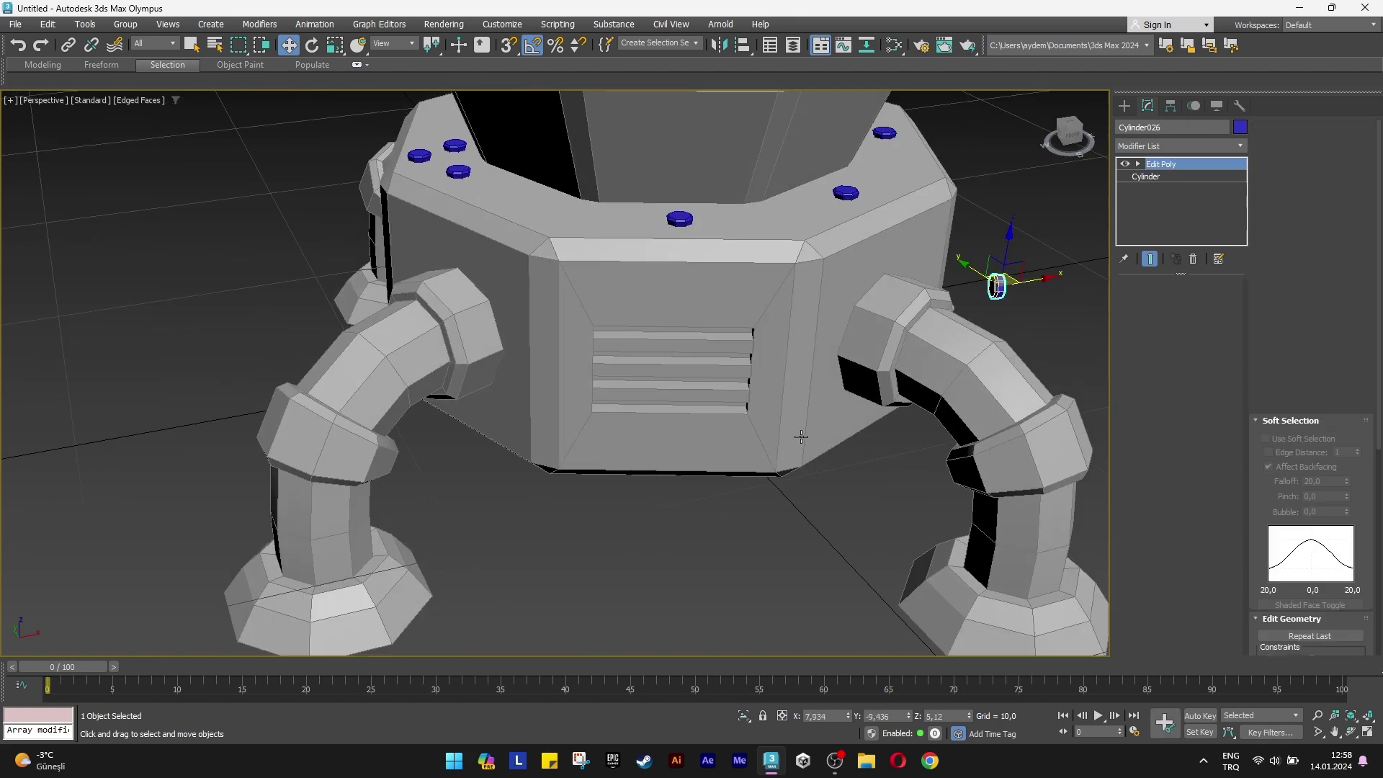
{"action": "scroll", "coordinate": [654, 452], "scroll_direction": "up", "scroll_amount": 3}
{"action": "scroll", "coordinate": [654, 453], "scroll_direction": "up", "scroll_amount": 3}
{"action": "mouse_move", "coordinate": [389, 332]}
{"action": "middle_mouse_down"}
{"action": "mouse_move", "coordinate": [706, 364]}
{"action": "mouse_move", "coordinate": [666, 391]}
{"action": "middle_mouse_up"}
{"action": "key", "text": "e"}
{"action": "scroll", "coordinate": [706, 365], "scroll_direction": "up", "scroll_amount": 5}
{"action": "scroll", "coordinate": [807, 370], "scroll_direction": "down", "scroll_amount": 3}
{"action": "key", "text": "w"}
{"action": "left_click_drag", "start_coordinate": [666, 389], "coordinate": [822, 407]}
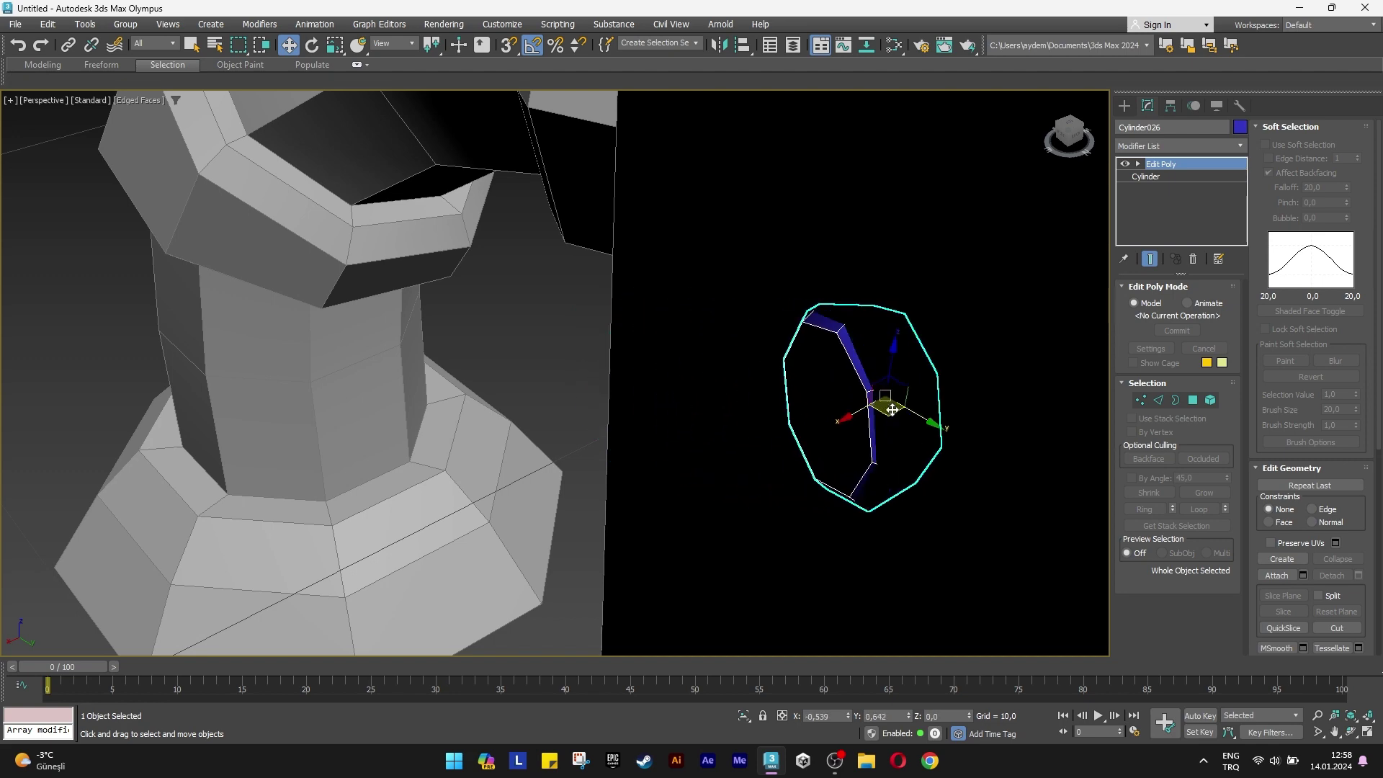
{"action": "scroll", "coordinate": [822, 408], "scroll_direction": "down", "scroll_amount": 3}
{"action": "scroll", "coordinate": [741, 396], "scroll_direction": "down", "scroll_amount": 2}
{"action": "left_click", "coordinate": [925, 440]}
{"action": "mouse_move", "coordinate": [741, 396]}
{"action": "middle_mouse_down", "text": "alt"}
{"action": "mouse_move", "coordinate": [927, 435]}
{"action": "mouse_move", "coordinate": [797, 472]}
{"action": "middle_mouse_up", "text": "alt"}
{"action": "scroll", "coordinate": [902, 429], "scroll_direction": "down", "scroll_amount": 2}
Copy the front-right bent pipe leg straight up to the turret head.
{"action": "left_click", "coordinate": [681, 497]}
{"action": "middle_click_drag", "start_coordinate": [682, 497], "coordinate": [666, 486]}
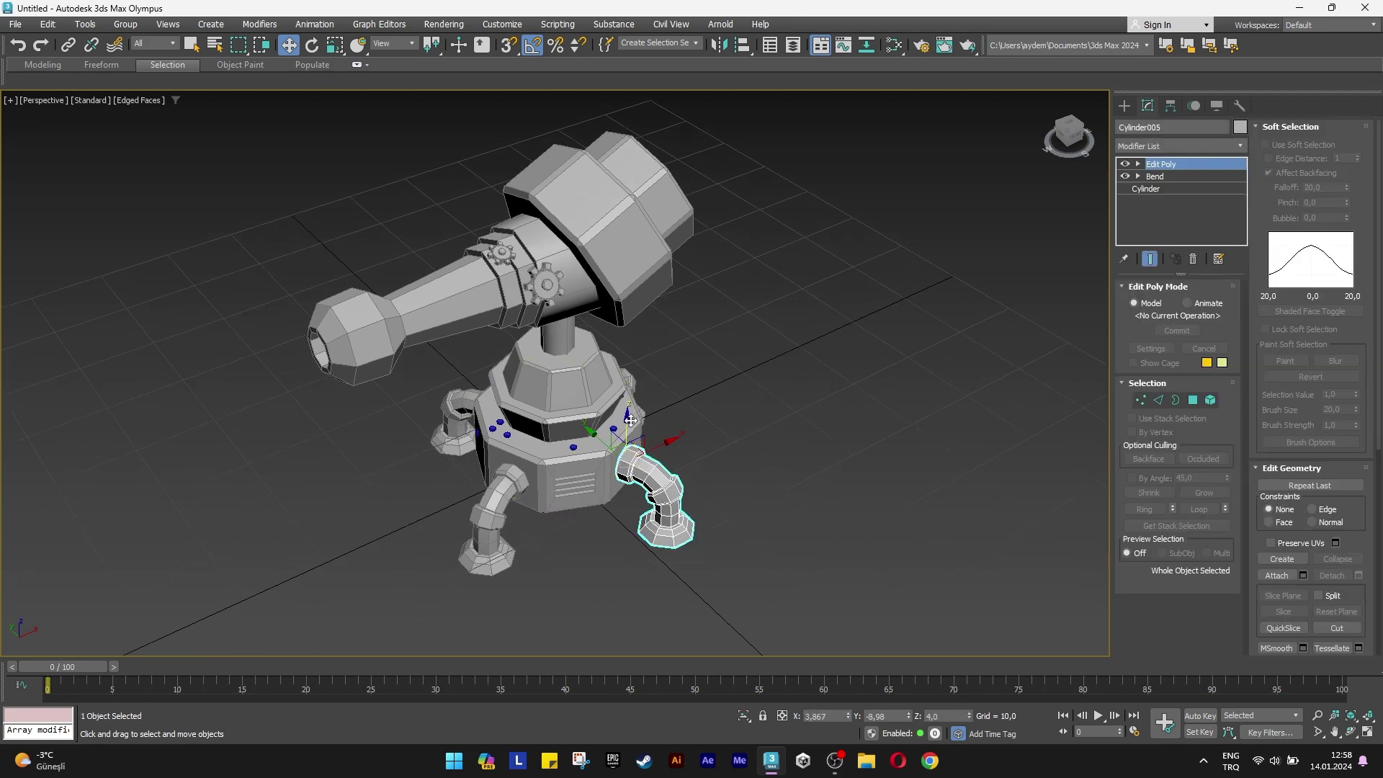
{"action": "left_click_drag", "start_coordinate": [627, 422], "coordinate": [638, 184], "text": "shift"}
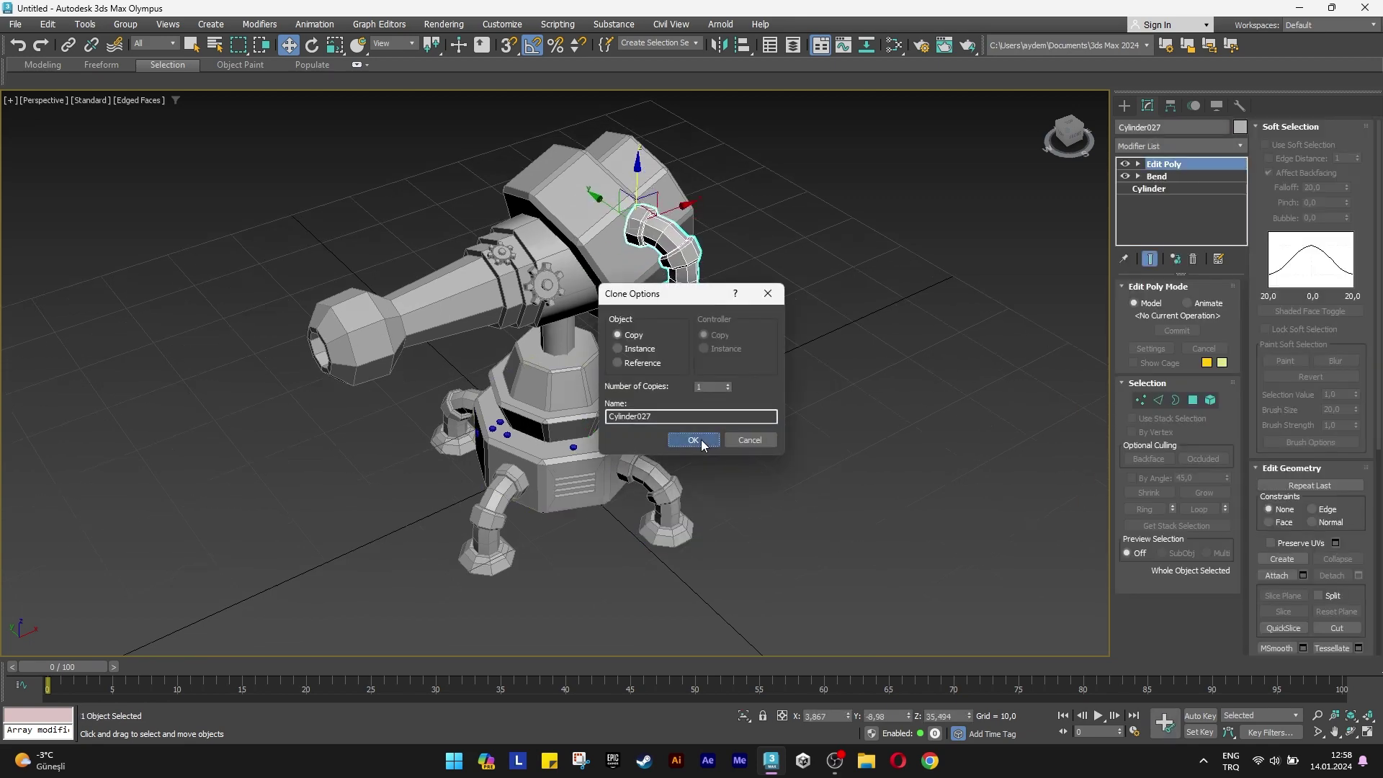
{"action": "left_click", "coordinate": [693, 439]}
{"action": "scroll", "coordinate": [648, 273], "scroll_direction": "up", "scroll_amount": 5}
{"action": "middle_click_drag", "start_coordinate": [648, 274], "coordinate": [662, 286], "text": "alt"}
Rotate the pipe copy 25° vertically and 145° upward, lowering it against the turret.
{"action": "key", "text": "e"}
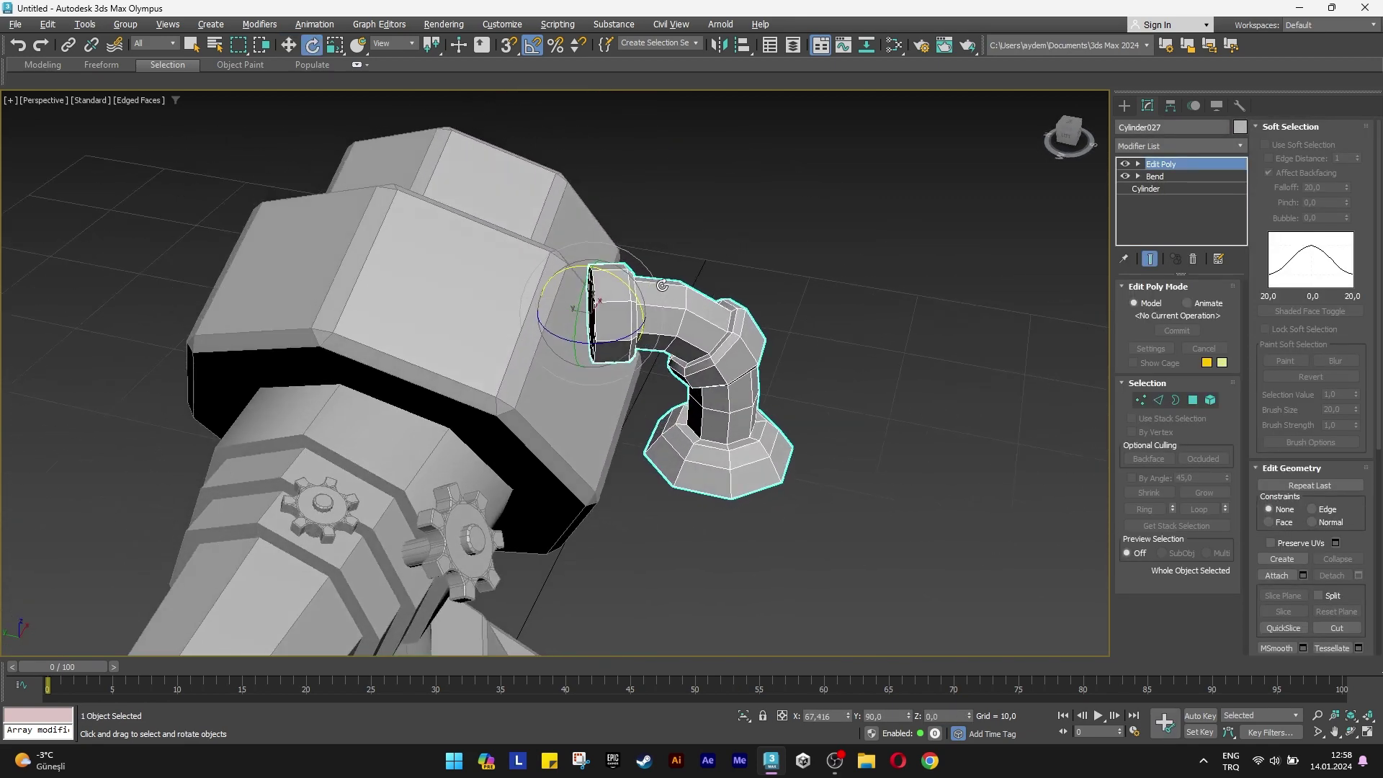
{"action": "left_click_drag", "start_coordinate": [621, 334], "coordinate": [602, 339]}
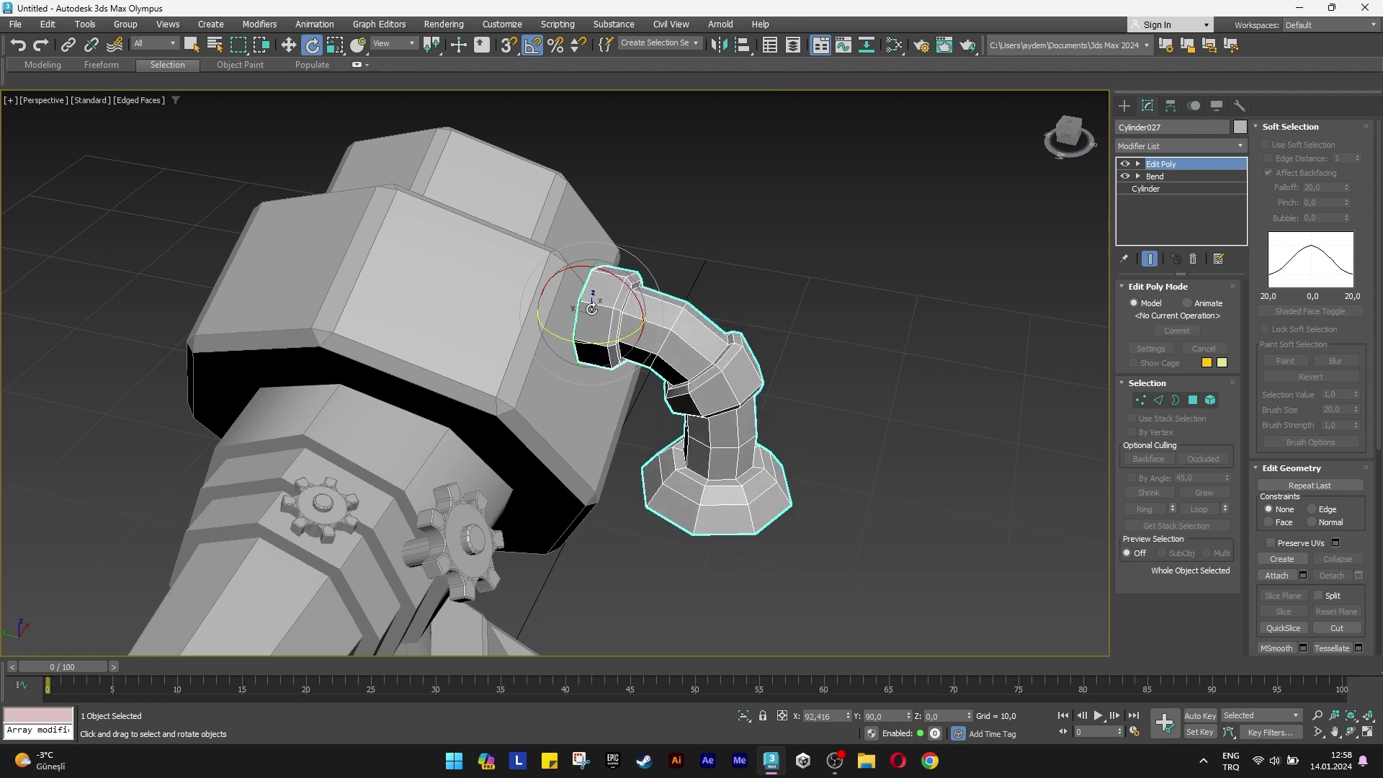
{"action": "middle_click_drag", "start_coordinate": [591, 310], "coordinate": [605, 273], "text": "alt"}
{"action": "left_click_drag", "start_coordinate": [598, 248], "coordinate": [598, 360]}
{"action": "key", "text": "w"}
{"action": "middle_click_drag", "start_coordinate": [601, 353], "coordinate": [650, 230], "text": "alt"}
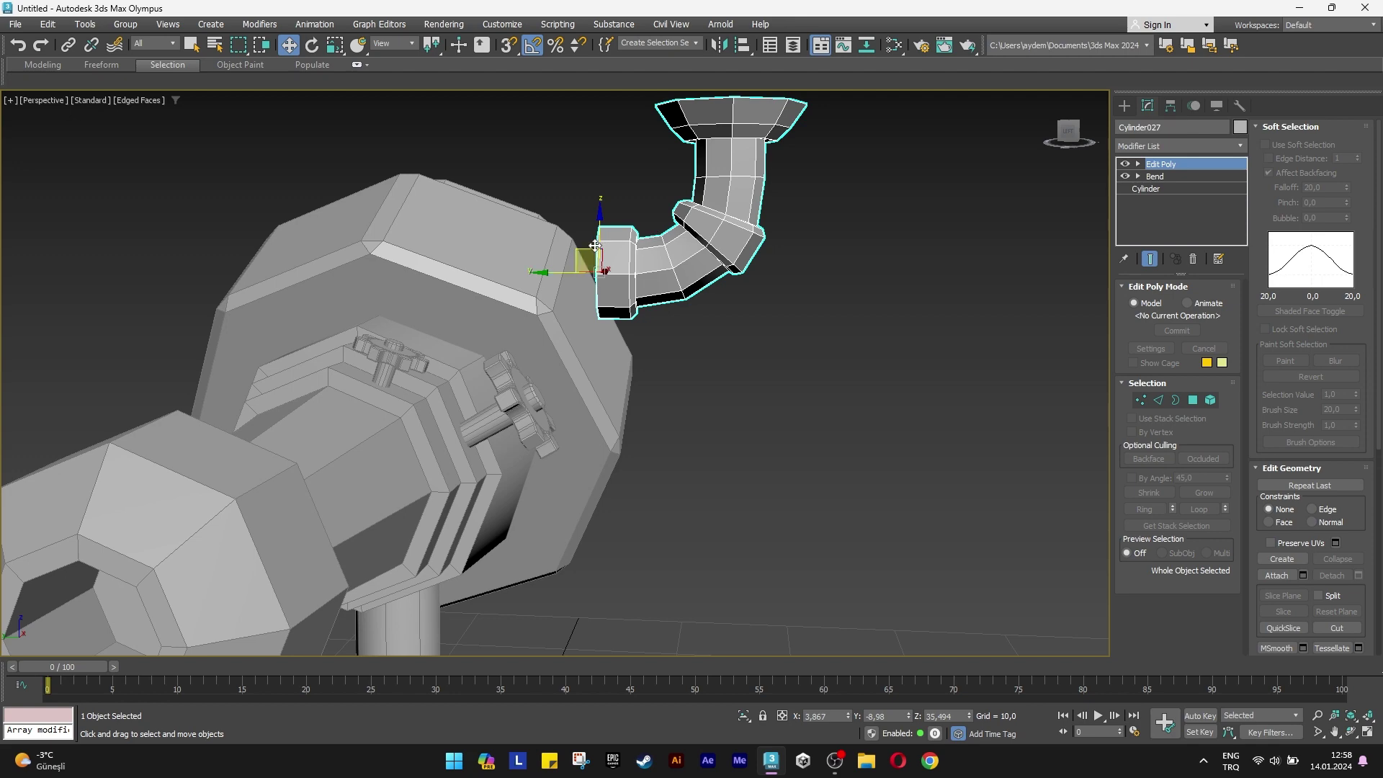
{"action": "mouse_move", "coordinate": [596, 246]}
{"action": "left_mouse_down"}
{"action": "mouse_move", "coordinate": [585, 307]}
{"action": "mouse_move", "coordinate": [604, 308]}
{"action": "left_mouse_up"}
Nudge the pipe closer to the turret head and tilt it another 5 degrees.
{"action": "key", "text": "e"}
{"action": "key", "text": "w"}
{"action": "scroll", "coordinate": [606, 302], "scroll_direction": "up", "scroll_amount": 3}
{"action": "middle_click_drag", "start_coordinate": [604, 308], "coordinate": [657, 333], "text": "alt"}
{"action": "left_click_drag", "start_coordinate": [707, 335], "coordinate": [633, 339]}
{"action": "key", "text": "e"}
{"action": "middle_click_drag", "start_coordinate": [632, 339], "coordinate": [714, 338], "text": "alt"}
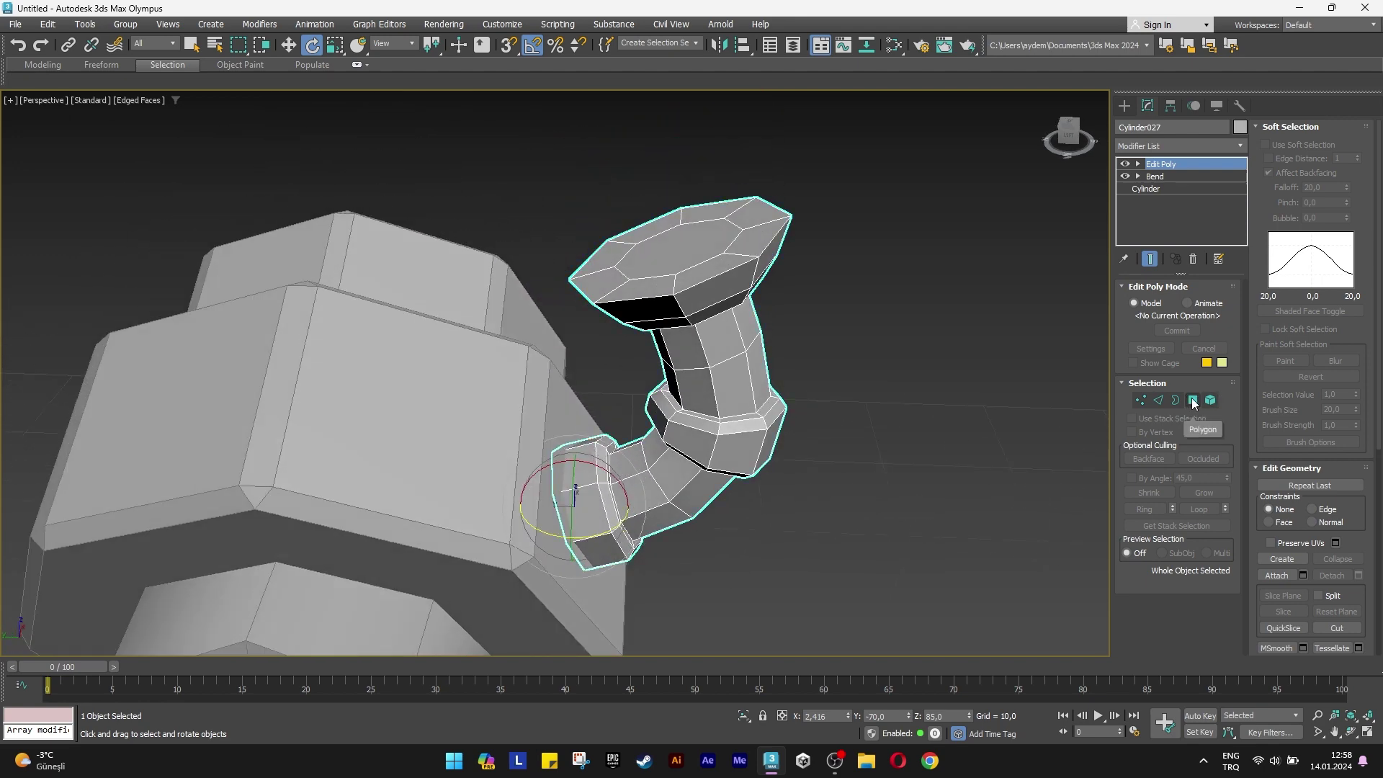
Select the pipe's open end face and raise it to lengthen the cap.
{"action": "left_click", "coordinate": [1194, 401]}
{"action": "left_click", "coordinate": [680, 236]}
{"action": "key", "text": "w"}
{"action": "middle_click_drag", "start_coordinate": [681, 236], "coordinate": [672, 224], "text": "alt"}
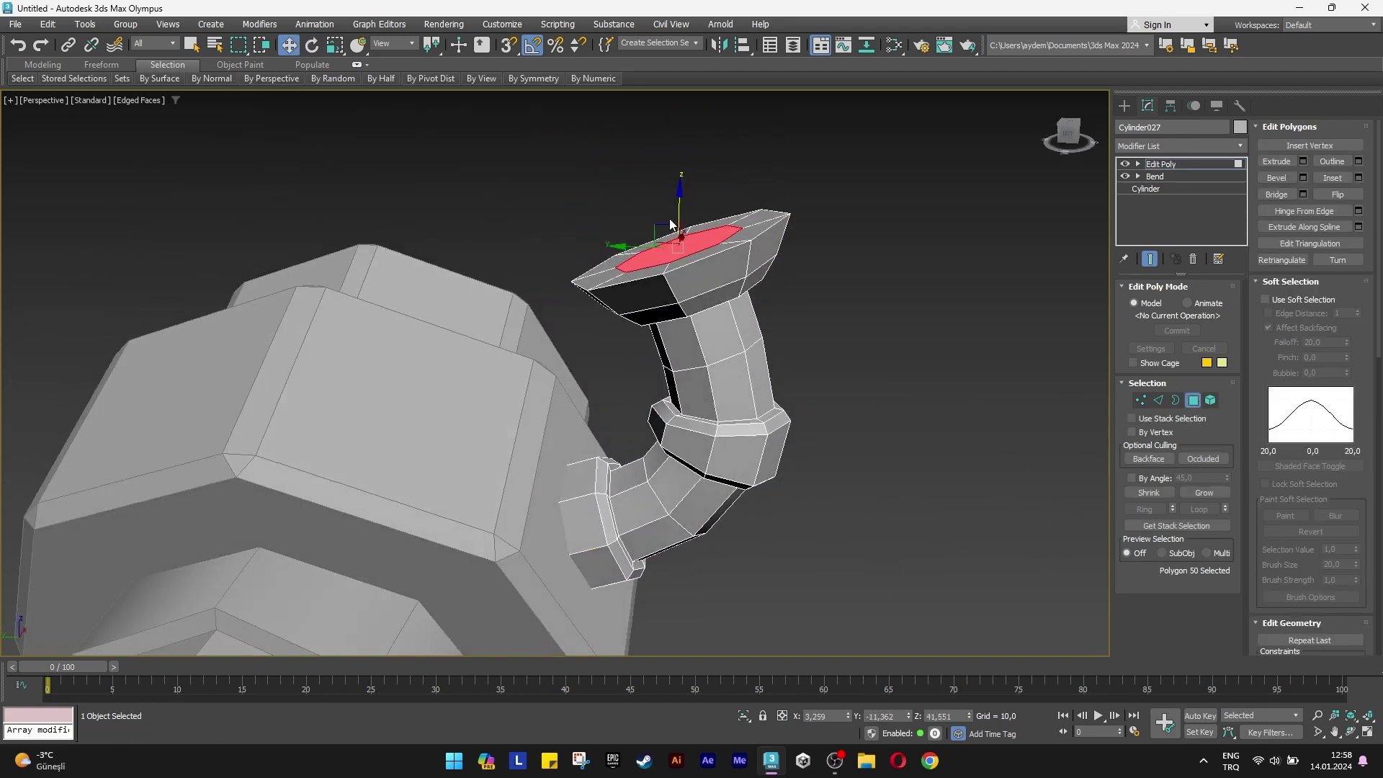
{"action": "left_click_drag", "start_coordinate": [664, 225], "coordinate": [646, 161]}
{"action": "middle_click_drag", "start_coordinate": [646, 161], "coordinate": [718, 304], "text": "alt"}
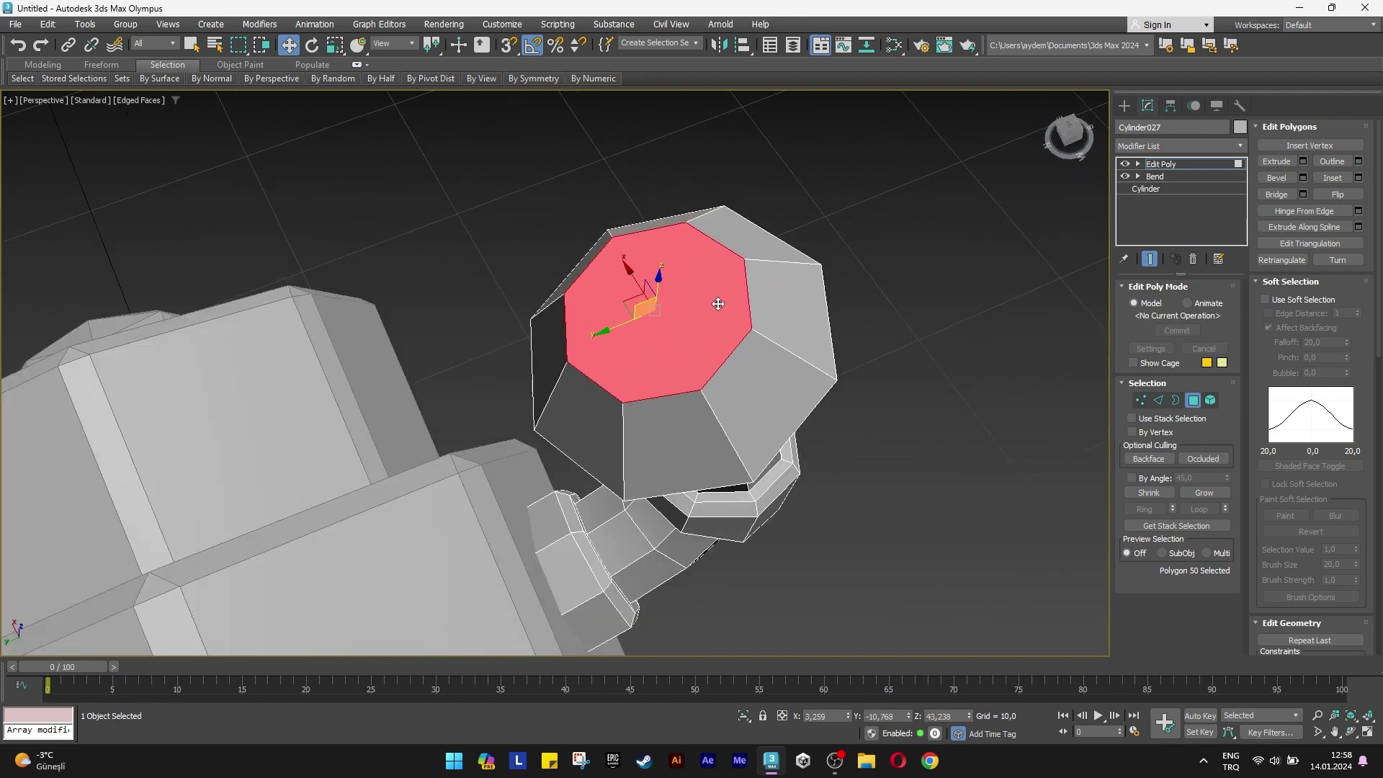
Inset the end face by 0,25 and extrude it -1 inward.
{"action": "left_click", "coordinate": [1358, 178]}
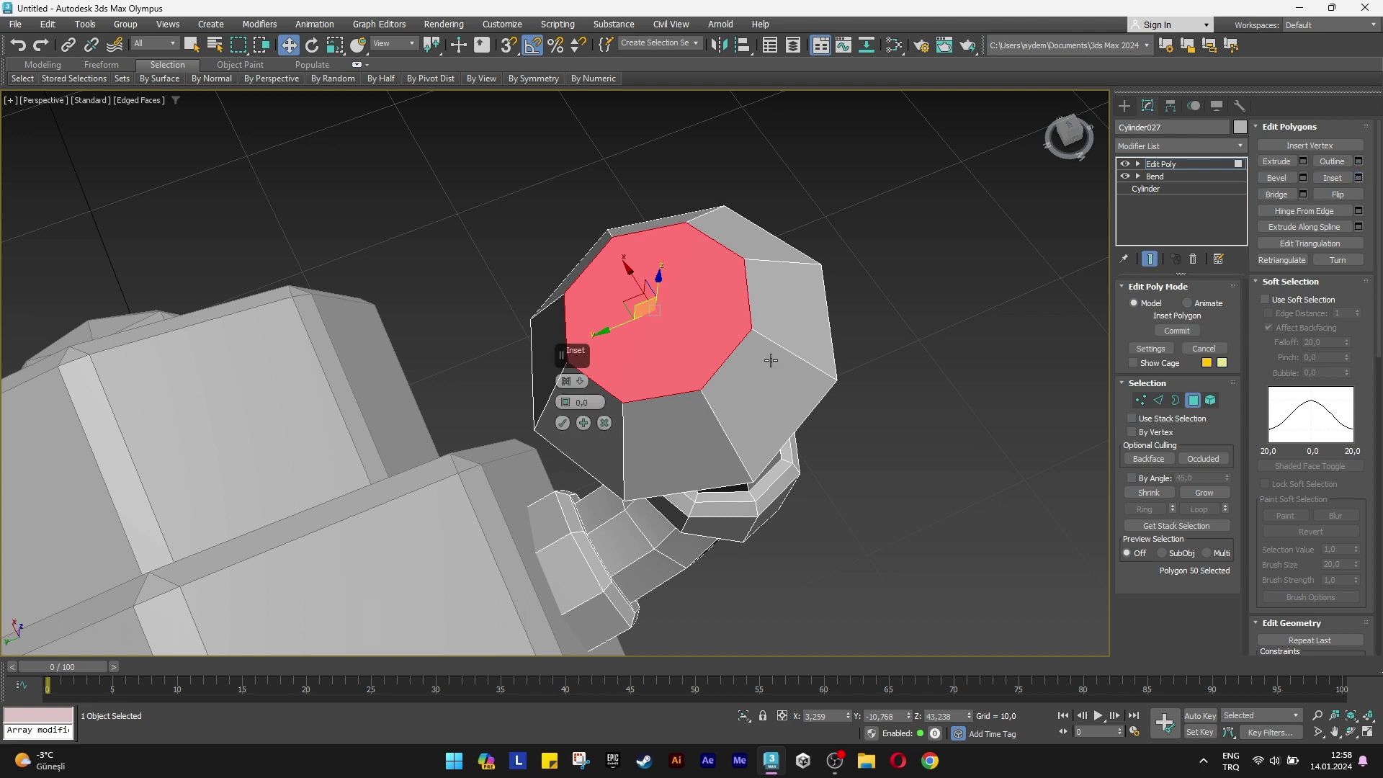
{"action": "left_click_drag", "start_coordinate": [567, 396], "coordinate": [583, 403]}
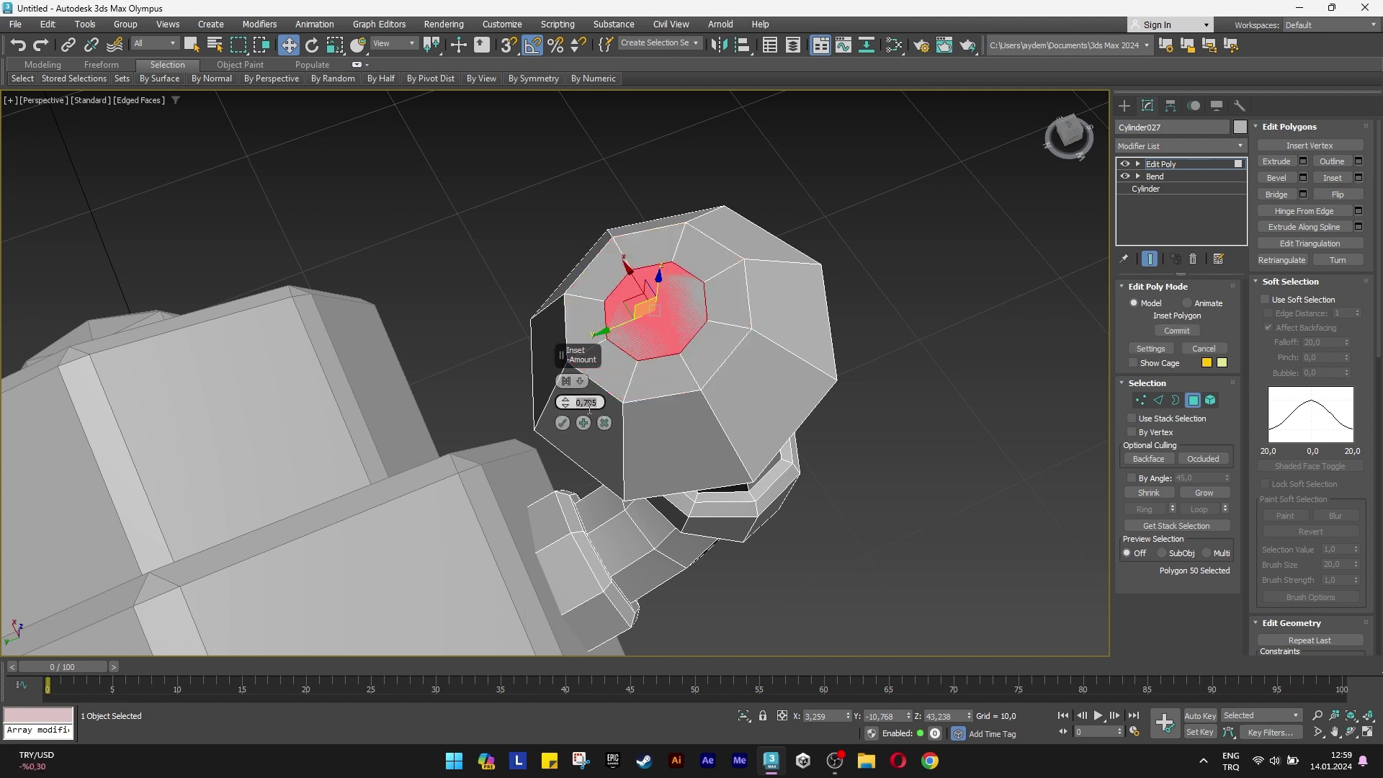
{"action": "type", "text": "5"}
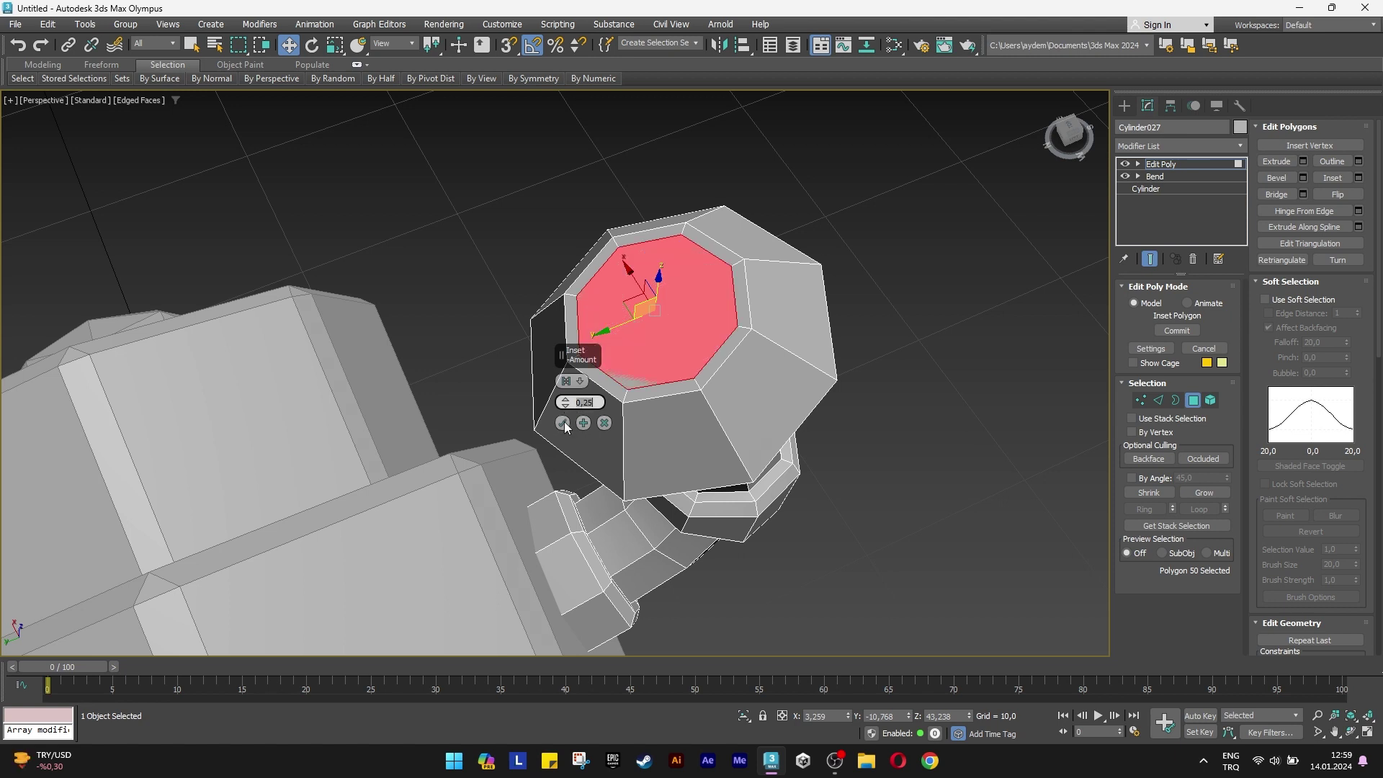
{"action": "left_click", "coordinate": [564, 424]}
{"action": "left_click", "coordinate": [1304, 161]}
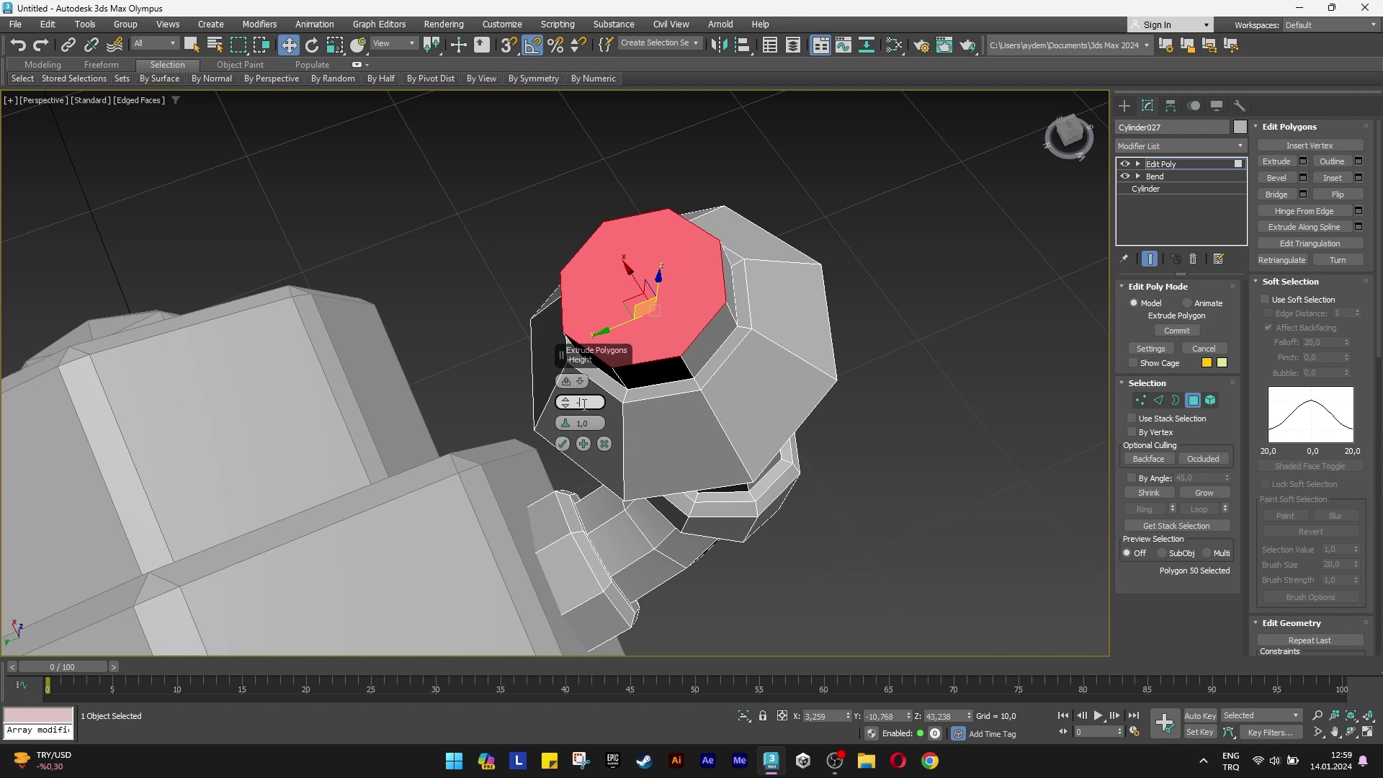
{"action": "type", "text": "-1"}
{"action": "key", "text": "Return"}
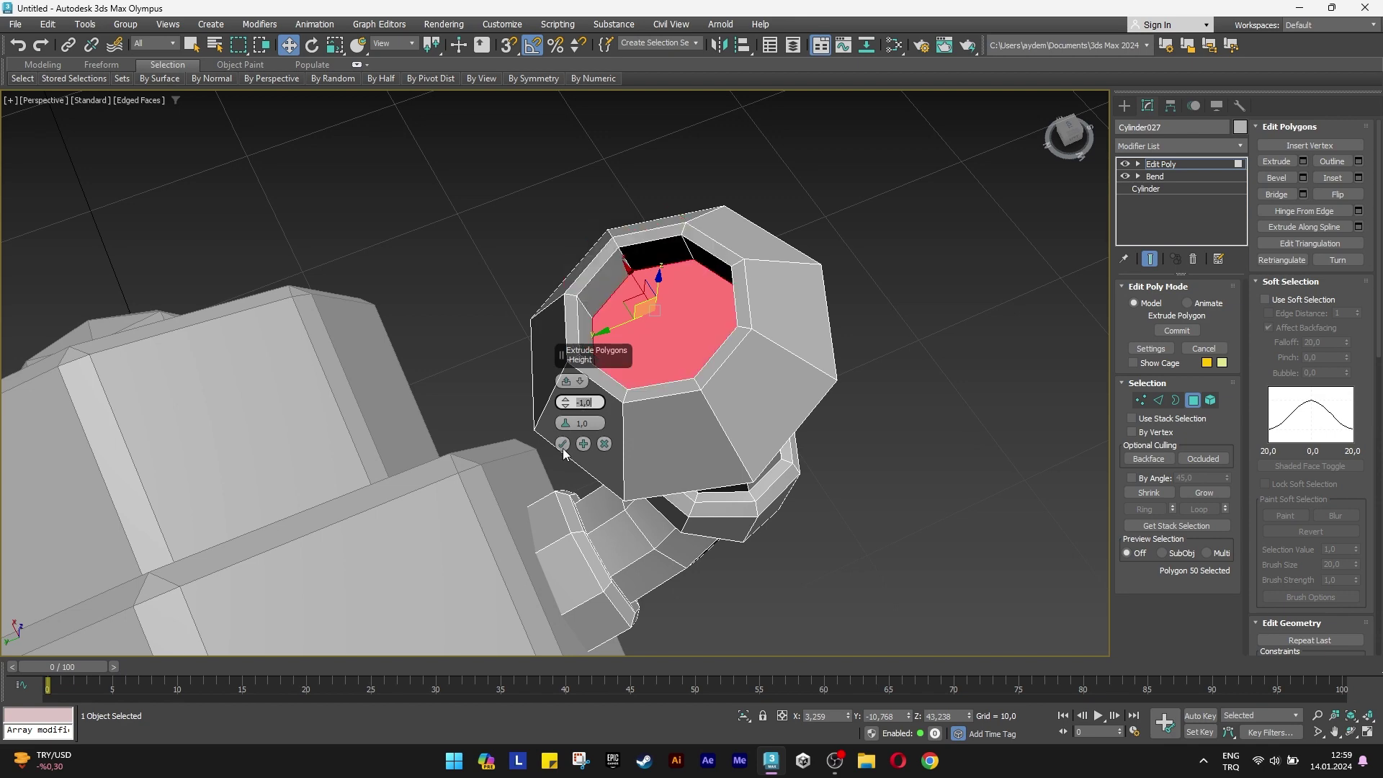
{"action": "left_click", "coordinate": [564, 444]}
{"action": "scroll", "coordinate": [563, 448], "scroll_direction": "down", "scroll_amount": 3}
{"action": "scroll", "coordinate": [563, 448], "scroll_direction": "down", "scroll_amount": 2}
Create a new cylinder near the turret head.
{"action": "left_click", "coordinate": [1193, 407]}
{"action": "left_click", "coordinate": [892, 396]}
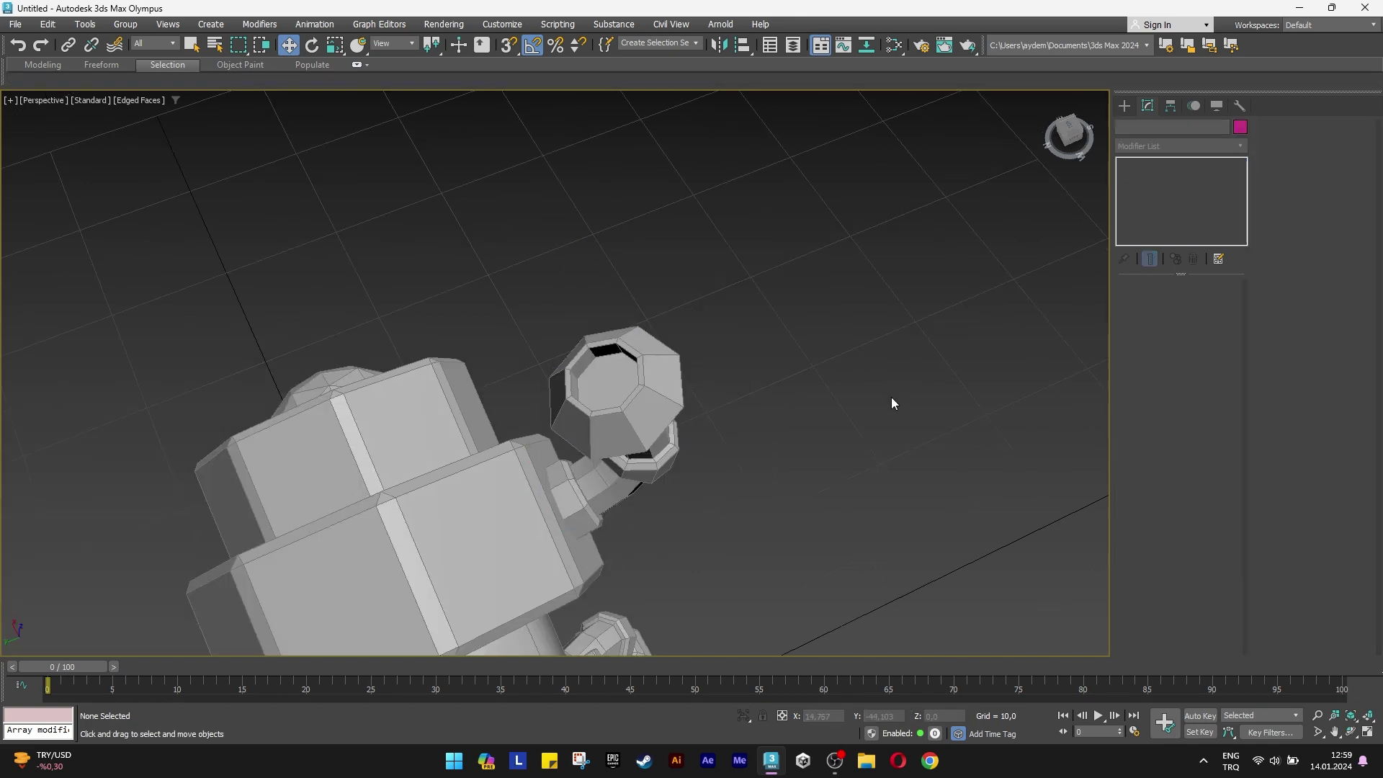
{"action": "mouse_move", "coordinate": [892, 396]}
{"action": "middle_mouse_down"}
{"action": "mouse_move", "coordinate": [695, 417]}
{"action": "mouse_move", "coordinate": [411, 300]}
{"action": "mouse_move", "coordinate": [597, 397]}
{"action": "middle_mouse_up"}
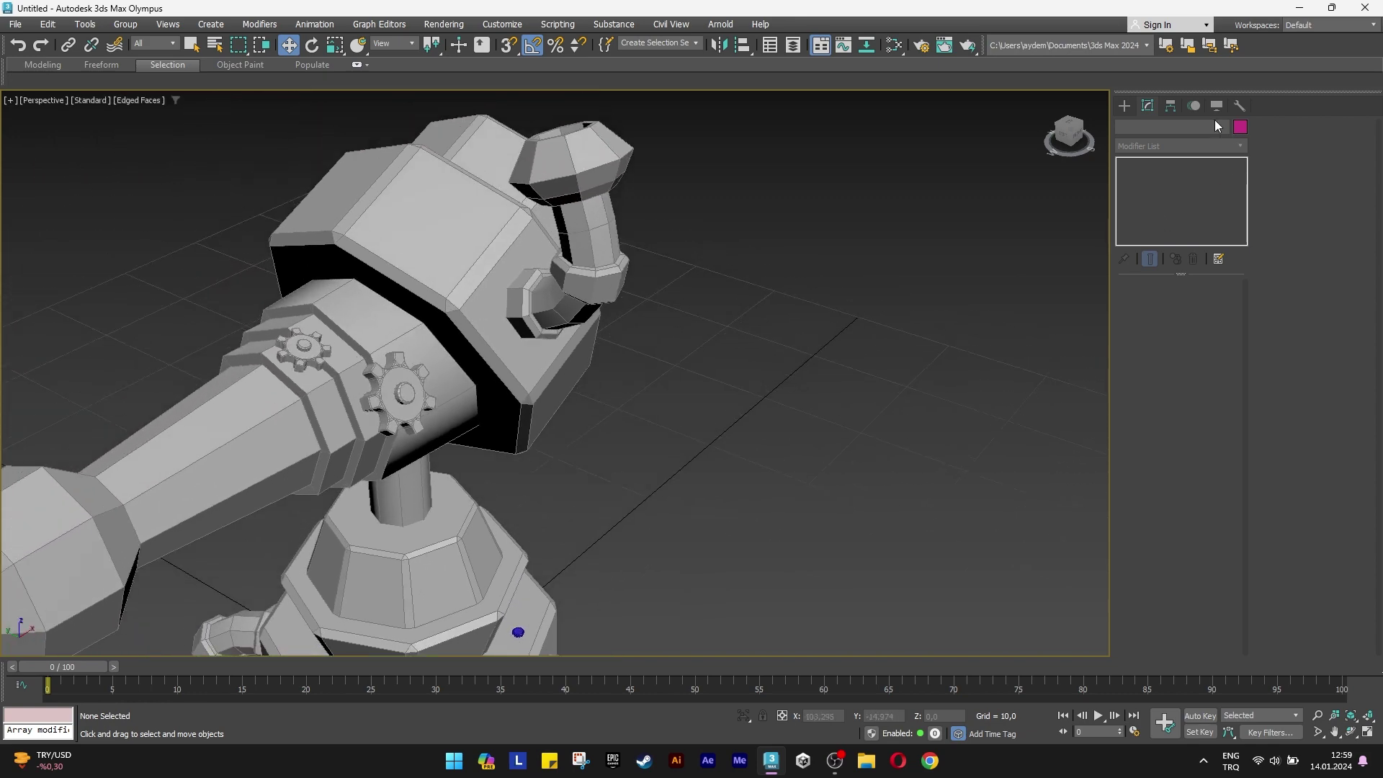
{"action": "left_click", "coordinate": [1123, 107]}
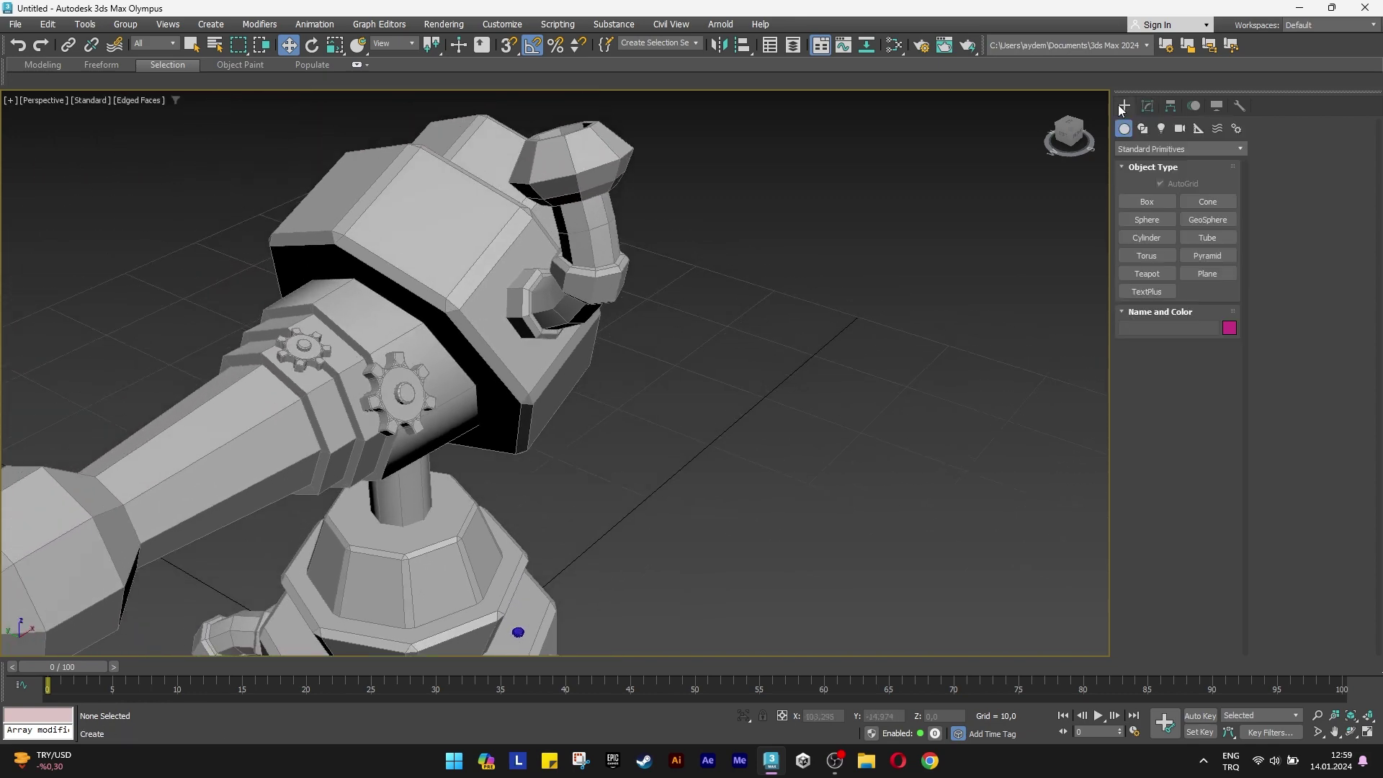
{"action": "left_click", "coordinate": [1147, 238]}
{"action": "middle_click_drag", "start_coordinate": [709, 497], "coordinate": [704, 317]}
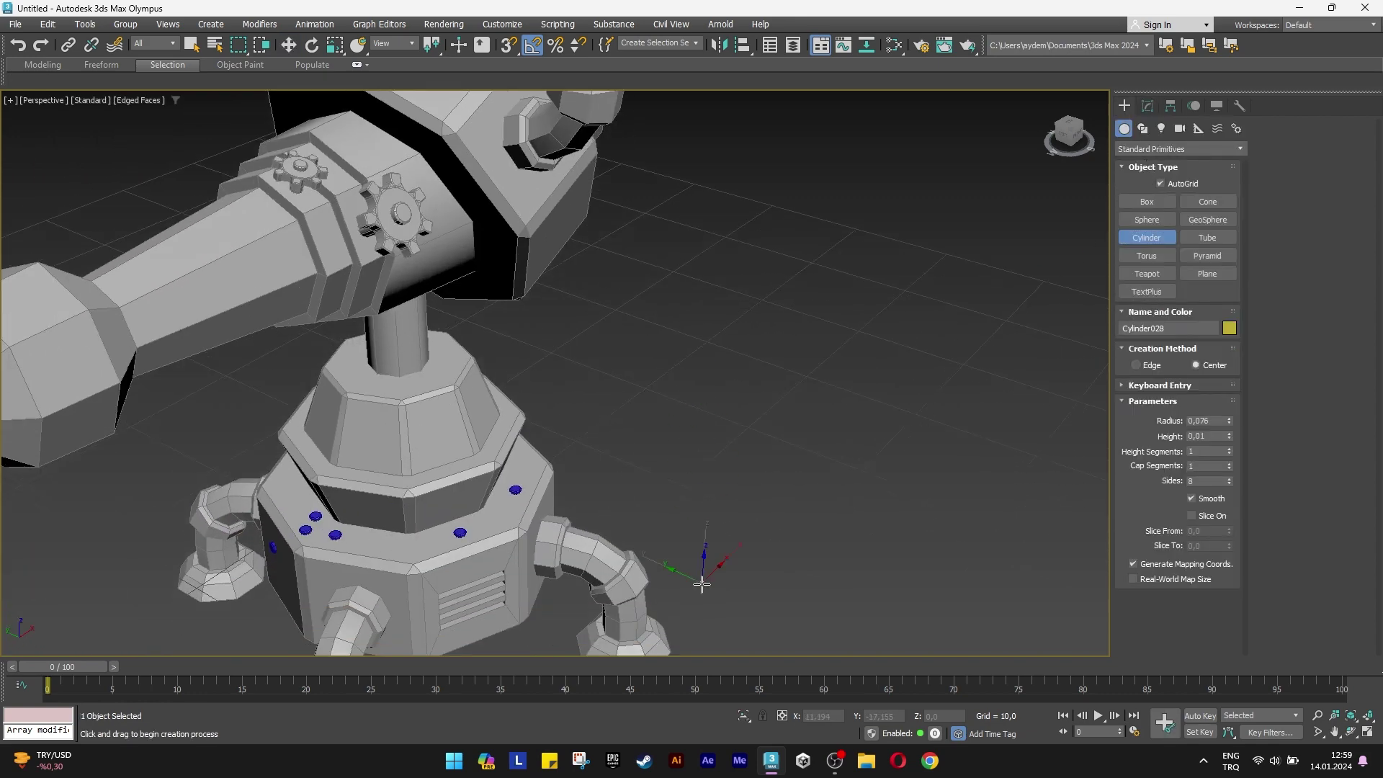
{"action": "left_click", "coordinate": [715, 319]}
{"action": "key", "text": "w"}
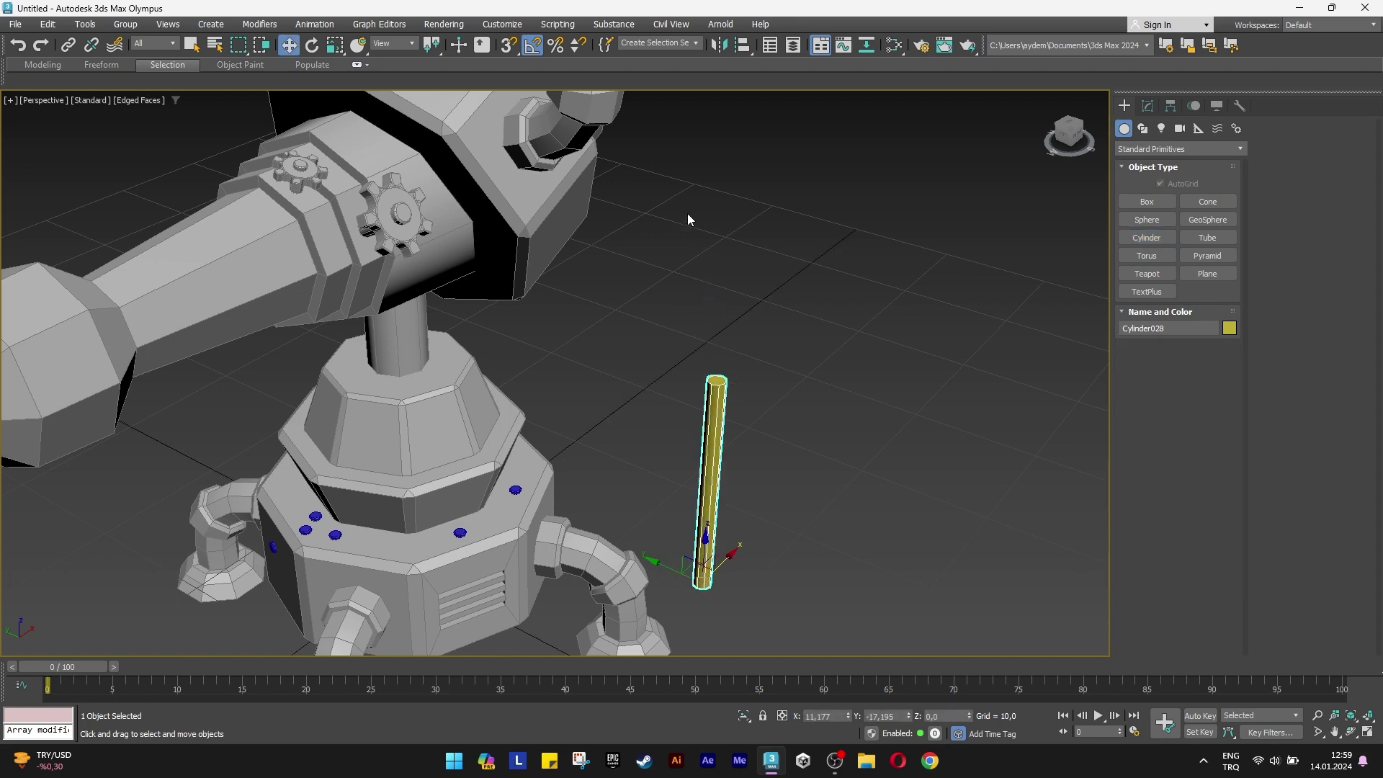
{"action": "middle_click_drag", "start_coordinate": [687, 213], "coordinate": [732, 352], "text": "alt"}
Align the cylinder to the exhaust pipe and lower it beneath the pipe.
{"action": "left_click", "coordinate": [743, 45]}
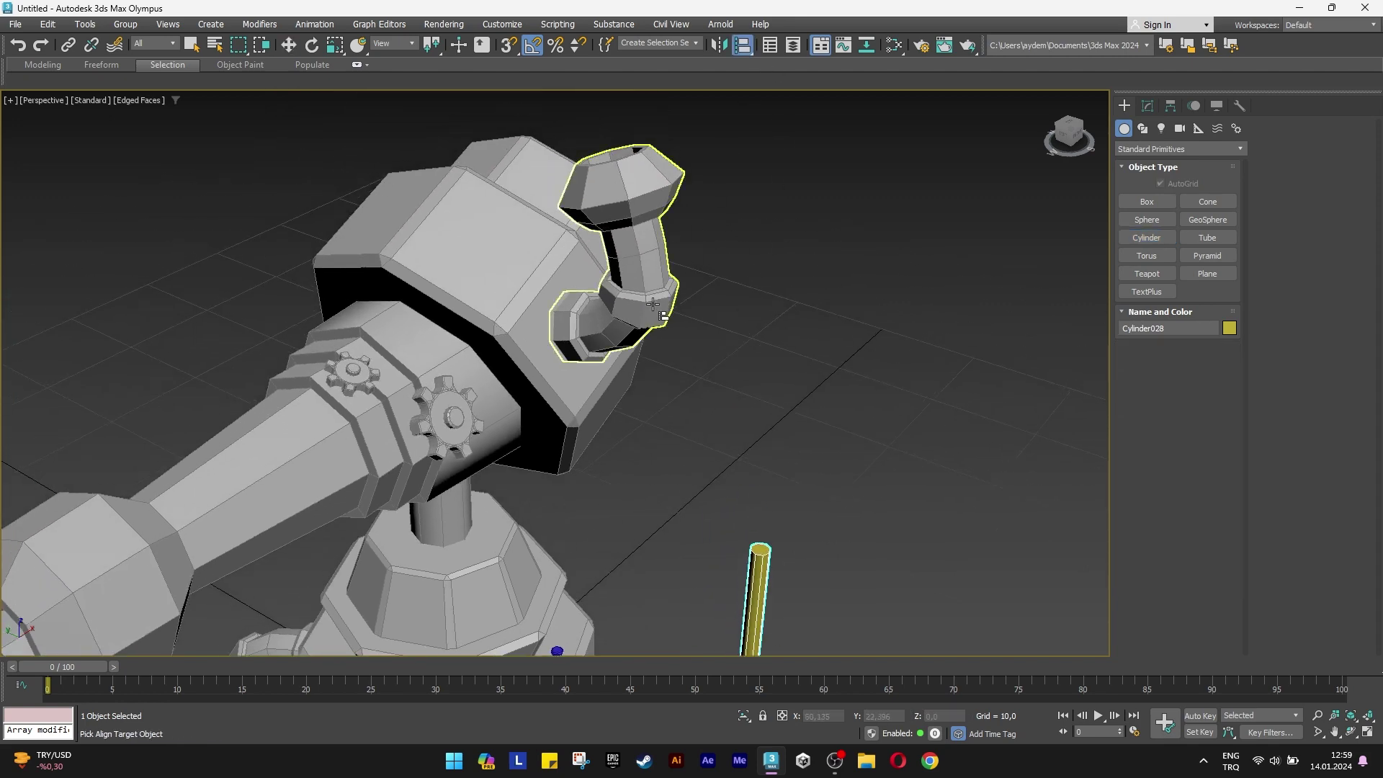
{"action": "left_click", "coordinate": [653, 303]}
{"action": "left_click", "coordinate": [696, 496]}
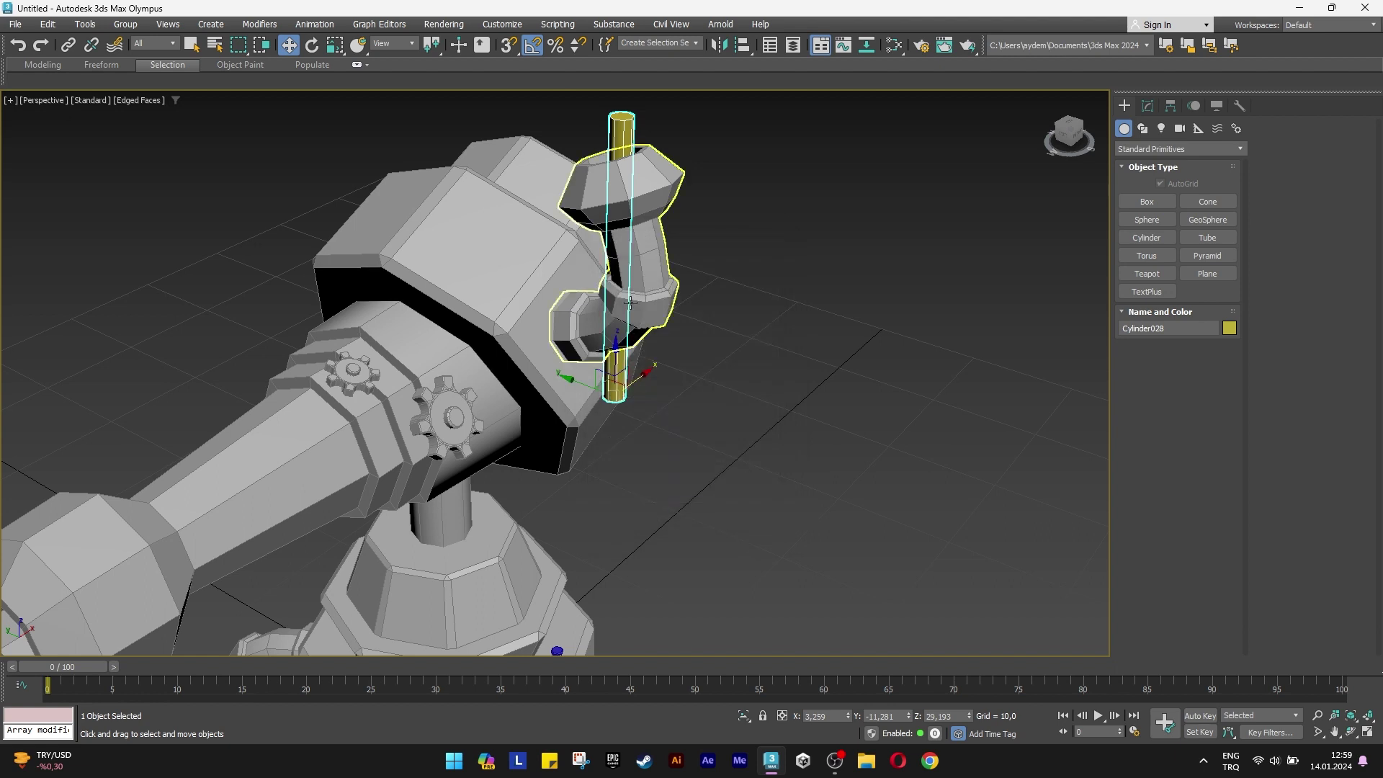
{"action": "left_click_drag", "start_coordinate": [617, 345], "coordinate": [630, 463]}
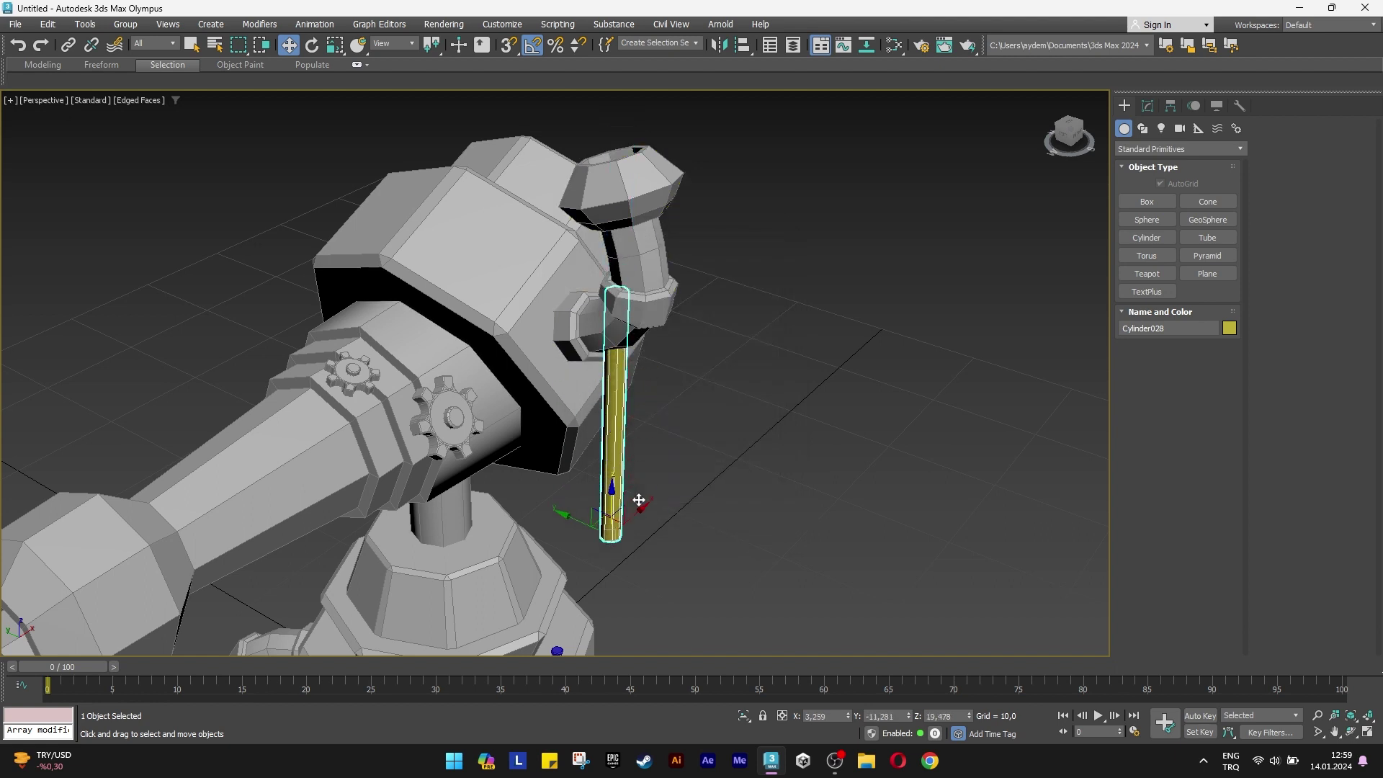
{"action": "scroll", "coordinate": [638, 499], "scroll_direction": "up", "scroll_amount": 4}
Make the cylinder radius 0,15 and height 7, positioned at the pipe mouth.
{"action": "left_click", "coordinate": [1148, 106]}
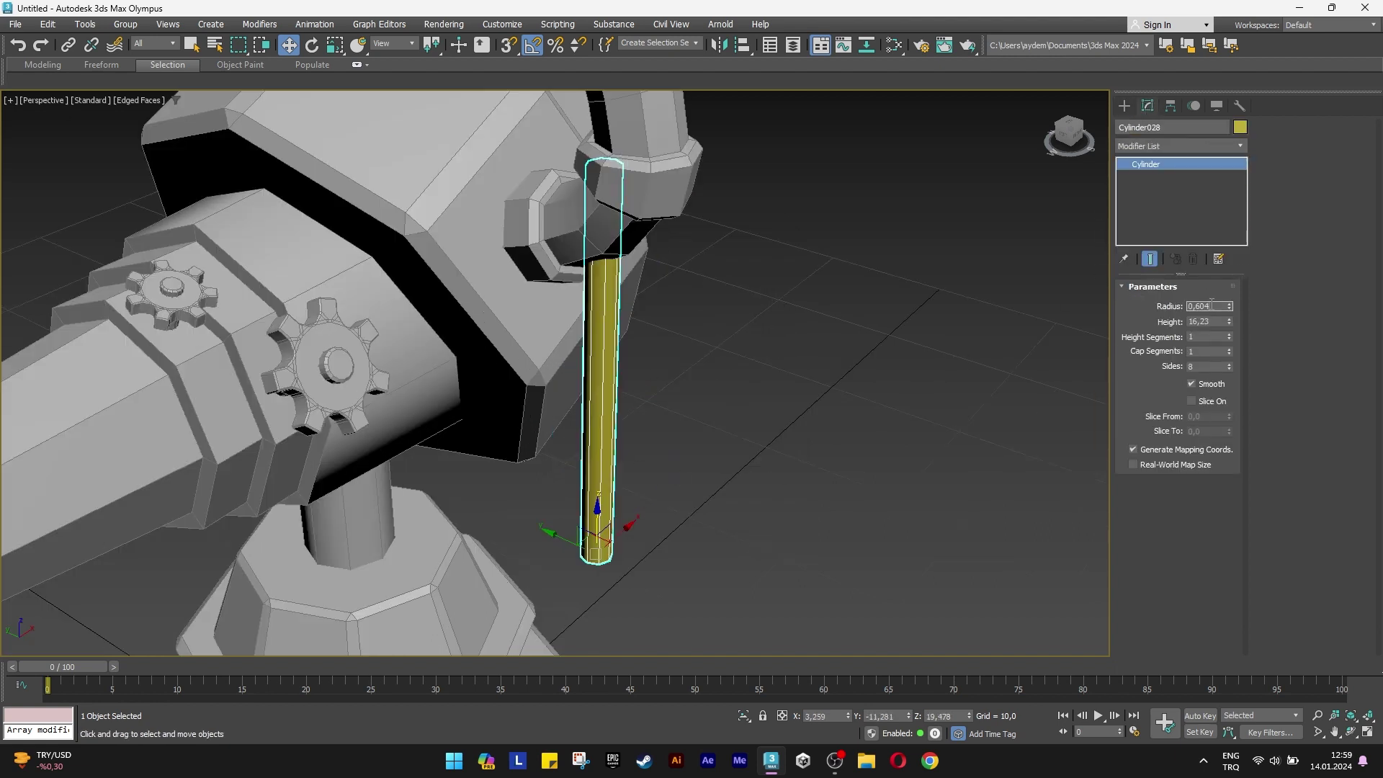
{"action": "type", "text": "5"}
{"action": "key", "text": "Return"}
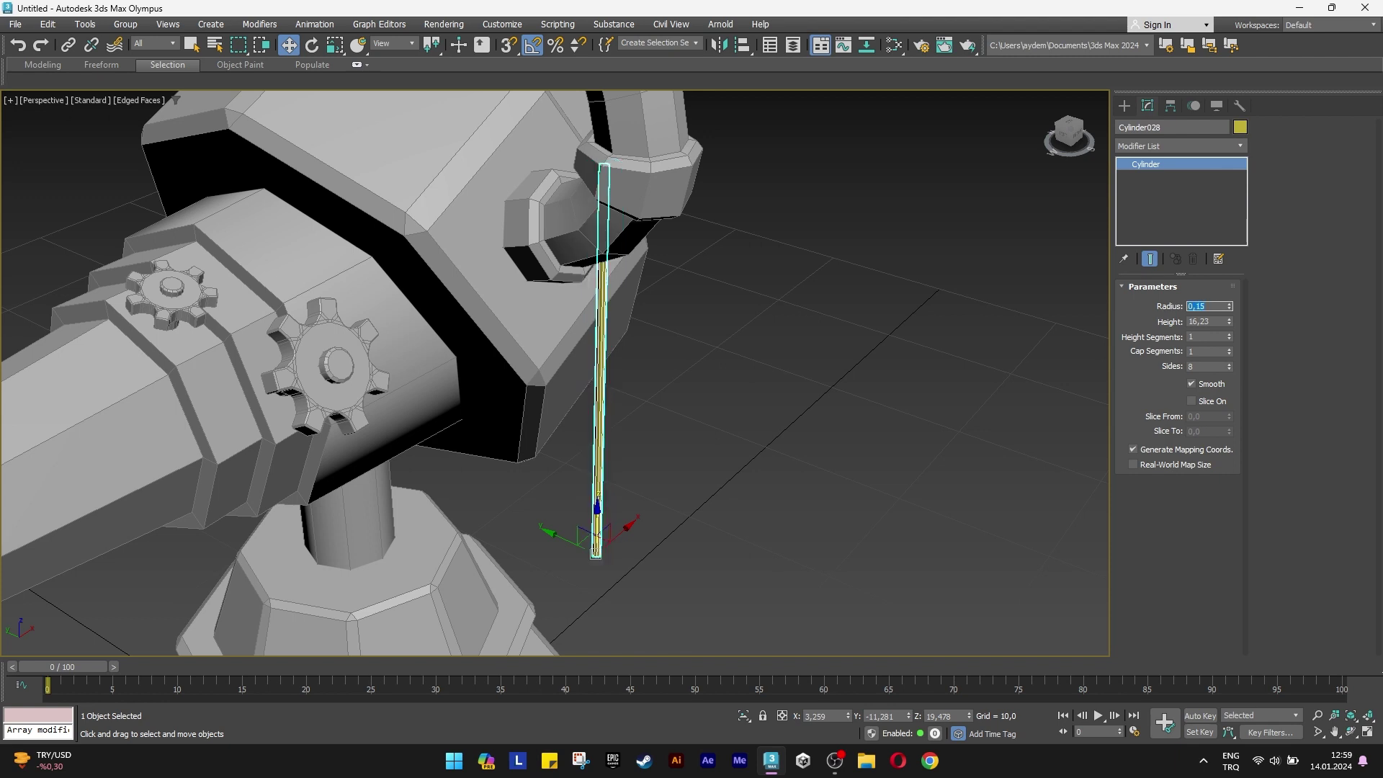
{"action": "type", "text": "7"}
{"action": "key", "text": "Return"}
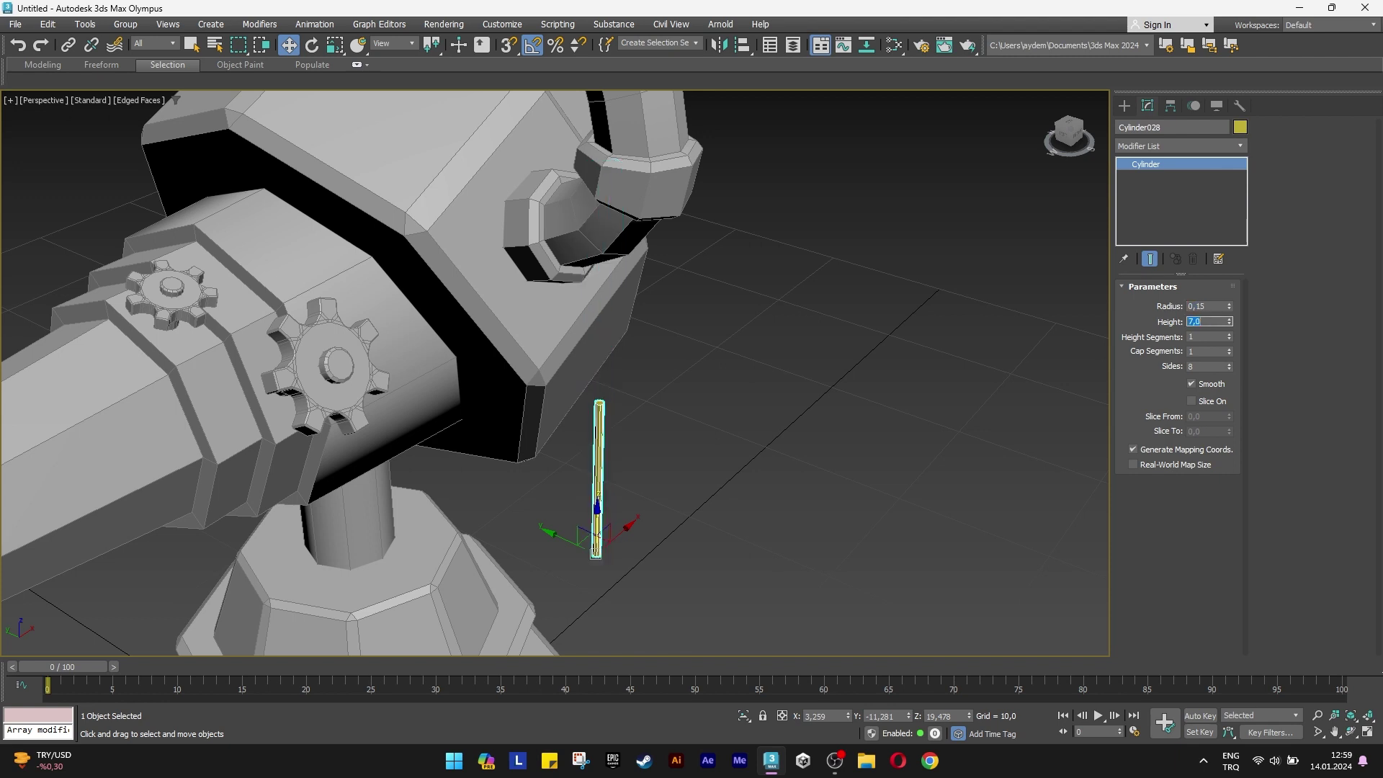
{"action": "left_click_drag", "start_coordinate": [598, 512], "coordinate": [610, 411]}
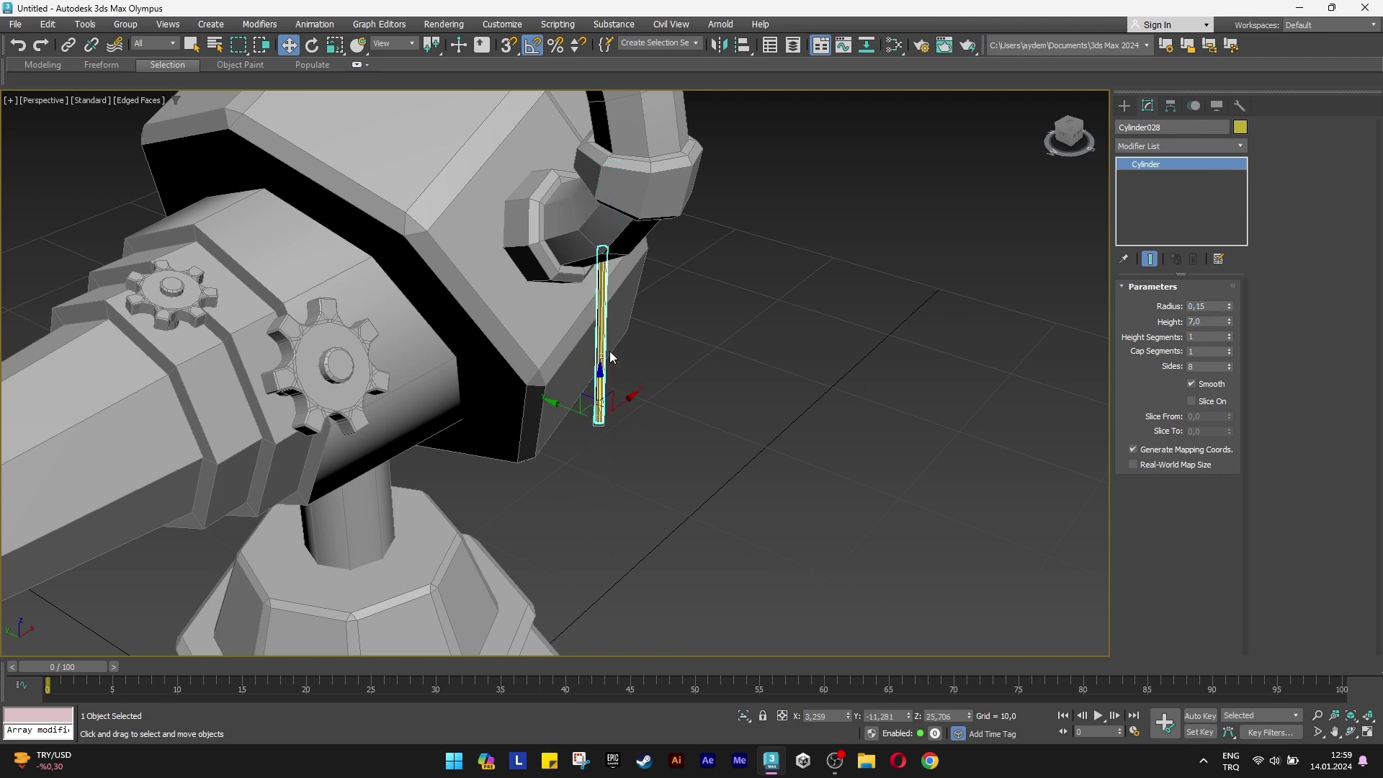
{"action": "middle_click_drag", "start_coordinate": [610, 357], "coordinate": [640, 368], "text": "alt"}
{"action": "mouse_move", "coordinate": [578, 432]}
{"action": "left_mouse_down"}
{"action": "mouse_move", "coordinate": [617, 435]}
{"action": "mouse_move", "coordinate": [651, 416]}
{"action": "mouse_move", "coordinate": [671, 340]}
{"action": "left_mouse_up"}
{"action": "middle_click_drag", "start_coordinate": [683, 329], "coordinate": [680, 355], "text": "alt"}
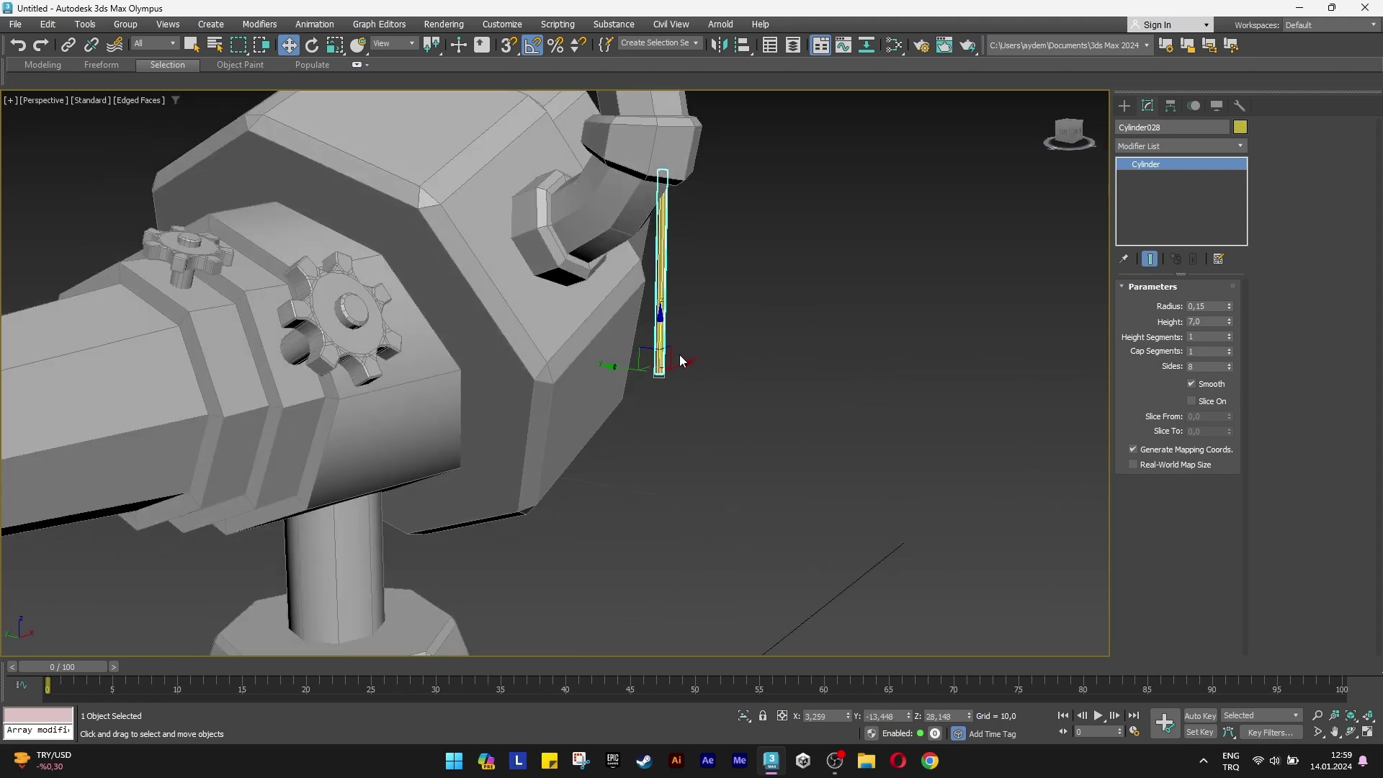
{"action": "left_click_drag", "start_coordinate": [636, 371], "coordinate": [621, 369]}
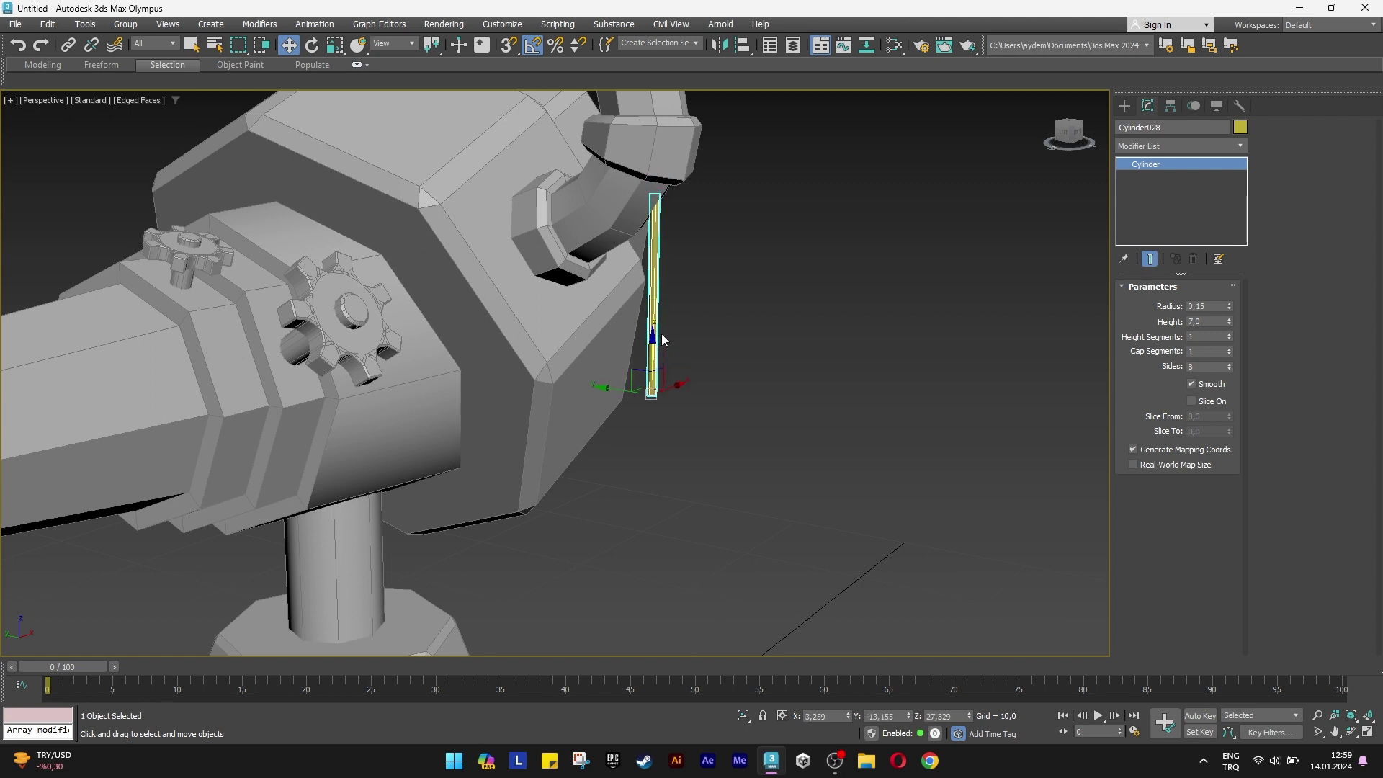
{"action": "scroll", "coordinate": [664, 339], "scroll_direction": "up", "scroll_amount": 2}
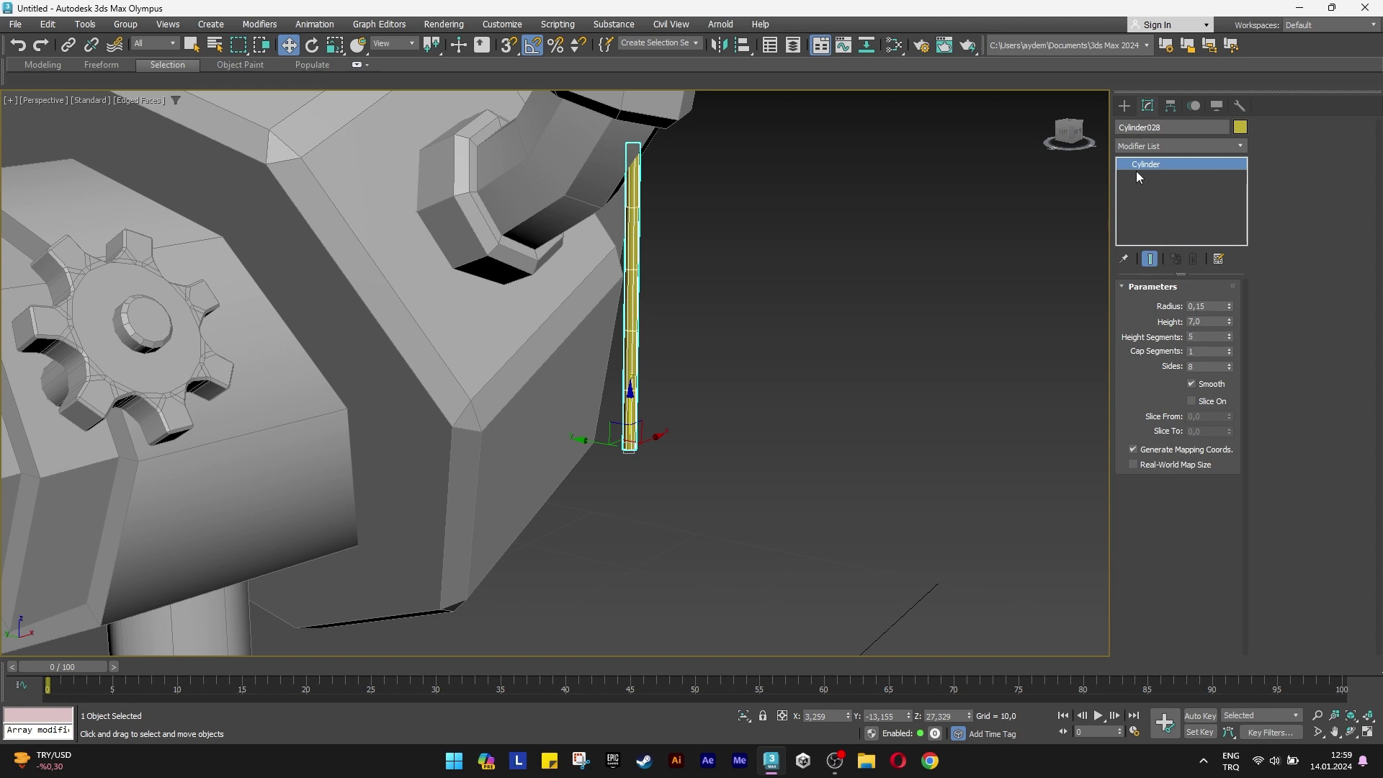
Give the cable a Bend modifier of 62,5 and rotate it to curve downward.
{"action": "left_click", "coordinate": [1134, 144]}
{"action": "type", "text": "bend"}
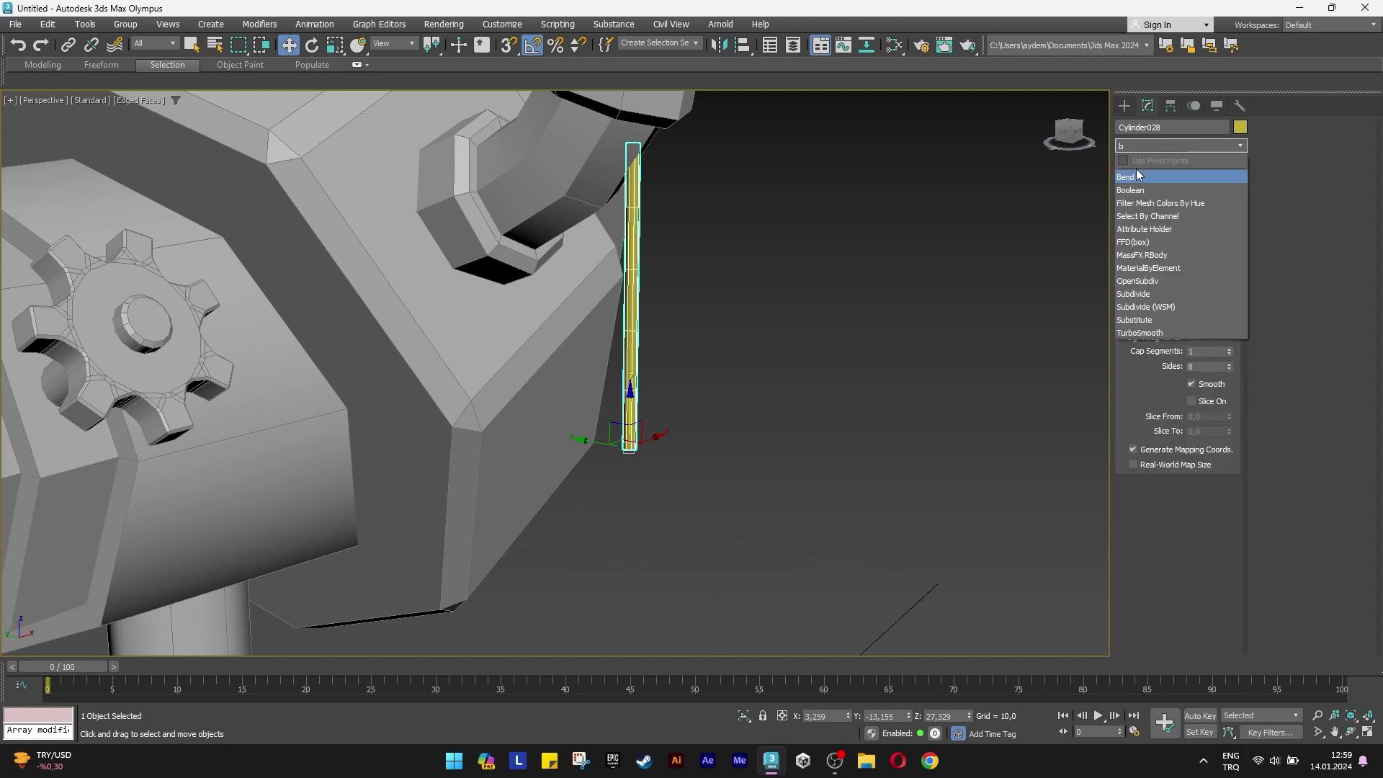
{"action": "left_click", "coordinate": [1137, 171]}
{"action": "left_click_drag", "start_coordinate": [1216, 315], "coordinate": [1193, 226]}
{"action": "key", "text": "e"}
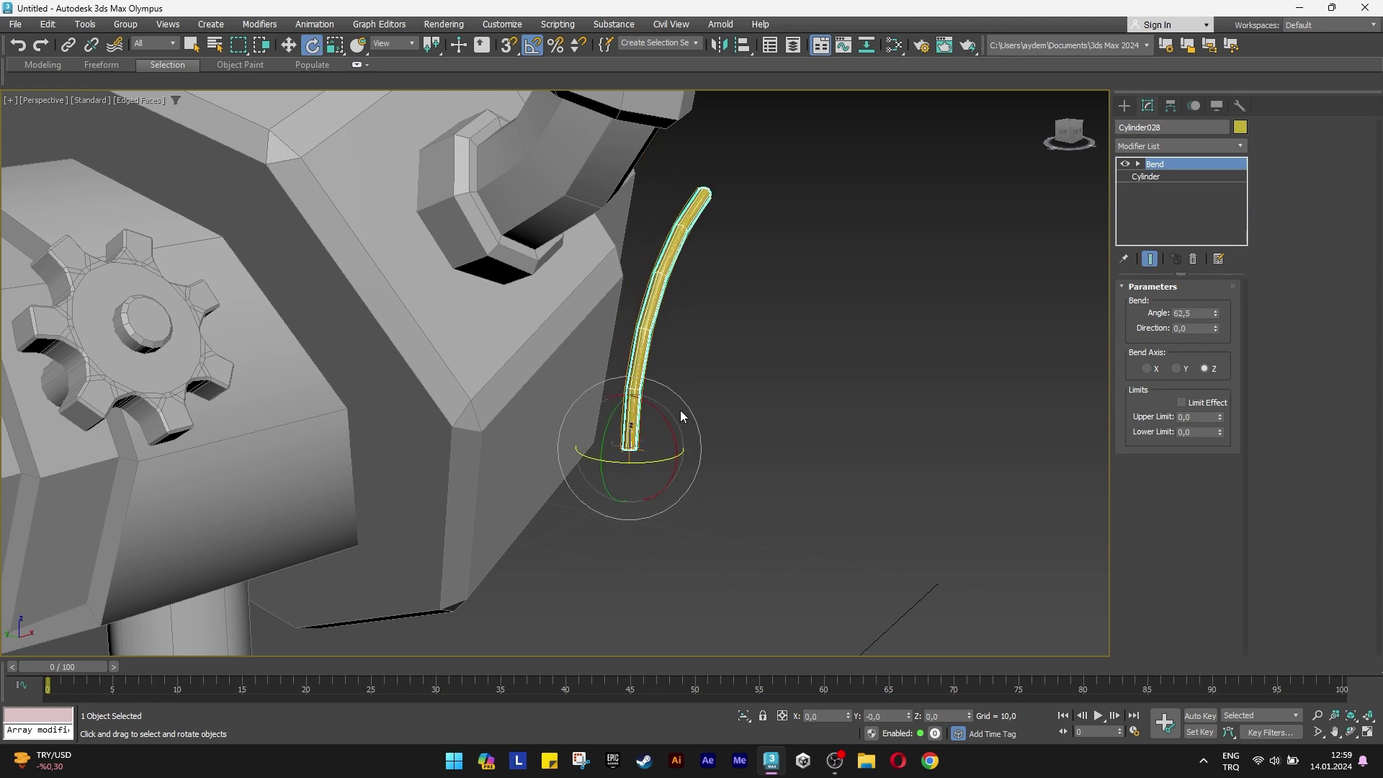
{"action": "mouse_move", "coordinate": [599, 427]}
{"action": "left_mouse_down"}
{"action": "mouse_move", "coordinate": [670, 318]}
{"action": "mouse_move", "coordinate": [616, 198]}
{"action": "left_mouse_up"}
{"action": "key", "text": "w"}
{"action": "key", "text": "e"}
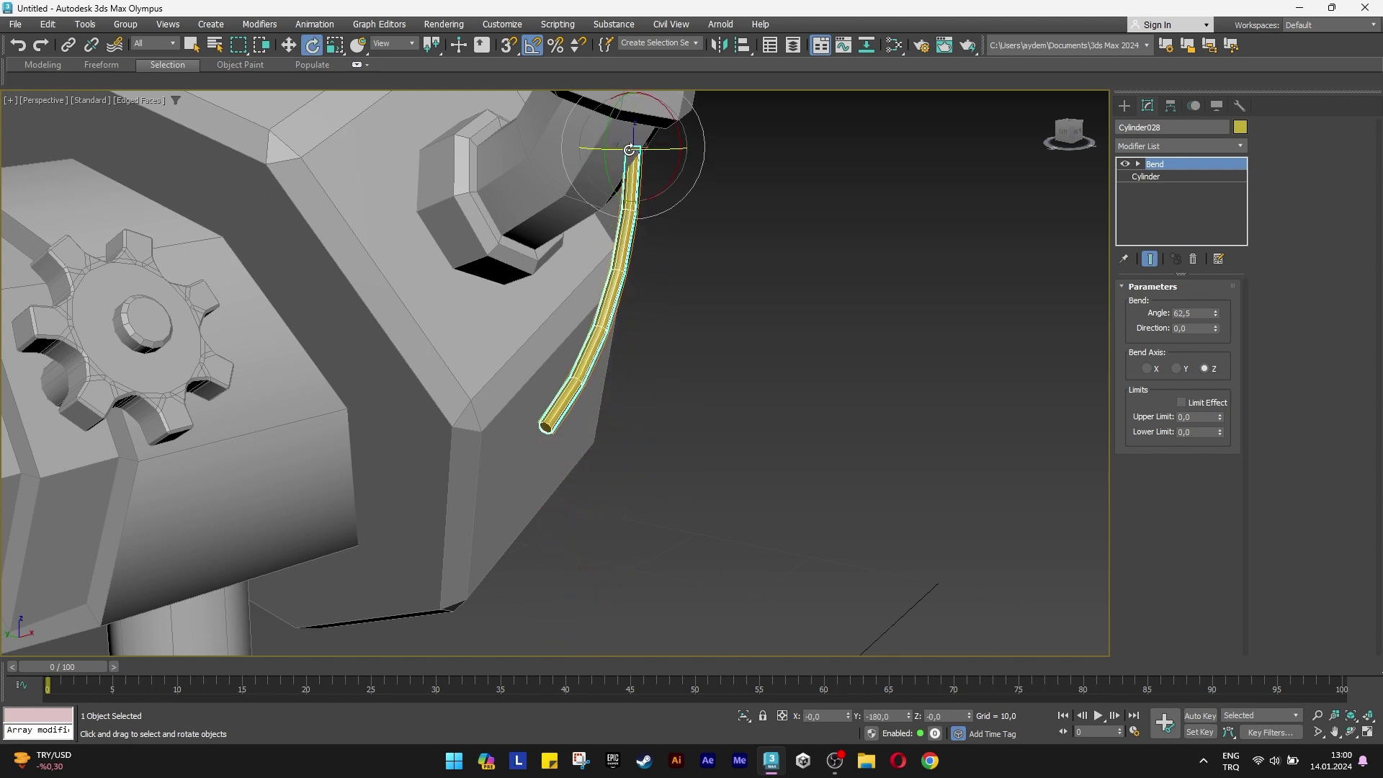
{"action": "left_click_drag", "start_coordinate": [630, 150], "coordinate": [745, 145]}
{"action": "key", "text": "w"}
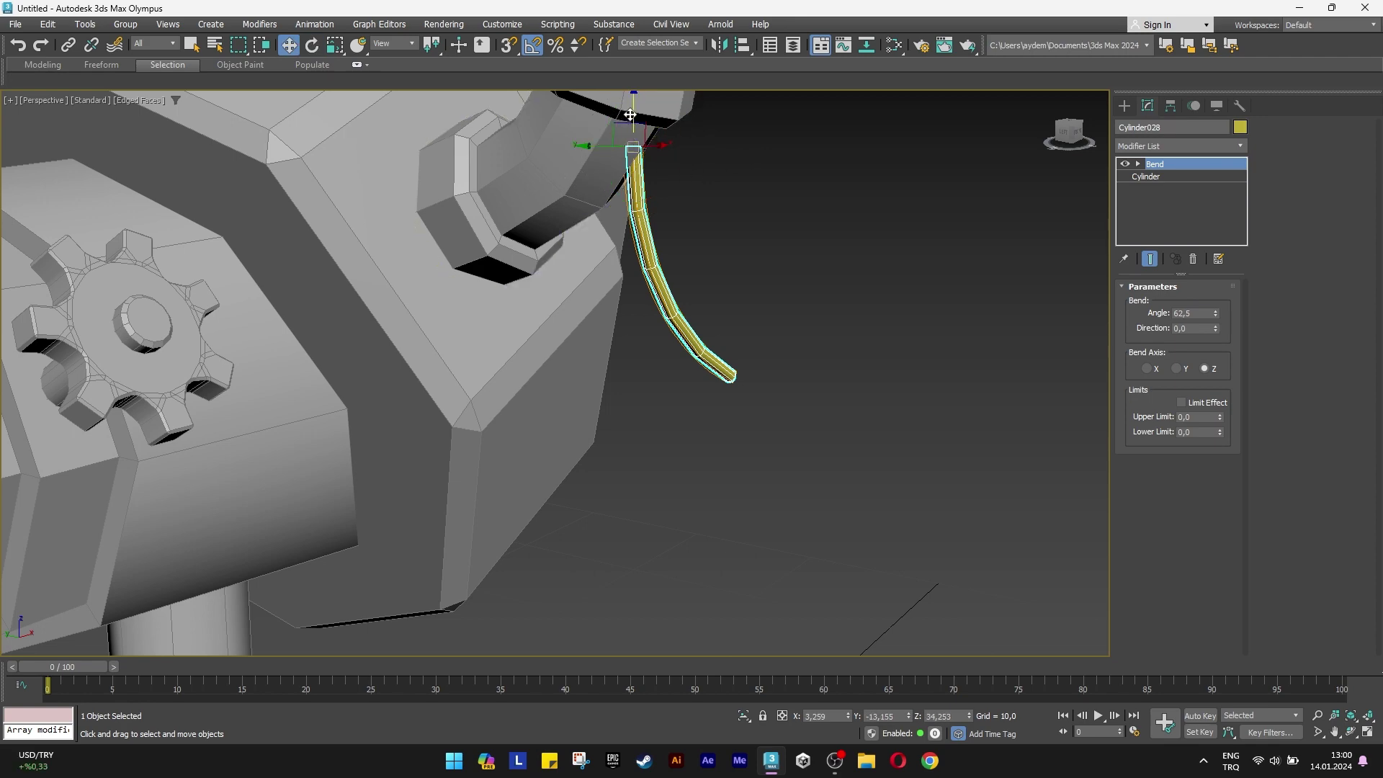
Clone the bent cable, splay the copy outward and set its bend to 31,5.
{"action": "left_click_drag", "start_coordinate": [631, 115], "coordinate": [630, 162], "text": "shift"}
{"action": "left_click", "coordinate": [691, 435]}
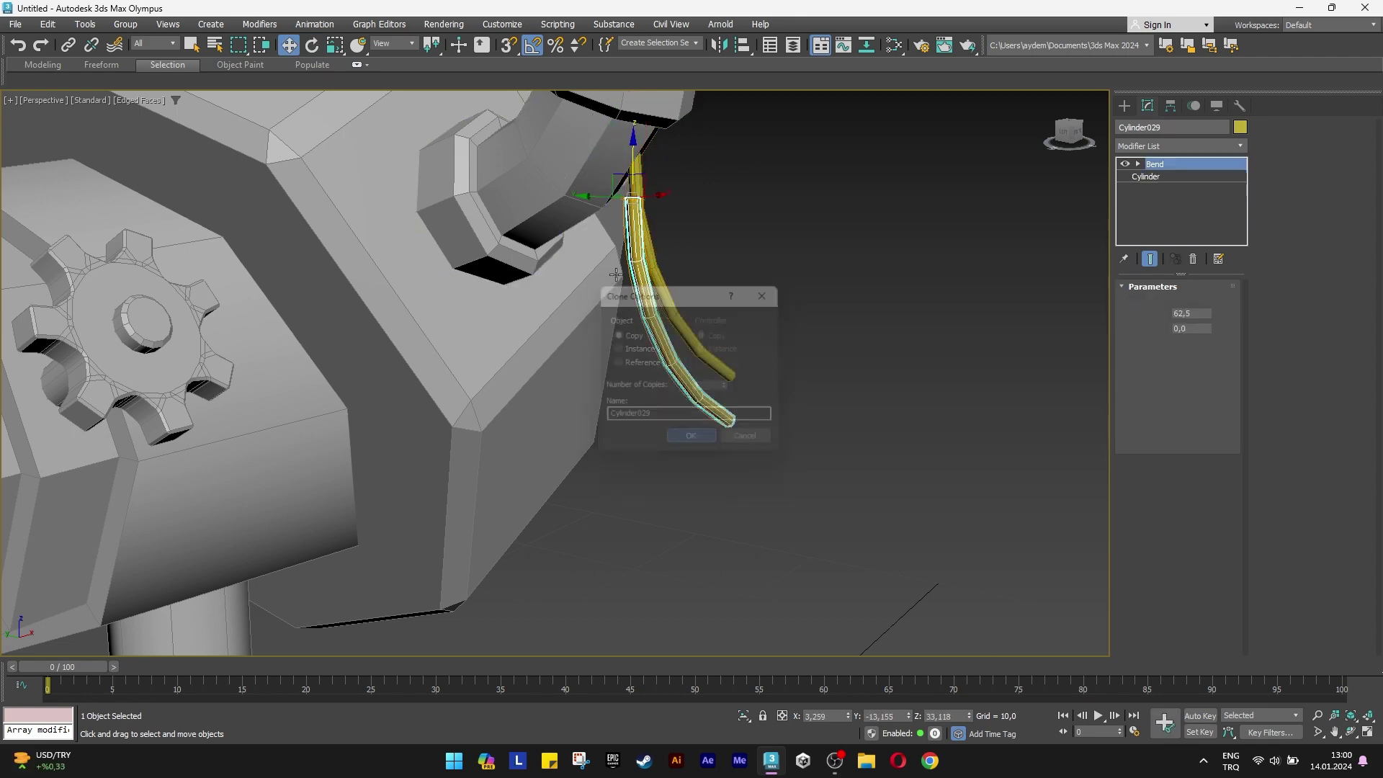
{"action": "middle_click_drag", "start_coordinate": [616, 274], "coordinate": [663, 439], "text": "alt"}
{"action": "key", "text": "e"}
{"action": "mouse_move", "coordinate": [714, 432]}
{"action": "left_mouse_down"}
{"action": "mouse_move", "coordinate": [575, 452]}
{"action": "mouse_move", "coordinate": [612, 456]}
{"action": "left_mouse_up"}
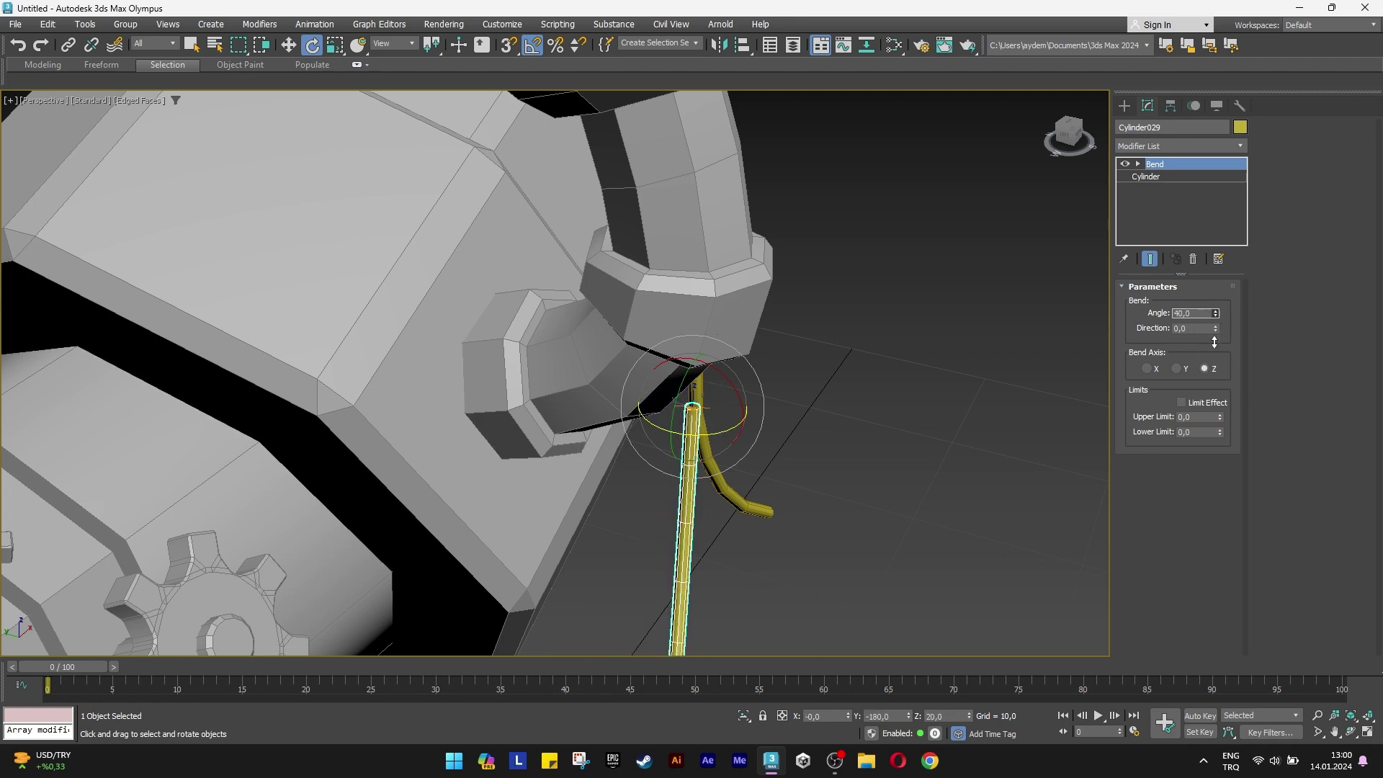
{"action": "left_click_drag", "start_coordinate": [1214, 343], "coordinate": [1214, 353]}
{"action": "key", "text": "w"}
Make a third cable with bend -2,0 and shift it sideways beside the others.
{"action": "left_click_drag", "start_coordinate": [696, 371], "coordinate": [696, 382], "text": "shift"}
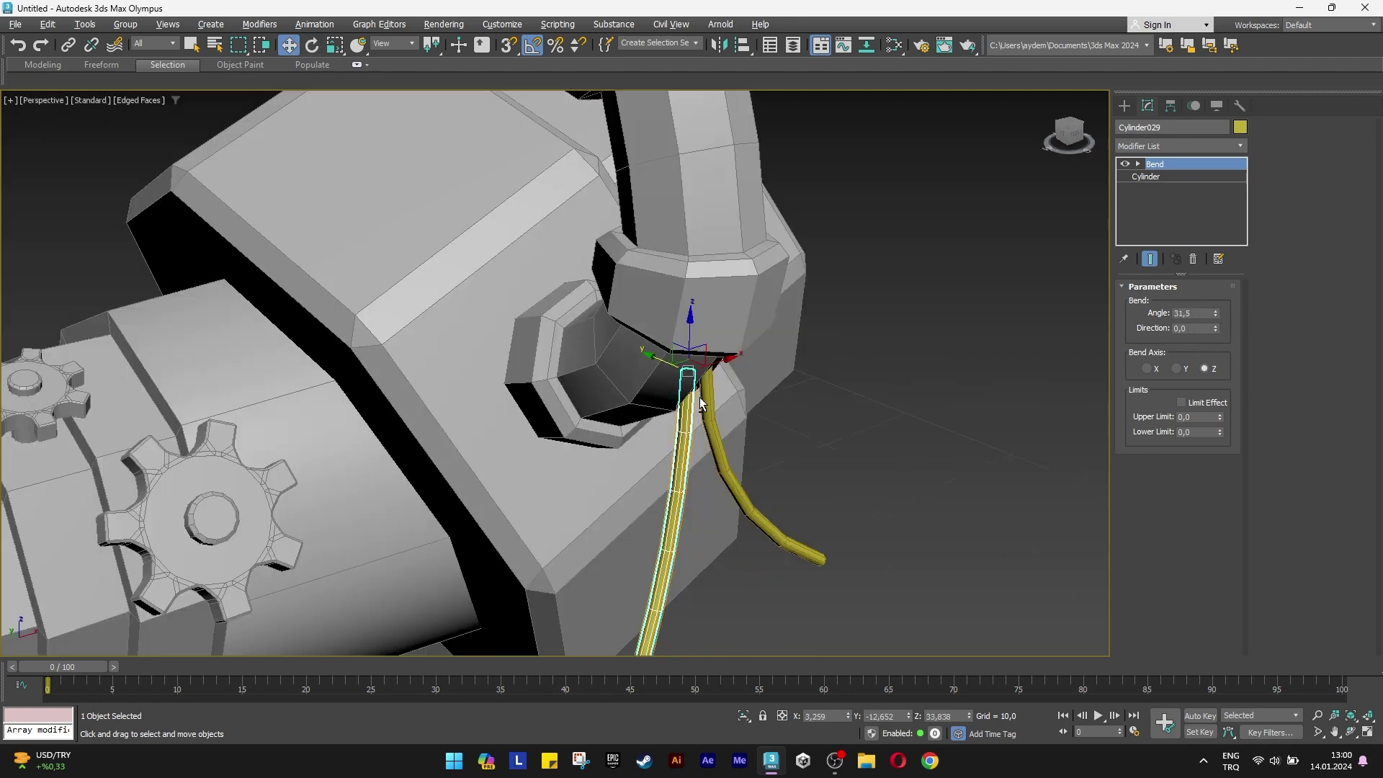
{"action": "middle_click_drag", "start_coordinate": [696, 382], "coordinate": [694, 394], "text": "alt"}
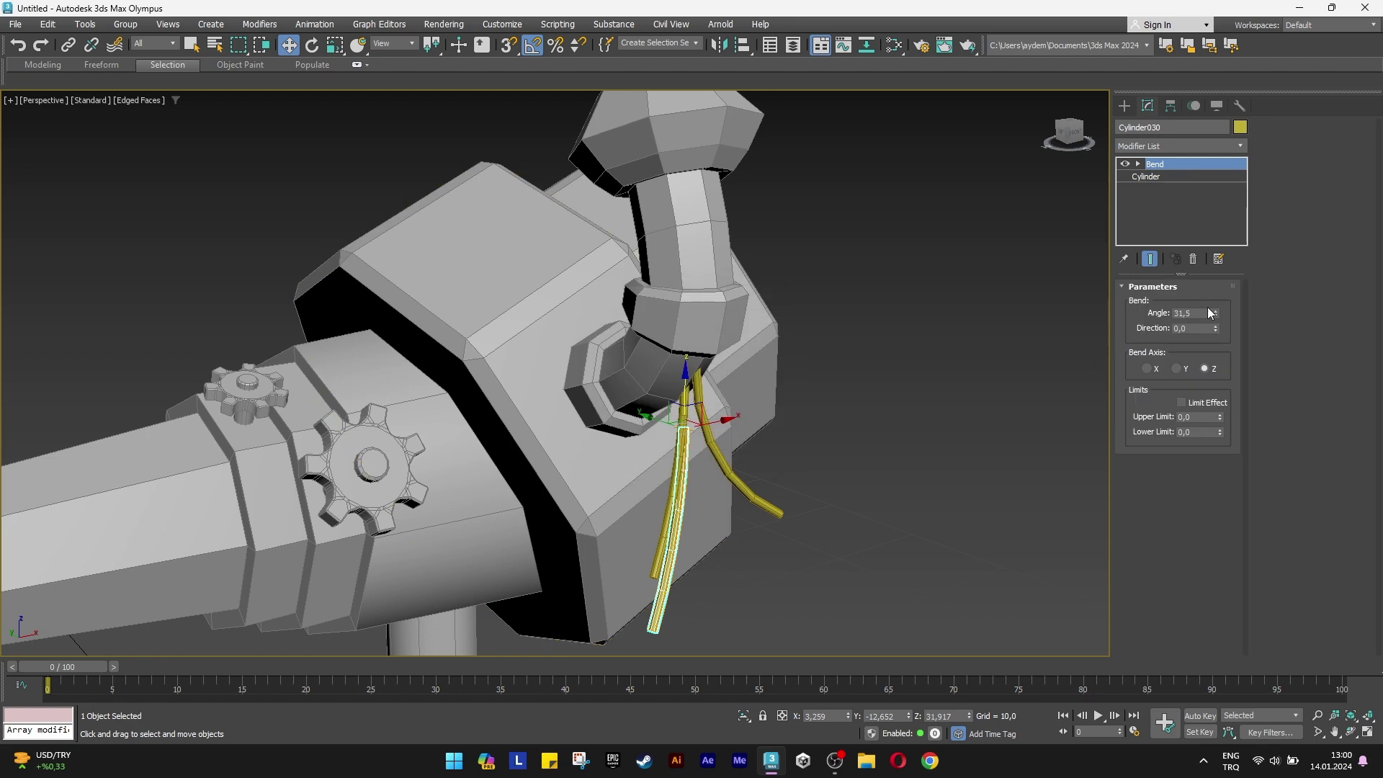
{"action": "left_click_drag", "start_coordinate": [1215, 312], "coordinate": [1215, 326]}
{"action": "scroll", "coordinate": [677, 406], "scroll_direction": "up", "scroll_amount": 3}
{"action": "left_click_drag", "start_coordinate": [678, 406], "coordinate": [648, 406]}
{"action": "mouse_move", "coordinate": [648, 406]}
{"action": "middle_mouse_down", "text": "alt"}
{"action": "mouse_move", "coordinate": [631, 382]}
{"action": "mouse_move", "coordinate": [654, 364]}
{"action": "middle_mouse_up", "text": "alt"}
{"action": "key", "text": "r"}
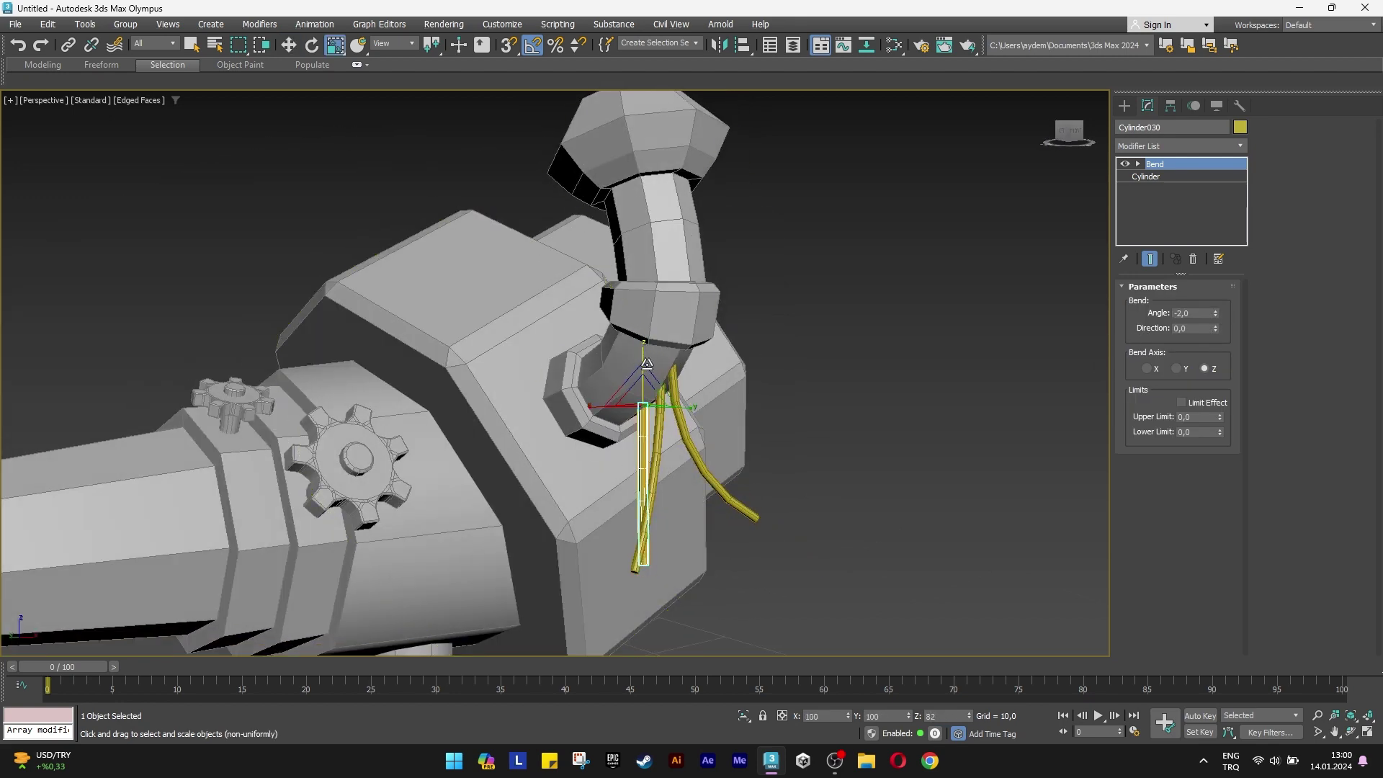
{"action": "key", "text": "w"}
{"action": "left_click", "coordinate": [825, 423]}
{"action": "middle_click_drag", "start_coordinate": [825, 423], "coordinate": [784, 442], "text": "alt"}
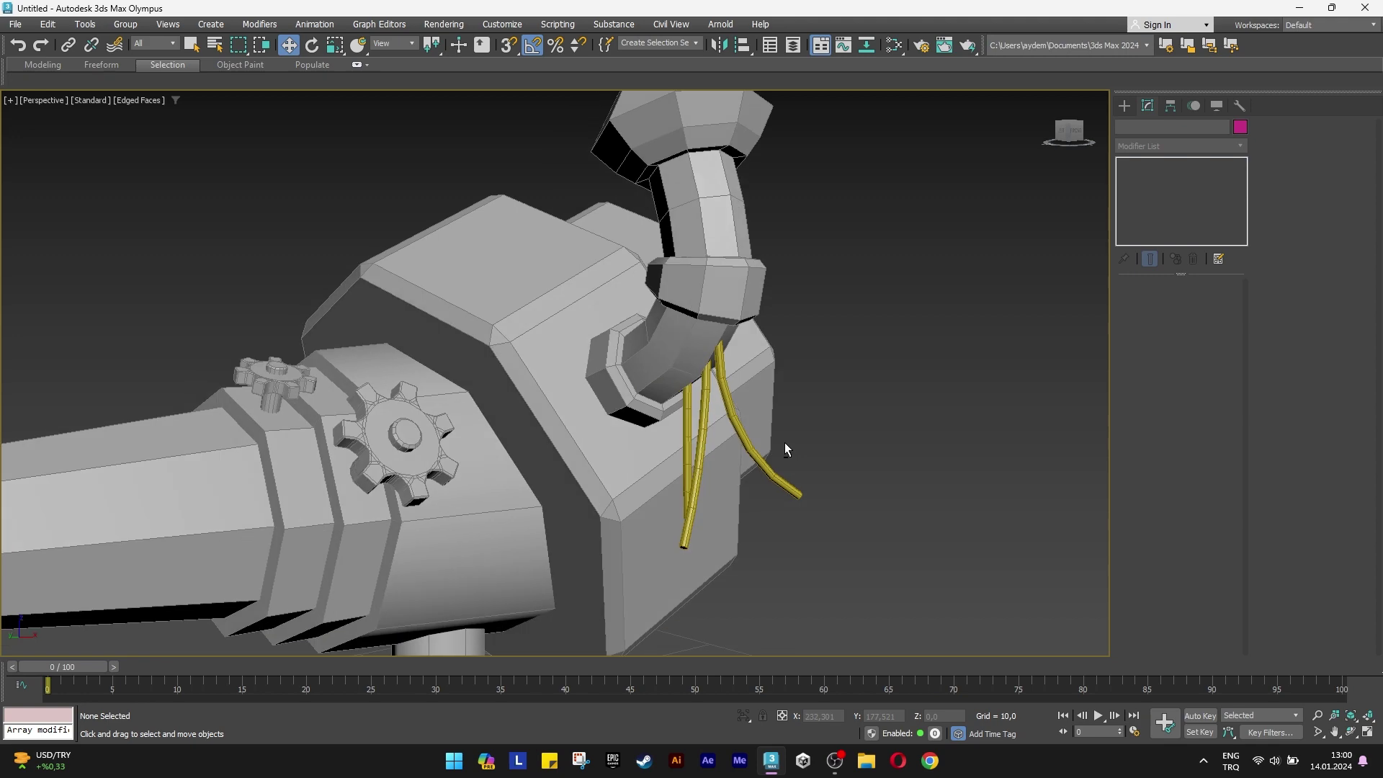
Clone the three selected cables as copies with a Shift-drag.
{"action": "left_click", "coordinate": [701, 420]}
{"action": "scroll", "coordinate": [648, 432], "scroll_direction": "down", "scroll_amount": 10}
{"action": "mouse_move", "coordinate": [649, 432]}
{"action": "middle_mouse_down", "text": "alt"}
{"action": "mouse_move", "coordinate": [633, 459]}
{"action": "mouse_move", "coordinate": [710, 433]}
{"action": "middle_mouse_up", "text": "alt"}
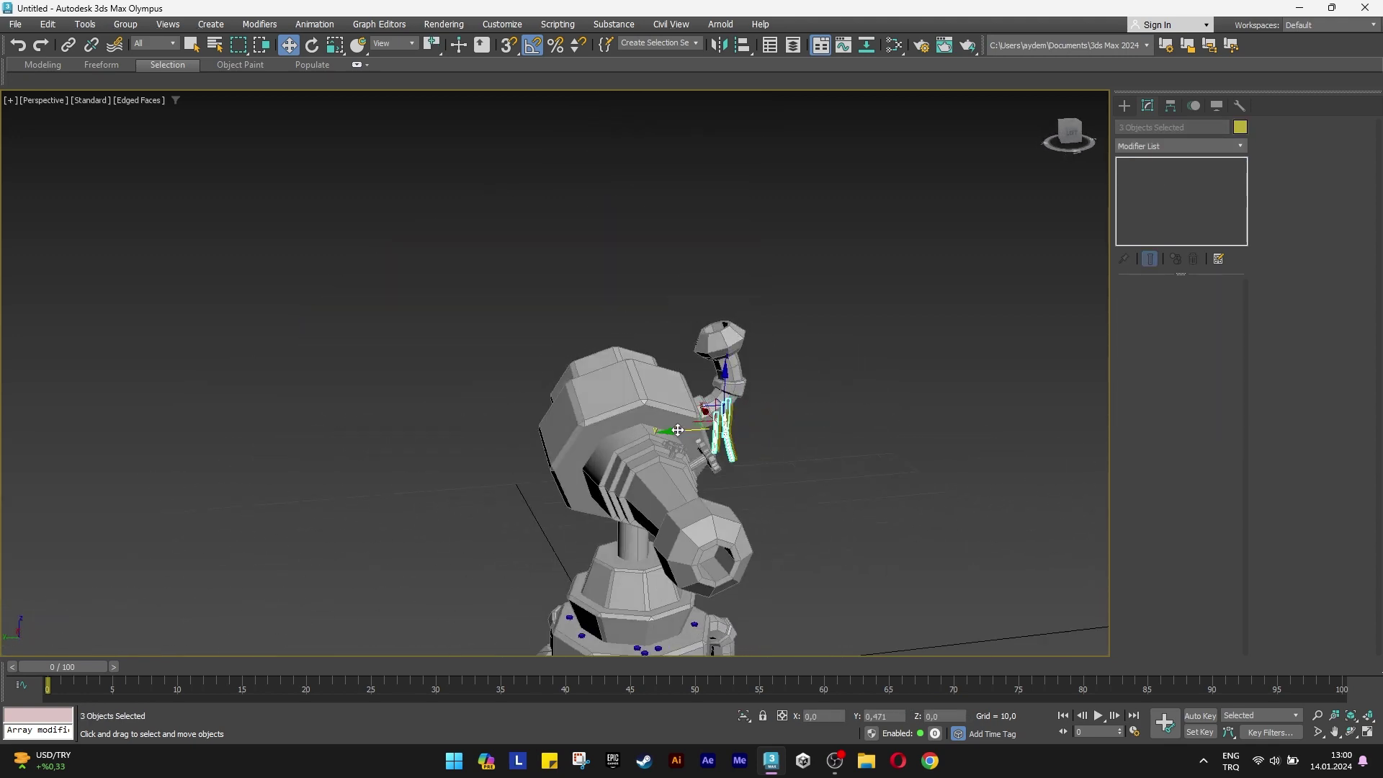
{"action": "left_click_drag", "start_coordinate": [677, 430], "coordinate": [481, 451], "text": "shift"}
{"action": "left_click", "coordinate": [694, 438]}
Move the copied cables down beneath the turret head near its neck.
{"action": "middle_click_drag", "start_coordinate": [694, 438], "coordinate": [500, 504], "text": "alt"}
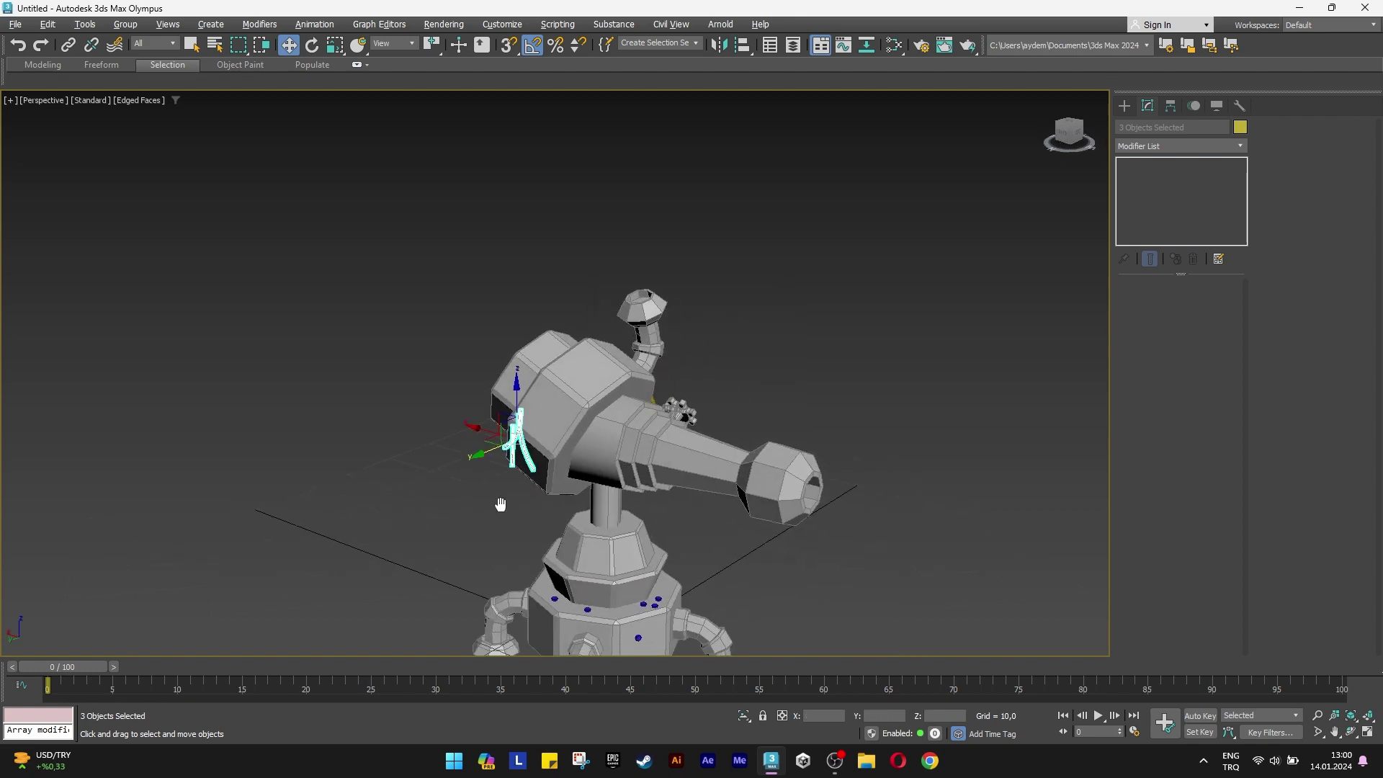
{"action": "scroll", "coordinate": [536, 371], "scroll_direction": "up", "scroll_amount": 5}
{"action": "mouse_move", "coordinate": [536, 370]}
{"action": "middle_mouse_down", "text": "alt"}
{"action": "mouse_move", "coordinate": [534, 210]}
{"action": "mouse_move", "coordinate": [554, 185]}
{"action": "middle_mouse_up", "text": "alt"}
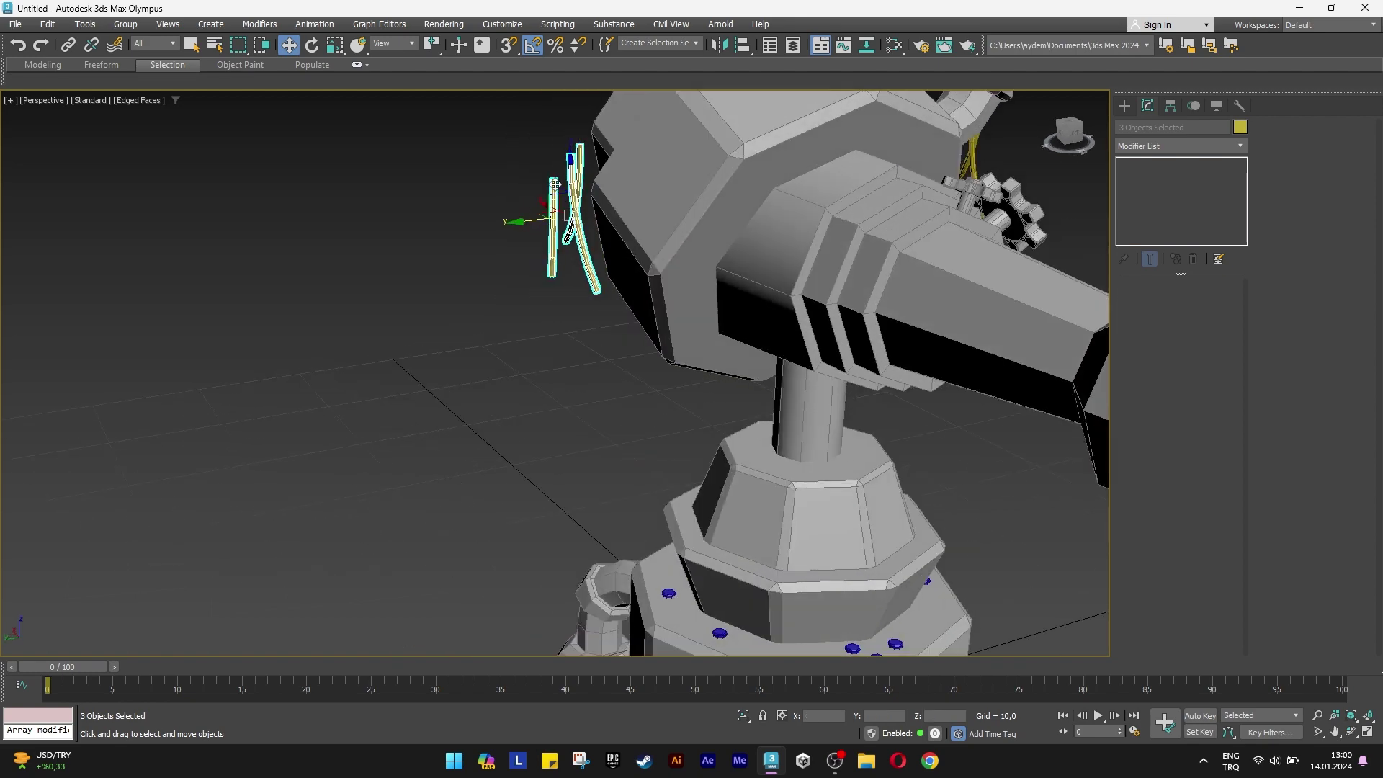
{"action": "left_click_drag", "start_coordinate": [569, 173], "coordinate": [556, 401]}
{"action": "middle_click_drag", "start_coordinate": [556, 401], "coordinate": [561, 401], "text": "alt"}
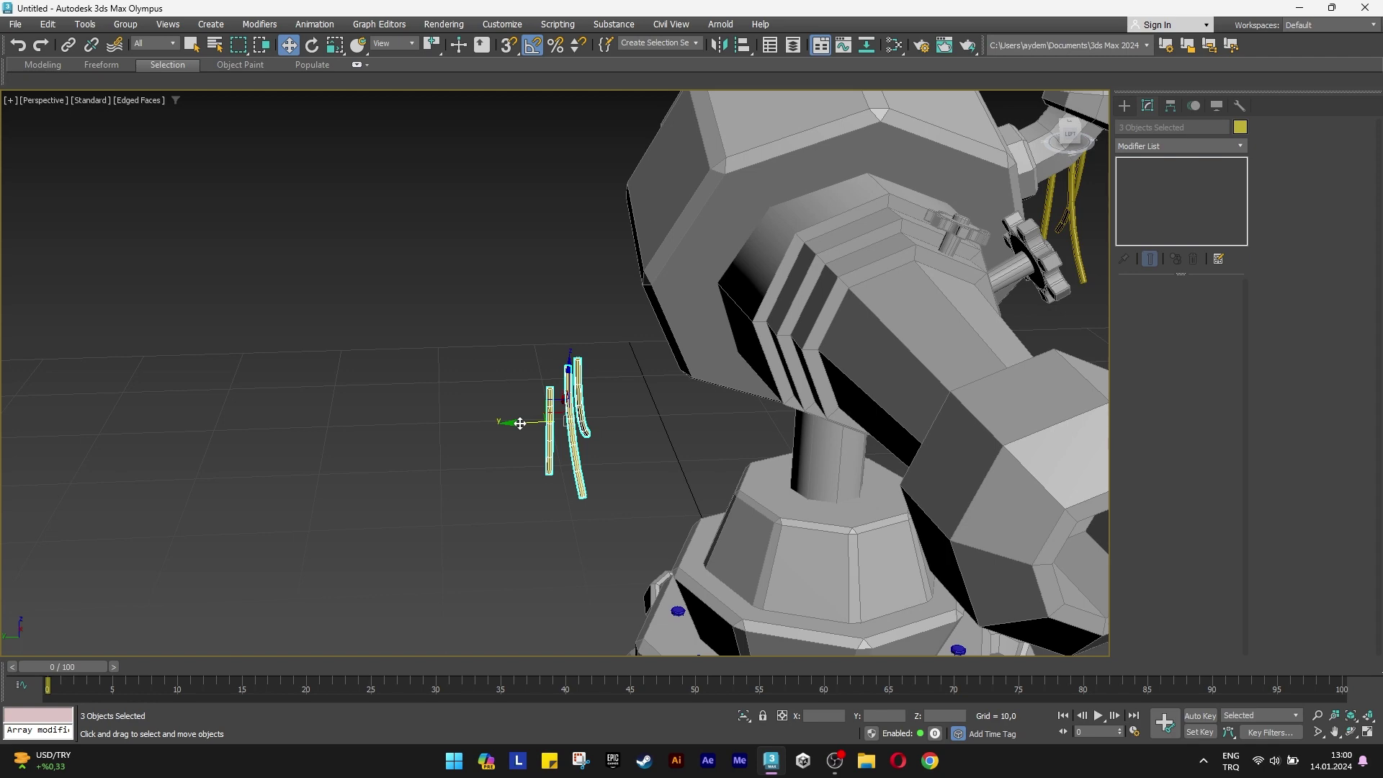
{"action": "left_click_drag", "start_coordinate": [520, 423], "coordinate": [674, 418]}
{"action": "mouse_move", "coordinate": [673, 418]}
{"action": "middle_mouse_down", "text": "alt"}
{"action": "mouse_move", "coordinate": [751, 405]}
{"action": "mouse_move", "coordinate": [691, 429]}
{"action": "middle_mouse_up", "text": "alt"}
{"action": "scroll", "coordinate": [745, 405], "scroll_direction": "up", "scroll_amount": 3}
{"action": "left_click_drag", "start_coordinate": [691, 429], "coordinate": [497, 431]}
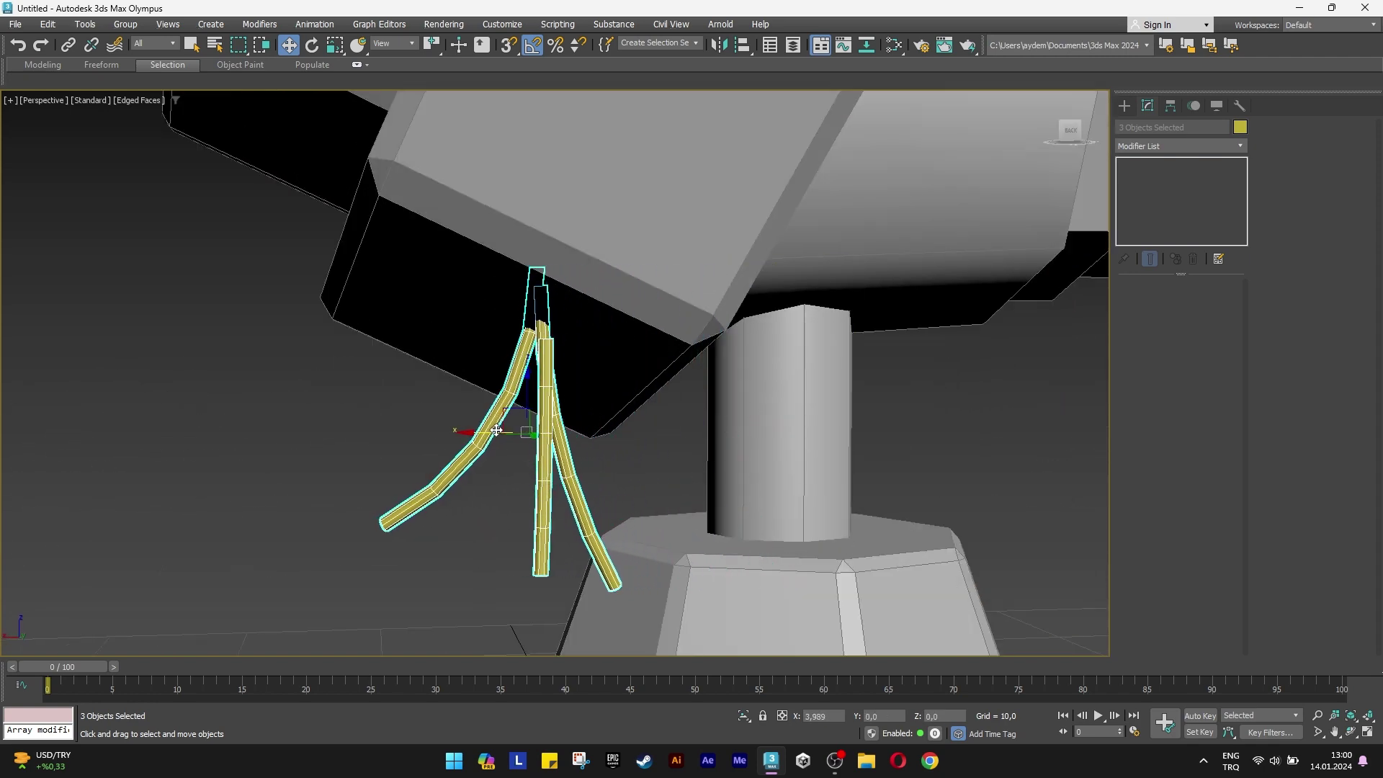
{"action": "middle_click_drag", "start_coordinate": [497, 430], "coordinate": [587, 392], "text": "alt"}
Rotate the three copied cables so they splay apart.
{"action": "left_click", "coordinate": [575, 393]}
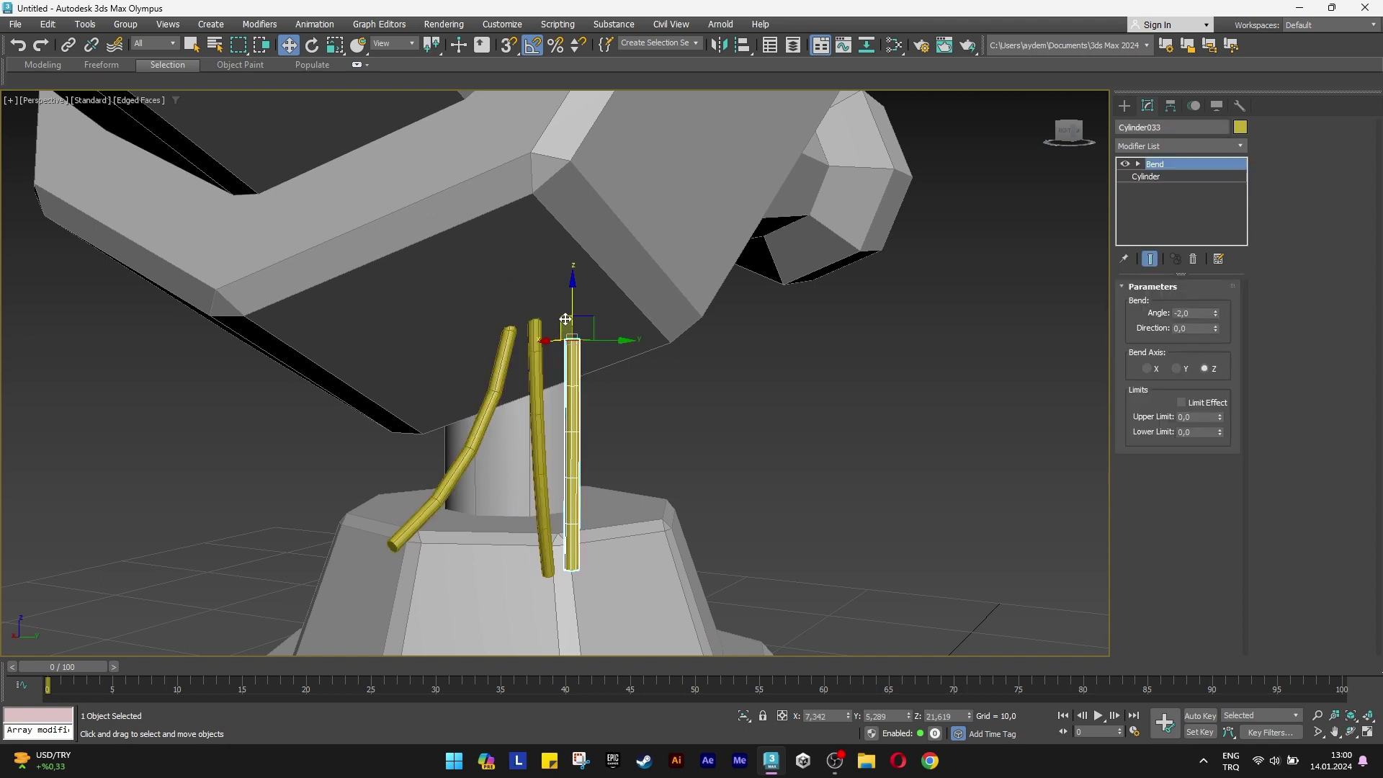
{"action": "left_click", "coordinate": [536, 404], "text": "ctrl"}
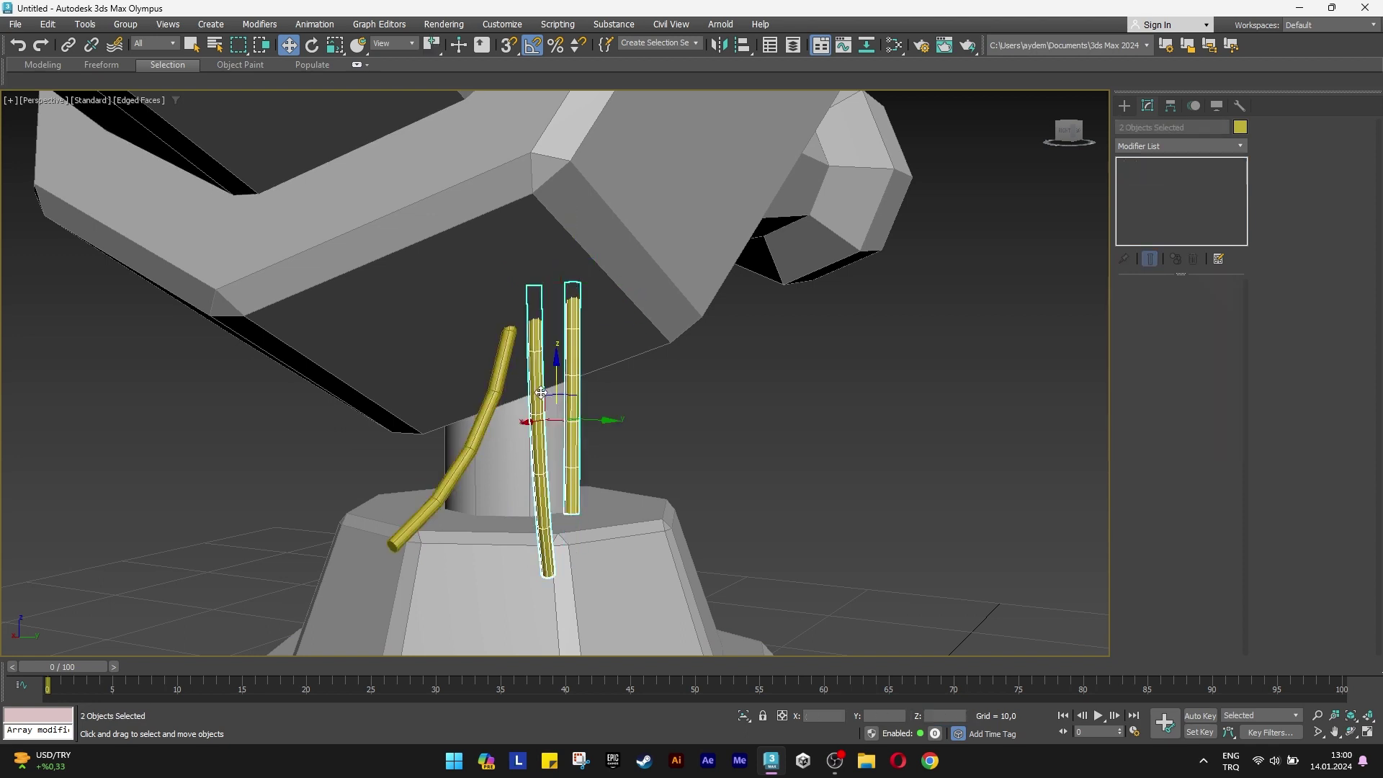
{"action": "left_click", "coordinate": [496, 393], "text": "ctrl"}
{"action": "key", "text": "e"}
{"action": "left_click_drag", "start_coordinate": [523, 422], "coordinate": [587, 425]}
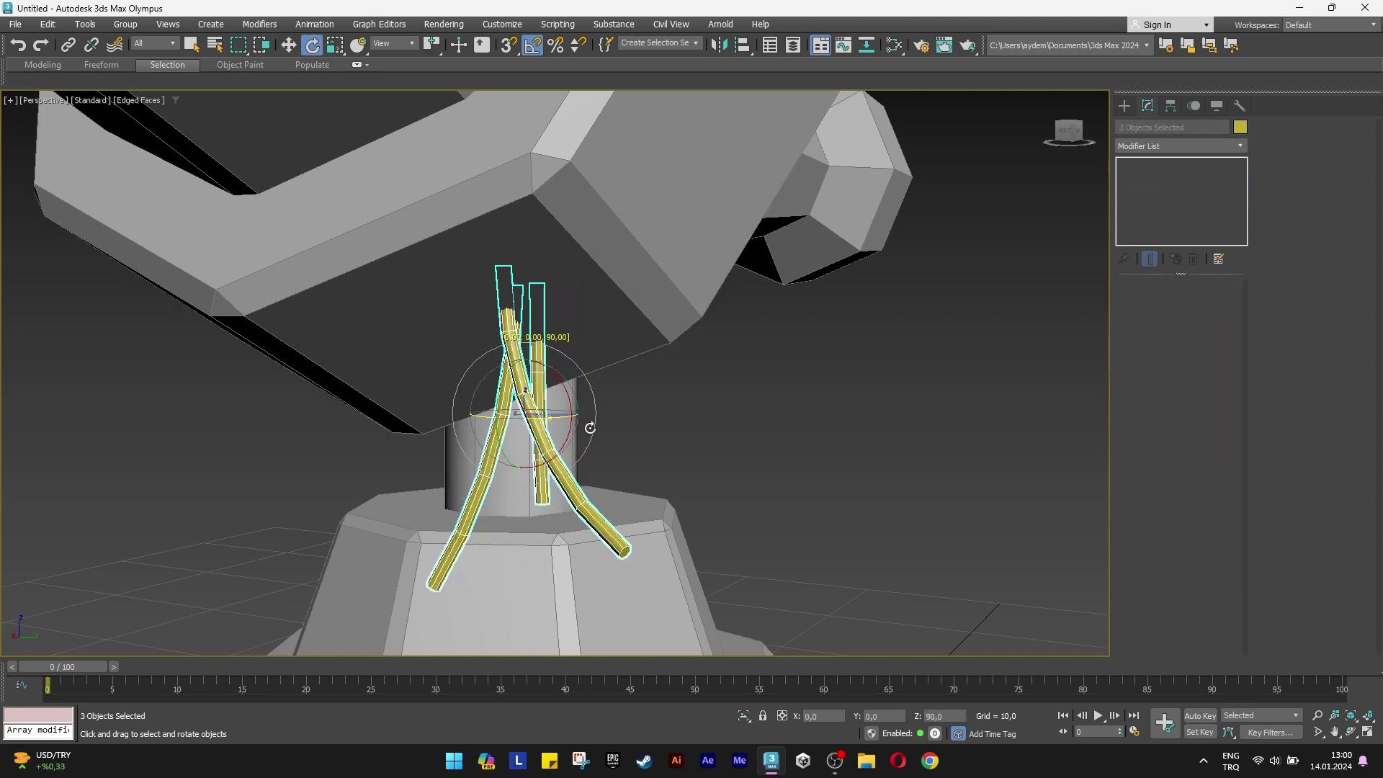
{"action": "key", "text": "w"}
Deselect the cables and view the turret from the other side.
{"action": "left_click", "coordinate": [756, 452]}
{"action": "scroll", "coordinate": [687, 465], "scroll_direction": "down", "scroll_amount": 3}
{"action": "scroll", "coordinate": [596, 474], "scroll_direction": "down", "scroll_amount": 3}
{"action": "mouse_move", "coordinate": [595, 473]}
{"action": "middle_mouse_down", "text": "alt"}
{"action": "mouse_move", "coordinate": [487, 476]}
{"action": "mouse_move", "coordinate": [607, 486]}
{"action": "mouse_move", "coordinate": [520, 446]}
{"action": "middle_mouse_up", "text": "alt"}
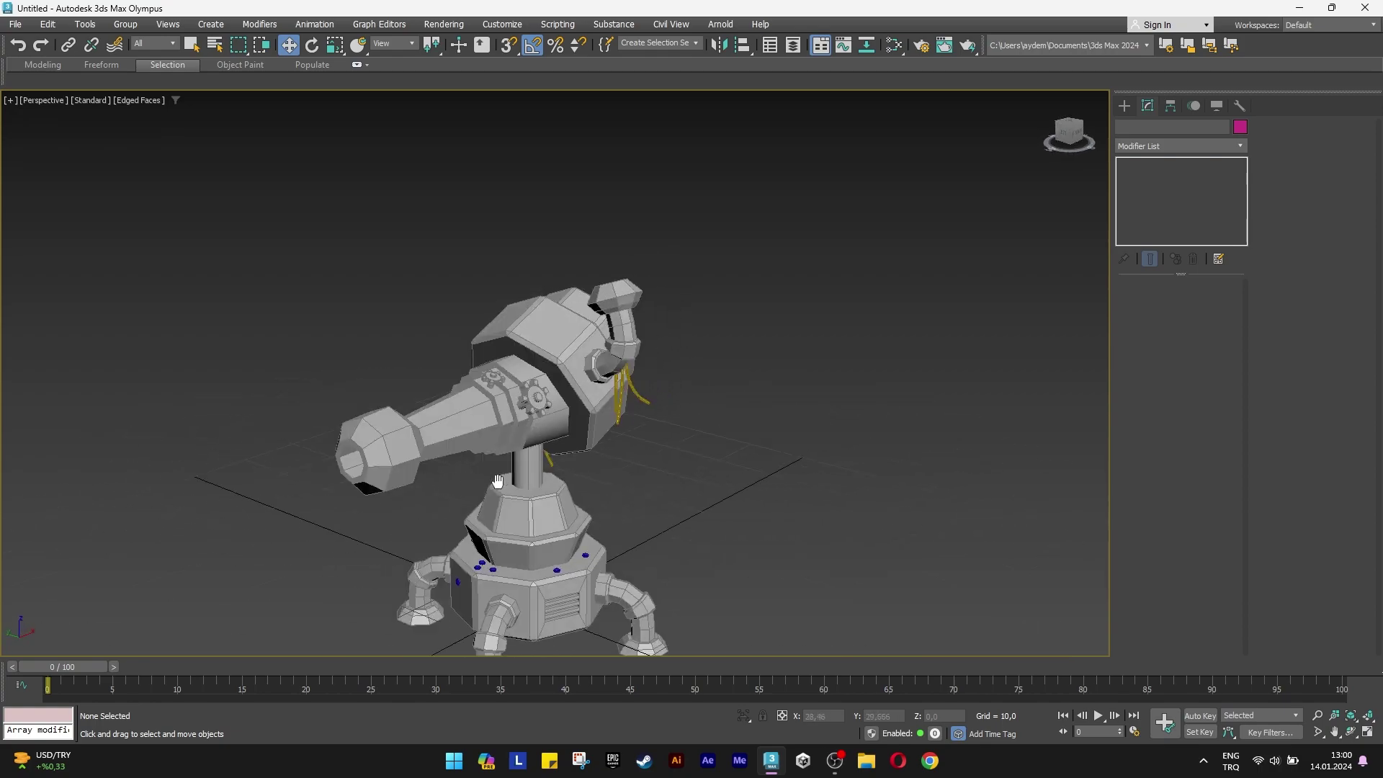